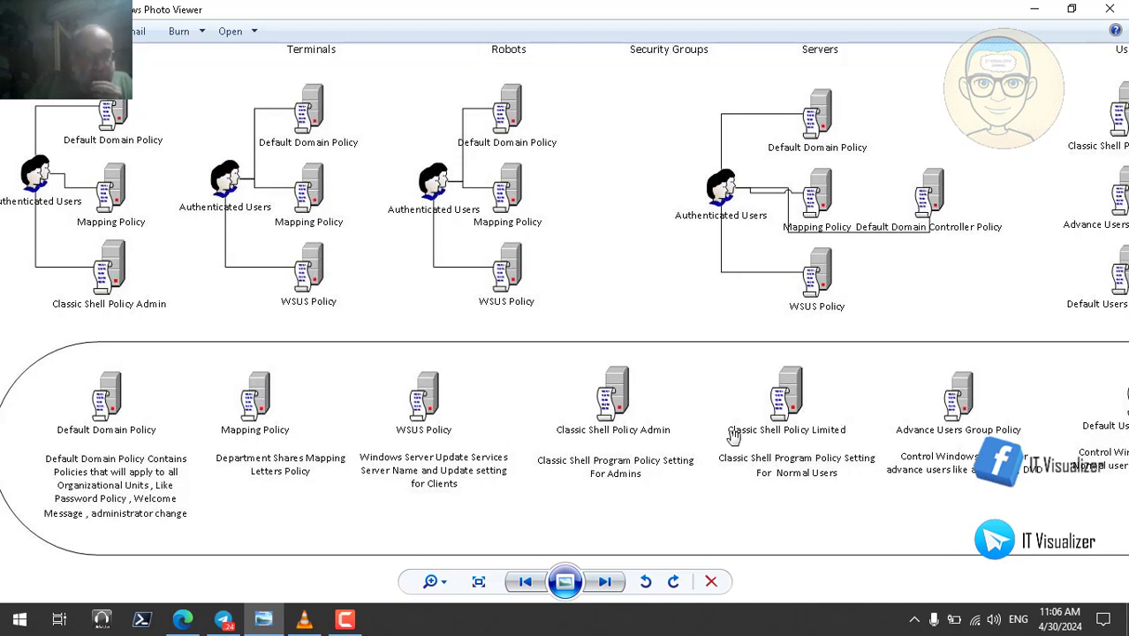
- Pan the GPO diagram up to the Admins, Terminals, Robots, Security Groups and Servers OU folders
left_click_drag(836, 436, 694, 440)
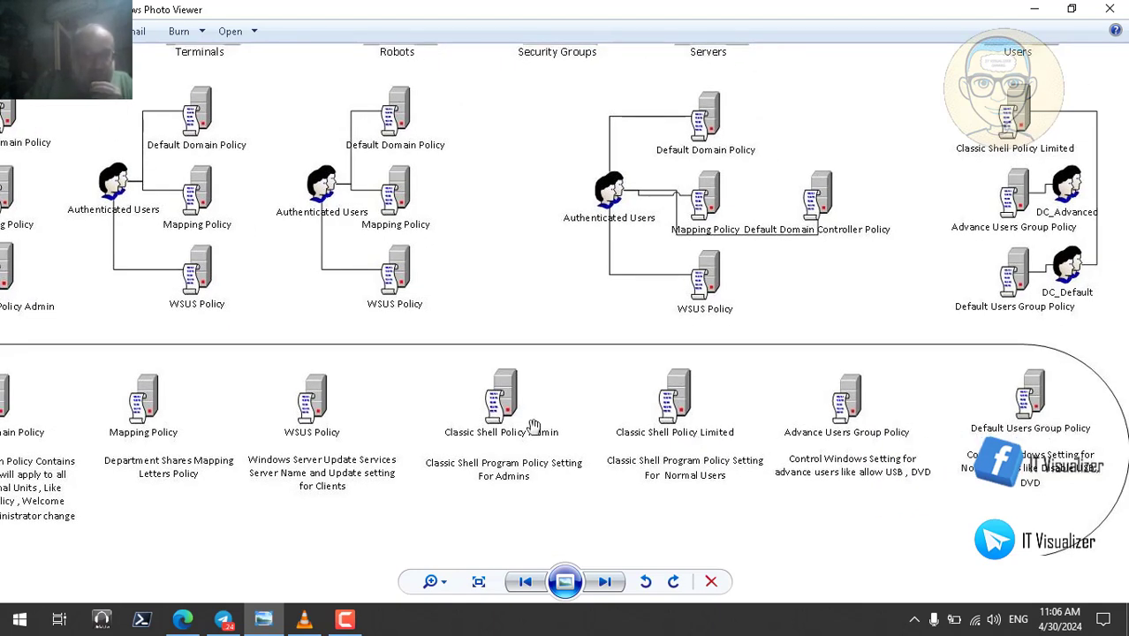
left_click_drag(537, 429, 754, 457)
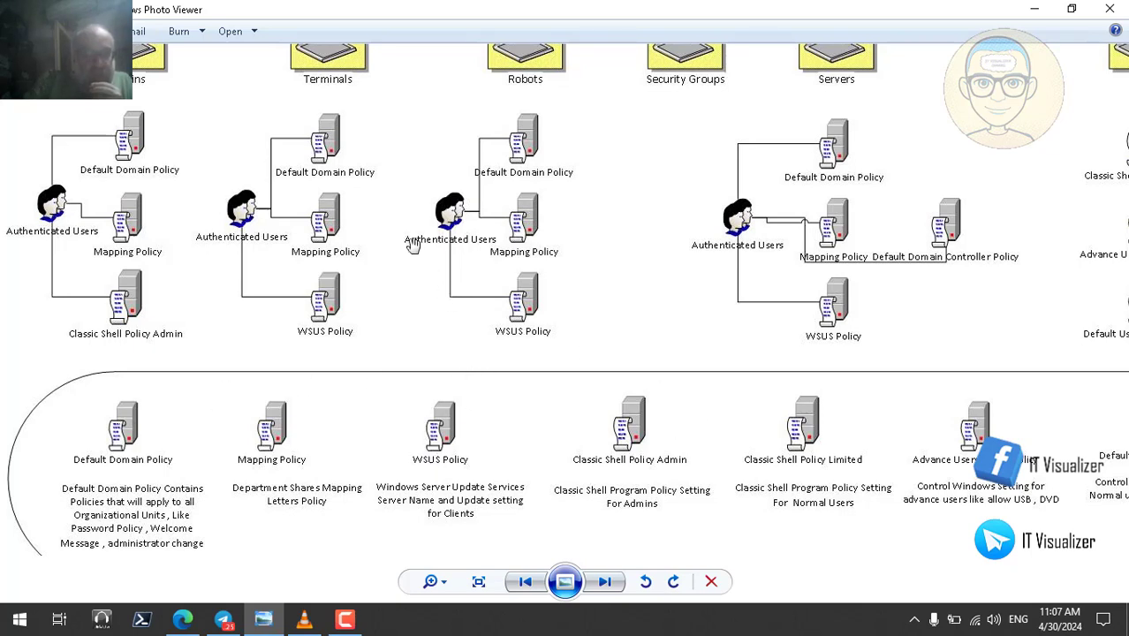
left_click_drag(413, 246, 398, 371)
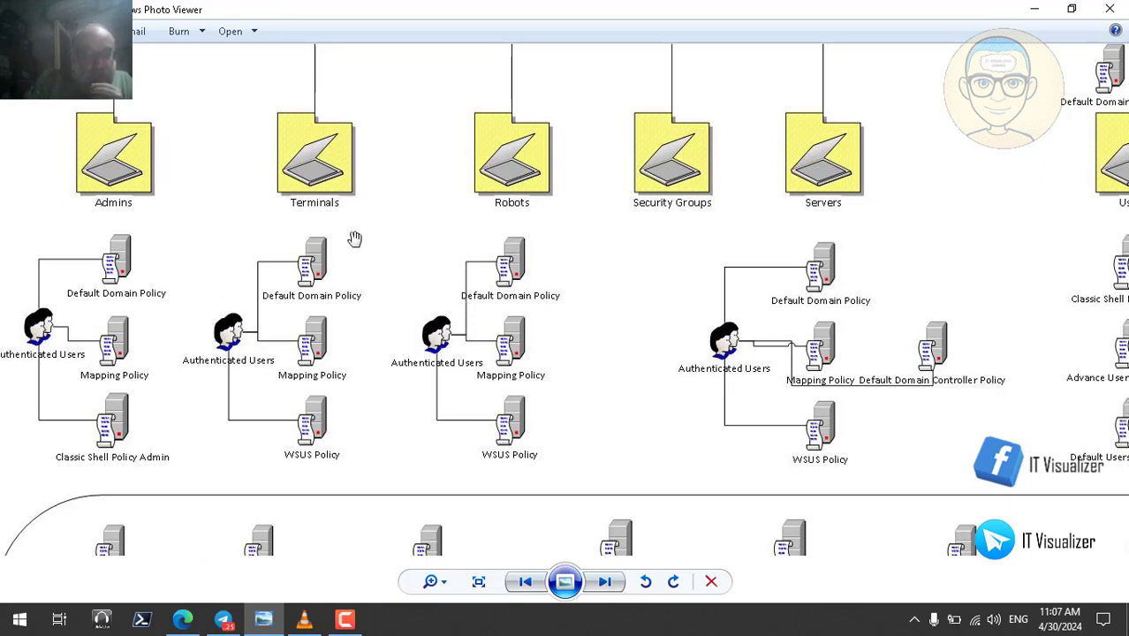
left_click_drag(355, 238, 398, 287)
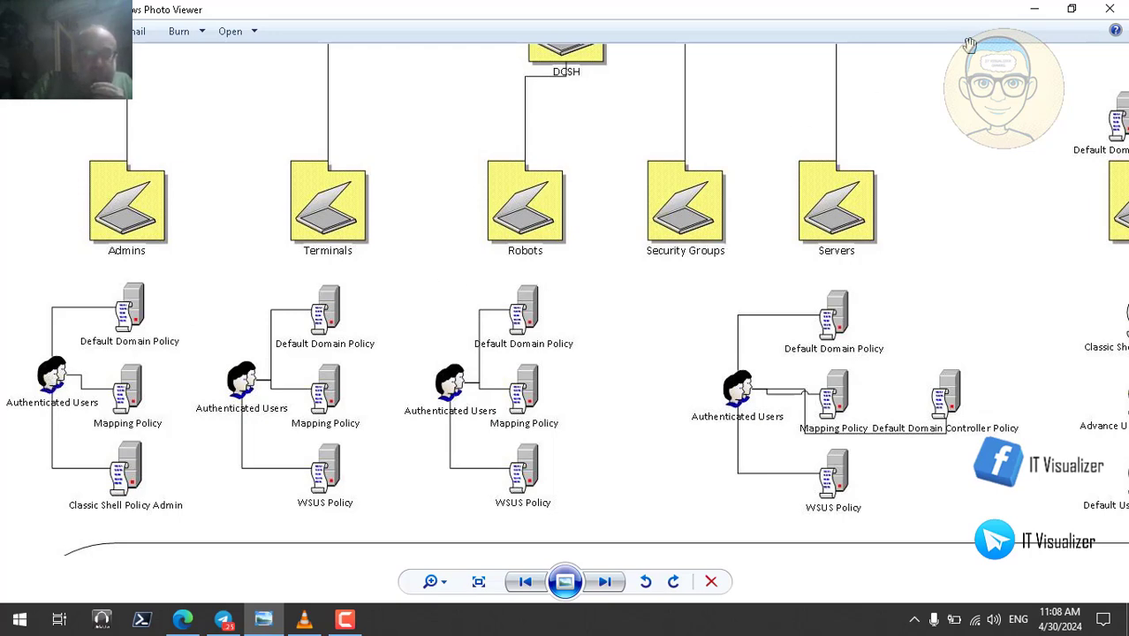
- Minimize Photo Viewer and Telegram, review the paused Patient Zero City banner recording, then bring up the browser
left_click(1034, 9)
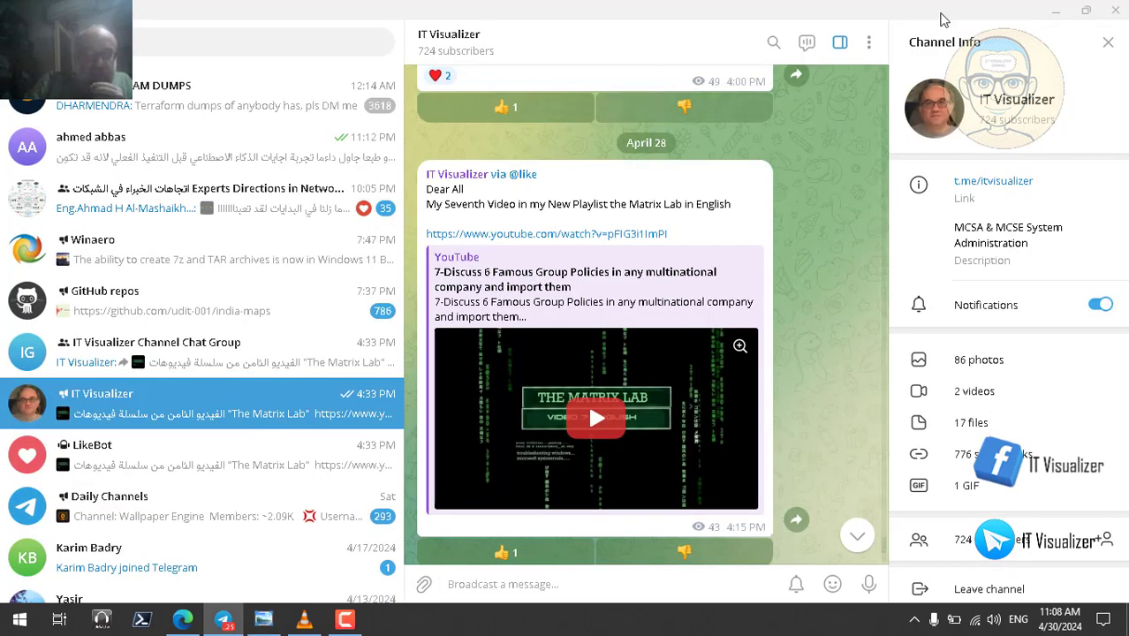
left_click(1056, 11)
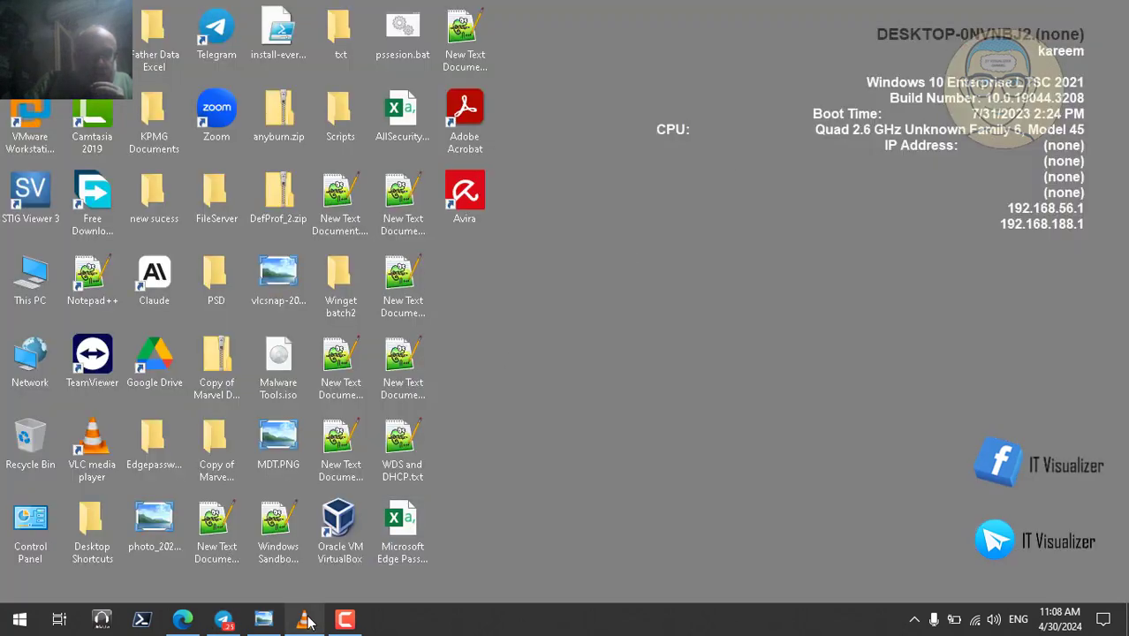
left_click(306, 620)
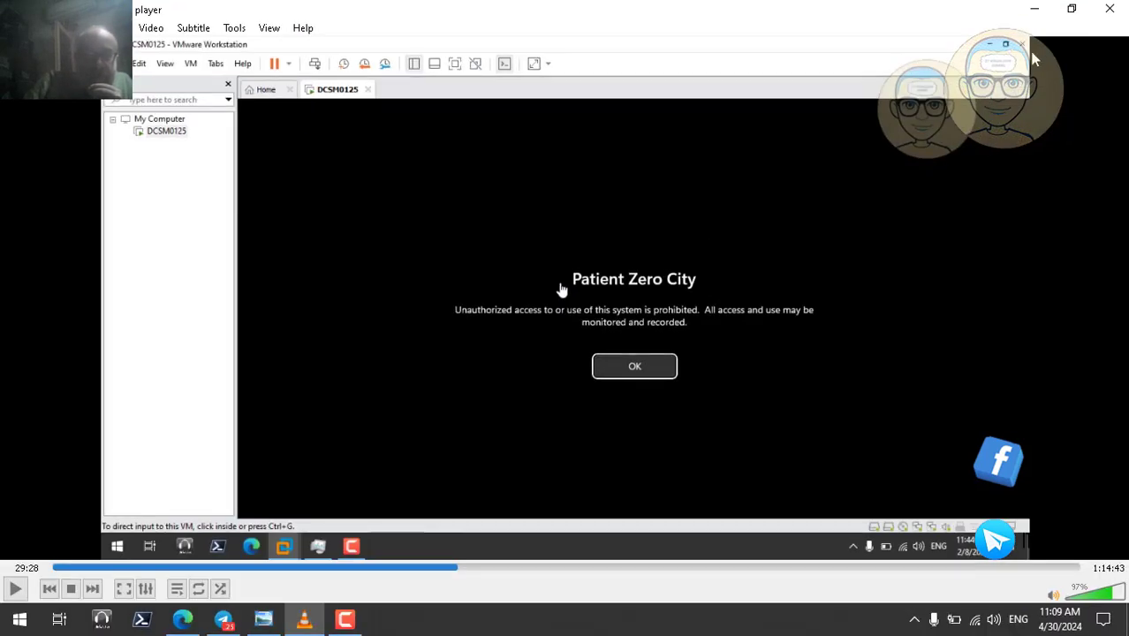
left_click(1034, 8)
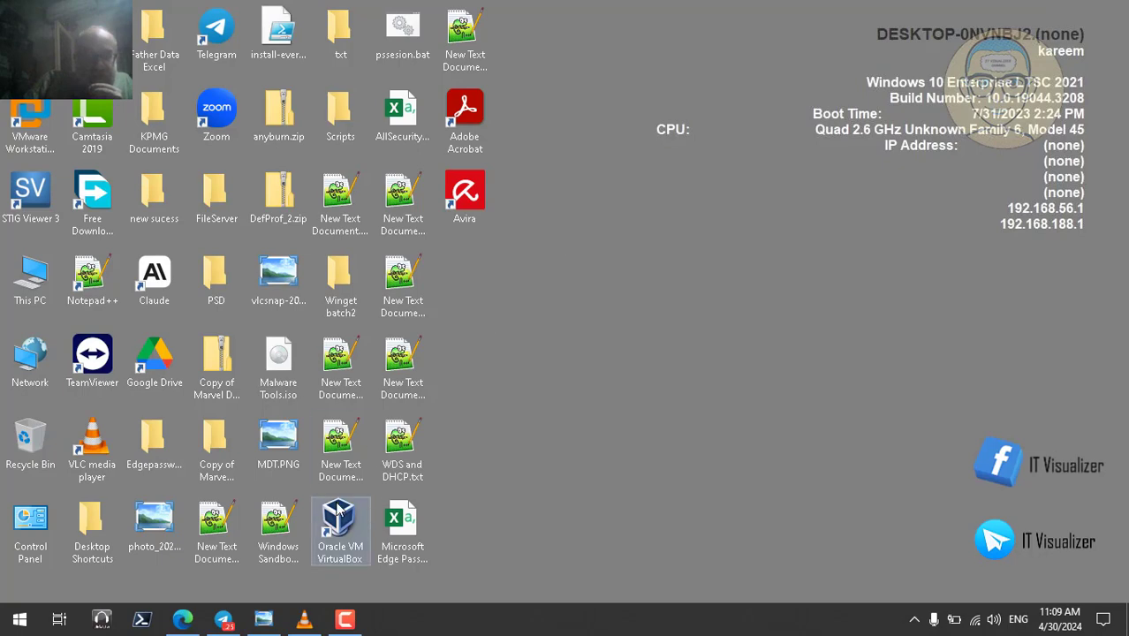
left_click(183, 619)
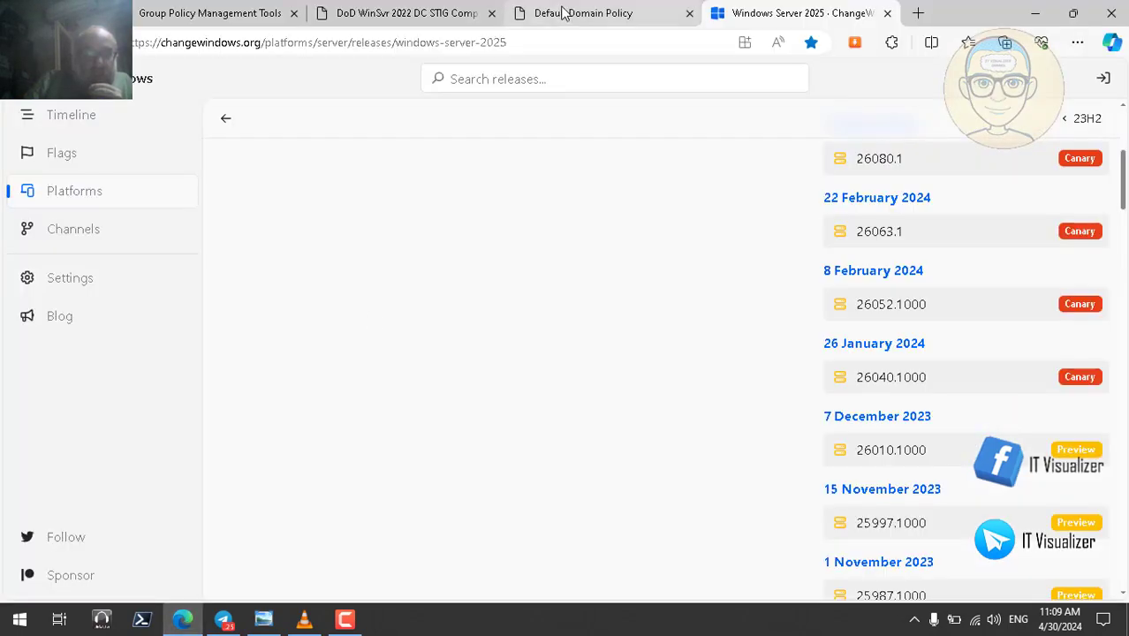
- Switch to the Default Domain Policy report and highlight its 90-day maximum password age
left_click(608, 14)
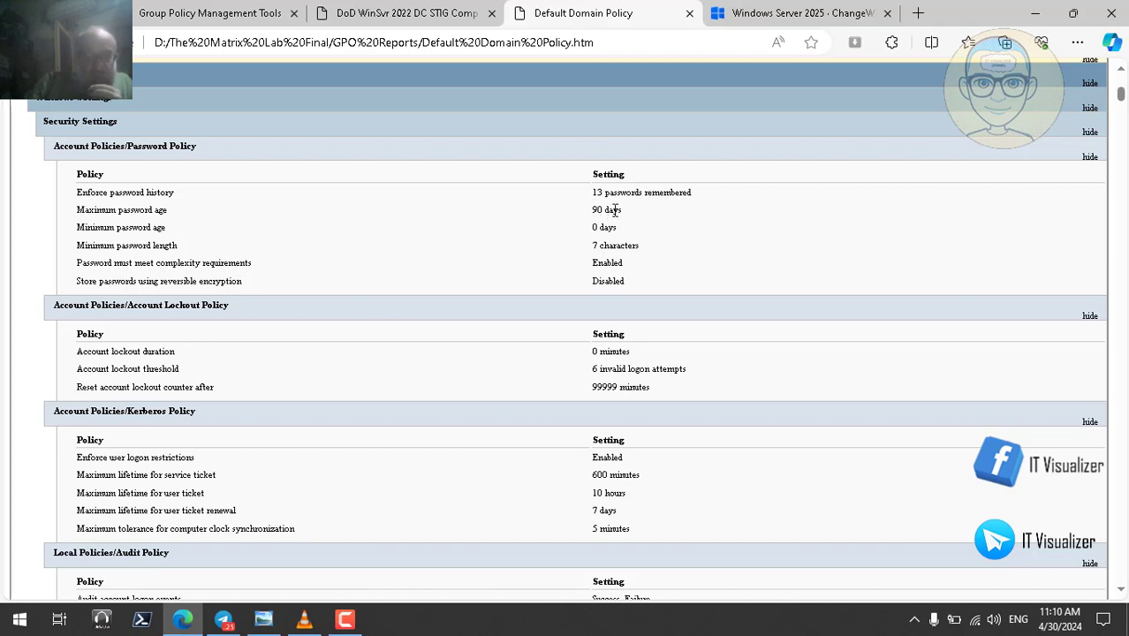
left_click_drag(591, 212, 606, 211)
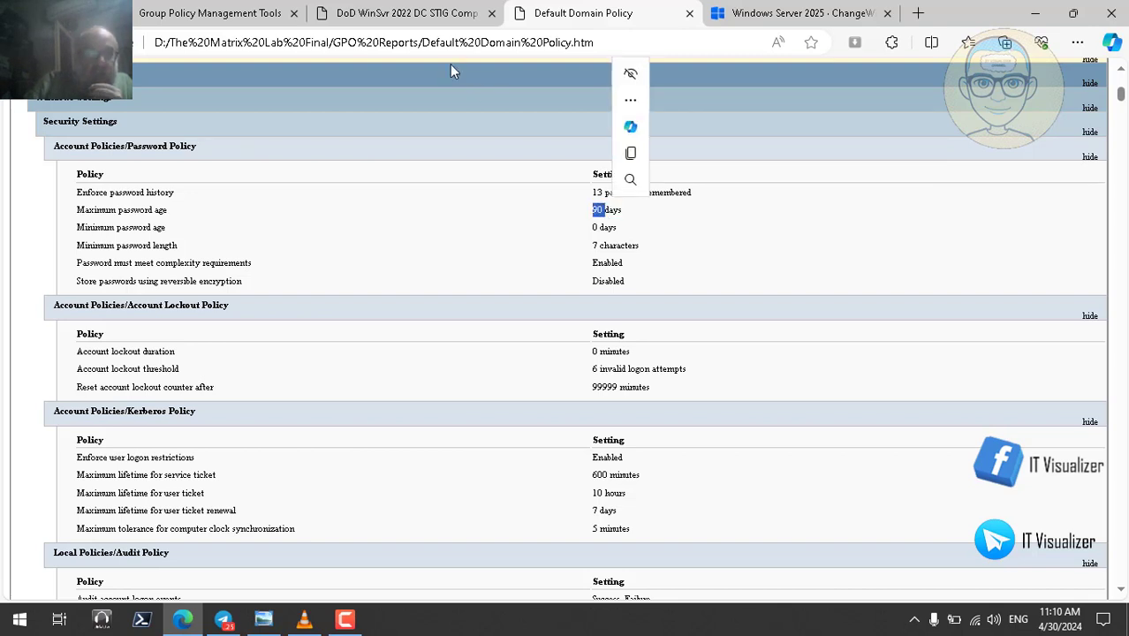
- Highlight the DoD STIG's 60-day maximum password age, flip between both reports, then minimize Edge
left_click(400, 18)
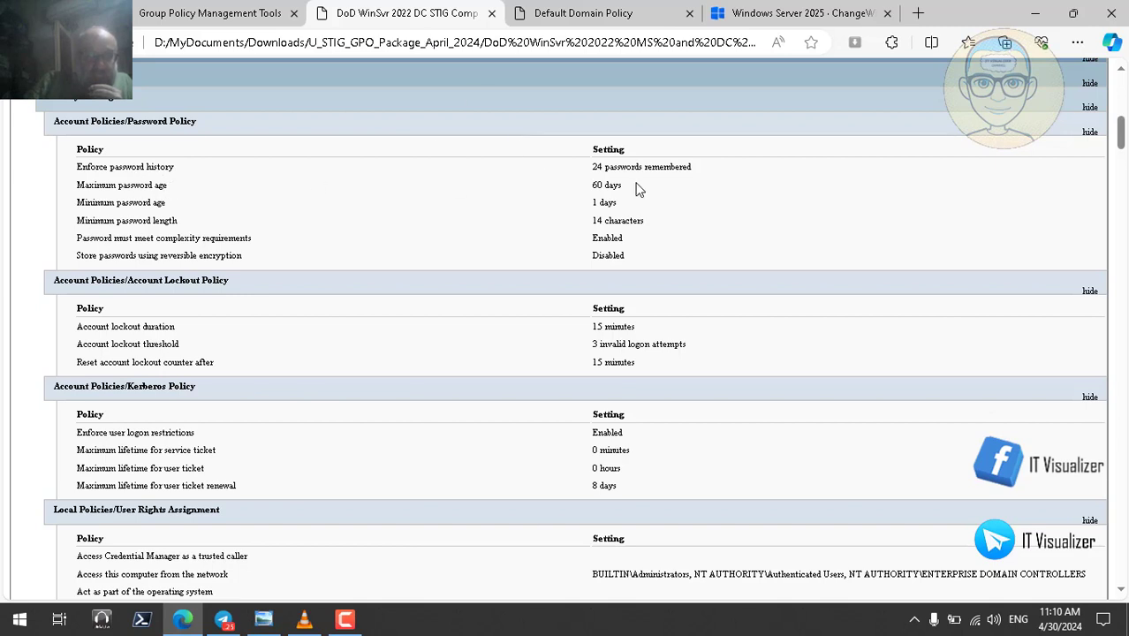
double_click(599, 184)
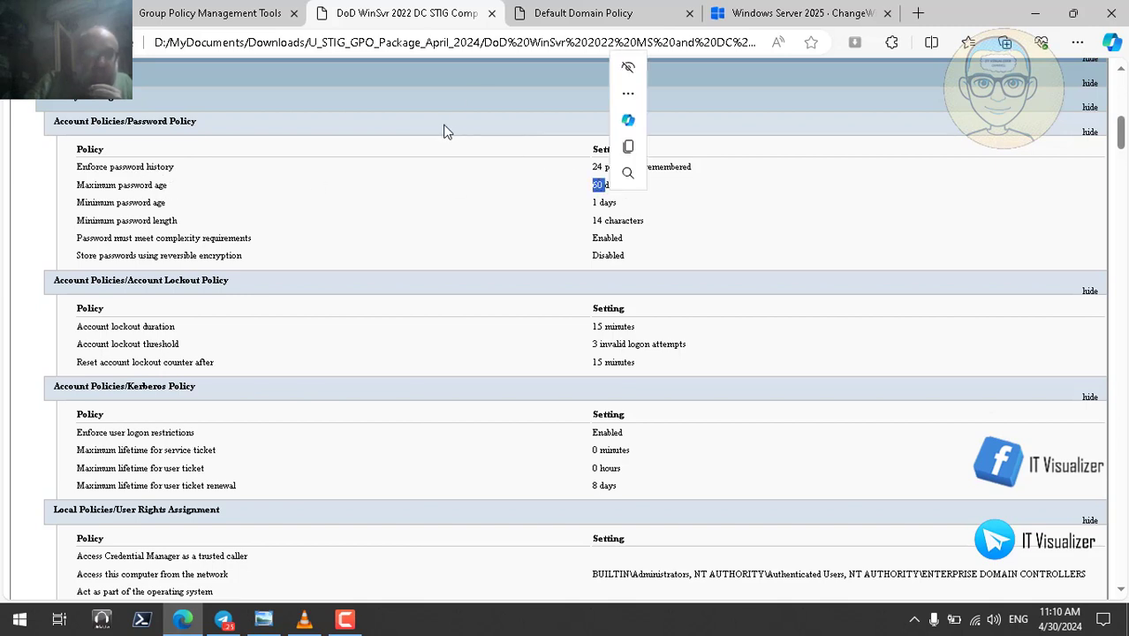
left_click(607, 14)
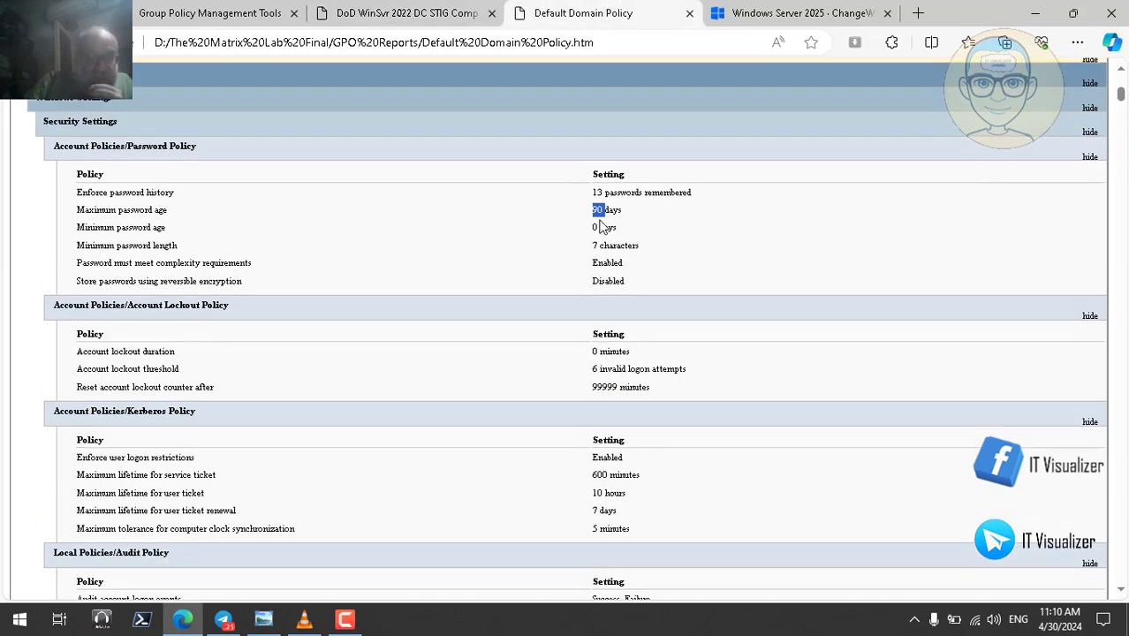
left_click(412, 14)
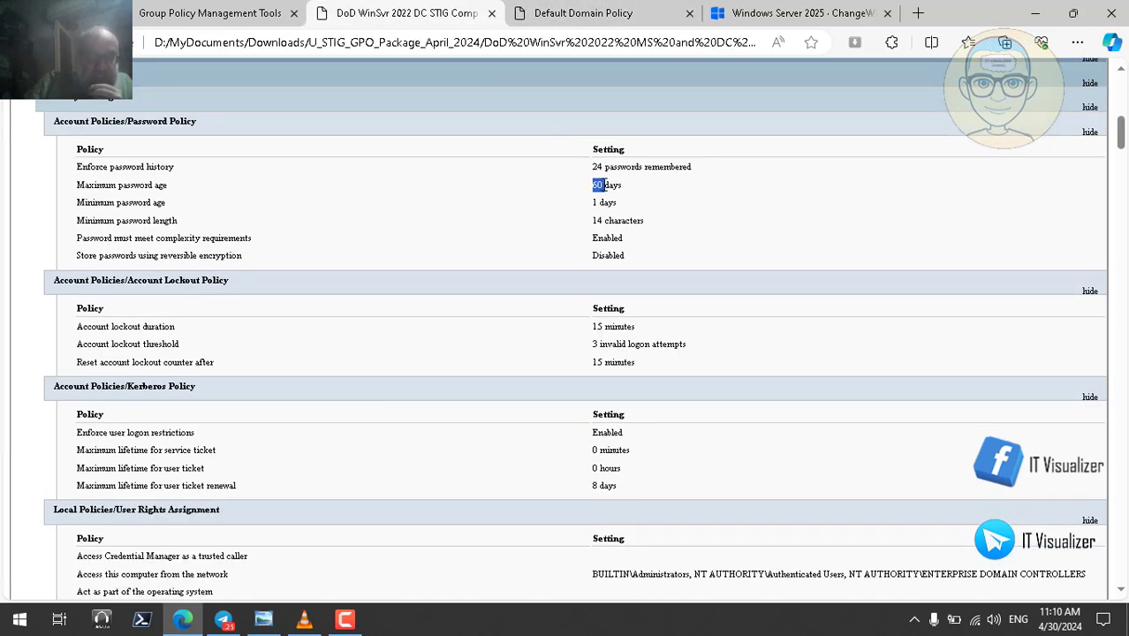
left_click(559, 11)
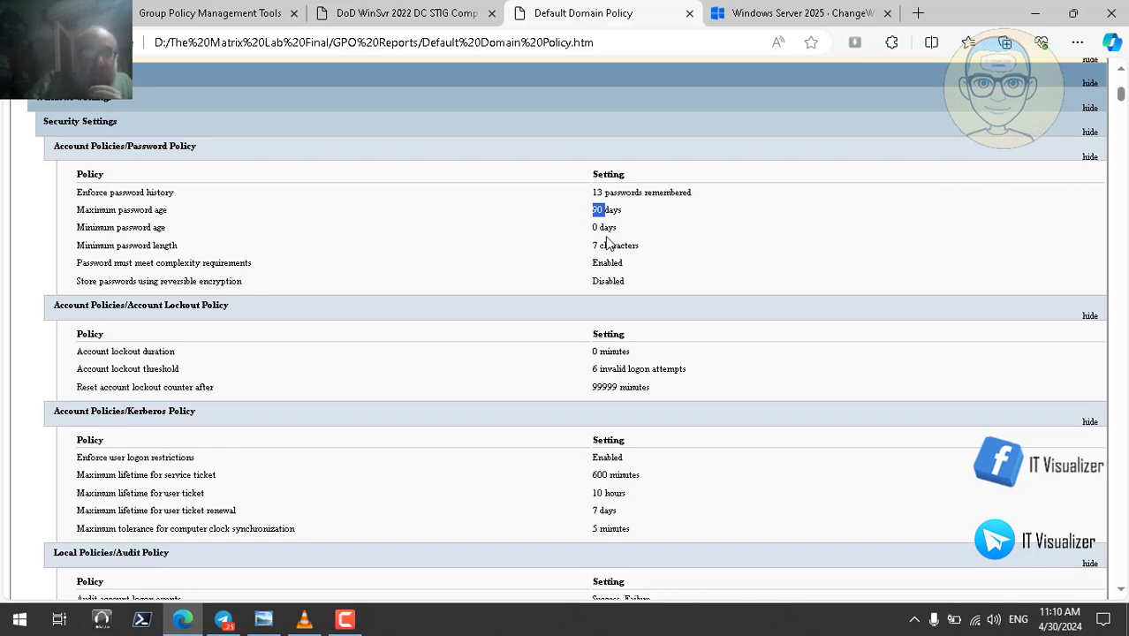
left_click(395, 17)
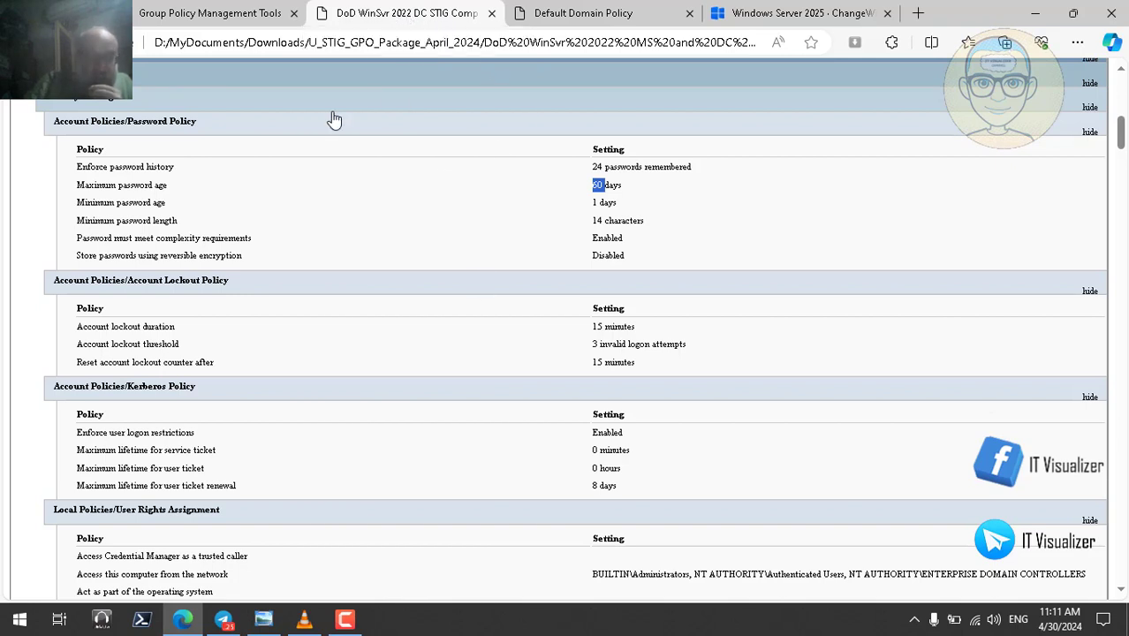
left_click(619, 11)
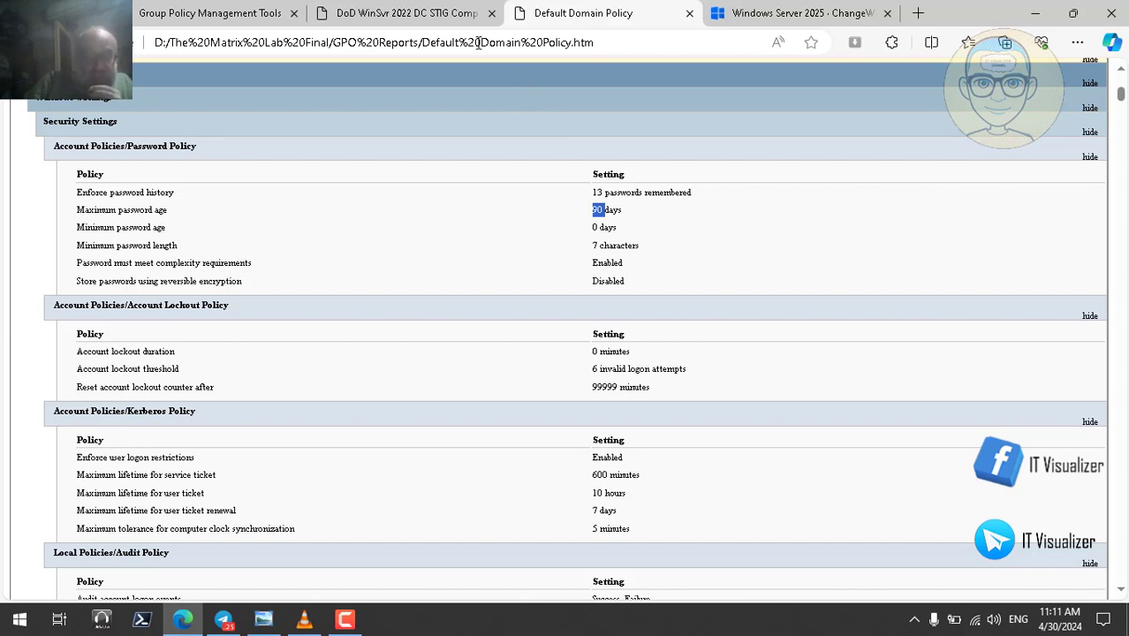
left_click(433, 16)
left_click(585, 15)
left_click(1034, 14)
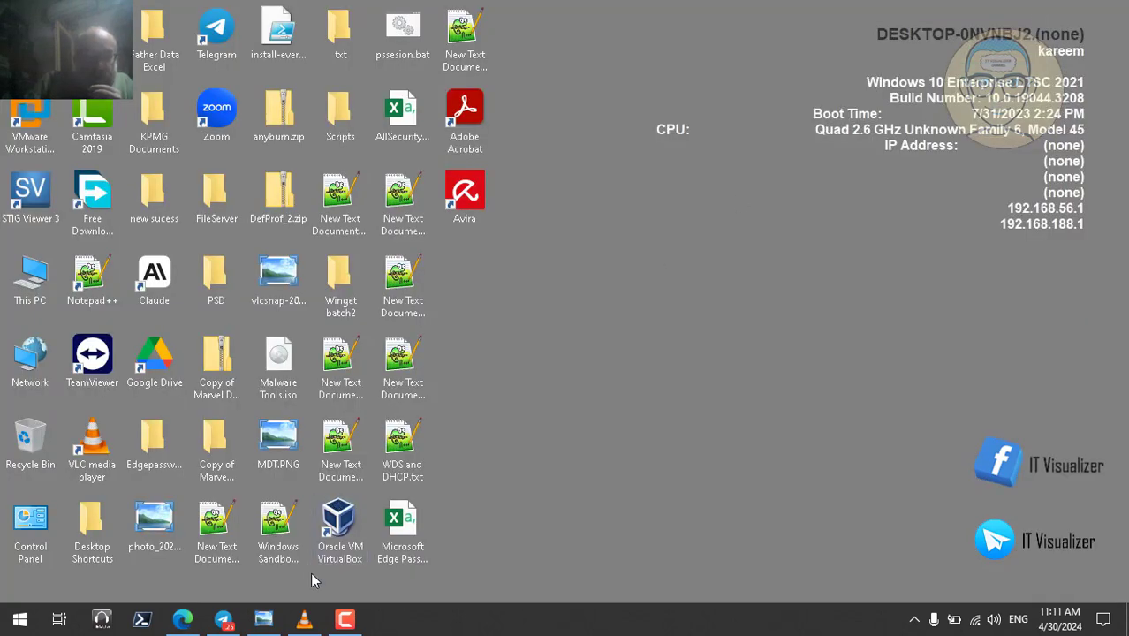
- Restore VLC fullscreen and play the recording, pausing at 29:36 on the Other user sign-in screen
left_click(304, 620)
double_click(513, 272)
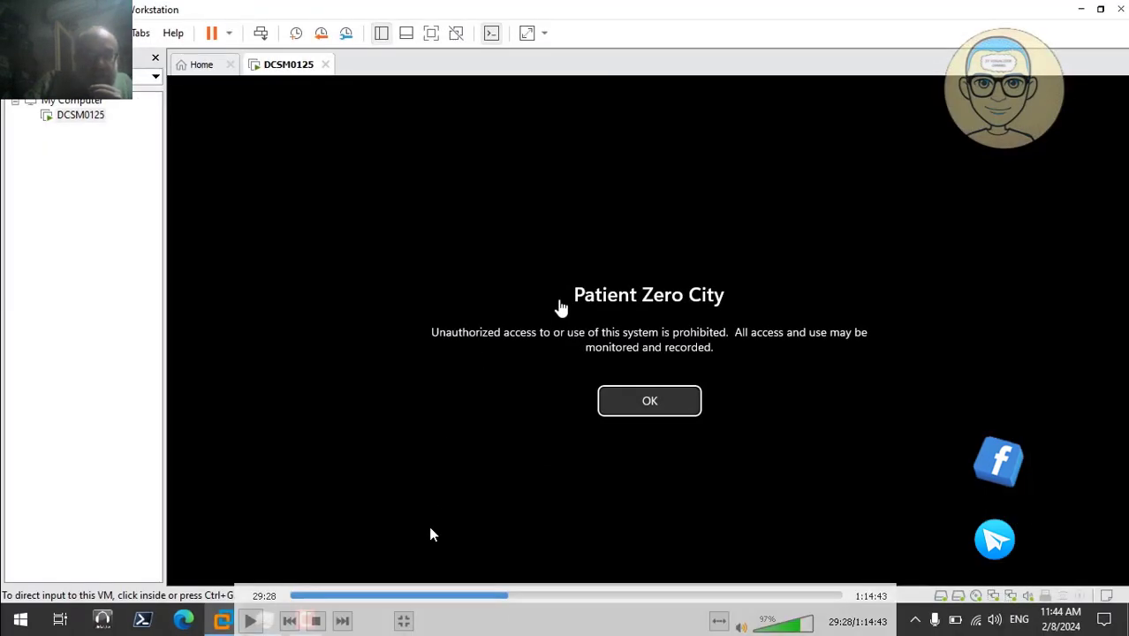
left_click(251, 621)
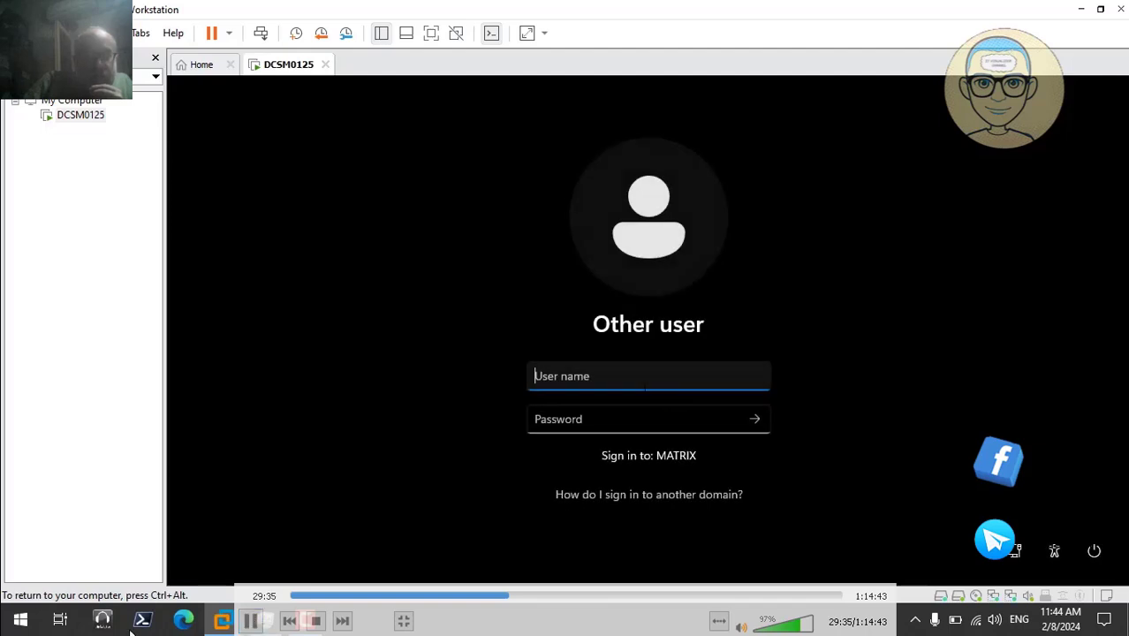
left_click(250, 621)
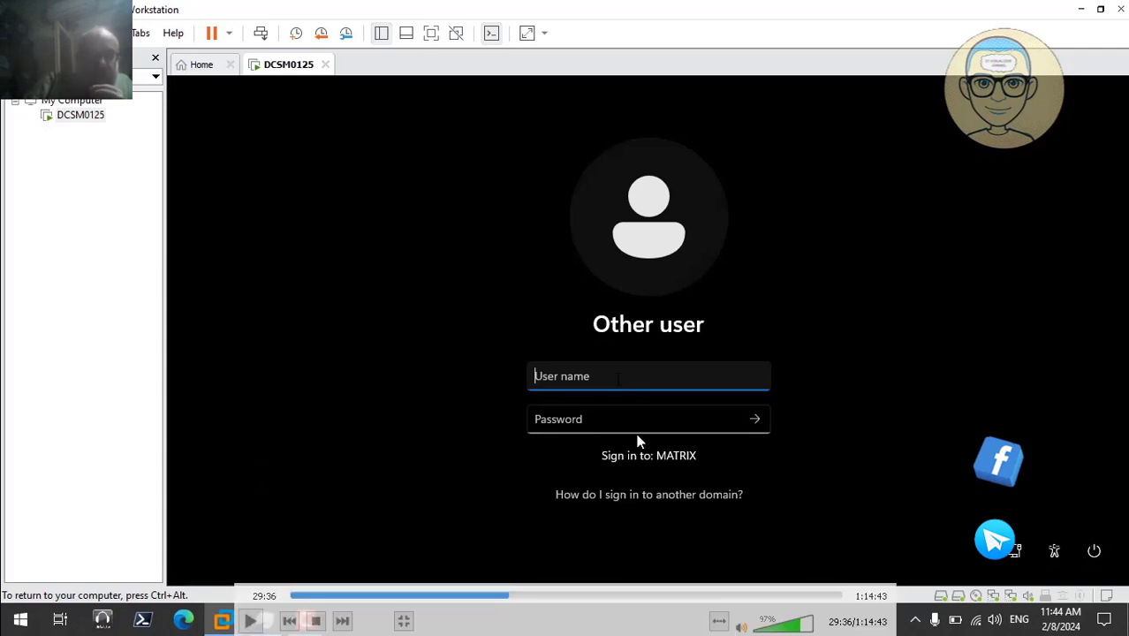
- Resume through the recorded domain sign-in, pause at 30:17 on the DCSM0125 desktop, and exit fullscreen
left_click(253, 621)
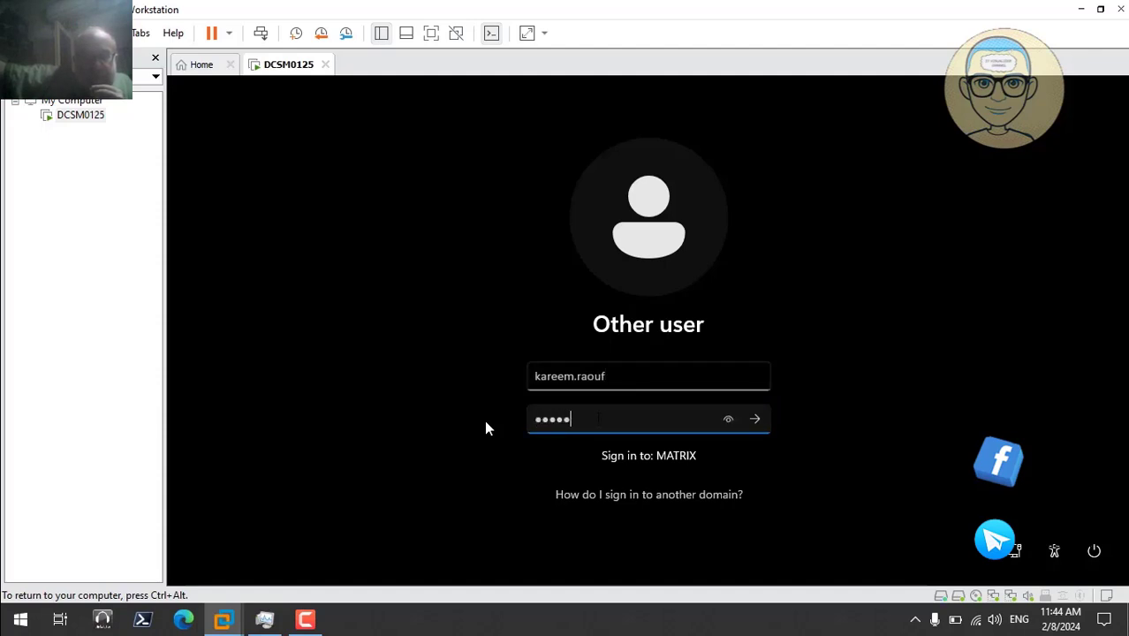
type("•••••")
key("Return")
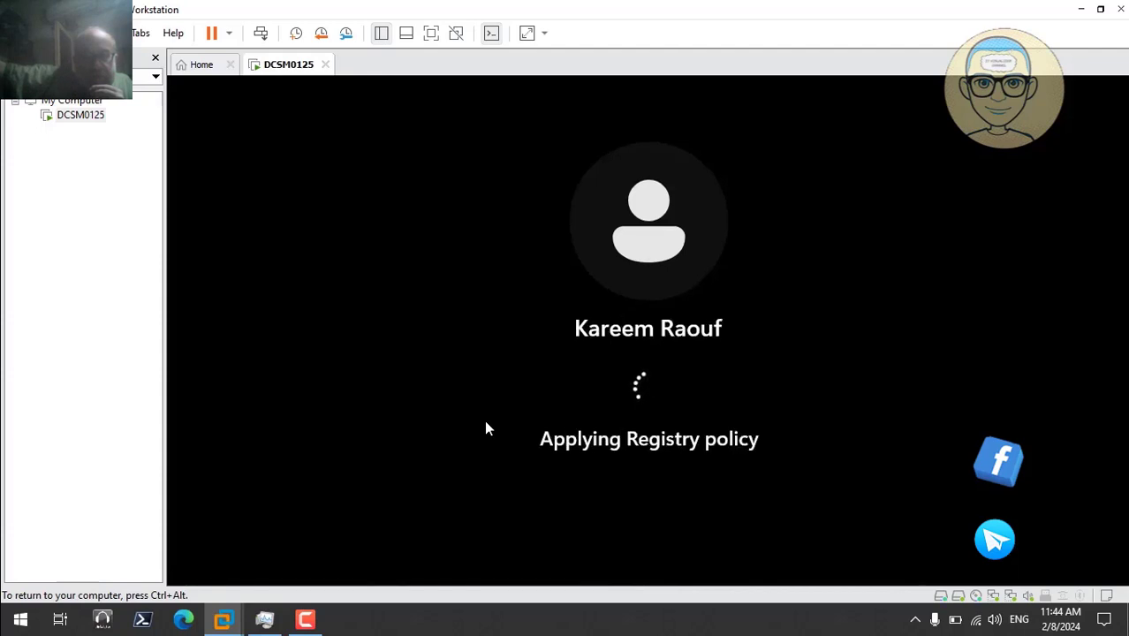
mouse_move(497, 435)
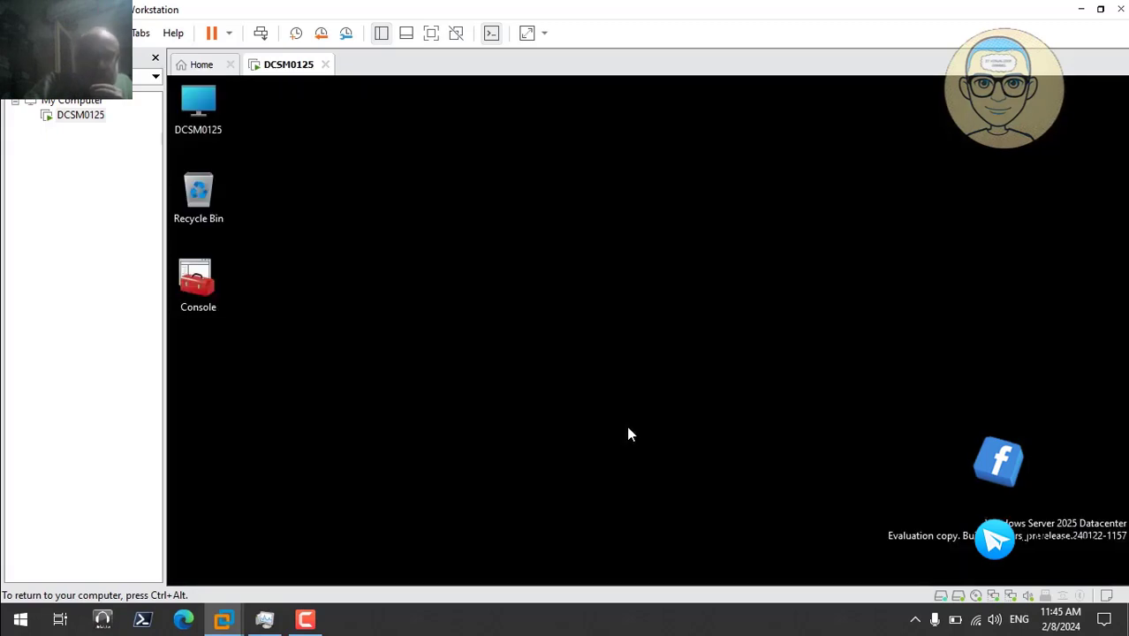
mouse_move(710, 452)
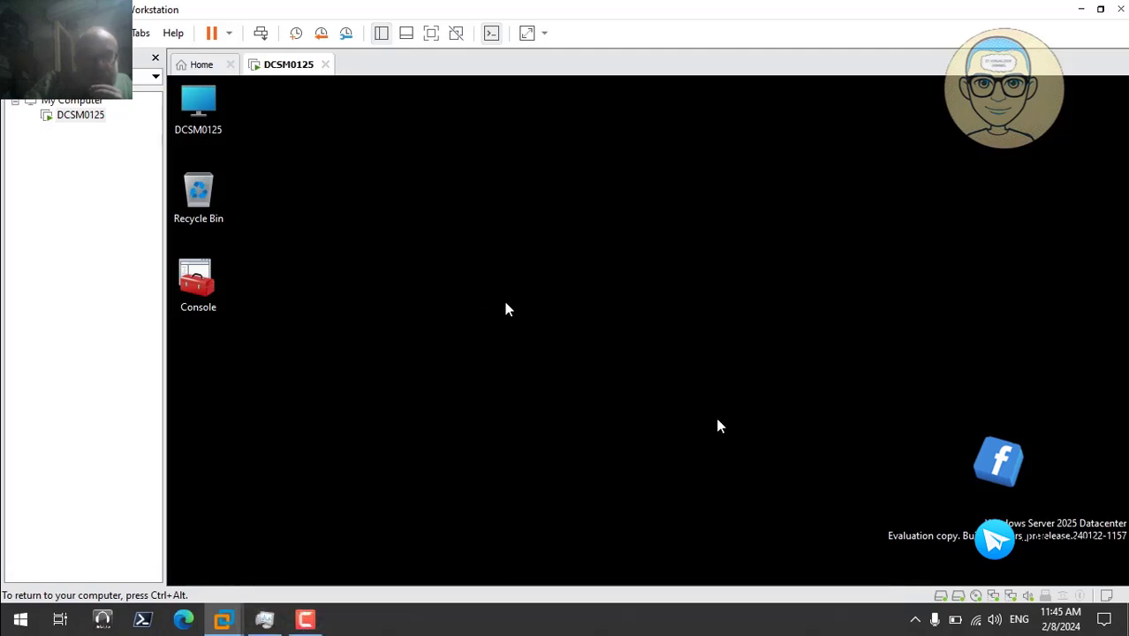
left_click(253, 620)
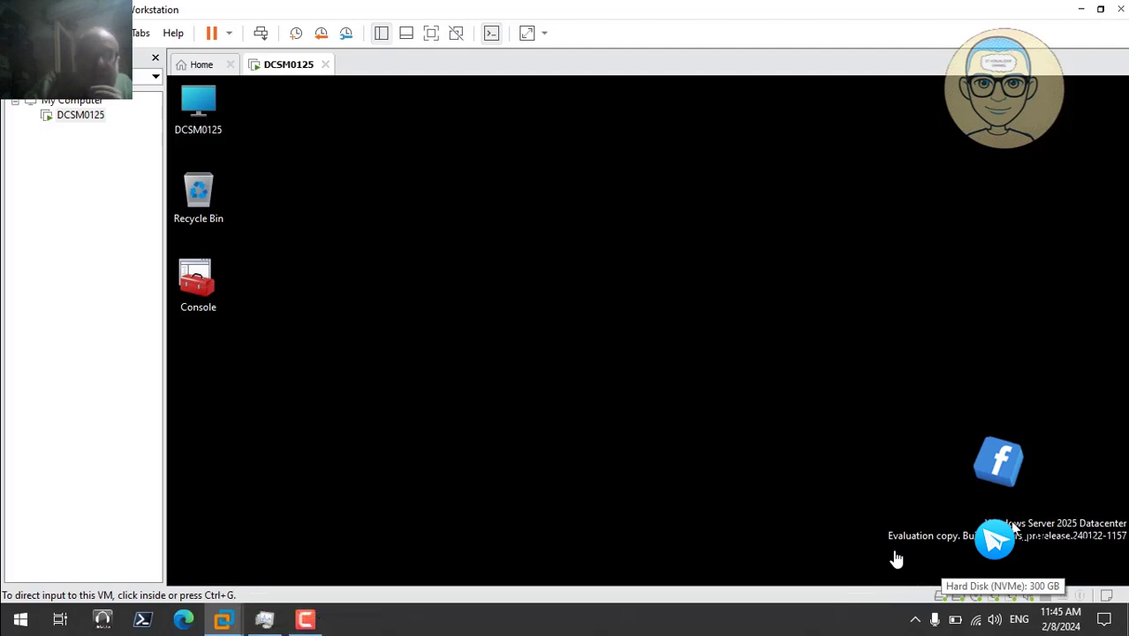
double_click(540, 305)
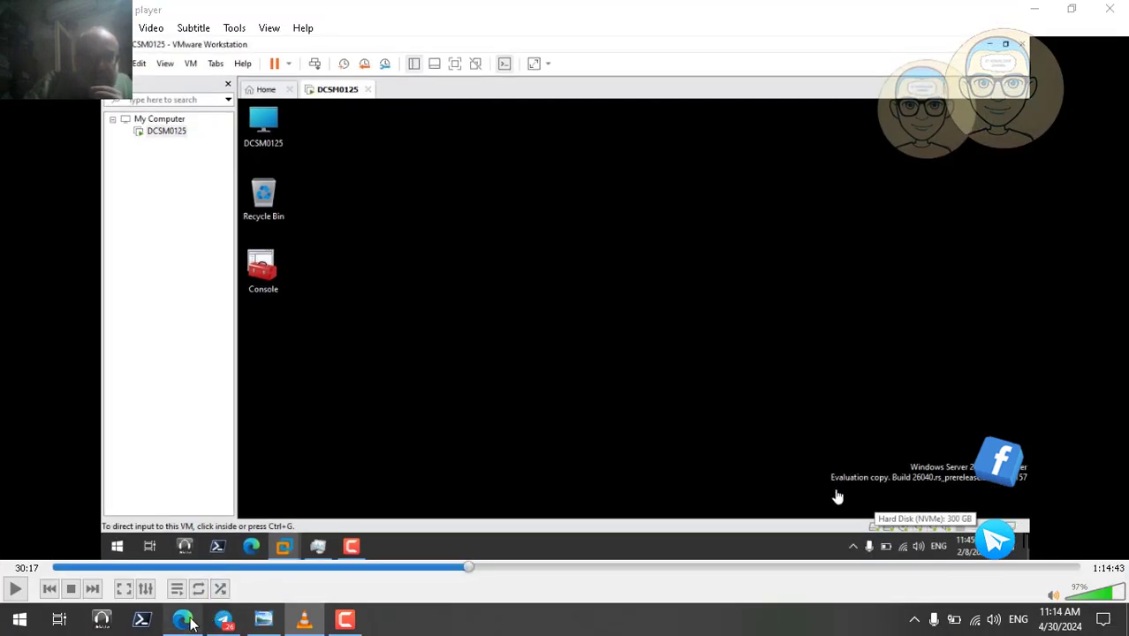
- Open the Windows Server 2025 ChangeWindows page and highlight build 26040.1000 with its 26 January 2024 date
left_click(184, 621)
left_click(749, 14)
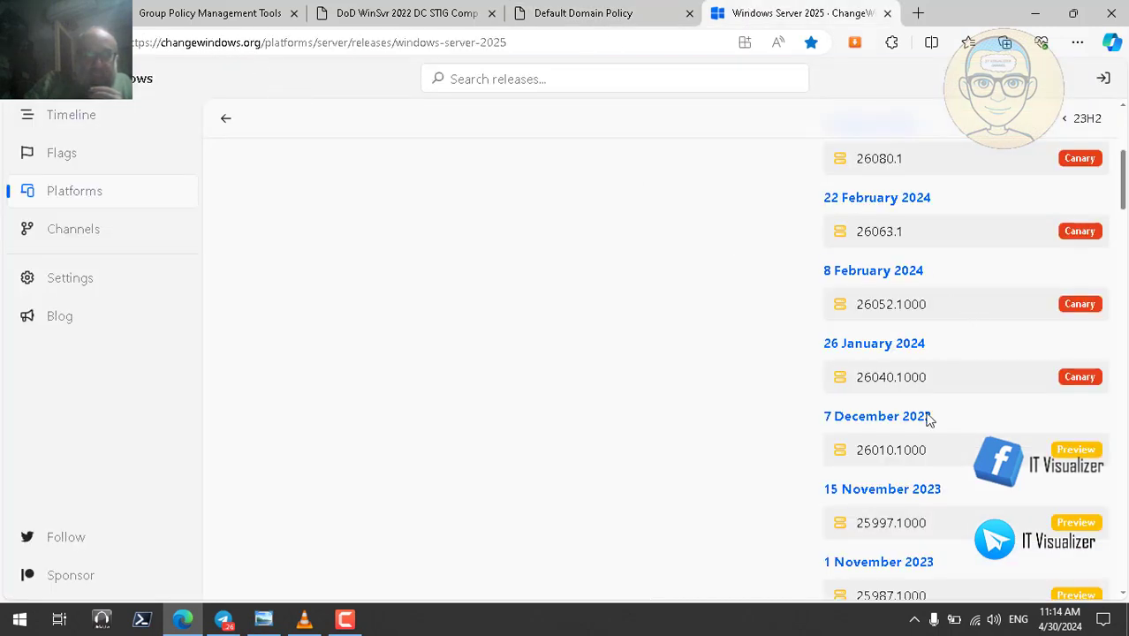
double_click(875, 377)
double_click(833, 345)
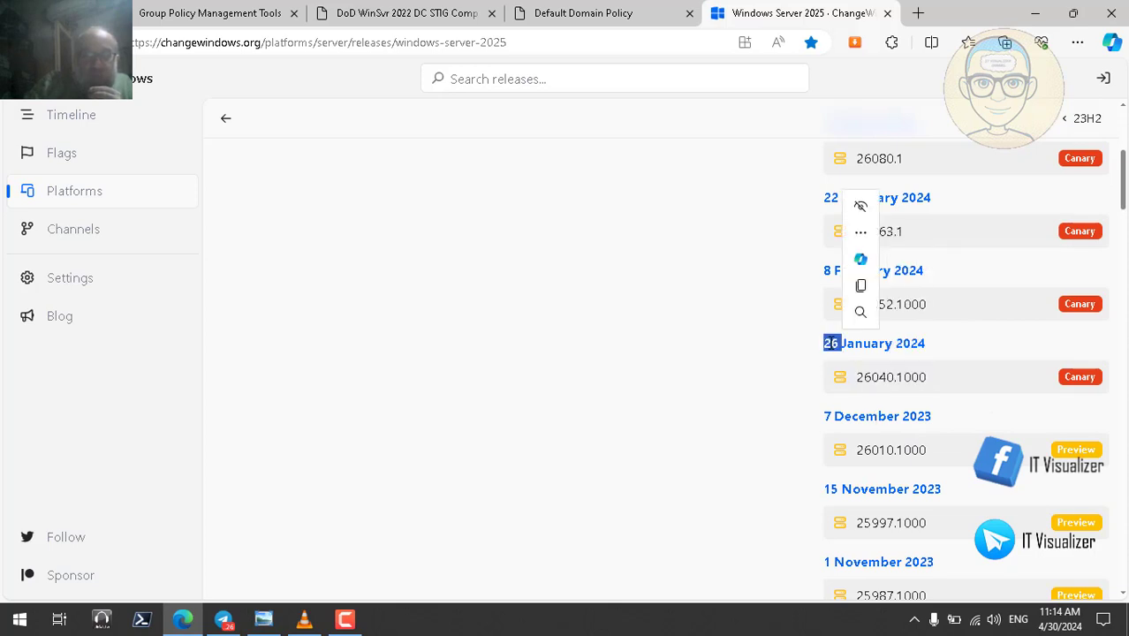
double_click(908, 344)
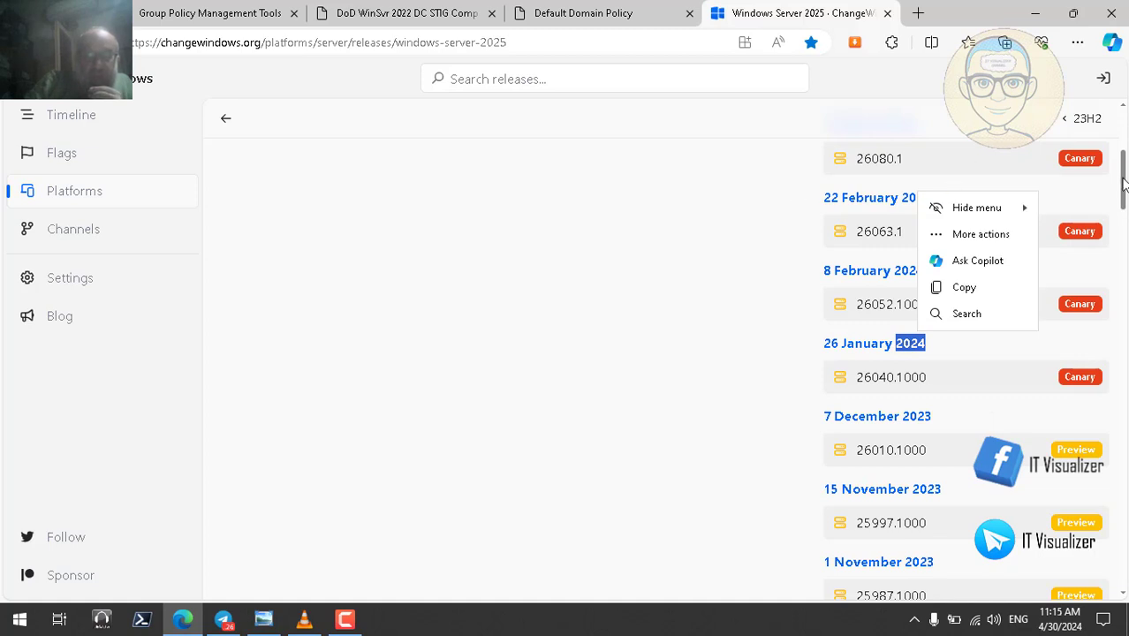
- Highlight the latest Canary build 26085.1 and the Preview and Canary labels, then glance at the recording
left_click_drag(1125, 185, 1123, 159)
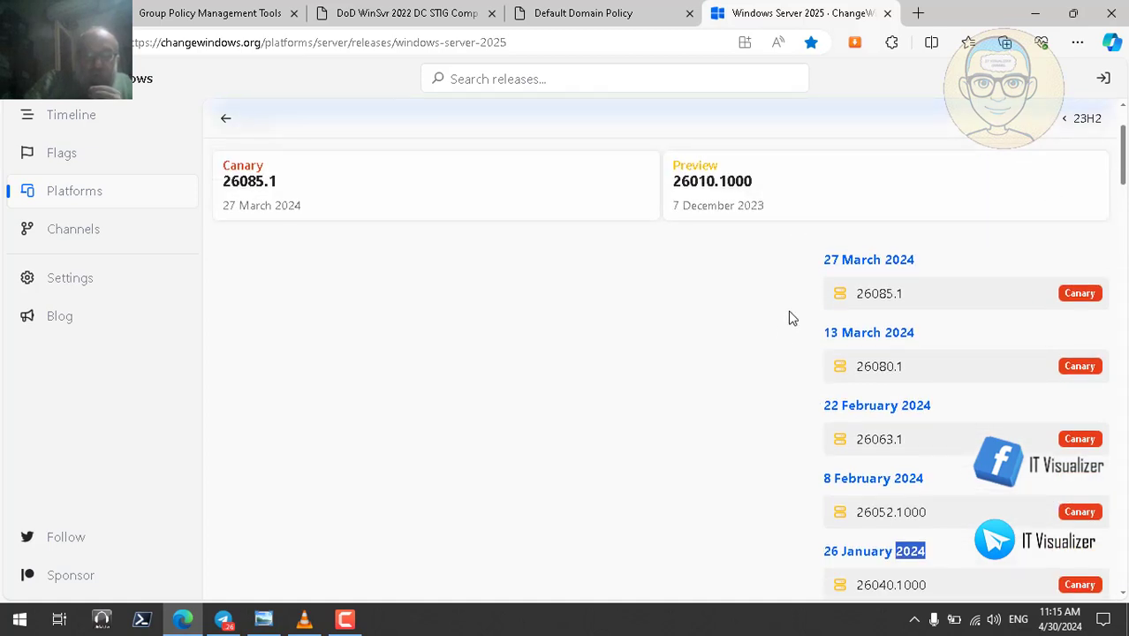
double_click(880, 296)
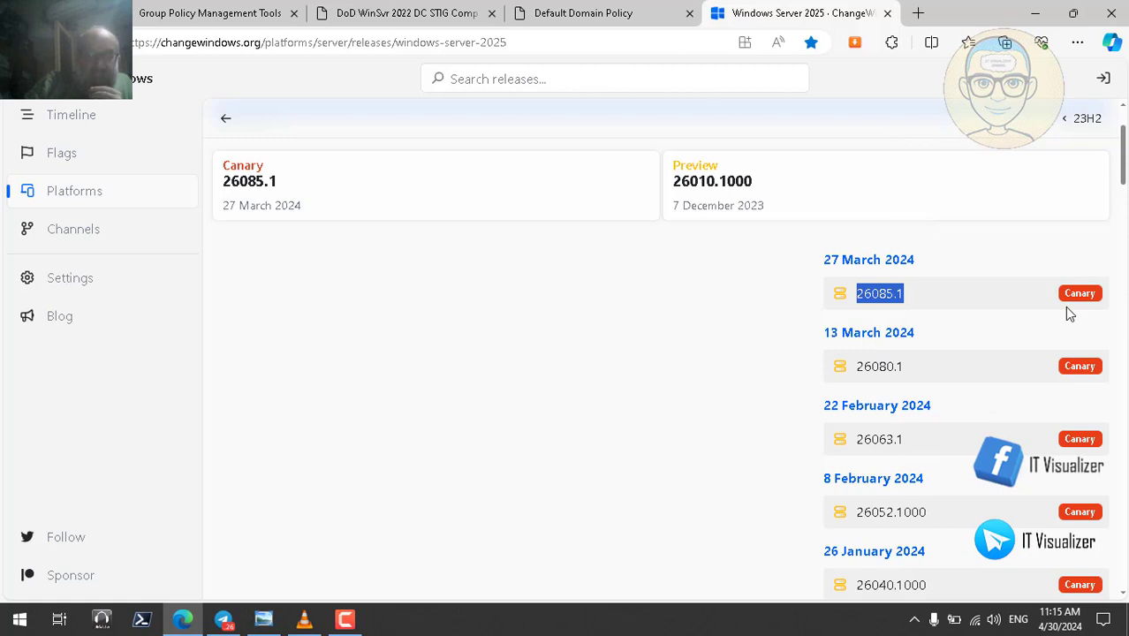
double_click(701, 166)
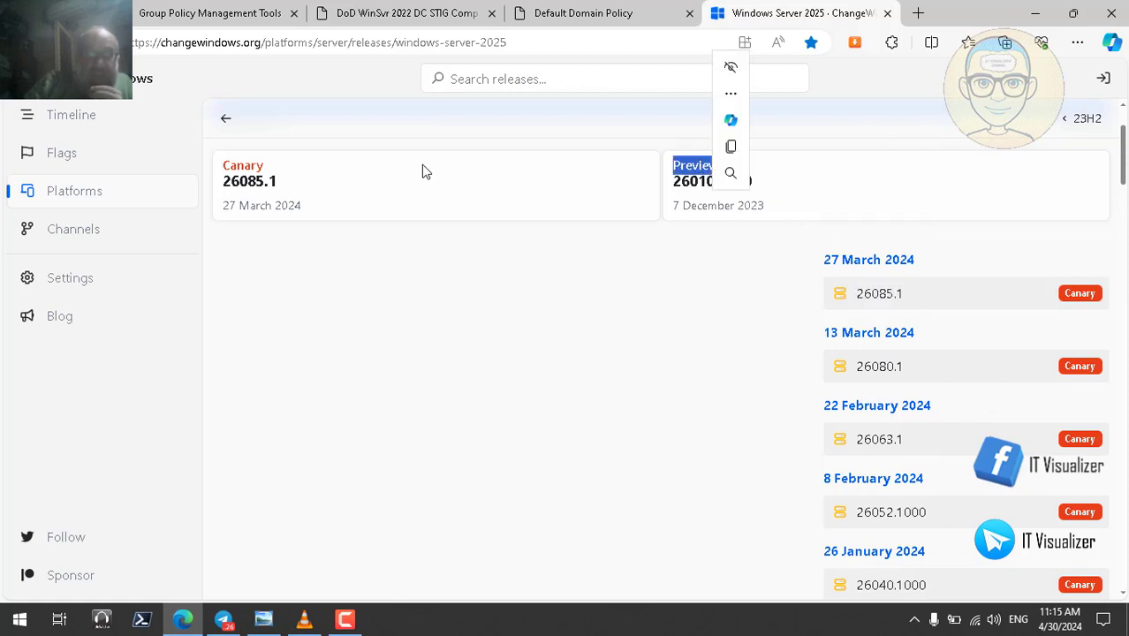
double_click(241, 168)
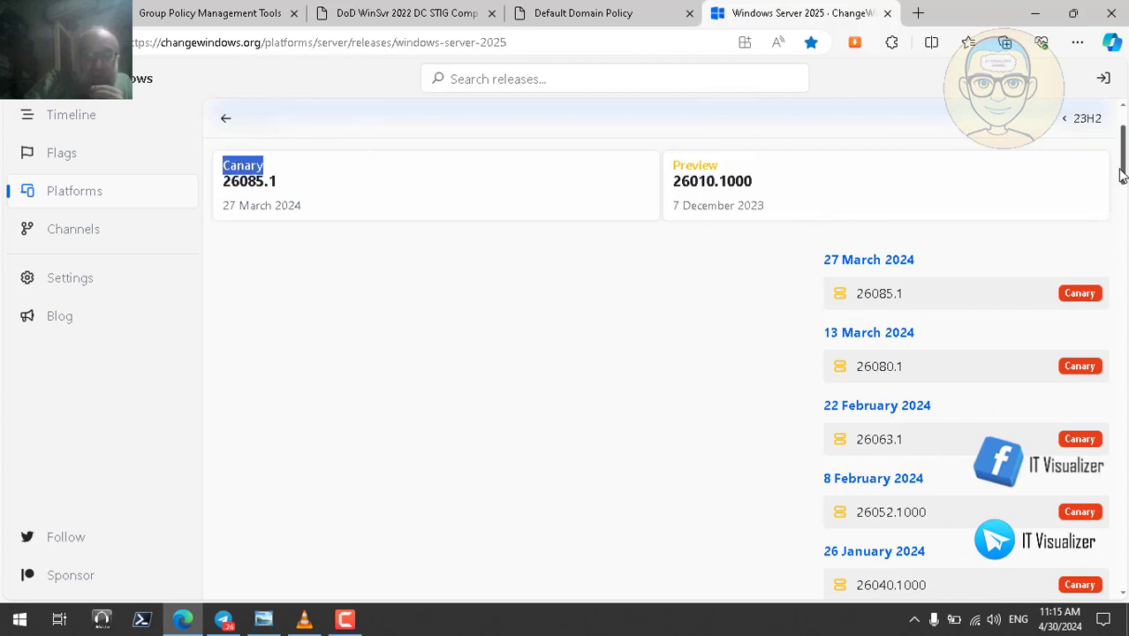
scroll(972, 353, "down", 2)
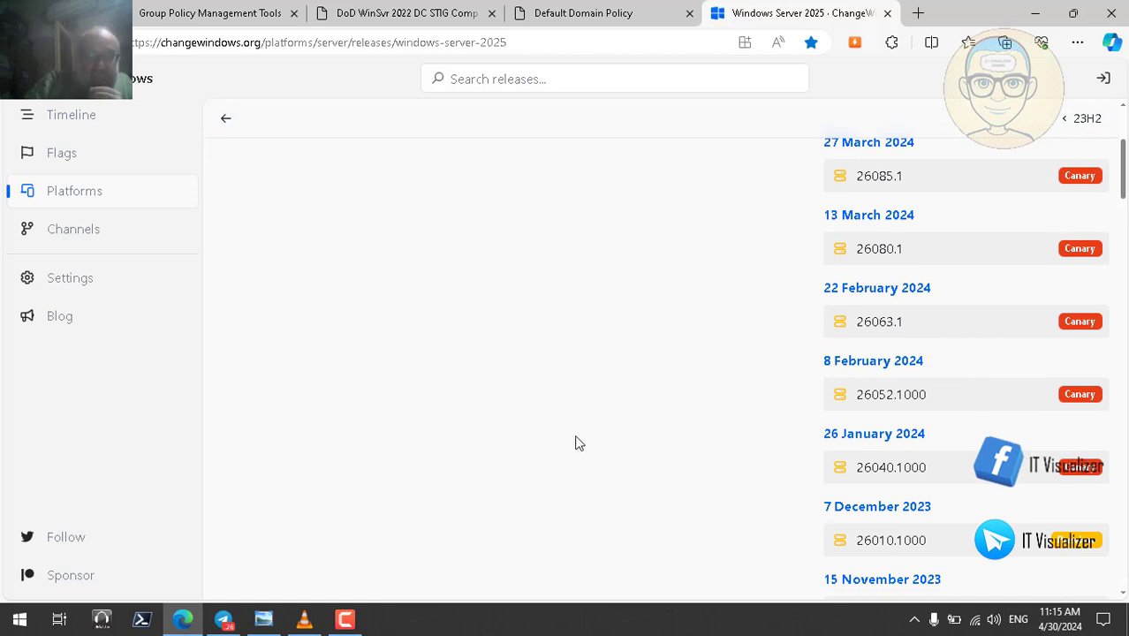
left_click(304, 619)
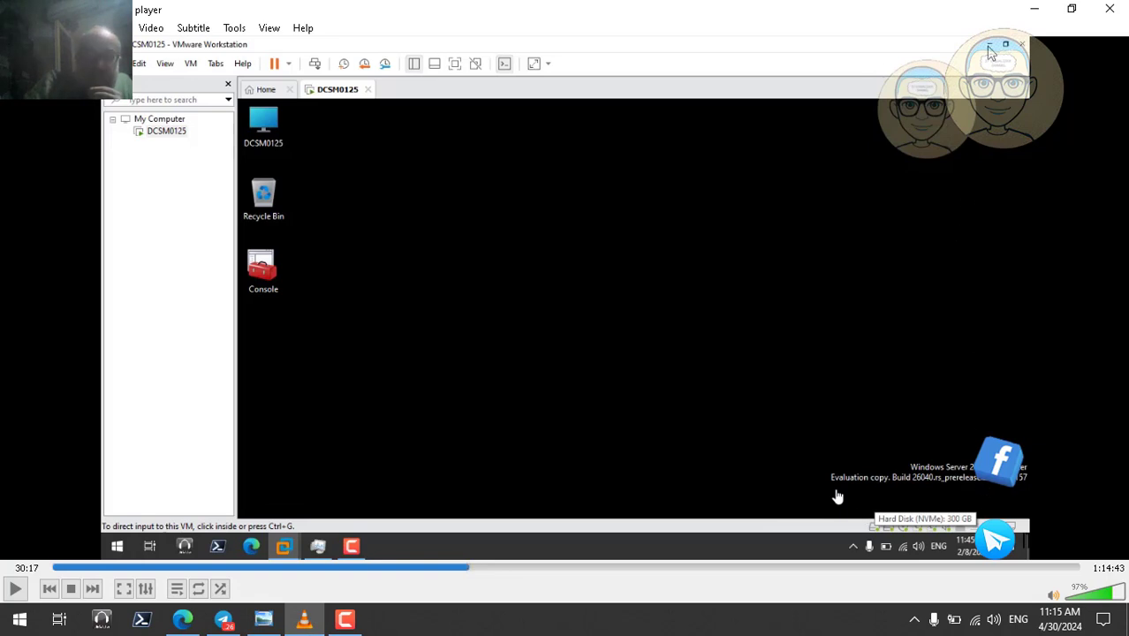
left_click(1038, 11)
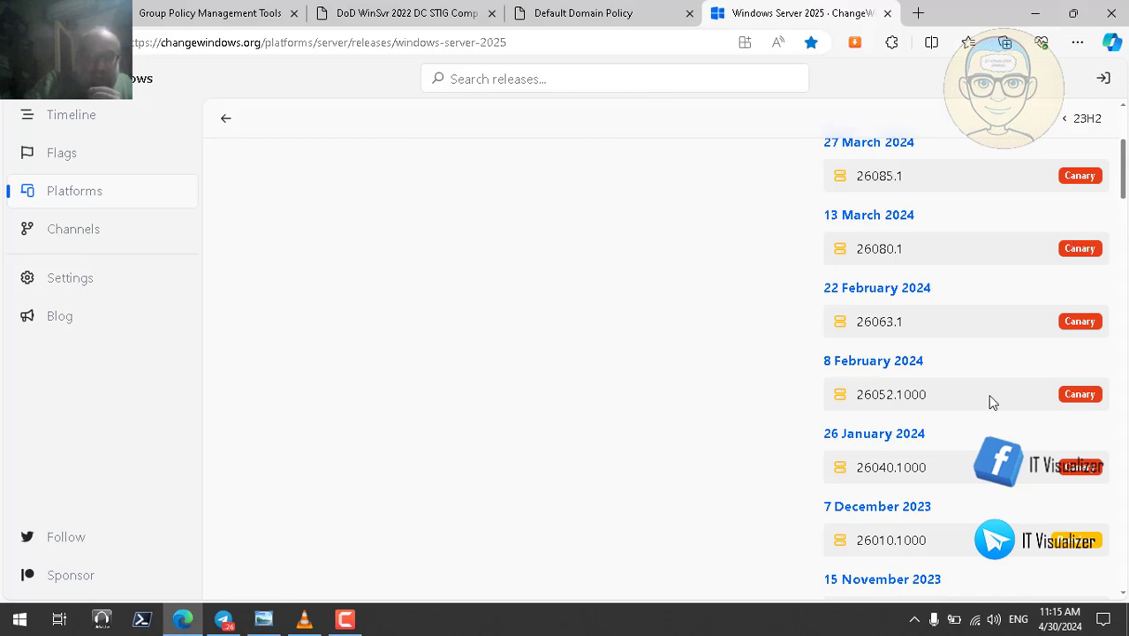
- Highlight the Preview and Canary labels plus builds 26085.1 and 26040.1000, then switch to ChatGPT
left_click(303, 618)
left_click_drag(1124, 193, 1124, 159)
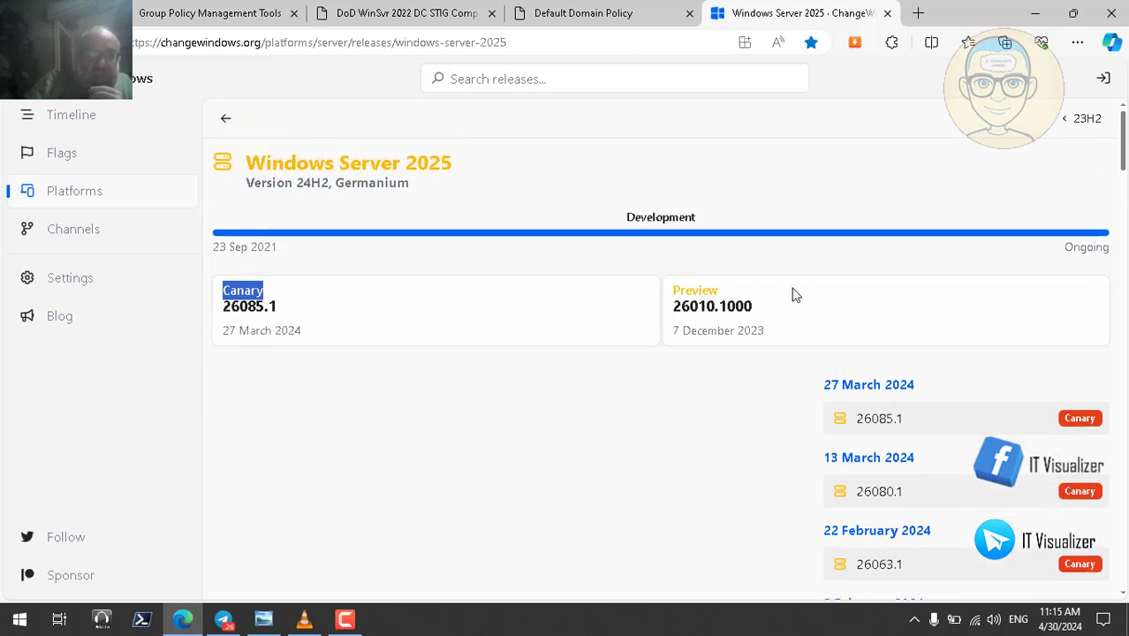
double_click(696, 291)
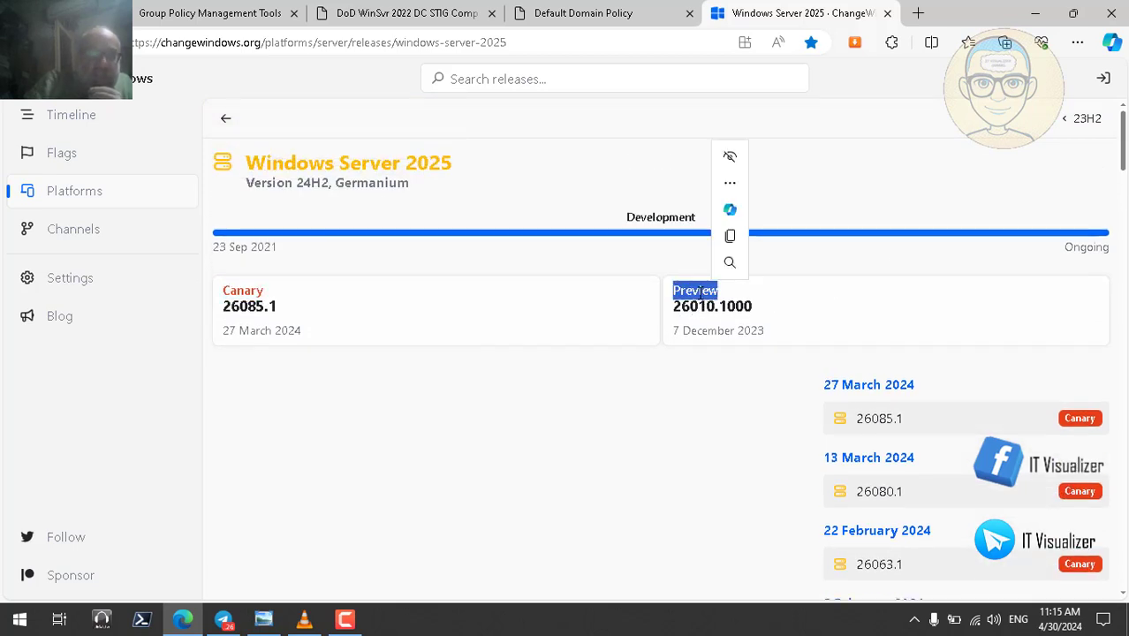
double_click(256, 292)
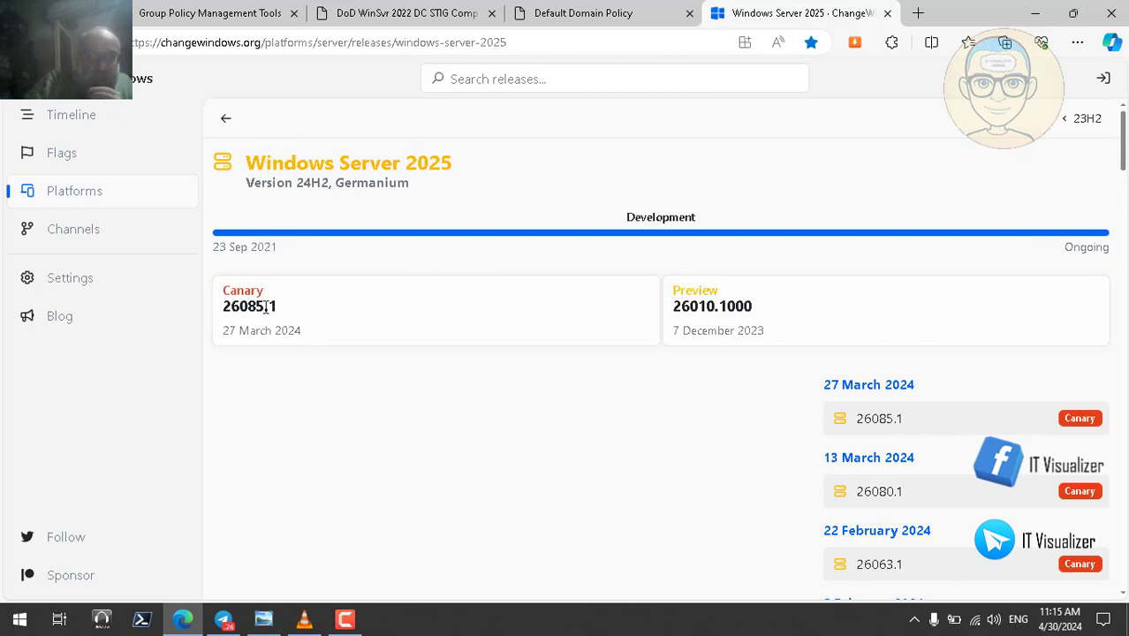
double_click(272, 310)
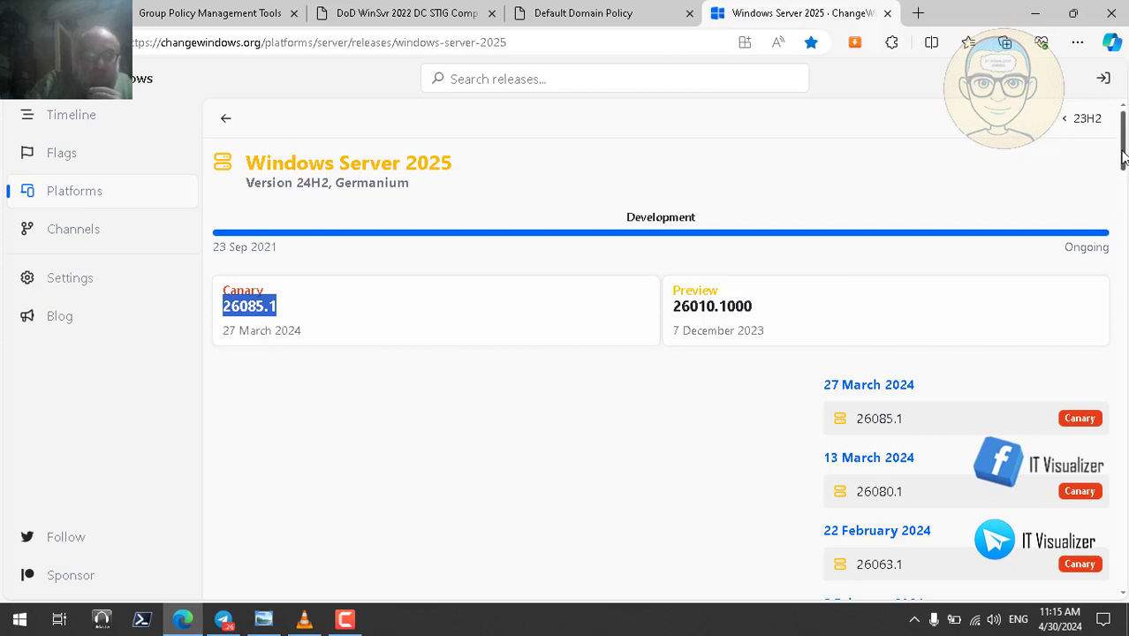
left_click_drag(1123, 155, 1124, 194)
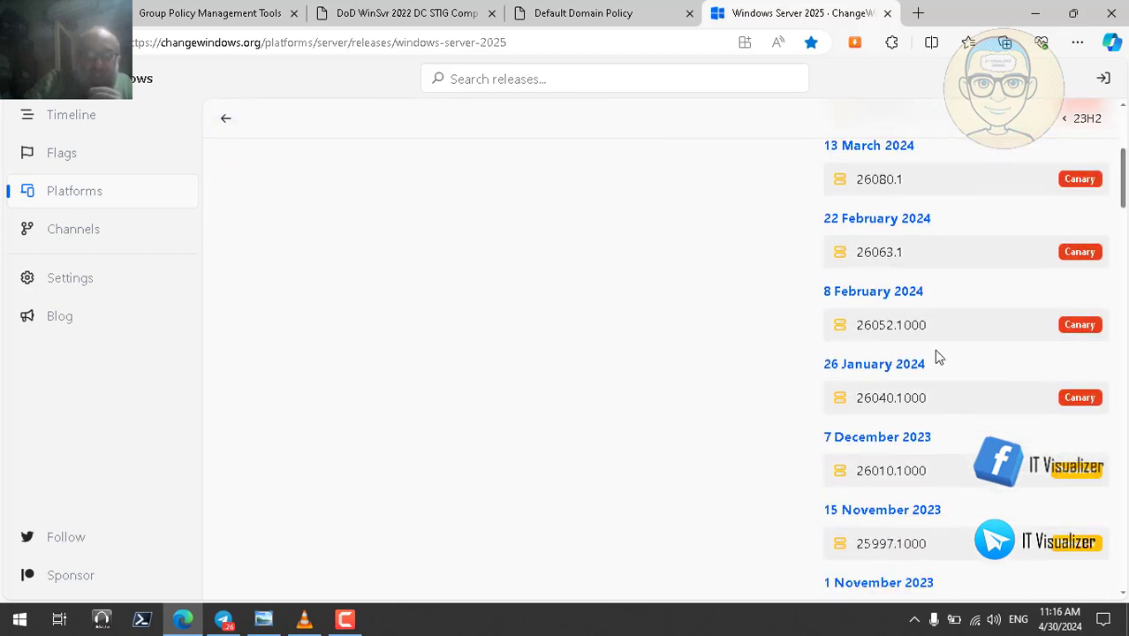
double_click(882, 398)
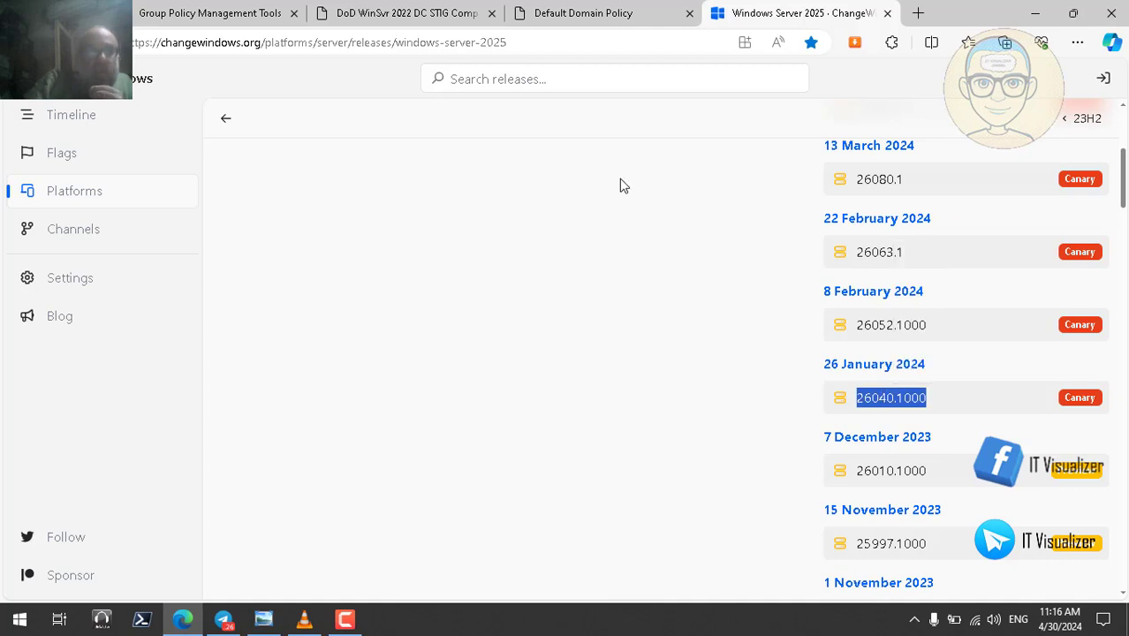
left_click(209, 14)
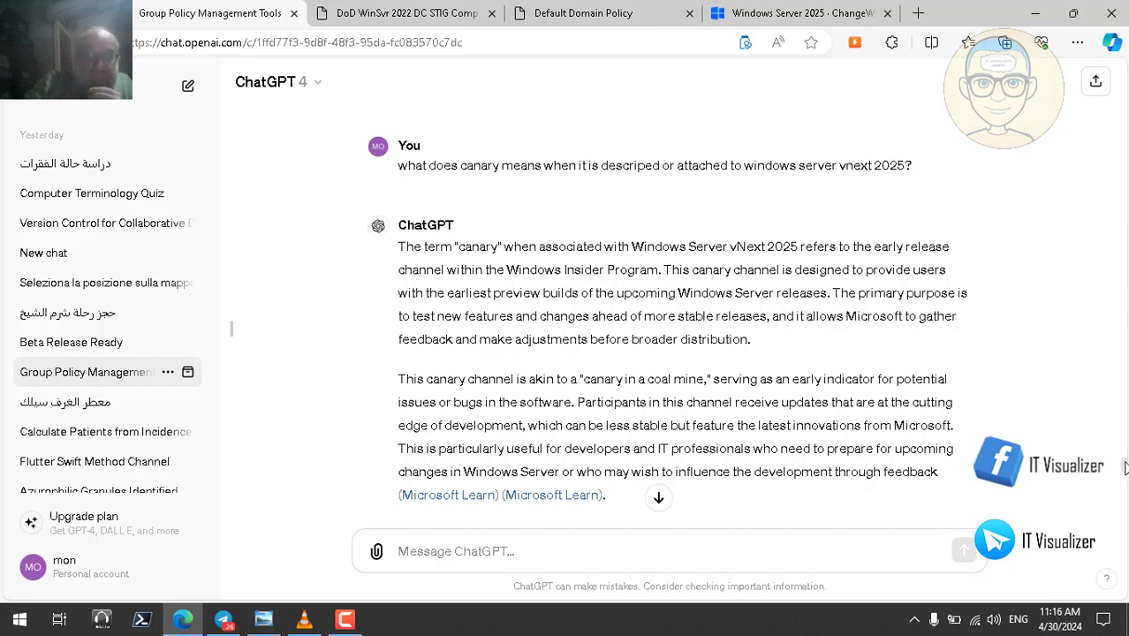
- Start Read Aloud on the Canary answer and highlight 'less stable' while it plays
scroll(1122, 477, "down", 1)
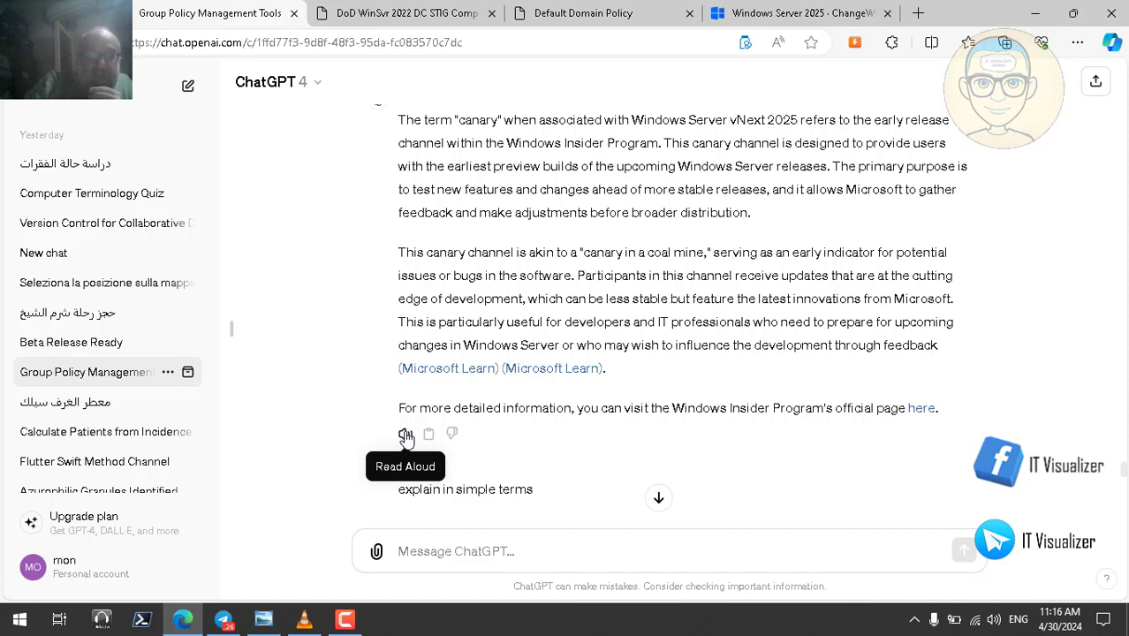
left_click(406, 437)
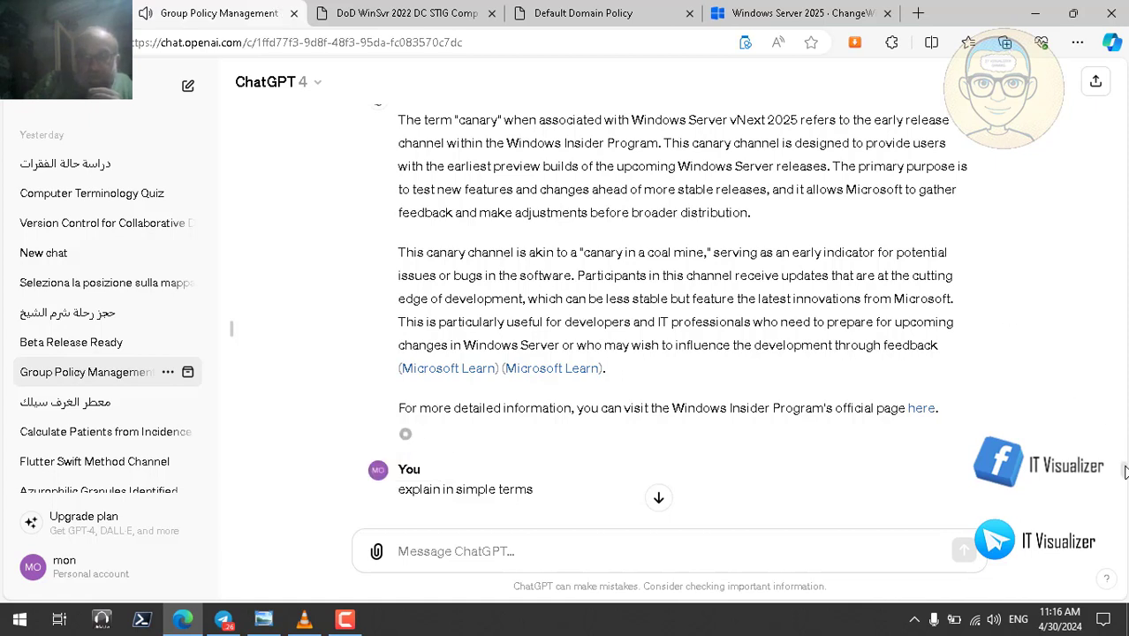
left_click_drag(1125, 471, 1125, 470)
scroll(1125, 469, "up", 2)
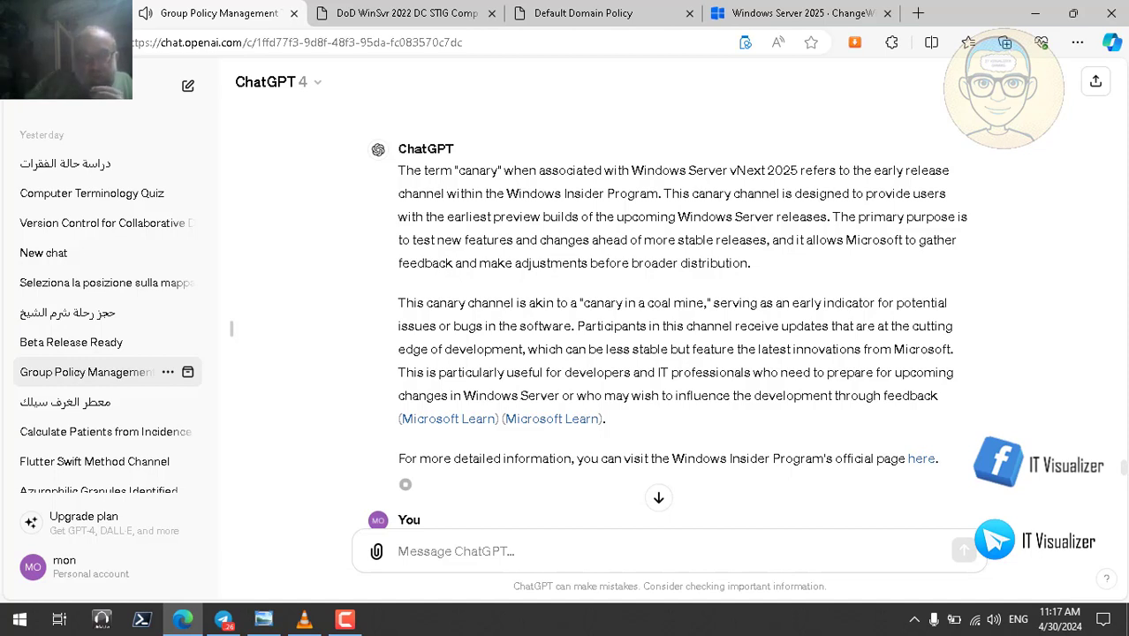
double_click(619, 350)
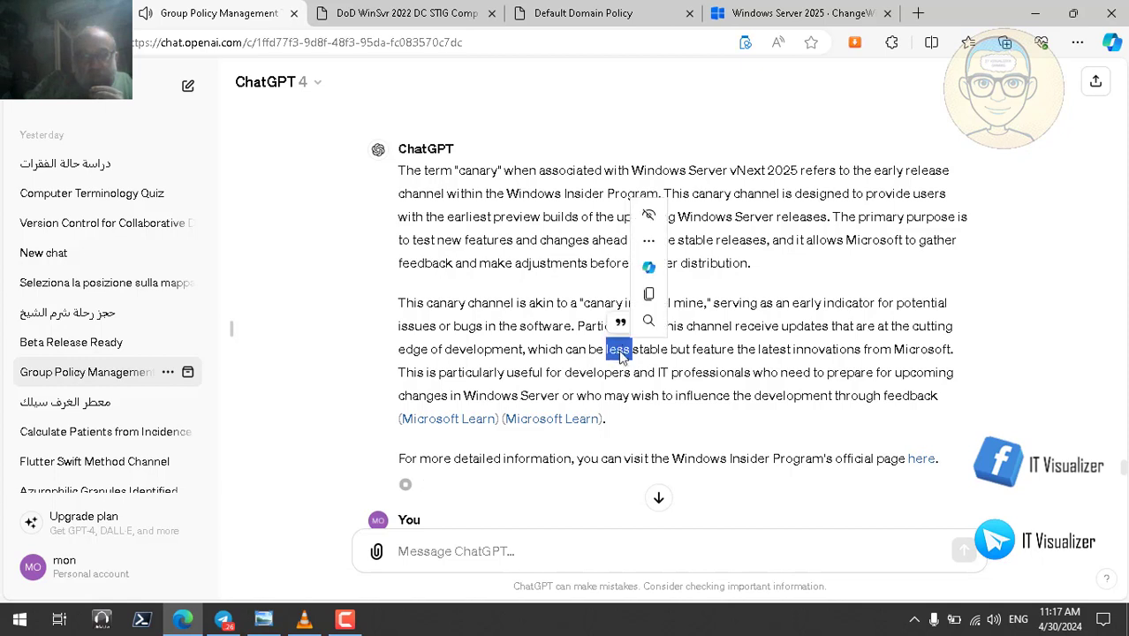
double_click(650, 350)
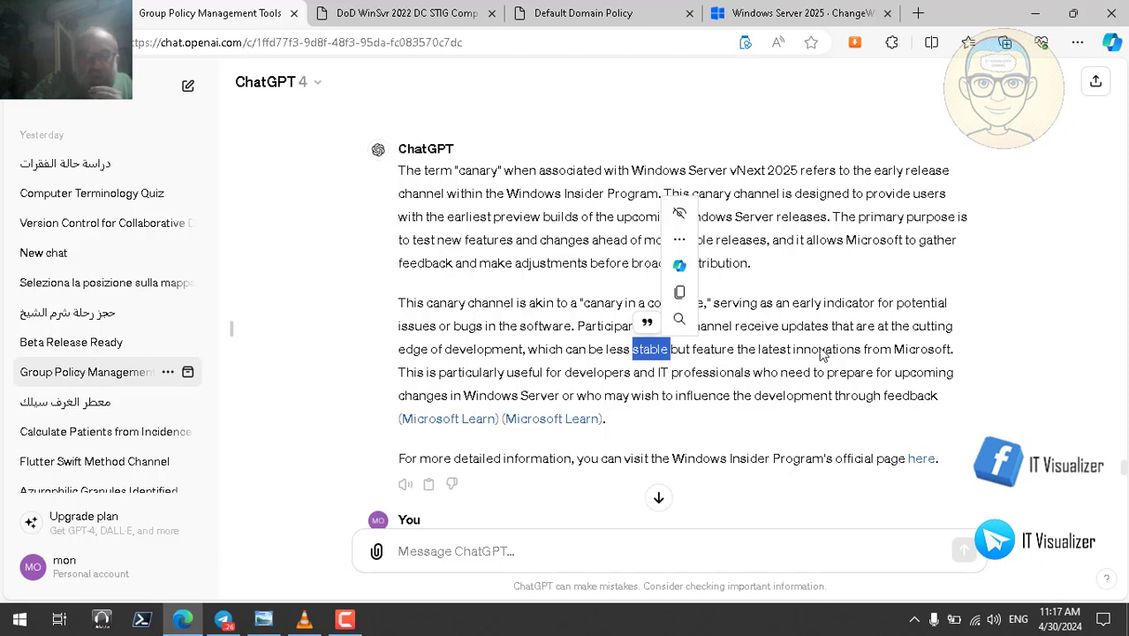
double_click(617, 349)
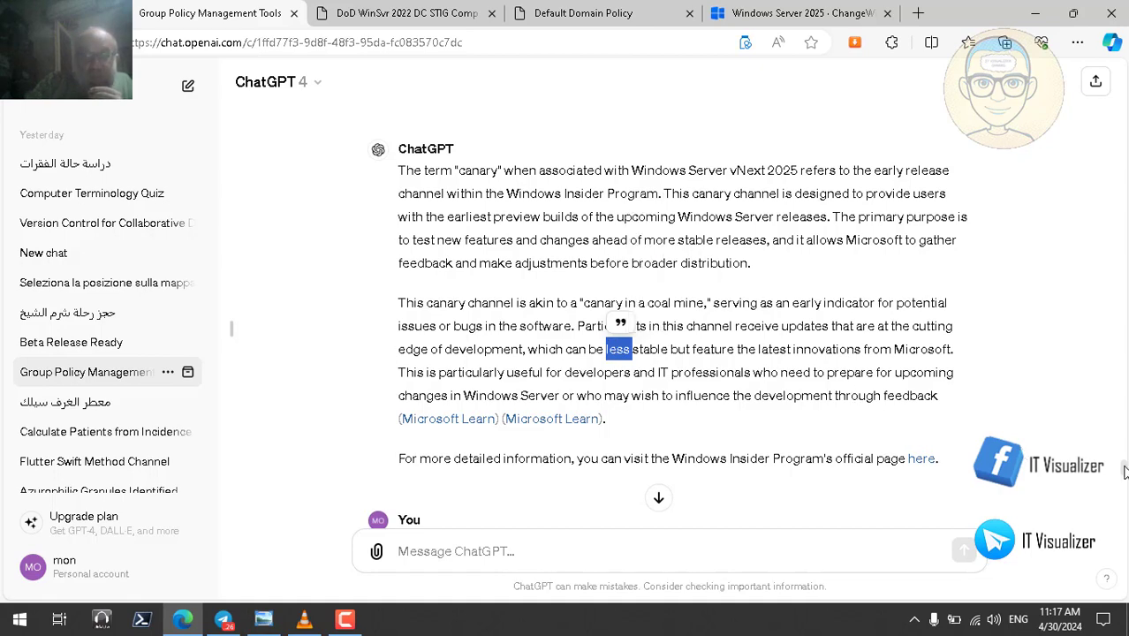
- Have the simple-terms Canary explanation read aloud and scroll down past it
scroll(1125, 471, "down", 4)
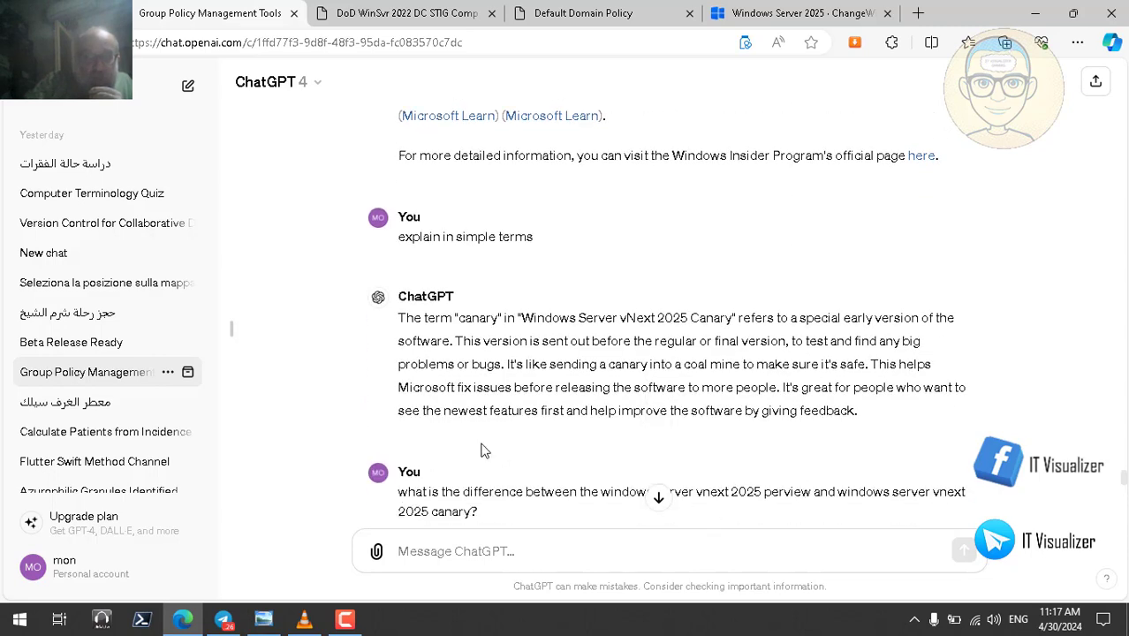
mouse_move(445, 443)
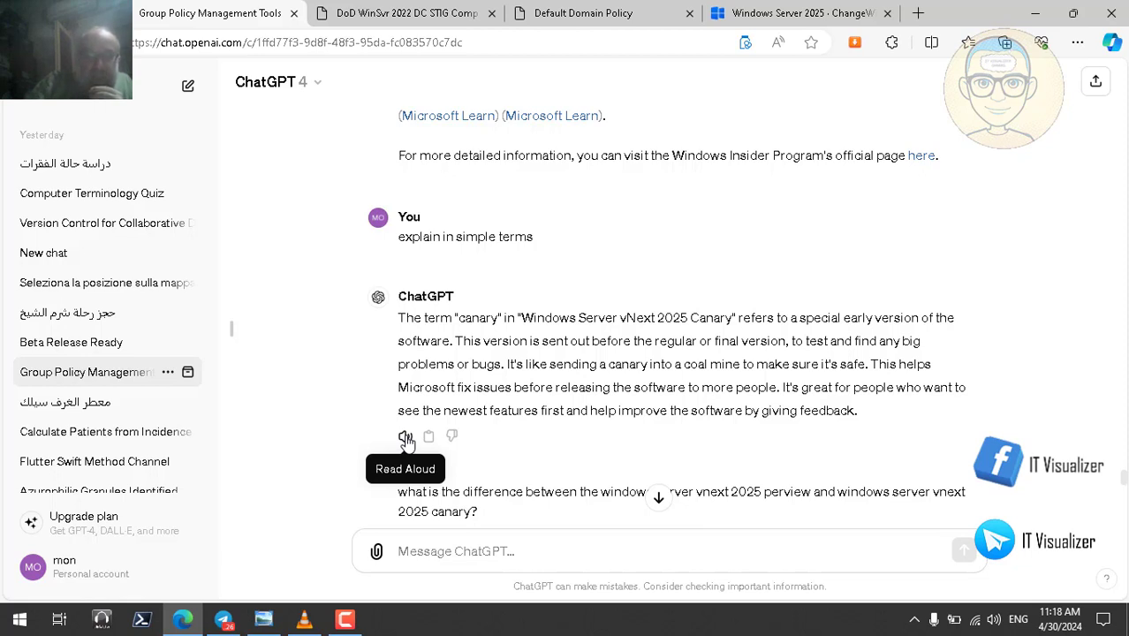
left_click(407, 438)
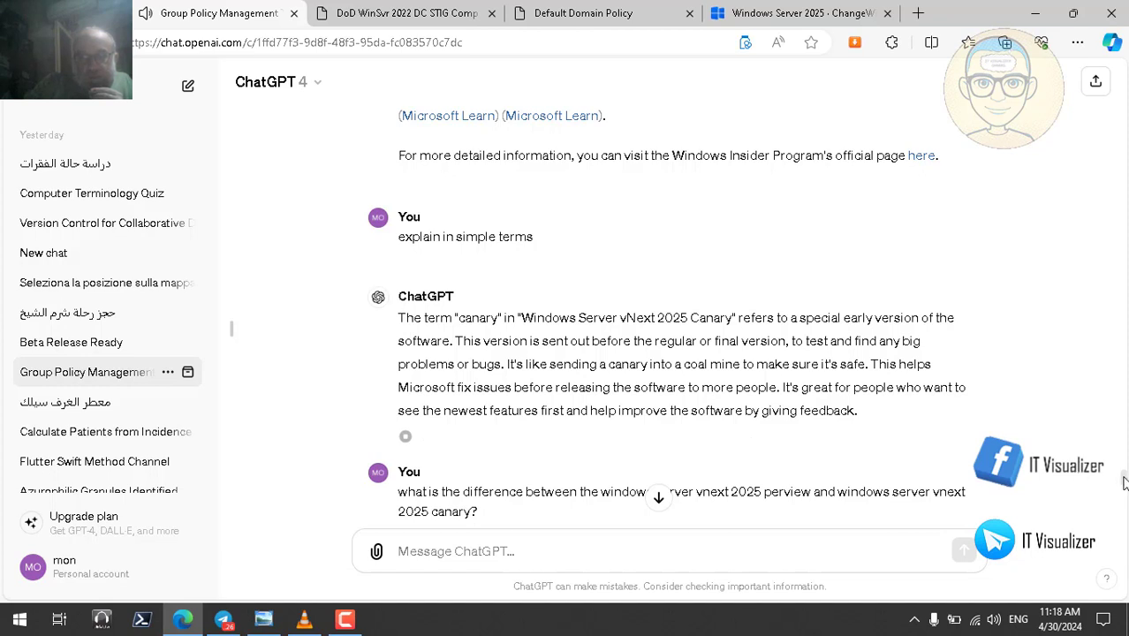
scroll(1125, 482, "down", 1)
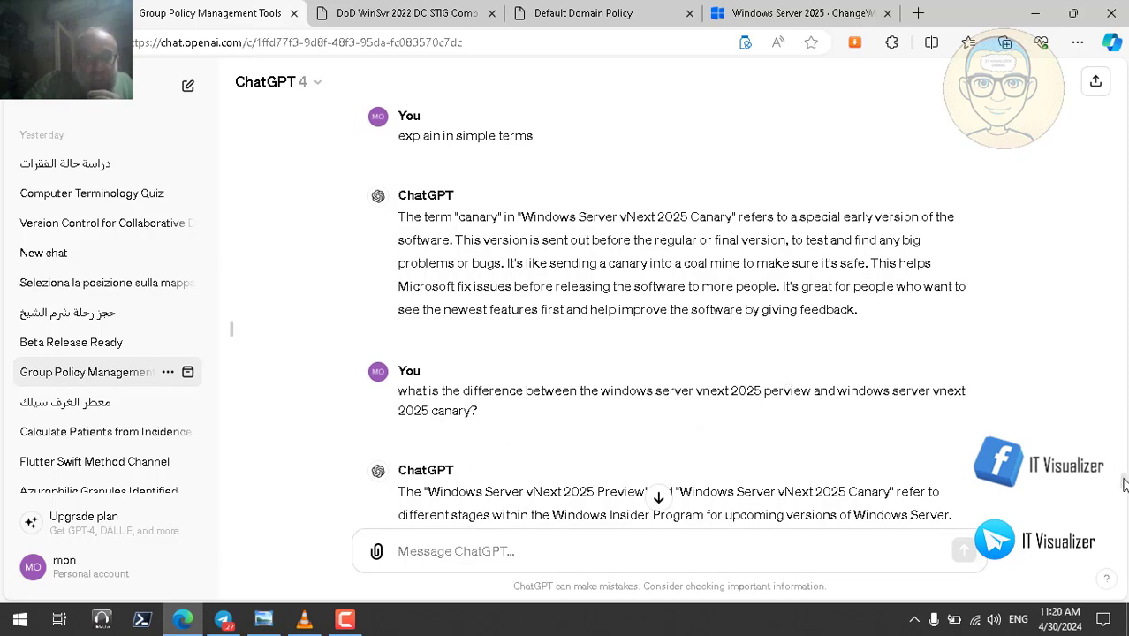
- Start Read Aloud on the Preview versus Canary answer and scroll back to its start
left_click_drag(1124, 484, 1124, 503)
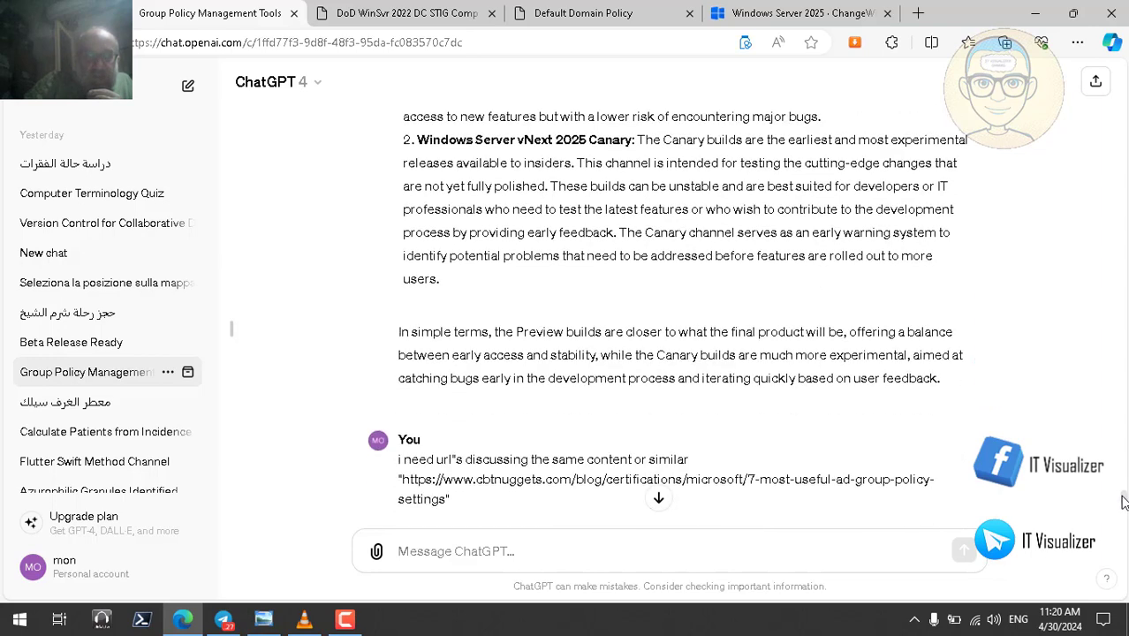
left_click(404, 406)
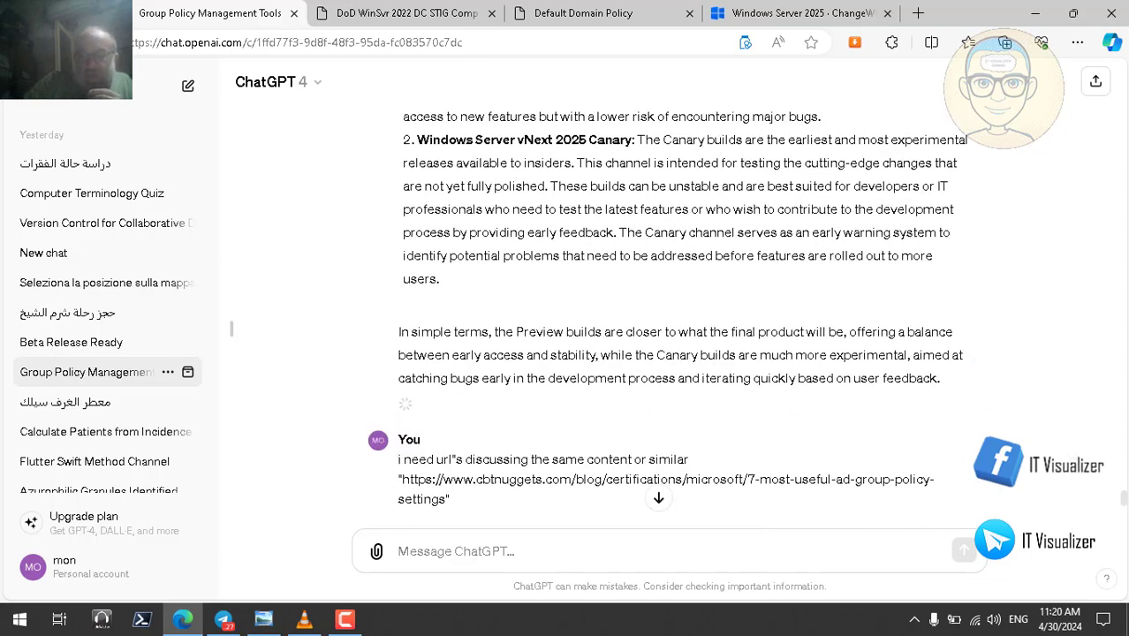
left_click_drag(1124, 504, 1124, 500)
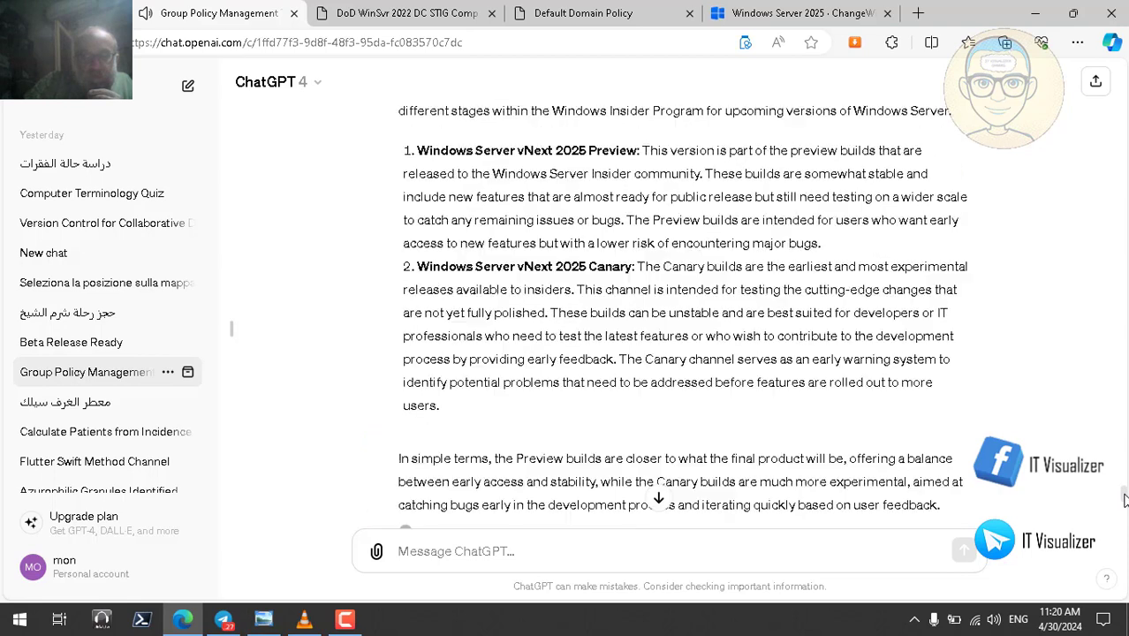
scroll(1124, 500, "up", 1)
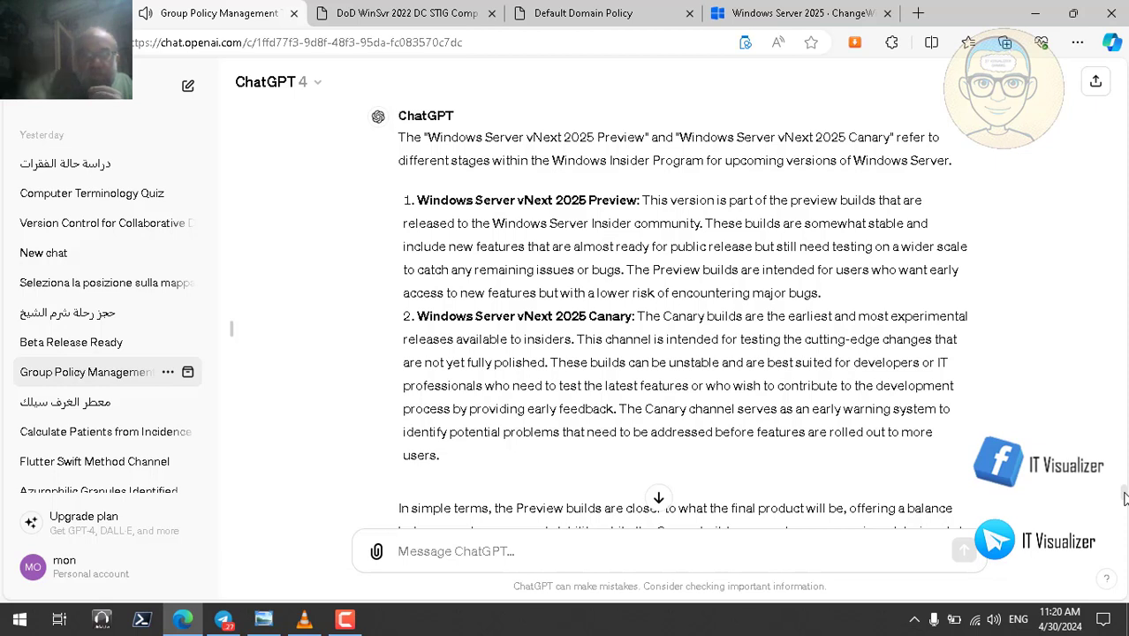
- Highlight 'stable', 'major bugs', 'most experimental', 'fully polished', 'unstable' and 'warning' as they're read
double_click(887, 223)
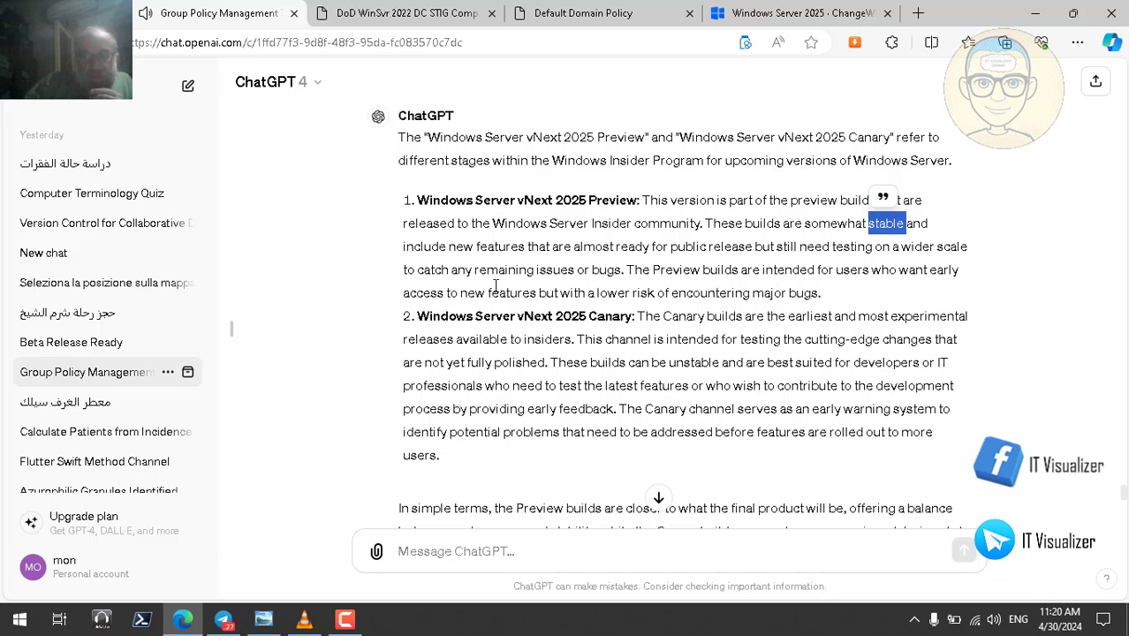
double_click(767, 294)
left_click(812, 293)
double_click(805, 293)
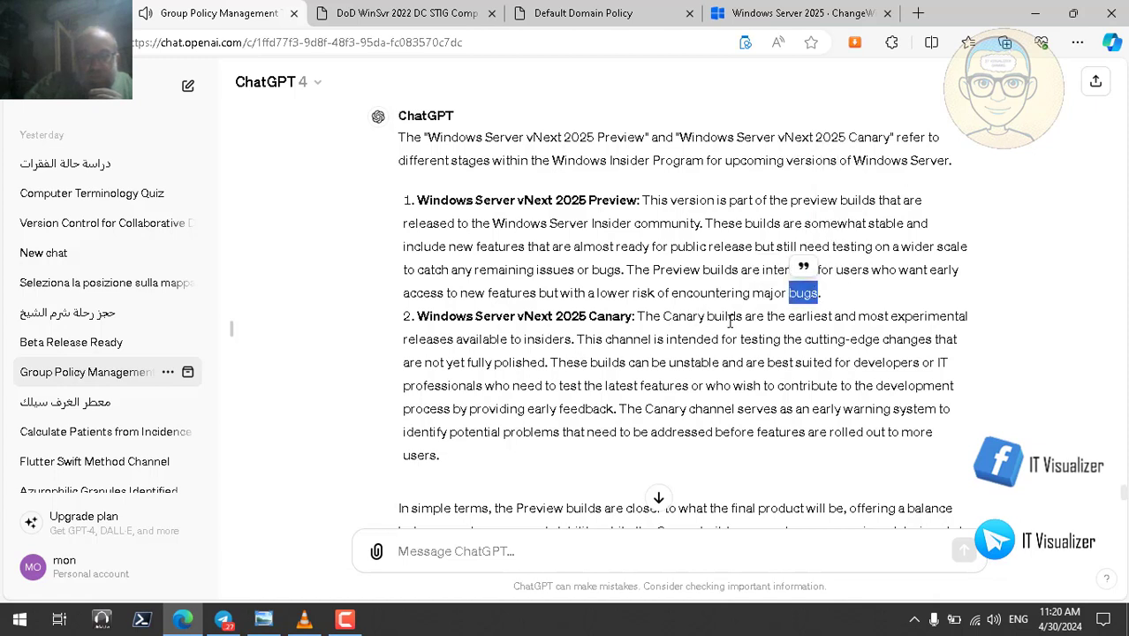
double_click(813, 318)
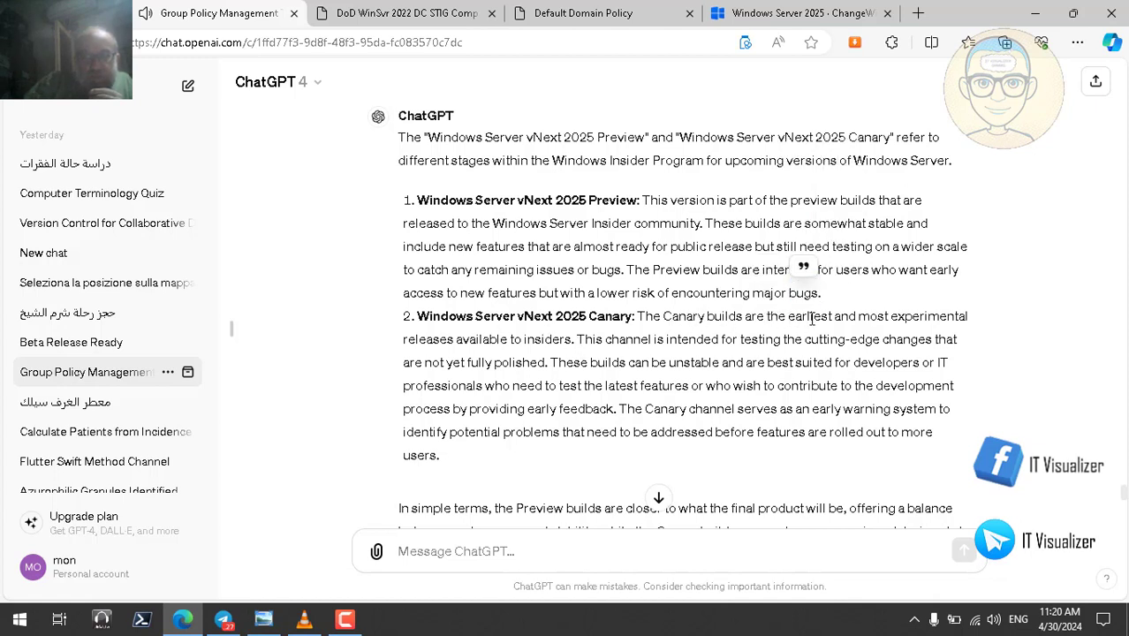
left_click(885, 315)
double_click(885, 314)
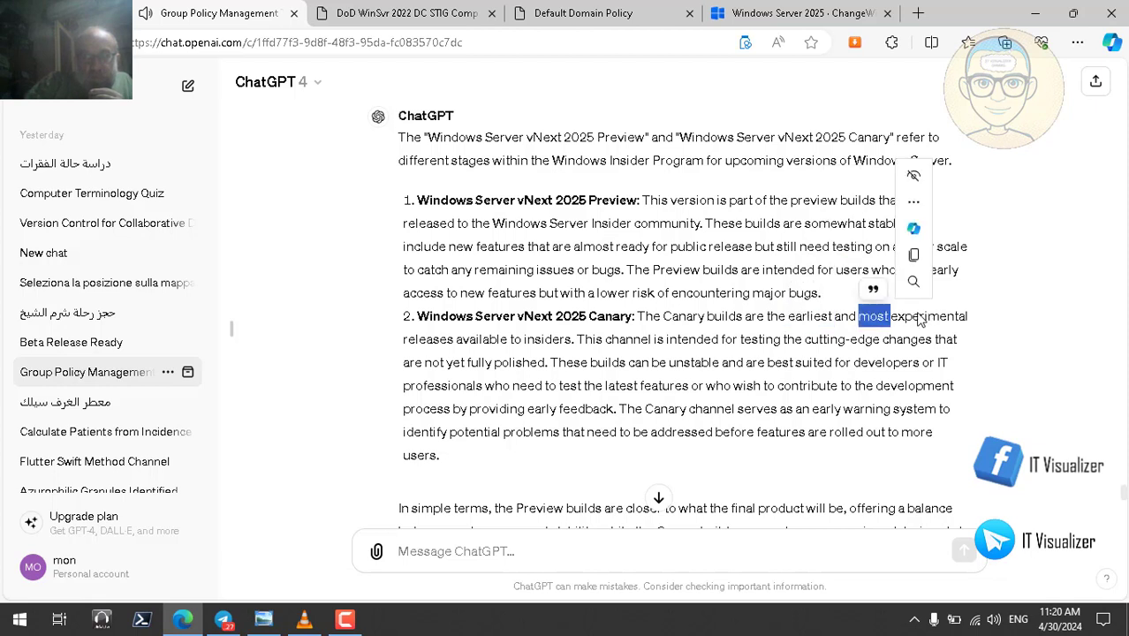
double_click(921, 314)
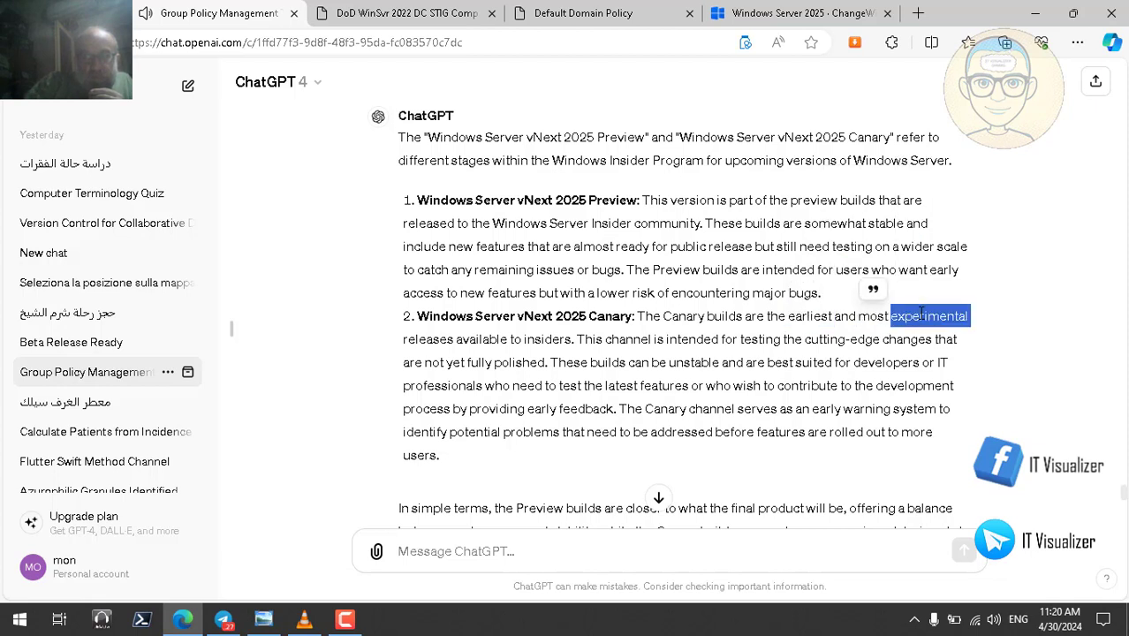
double_click(433, 339)
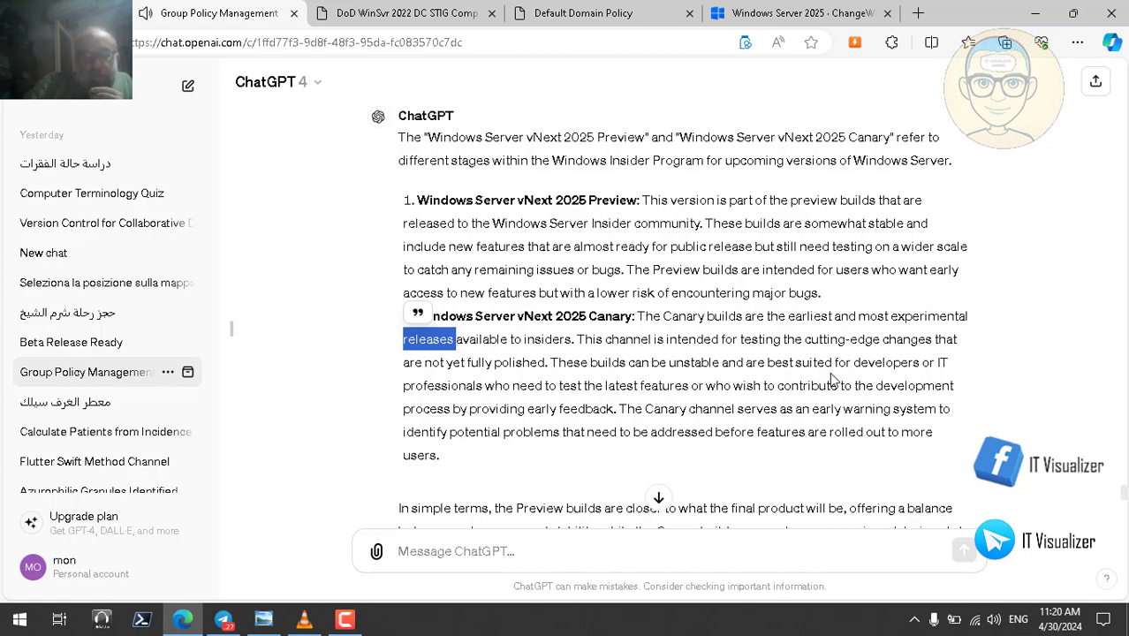
double_click(483, 363)
double_click(511, 364)
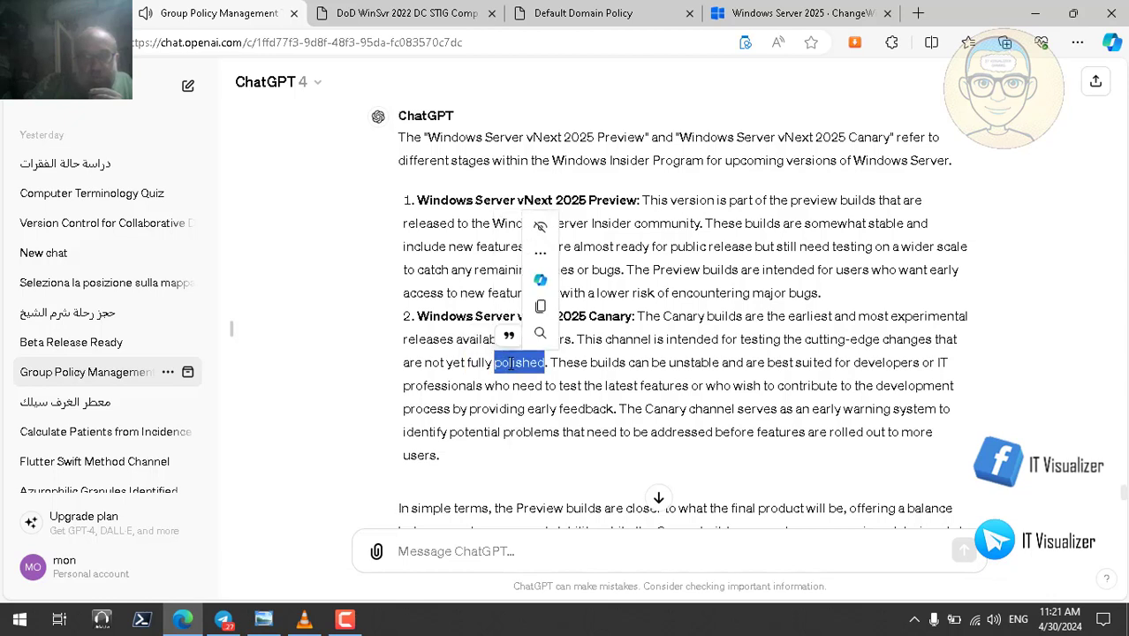
double_click(694, 363)
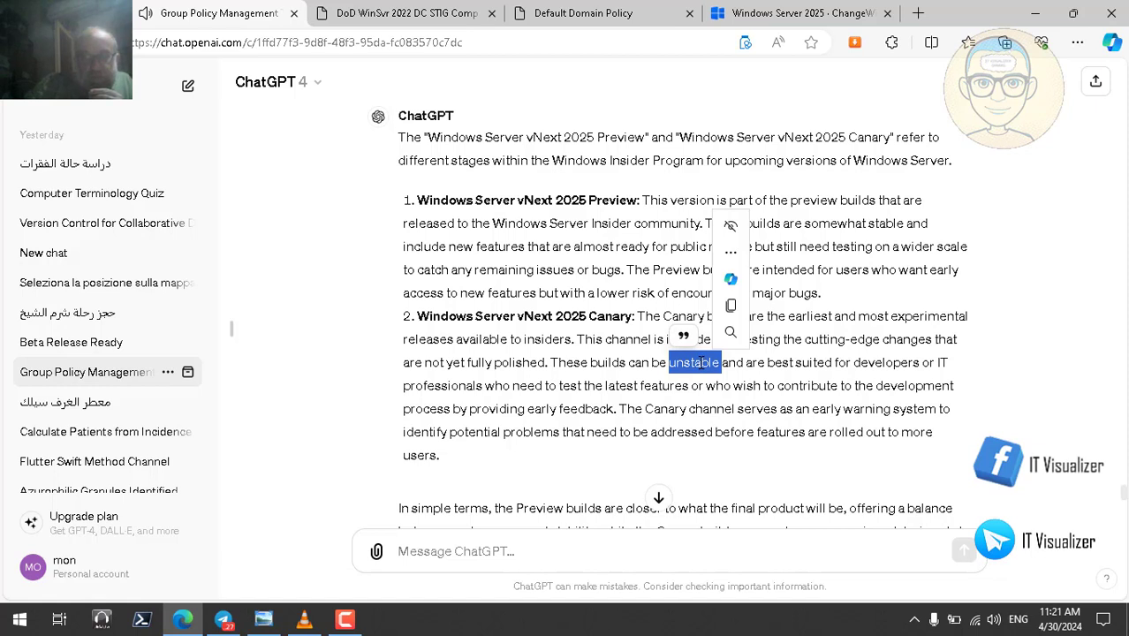
double_click(857, 410)
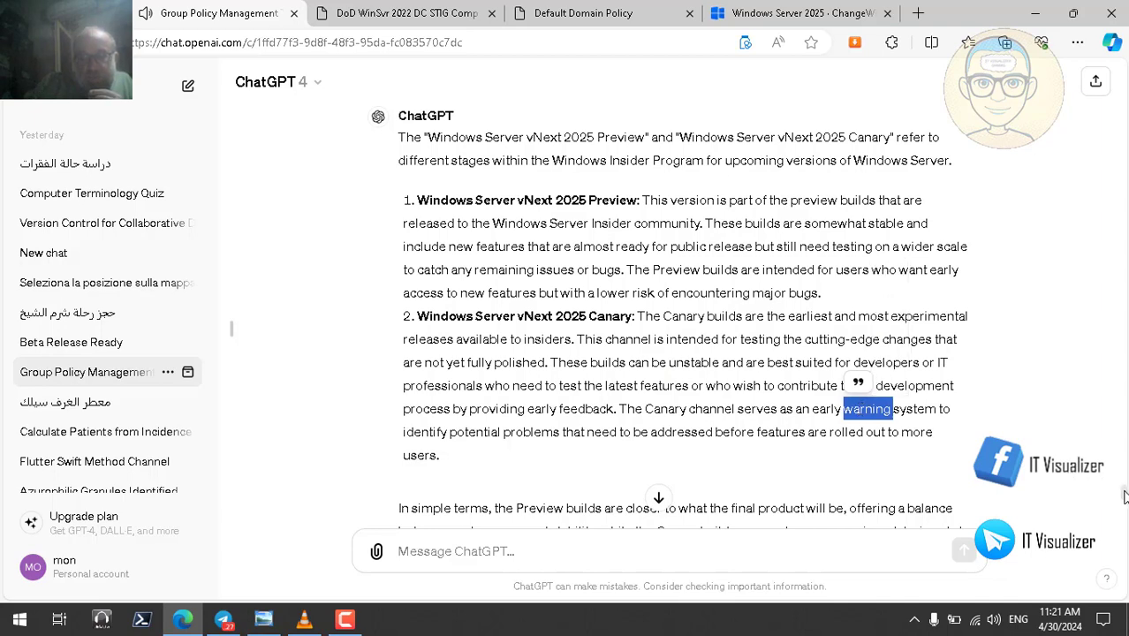
- In the summary, highlight 'final product', 'stability' and 'more experimental' as they're spoken
scroll(1124, 499, "down", 3)
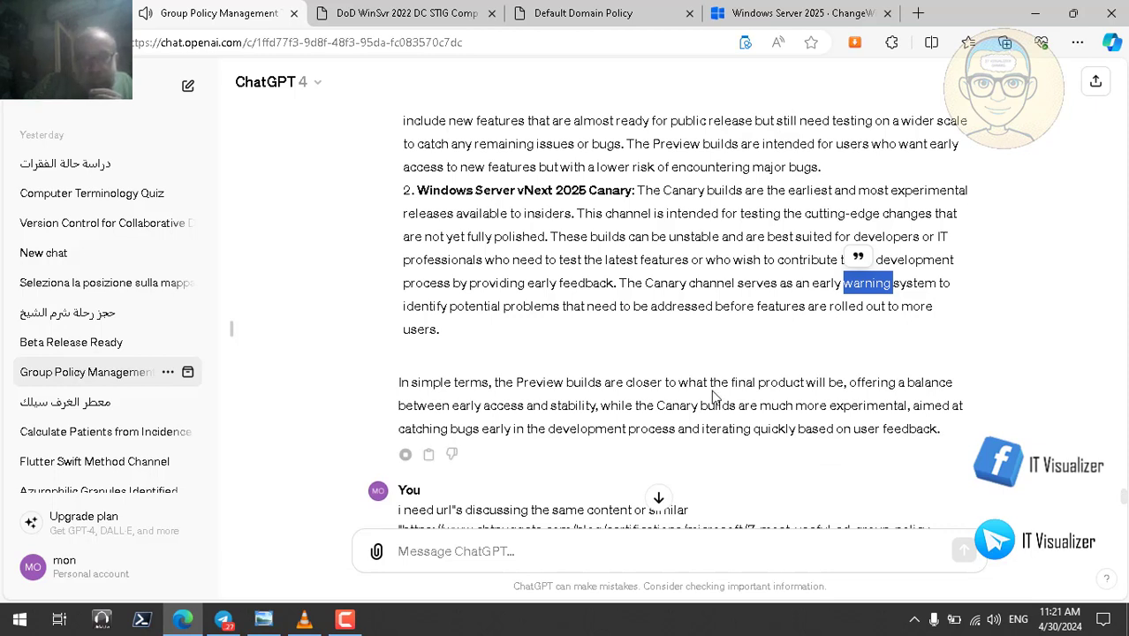
double_click(742, 382)
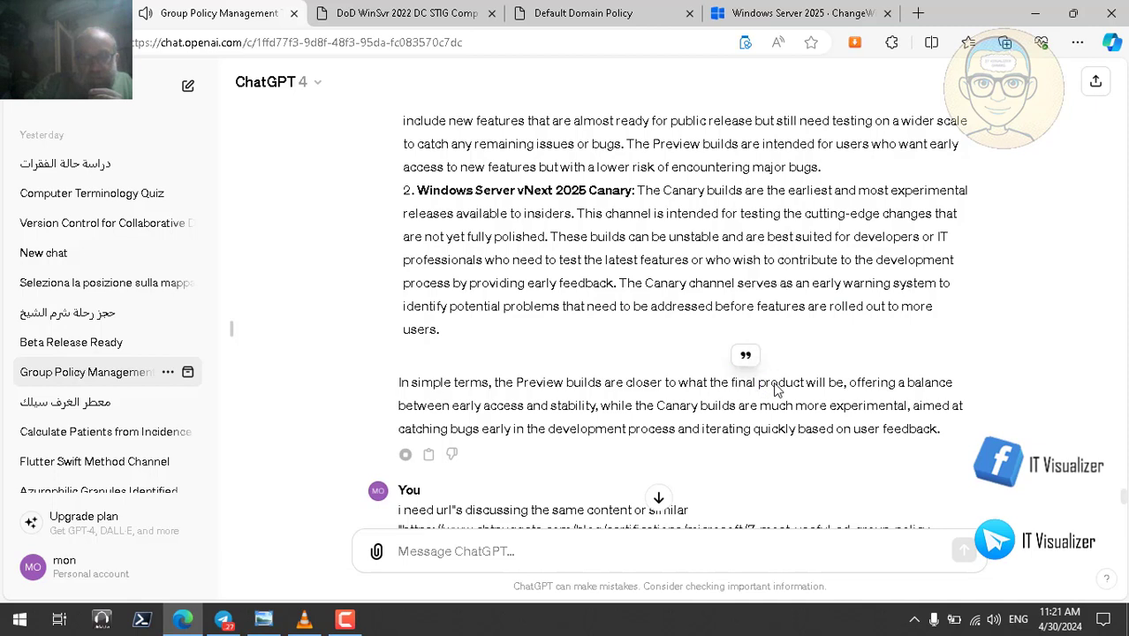
double_click(776, 383)
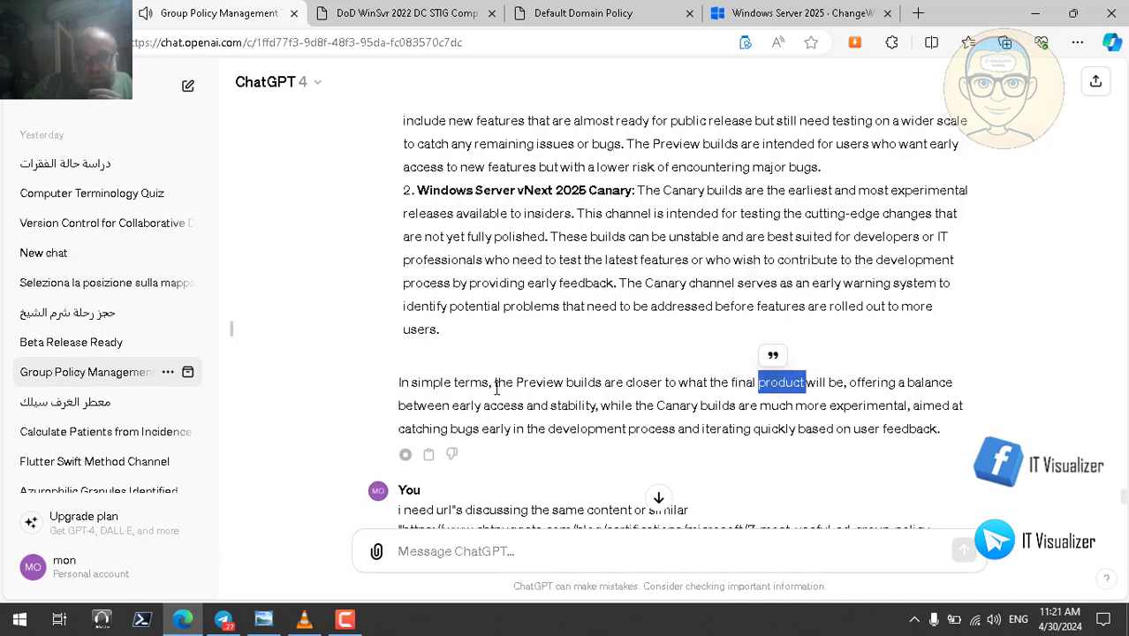
double_click(572, 406)
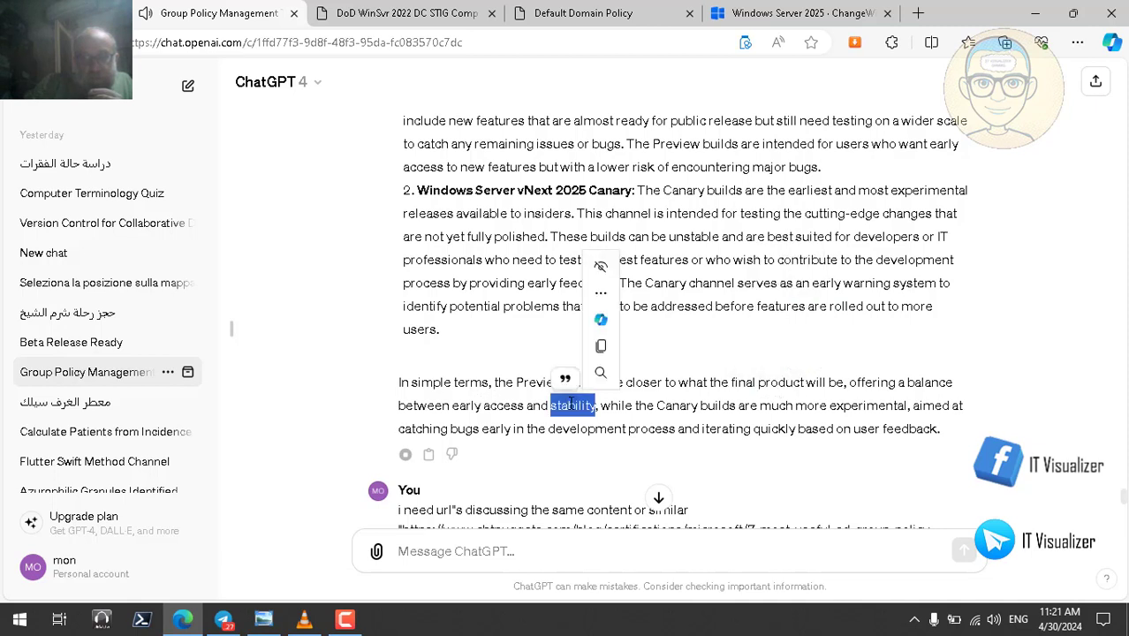
double_click(844, 407)
double_click(805, 408)
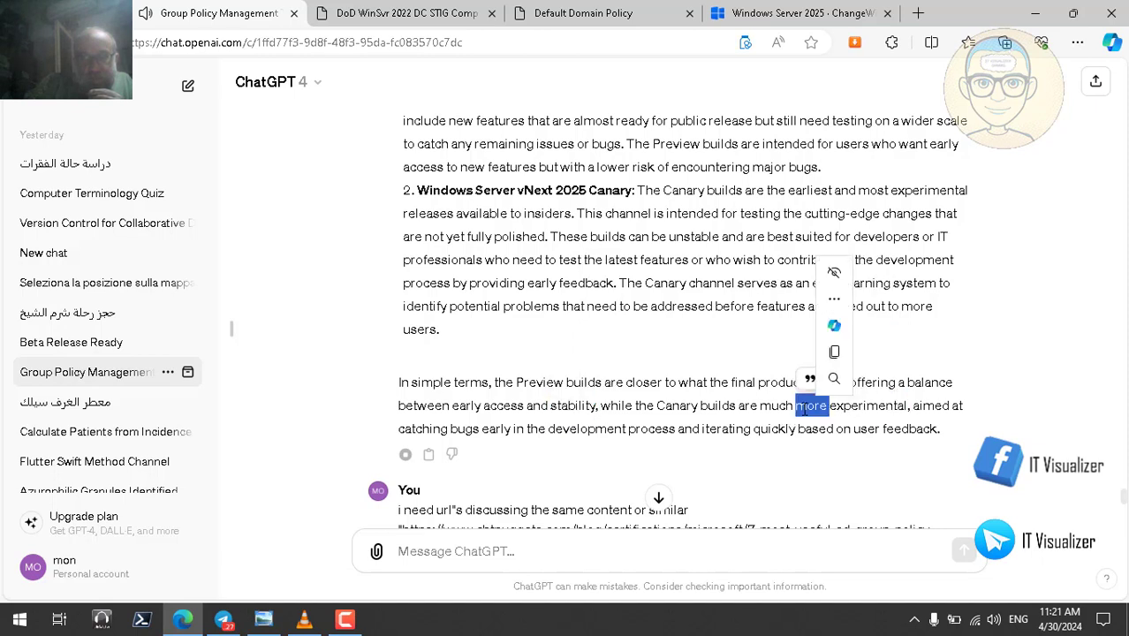
double_click(849, 406)
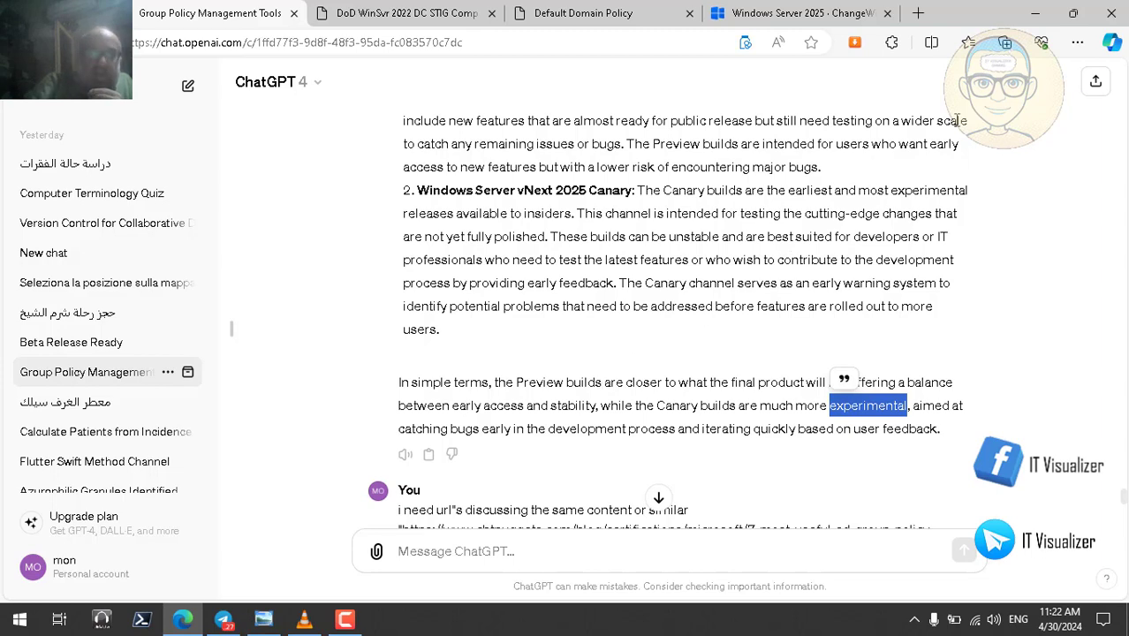
- Minimize Edge and restore the paused VLC window showing the DCSM0125 VM session
left_click(1039, 12)
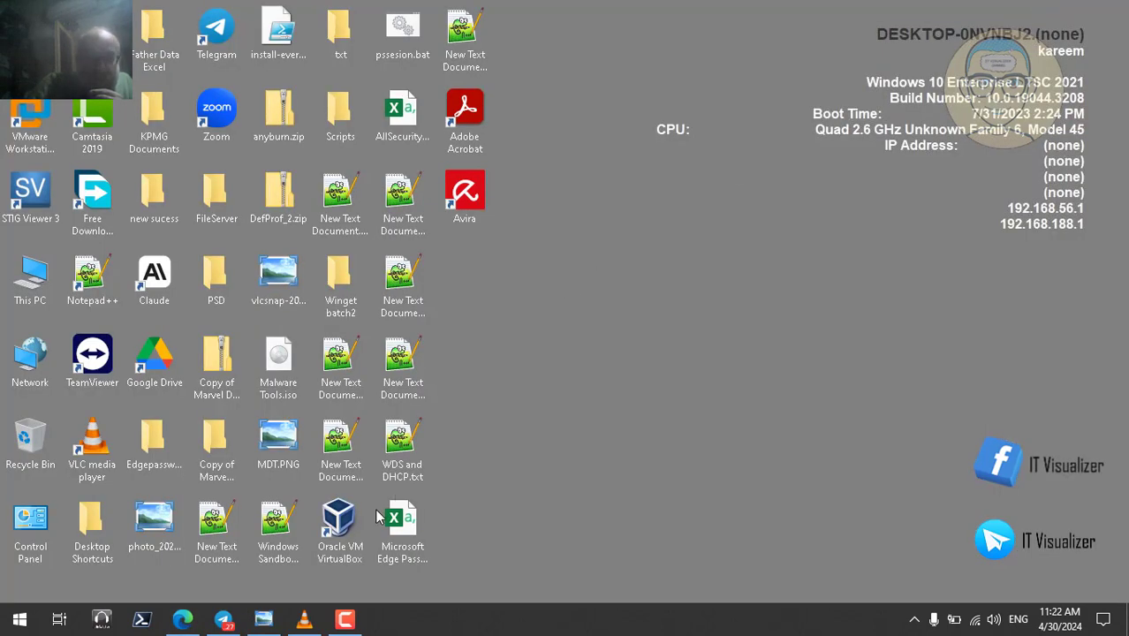
left_click(304, 622)
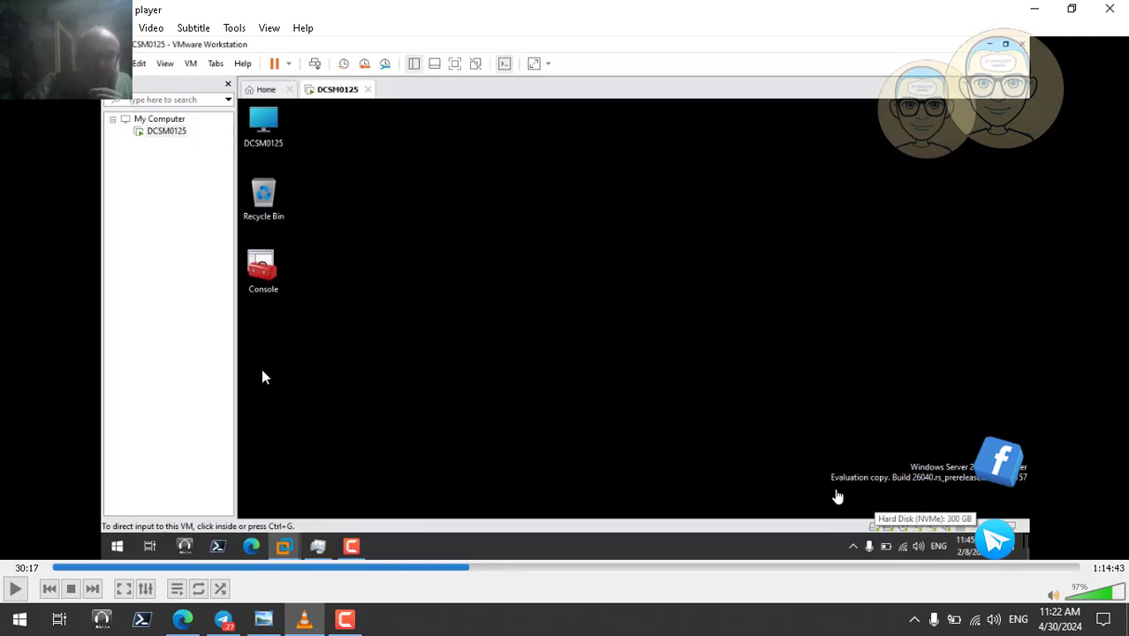
- Resume the recording in fullscreen and let the VM apply policies until its lock screen appears
left_click(15, 590)
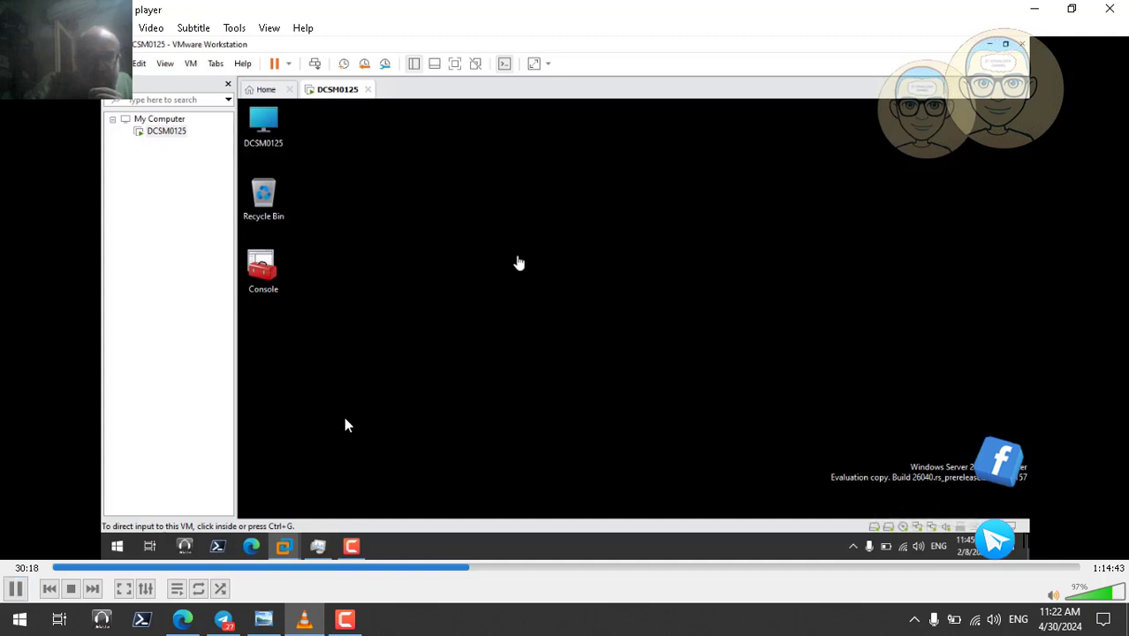
double_click(346, 424)
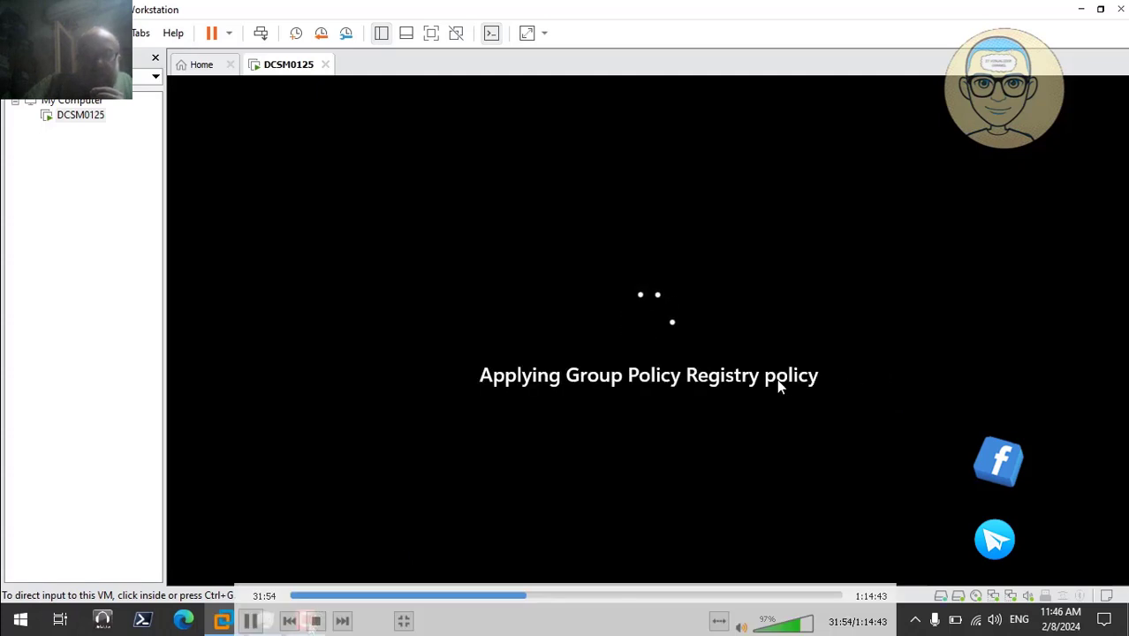
left_click(305, 621)
left_click(305, 622)
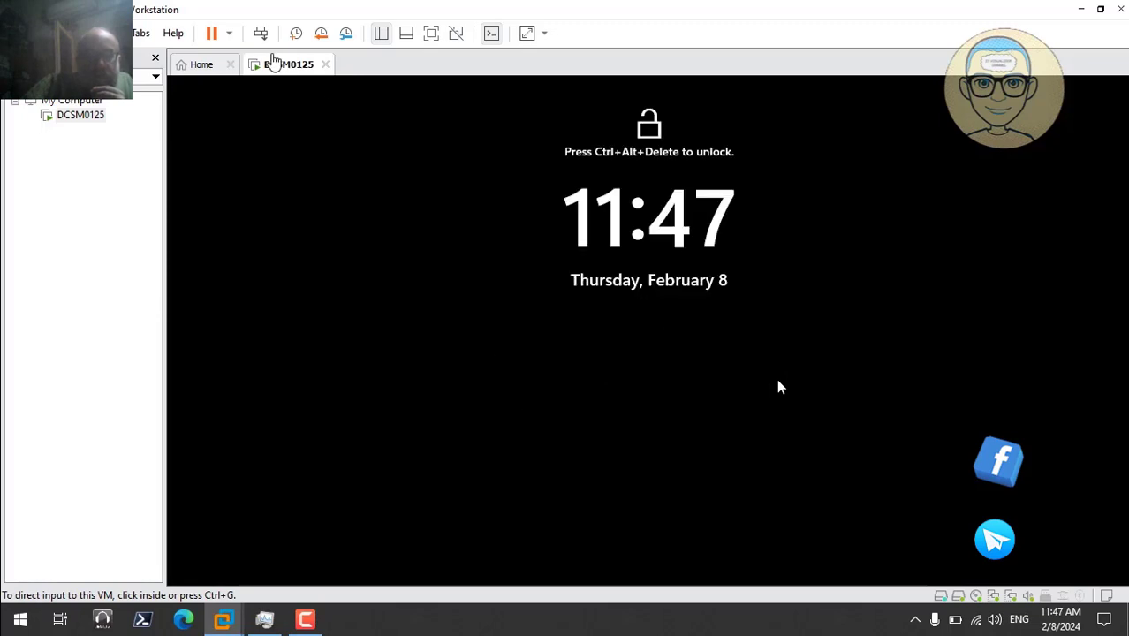
- Send Ctrl+Alt+Del, accept the Patient Zero City notice, and sign in with the user name and password
left_click(261, 33)
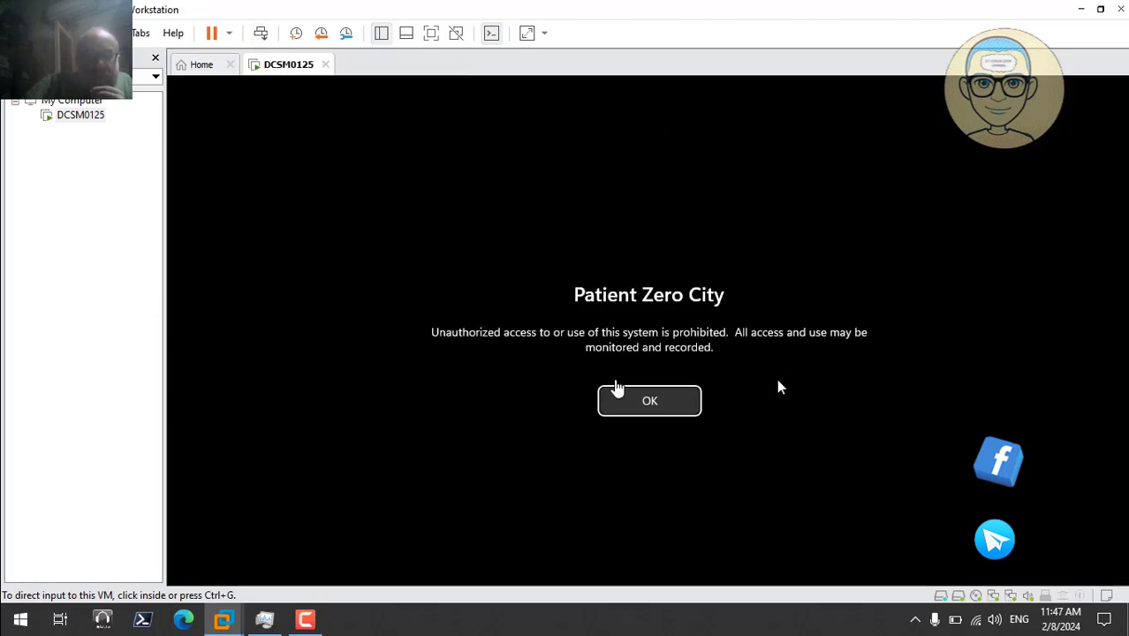
left_click(647, 403)
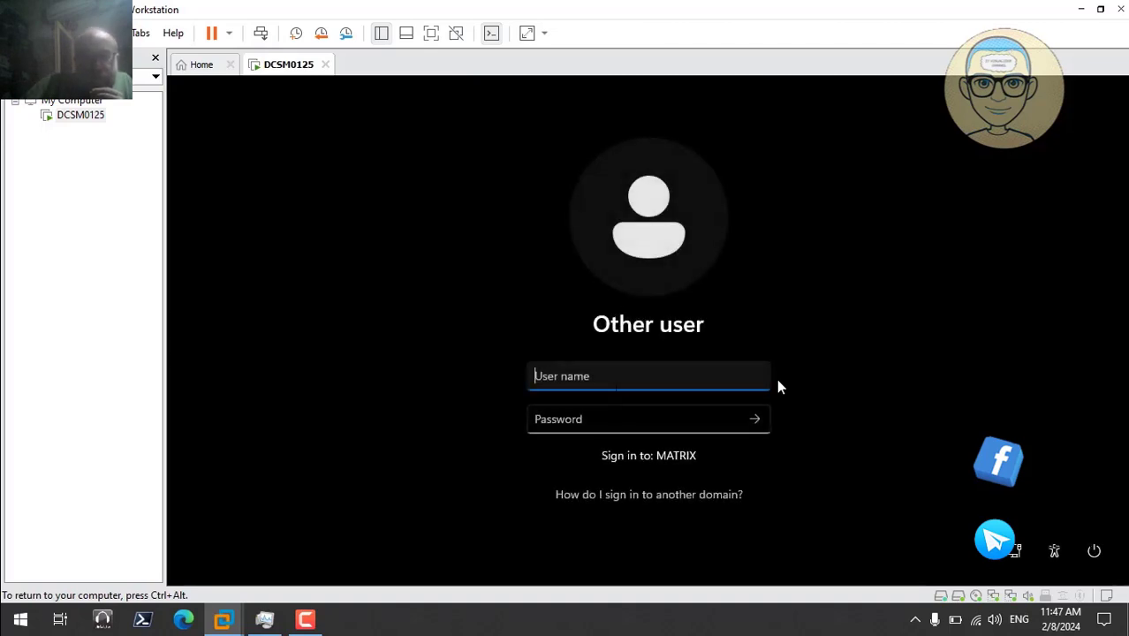
key("Tab")
type("*")
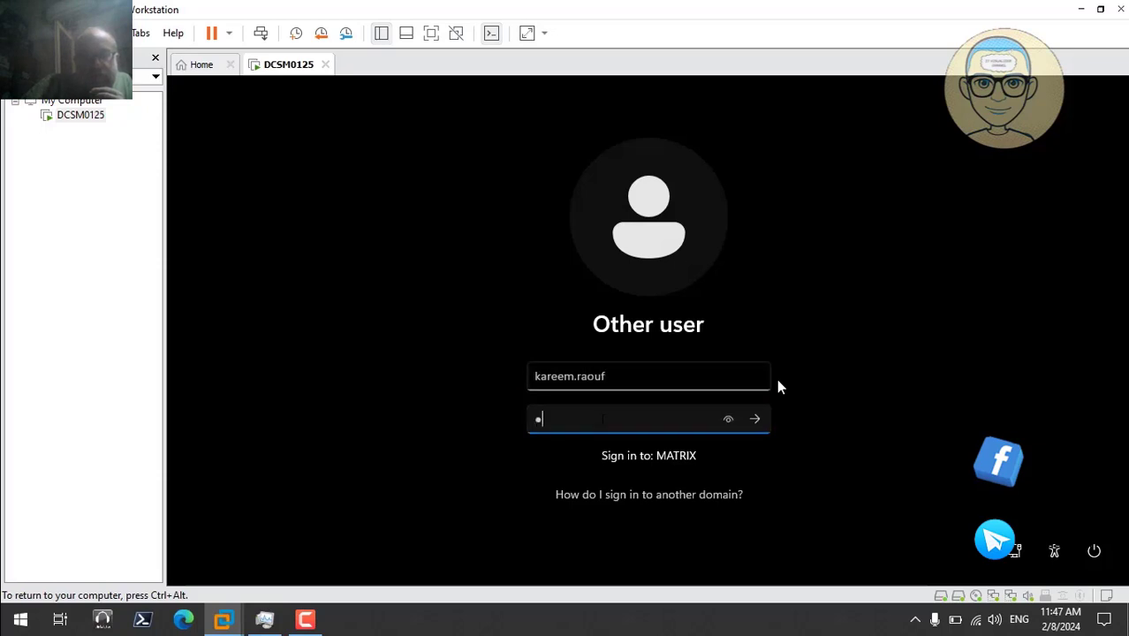
type("*********")
key("Return")
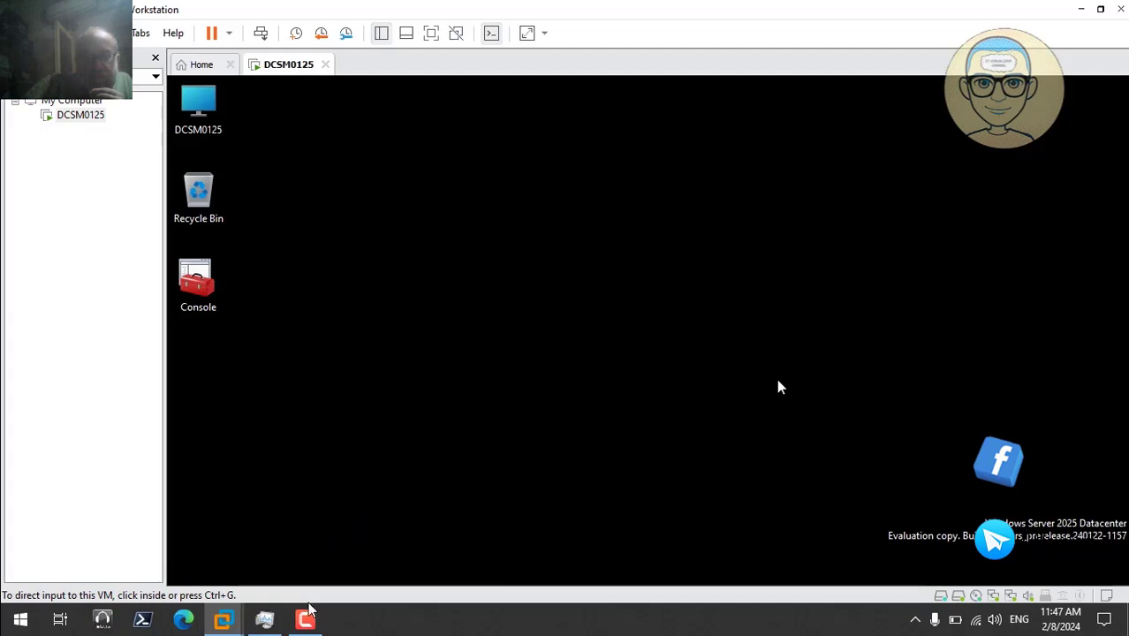
- Enter 'hang' as both Problem Id and Comment in Shutdown Event Tracker and confirm with OK
left_click(305, 618)
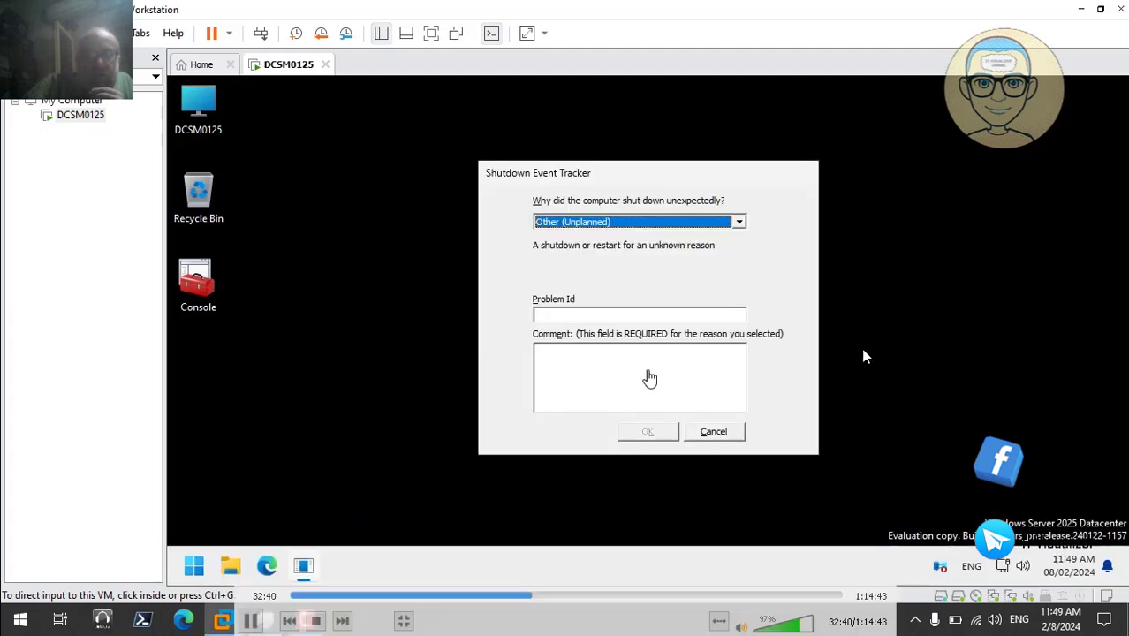
left_click(608, 316)
type("hnag")
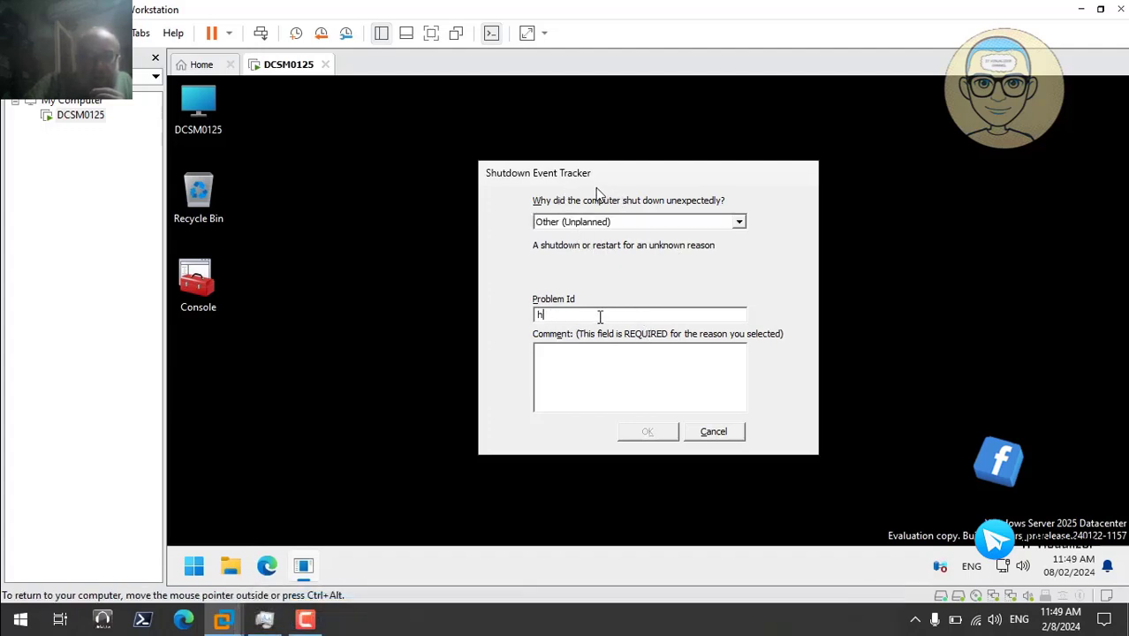
type("nag")
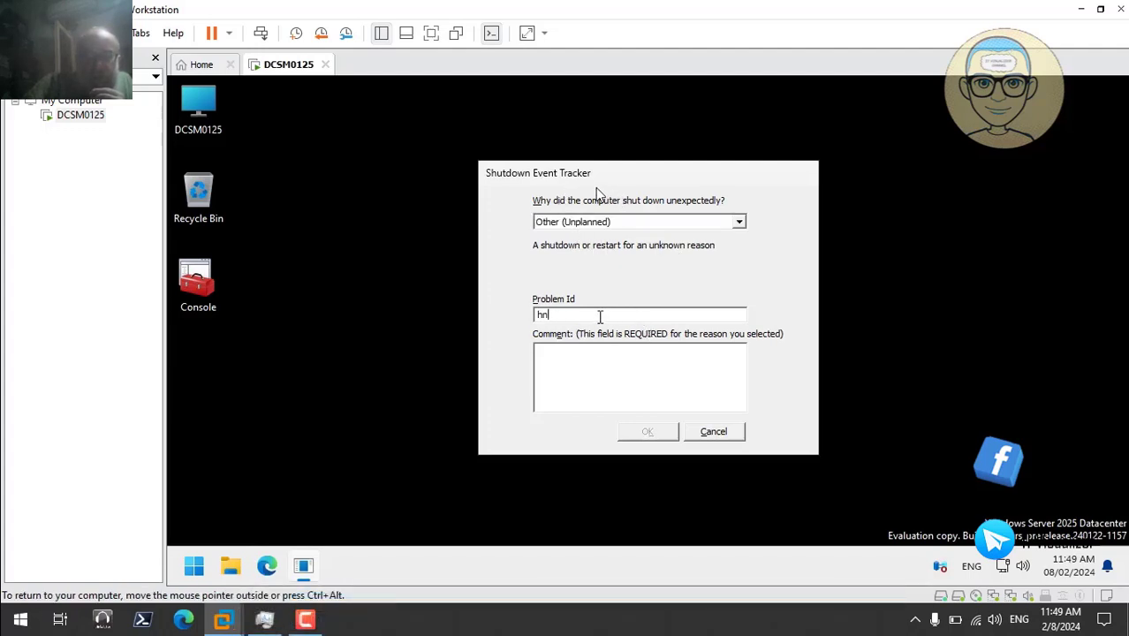
left_click(588, 351)
left_click(580, 318)
key("BackSpace")
key("BackSpace")
key("BackSpace")
type("ang")
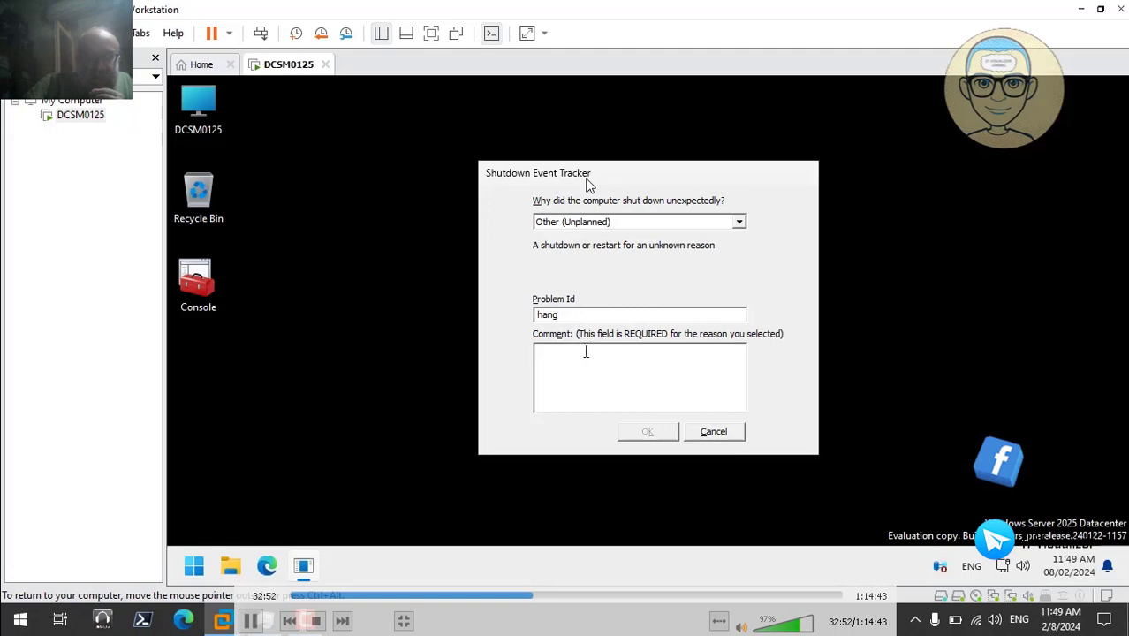
left_click(580, 351)
type("hnag")
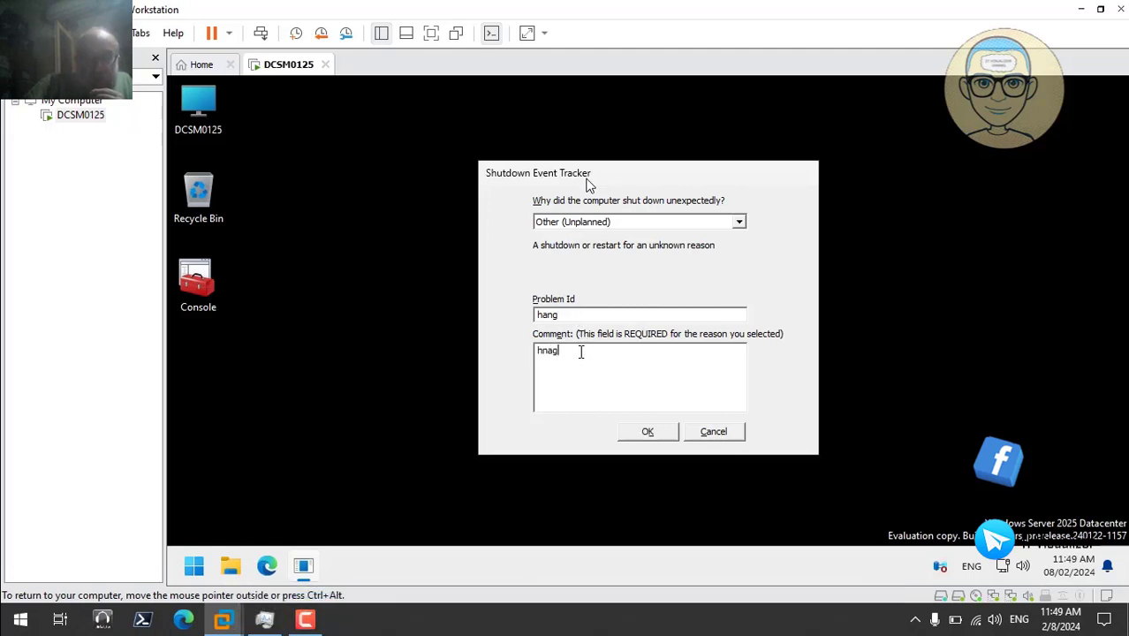
type("n")
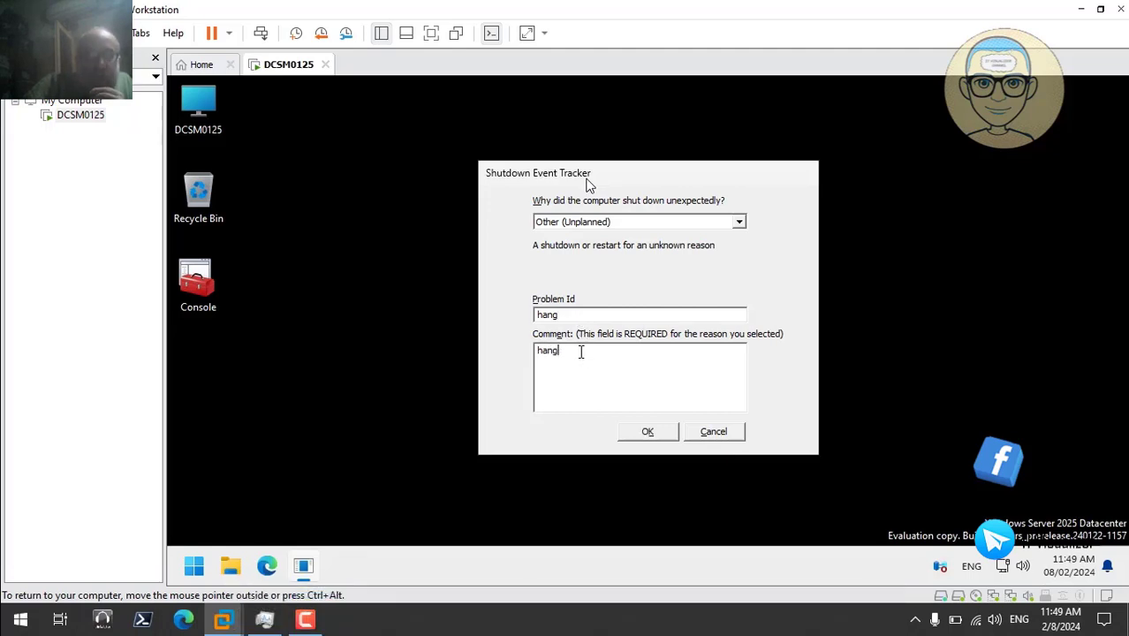
left_click(651, 433)
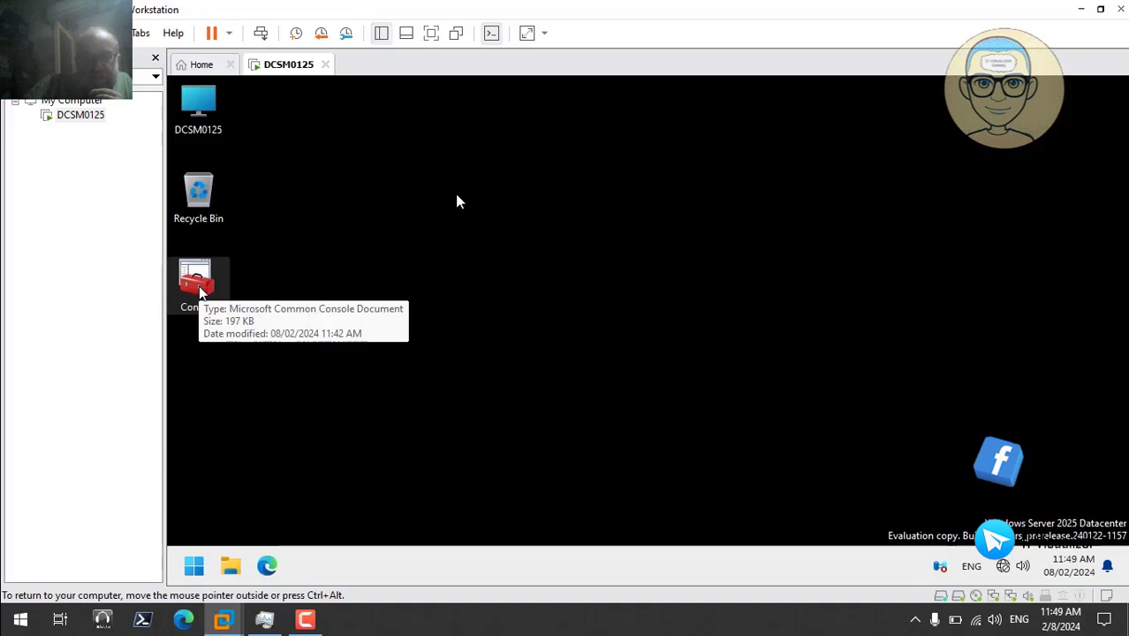
- Open the saved Group Policy Management console, edit the Default Domain Policy, and dismiss the security toasts
double_click(201, 293)
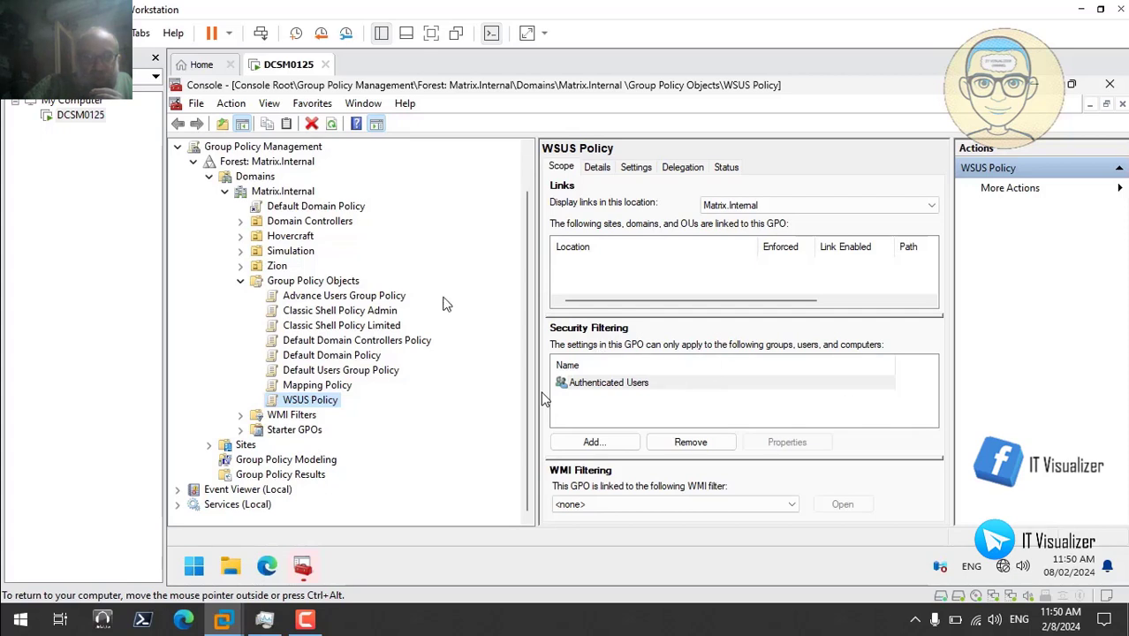
mouse_move(1003, 568)
left_click(340, 357)
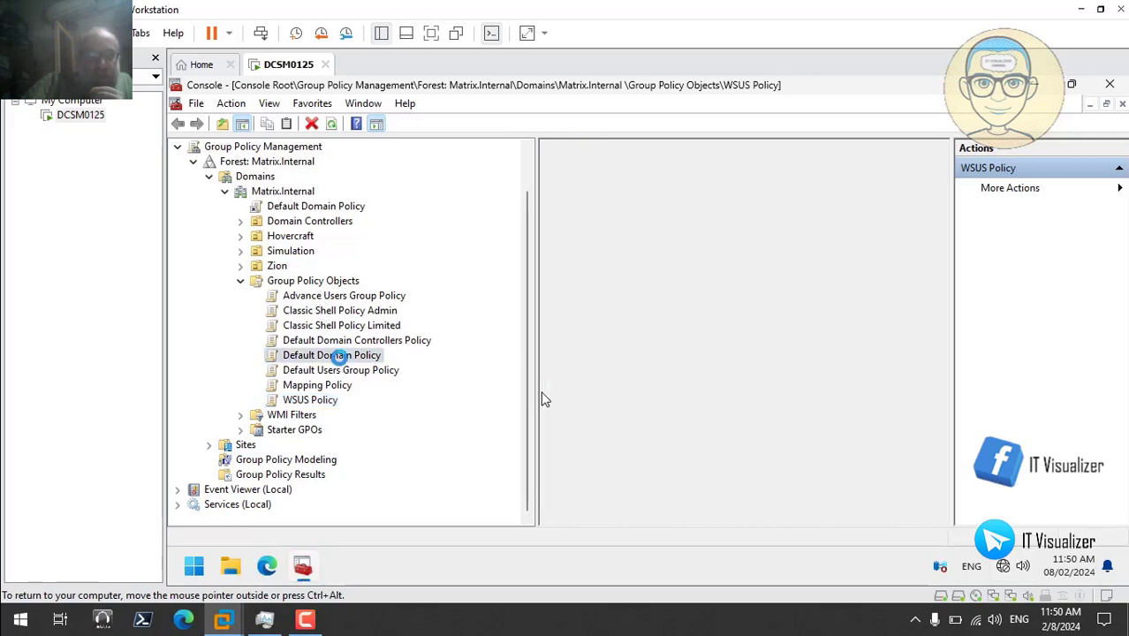
right_click(339, 357)
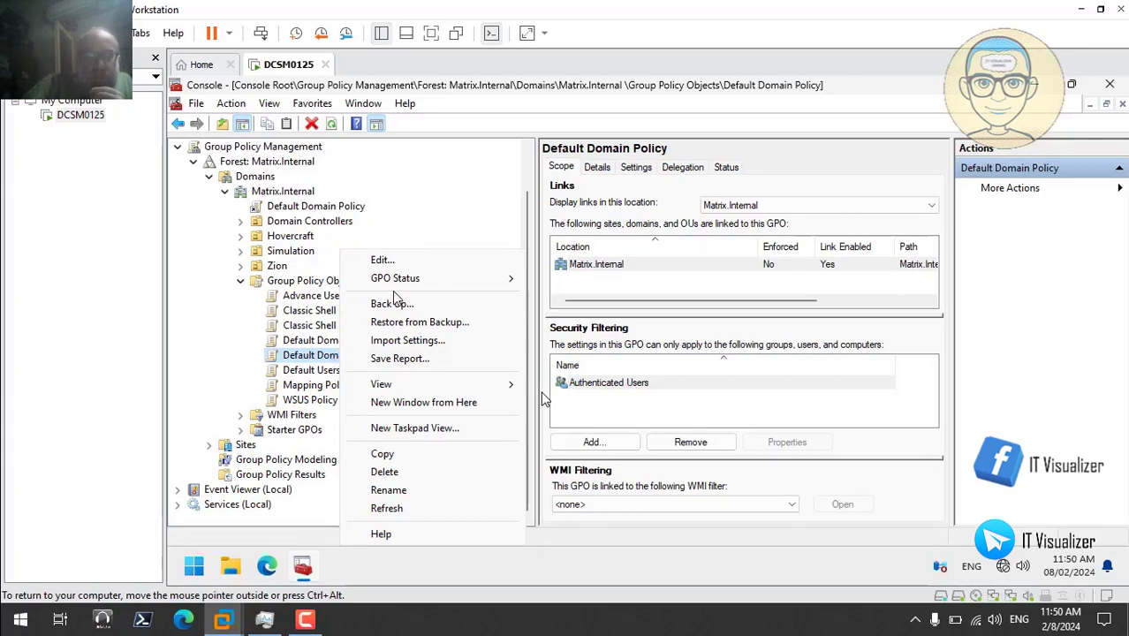
left_click(393, 261)
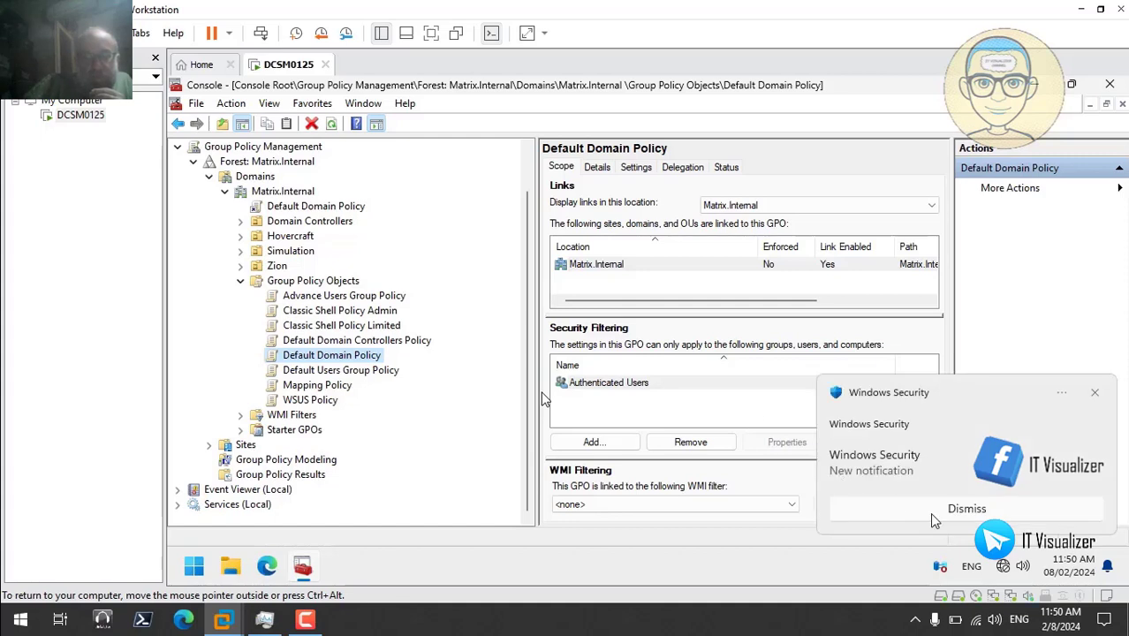
left_click(965, 512)
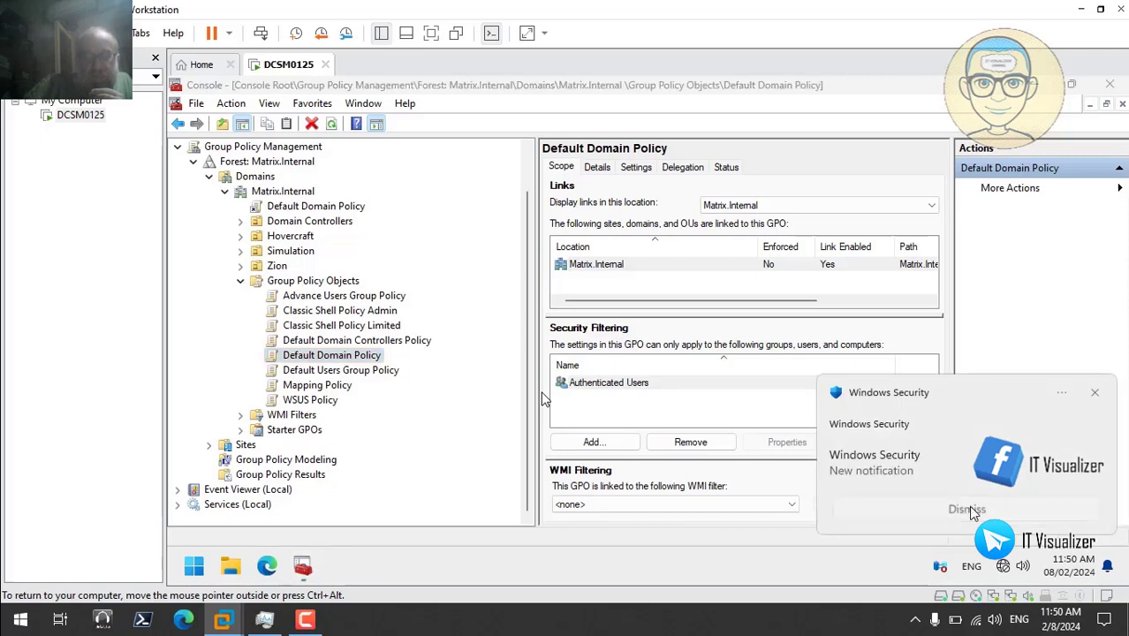
left_click(971, 513)
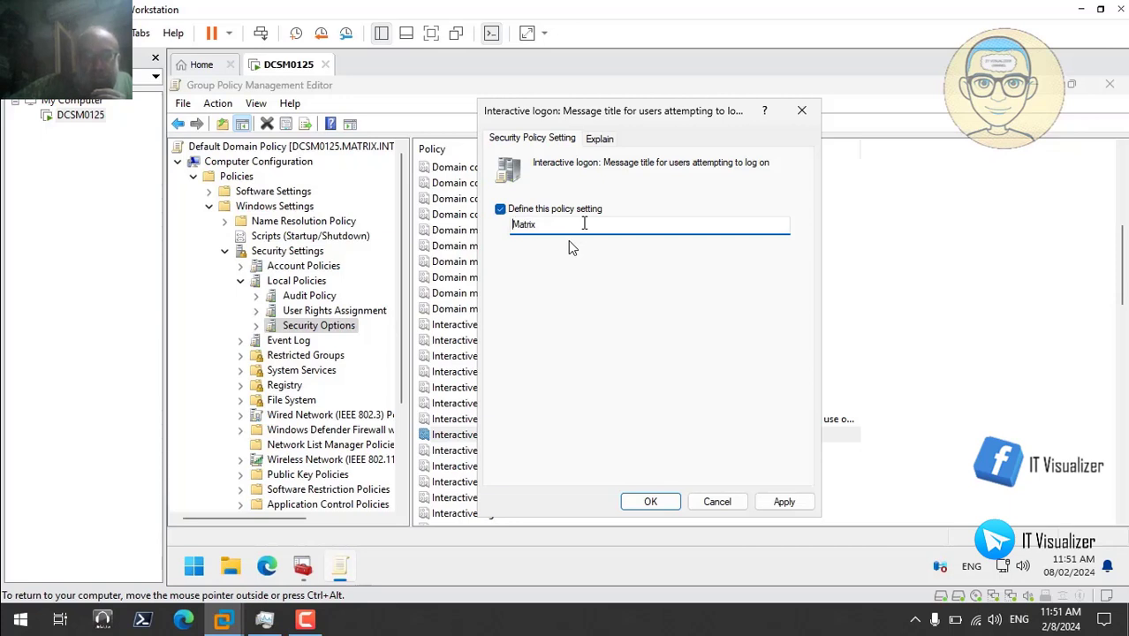
- Set 'Interactive logon: Message title' to 'The Matrix Domain', apply it, and expand Administrative Templates
type("The")
type("Domain")
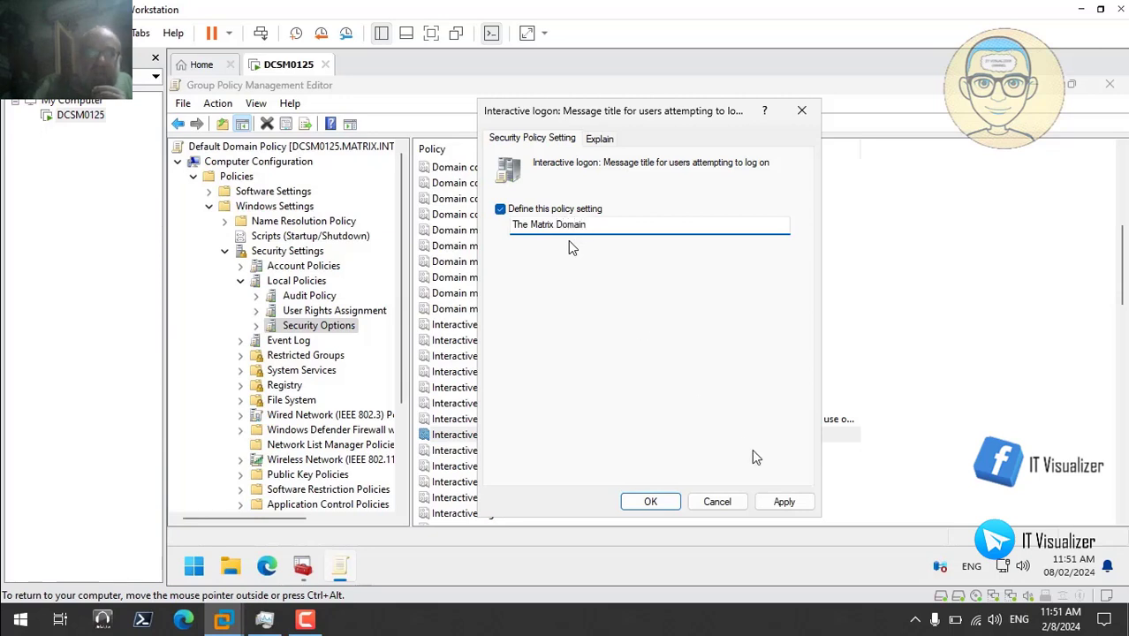
left_click(786, 505)
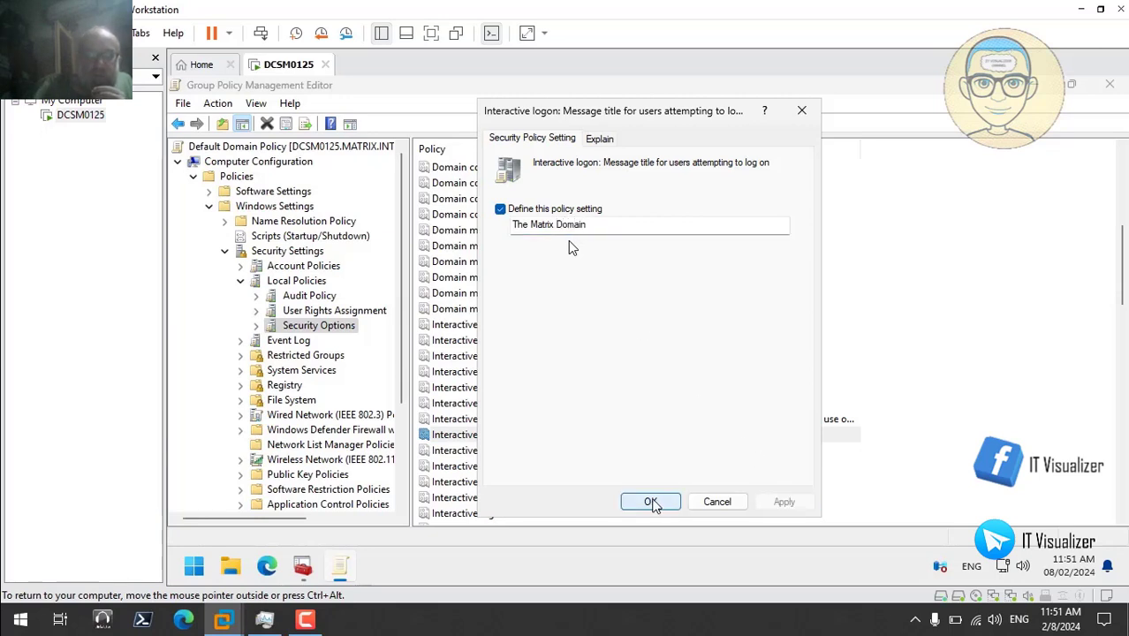
left_click(652, 503)
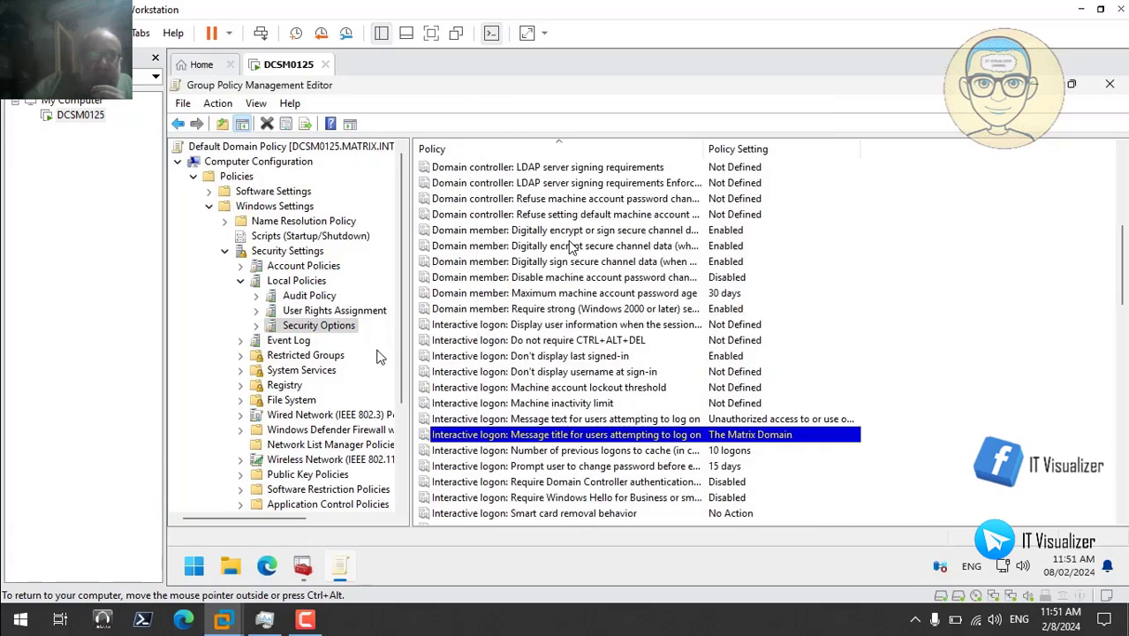
left_click(208, 206)
left_click(210, 222)
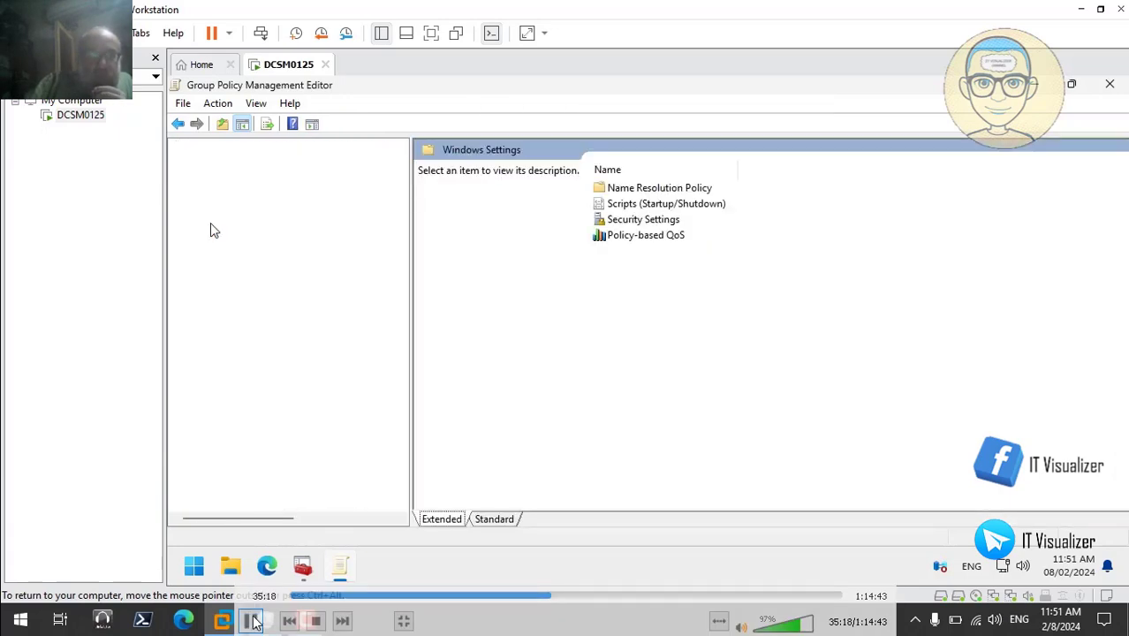
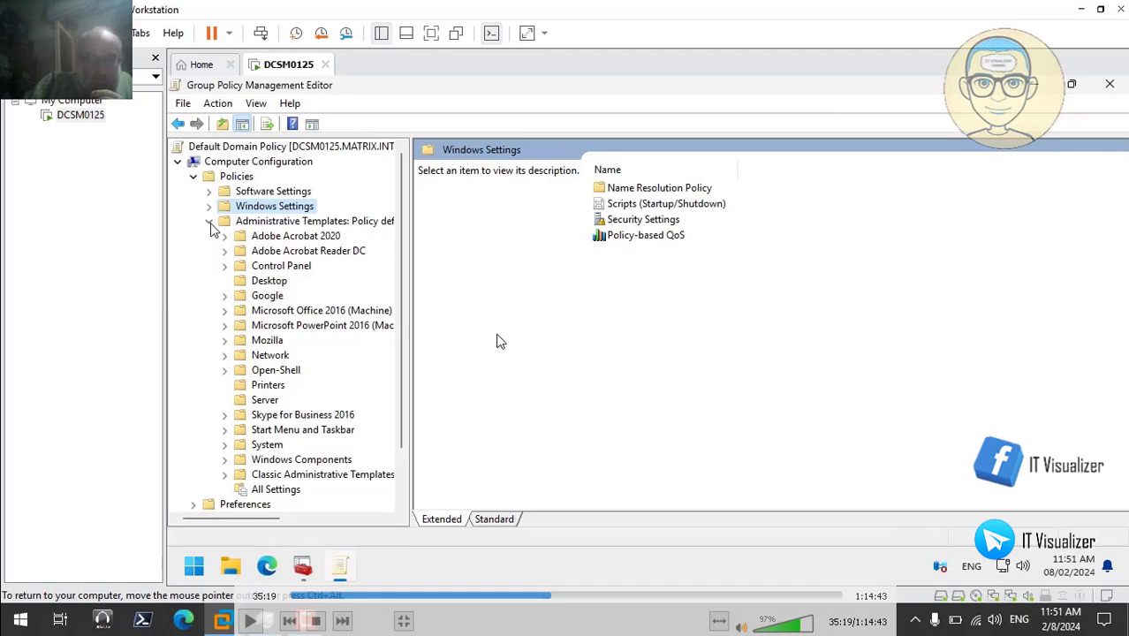
- Take the VLC tutorial out of full screen and bring up the ChatGPT conversation in Edge
double_click(641, 272)
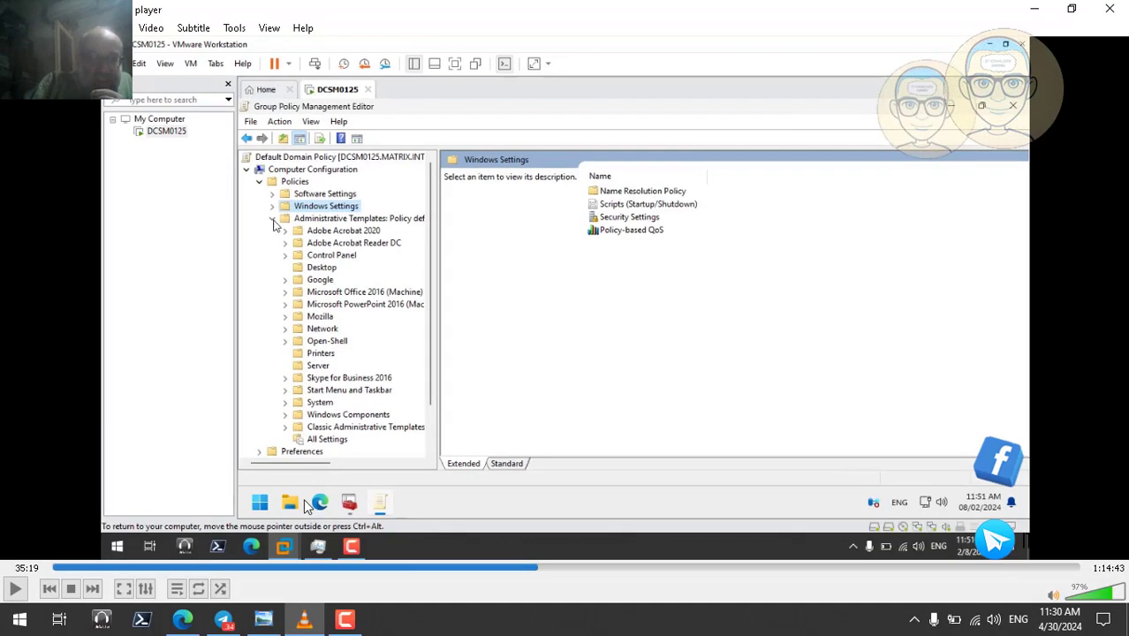
left_click(182, 621)
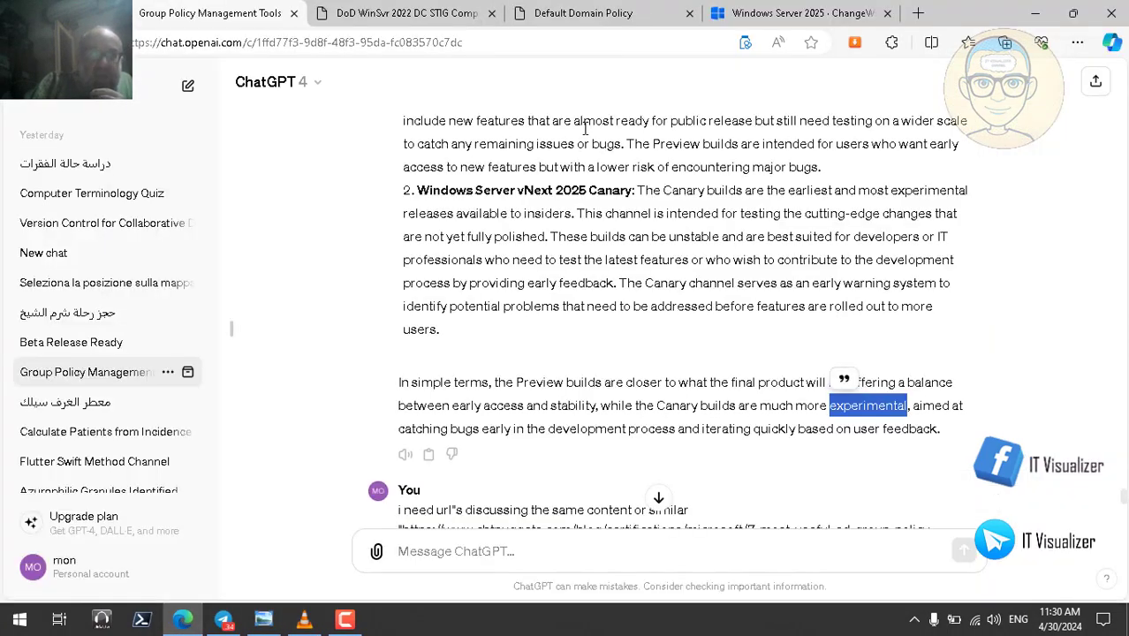
- In the Default Domain Policy report, scroll to User Account Control and select its whole settings table
left_click(590, 16)
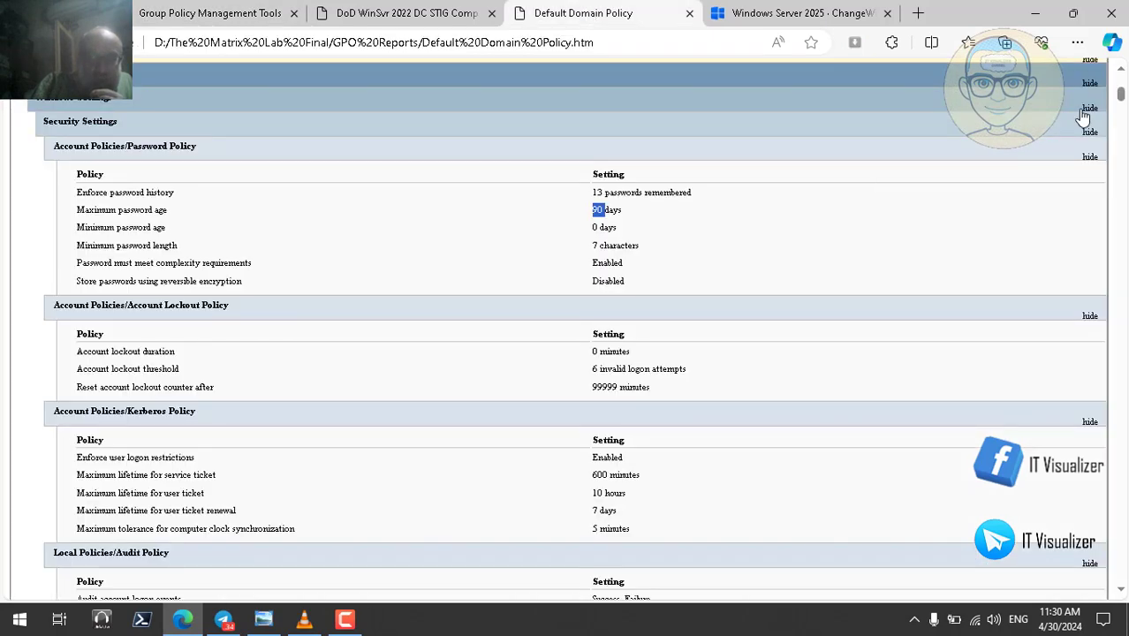
left_click_drag(1122, 94, 1122, 152)
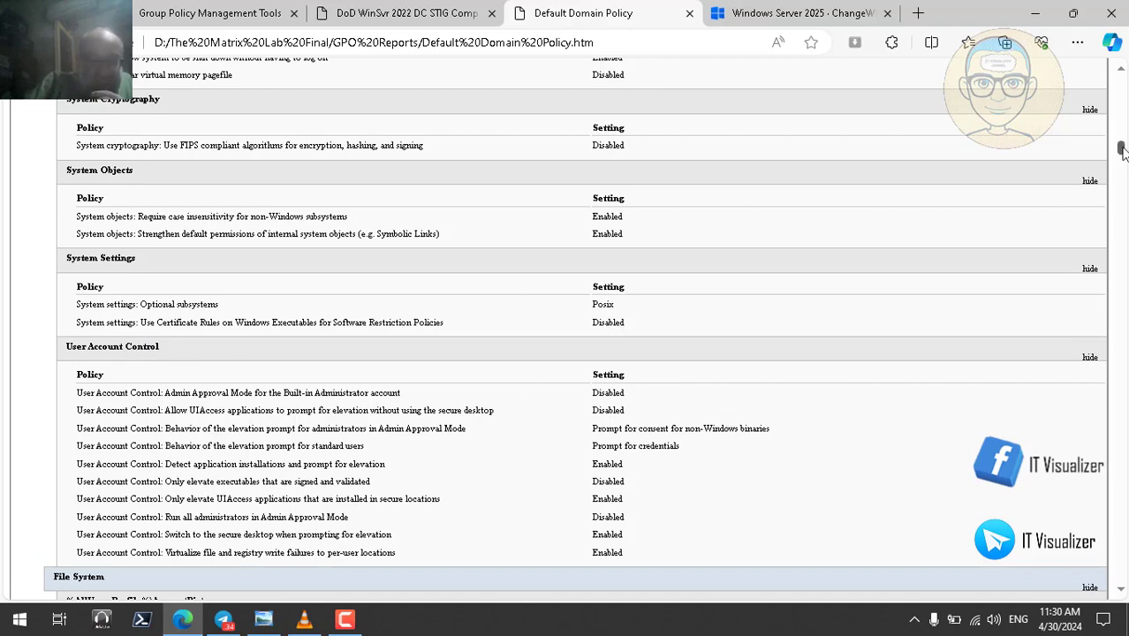
scroll(1122, 150, "down", 1)
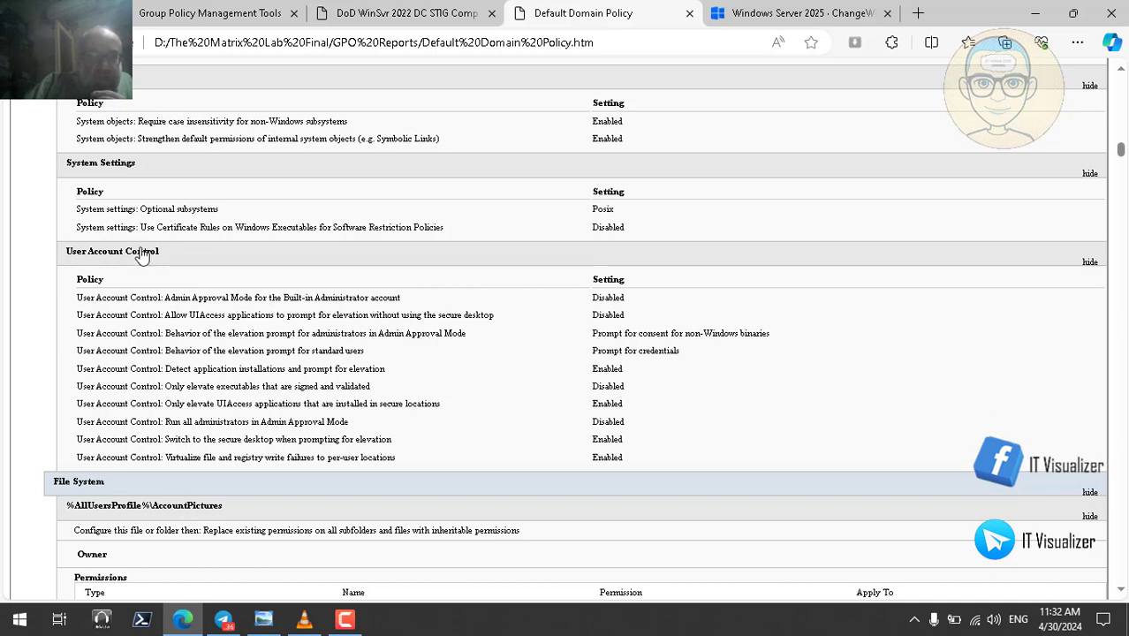
triple_click(203, 408)
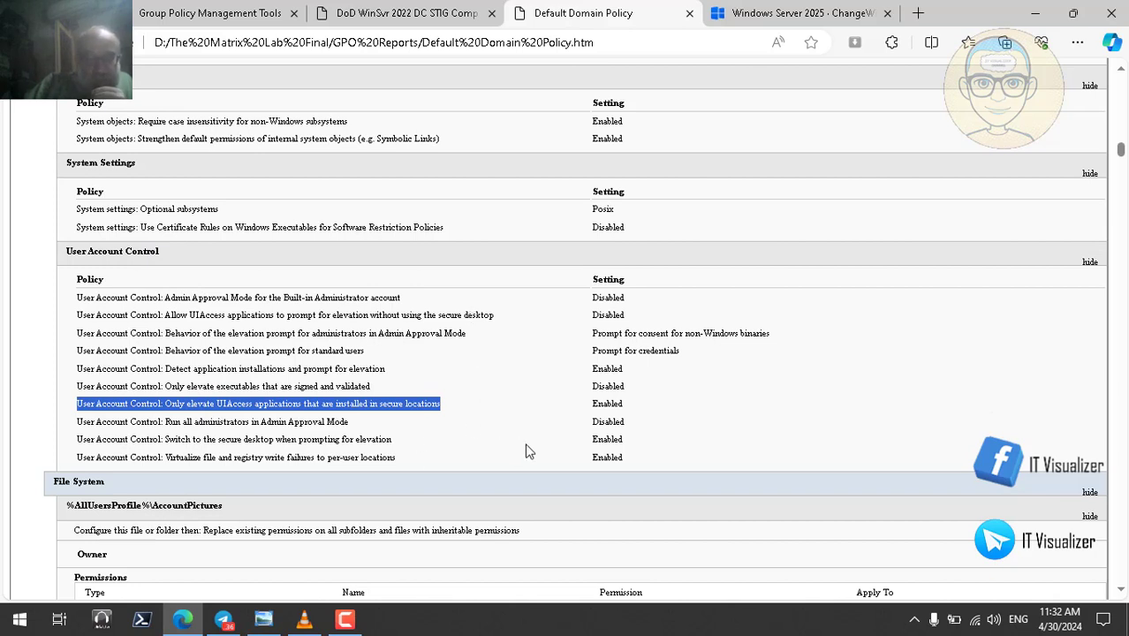
left_click_drag(630, 456, 72, 259)
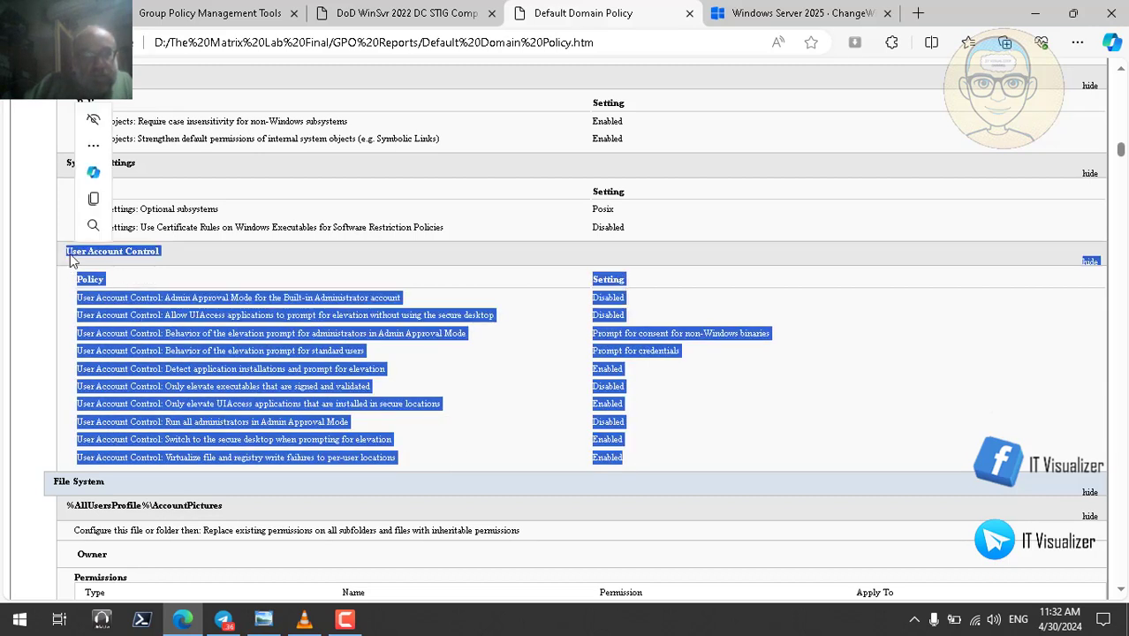
- Ask ChatGPT 'is this GPO in align with the best practices or not' with the UAC settings pasted in
left_click(234, 12)
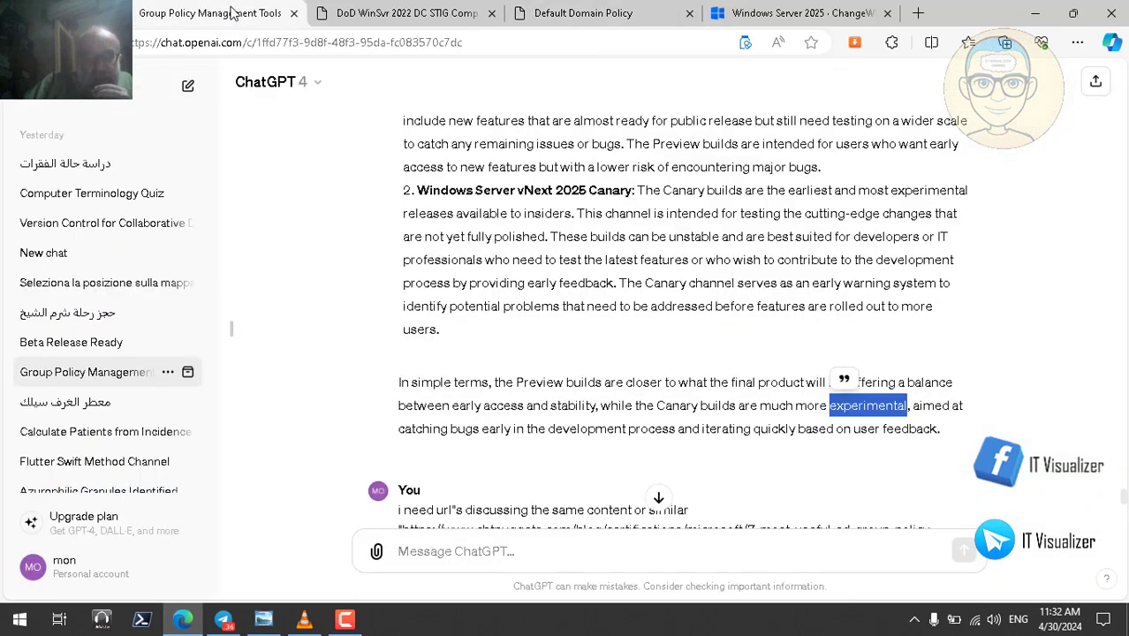
left_click(472, 558)
type("is t")
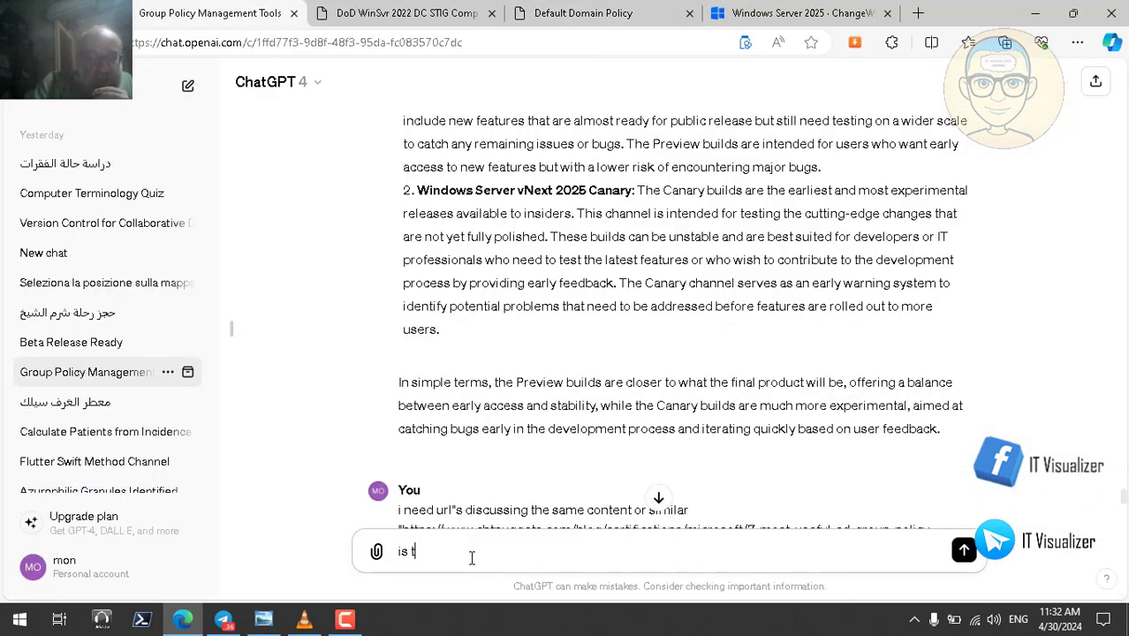
type("his settin")
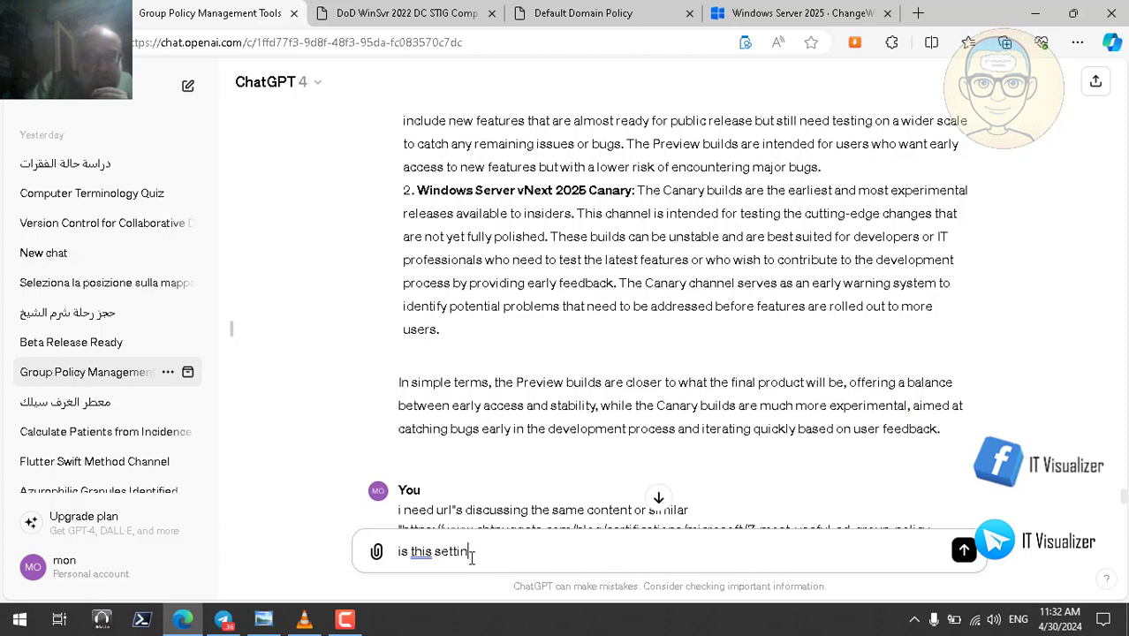
type("g")
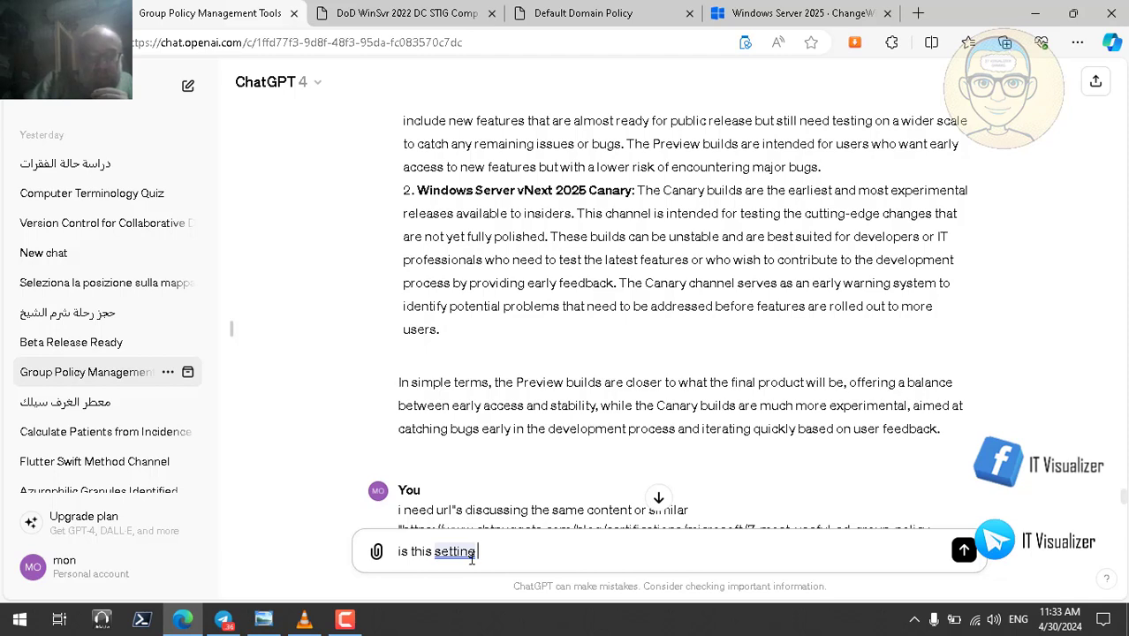
type("in a")
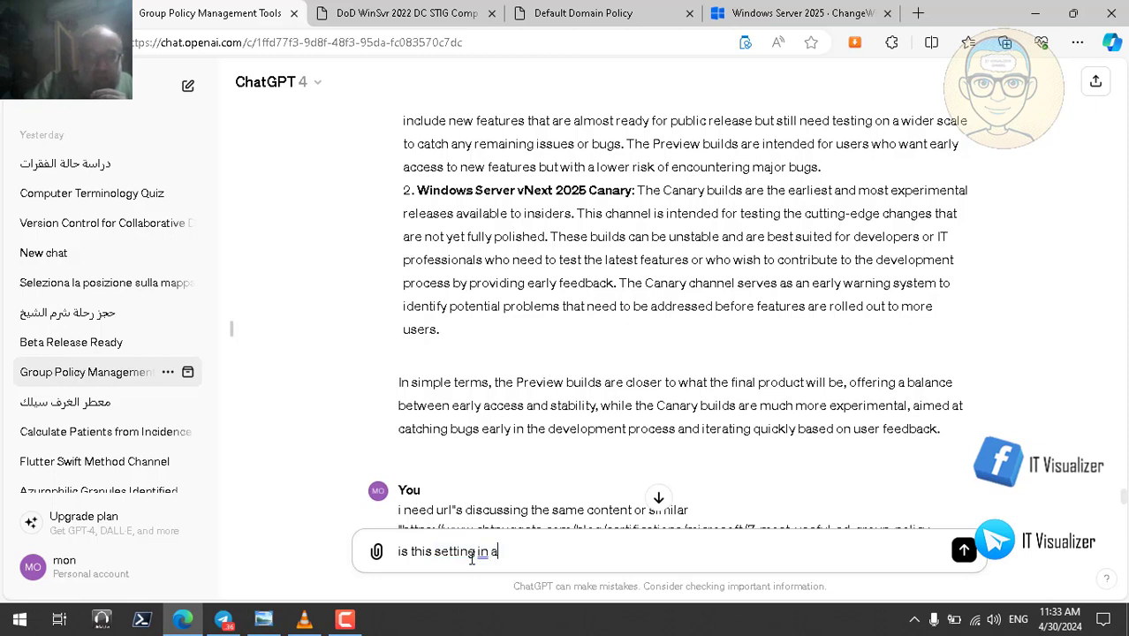
type("lign with")
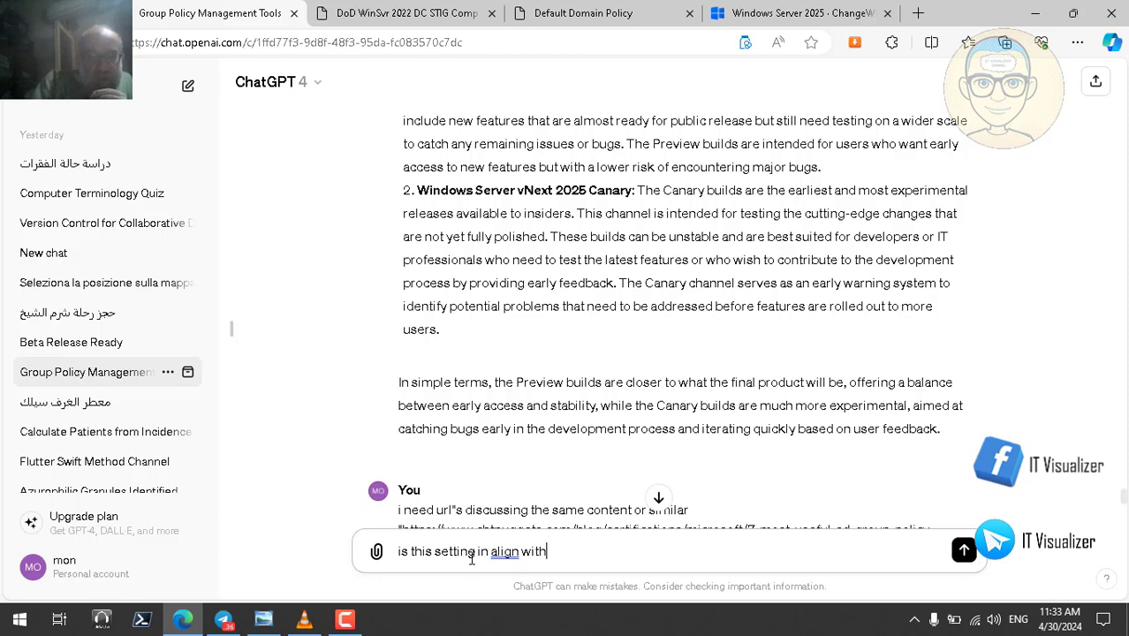
type(" the b")
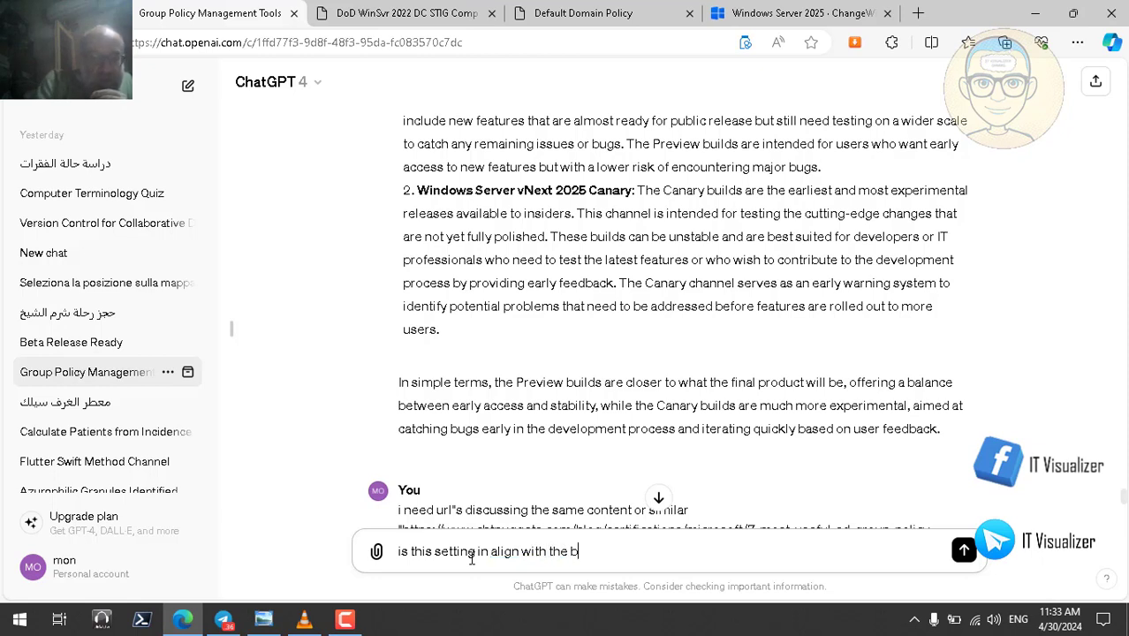
type("est practices")
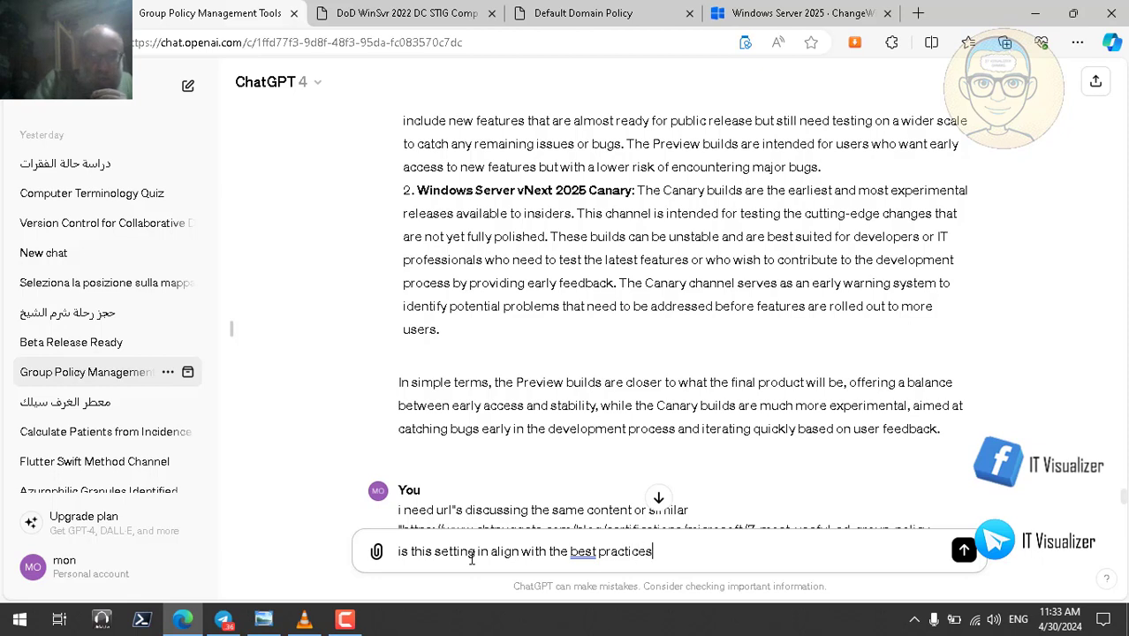
type(" or not")
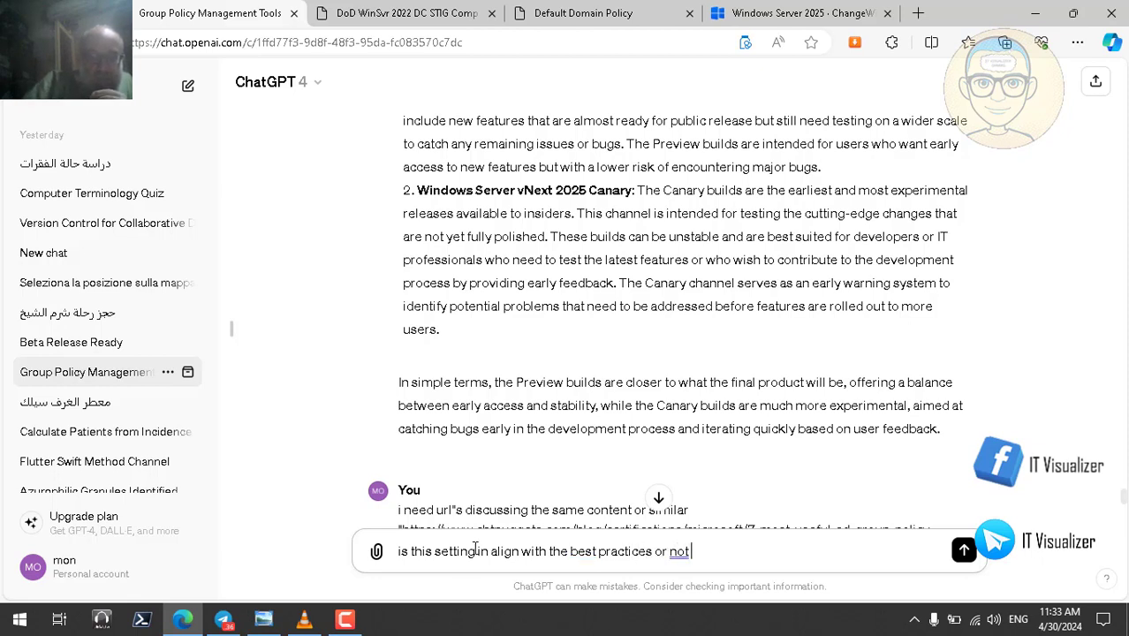
left_click(476, 551)
key("BackSpace")
key("BackSpace")
key("BackSpace")
key("BackSpace")
key("BackSpace")
key("BackSpace")
key("BackSpace")
key("BackSpace")
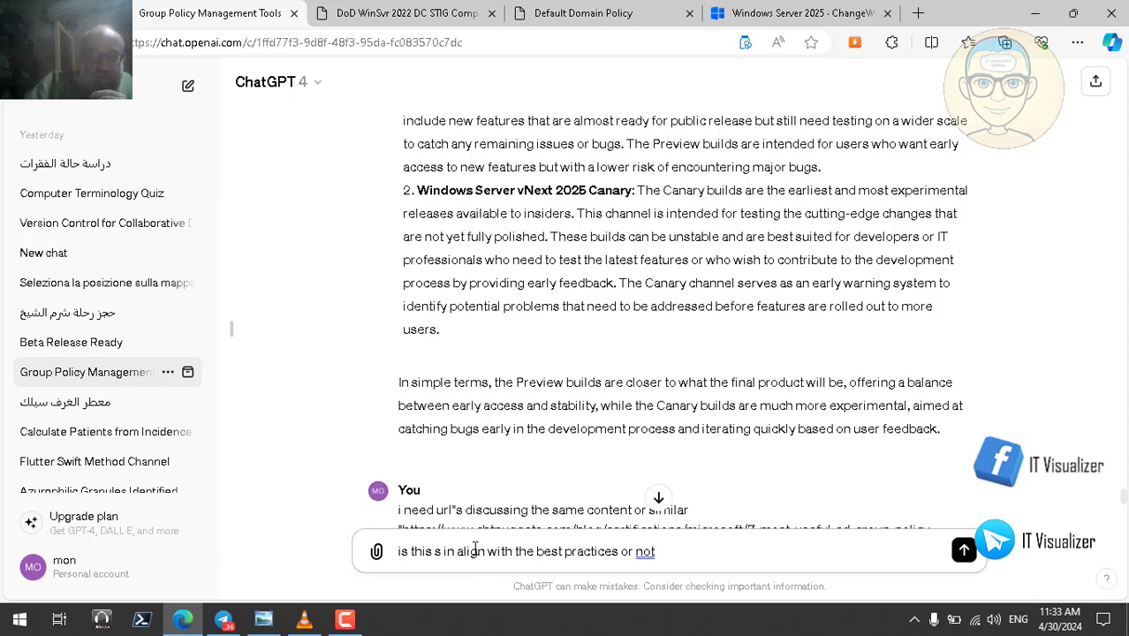
type("GPO")
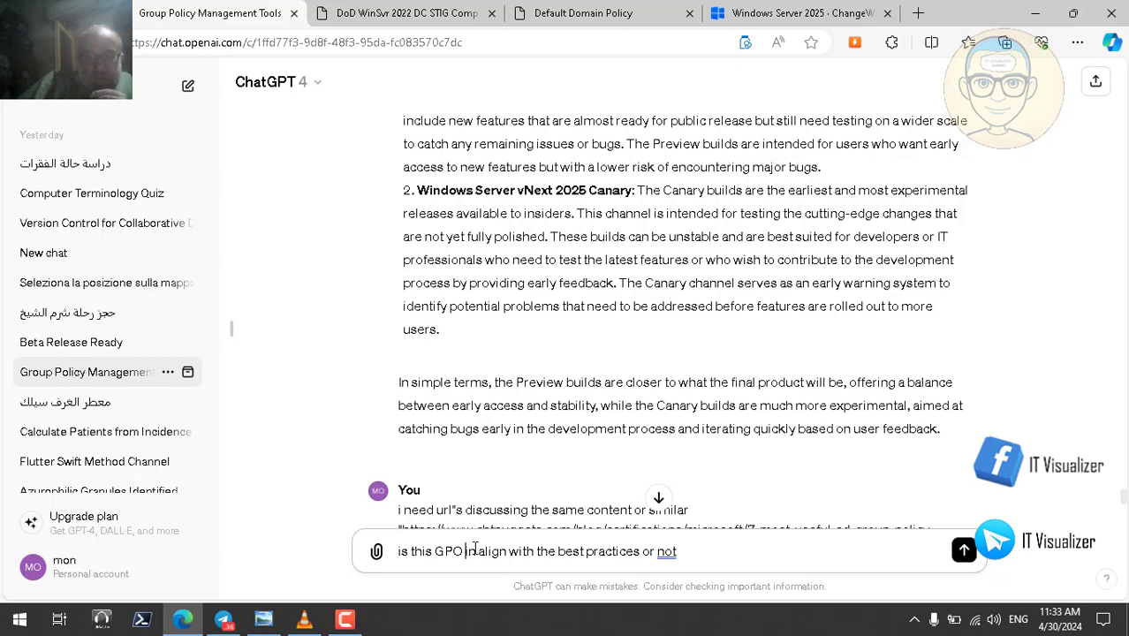
key("Right")
key("Right")
key("Right")
key("Right")
key("Right")
key("Right")
key("Right")
key("Right")
key("Right")
key("Right")
key("Right")
type("\"")
key("ctrl+v")
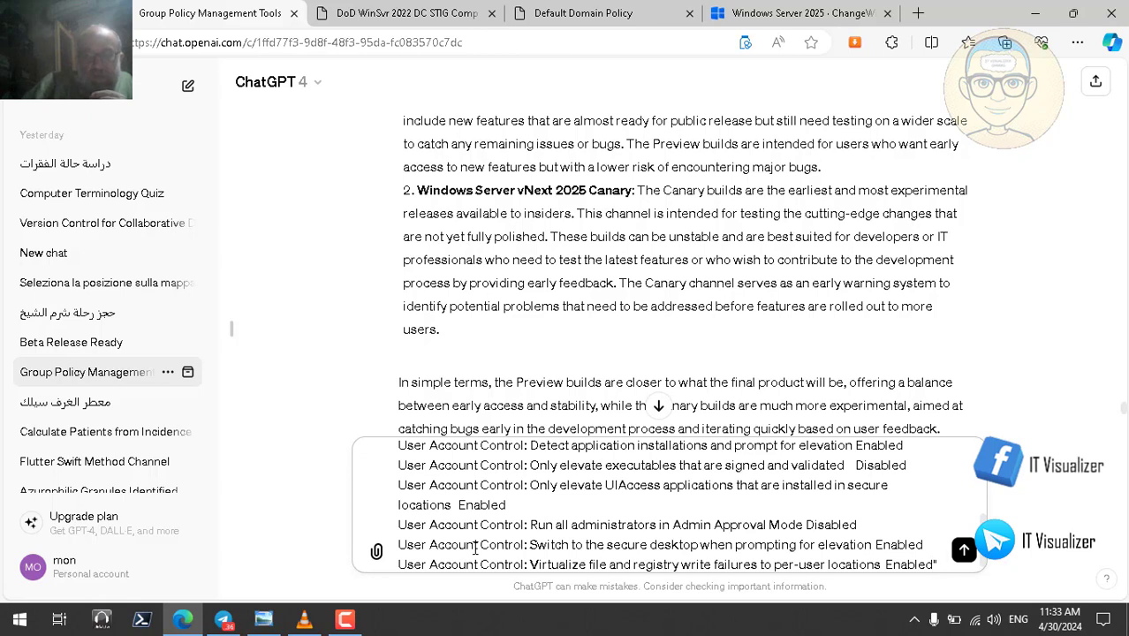
key("Return")
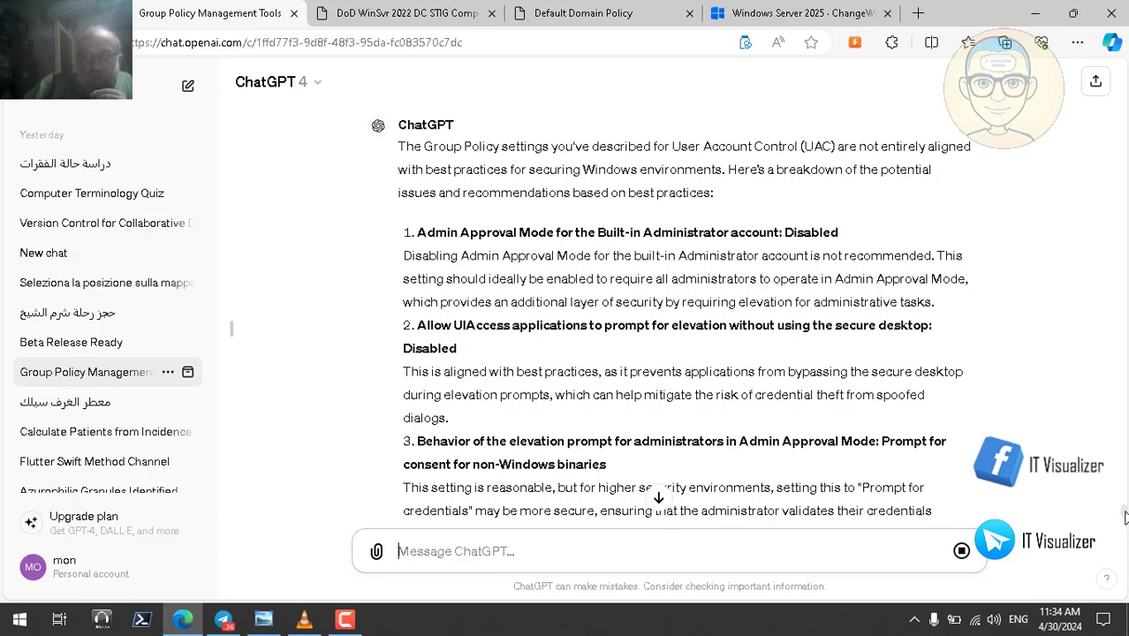
scroll(1125, 517, "down", 1)
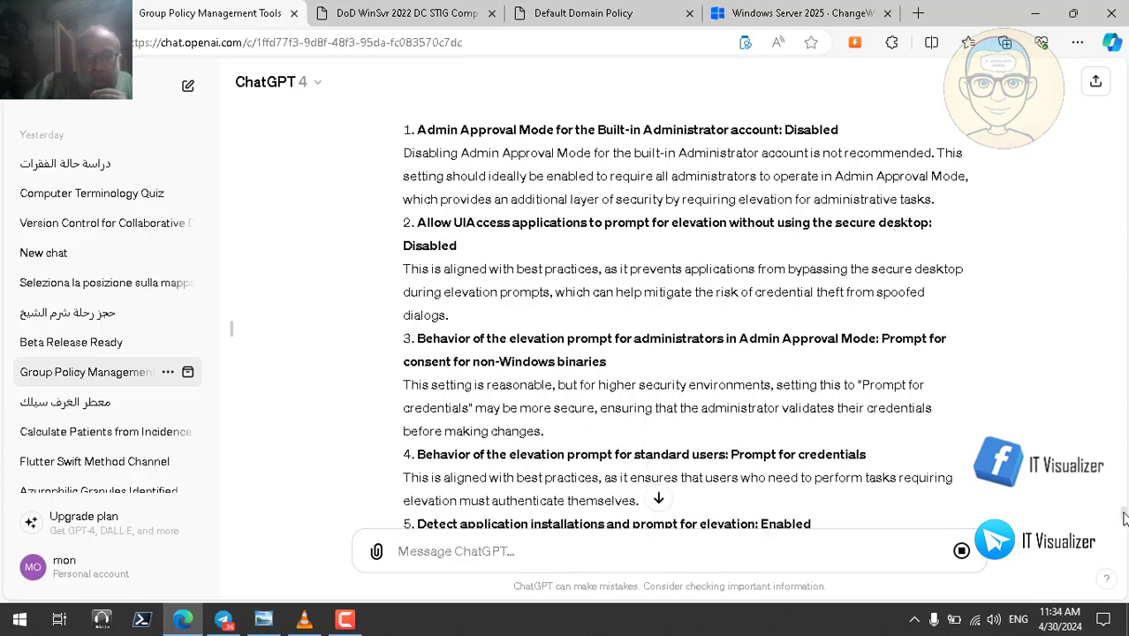
scroll(1125, 517, "down", 2)
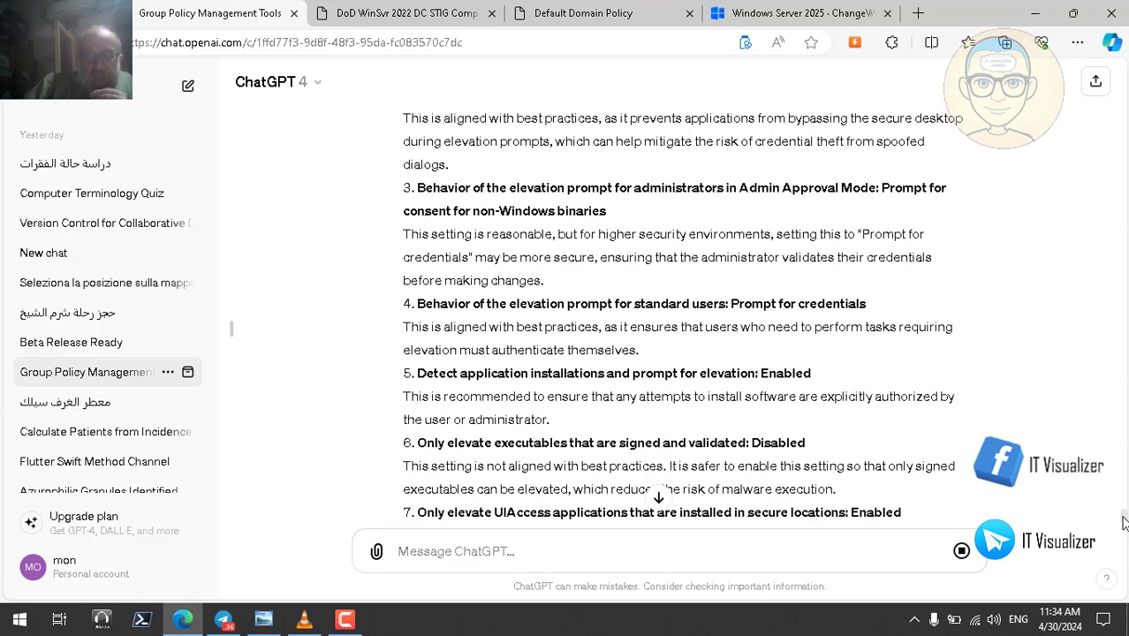
scroll(1124, 521, "down", 2)
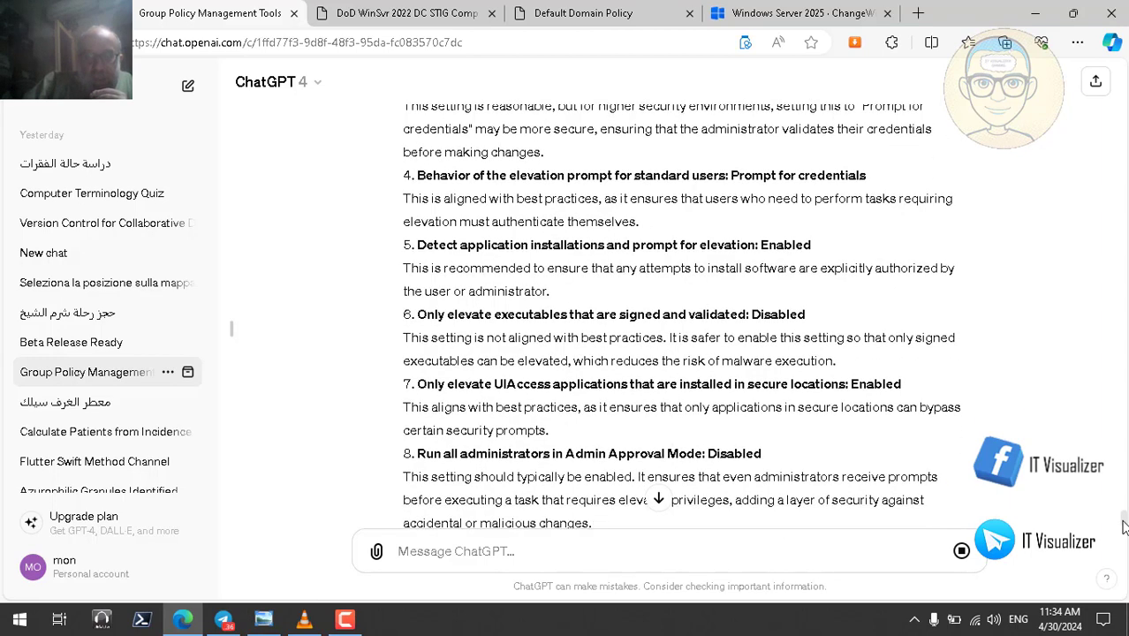
scroll(1125, 528, "down", 1)
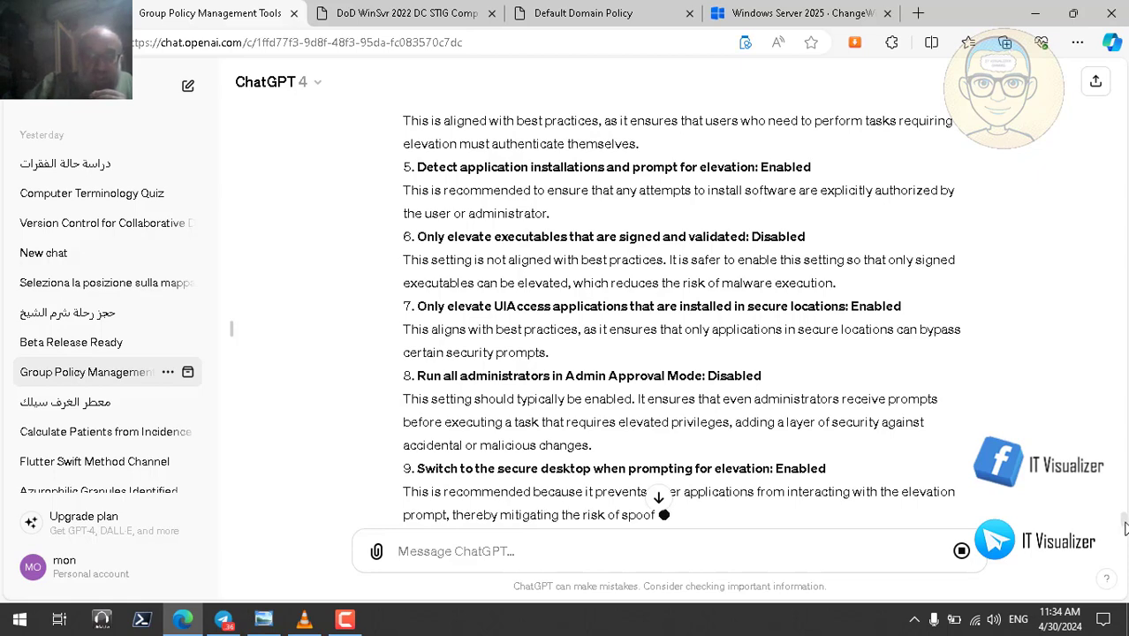
scroll(1125, 528, "down", 1)
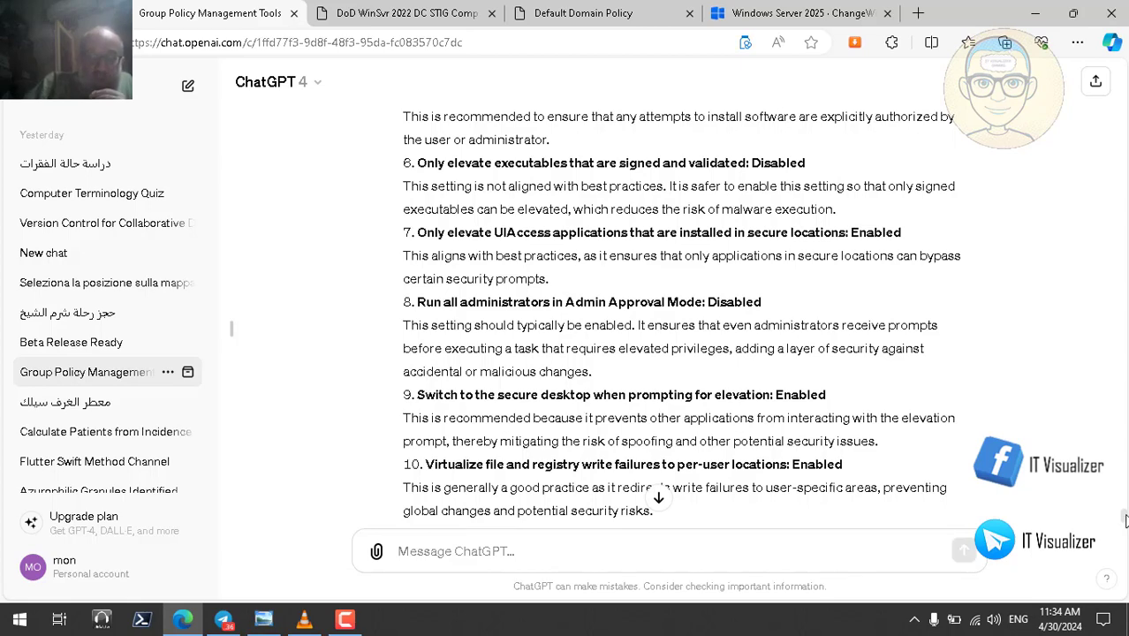
scroll(1125, 523, "down", 2)
scroll(1125, 523, "up", 4)
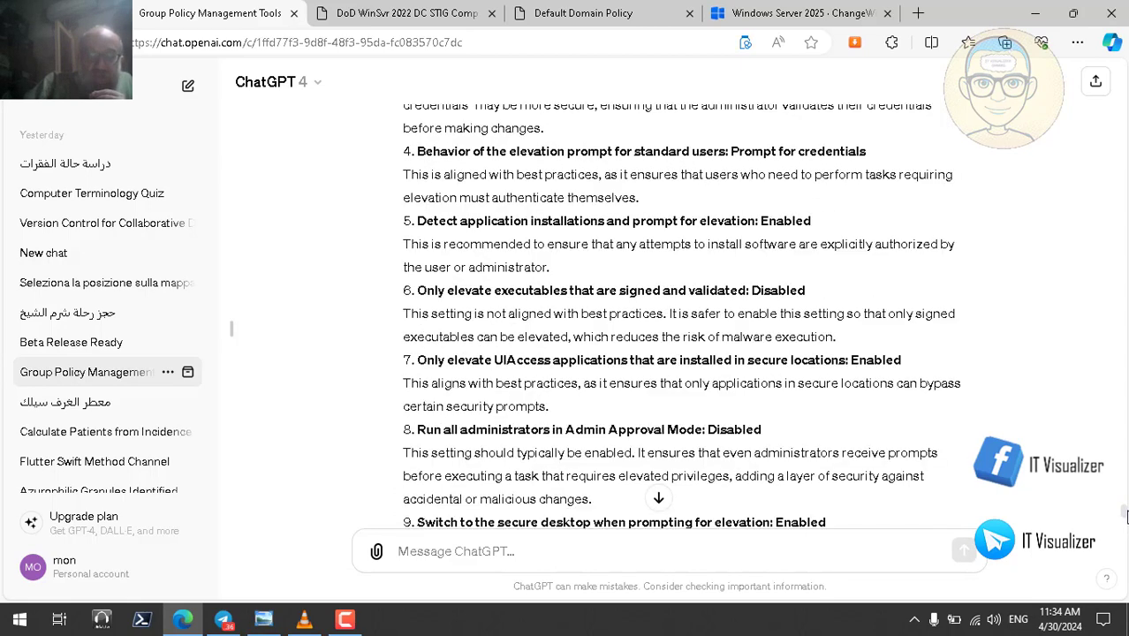
scroll(1127, 515, "up", 3)
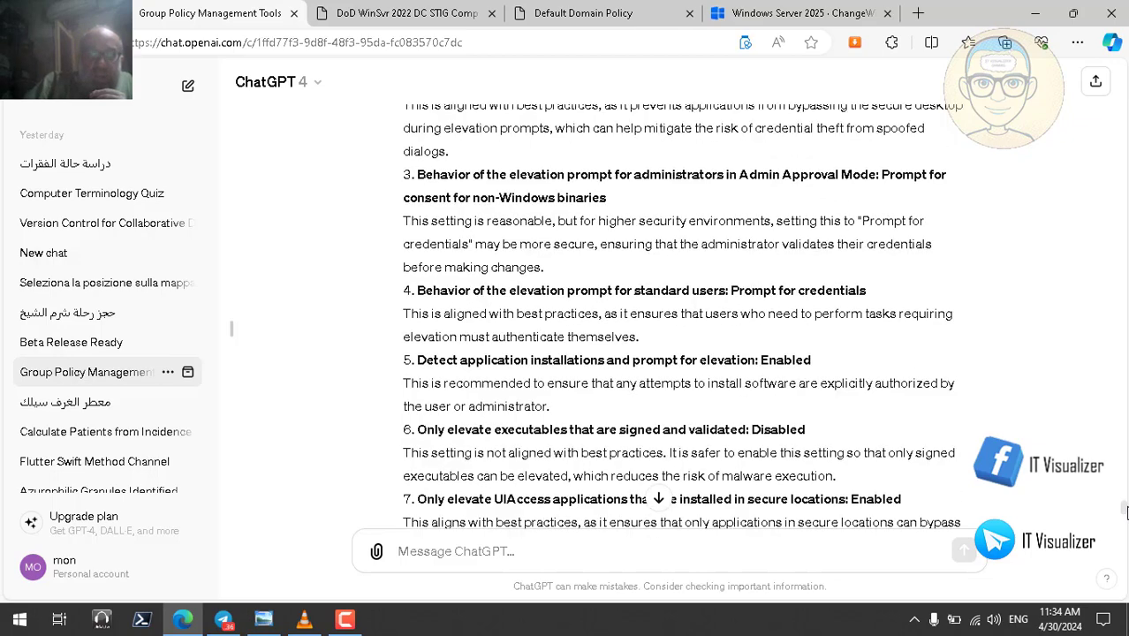
scroll(1124, 505, "up", 3)
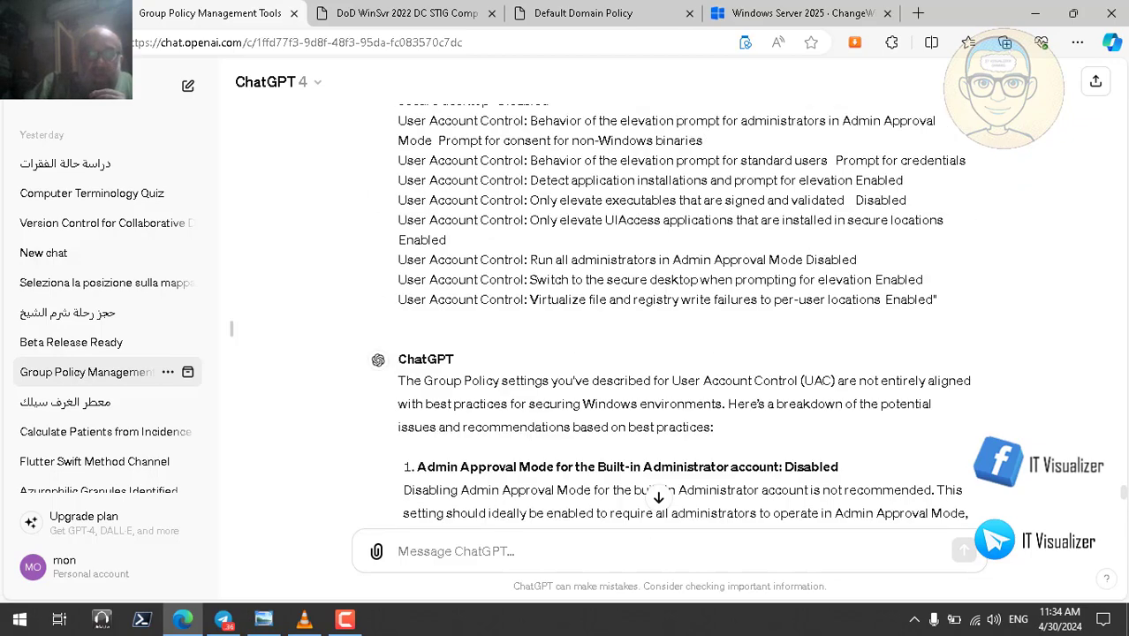
scroll(1125, 499, "down", 1)
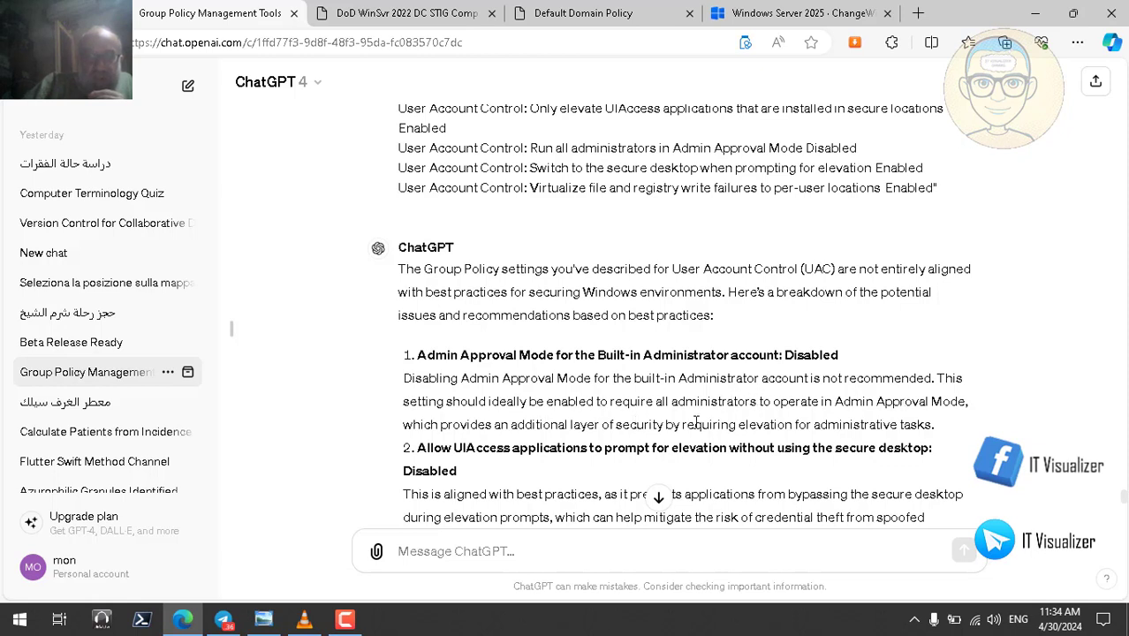
double_click(848, 424)
left_click(644, 379)
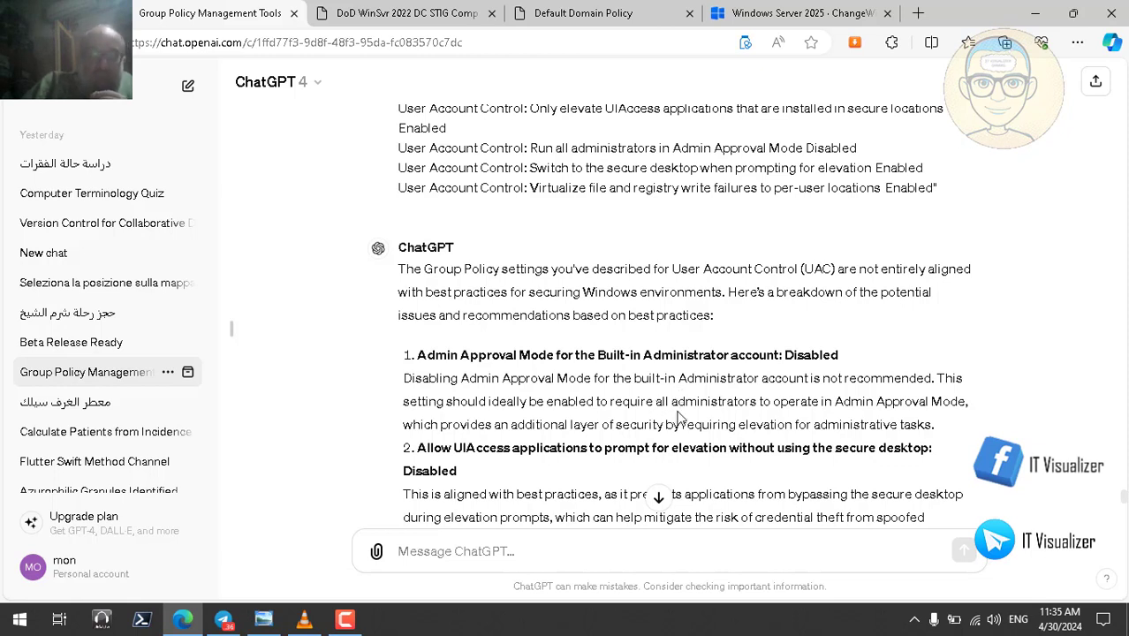
double_click(821, 354)
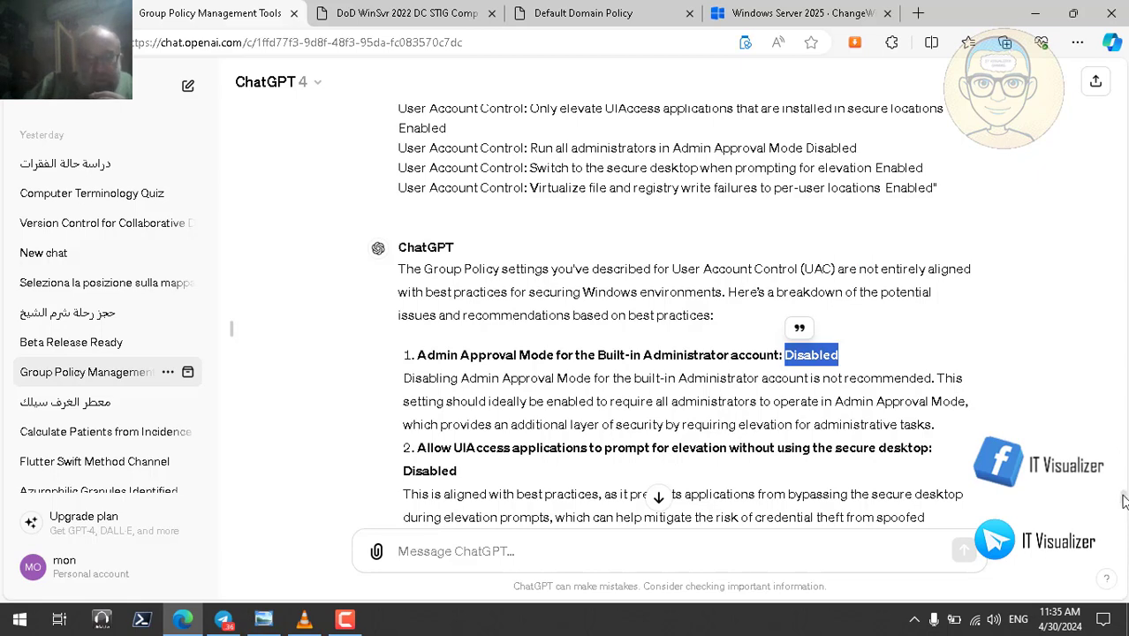
scroll(1123, 501, "down", 2)
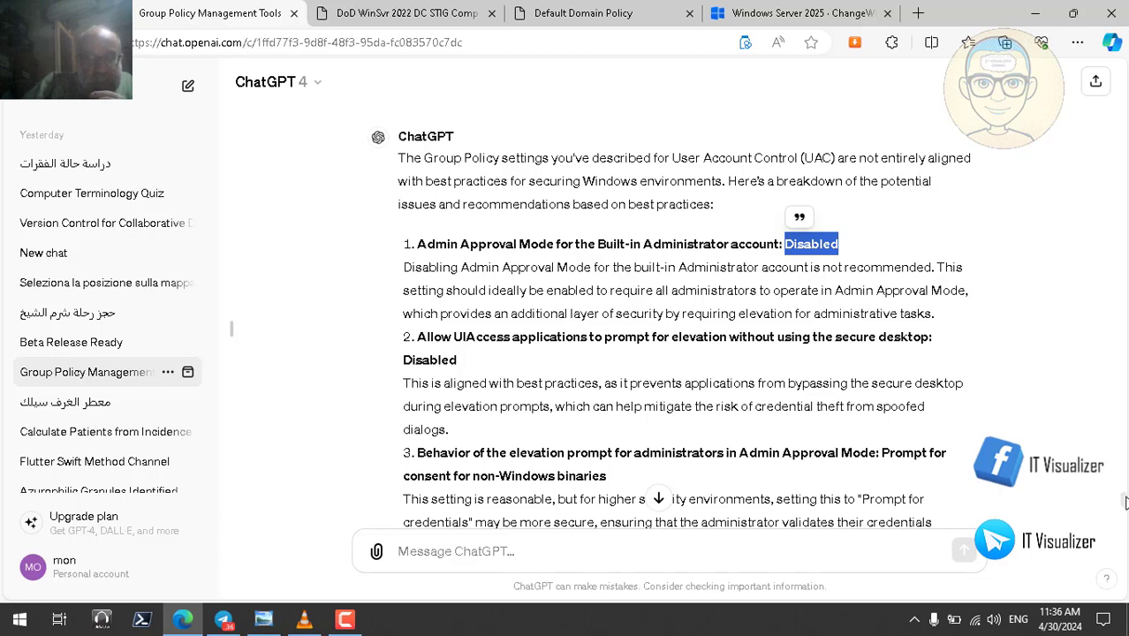
scroll(1124, 504, "down", 1)
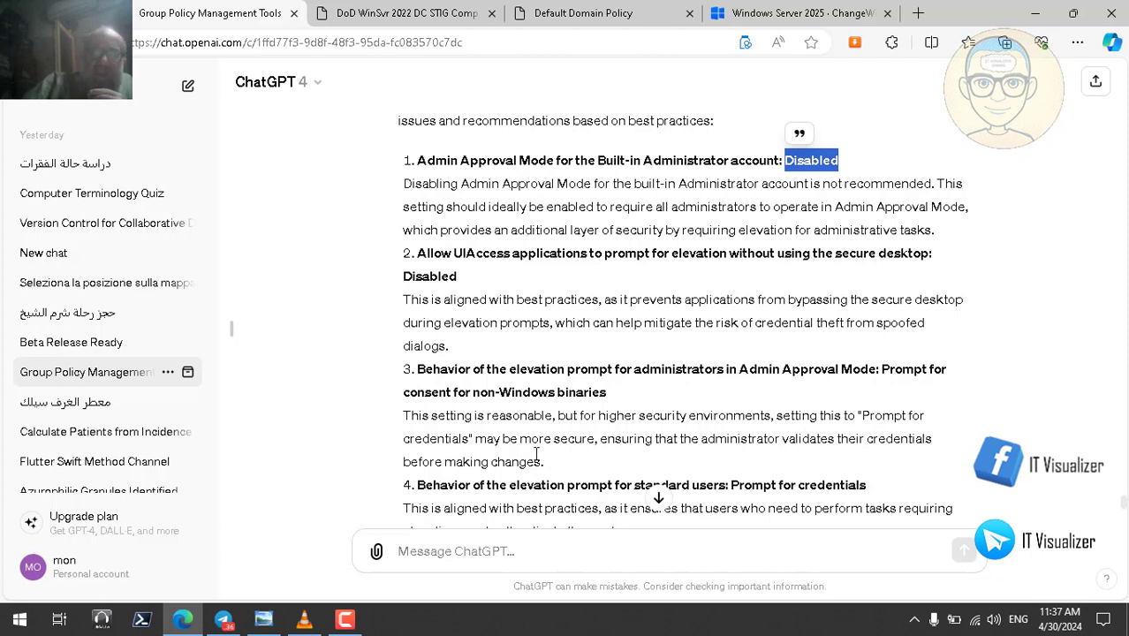
triple_click(533, 391)
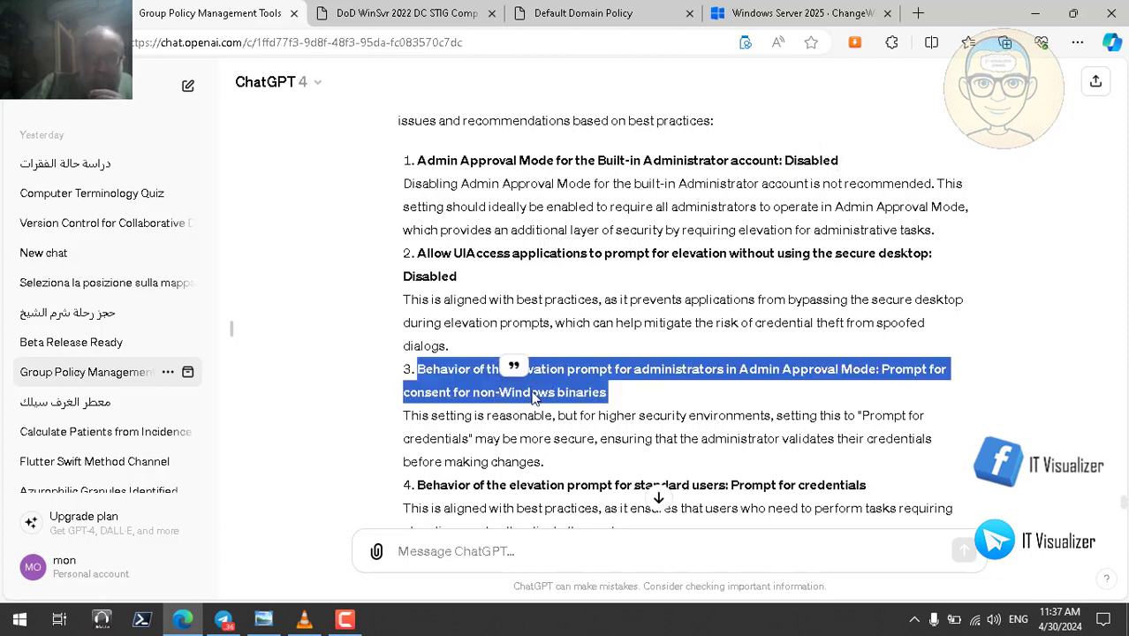
double_click(511, 163)
left_click(555, 391)
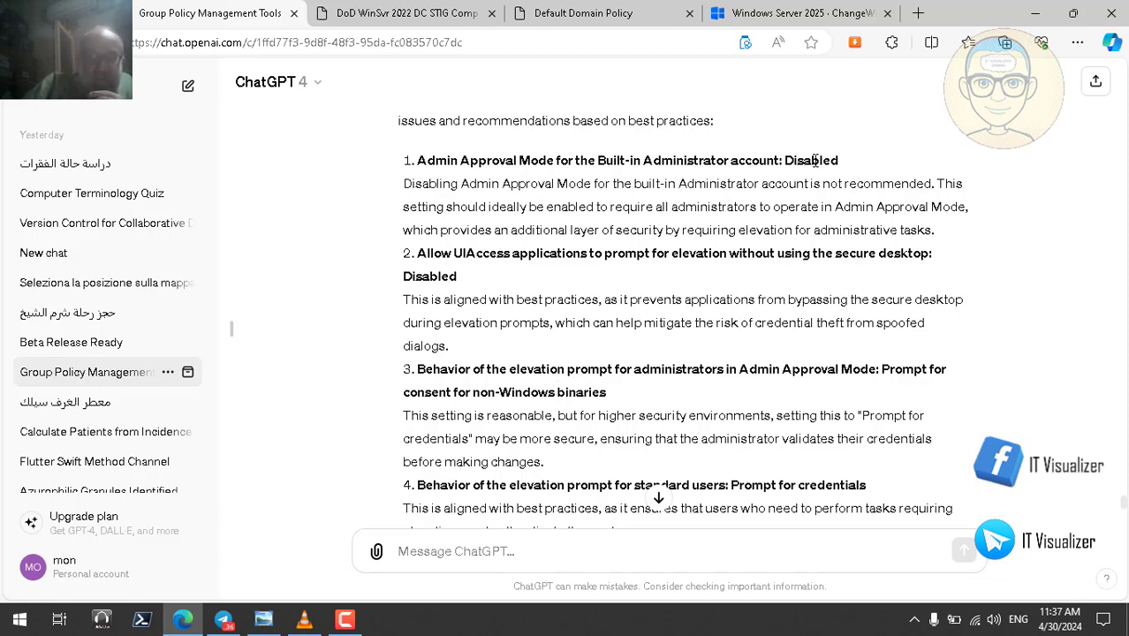
double_click(814, 160)
double_click(530, 394)
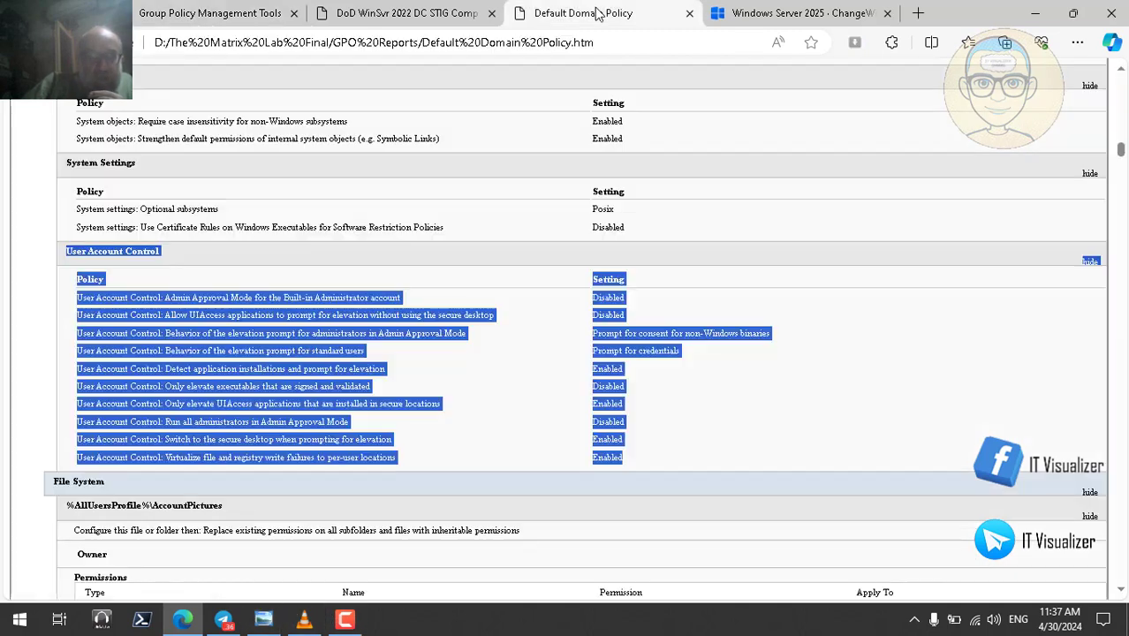
left_click(590, 11)
left_click(378, 354)
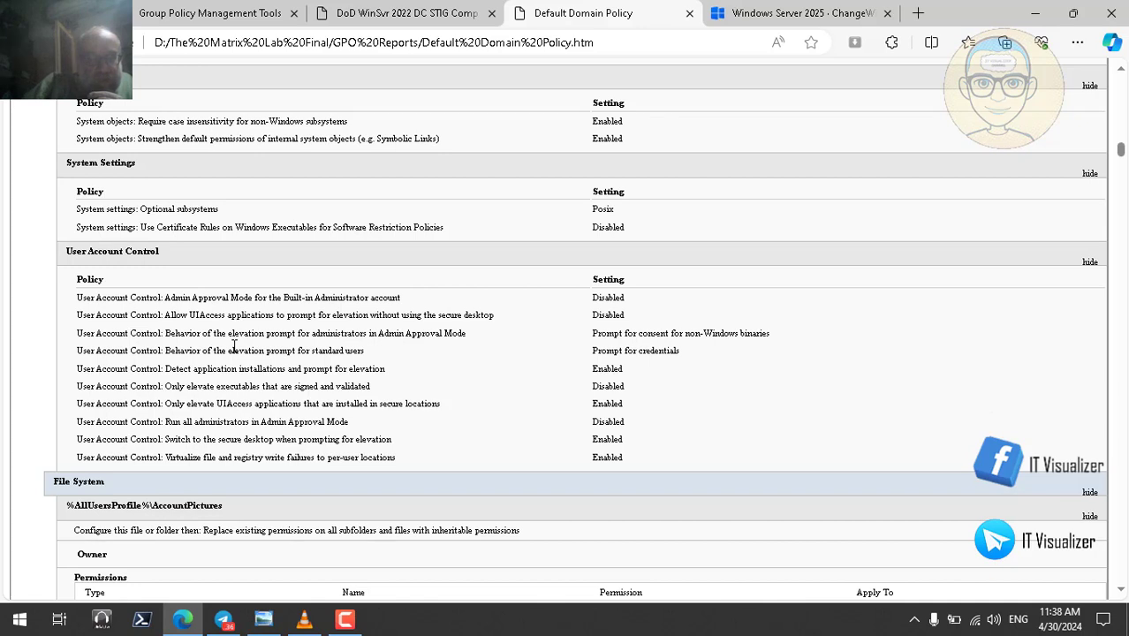
double_click(633, 333)
left_click(683, 333)
double_click(725, 333)
double_click(428, 333)
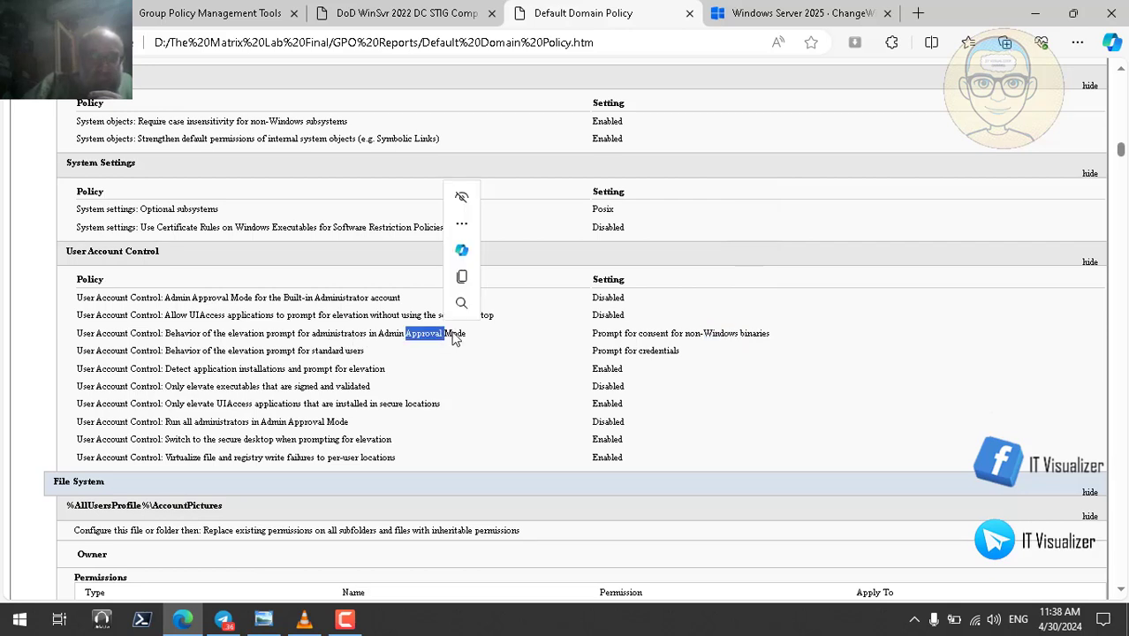
double_click(721, 333)
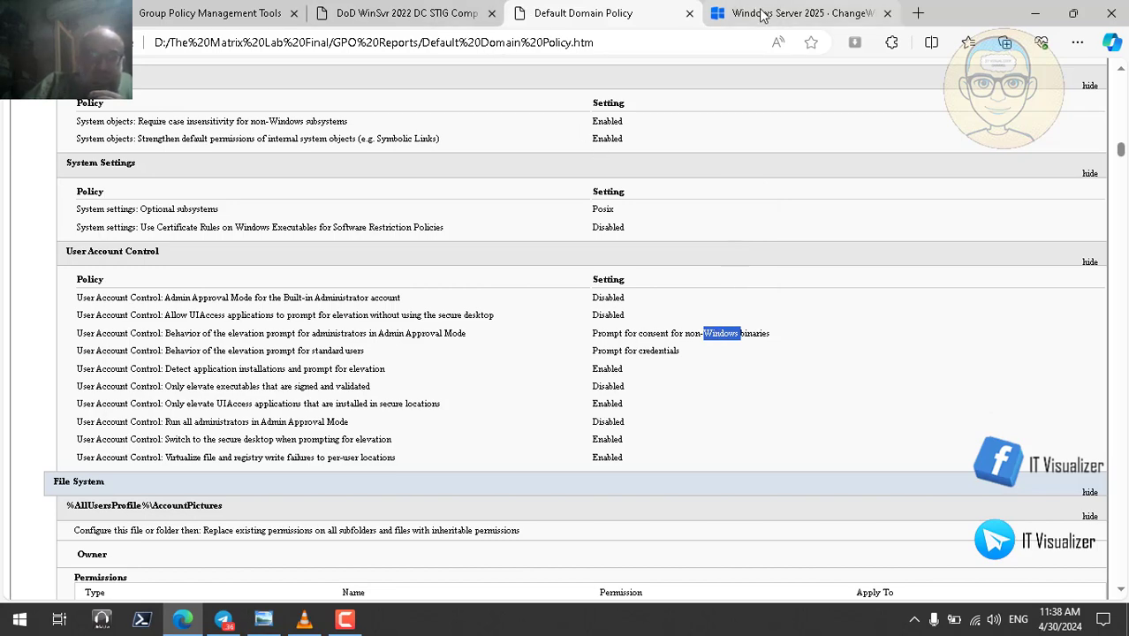
left_click(252, 13)
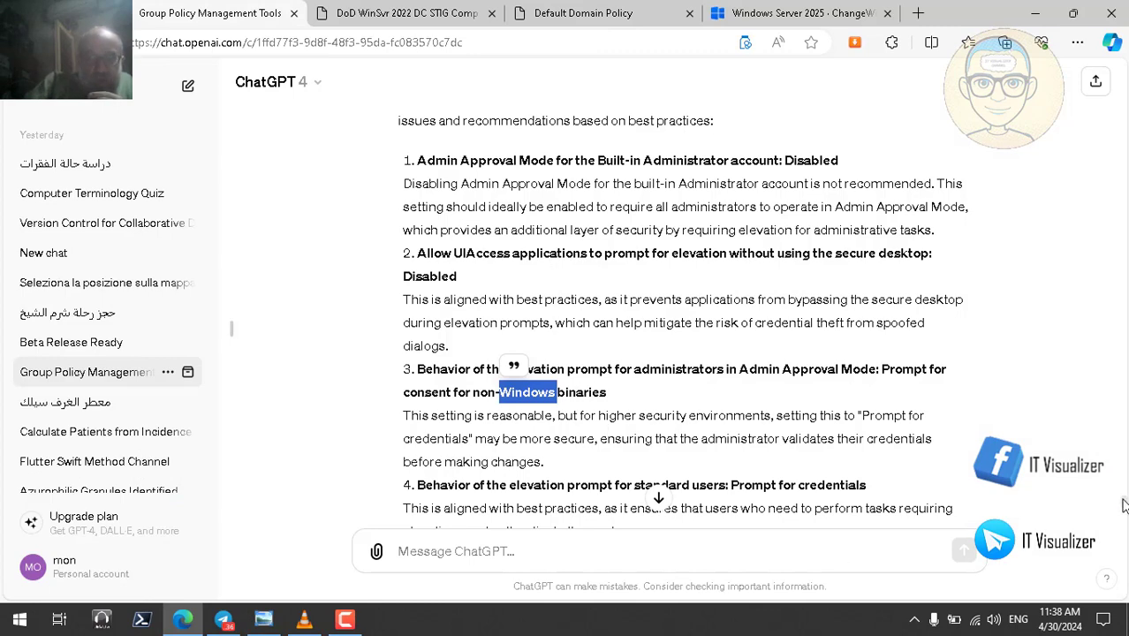
scroll(1124, 505, "down", 2)
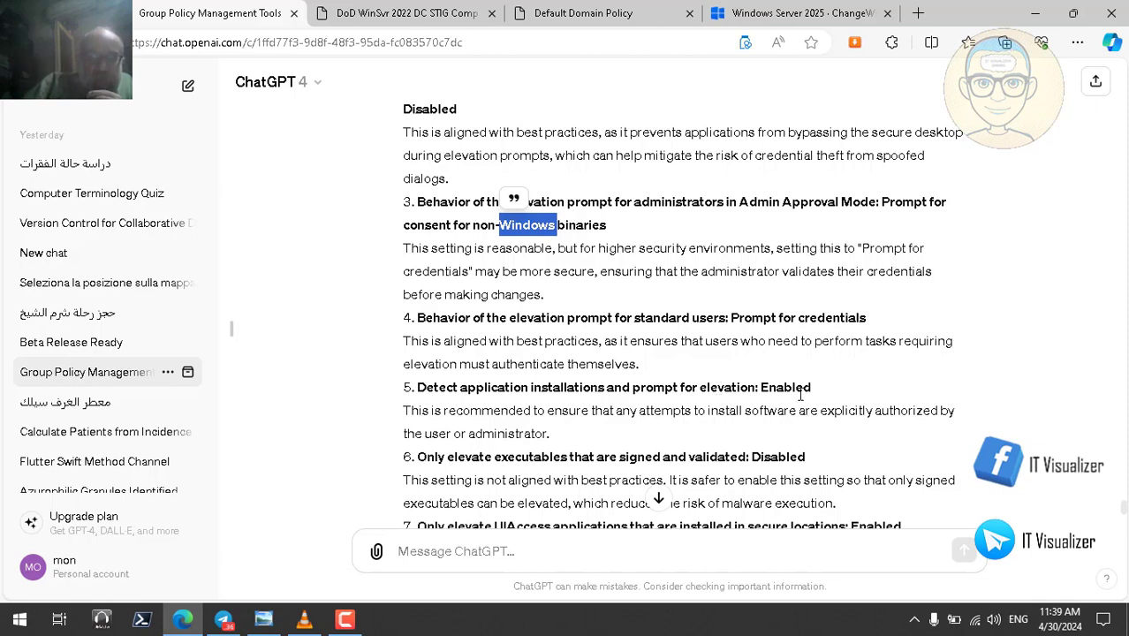
double_click(792, 387)
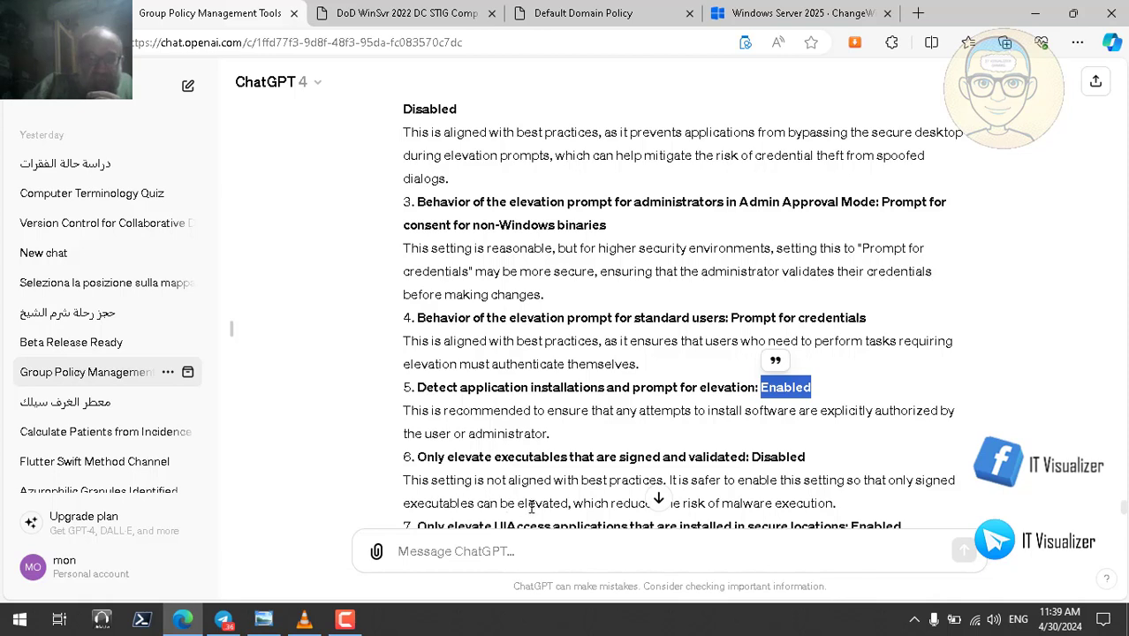
left_click(774, 453)
double_click(774, 454)
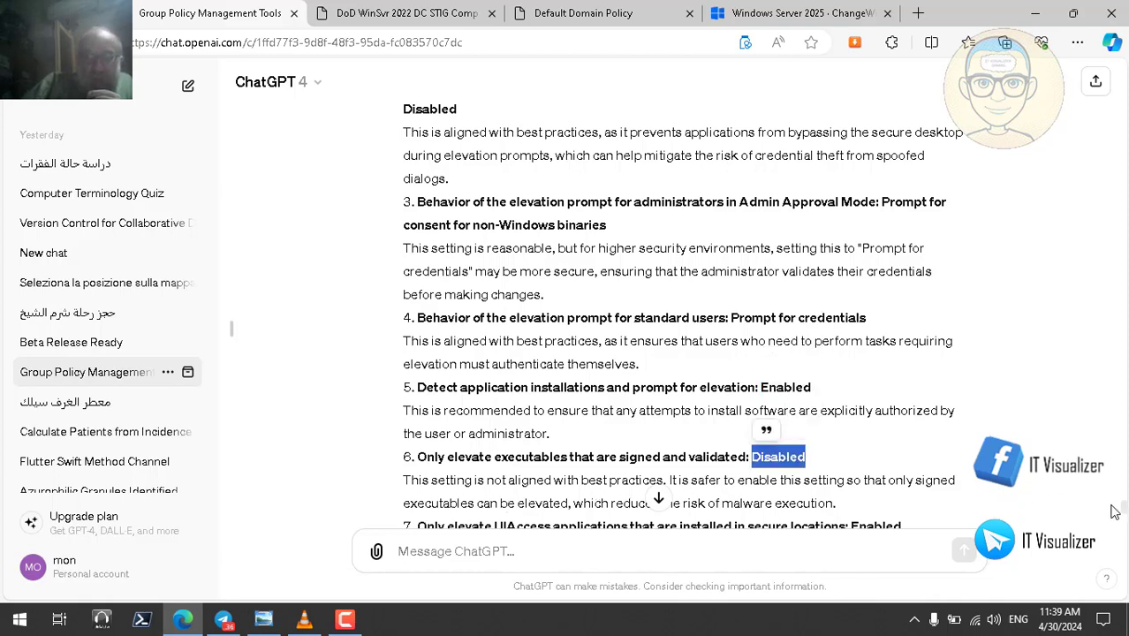
scroll(1126, 513, "down", 2)
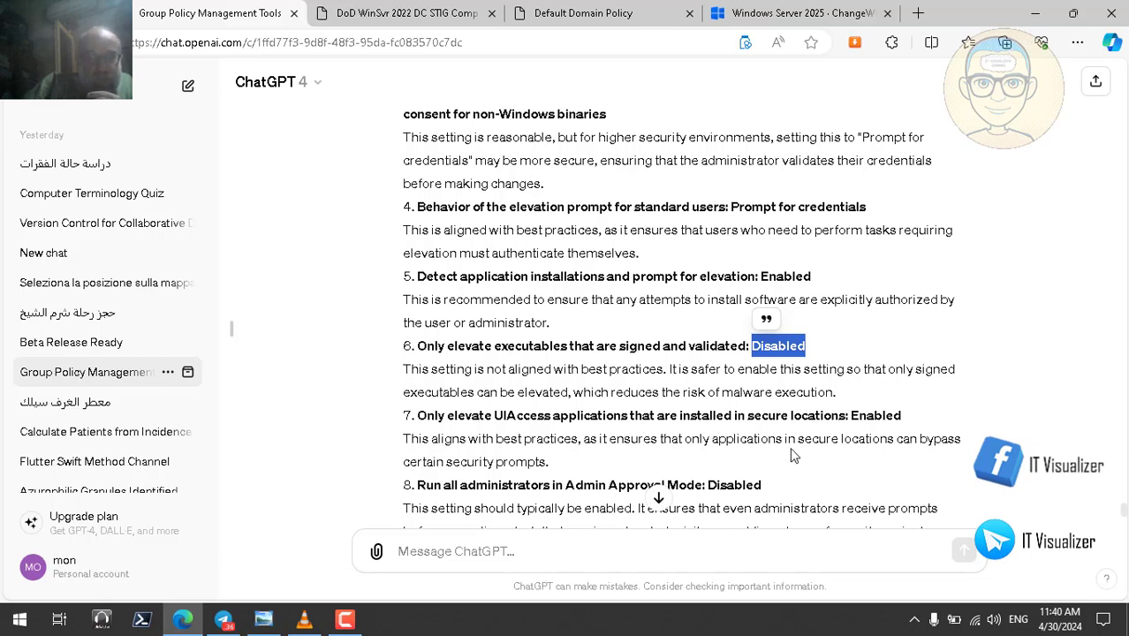
double_click(592, 371)
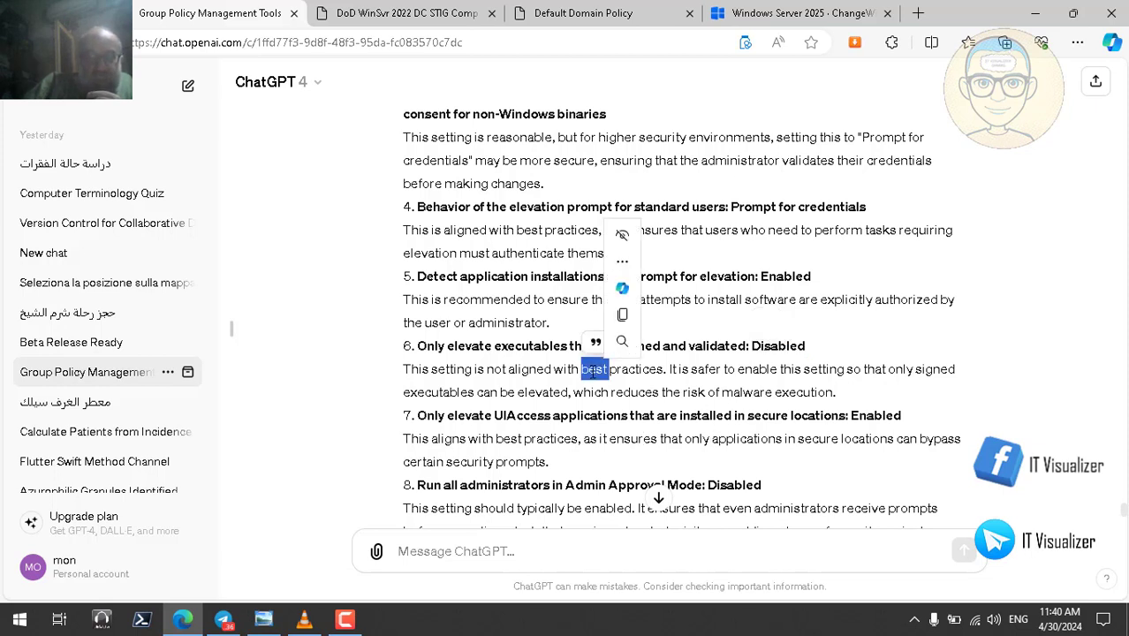
double_click(415, 347)
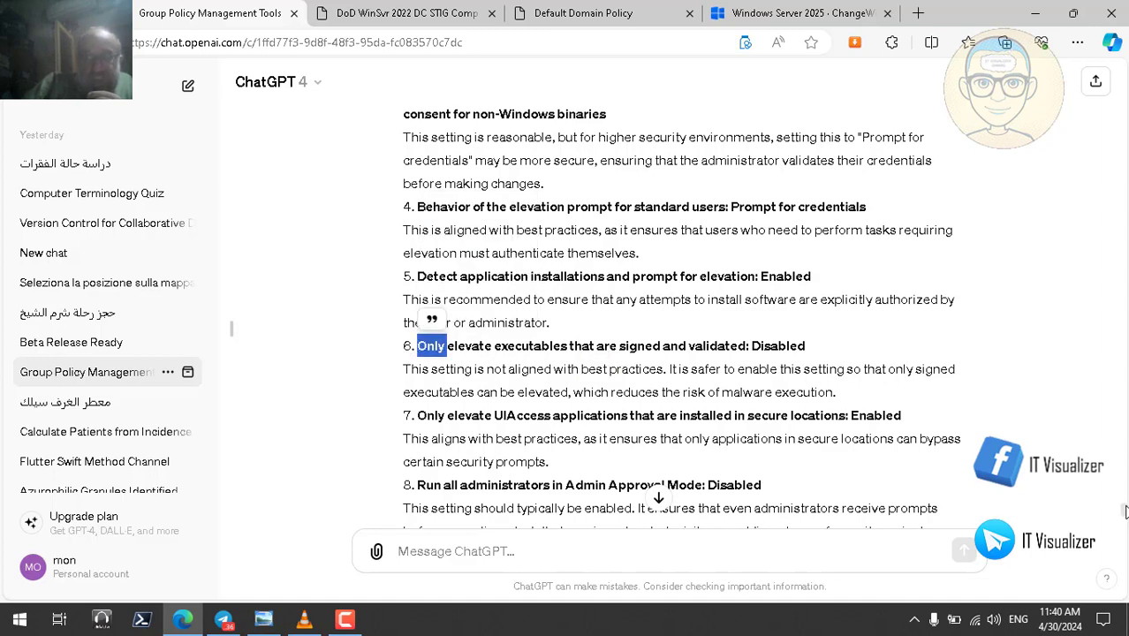
scroll(1125, 514, "down", 1)
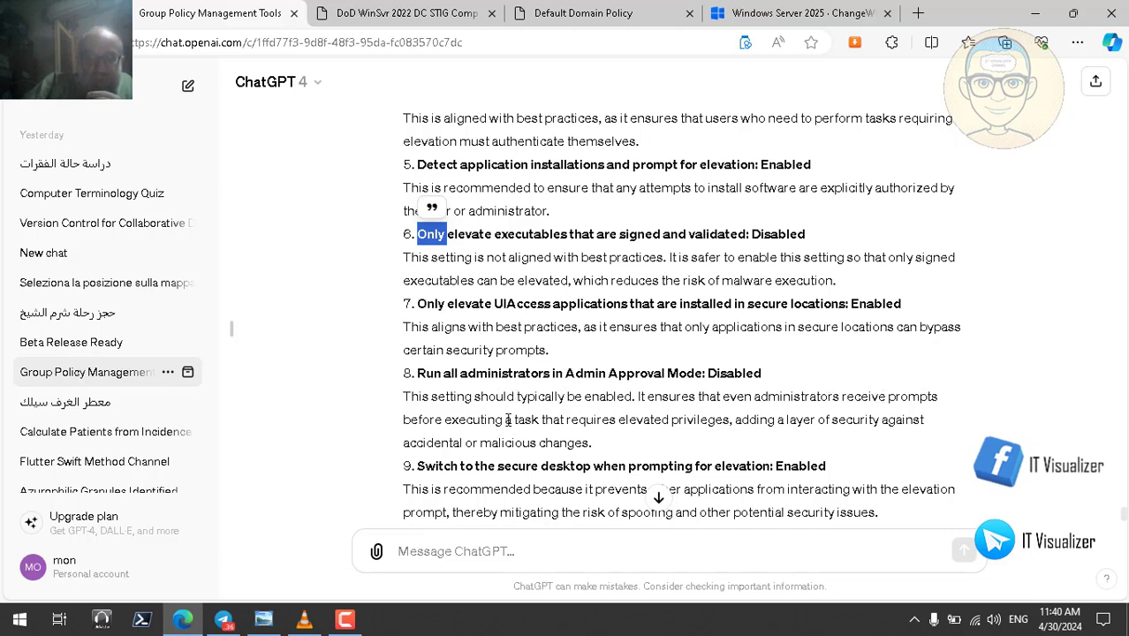
double_click(720, 375)
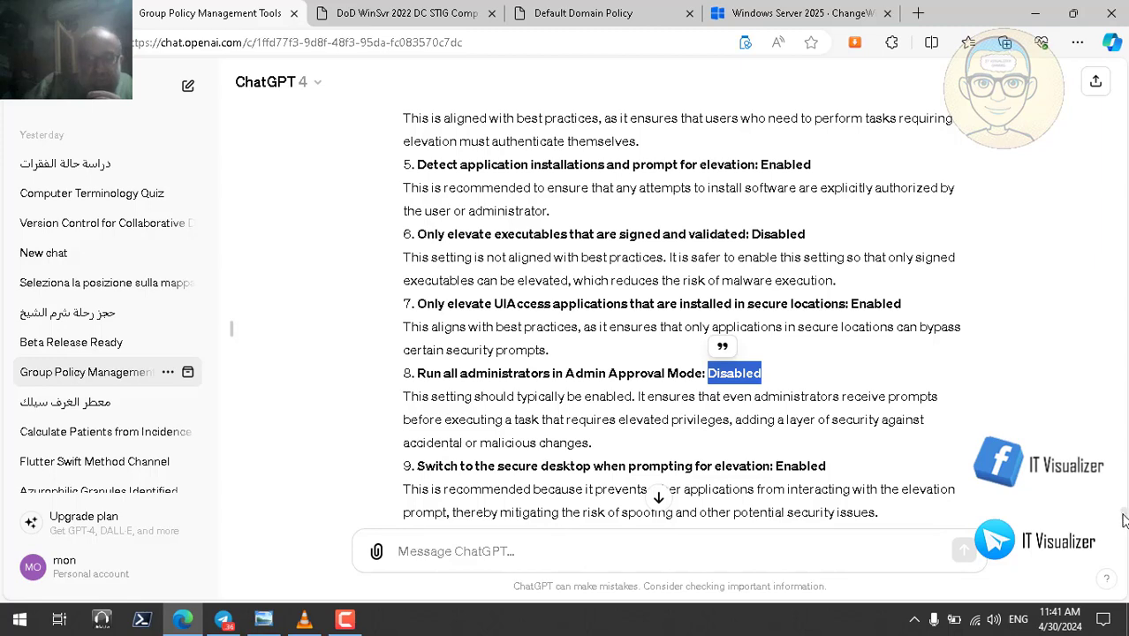
scroll(1122, 522, "down", 2)
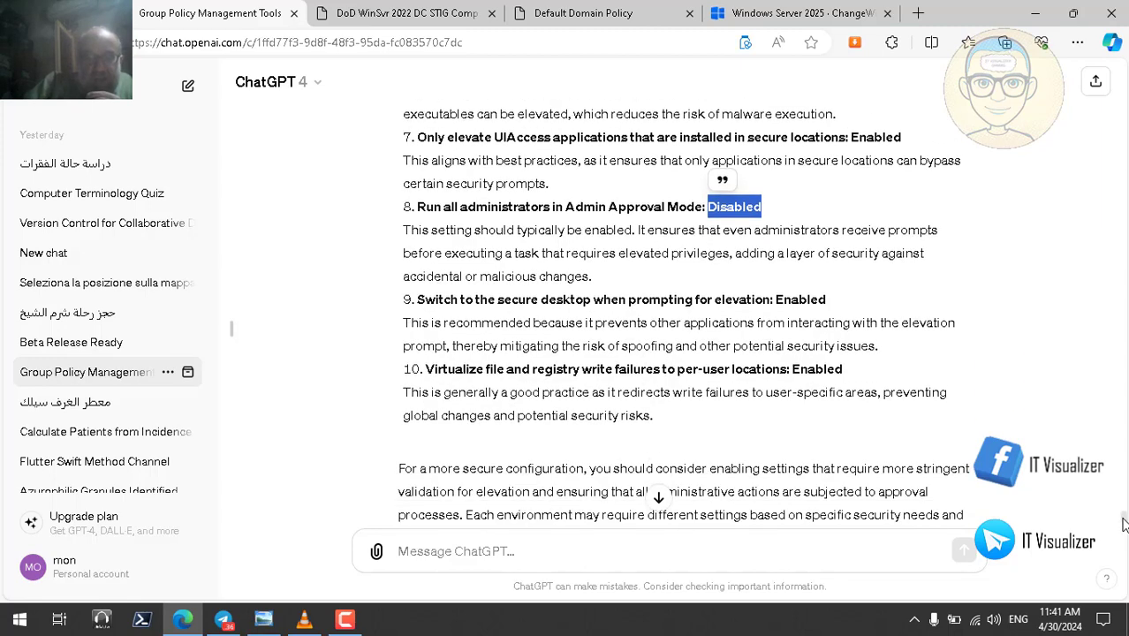
scroll(1124, 526, "down", 1)
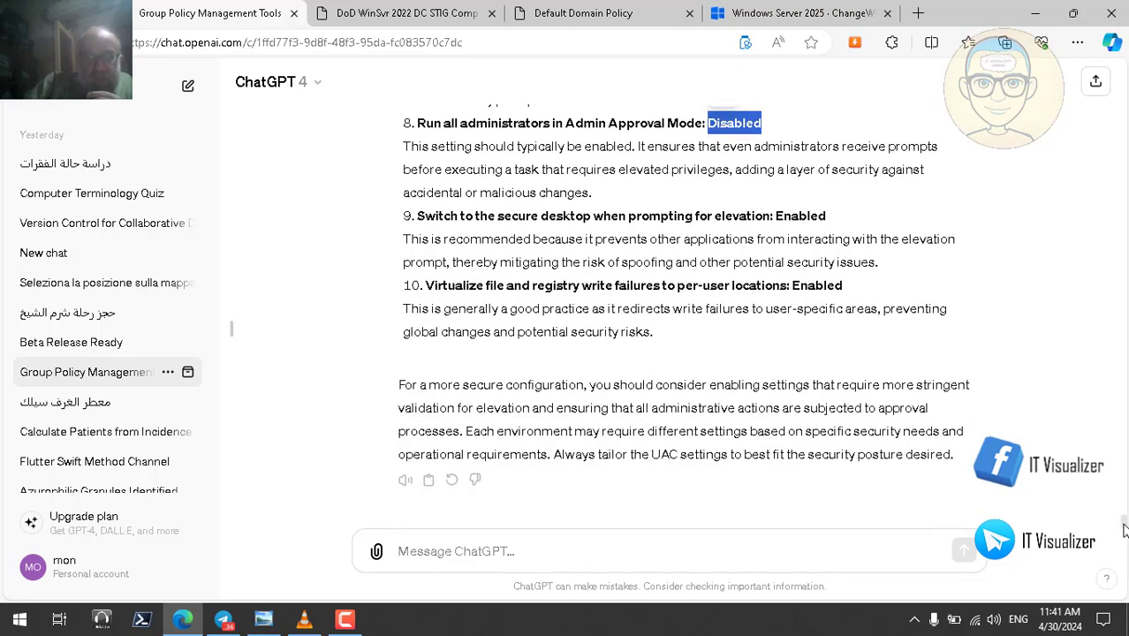
- Send ChatGPT the follow-up 'explain in simple terms every point'
left_click(543, 555)
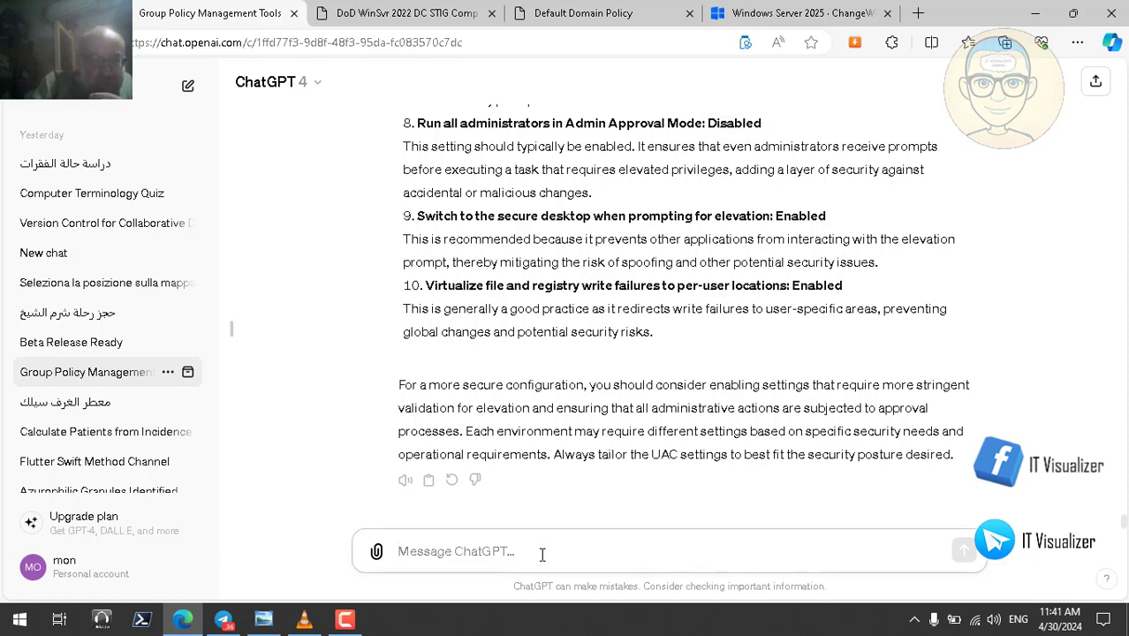
type("explain")
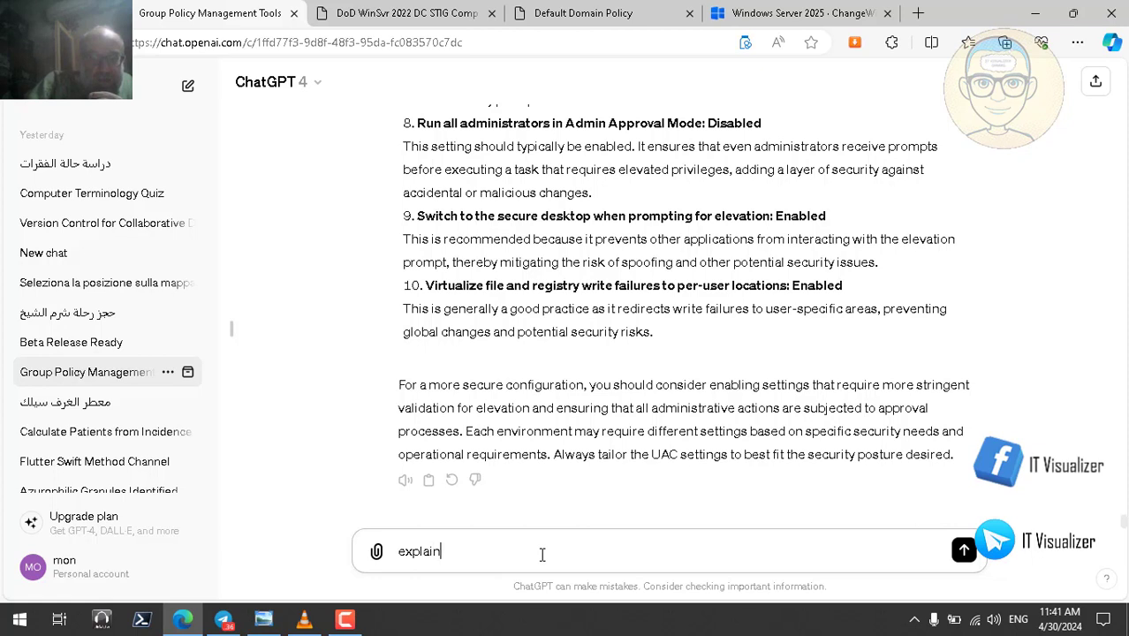
type(" in simple ter")
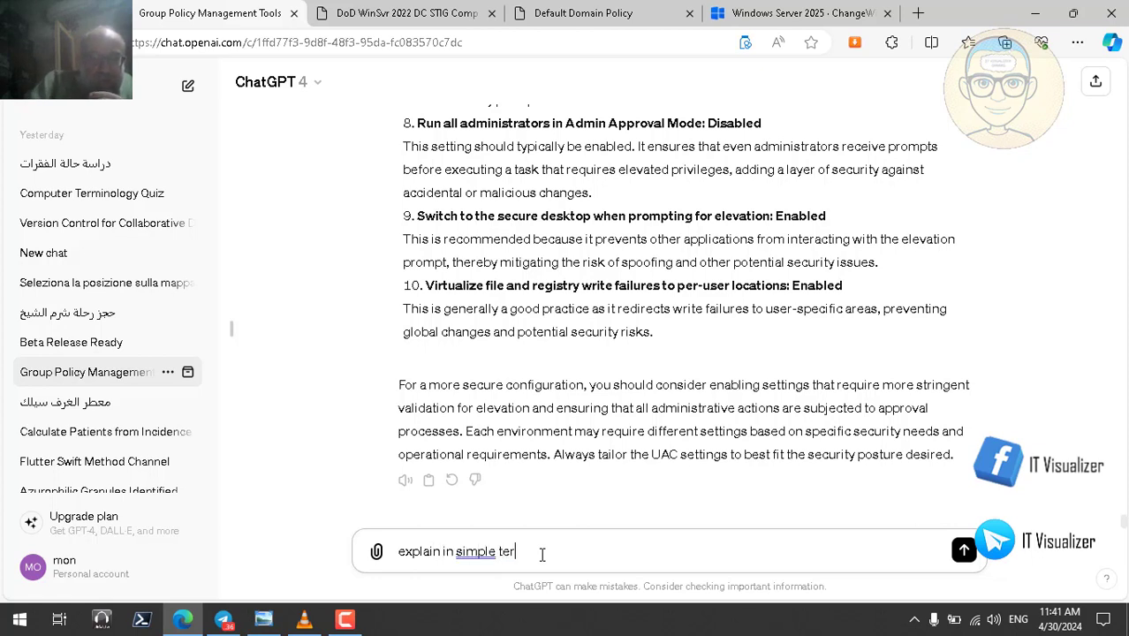
type("msevery")
key("BackSpace")
type("ever")
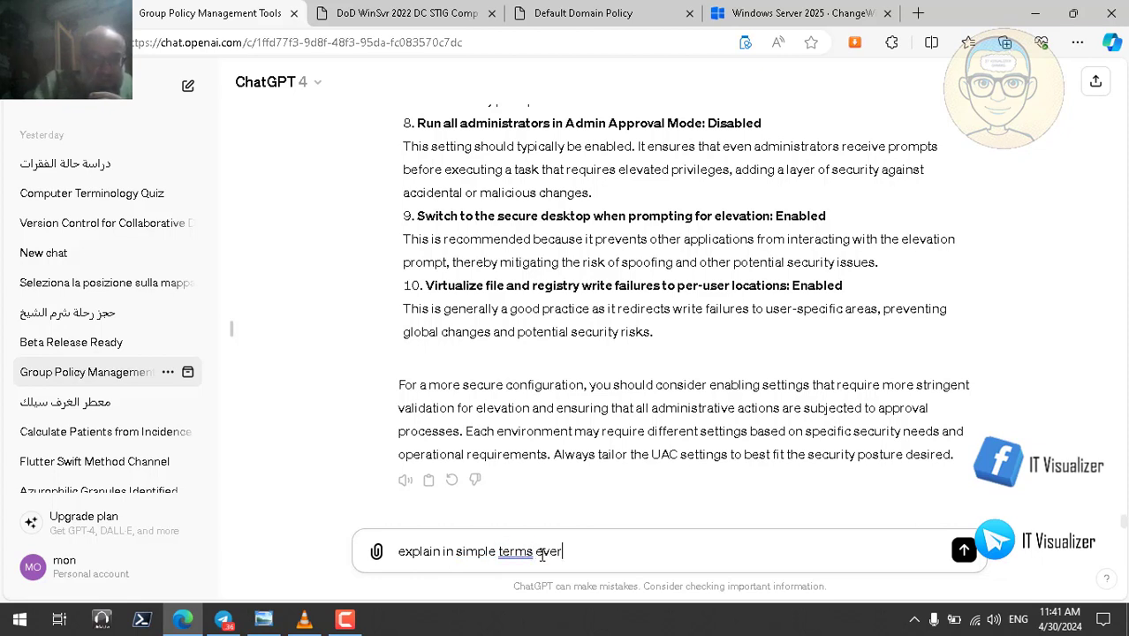
type("y point")
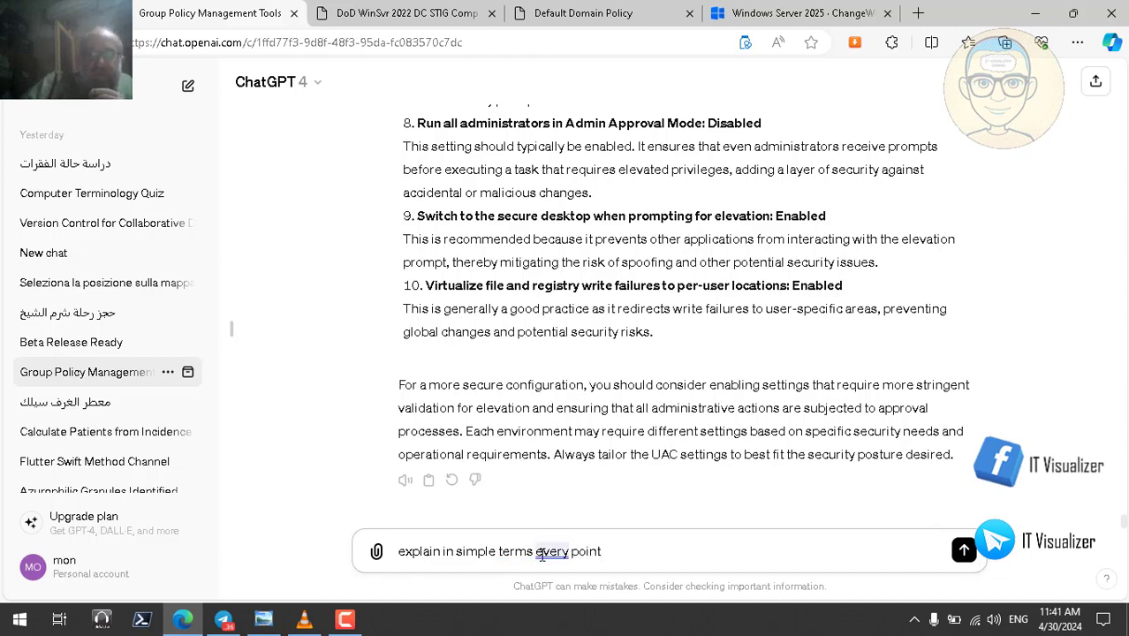
key("Return")
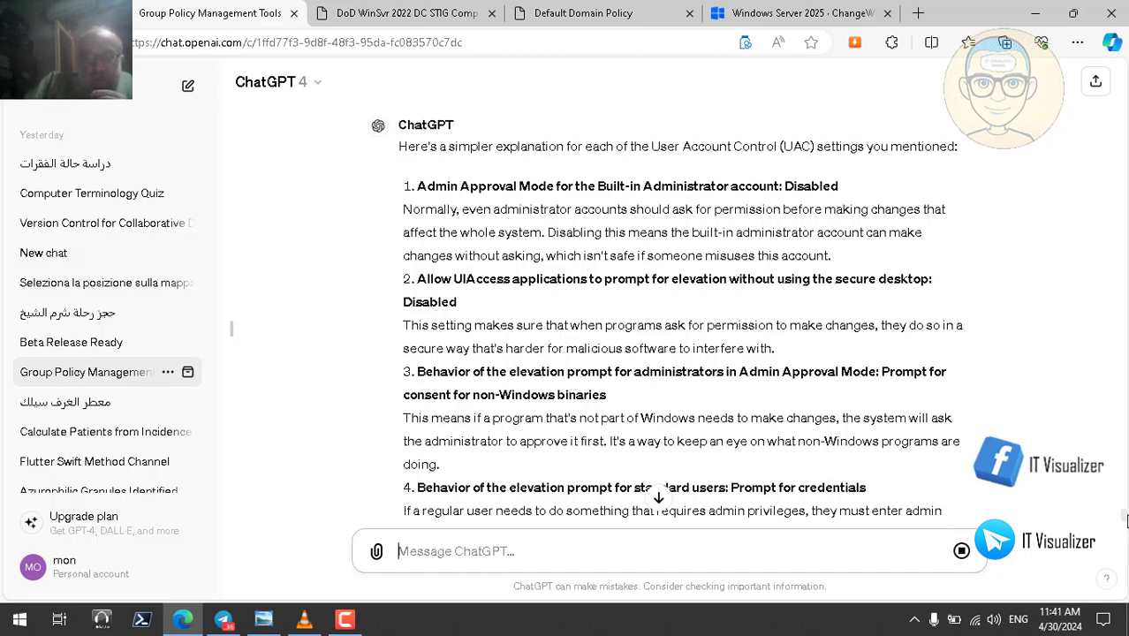
- Start Read aloud on the simplified ten-point UAC explanation and scroll back to its beginning
left_click_drag(1126, 520, 1126, 530)
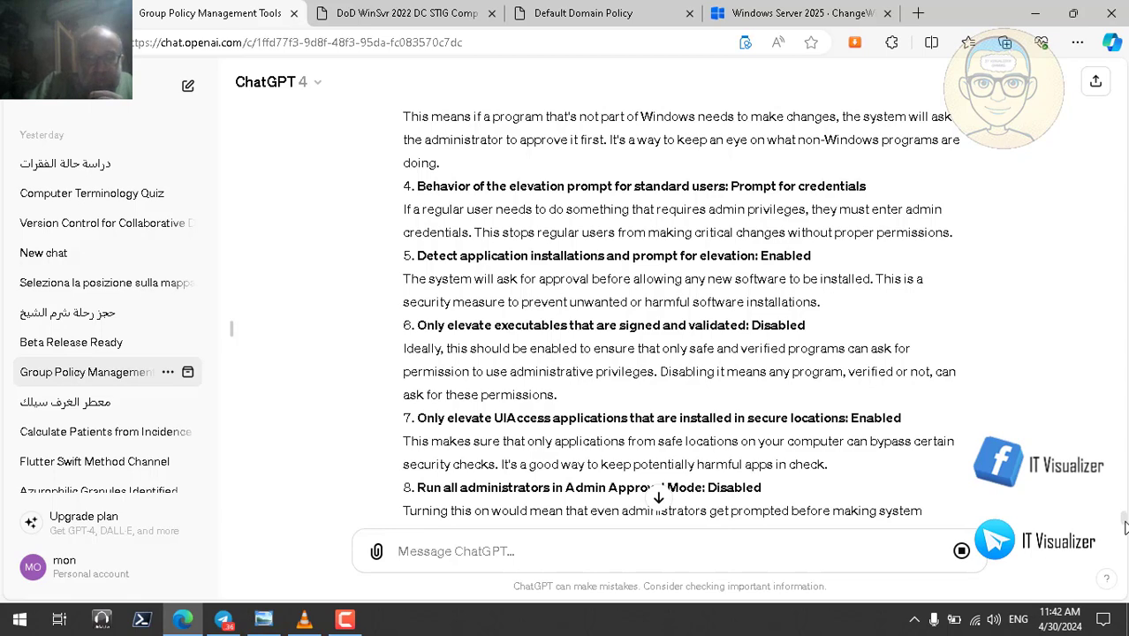
left_click_drag(1125, 522, 1123, 529)
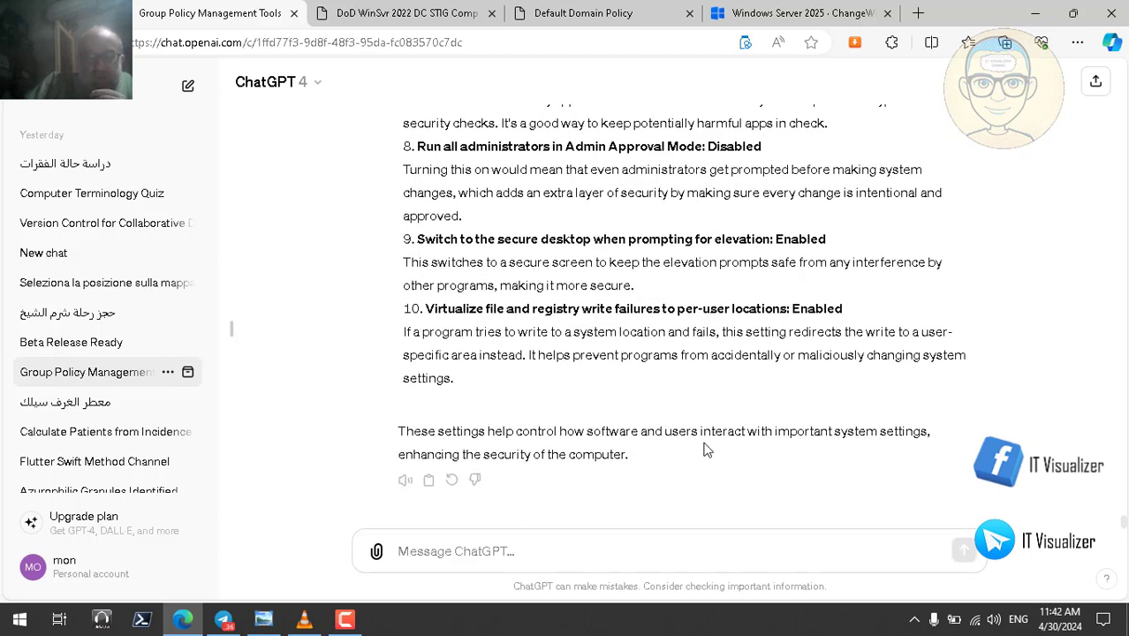
left_click(405, 480)
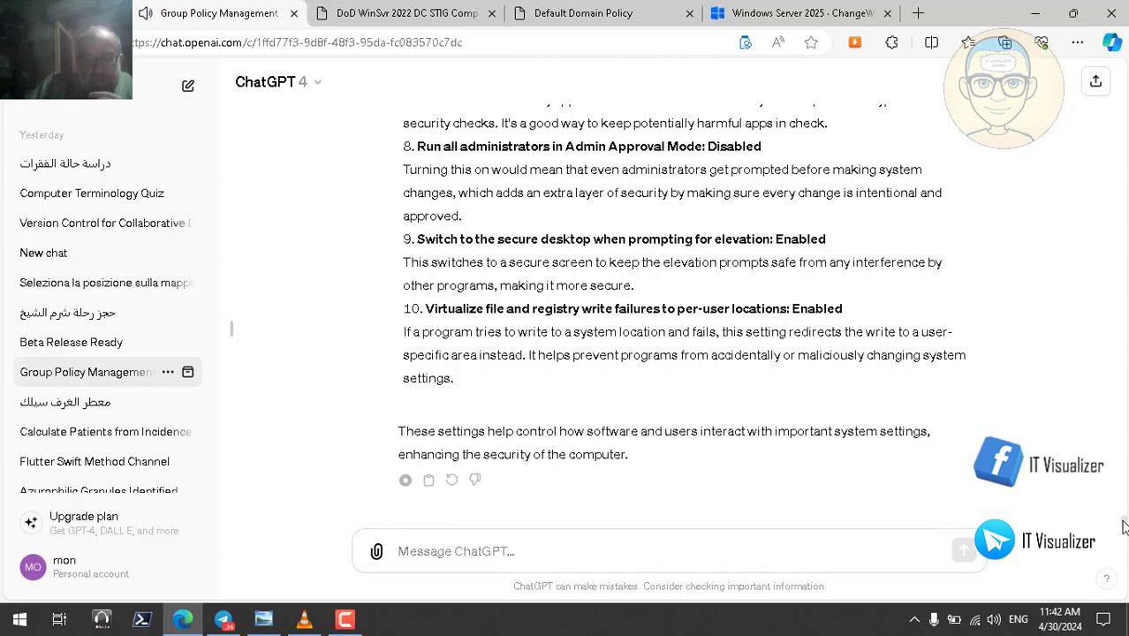
scroll(1123, 524, "up", 1)
scroll(1123, 523, "up", 8)
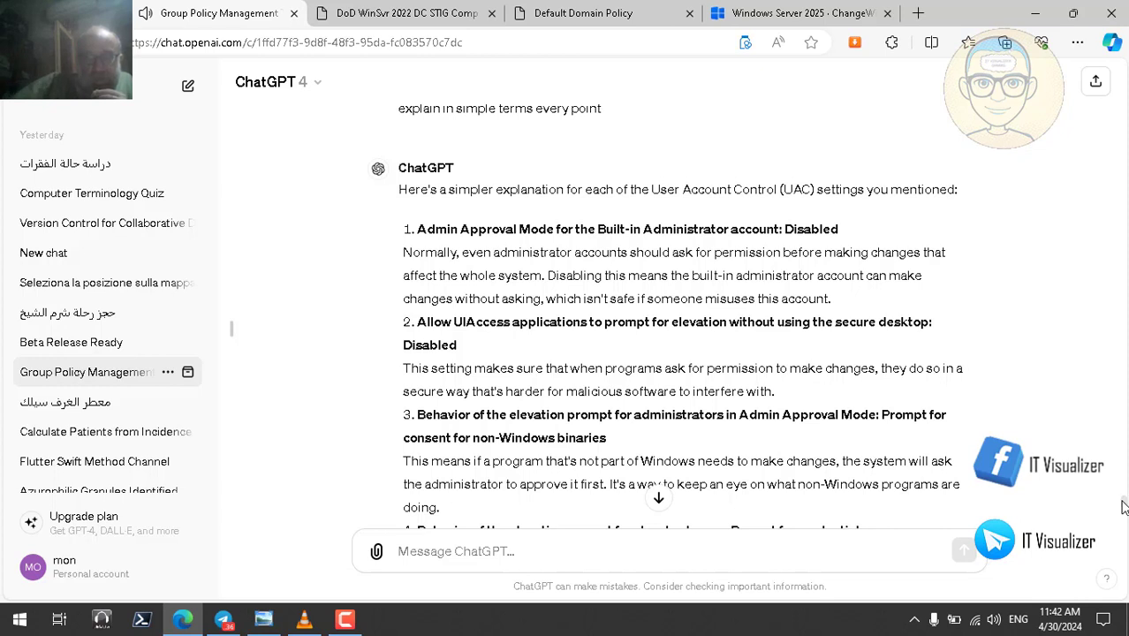
double_click(425, 276)
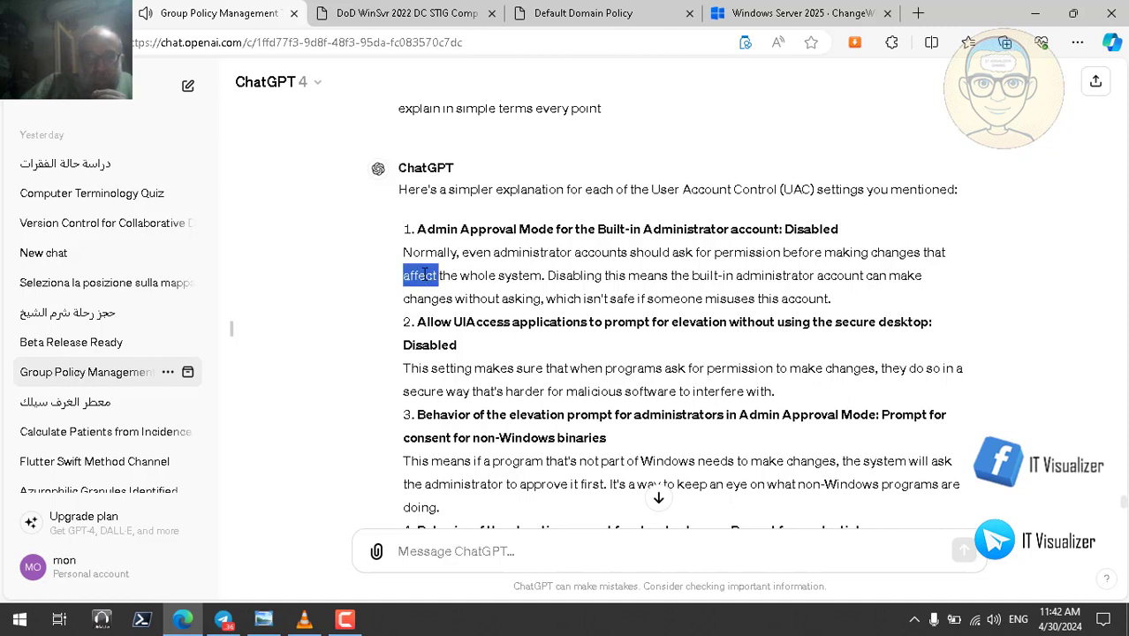
double_click(522, 276)
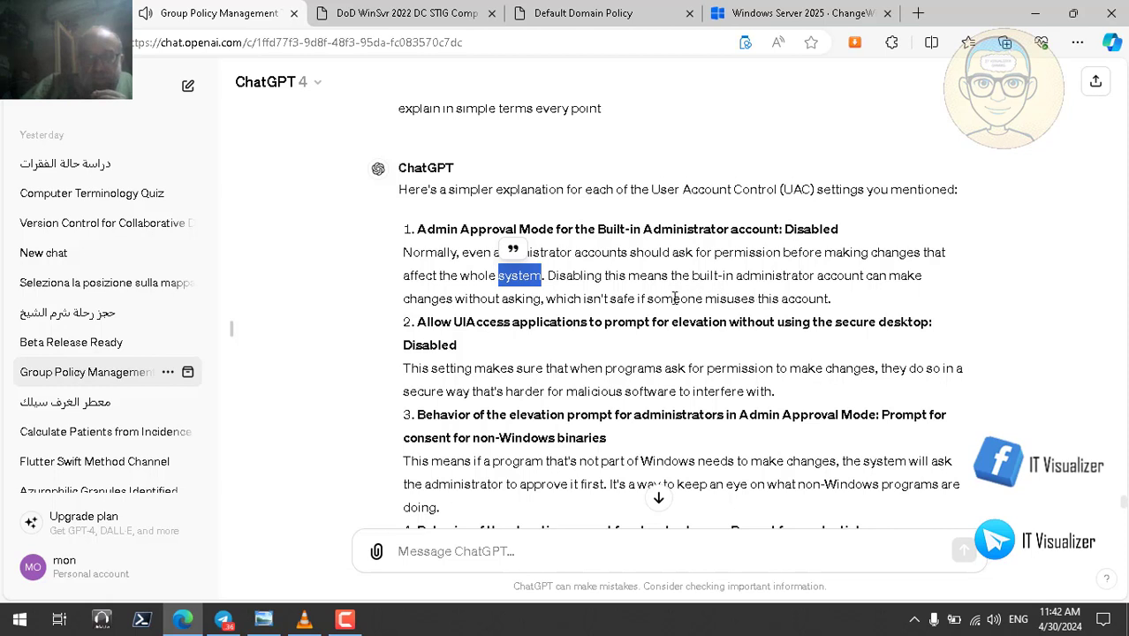
left_click(625, 300)
double_click(624, 301)
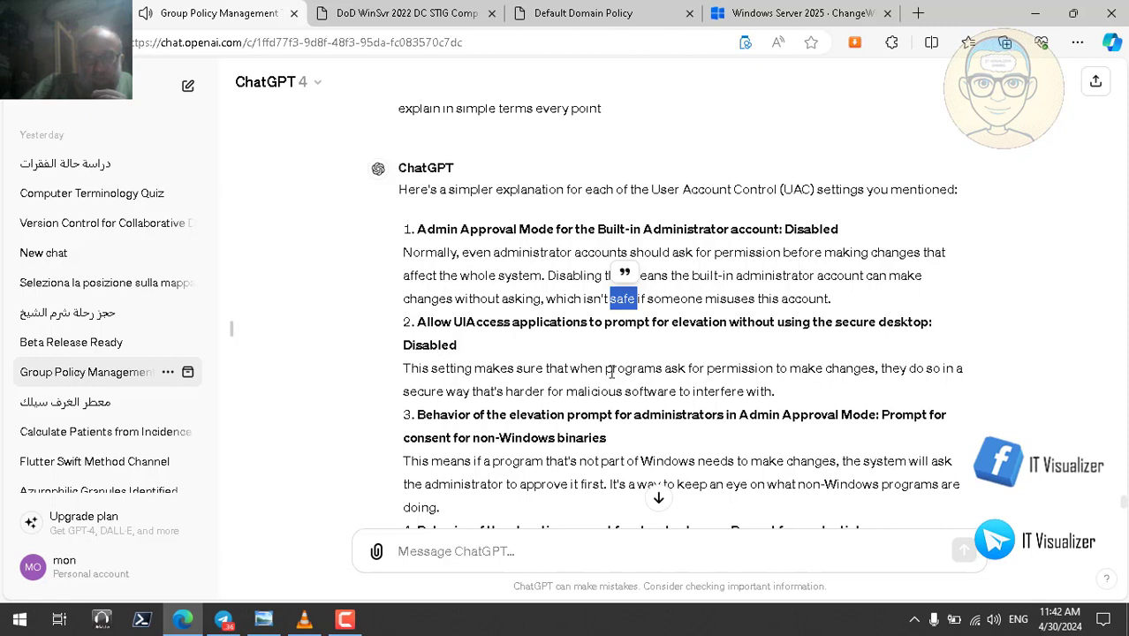
double_click(862, 368)
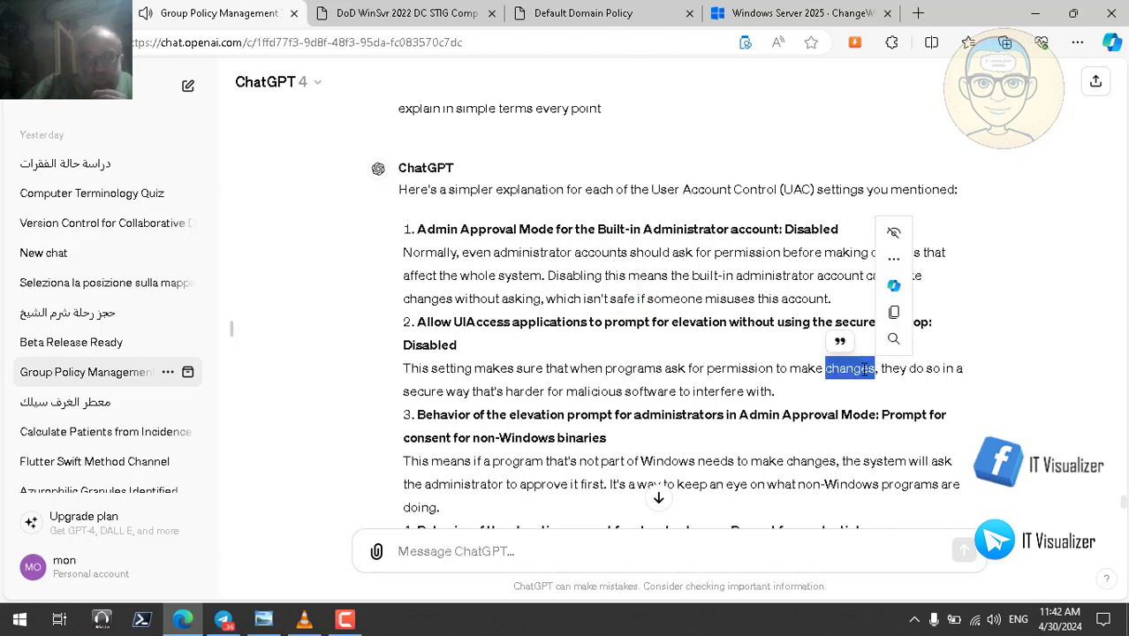
left_click(546, 390)
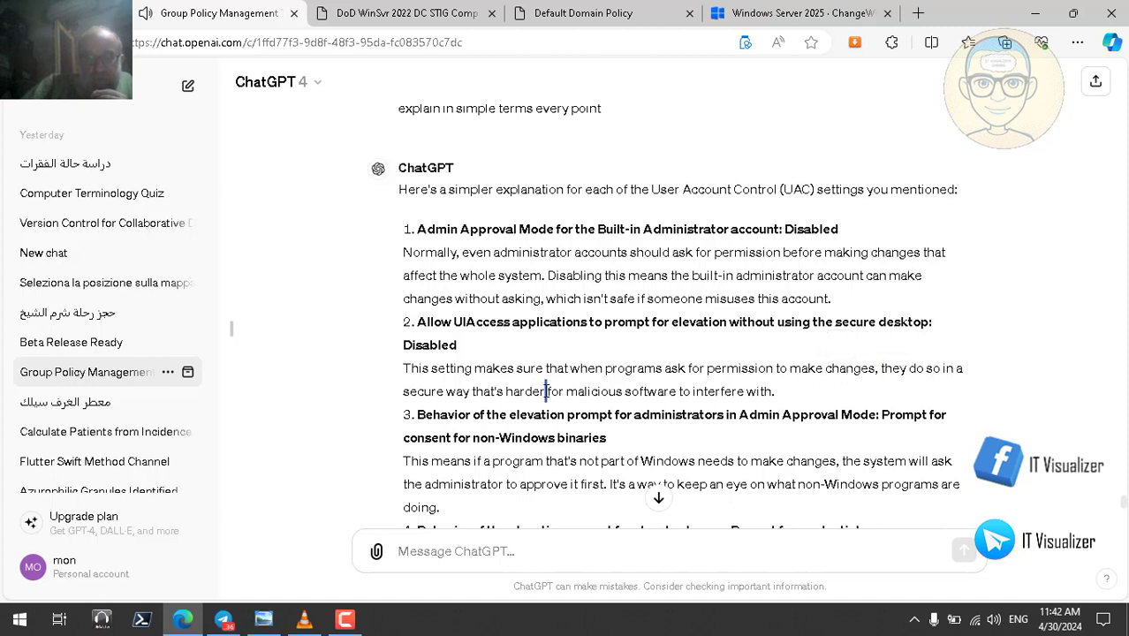
double_click(709, 391)
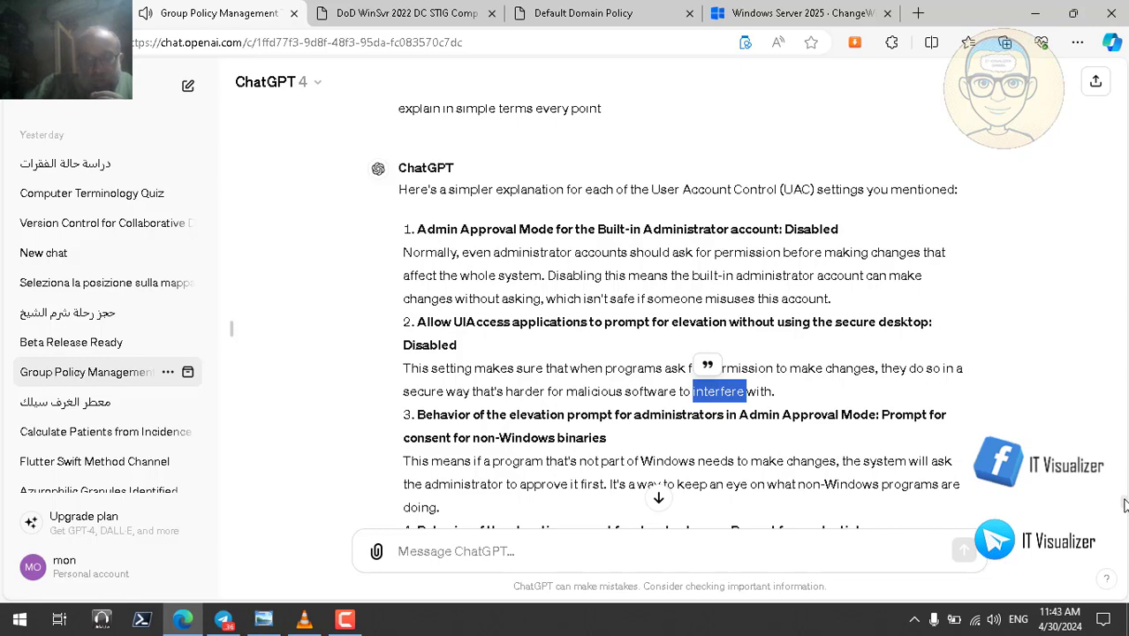
scroll(1124, 505, "down", 2)
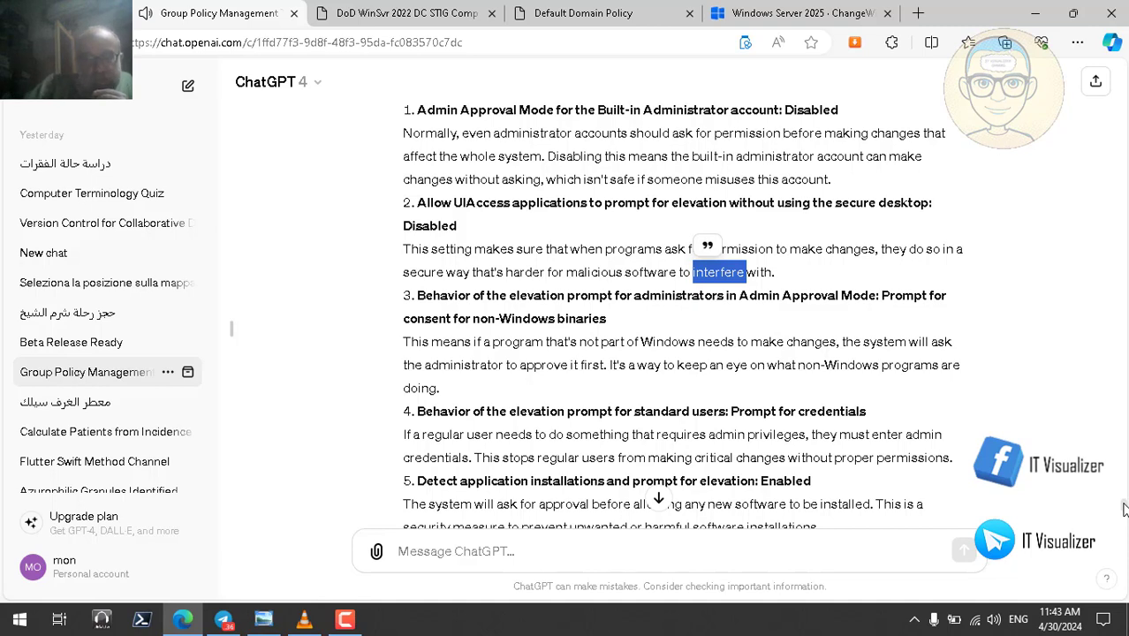
scroll(1124, 511, "down", 1)
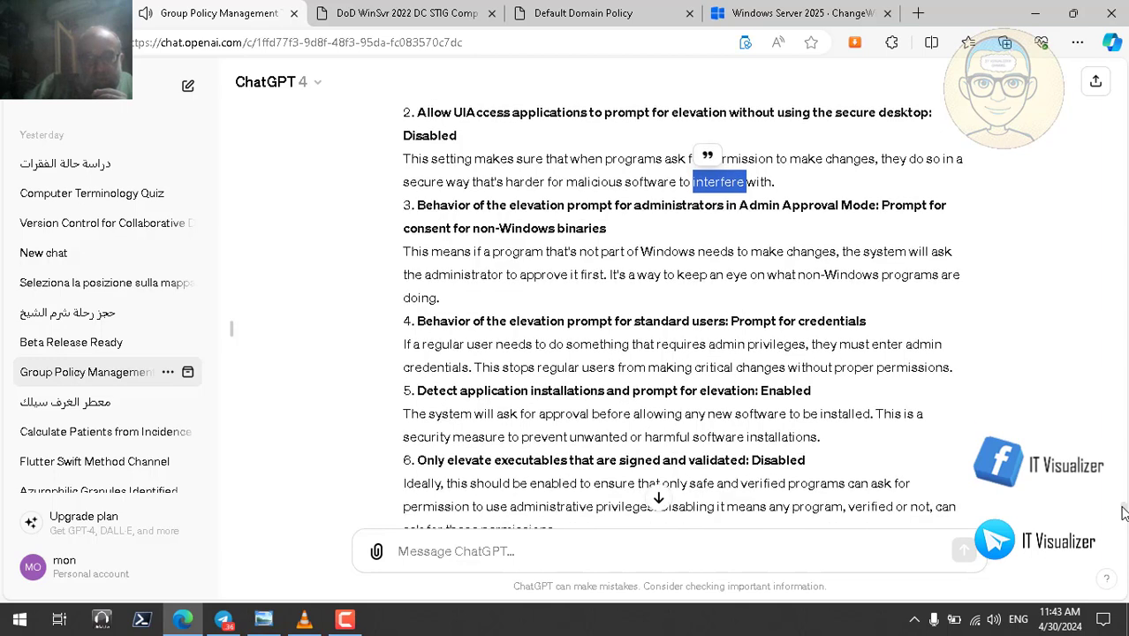
scroll(1124, 512, "down", 1)
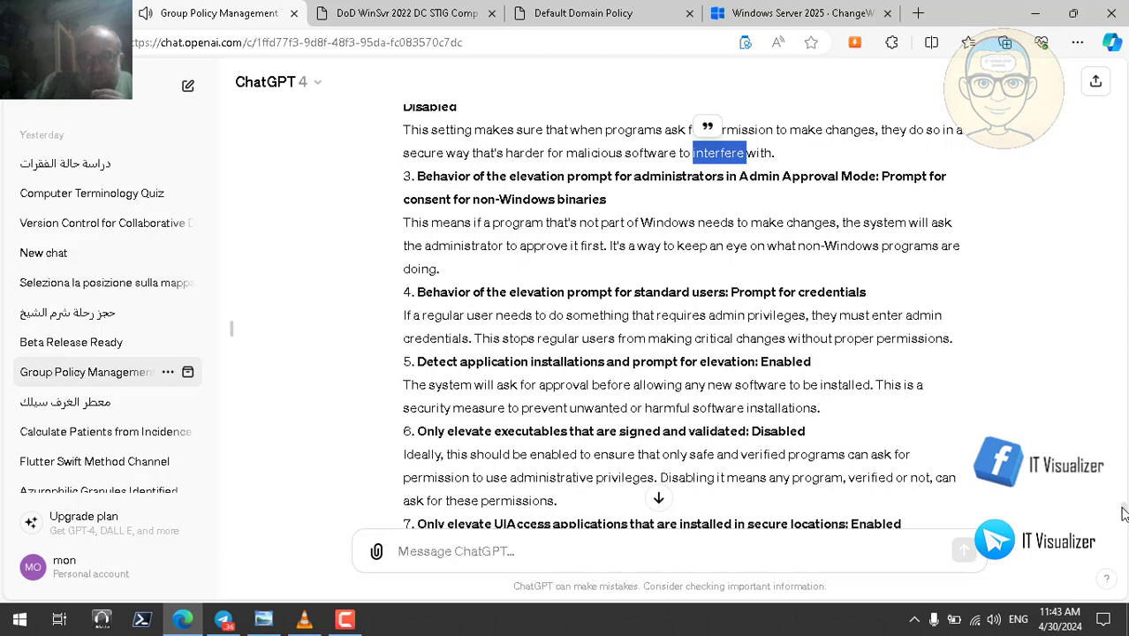
scroll(1122, 514, "down", 1)
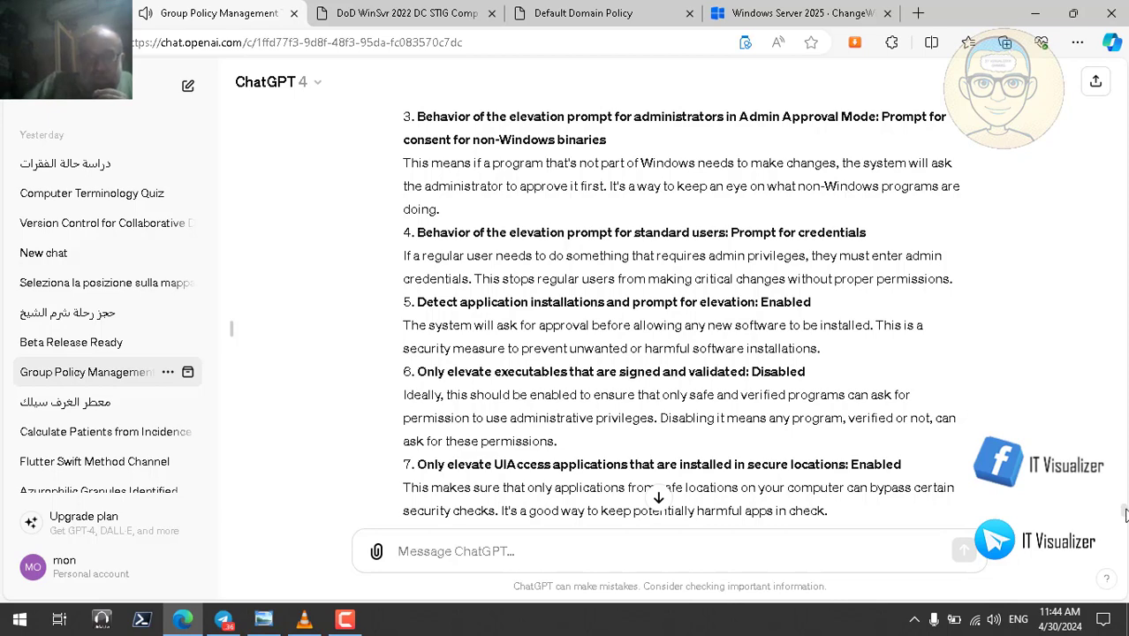
scroll(1124, 516, "down", 2)
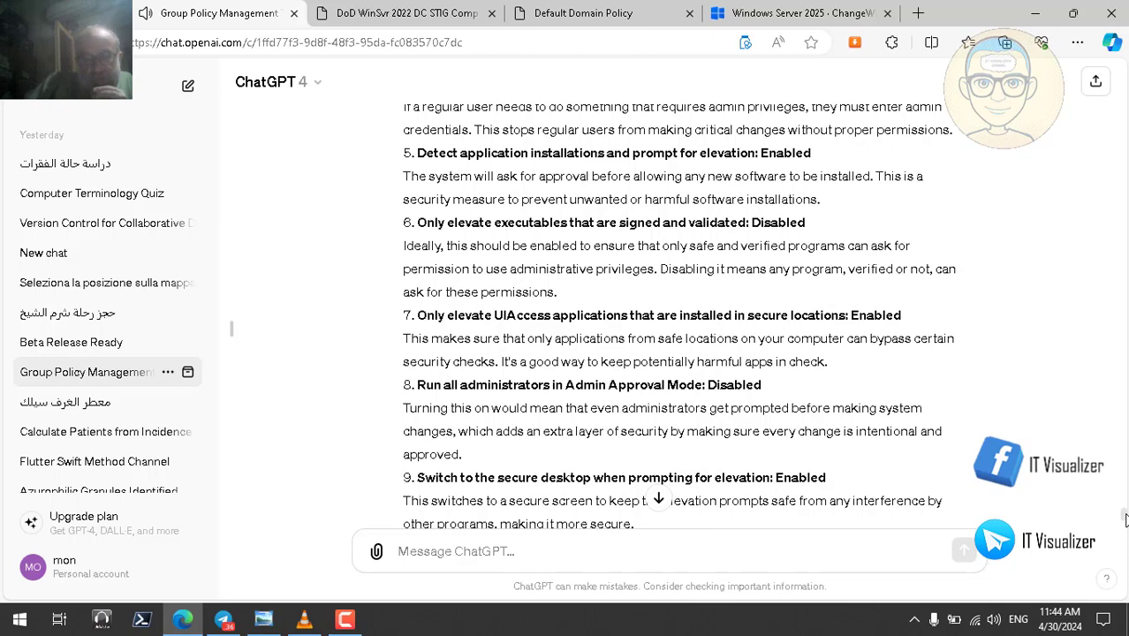
scroll(1125, 520, "down", 3)
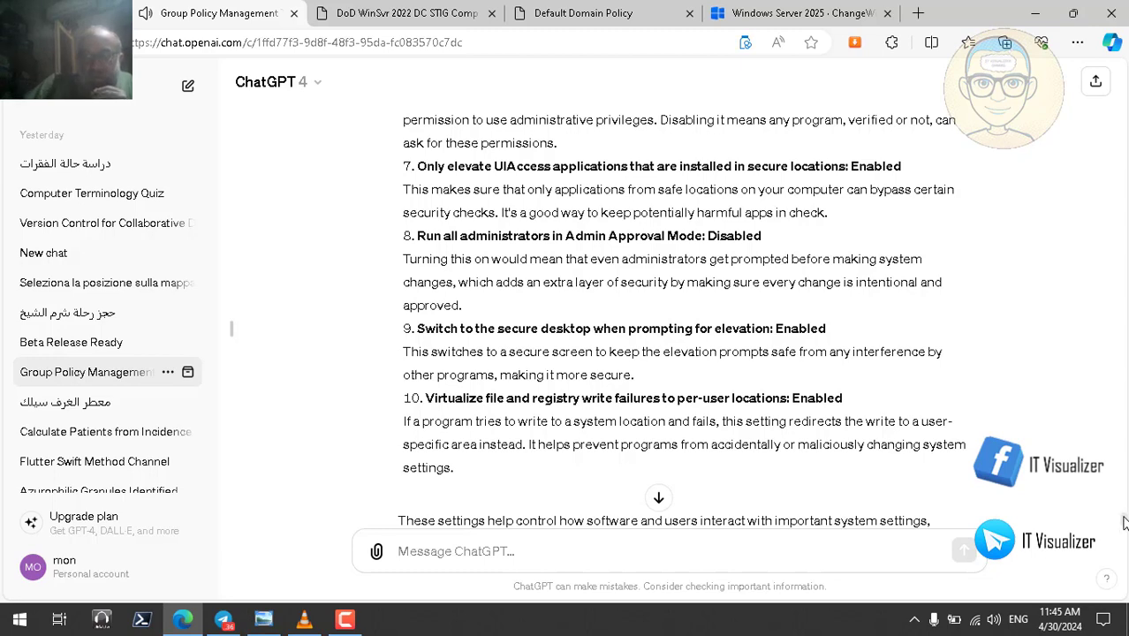
scroll(1124, 523, "down", 1)
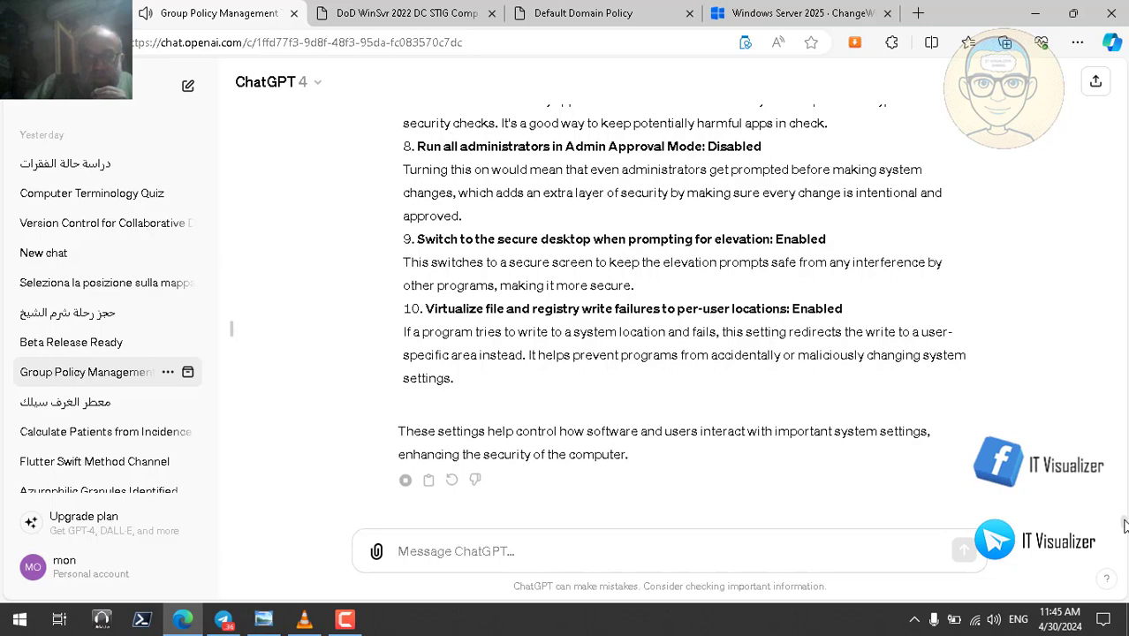
scroll(1123, 523, "up", 4)
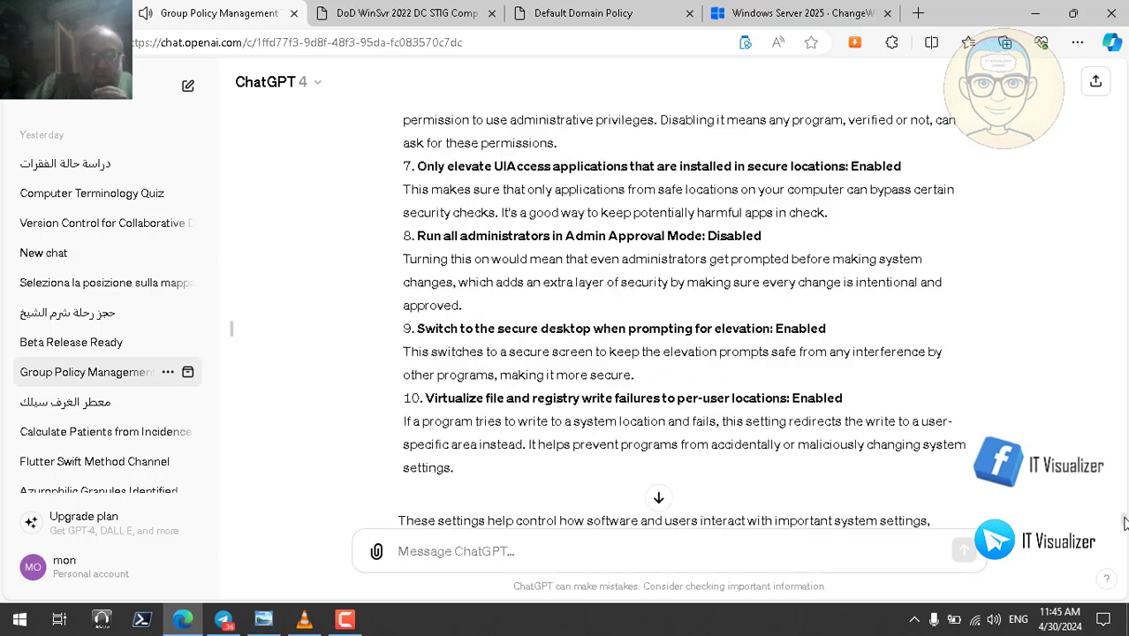
scroll(1124, 514, "up", 1)
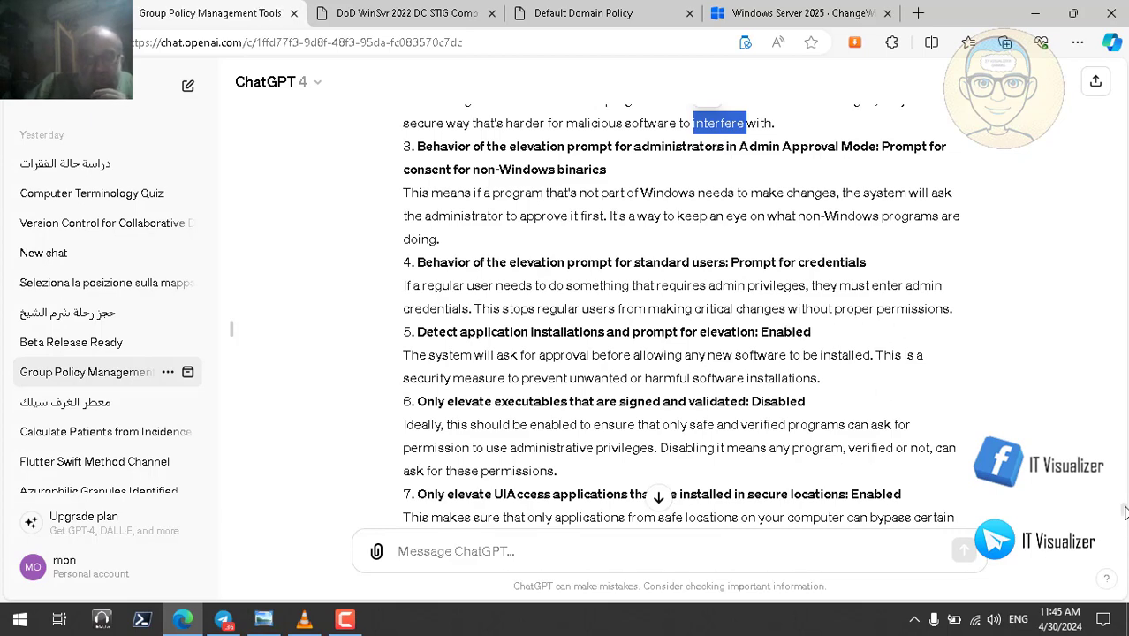
scroll(1124, 522, "up", 2)
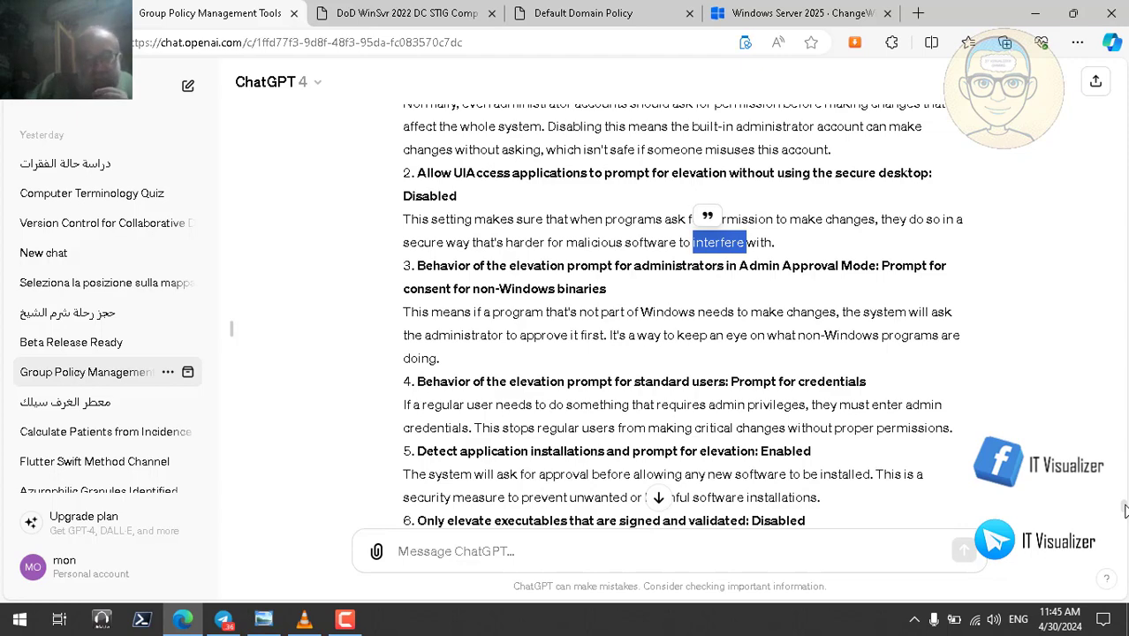
scroll(1124, 508, "up", 3)
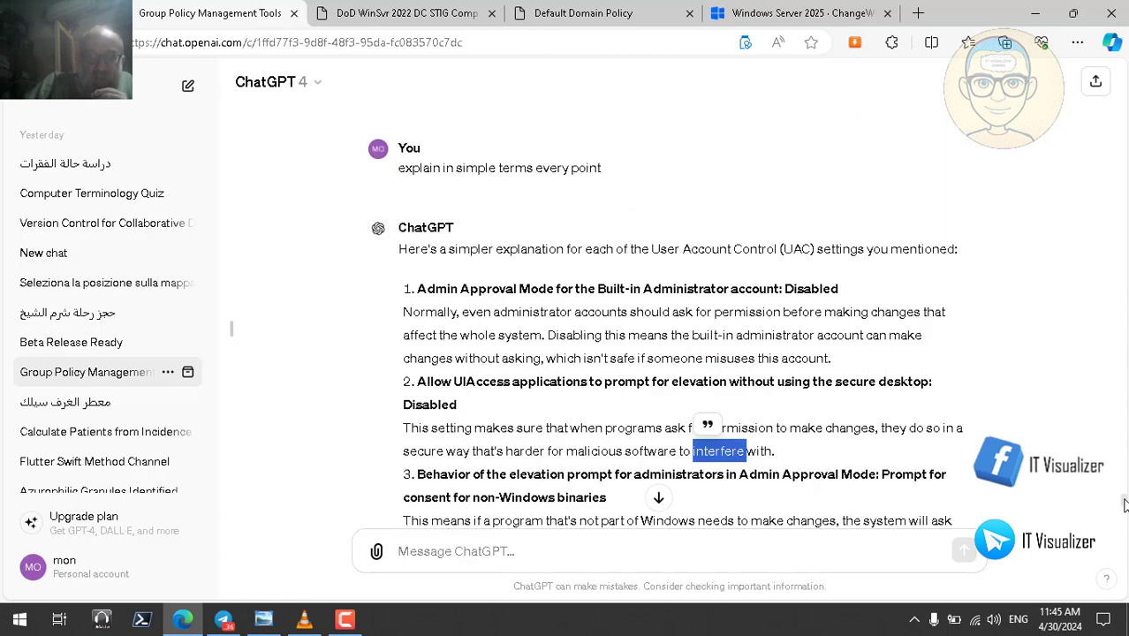
triple_click(818, 286)
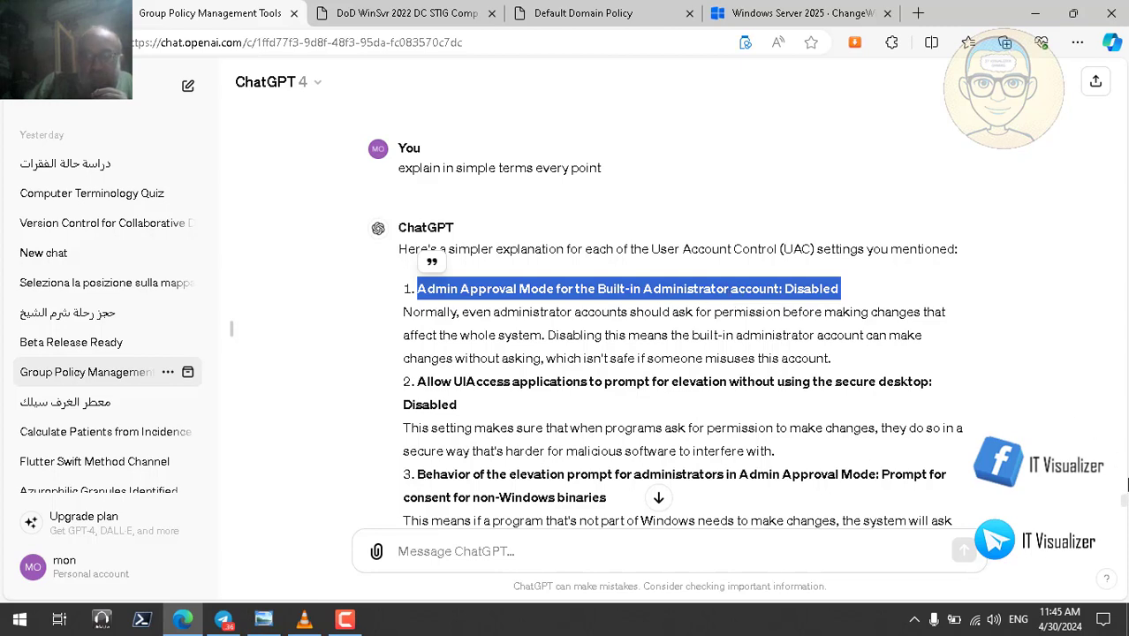
scroll(1125, 506, "down", 1)
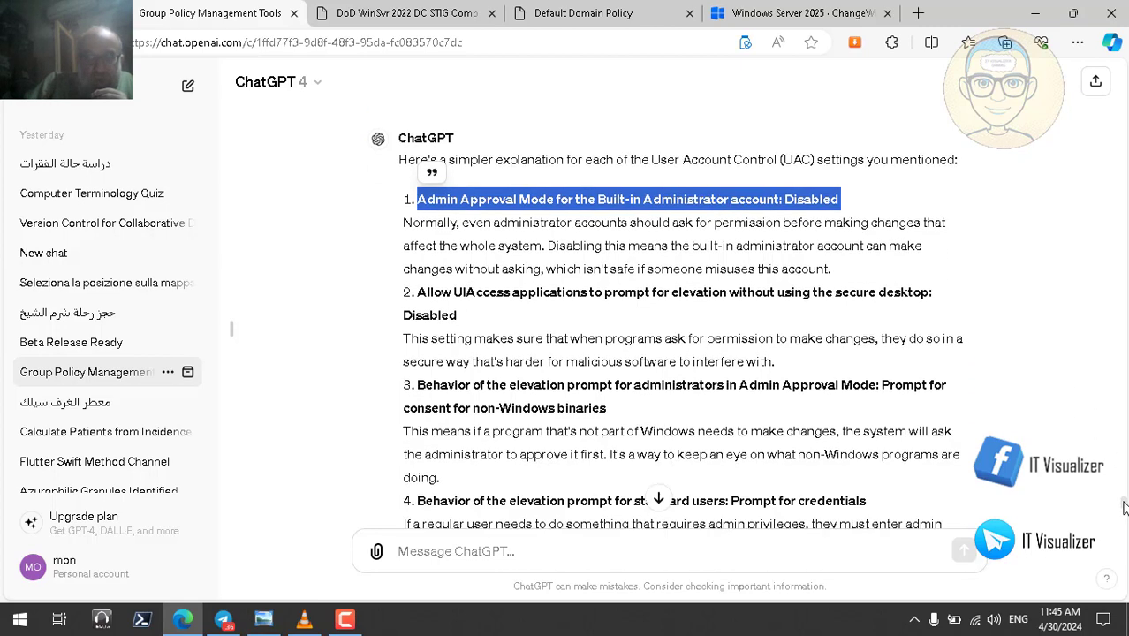
left_click_drag(1125, 502, 1125, 503)
scroll(1124, 510, "down", 3)
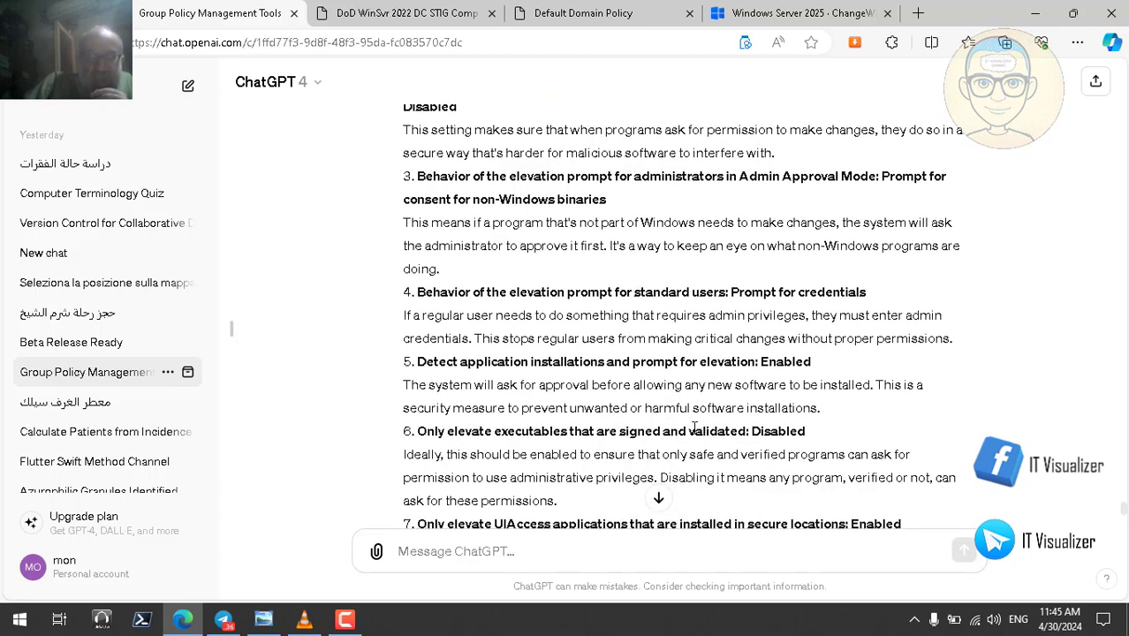
double_click(781, 430)
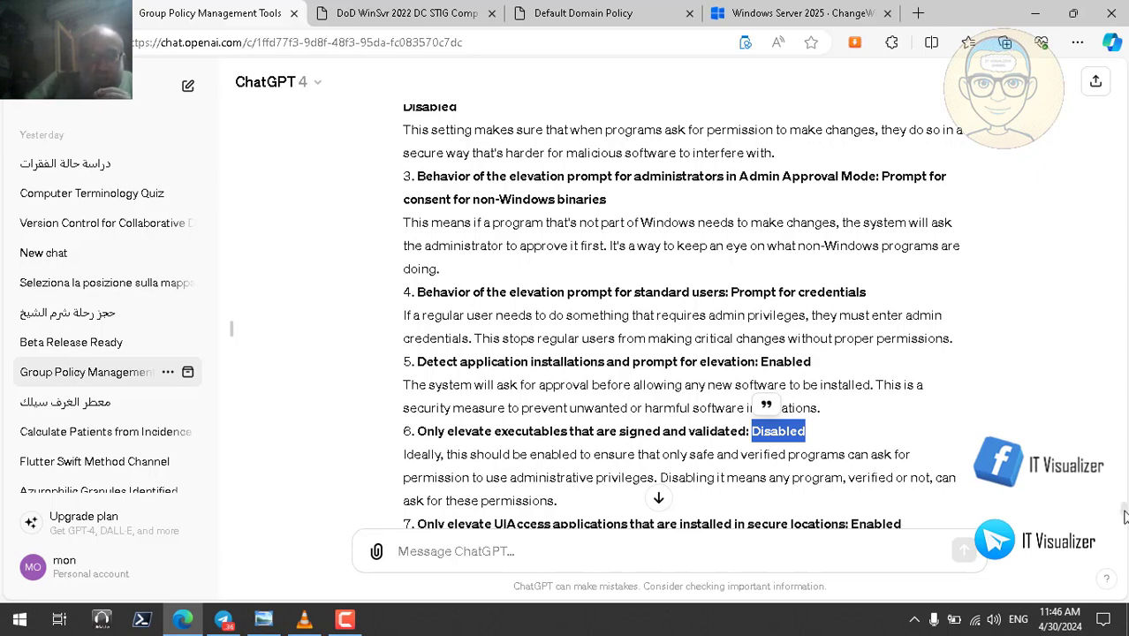
scroll(1124, 516, "down", 5)
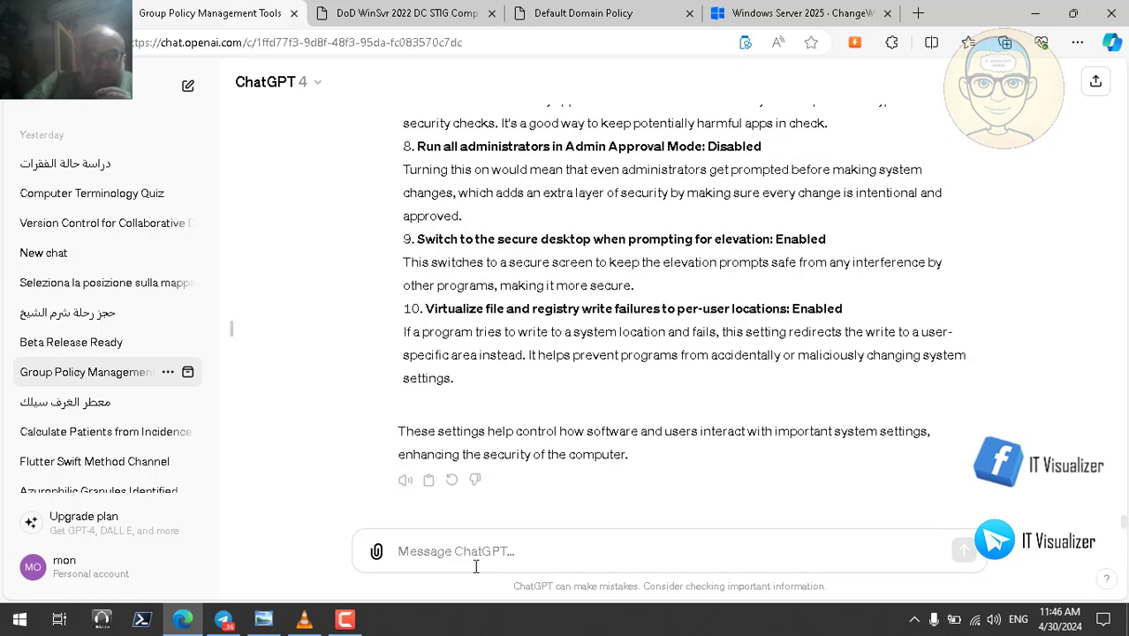
- Draft a note that antivirus programs, especially McAfee, caused problems, so UAC options 1 and 6 were disabled
left_click(459, 555)
type("i ha")
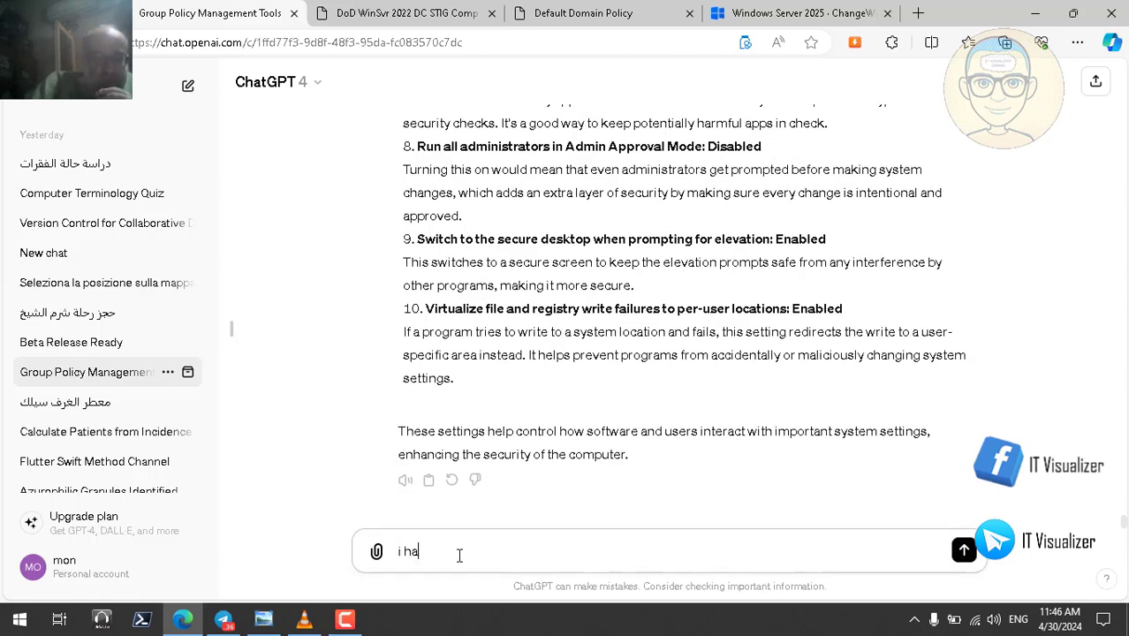
type("ve a p")
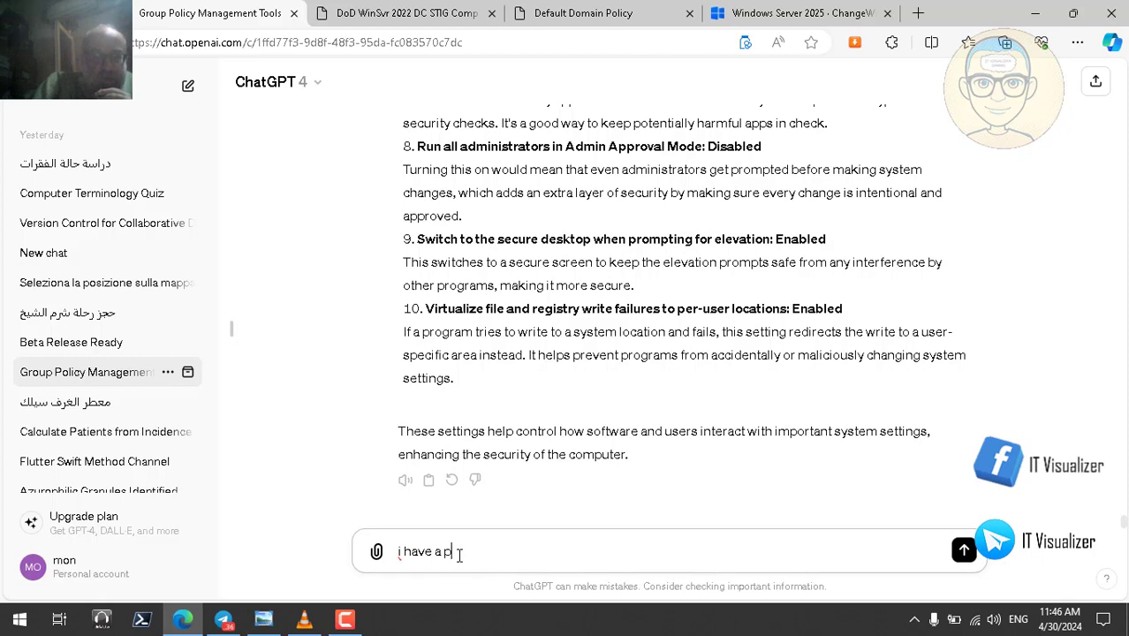
type("roblem with")
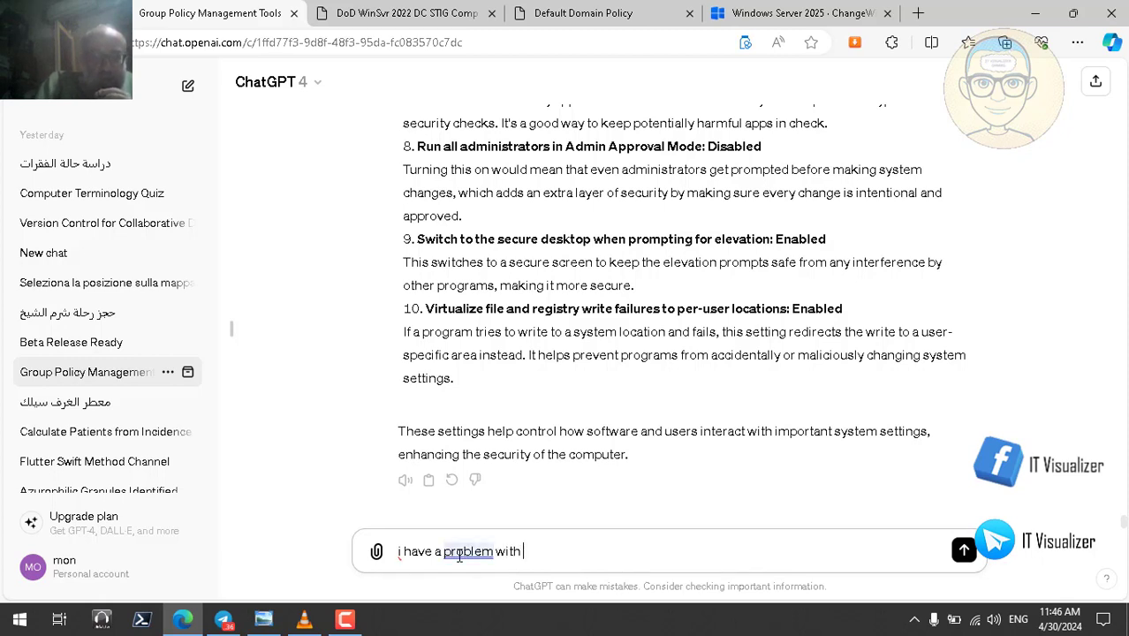
type(" some p")
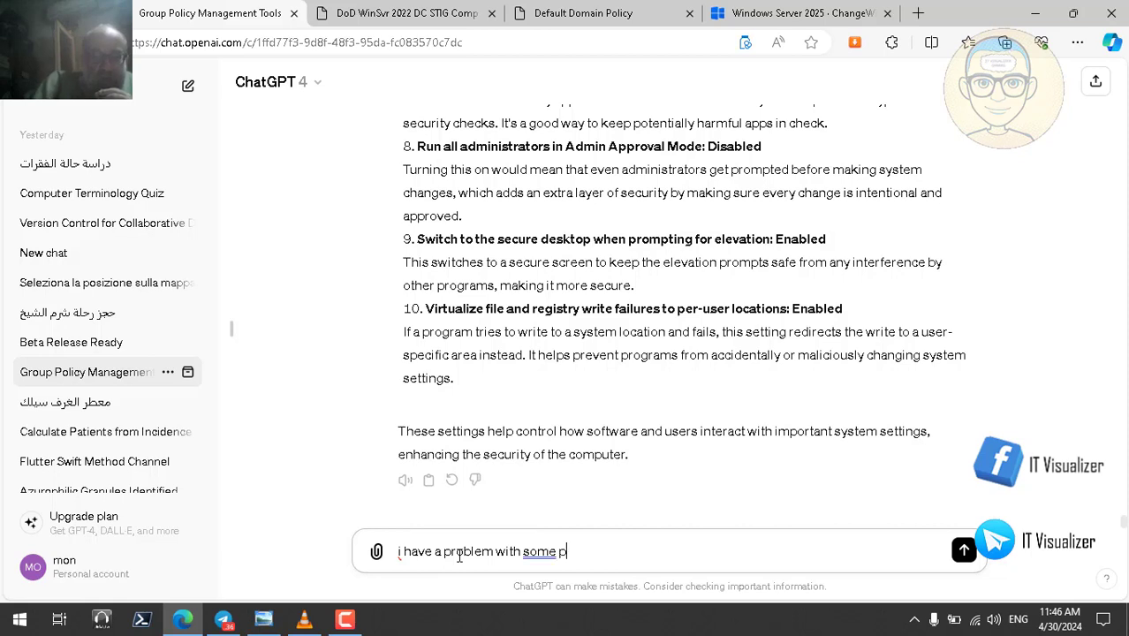
type("rograms like anti")
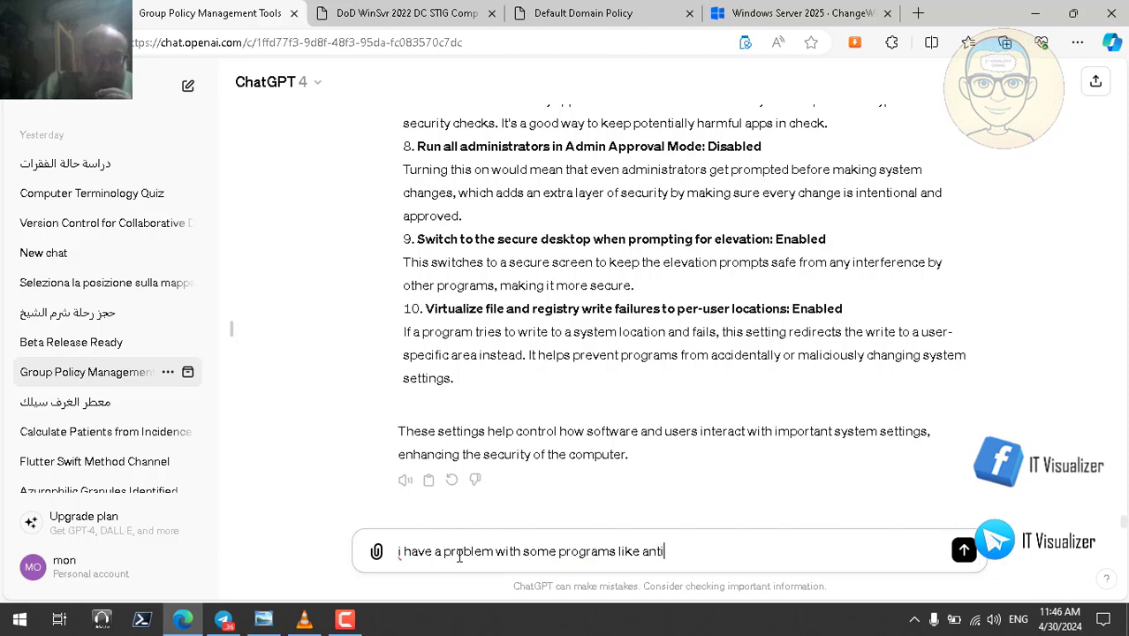
type("virus p")
type("rograms ")
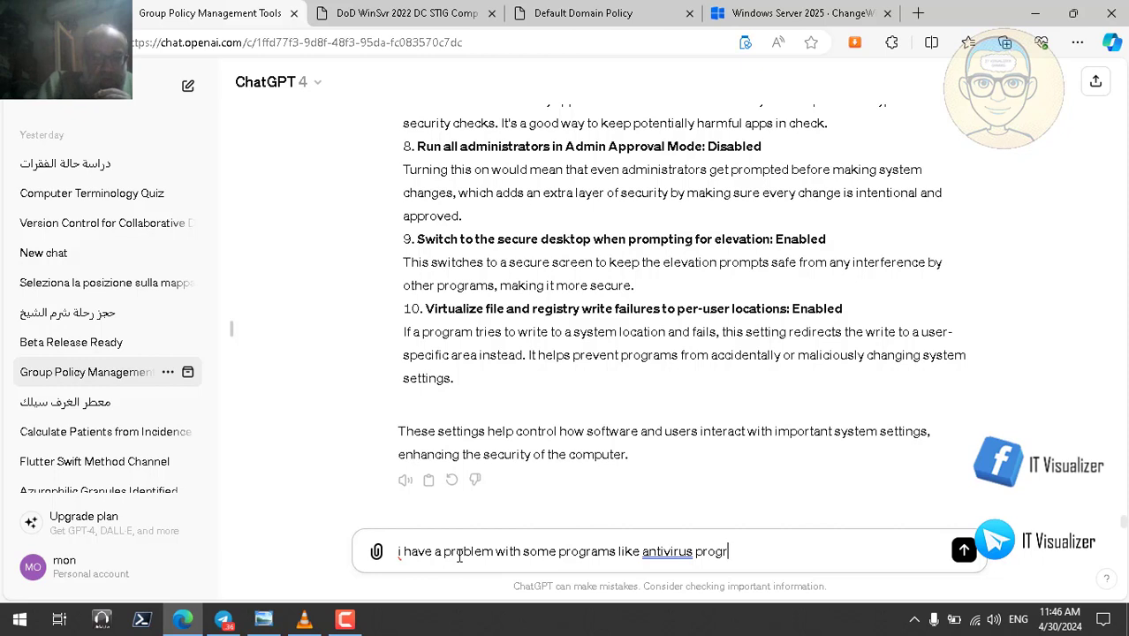
type("s")
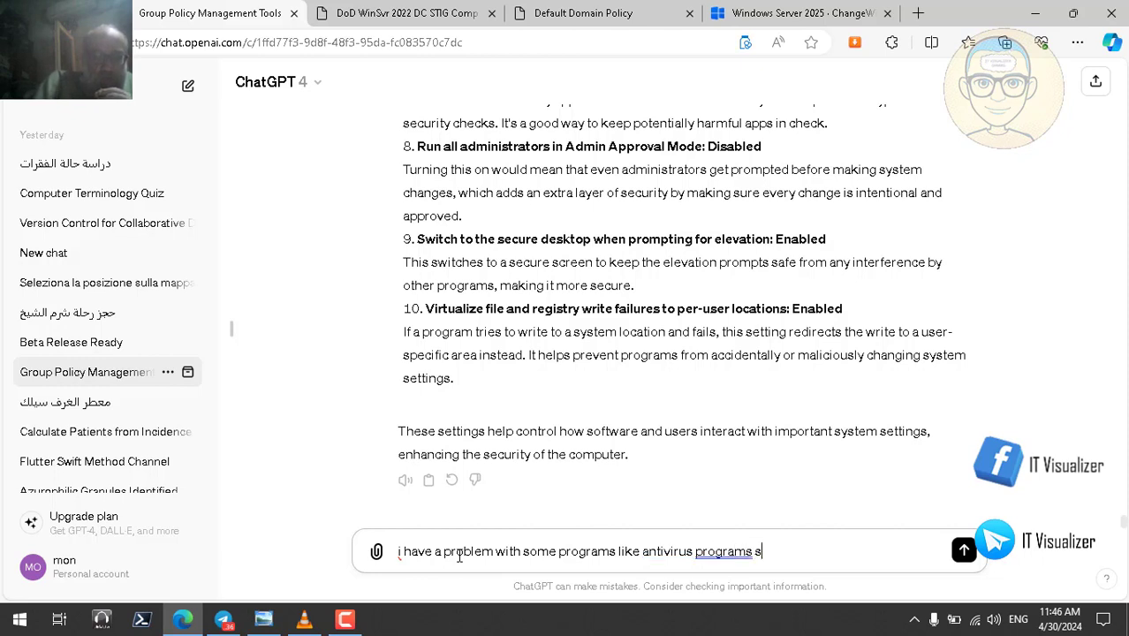
type("o i h")
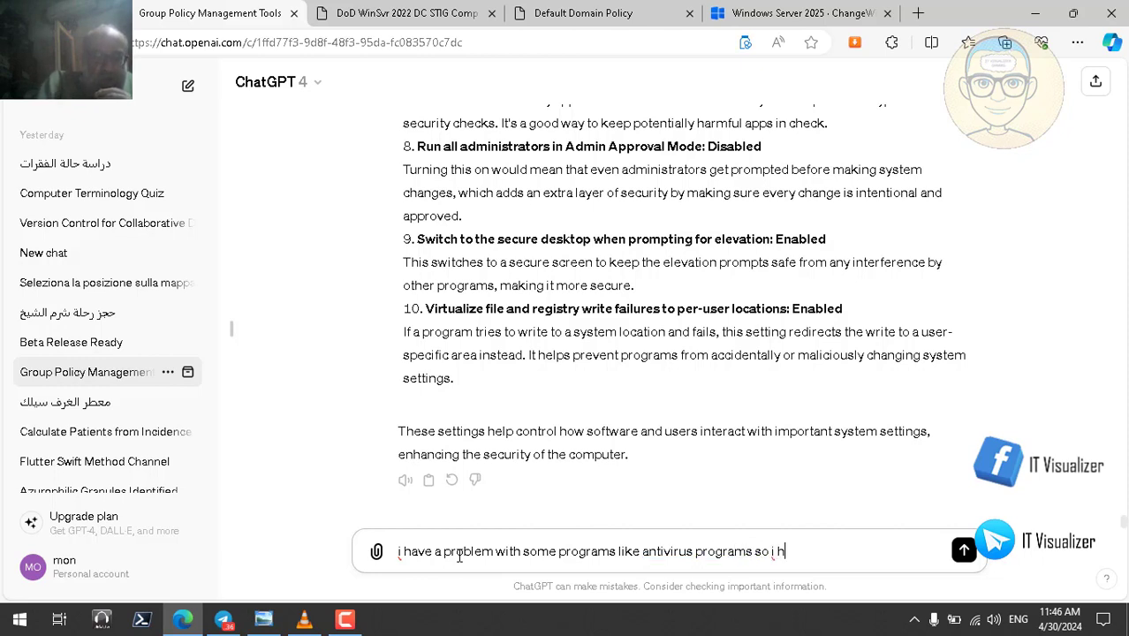
type("ave disabled op")
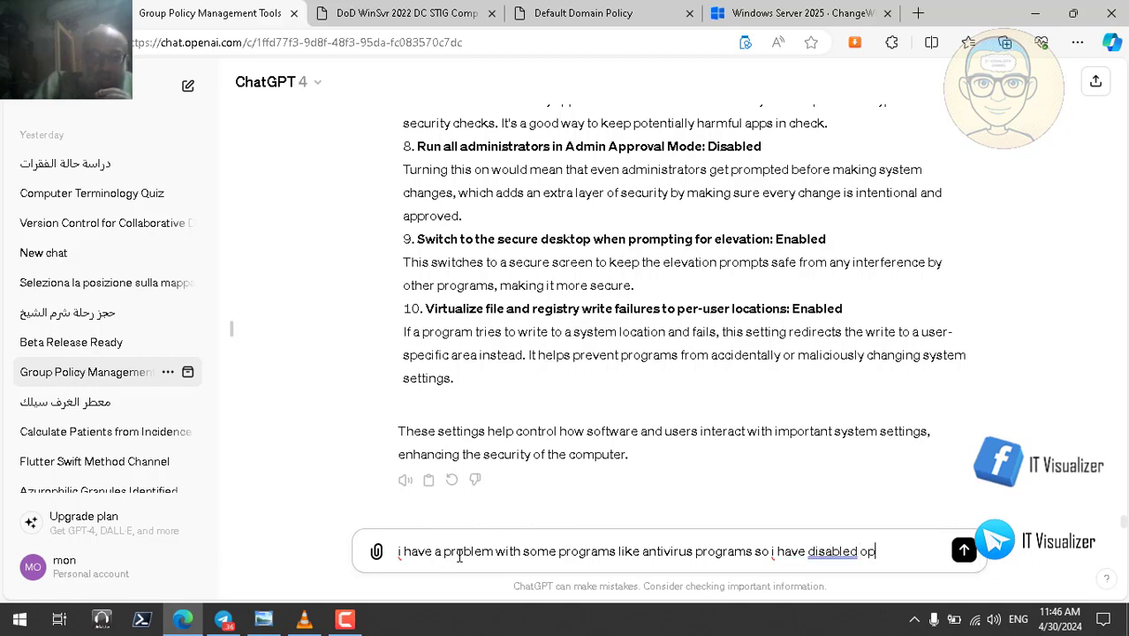
type("tion 1 ")
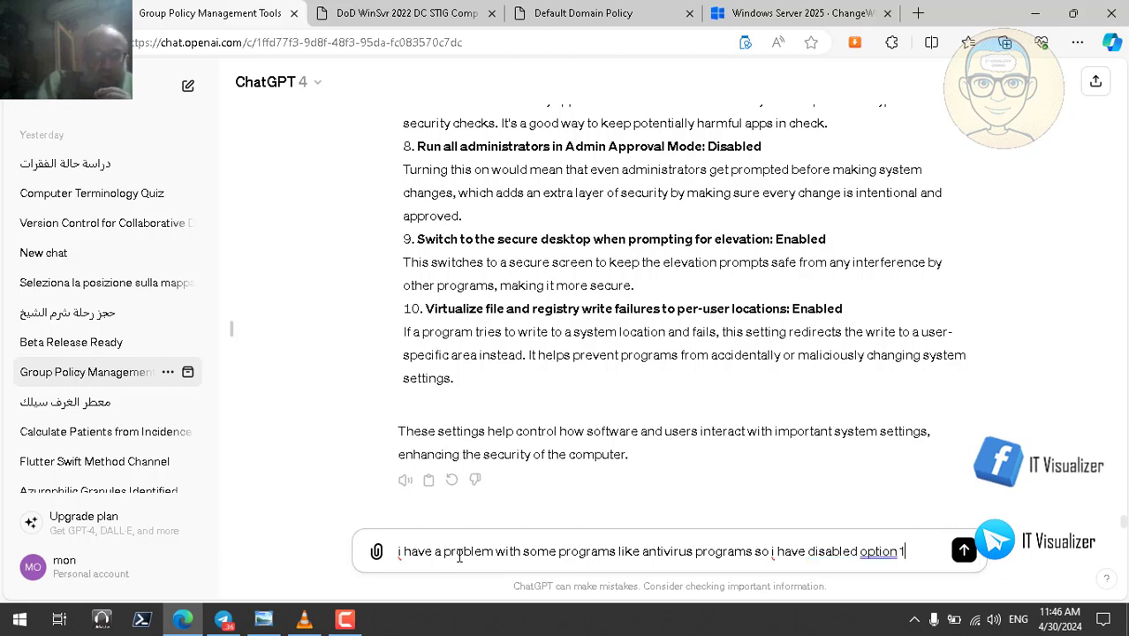
type("and 6")
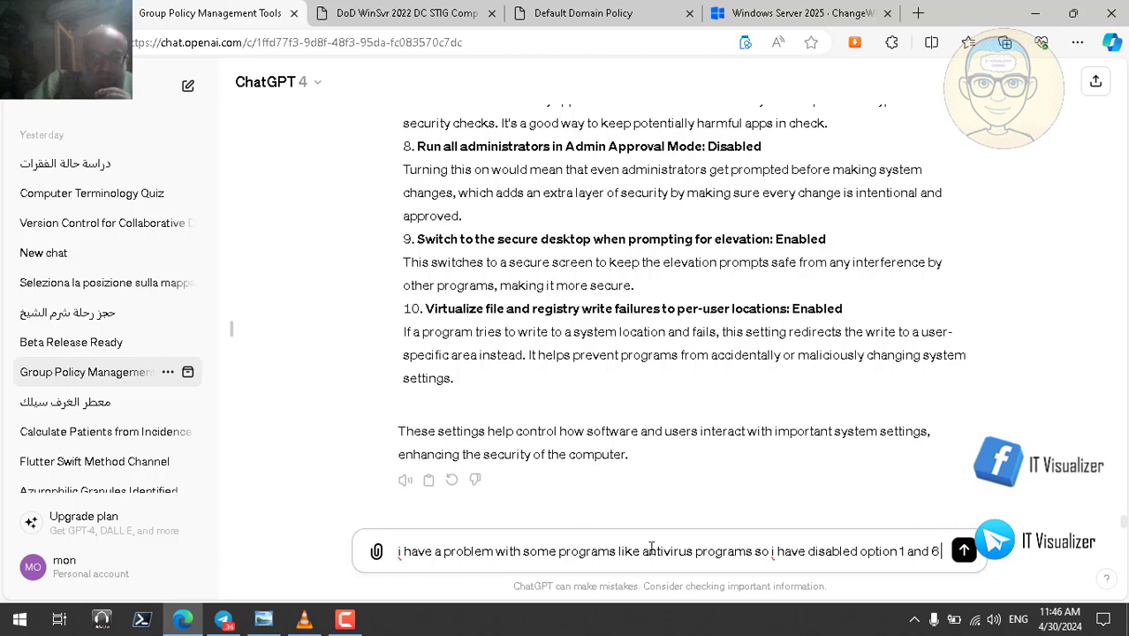
left_click(756, 550)
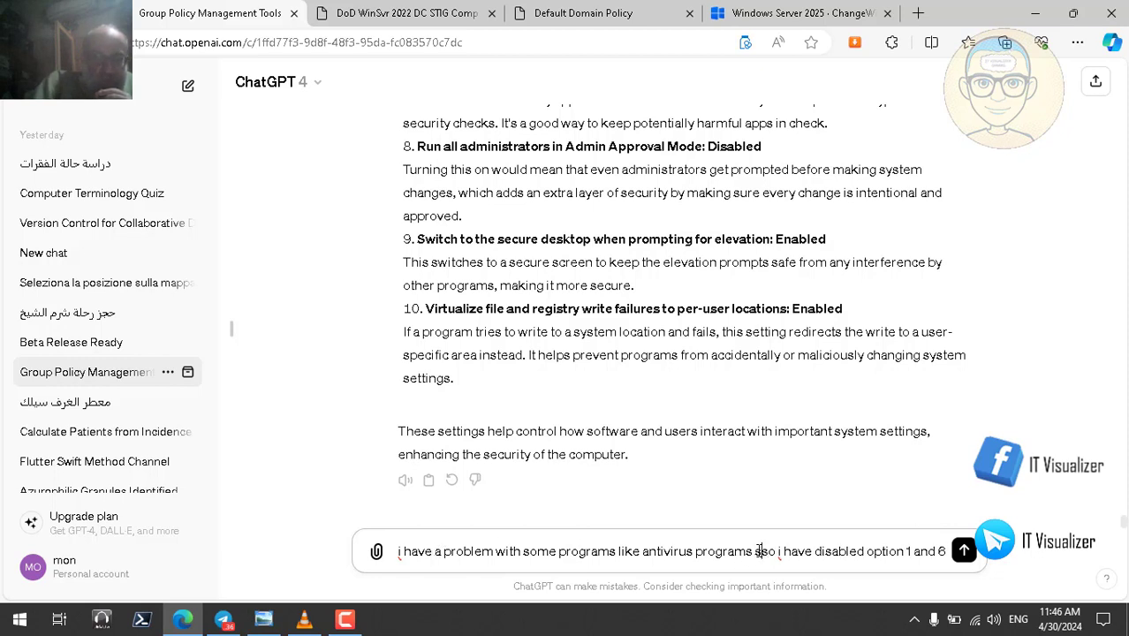
type("specially ")
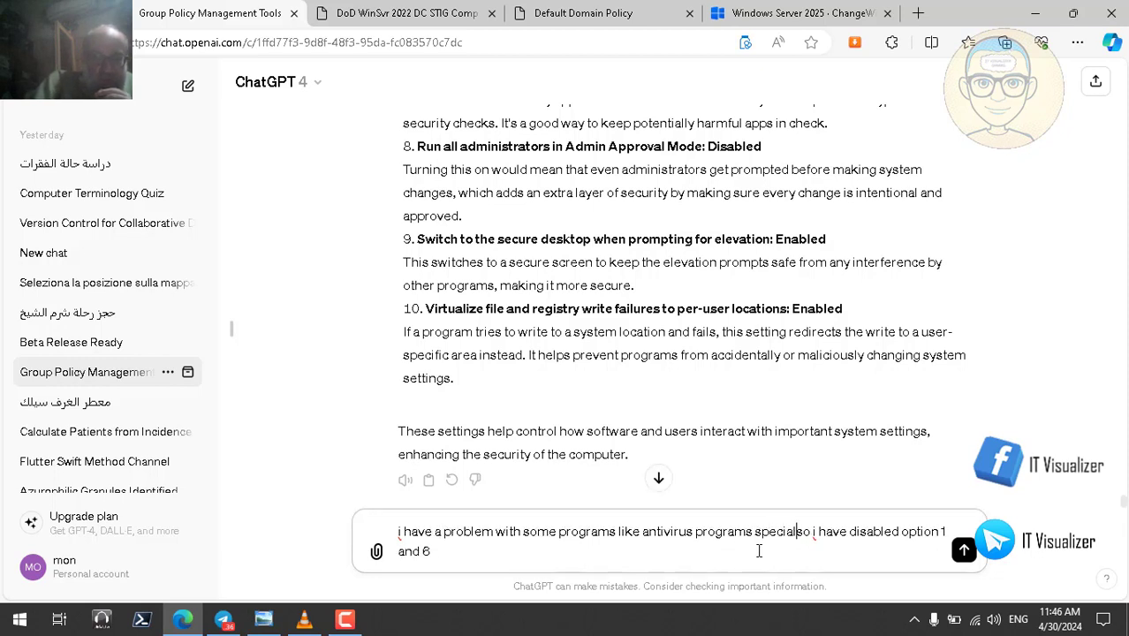
type("macfee")
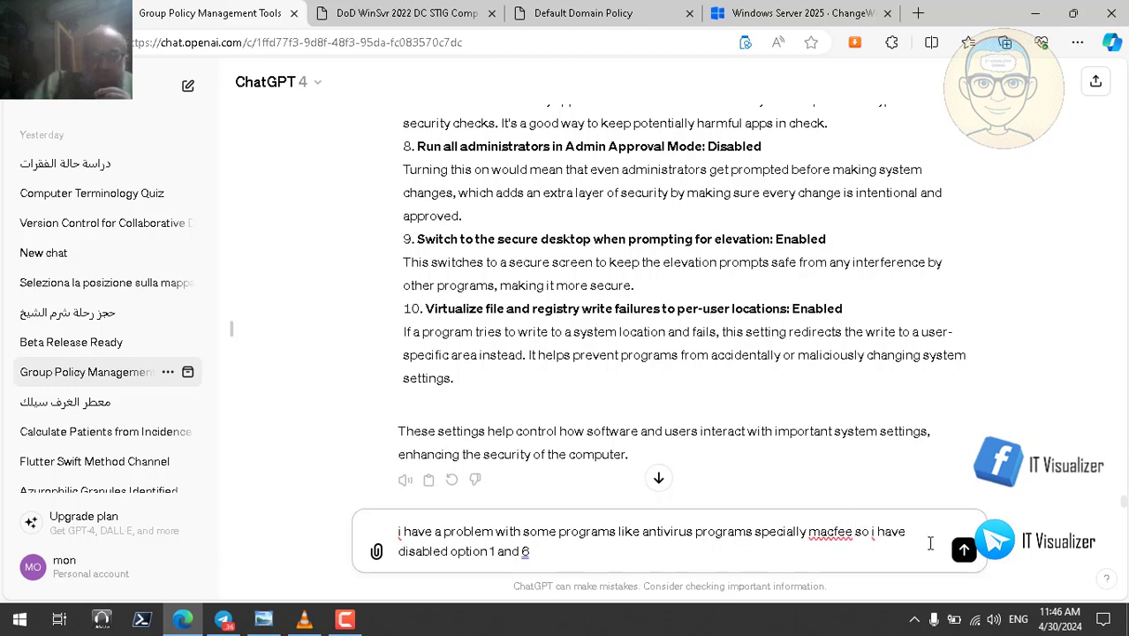
- Send the McAfee note and review ChatGPT's reply on the risks of disabling those two settings
left_click(963, 550)
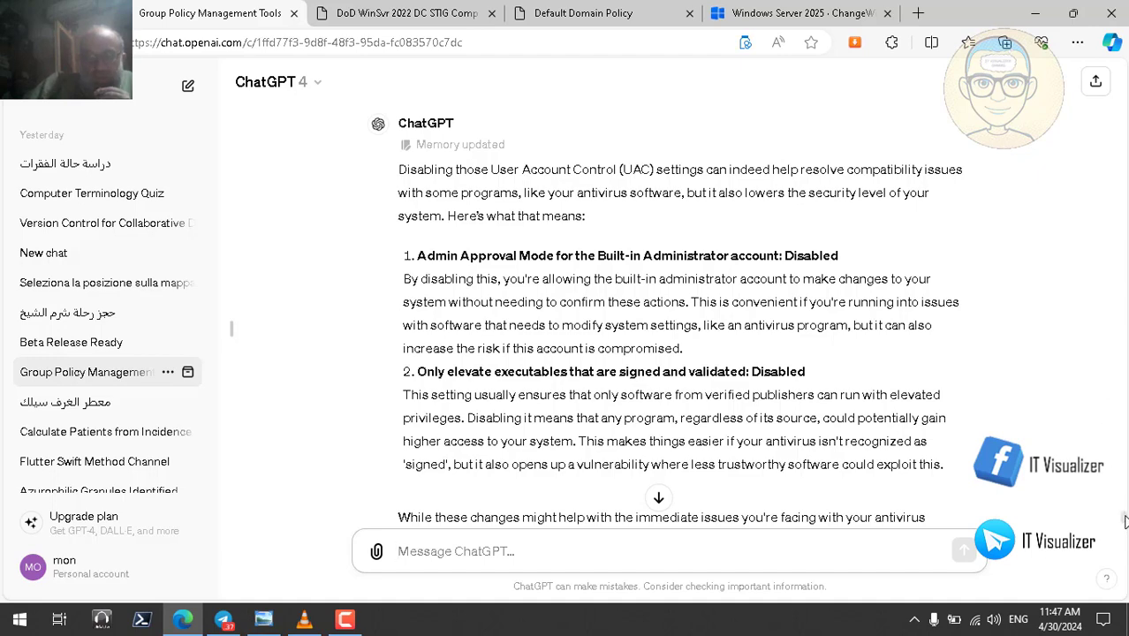
scroll(1125, 524, "down", 2)
scroll(1125, 524, "down", 1)
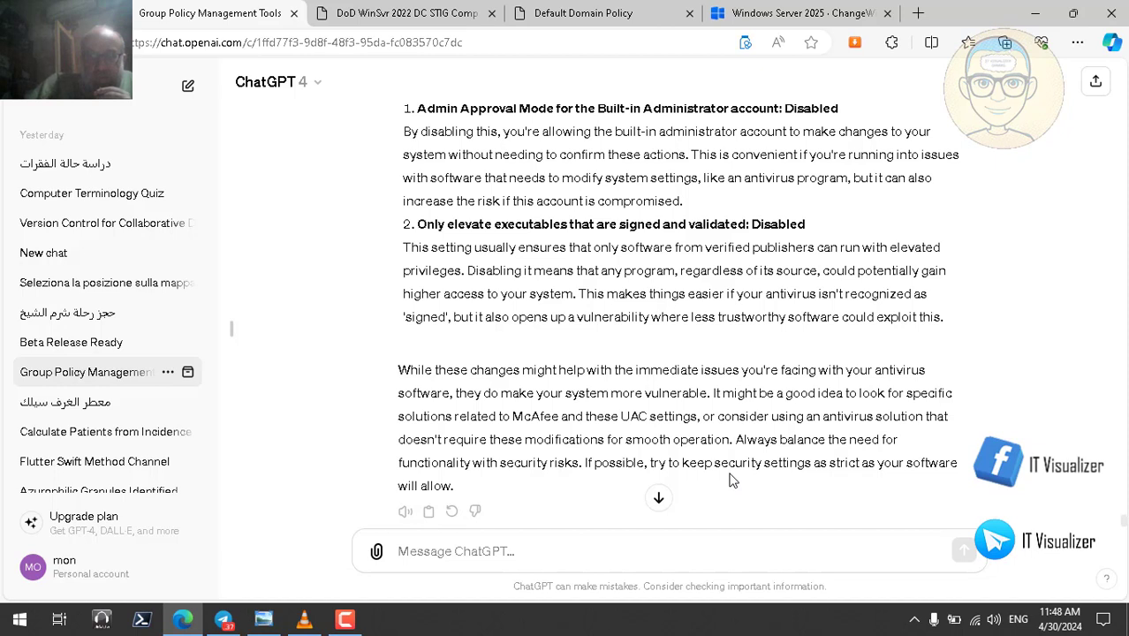
left_click(583, 549)
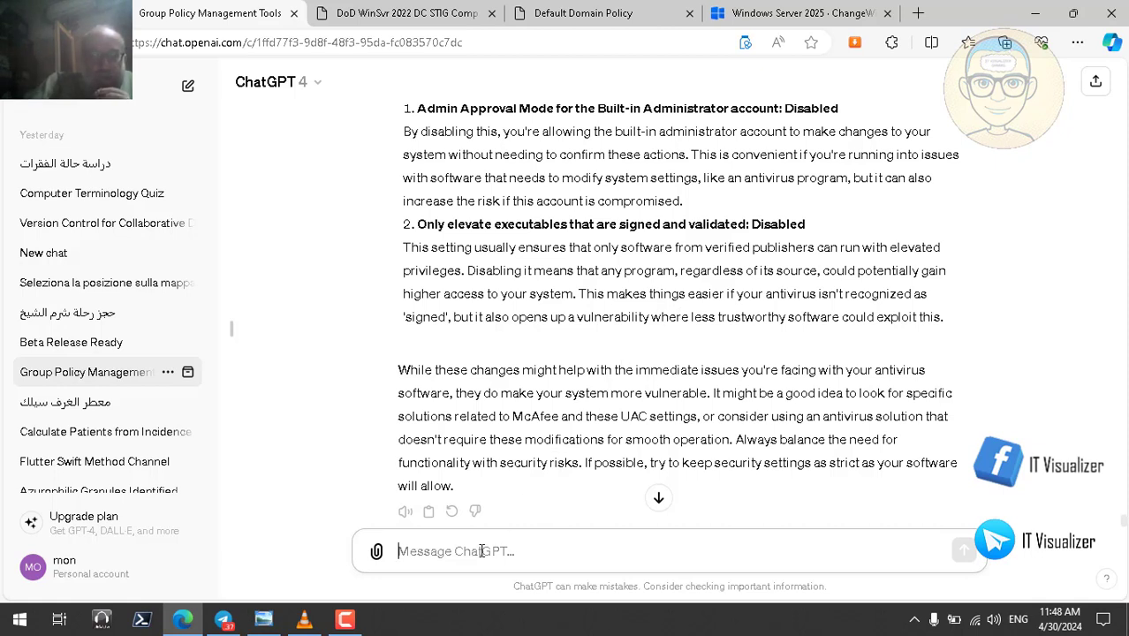
- Ask ChatGPT for recent opinions from famous IT professionals on using UAC in real life and its problems
type("give ")
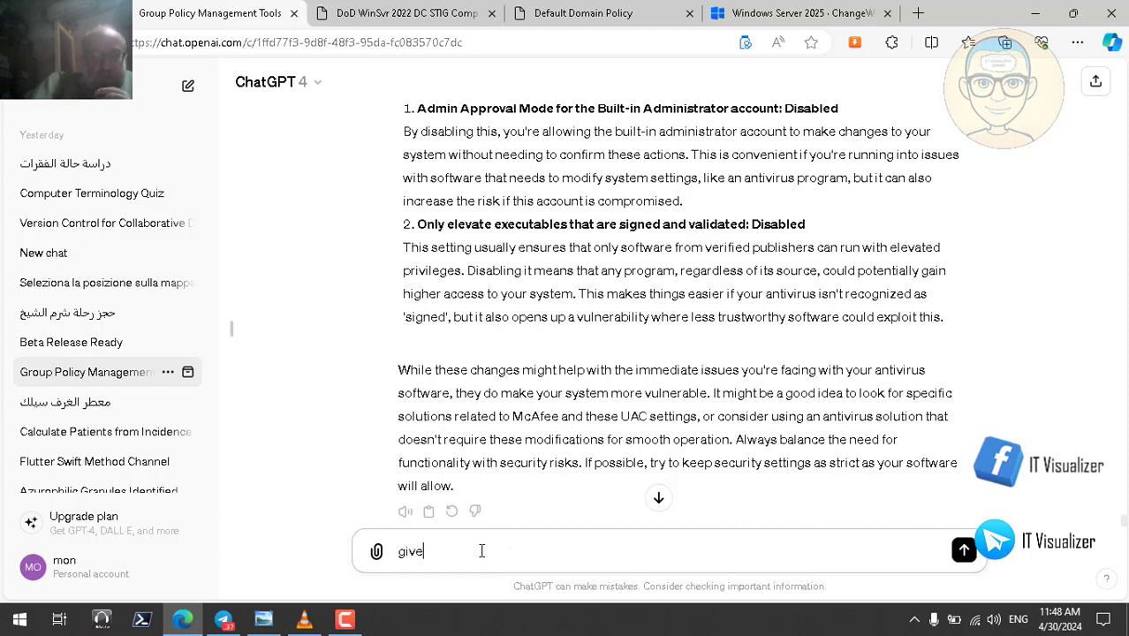
type("me a smma")
key("BackSpace")
key("BackSpace")
key("BackSpace")
key("BackSpace")
key("BackSpace")
type("s")
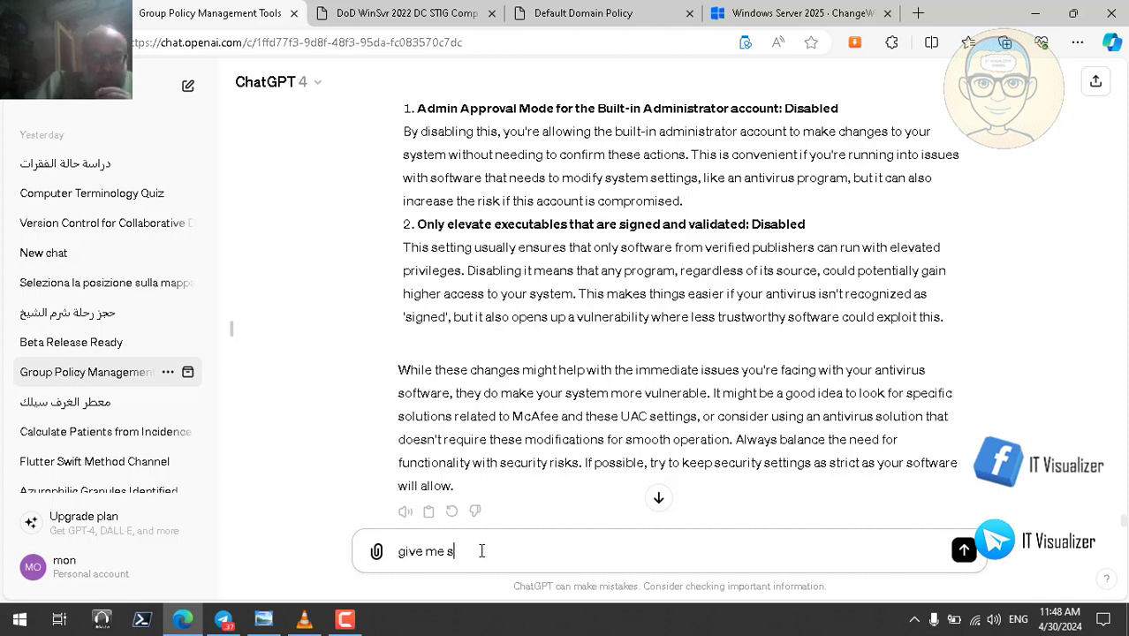
type("ome")
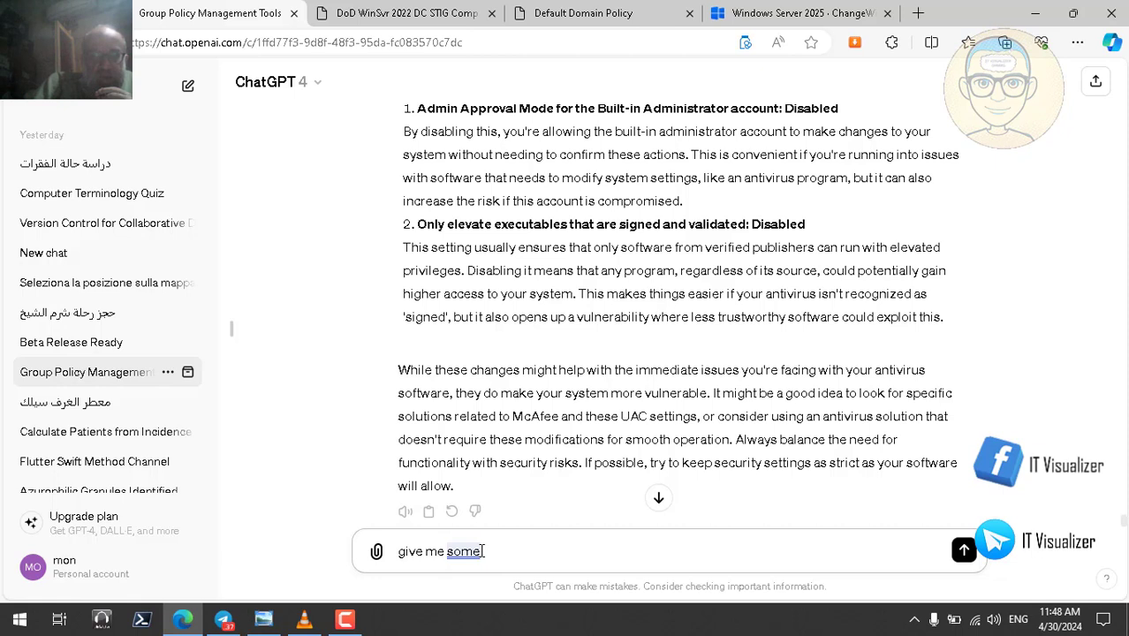
type("opinons fr")
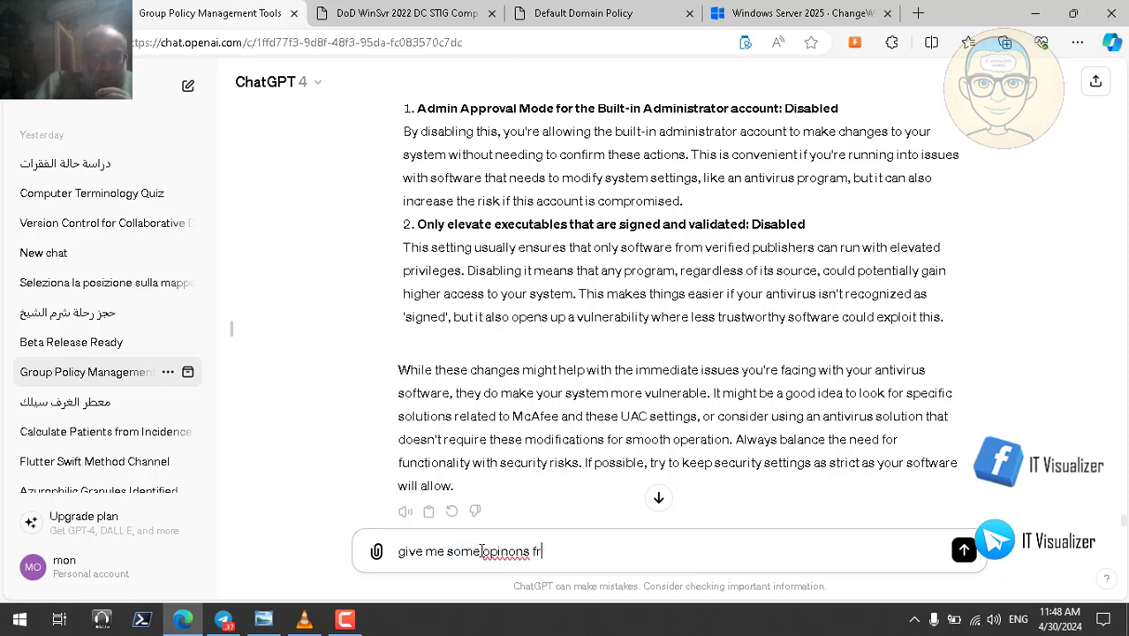
type("om famous i")
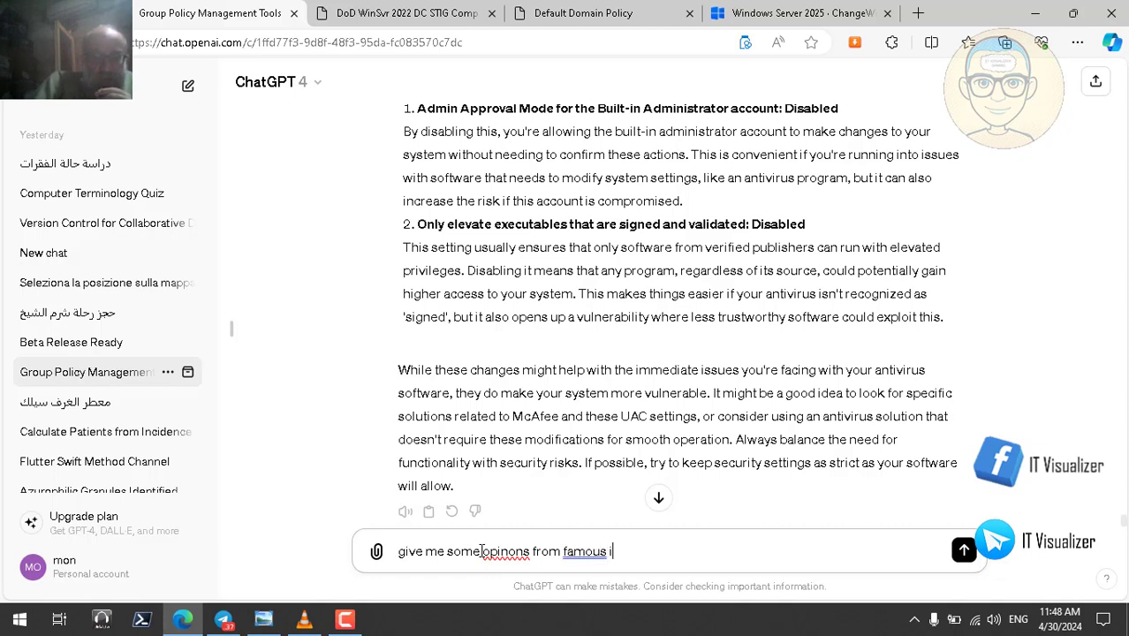
type("t professio")
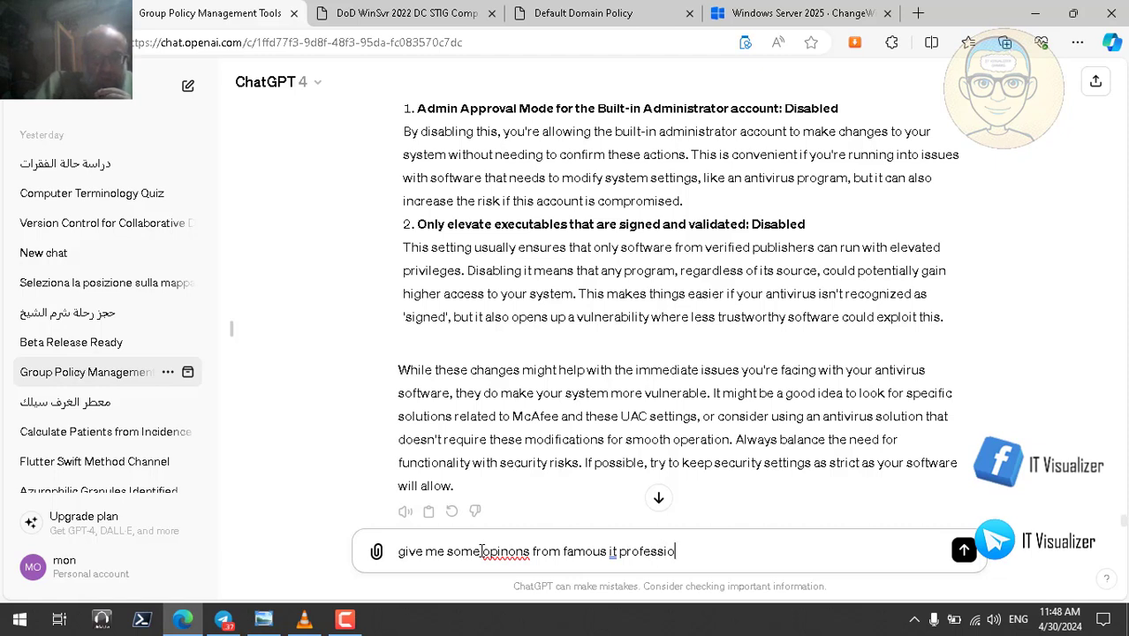
type("ns con")
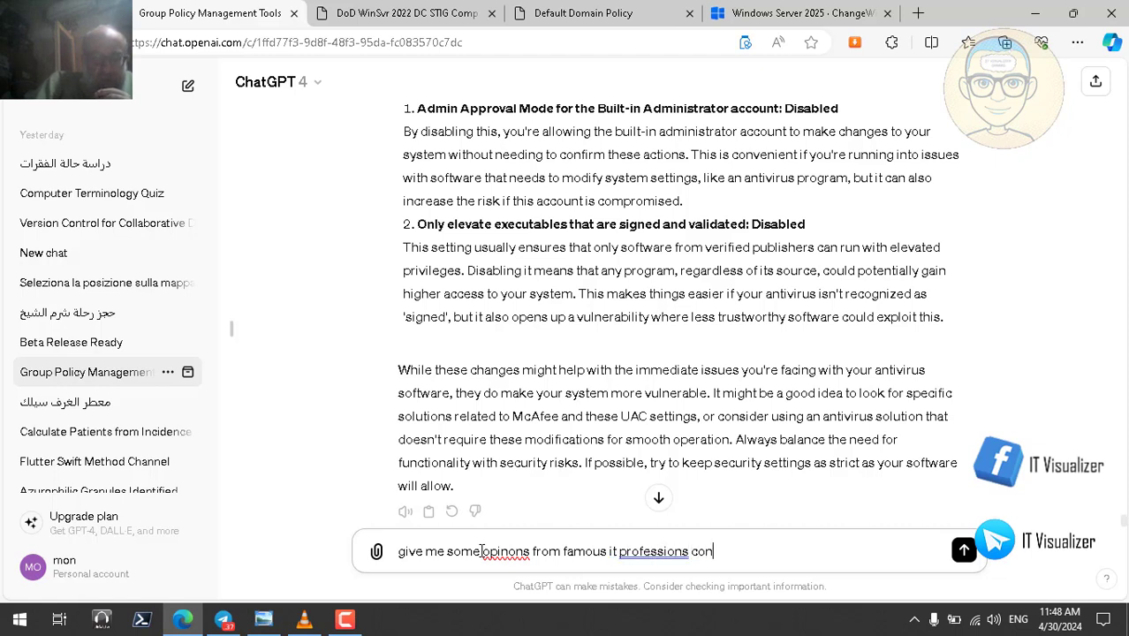
type("cerning using ")
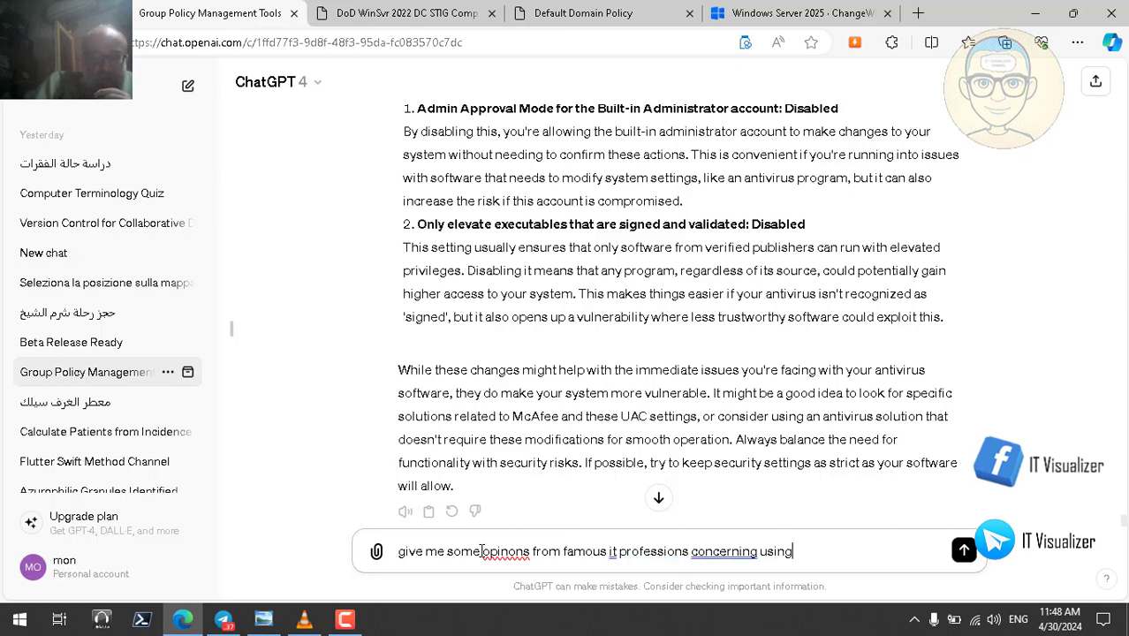
type("user")
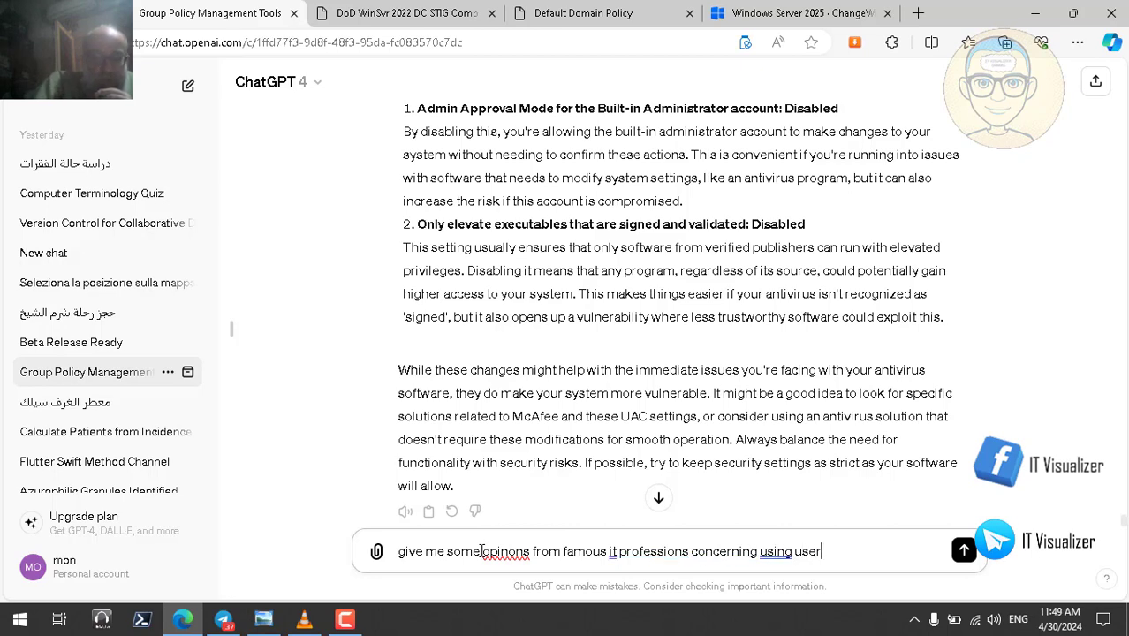
type(" account co")
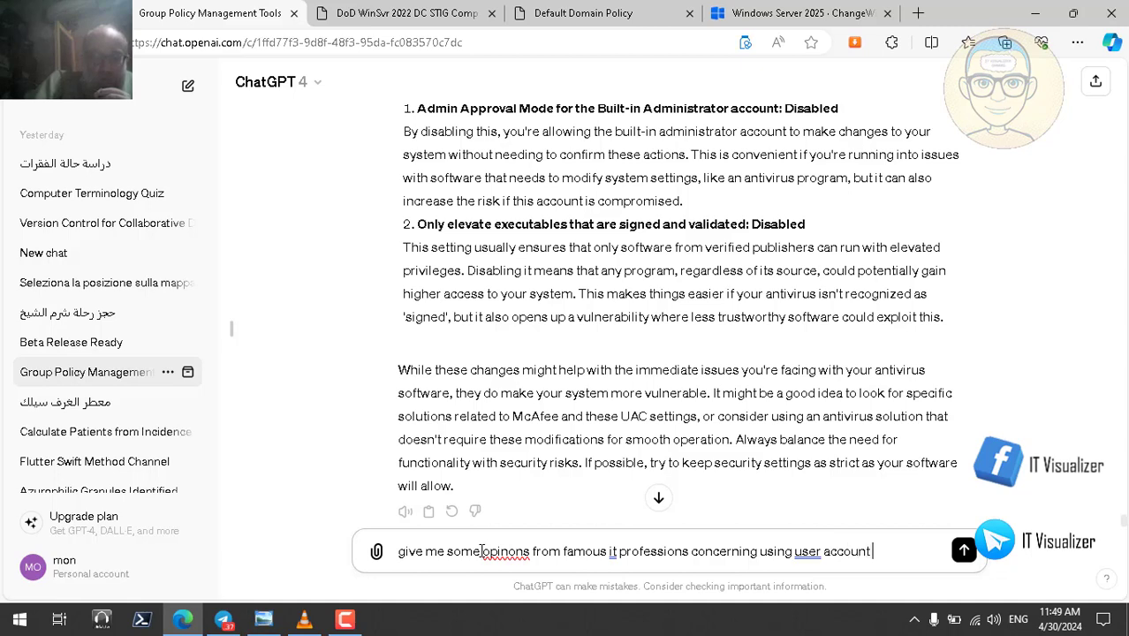
type("trol in real l")
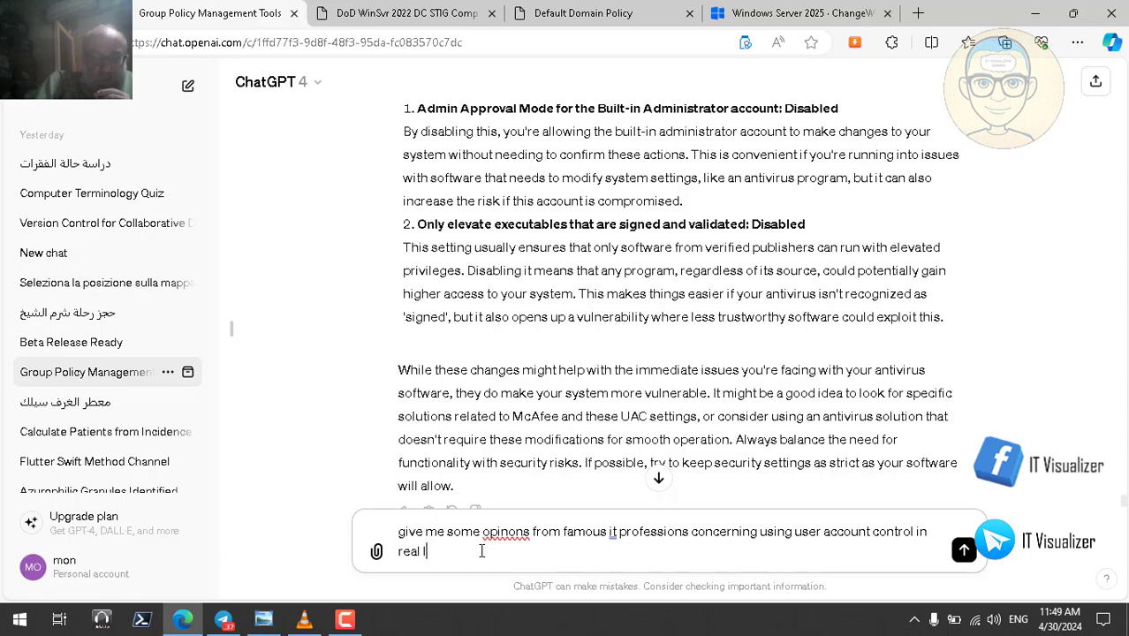
type("ife an")
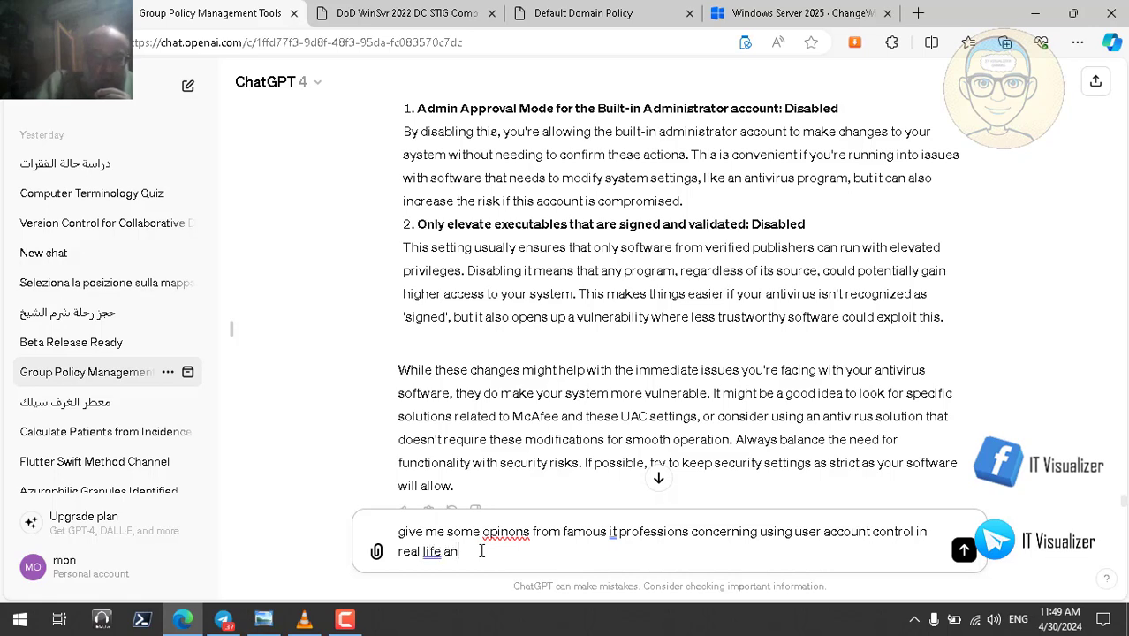
type("d the proble")
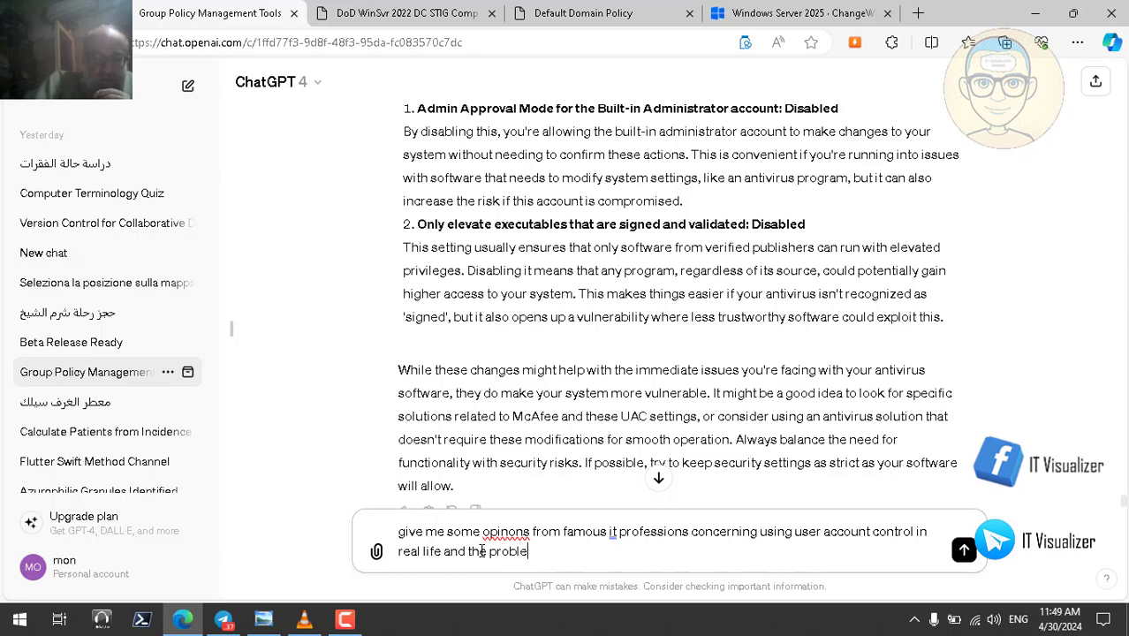
type("ms they ")
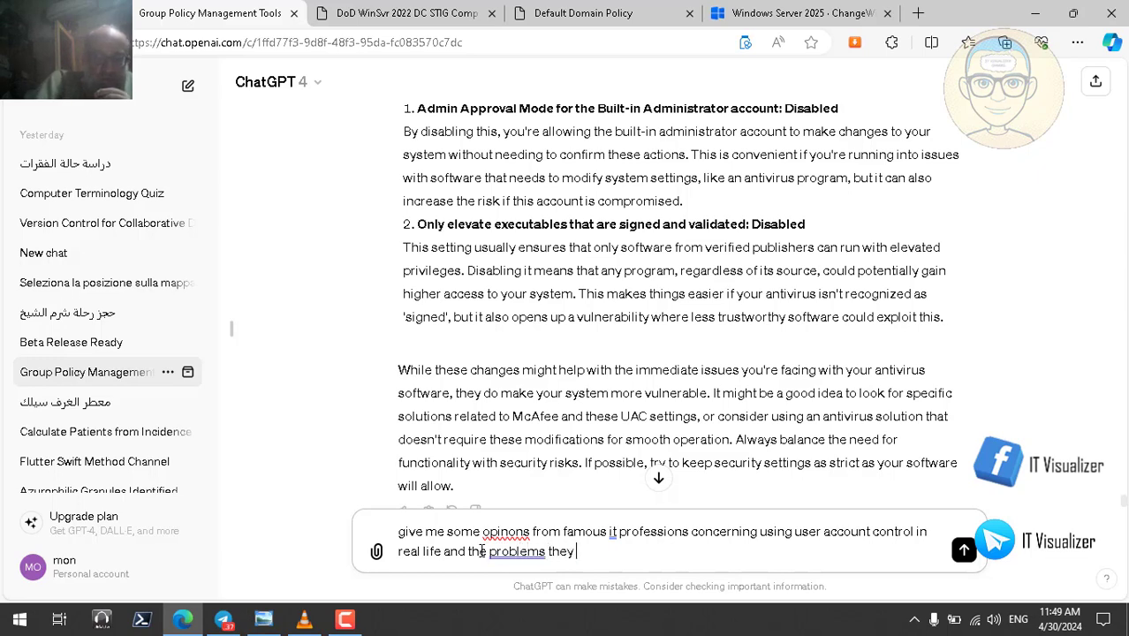
type("face m")
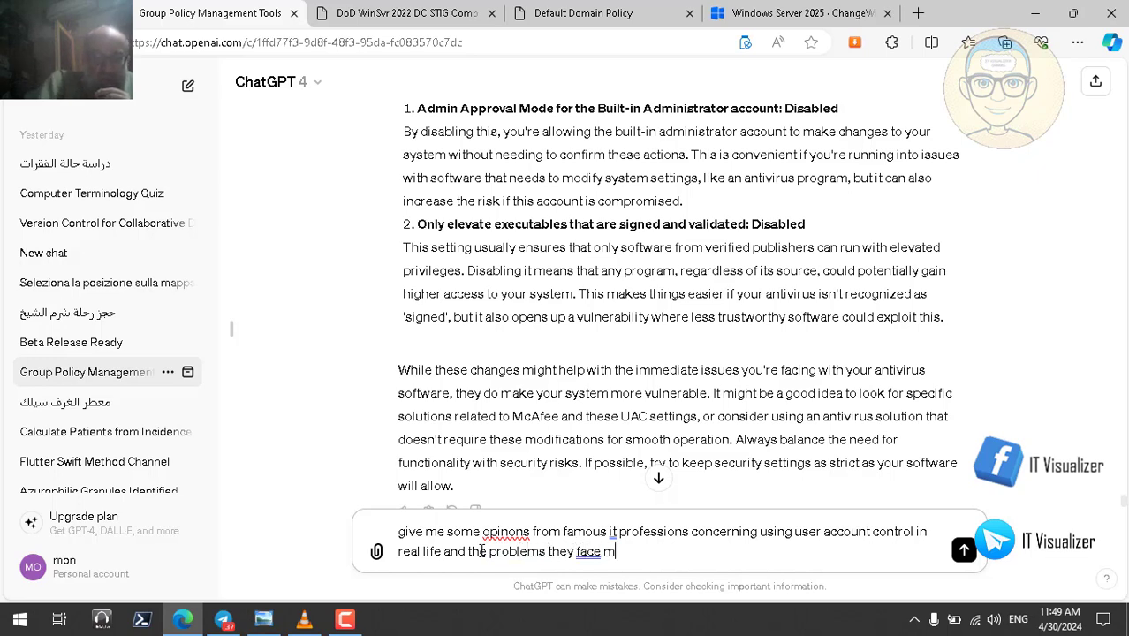
type("ake i")
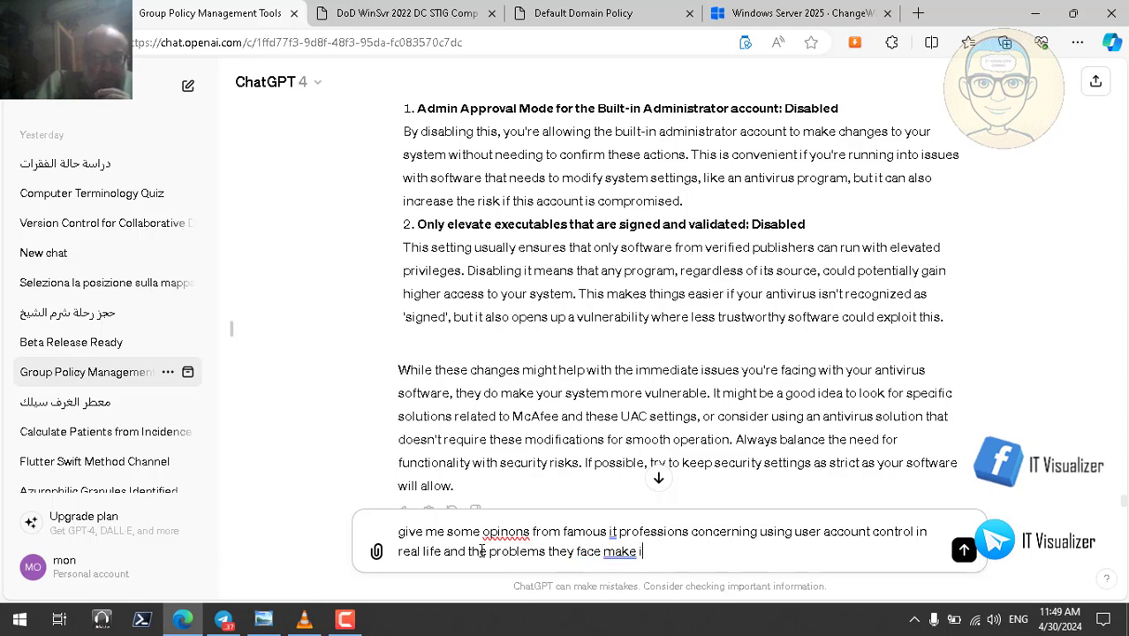
type("t recent")
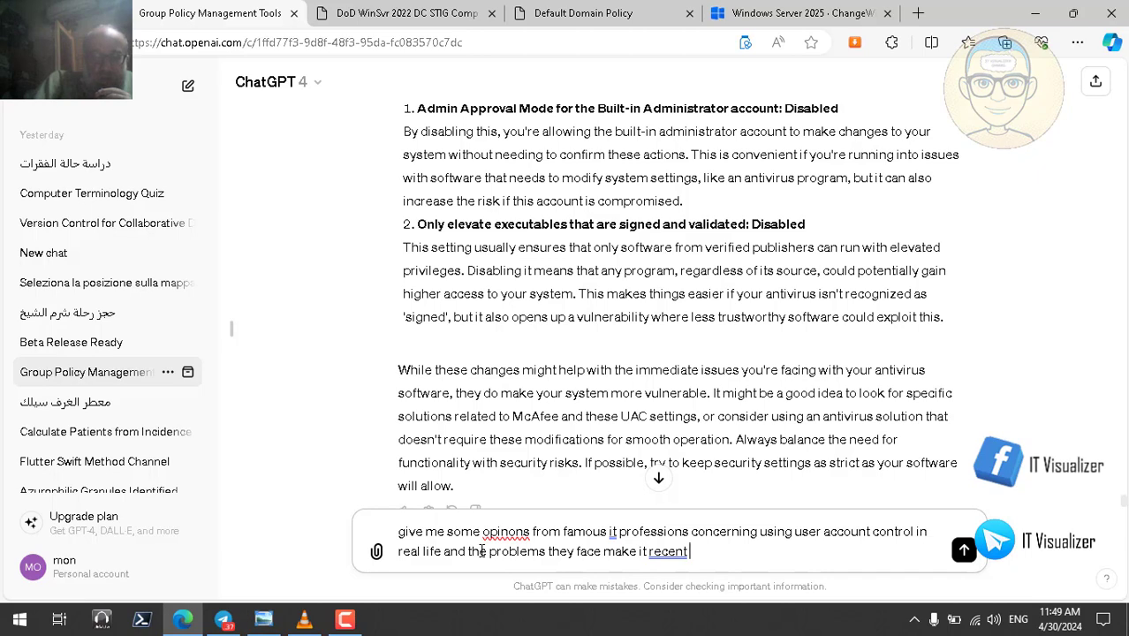
key("BackSpace")
key("BackSpace")
key("BackSpace")
key("BackSpace")
key("BackSpace")
key("BackSpace")
key("BackSpace")
key("BackSpace")
key("BackSpace")
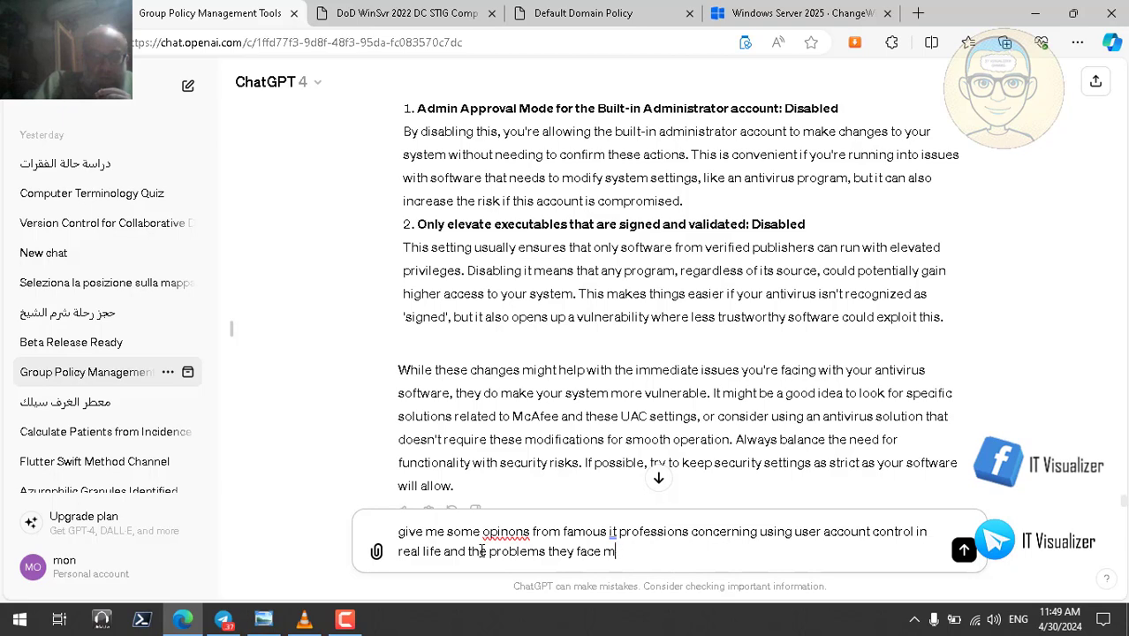
type("get rec")
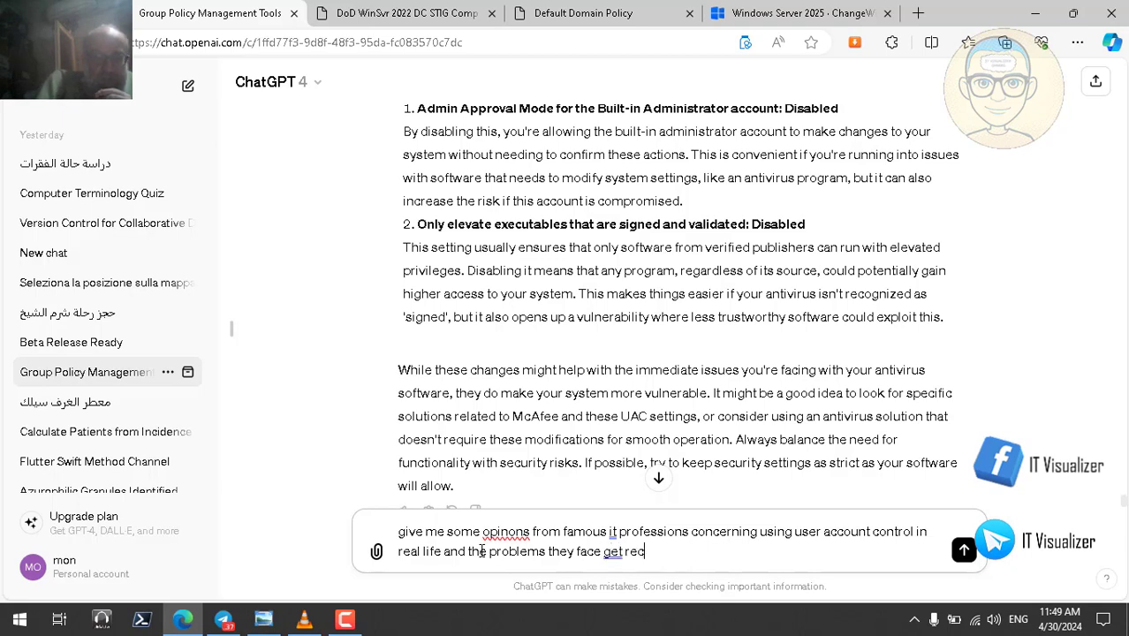
type("ent op")
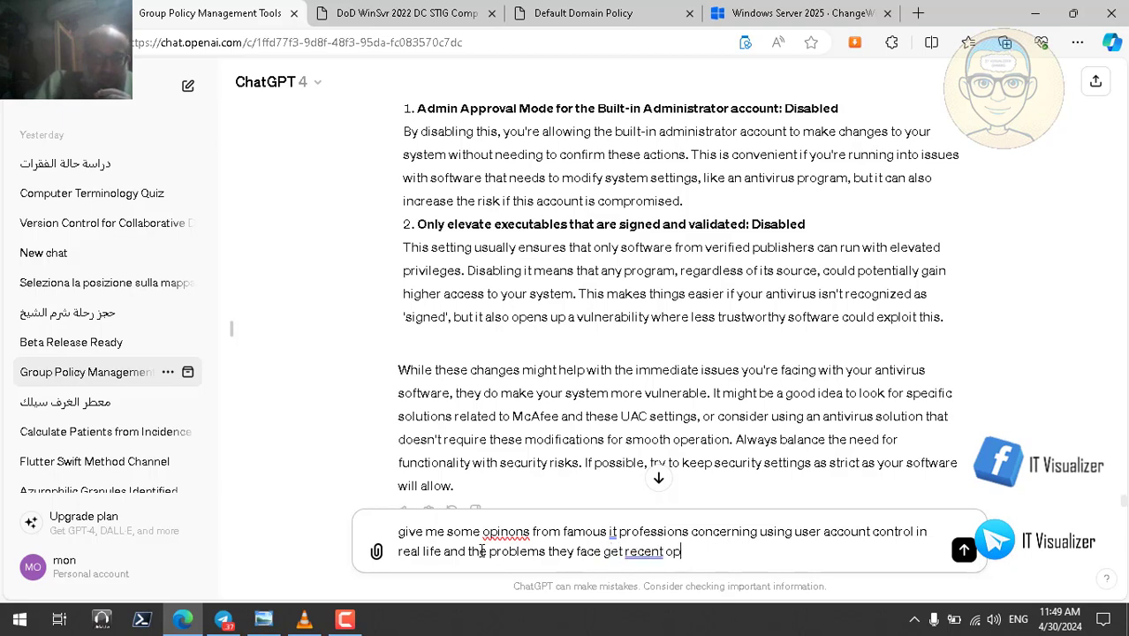
type("imnions")
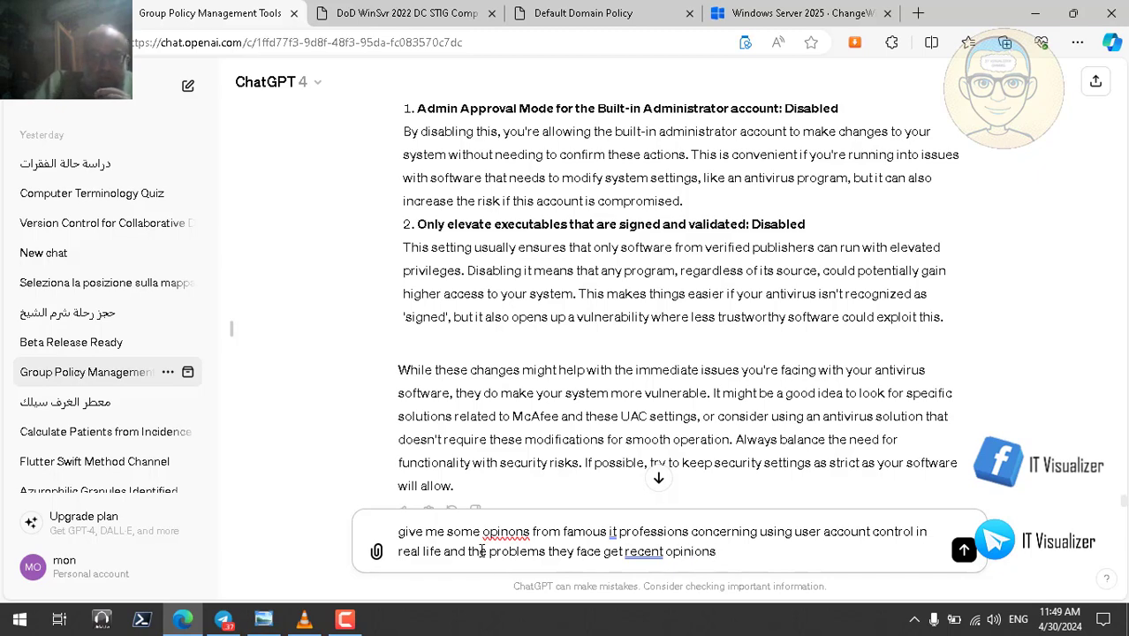
key("Return")
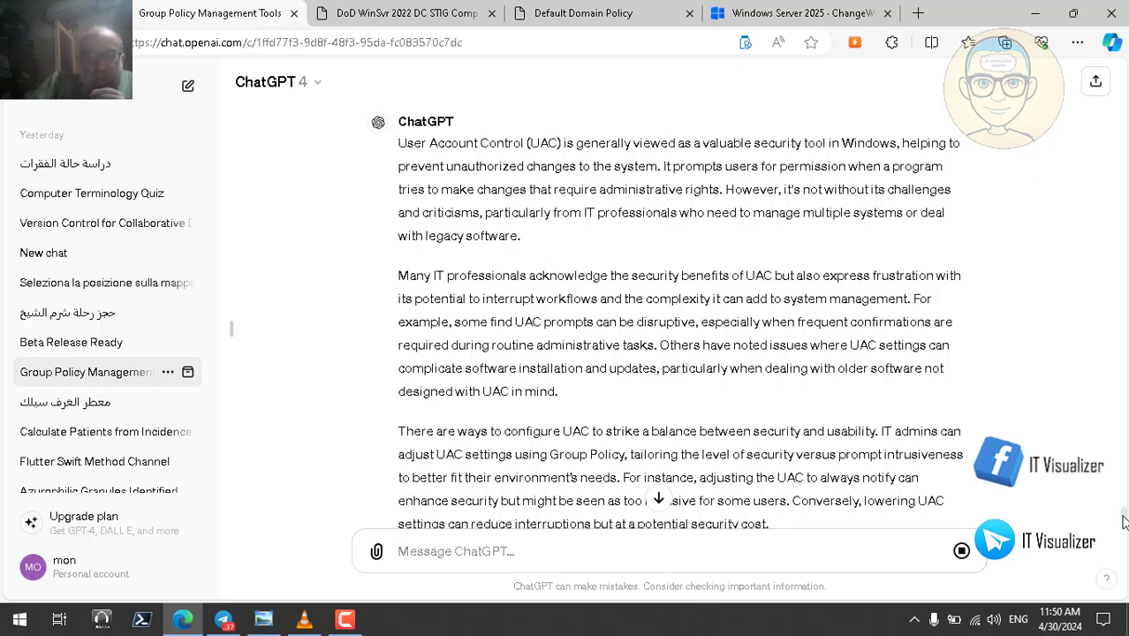
- Play the answer on IT professionals' UAC opinions with Read aloud and return to its top
scroll(1122, 523, "down", 2)
scroll(1122, 527, "down", 2)
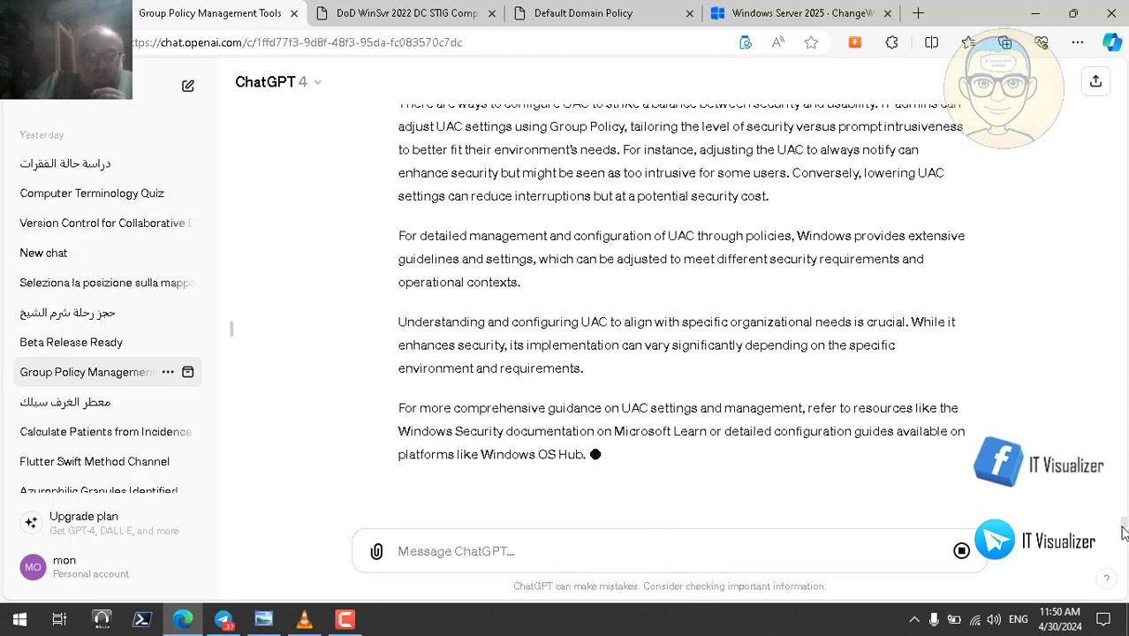
scroll(1122, 527, "up", 3)
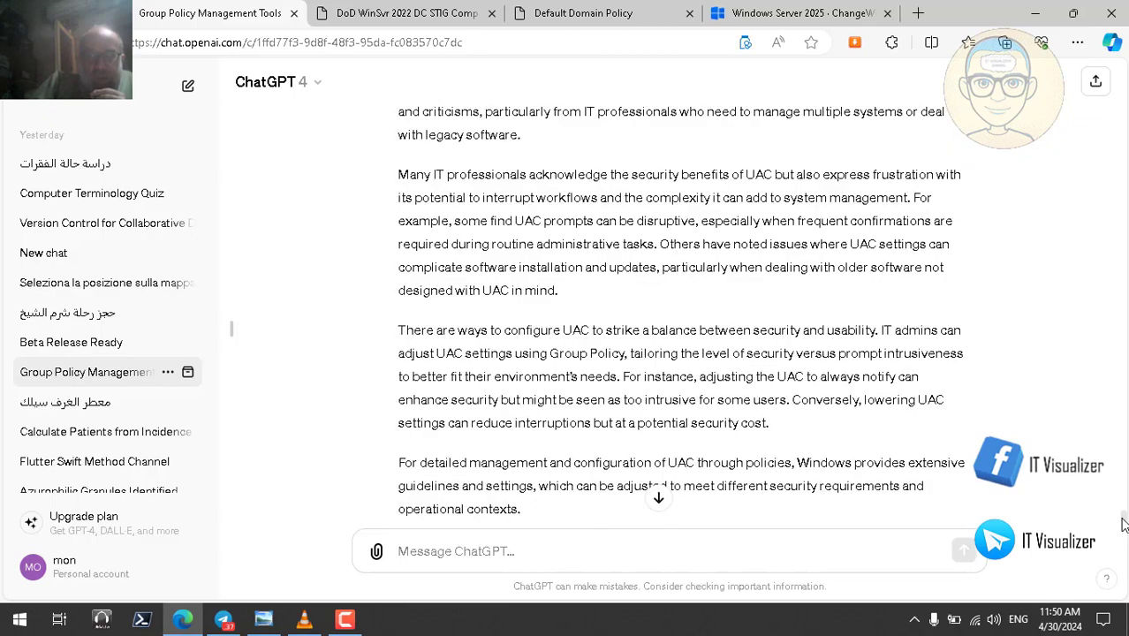
scroll(1122, 525, "up", 4)
scroll(1122, 530, "down", 6)
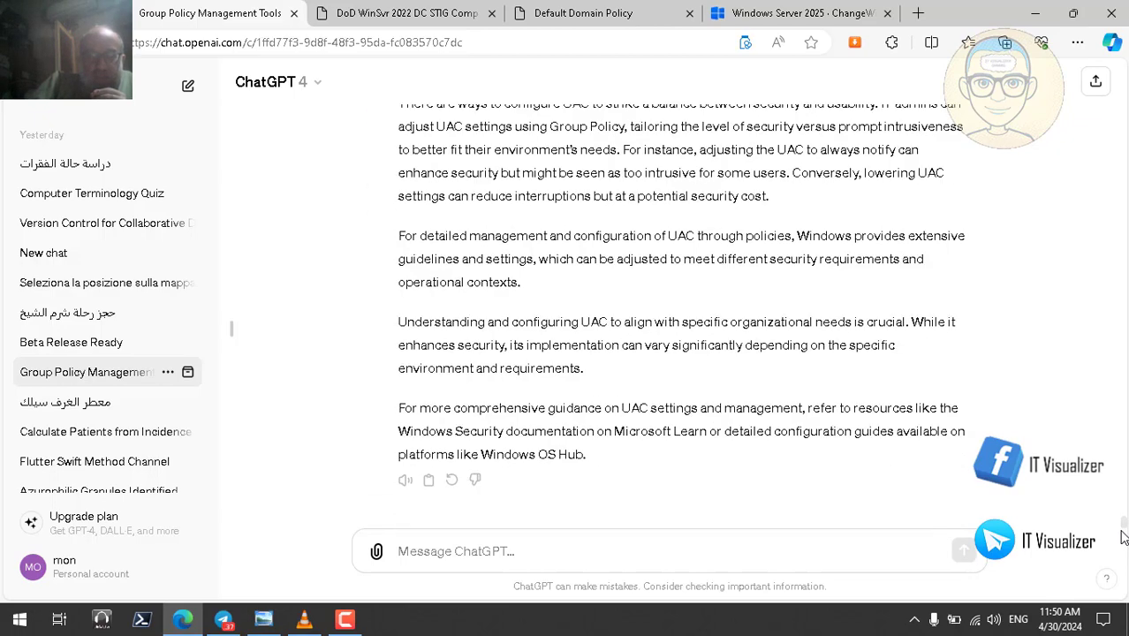
left_click(403, 482)
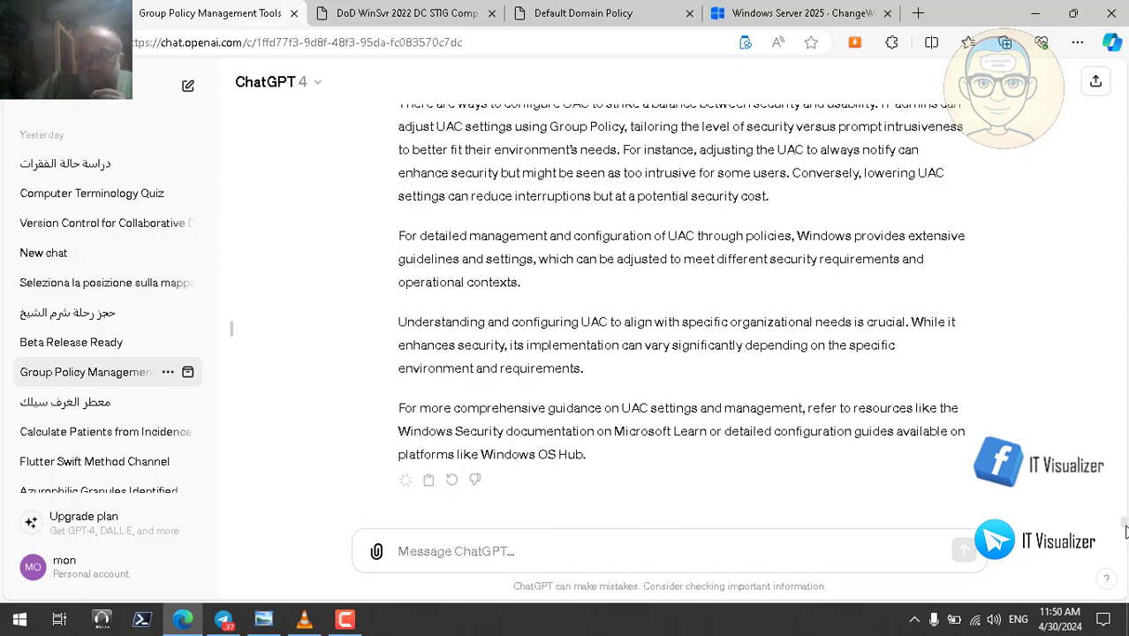
scroll(1124, 528, "up", 5)
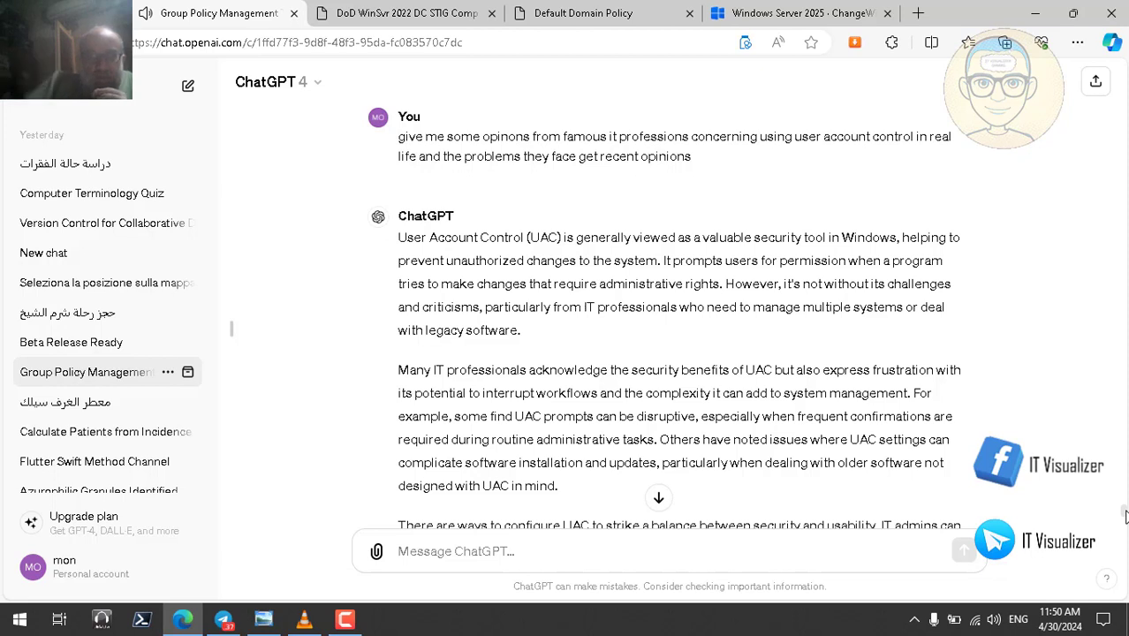
double_click(501, 283)
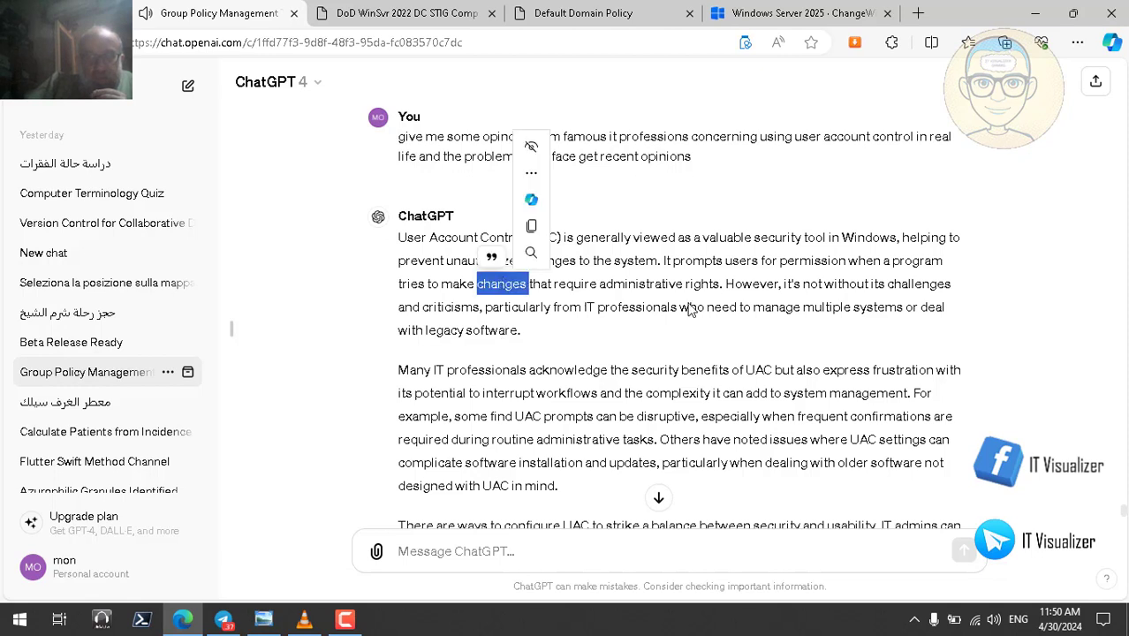
double_click(654, 283)
double_click(704, 285)
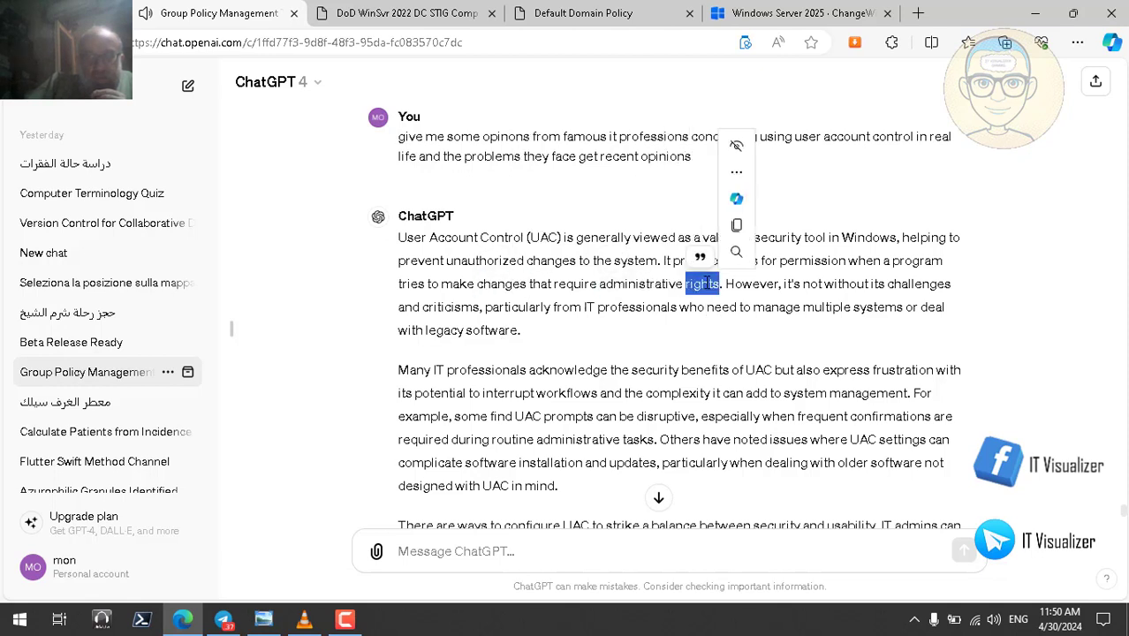
left_click(877, 295)
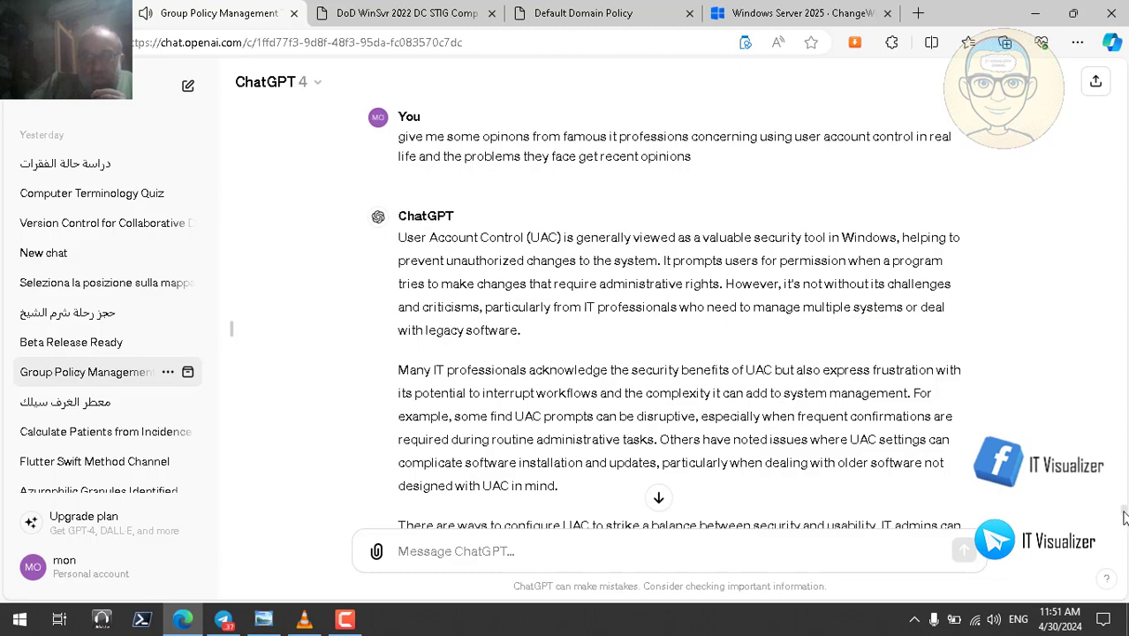
scroll(1123, 516, "down", 2)
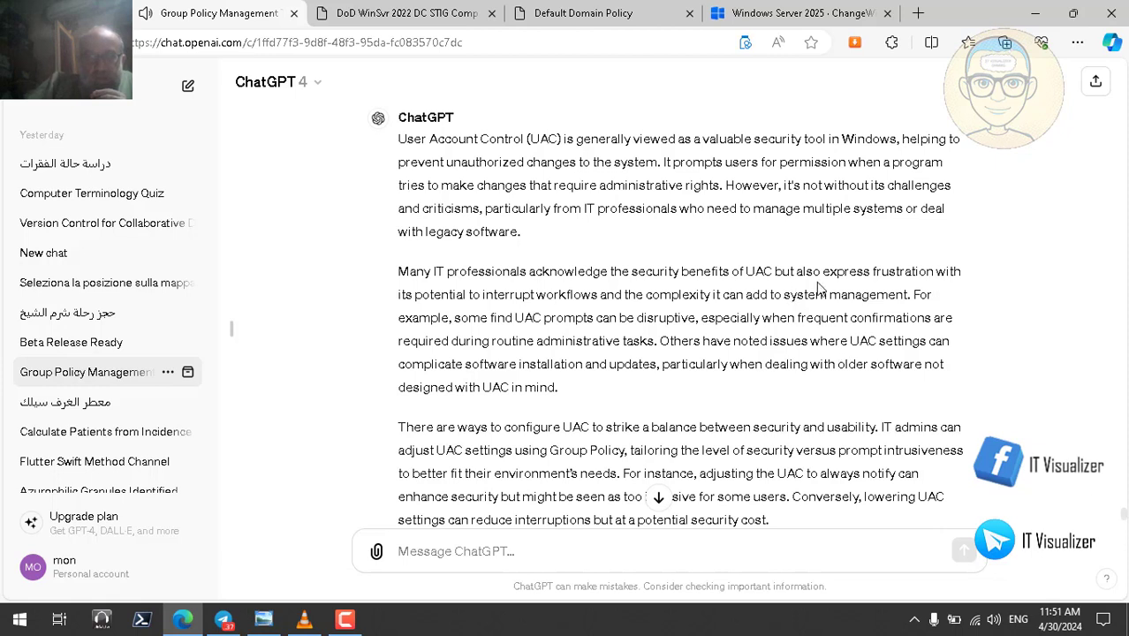
double_click(857, 272)
double_click(902, 274)
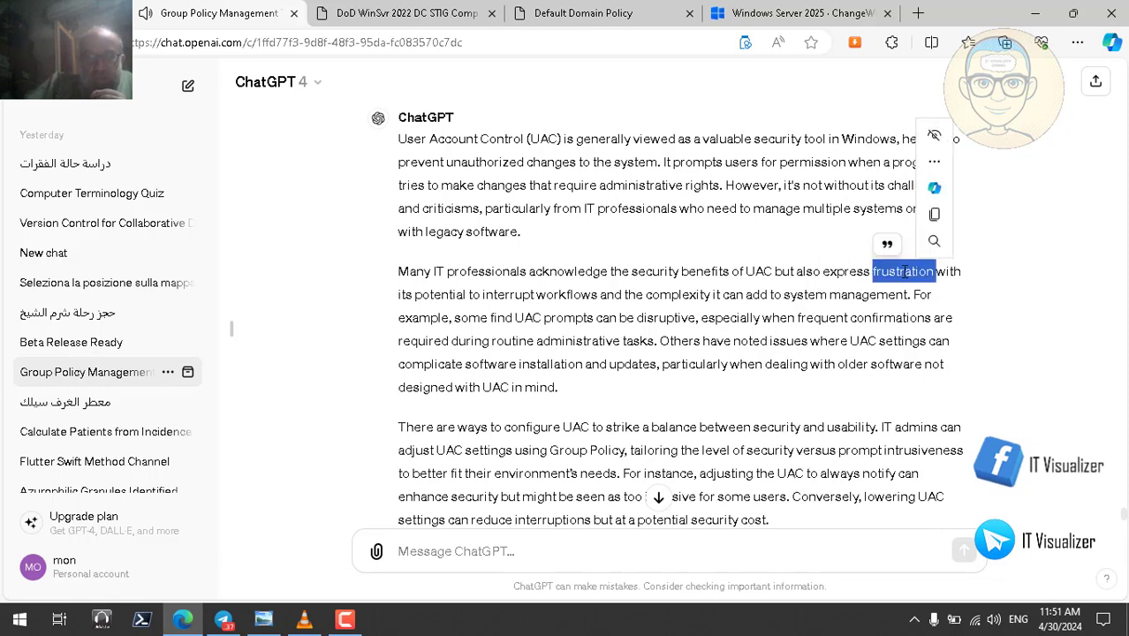
double_click(580, 298)
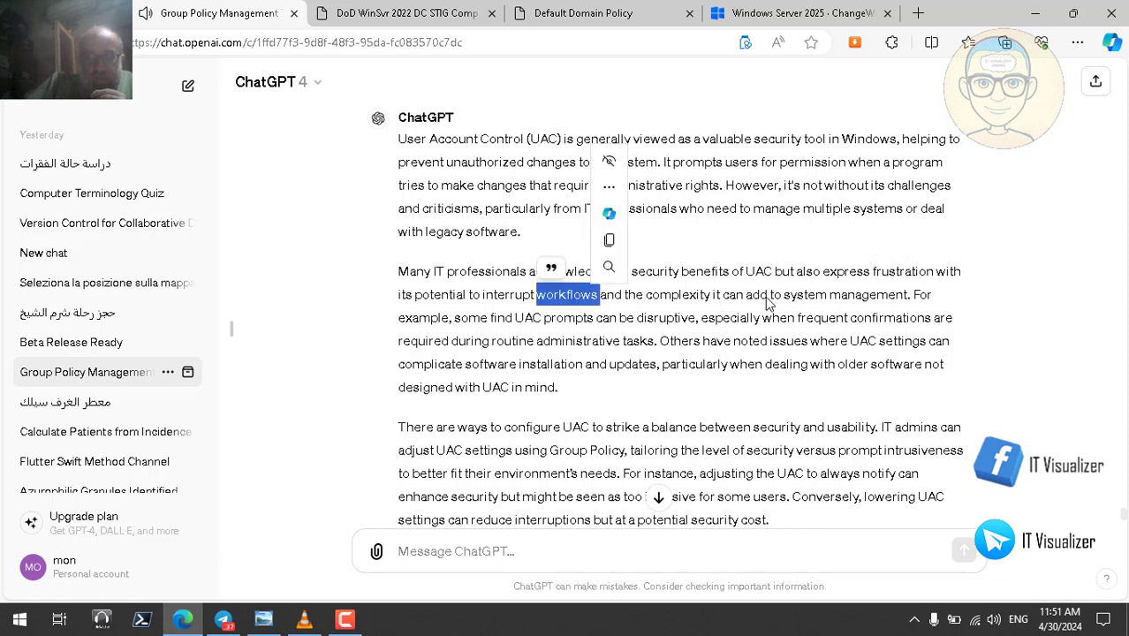
double_click(530, 320)
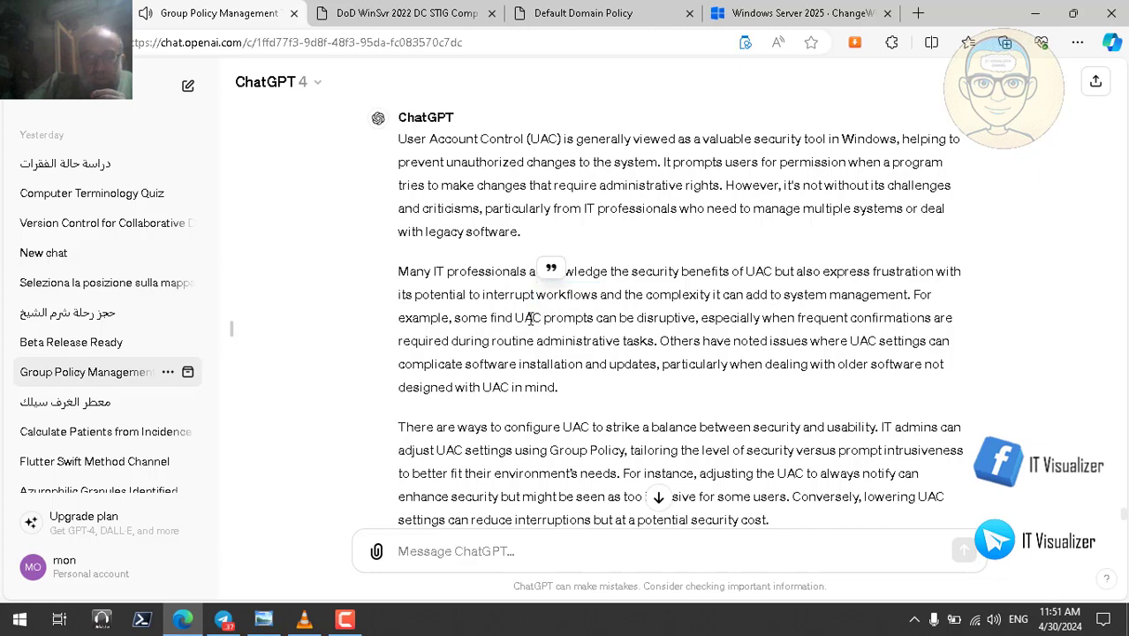
double_click(570, 320)
double_click(677, 320)
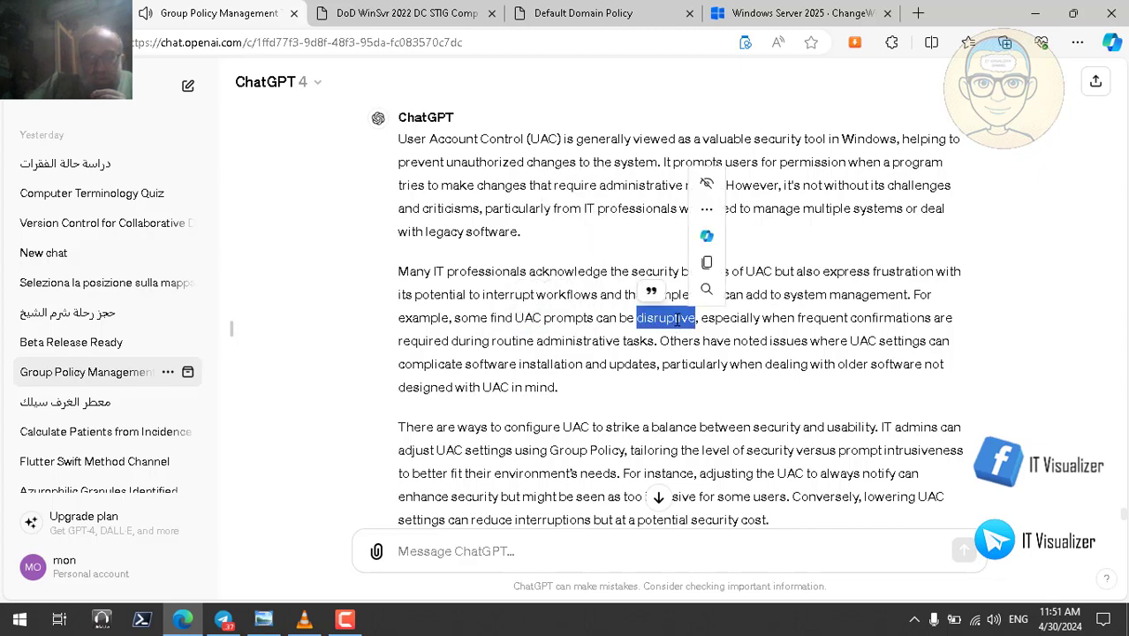
double_click(519, 343)
double_click(598, 345)
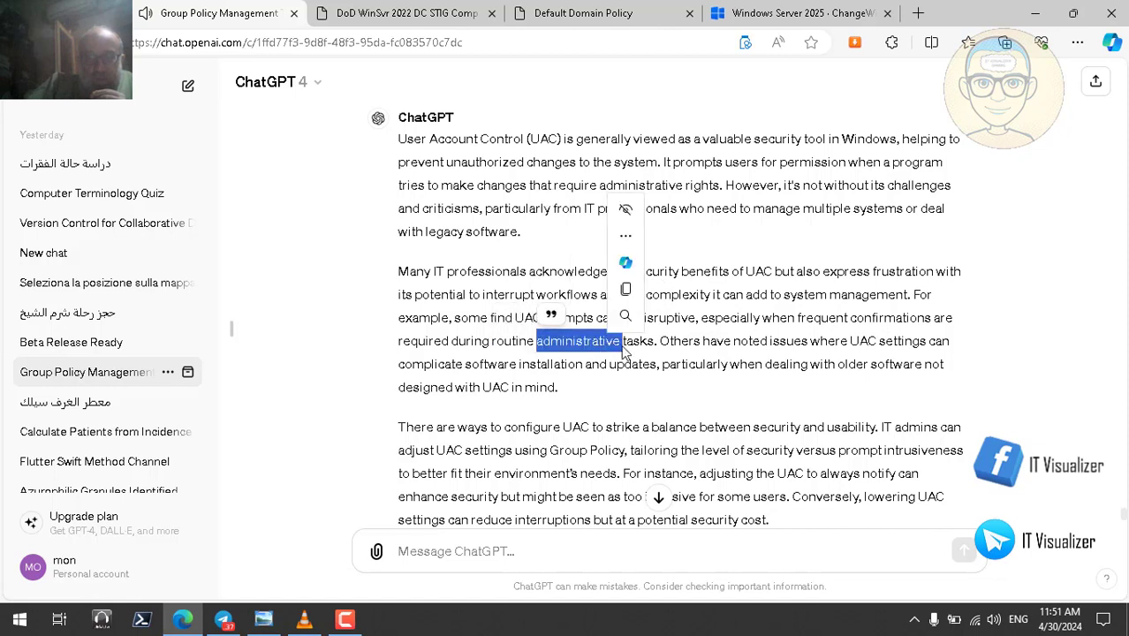
double_click(638, 343)
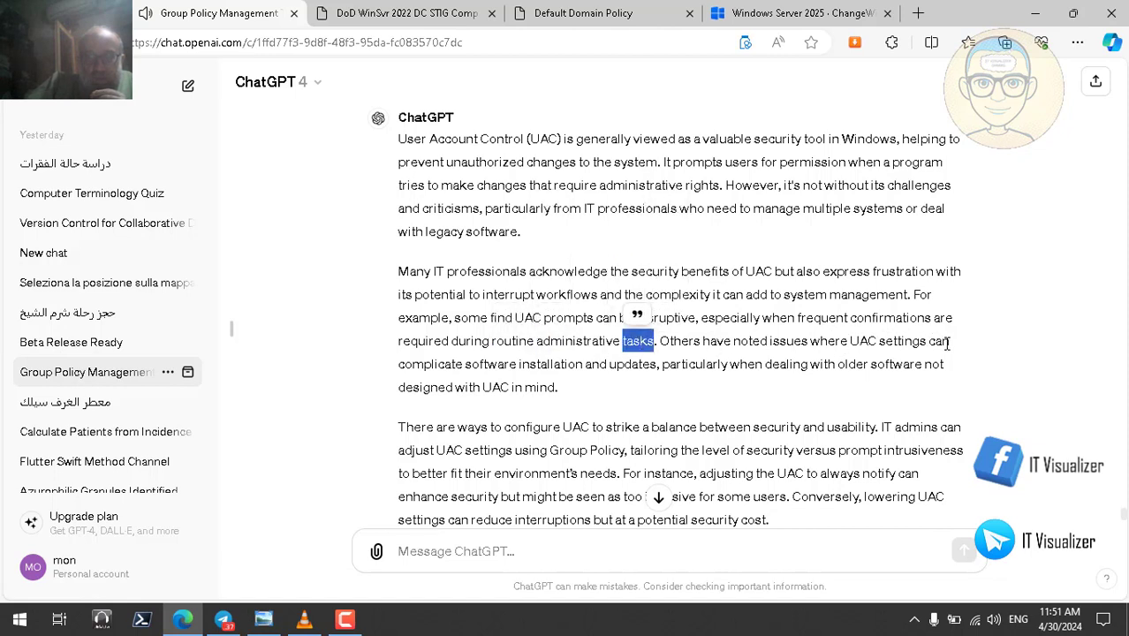
double_click(549, 364)
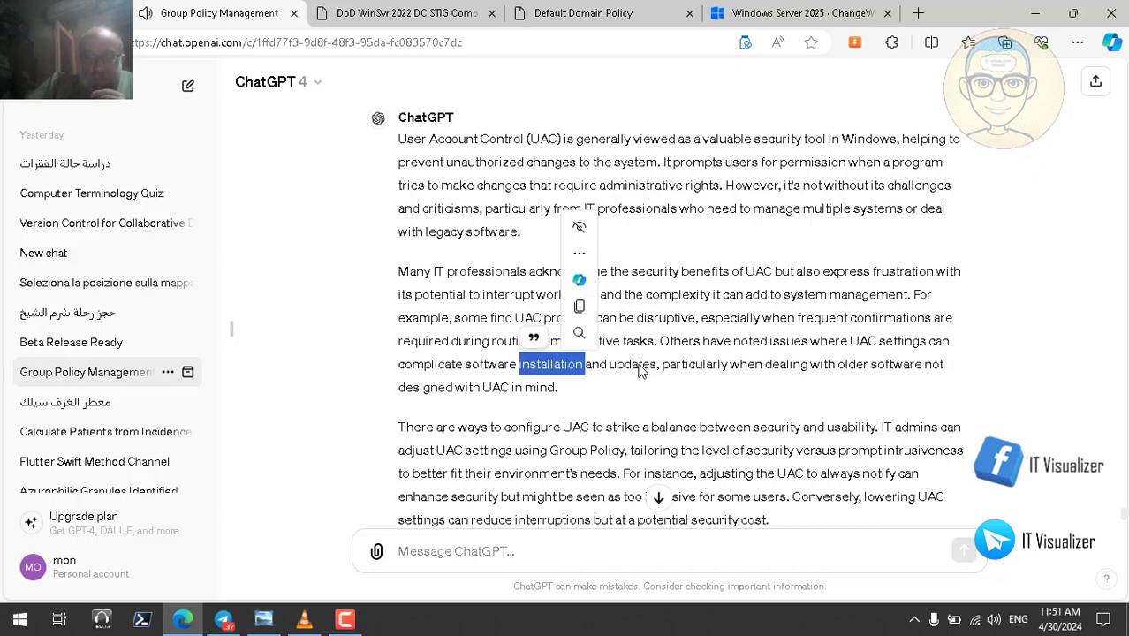
double_click(636, 365)
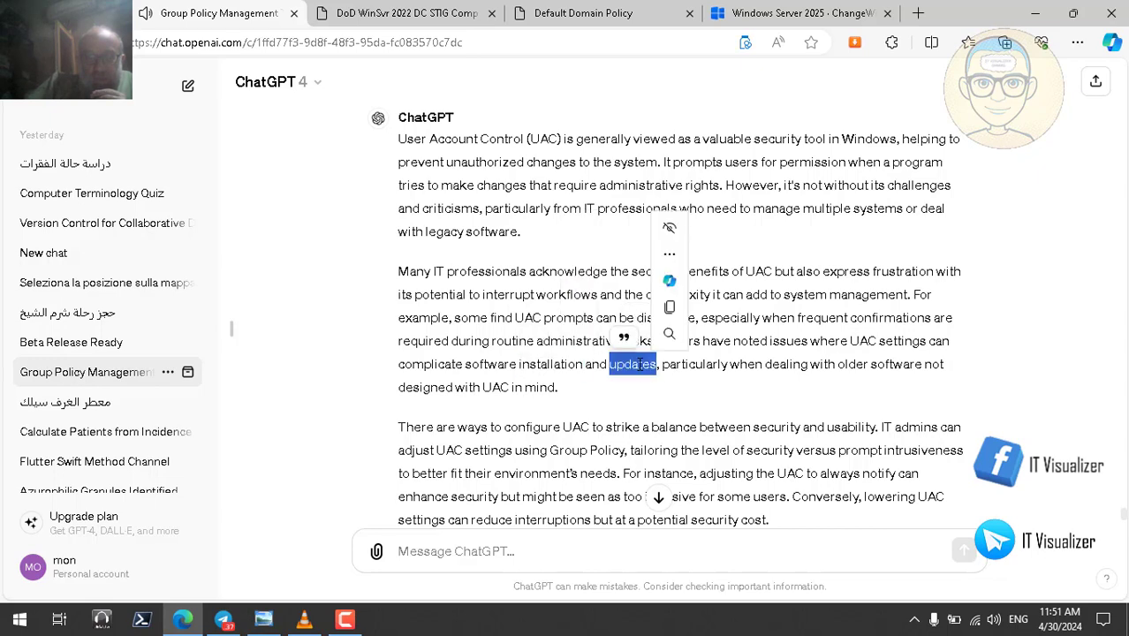
double_click(912, 367)
left_click(519, 394)
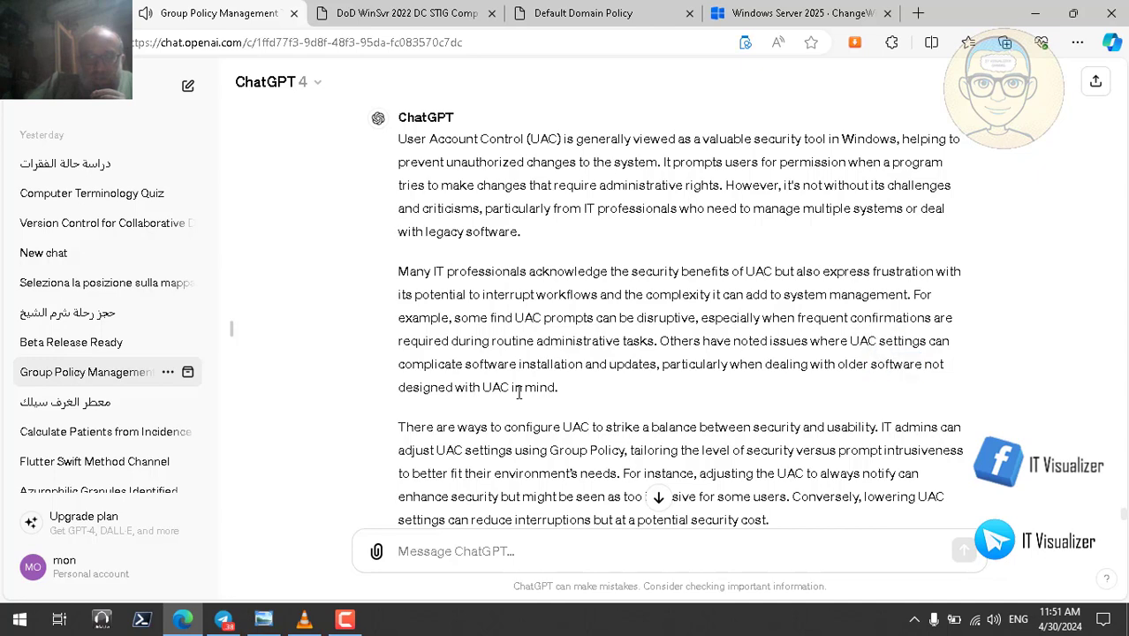
double_click(499, 389)
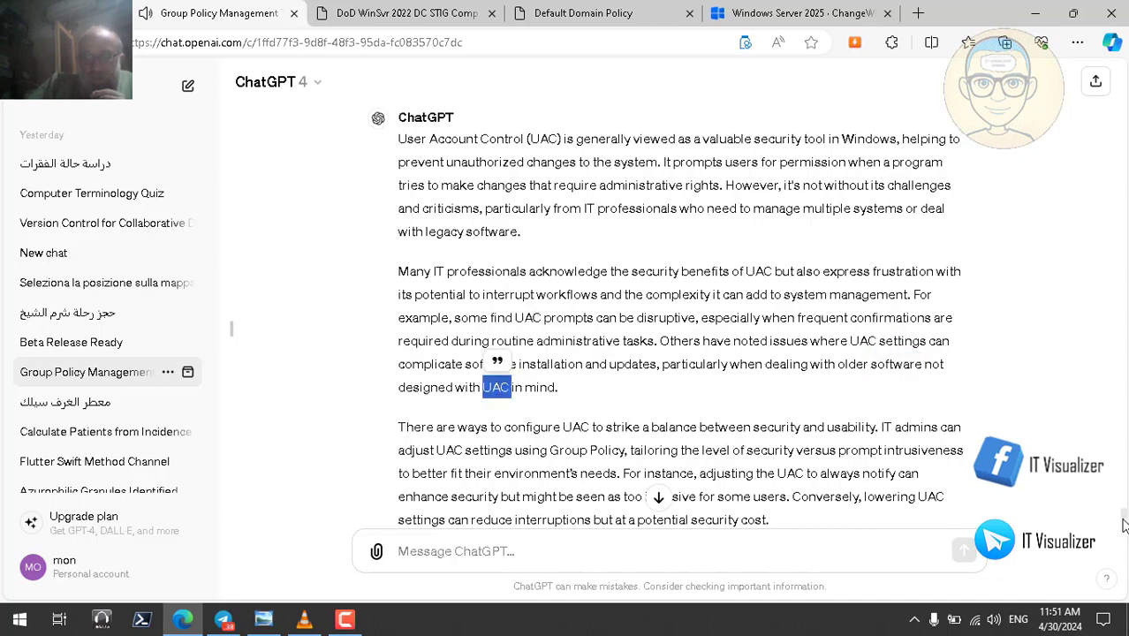
scroll(1124, 521, "down", 3)
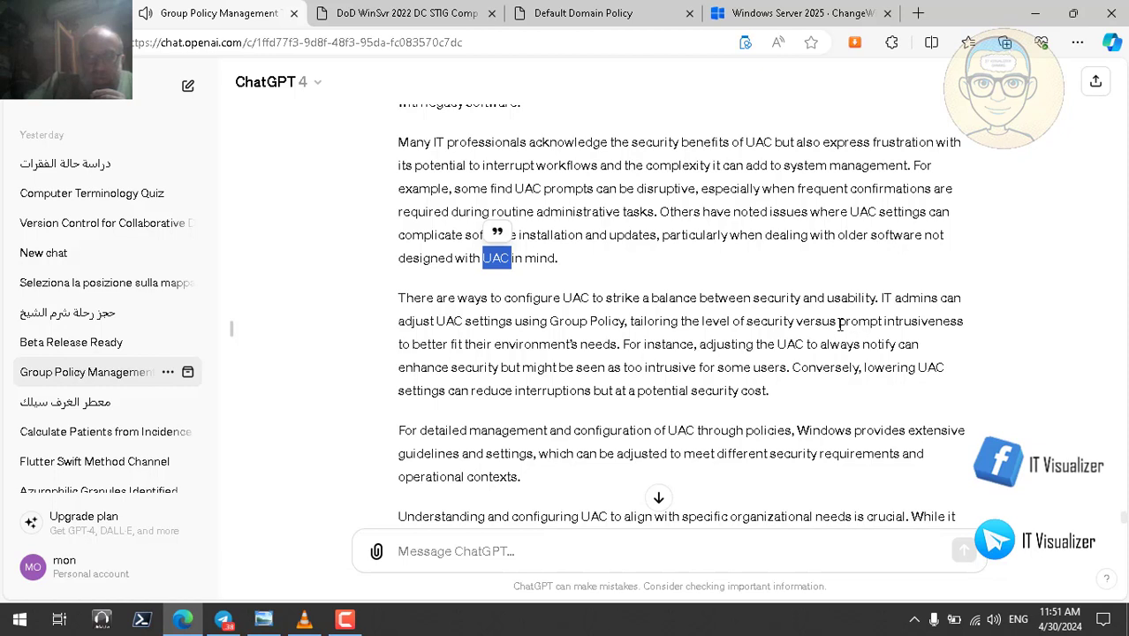
double_click(824, 324)
double_click(925, 324)
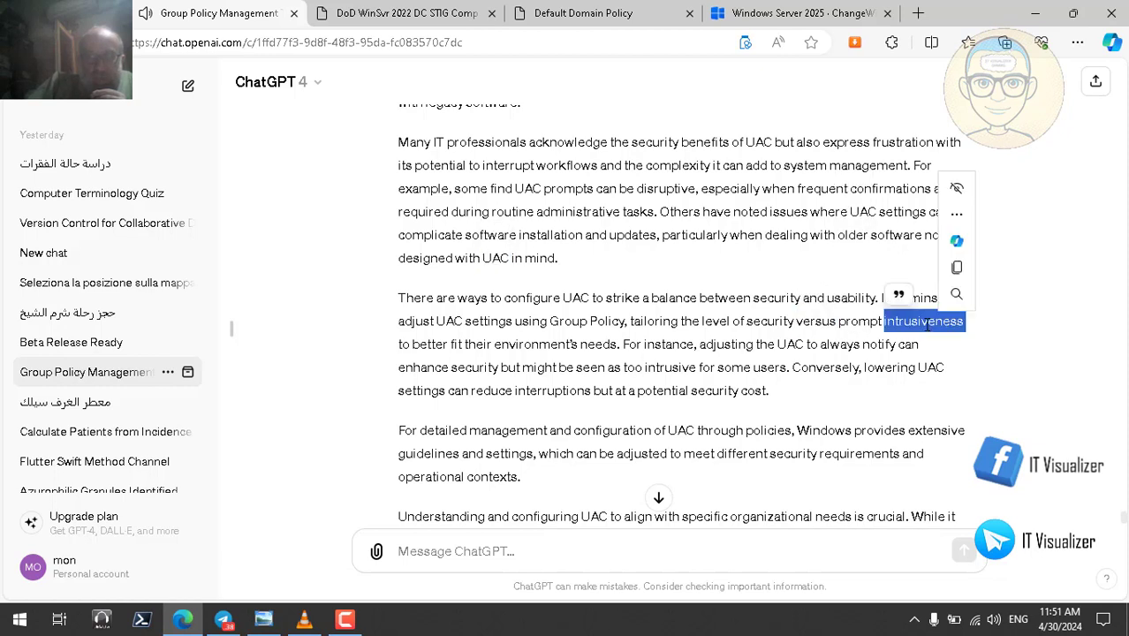
double_click(590, 343)
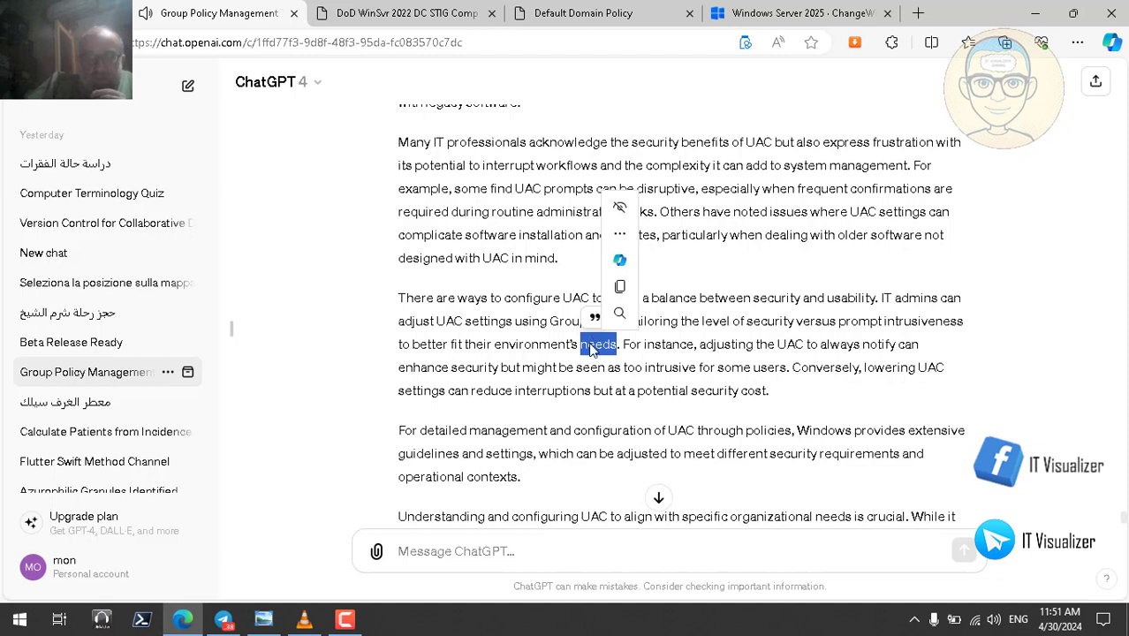
left_click(754, 344)
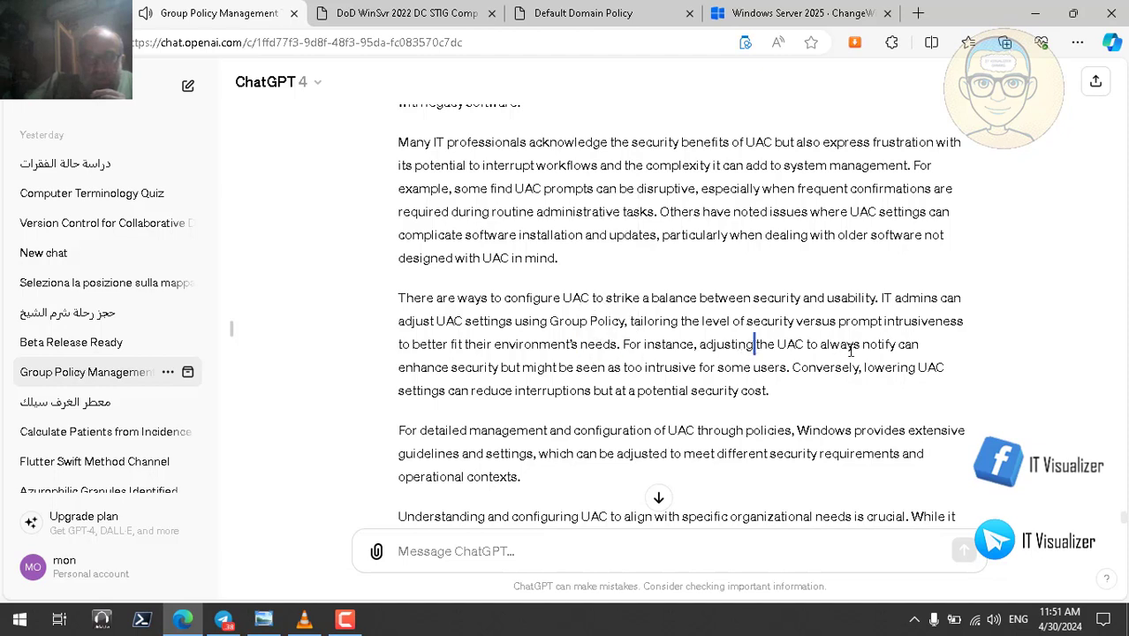
double_click(884, 345)
left_click(488, 370)
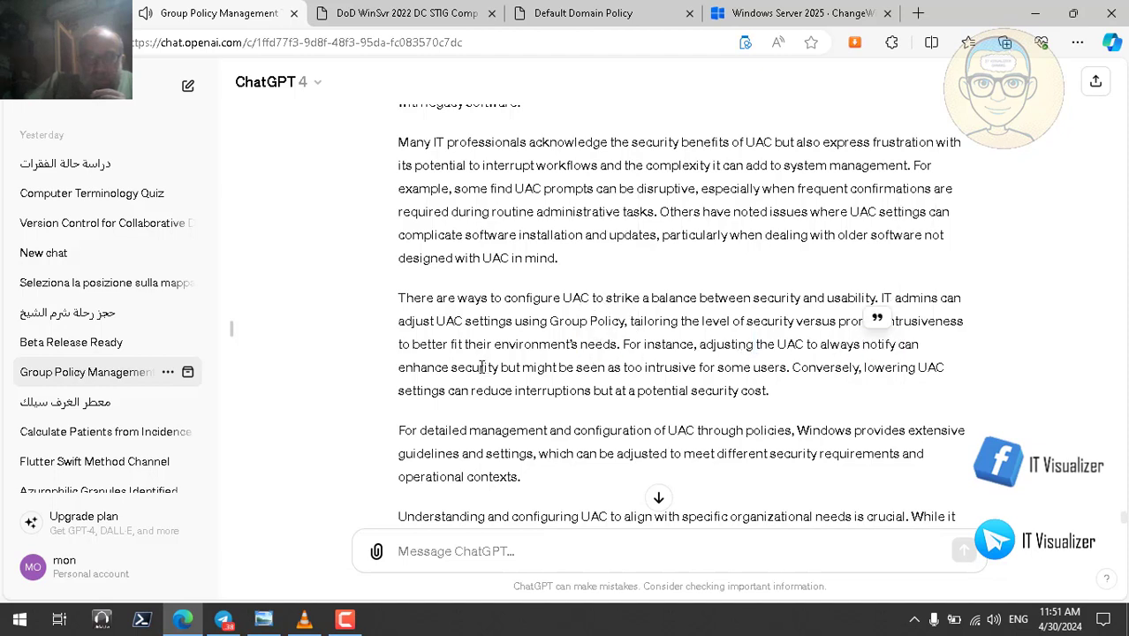
double_click(488, 370)
left_click(643, 371)
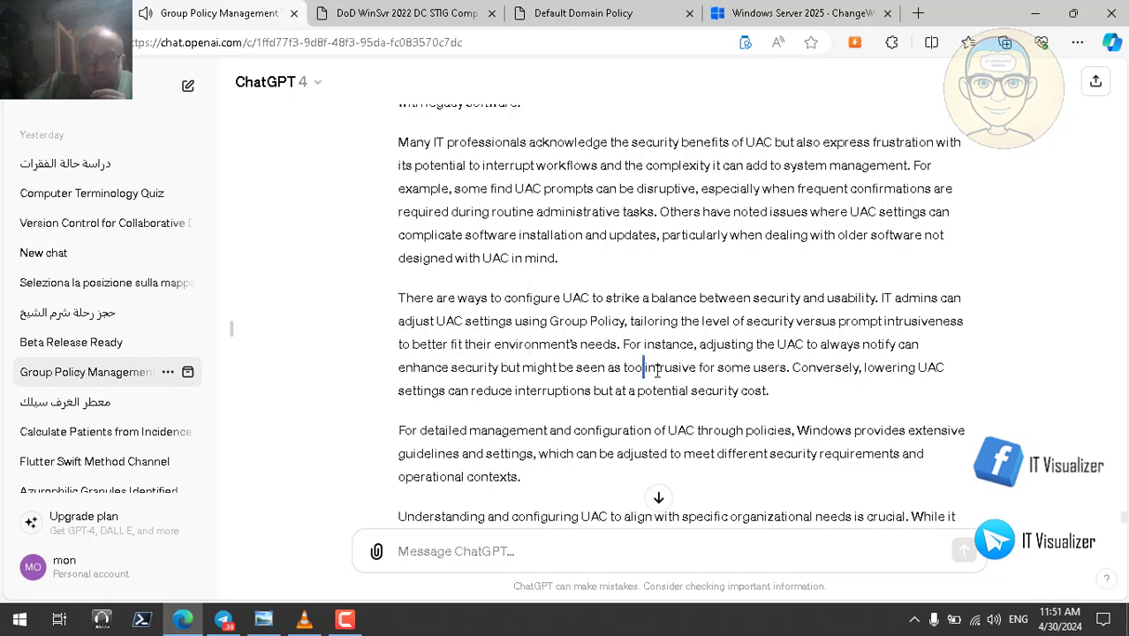
double_click(658, 372)
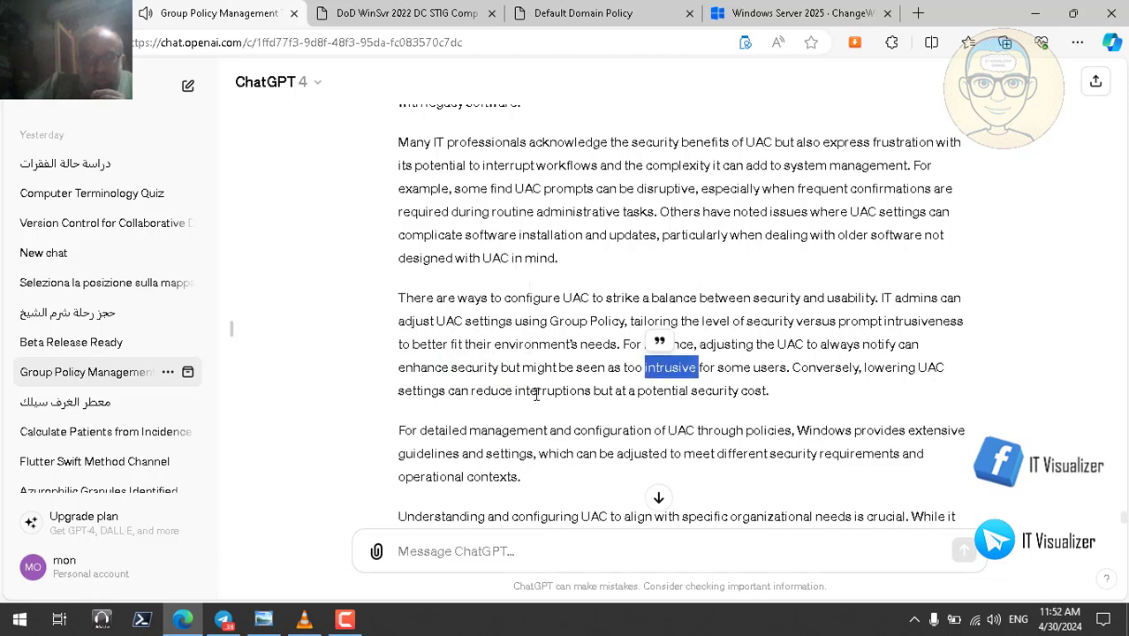
double_click(665, 391)
double_click(717, 391)
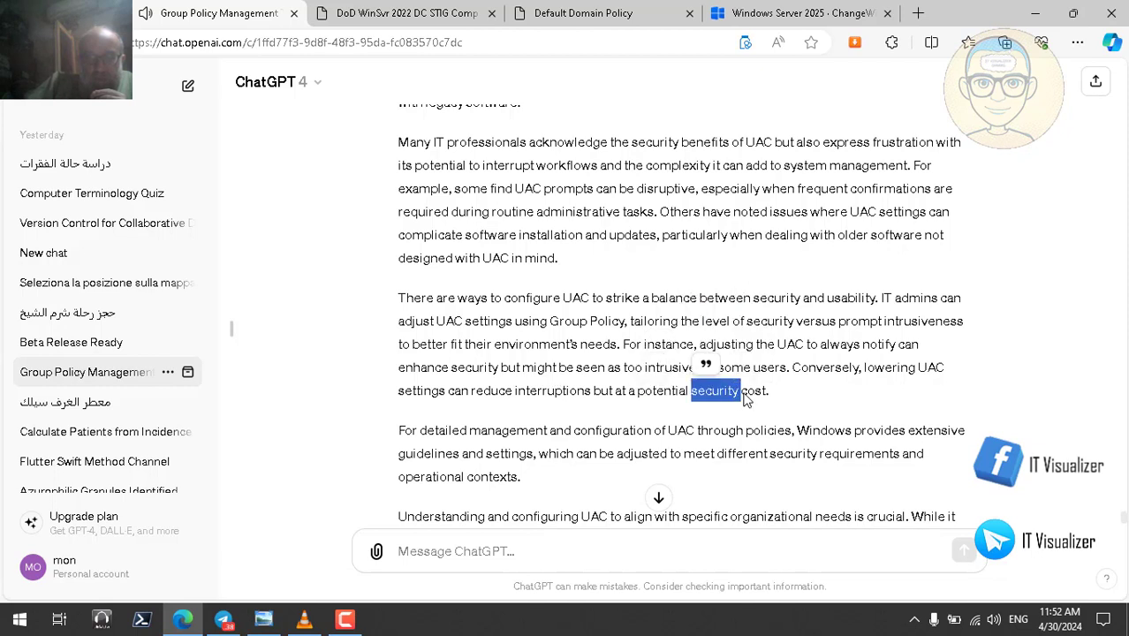
double_click(753, 391)
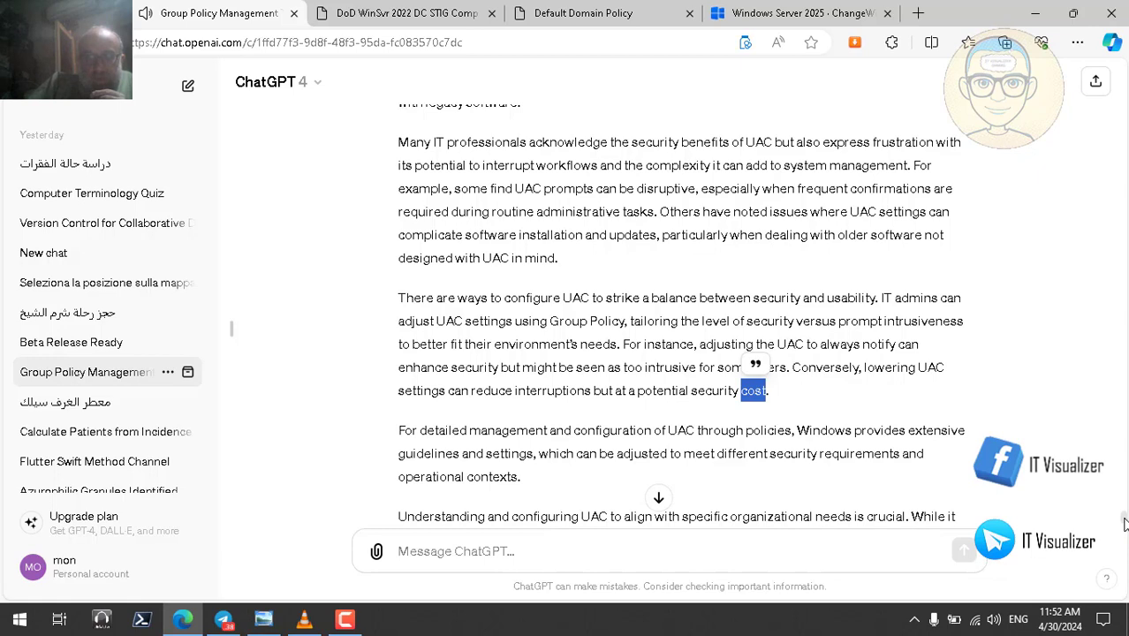
scroll(1125, 524, "down", 3)
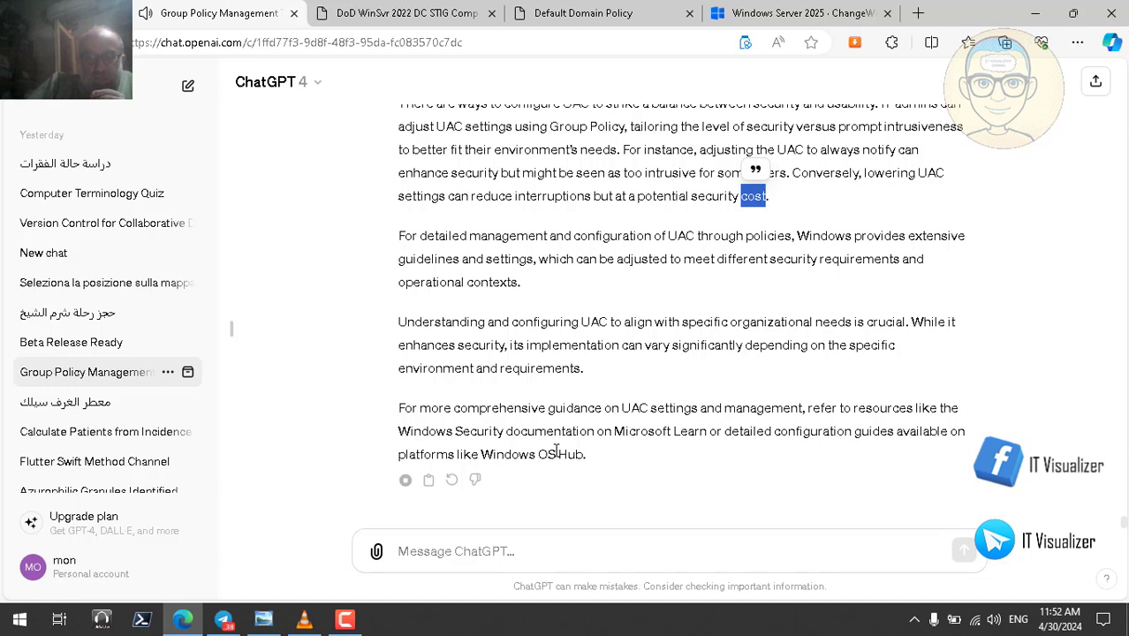
left_click(344, 619)
left_click(1049, 538)
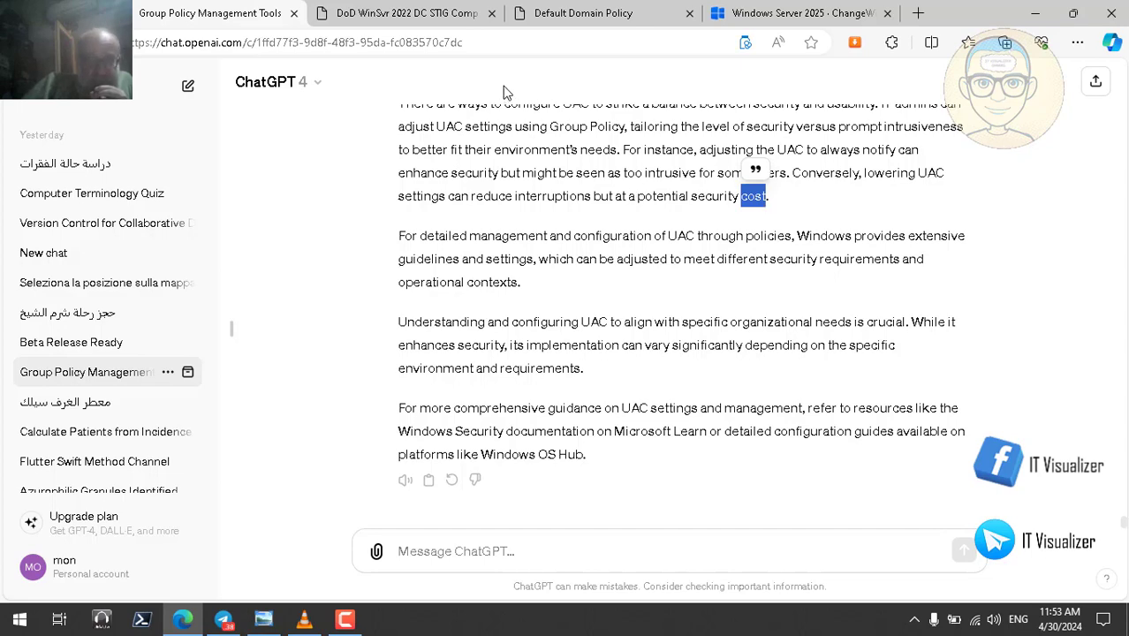
- In the Default Domain Policy report, highlight Disabled for Admin Approval Mode and signed-executables elevation
left_click(567, 19)
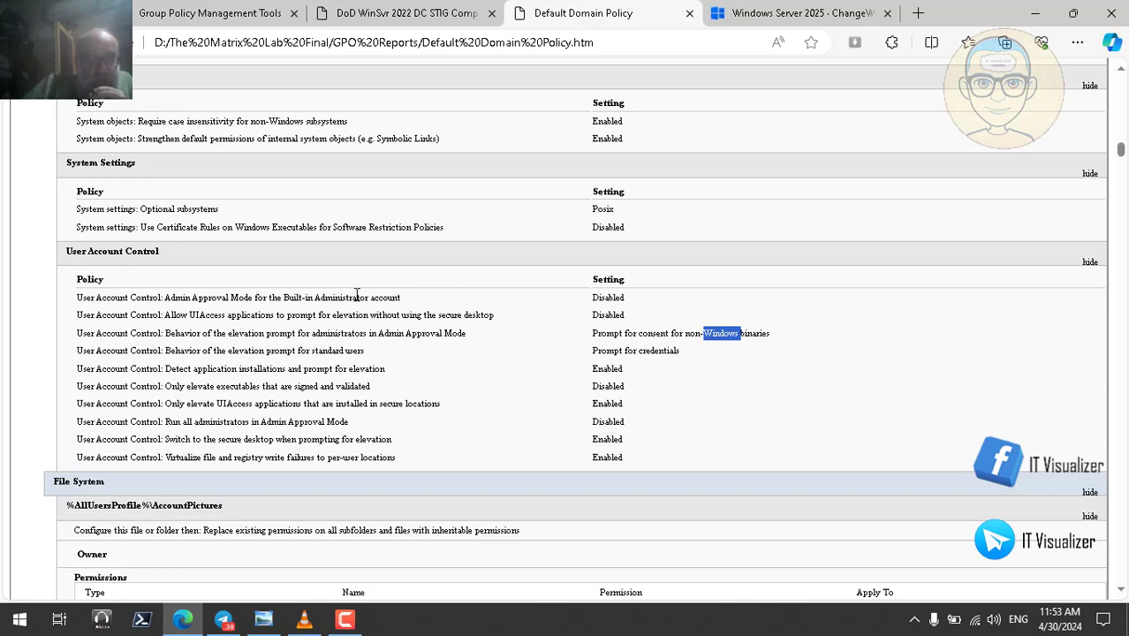
double_click(607, 297)
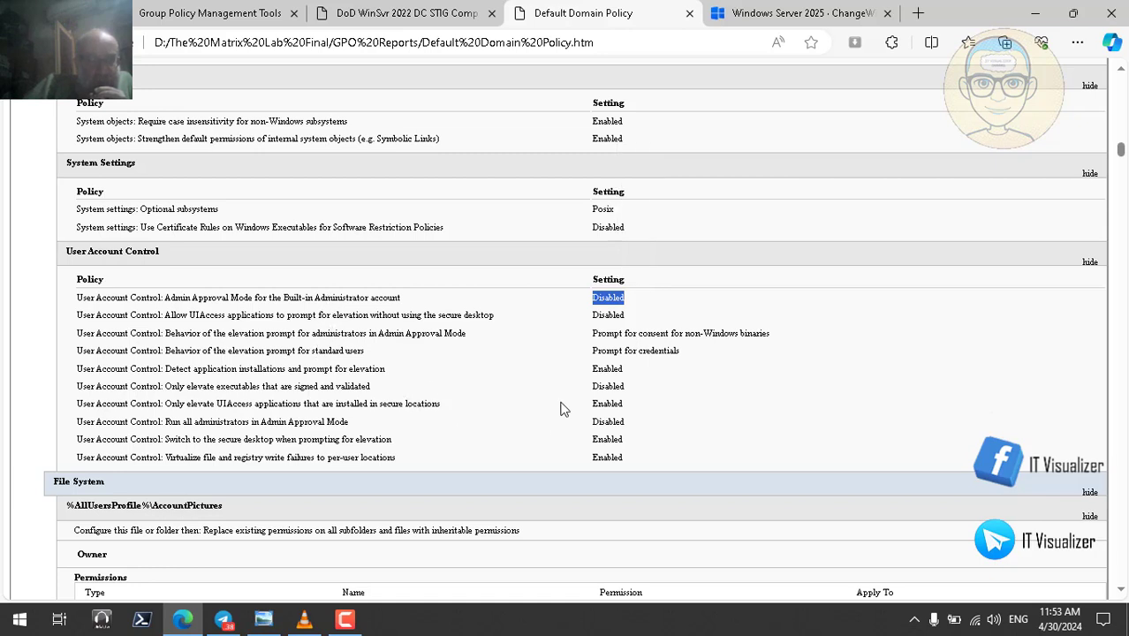
double_click(607, 387)
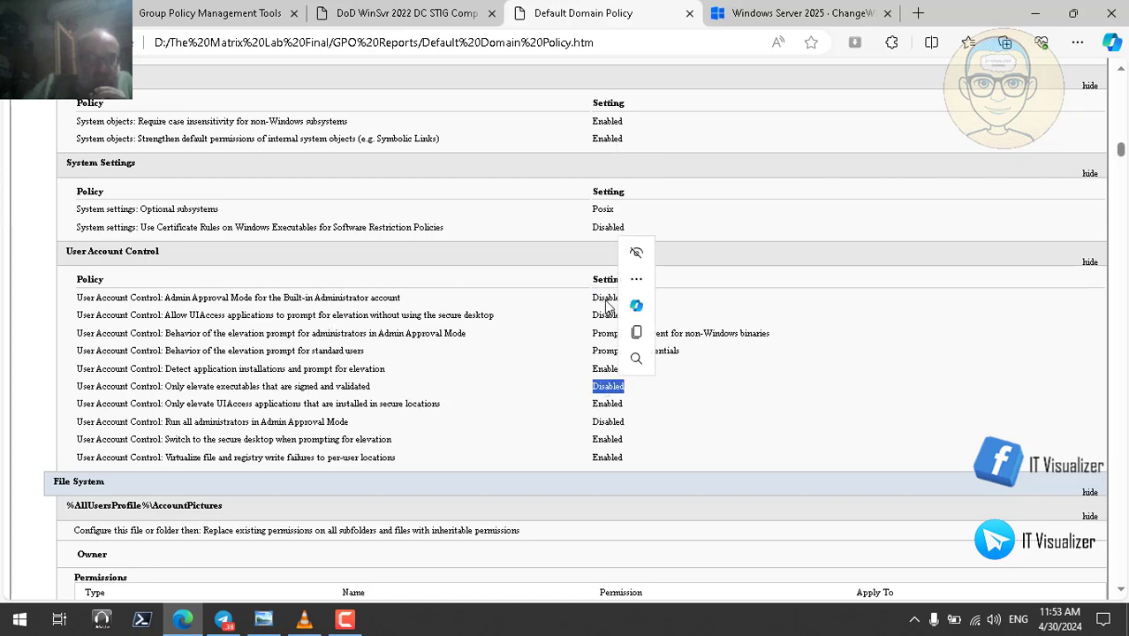
double_click(609, 298)
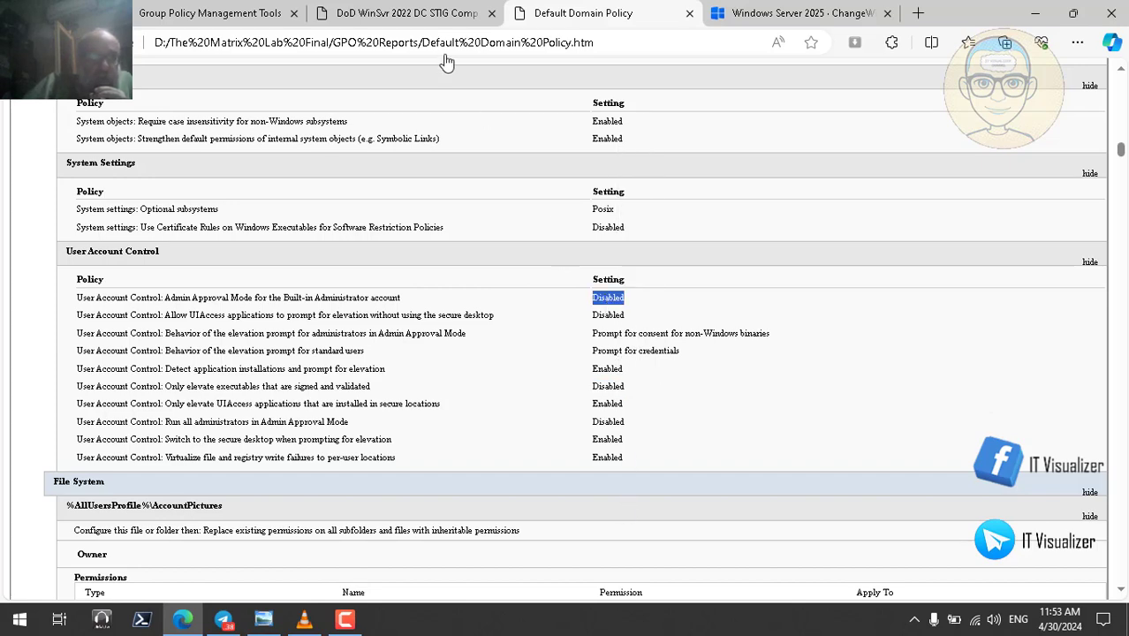
- In the STIG report, highlight Enabled Admin Approval Mode and secure-location UIAccess, and Disabled secure-desktop bypass
left_click(394, 15)
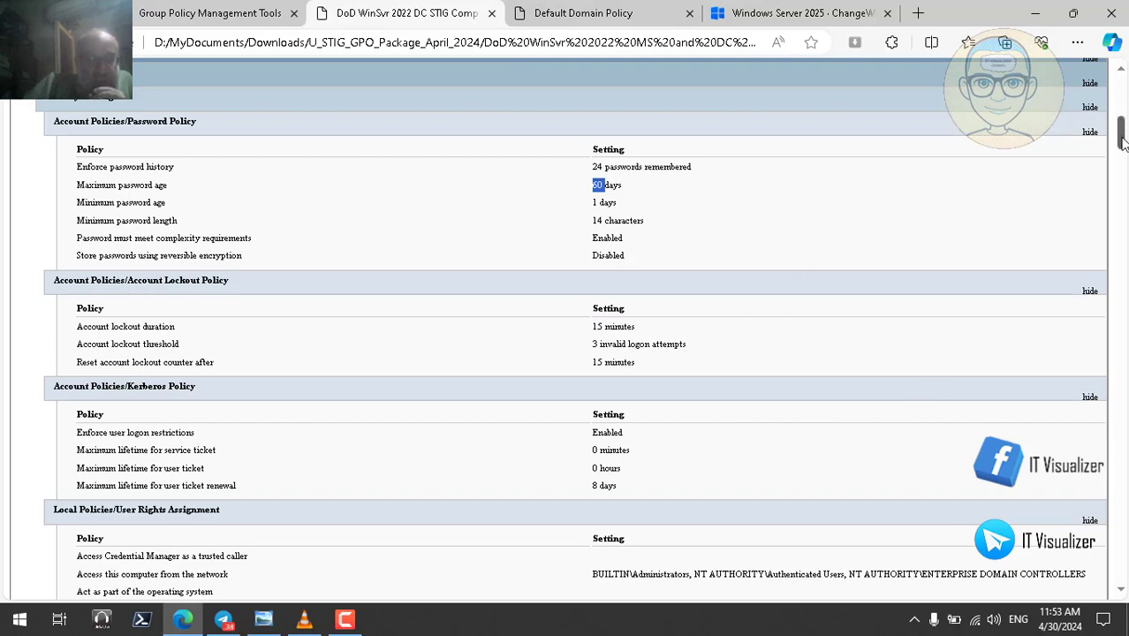
left_click_drag(1123, 141, 1122, 279)
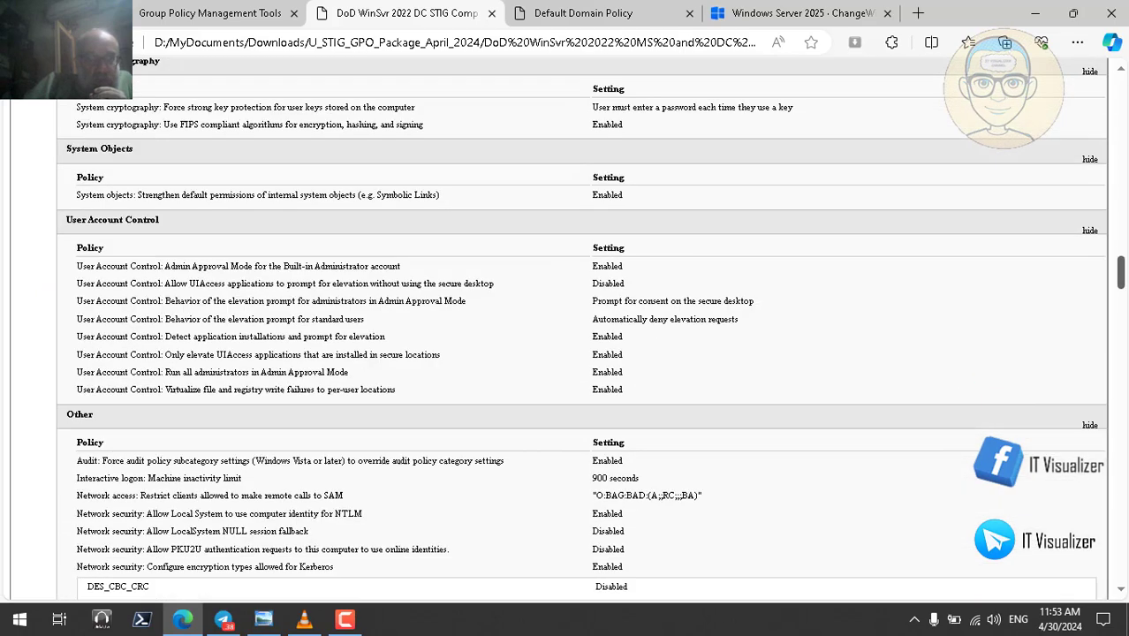
double_click(615, 267)
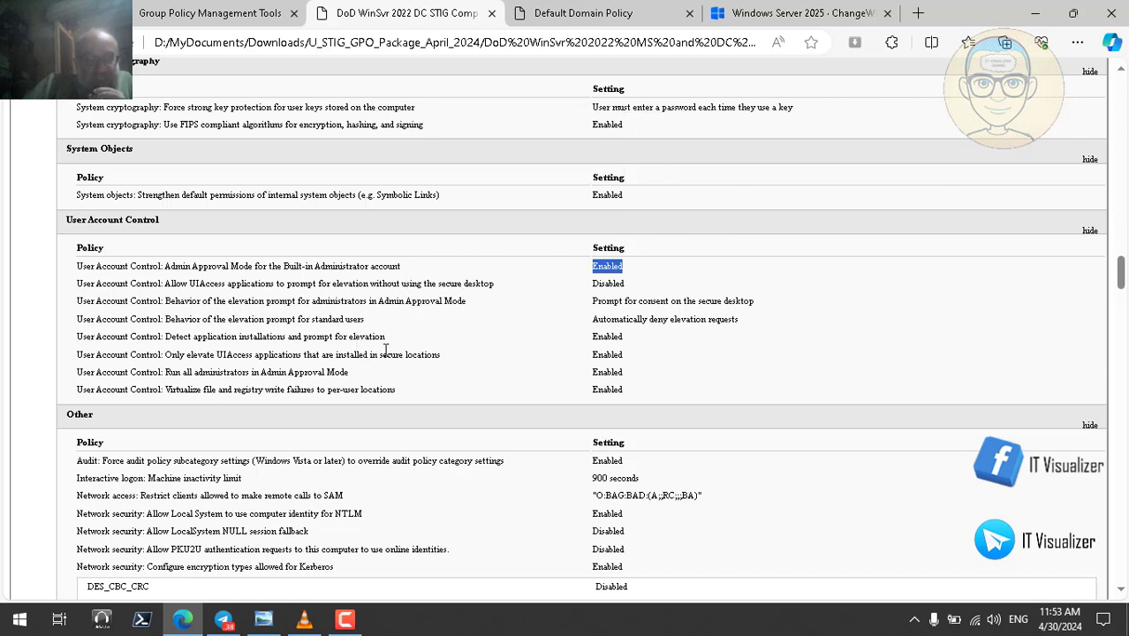
double_click(614, 353)
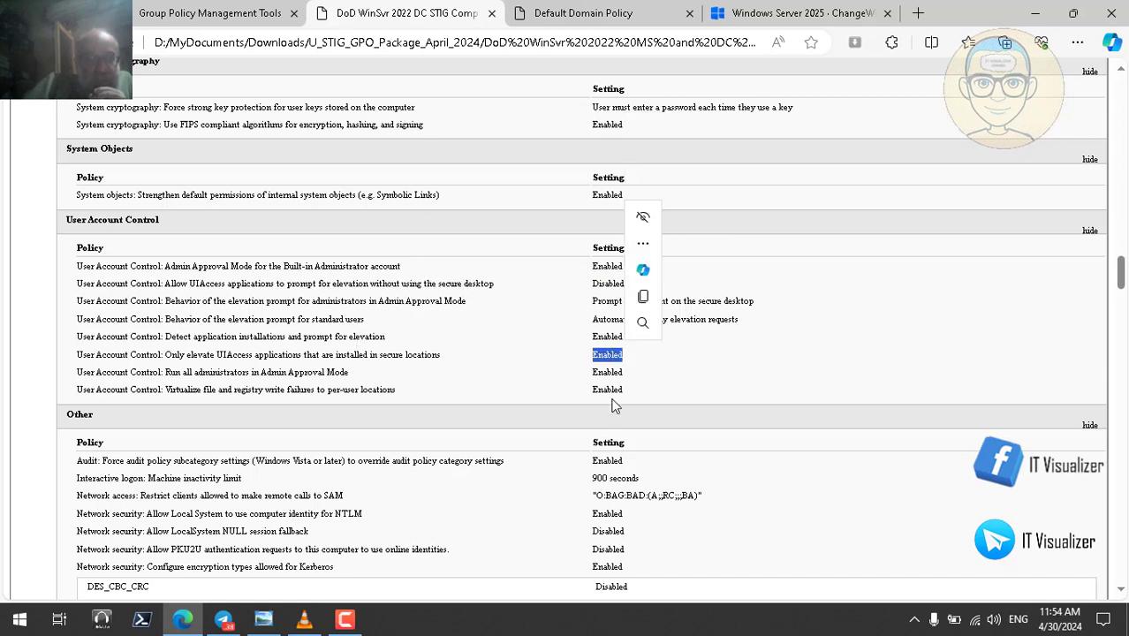
left_click(739, 300)
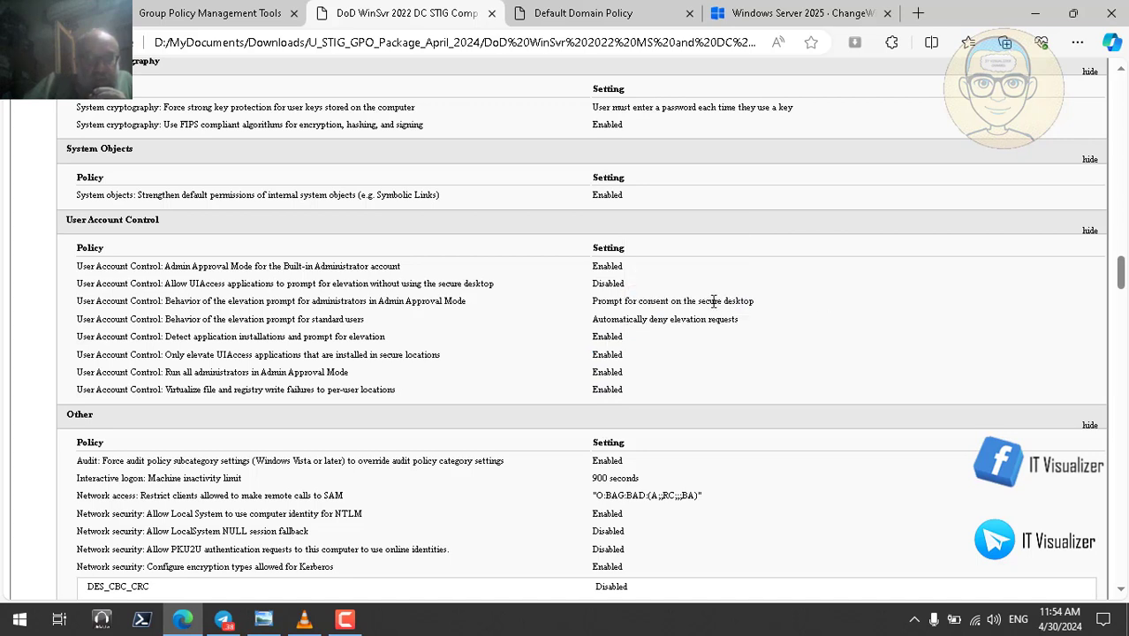
double_click(610, 284)
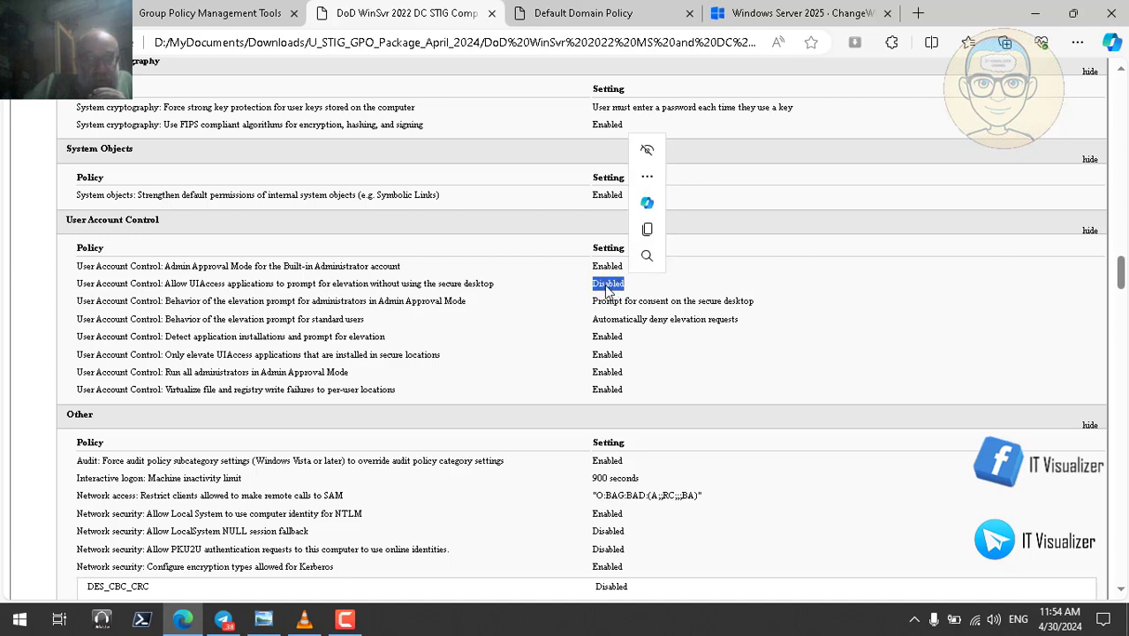
- Confirm the UIAccess secure-desktop bypass is also Disabled in the Default Domain Policy
left_click(632, 14)
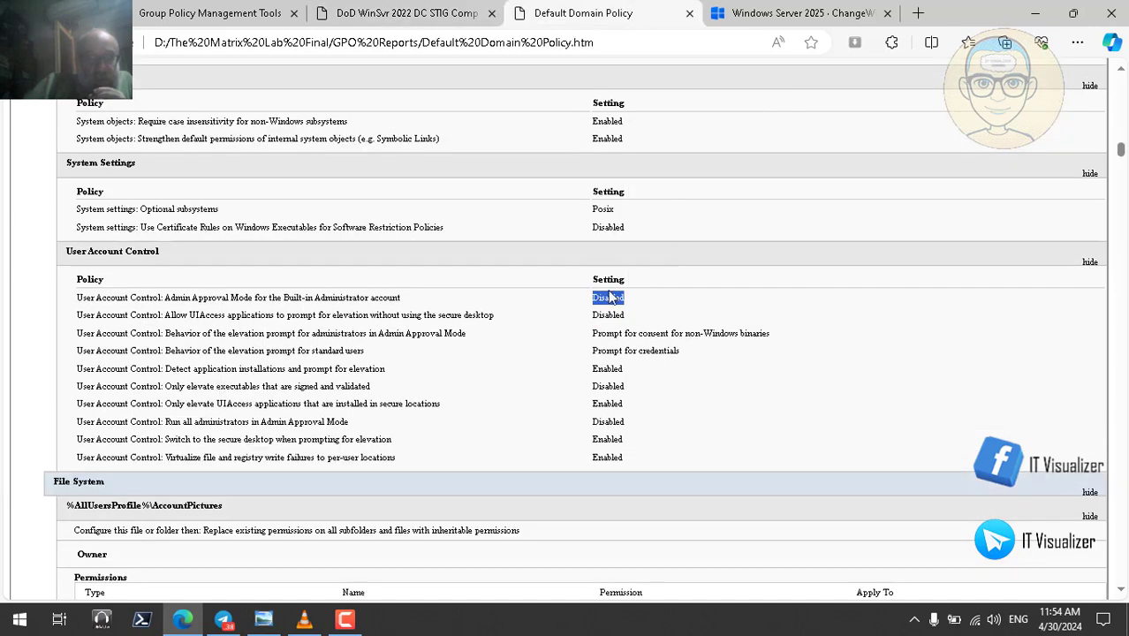
double_click(608, 316)
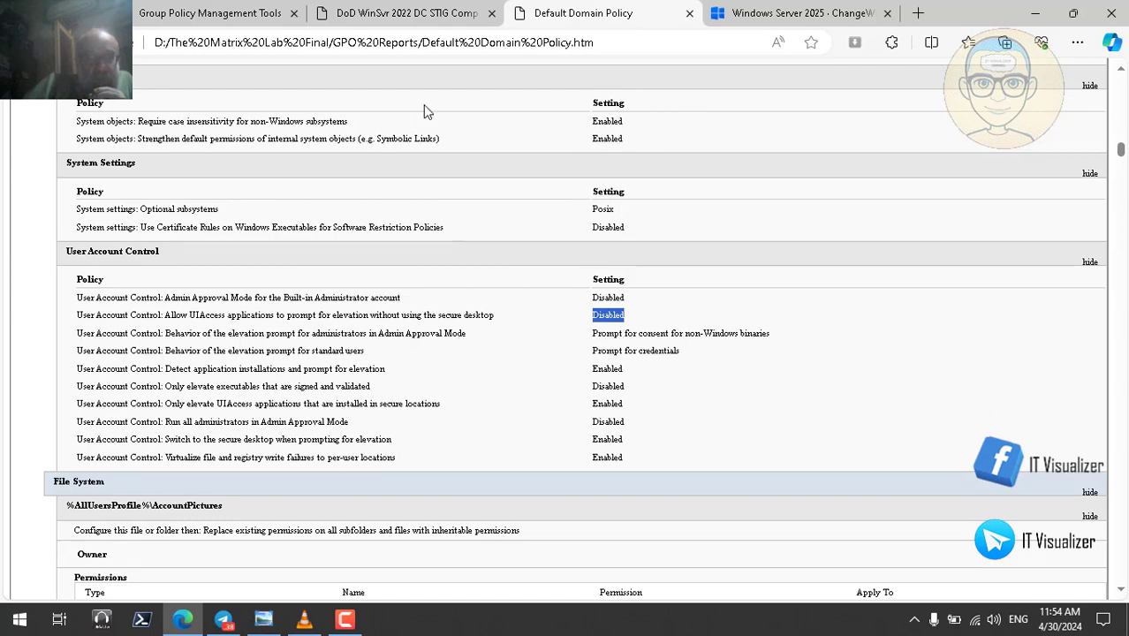
left_click(403, 11)
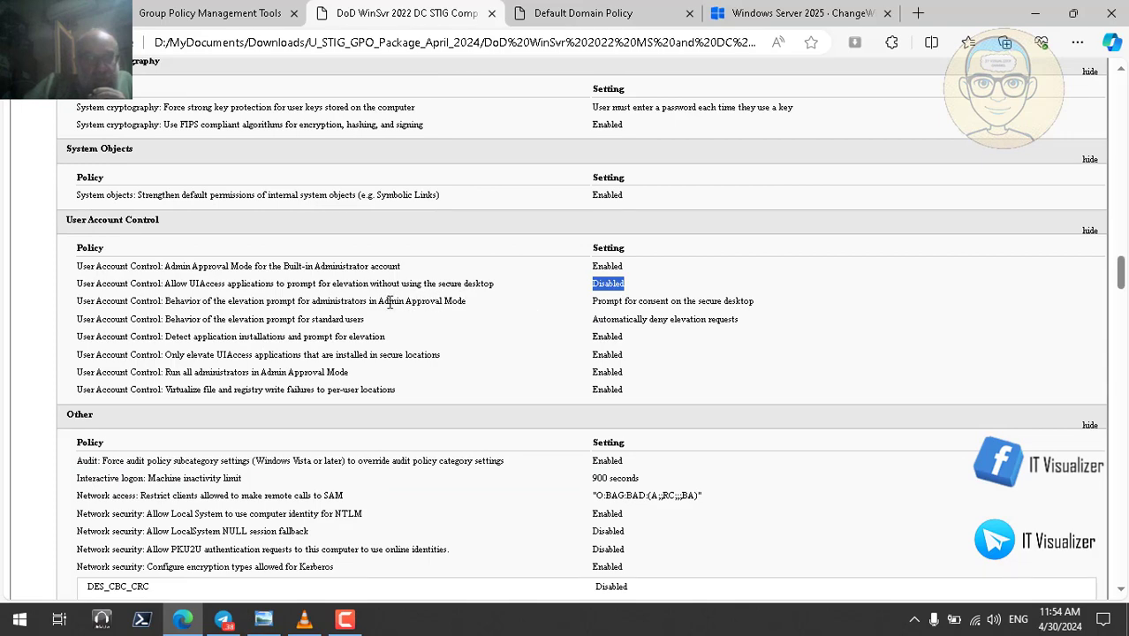
- Compare the admin elevation prompt: Prompt for consent versus the STIG's 'Prompt for consent on the secure desktop'
left_click(590, 18)
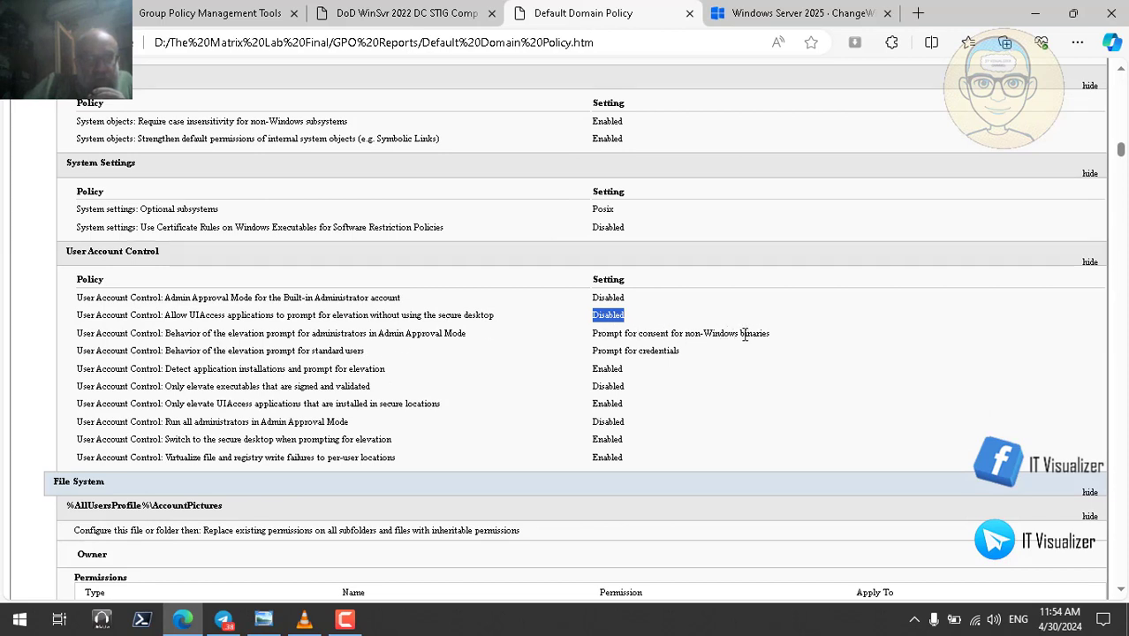
double_click(675, 334)
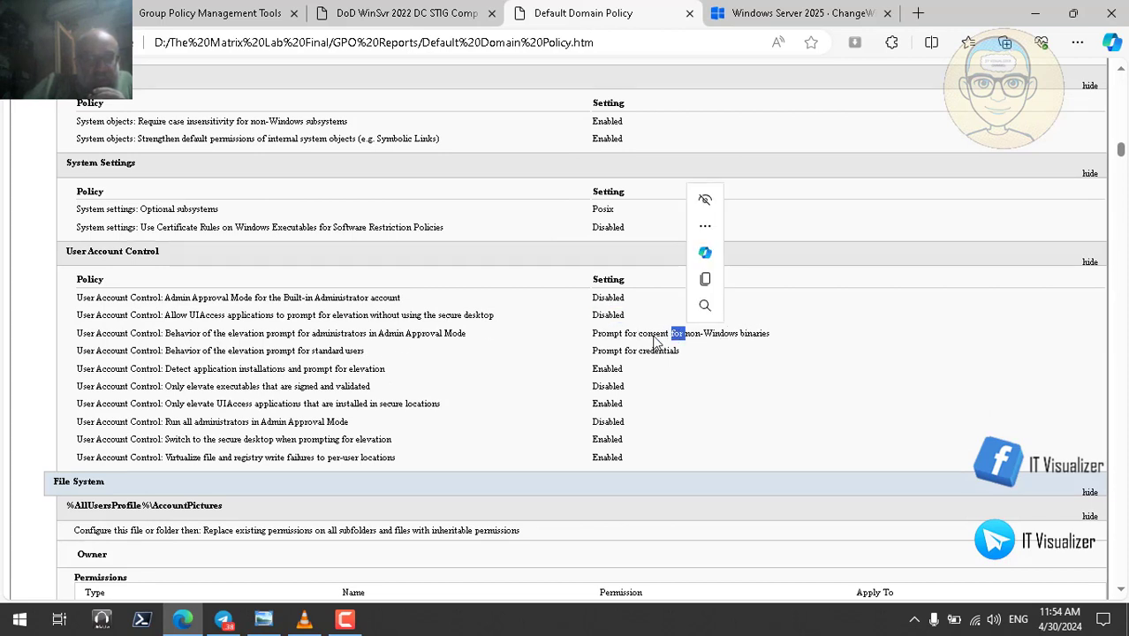
double_click(654, 334)
double_click(621, 335)
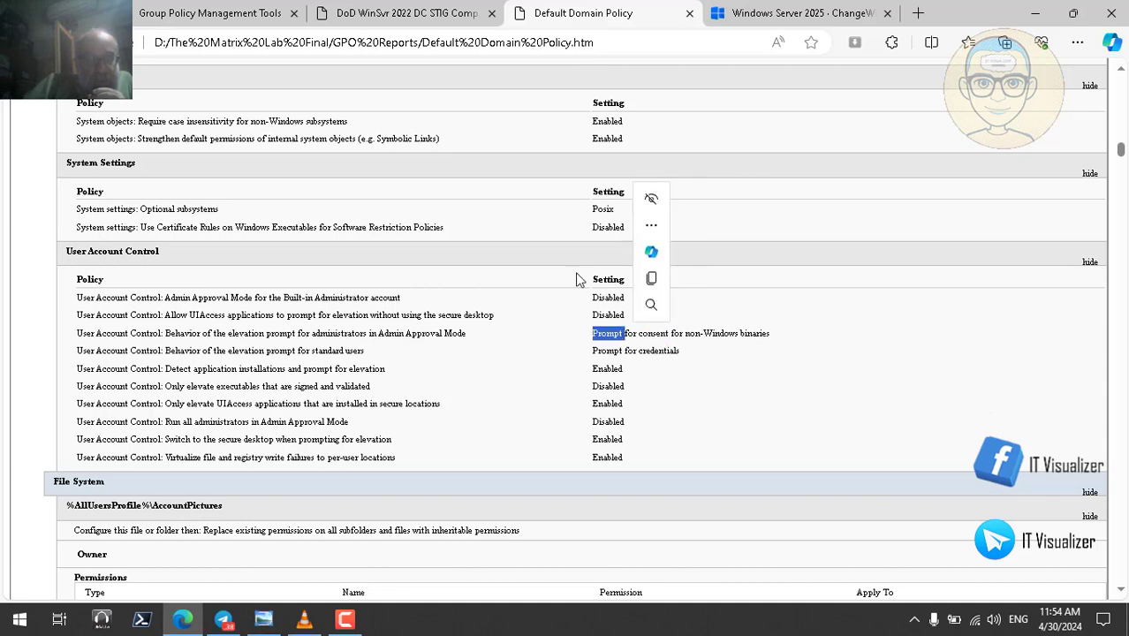
left_click(426, 24)
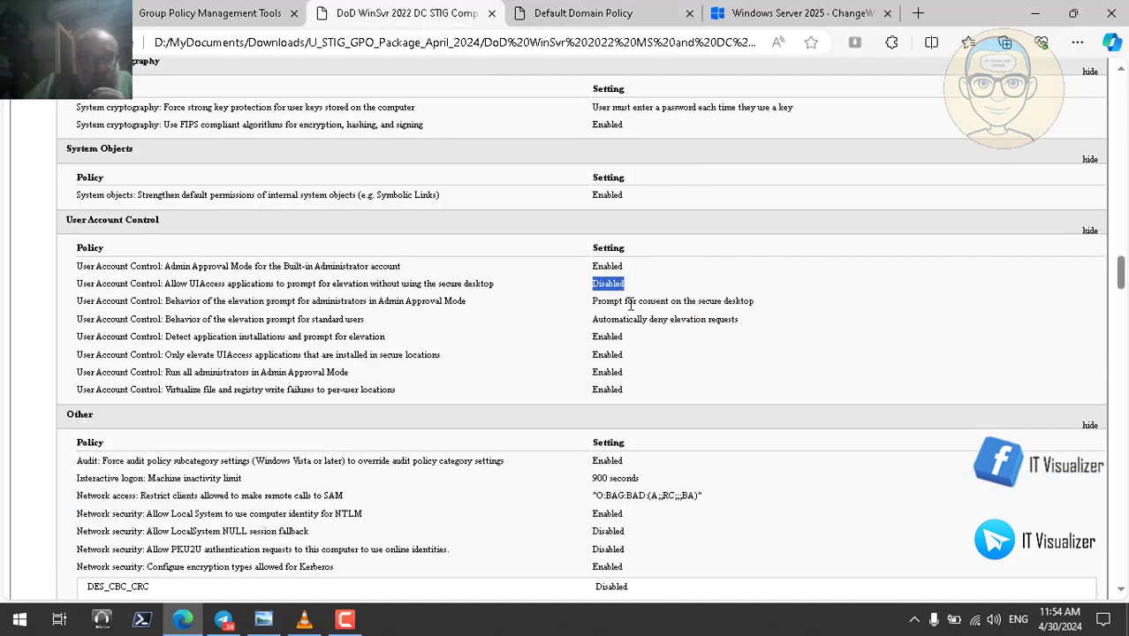
double_click(712, 301)
triple_click(685, 305)
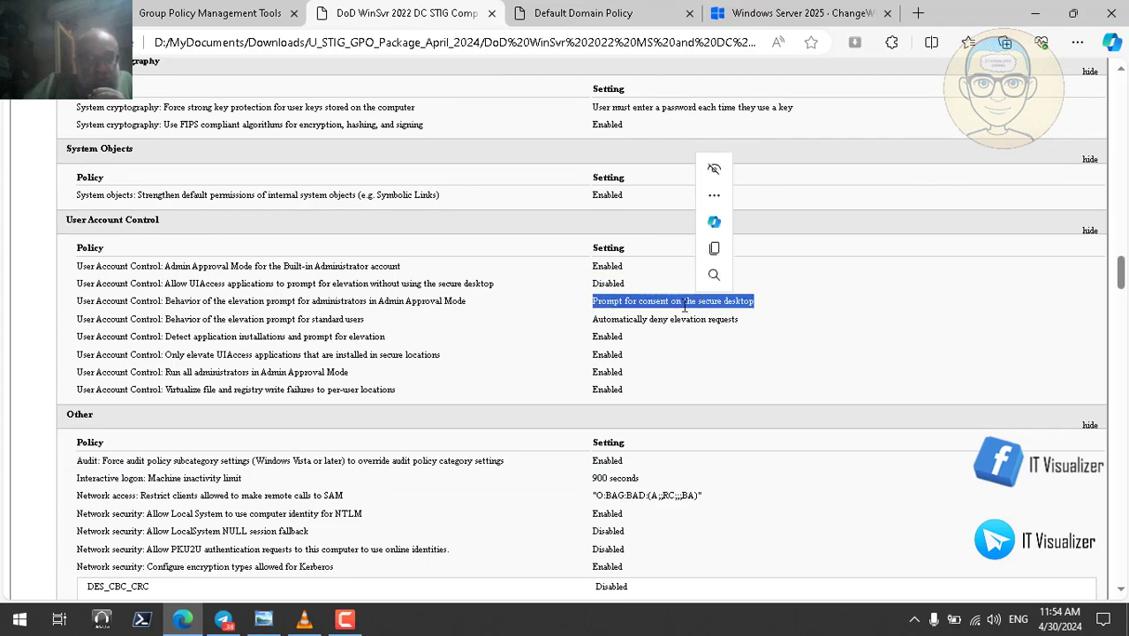
- Compare standard-user elevation: 'Prompt for credentials' versus the STIG's 'Automatically deny elevation requests'
left_click(596, 20)
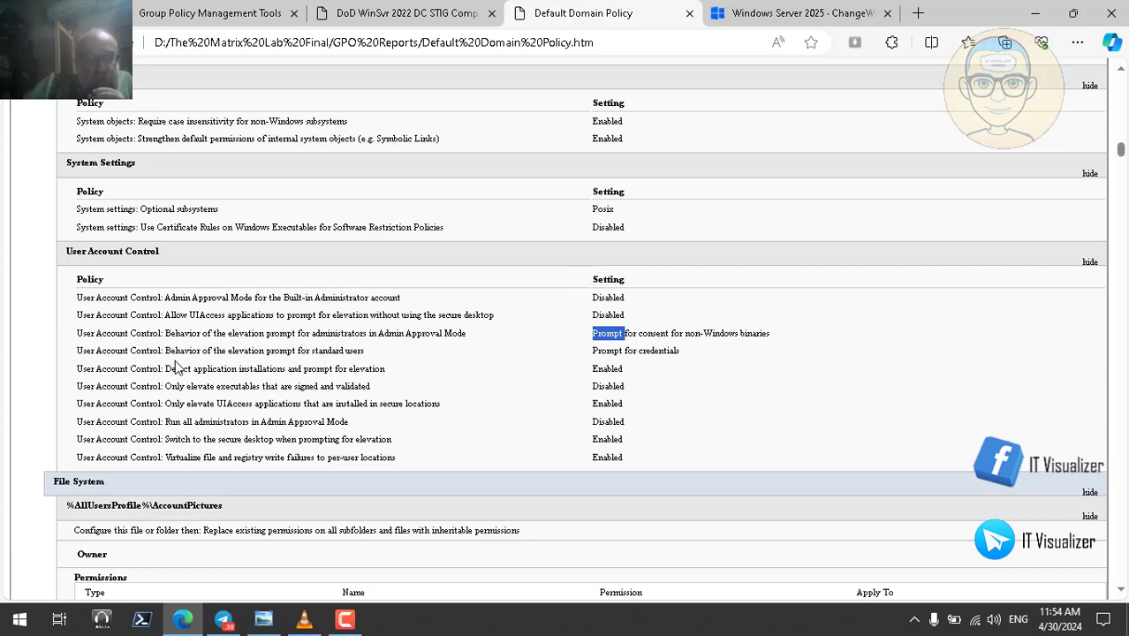
triple_click(613, 350)
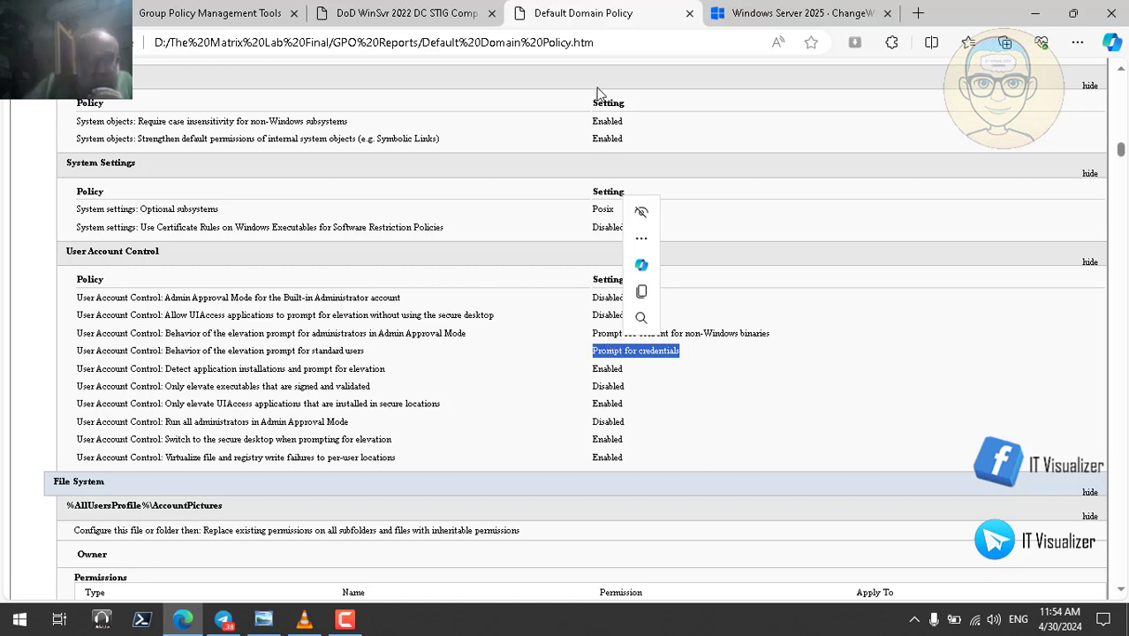
left_click(641, 215)
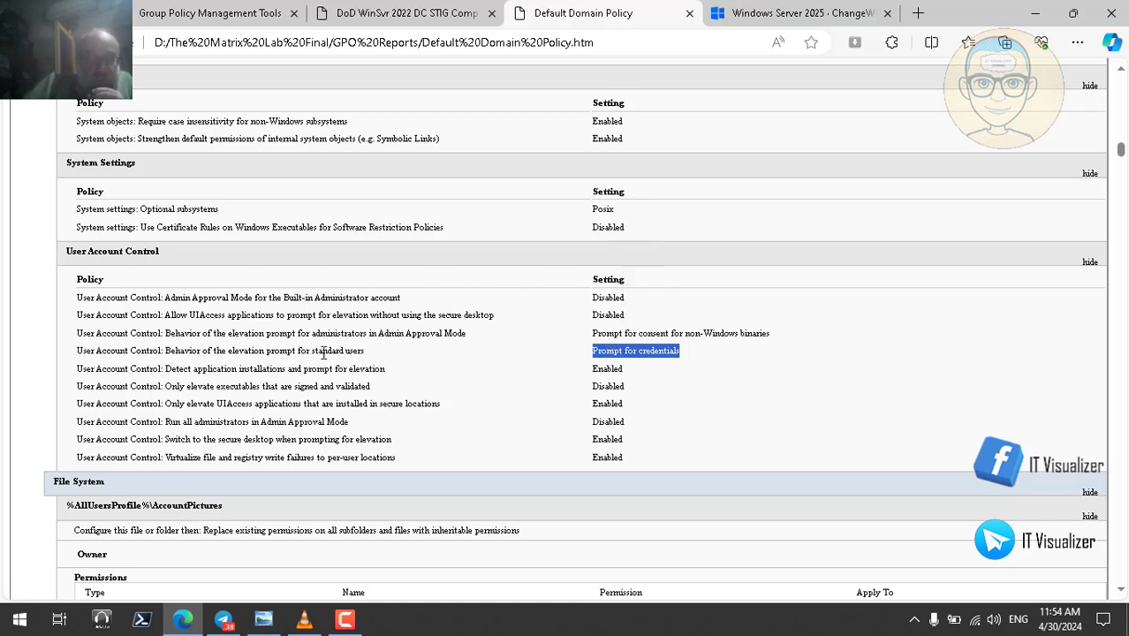
left_click(430, 17)
double_click(658, 323)
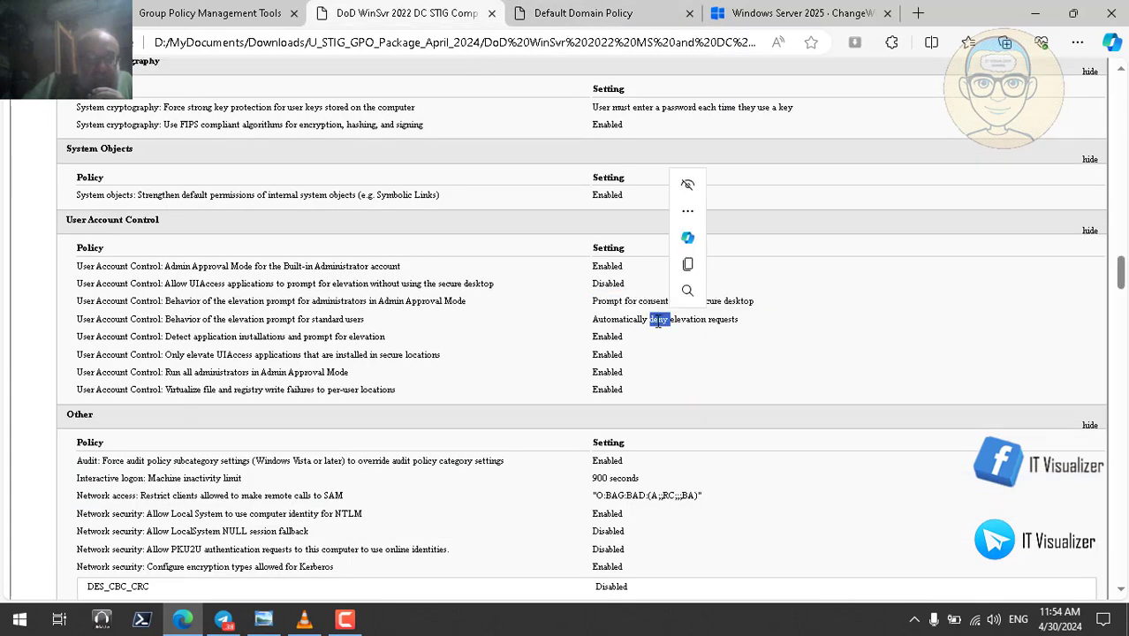
double_click(643, 324)
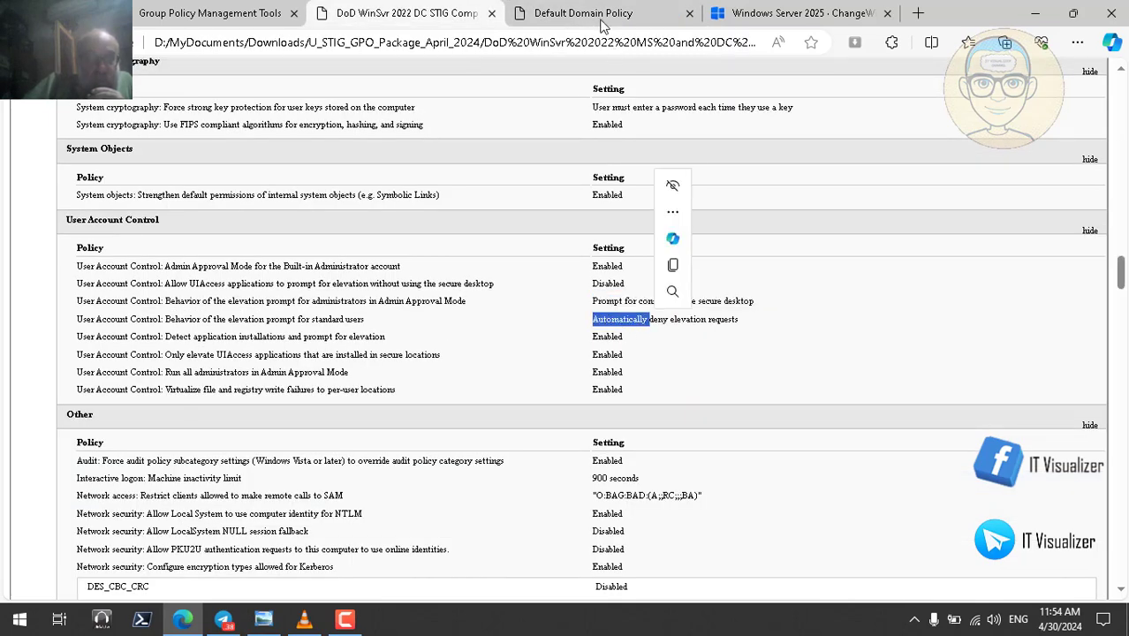
left_click(600, 19)
- Compare the standard-user elevation prompt (Prompt for credentials) and application-installation detection between Default Domain Policy and STIG reports
double_click(334, 351)
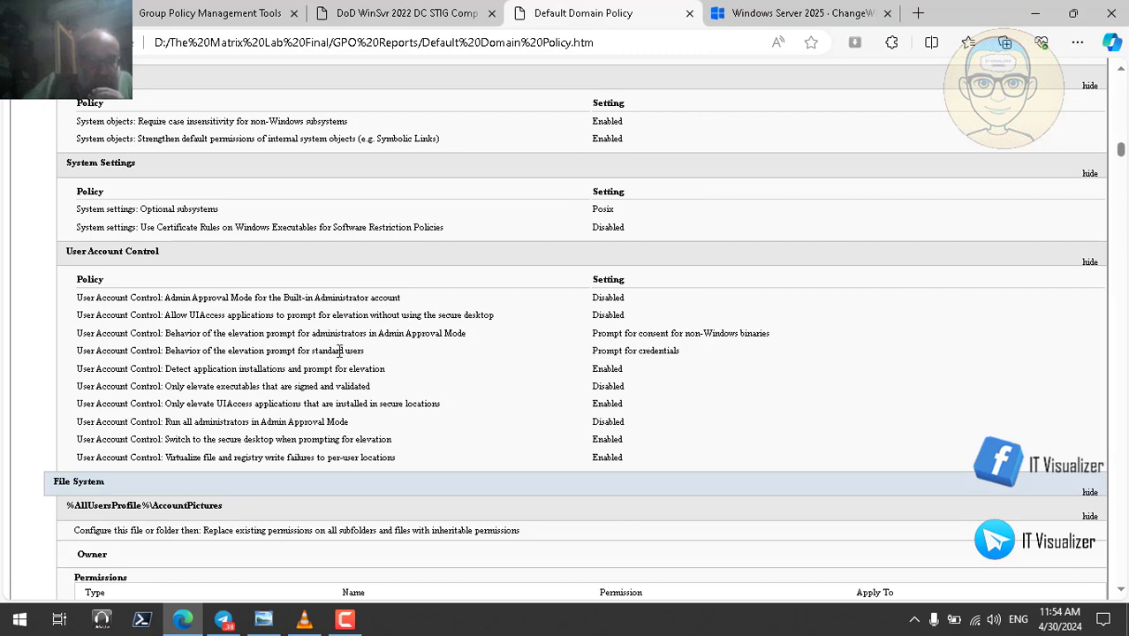
triple_click(632, 351)
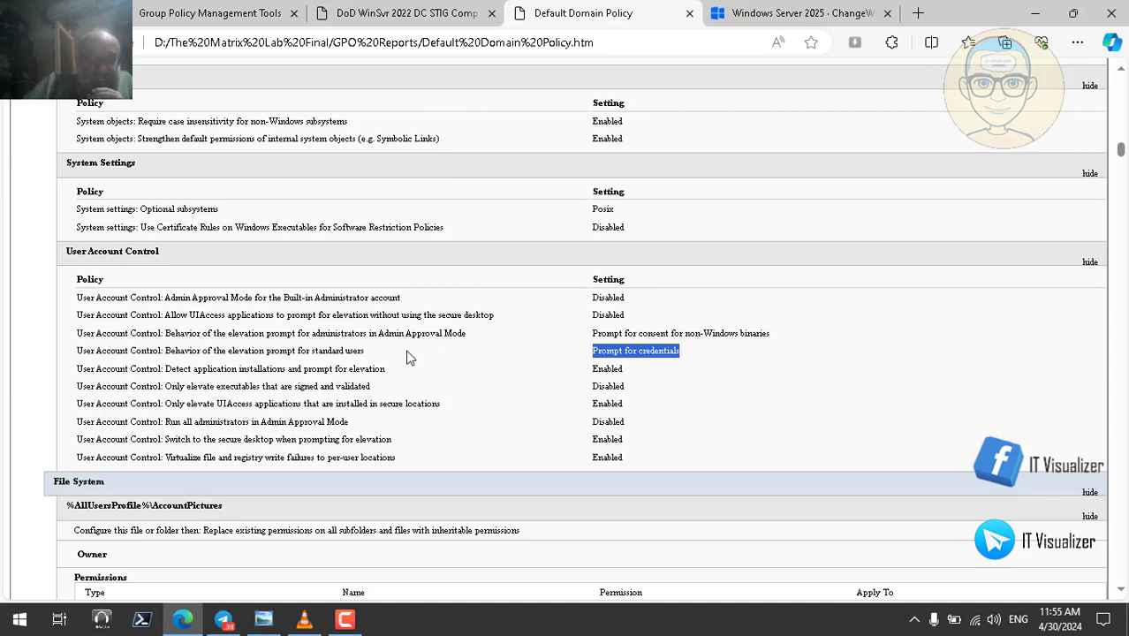
triple_click(357, 351)
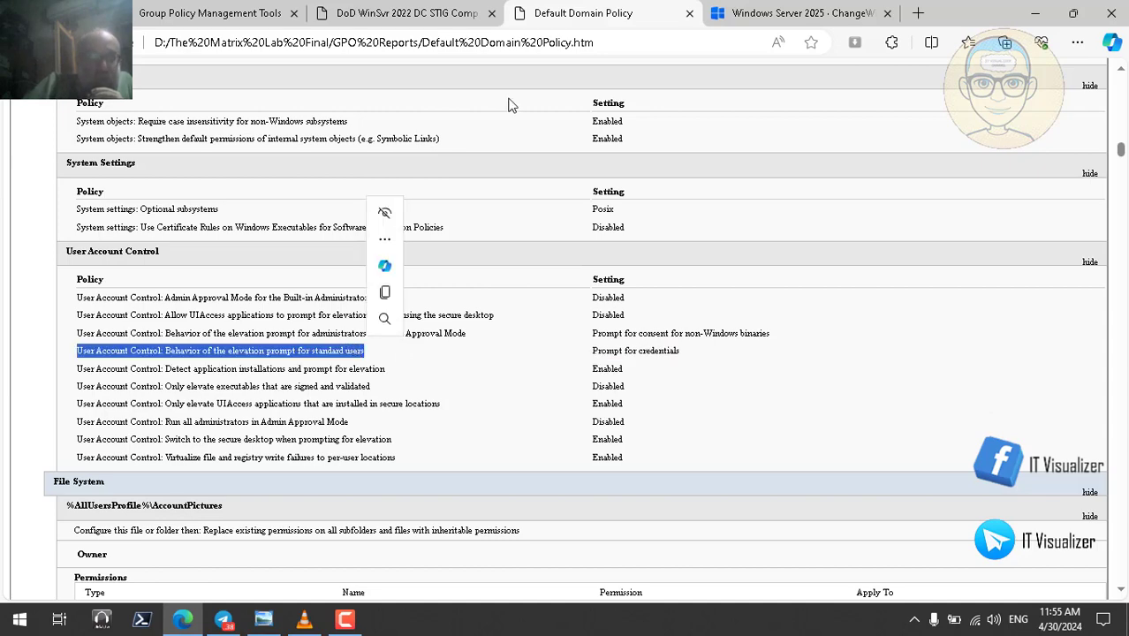
left_click(437, 16)
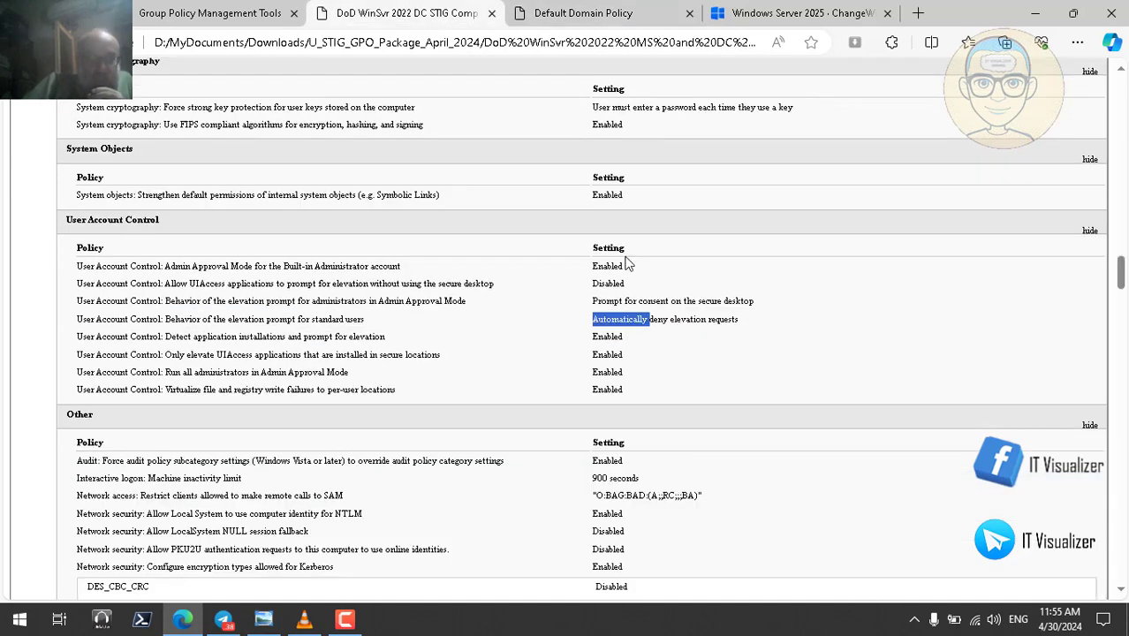
double_click(611, 341)
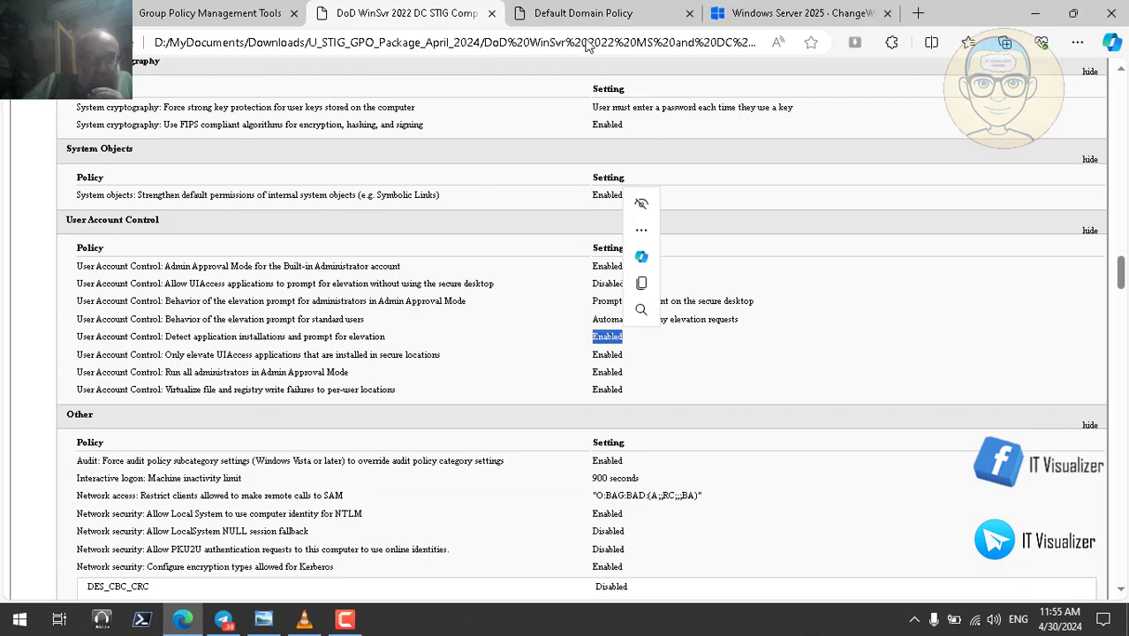
left_click(585, 16)
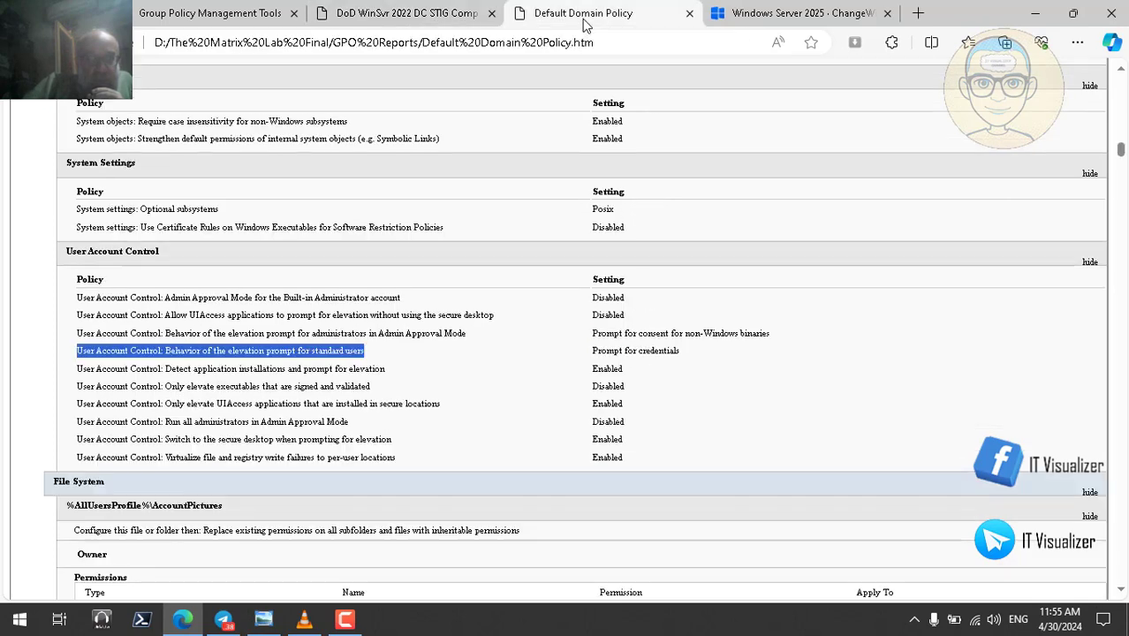
double_click(612, 369)
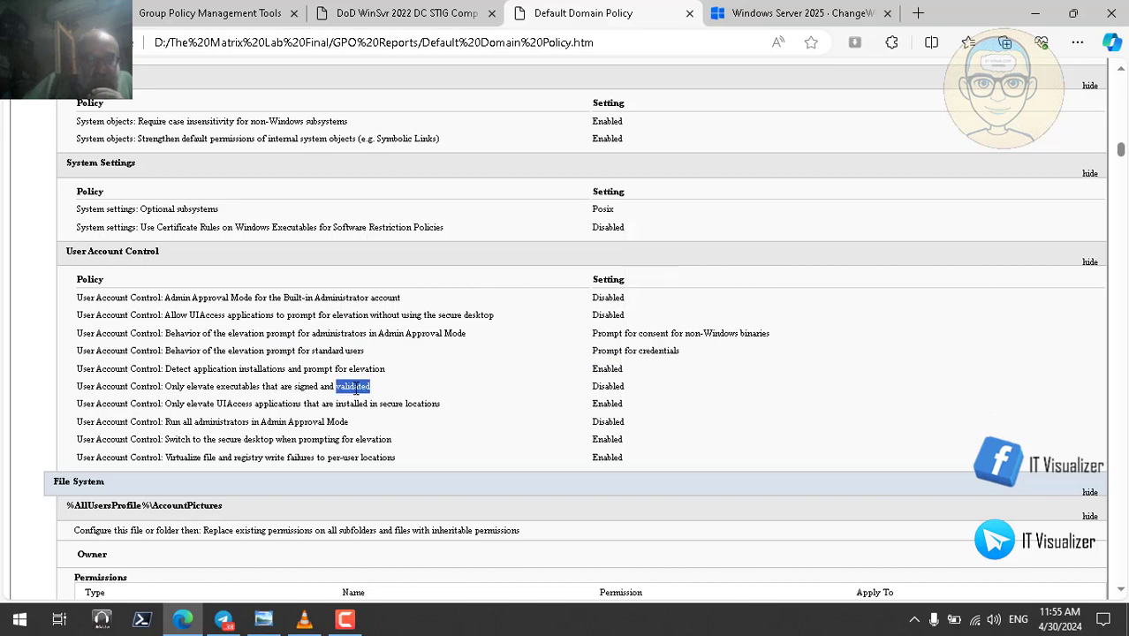
double_click(608, 387)
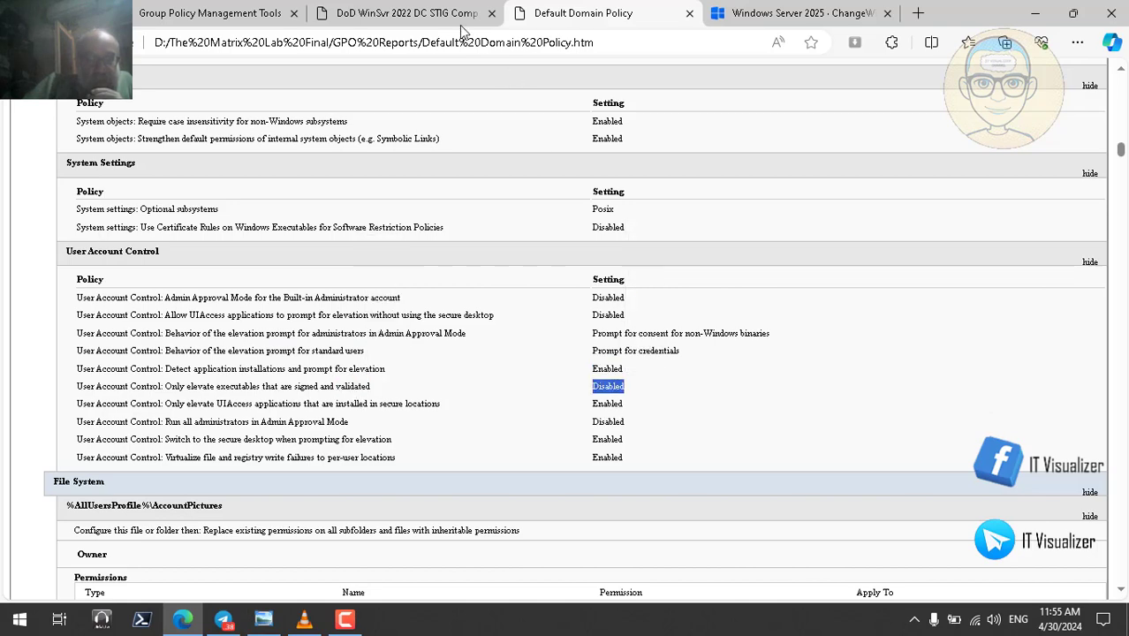
- Check STIG's Enabled secure-location UIAccess against Default Policy's Disabled signed-executable and Admin Approval Mode settings
left_click(456, 21)
double_click(609, 353)
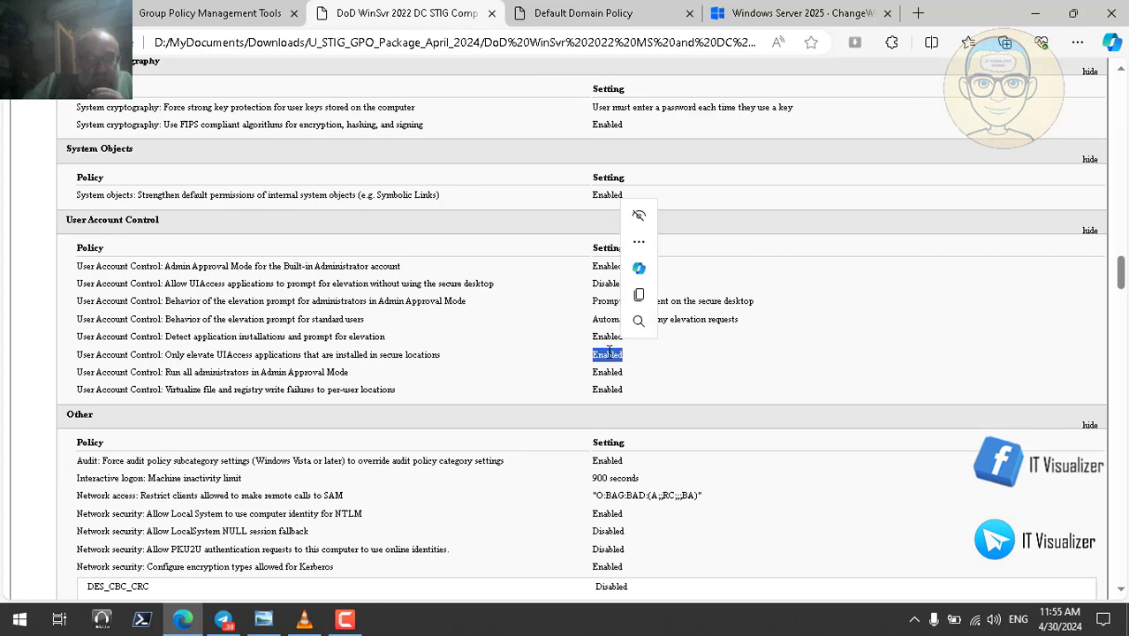
left_click(560, 19)
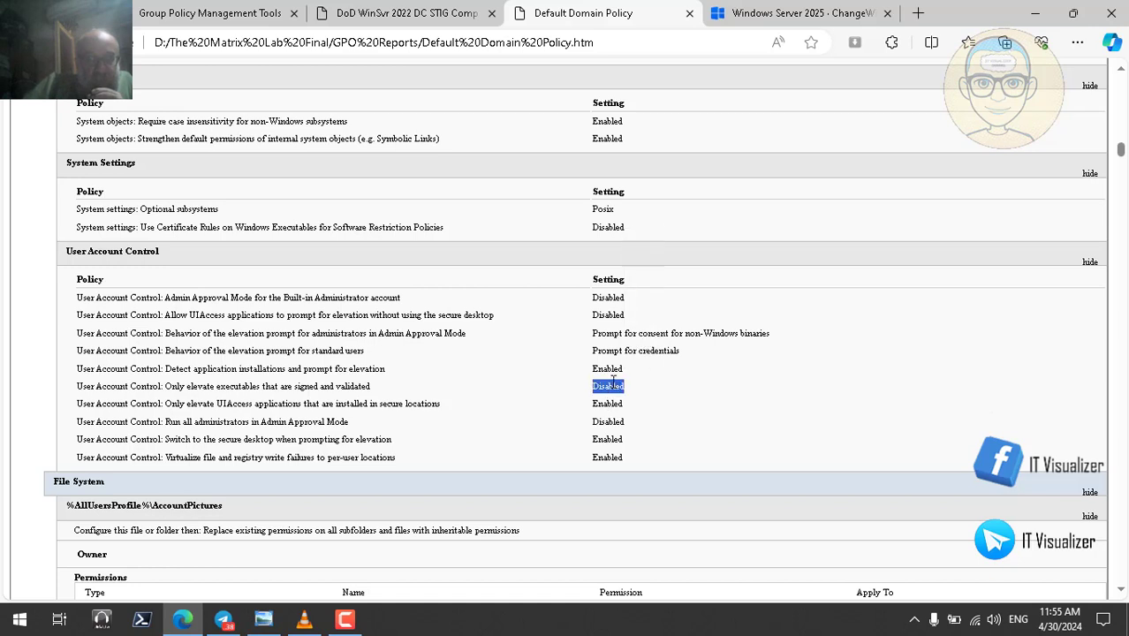
double_click(612, 385)
double_click(608, 297)
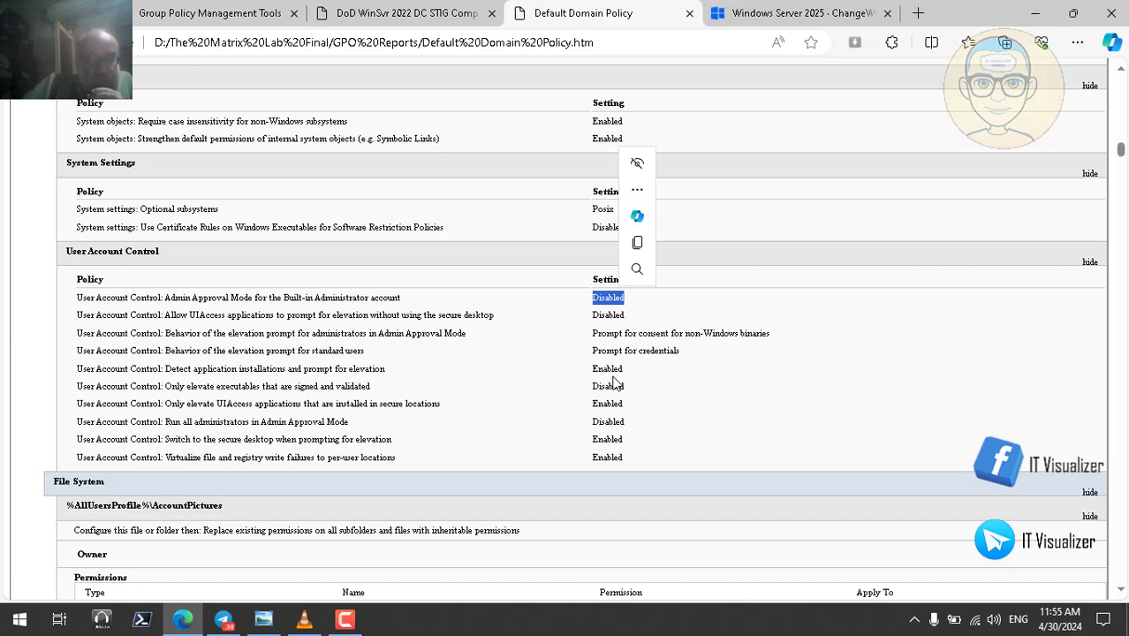
- Review Default Policy's administrator and standard-user elevation prompts, then STIG's Enabled Admin Approval Mode and UIAccess settings
triple_click(680, 333)
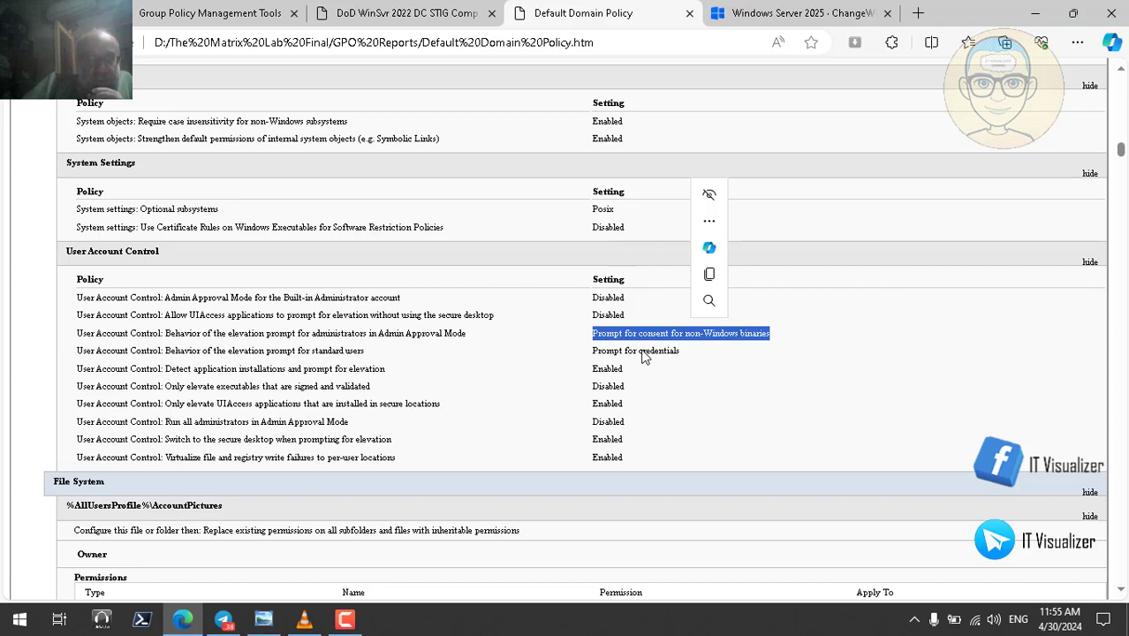
triple_click(650, 352)
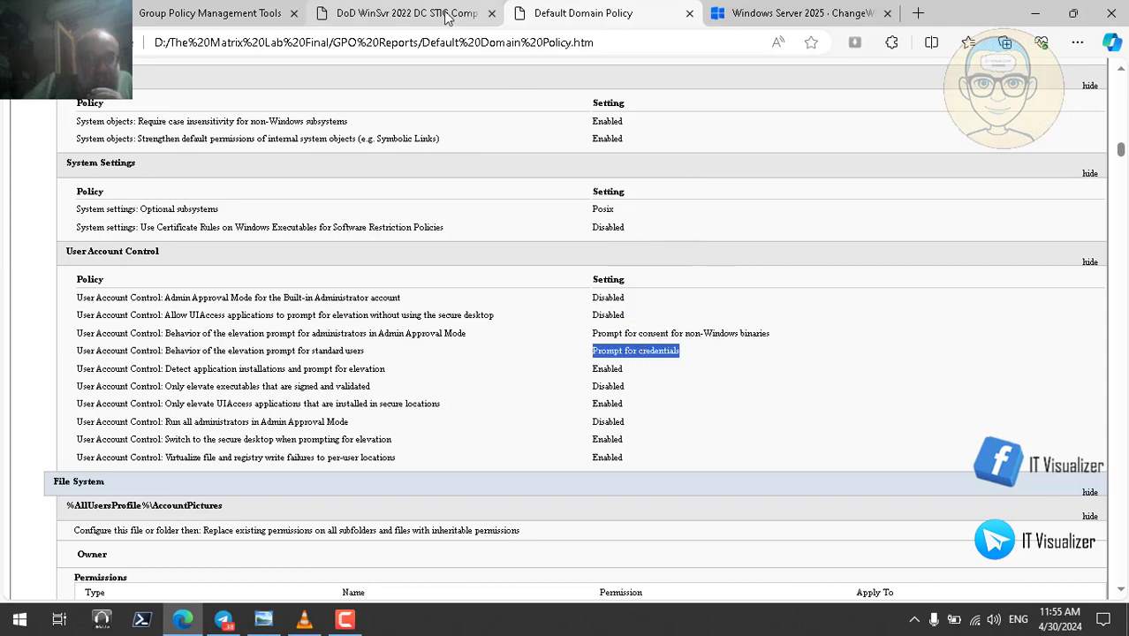
left_click(455, 13)
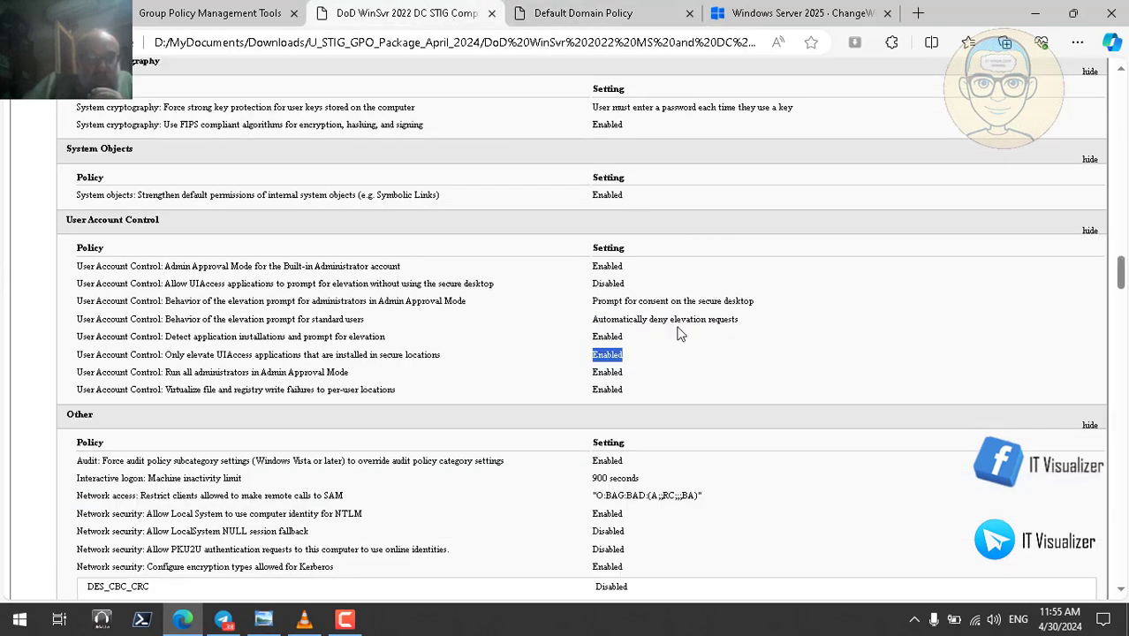
double_click(617, 266)
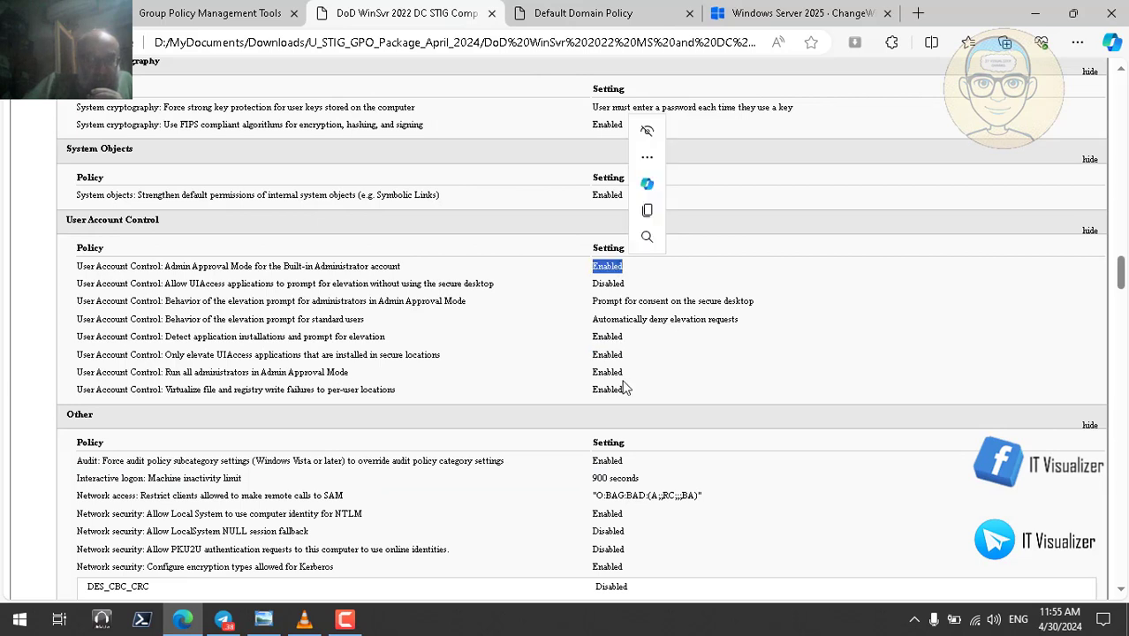
double_click(610, 356)
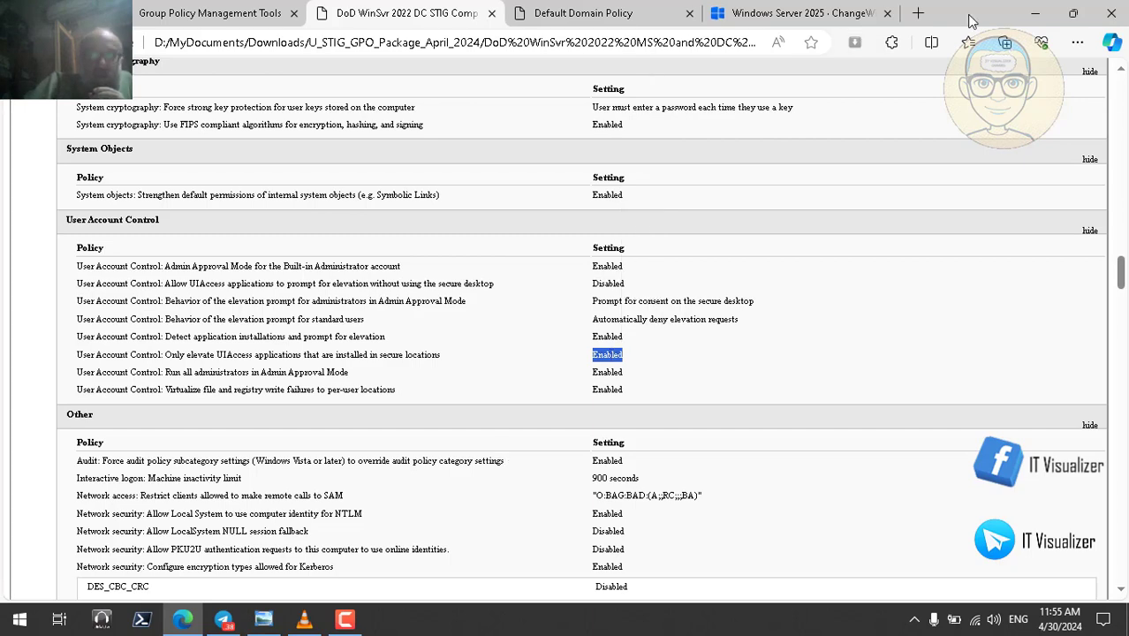
- Minimize Edge and resume the VLC lab video through to the Personalization screen saver policies
left_click(1035, 16)
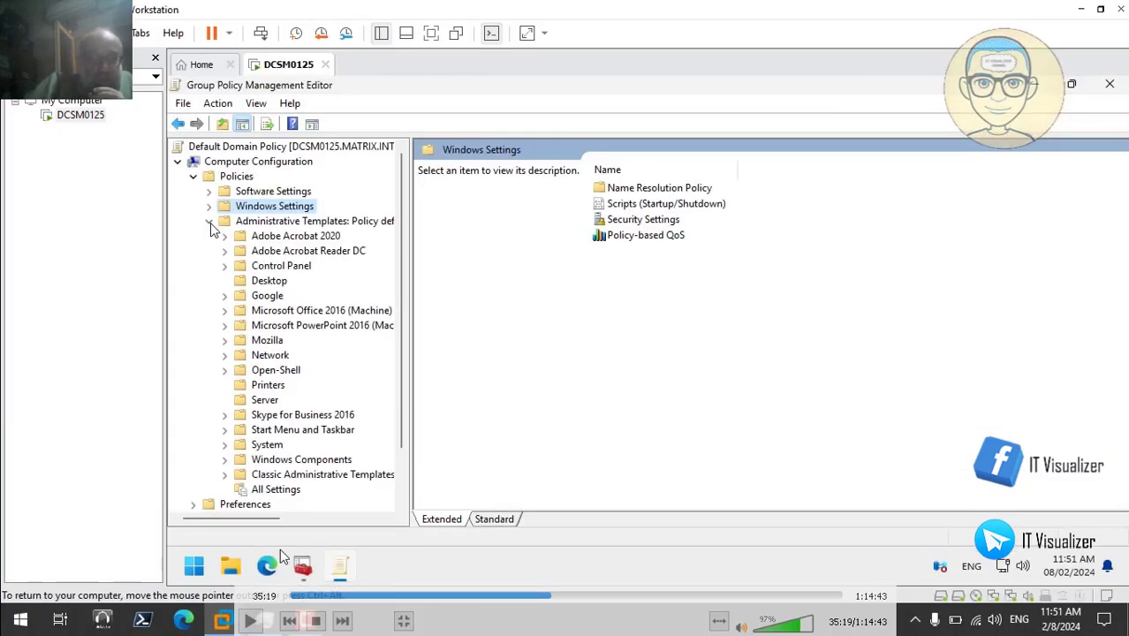
left_click(250, 622)
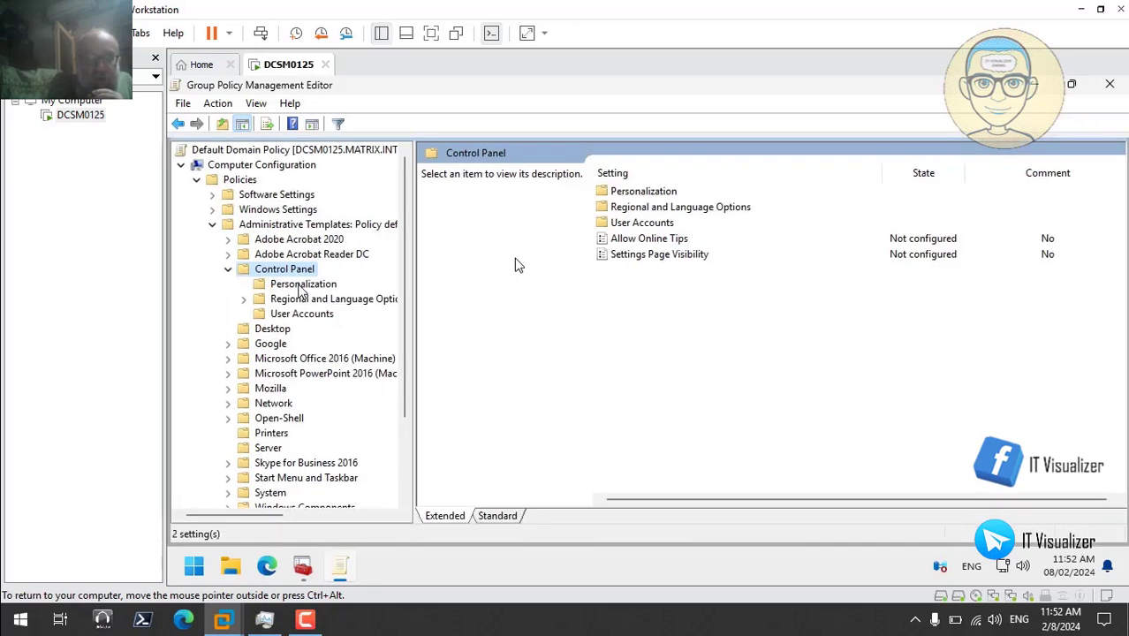
left_click(301, 286)
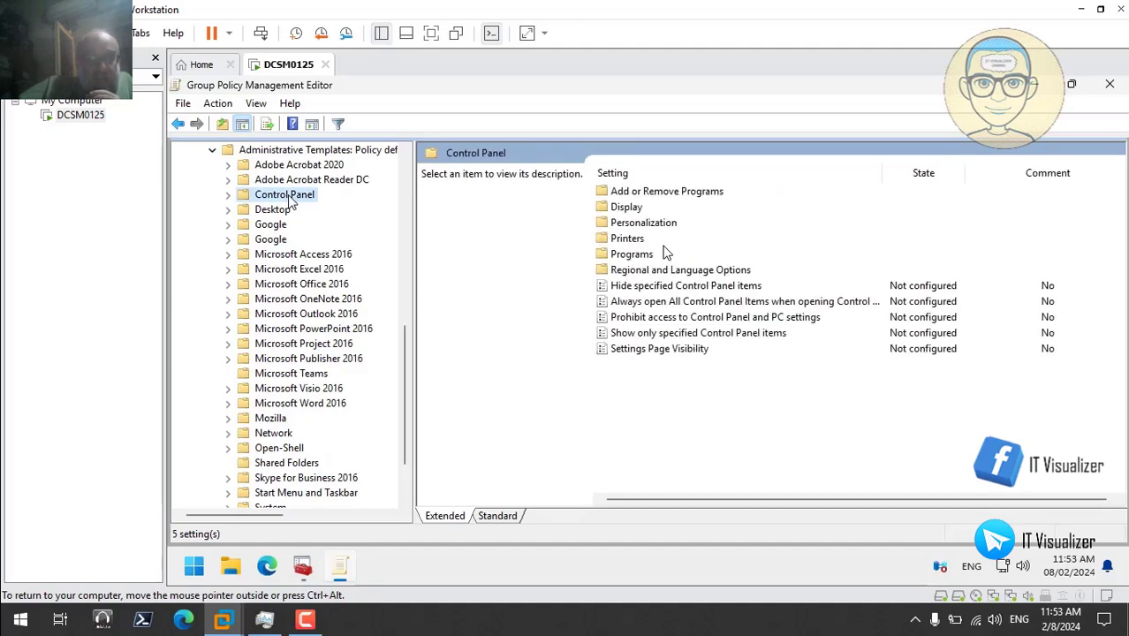
left_click(229, 196)
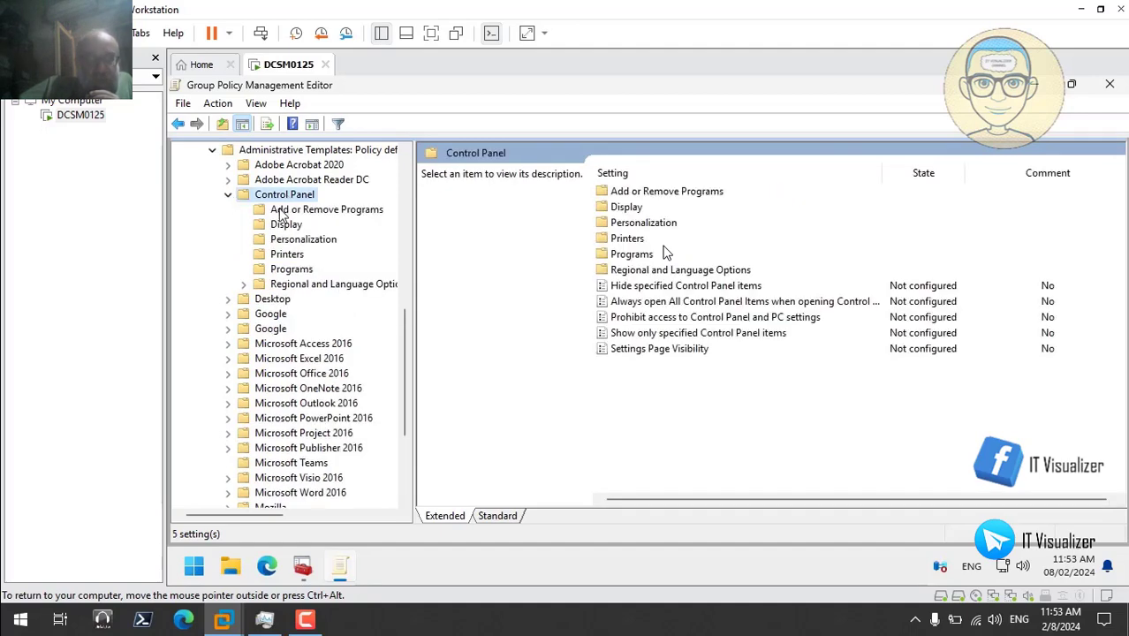
left_click(303, 239)
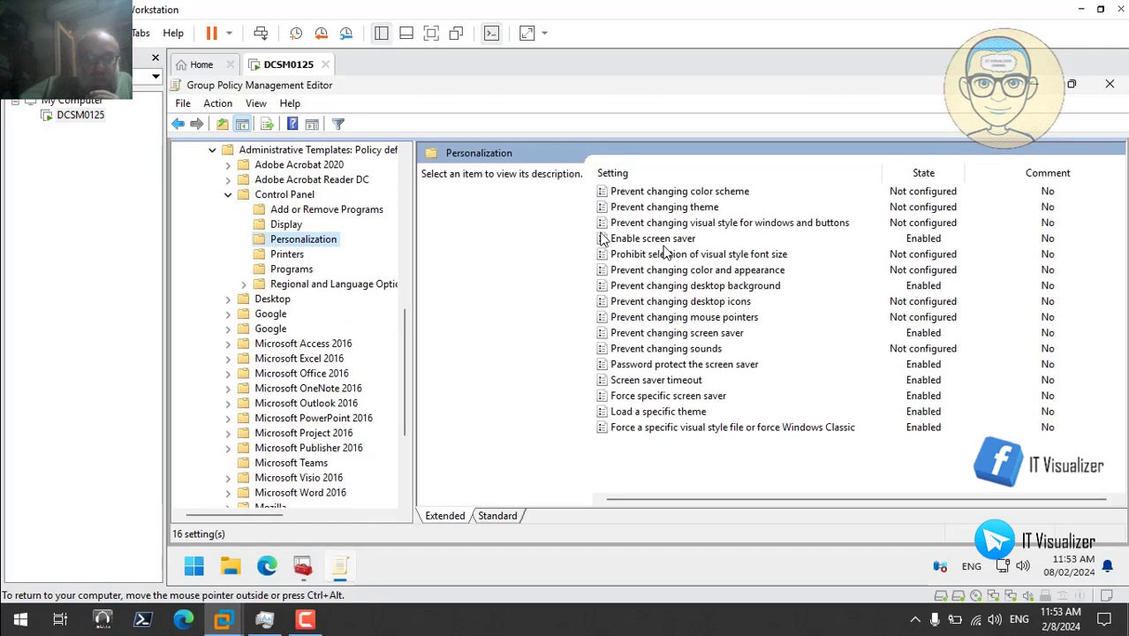
left_click(681, 255)
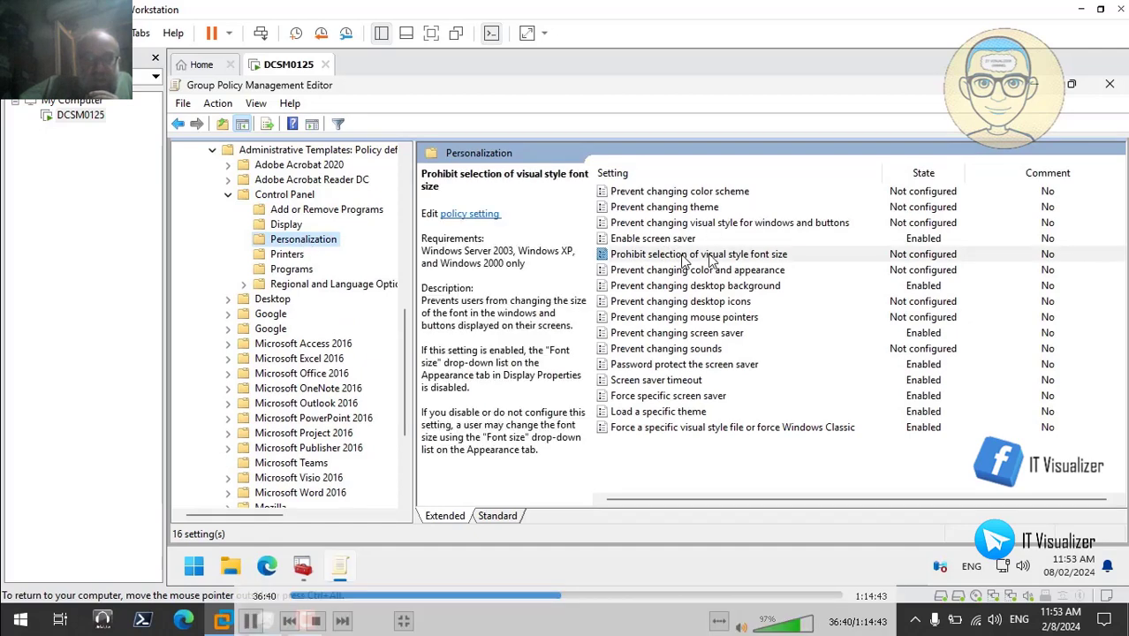
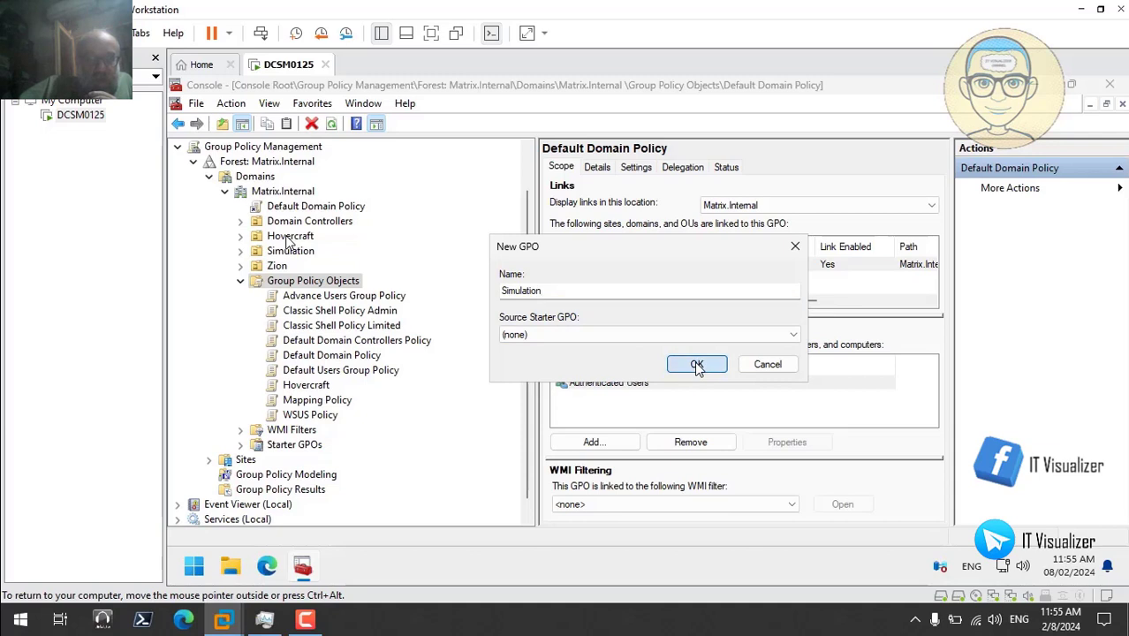
- Add a new Group Policy Object, replacing the default name with Zion
right_click(303, 285)
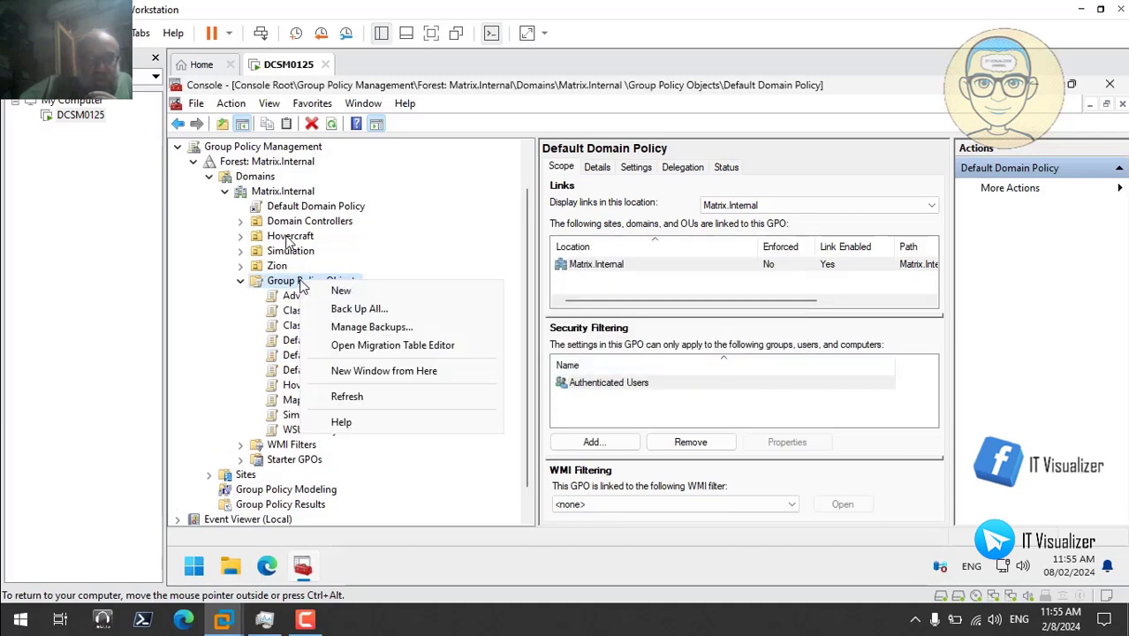
left_click(333, 292)
key("BackSpace")
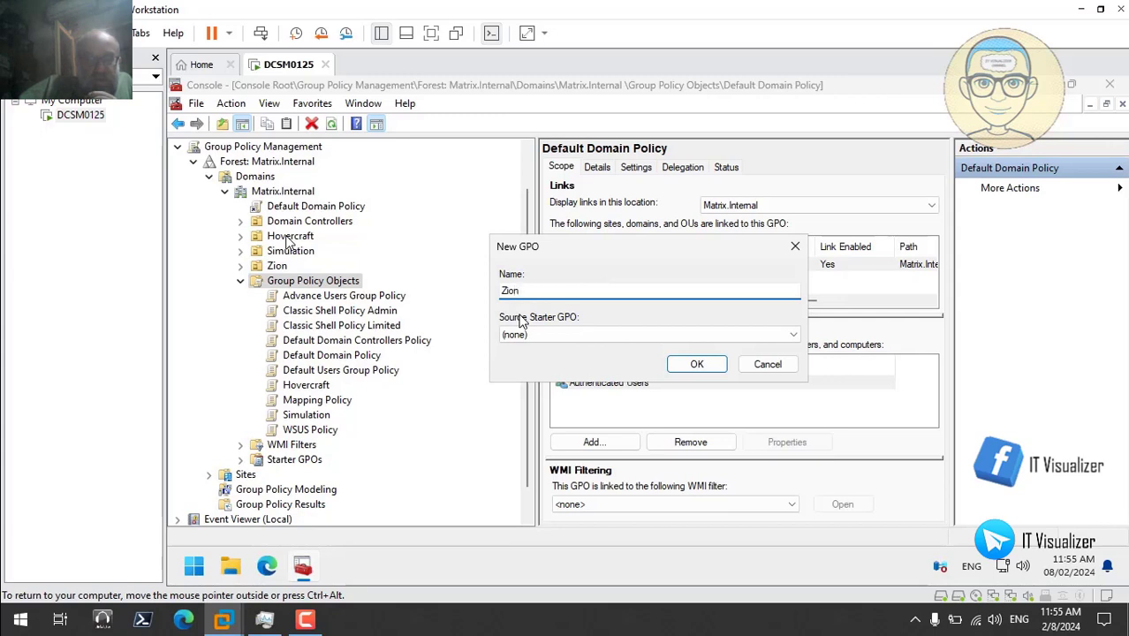
left_click(695, 364)
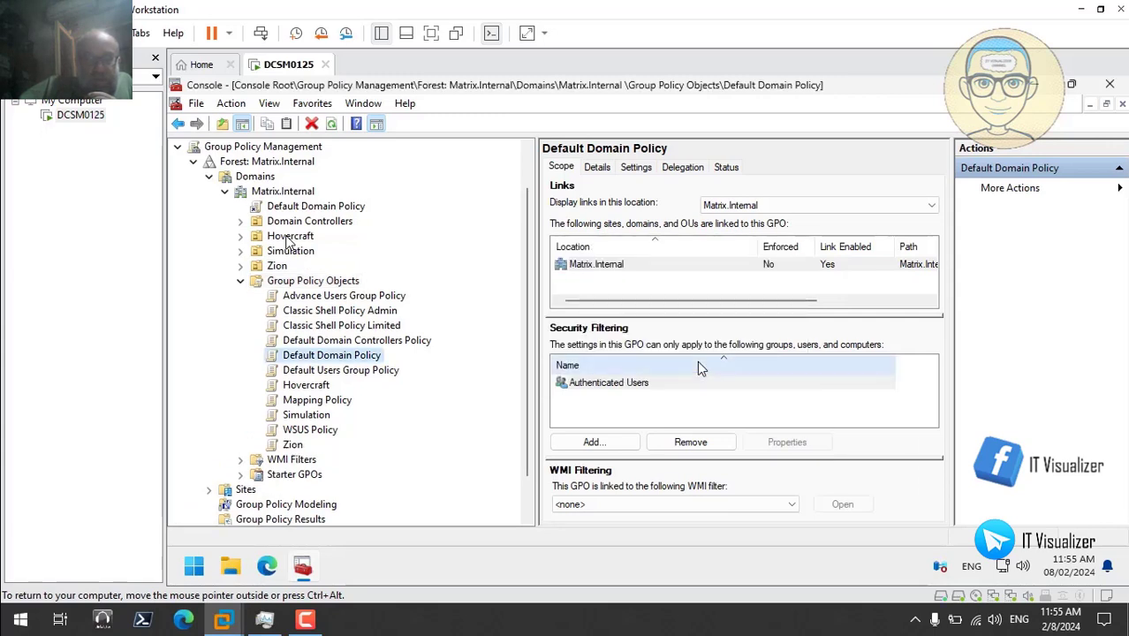
- Open \\dcsm0125\Backgrounds\Hovercraft\ from the Run dialog using path autocomplete
right_click(195, 570)
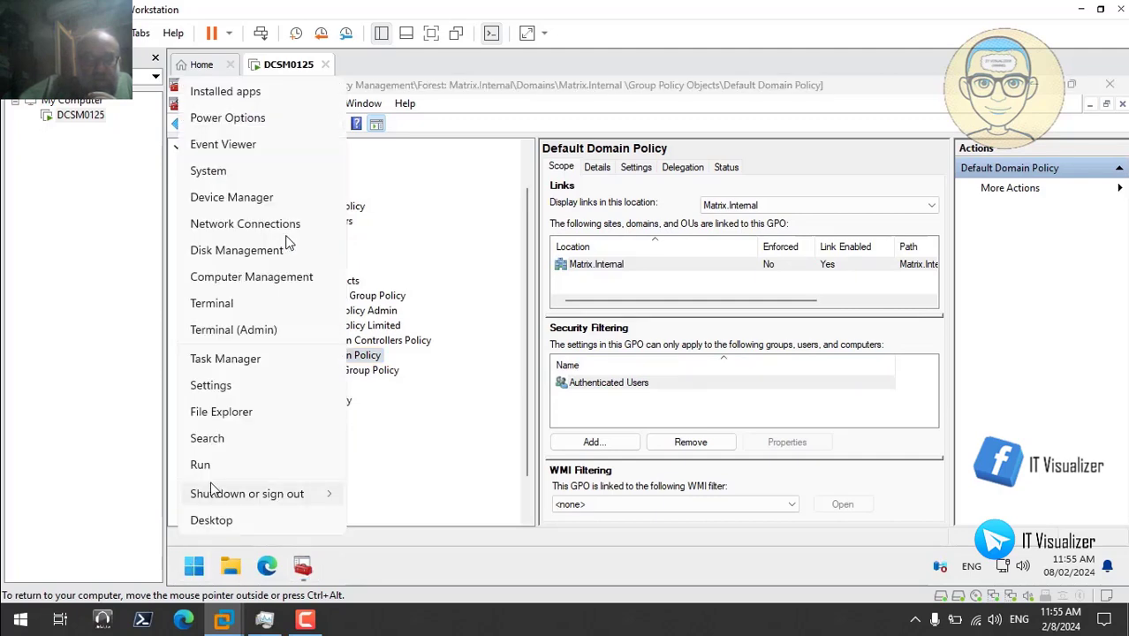
left_click(203, 465)
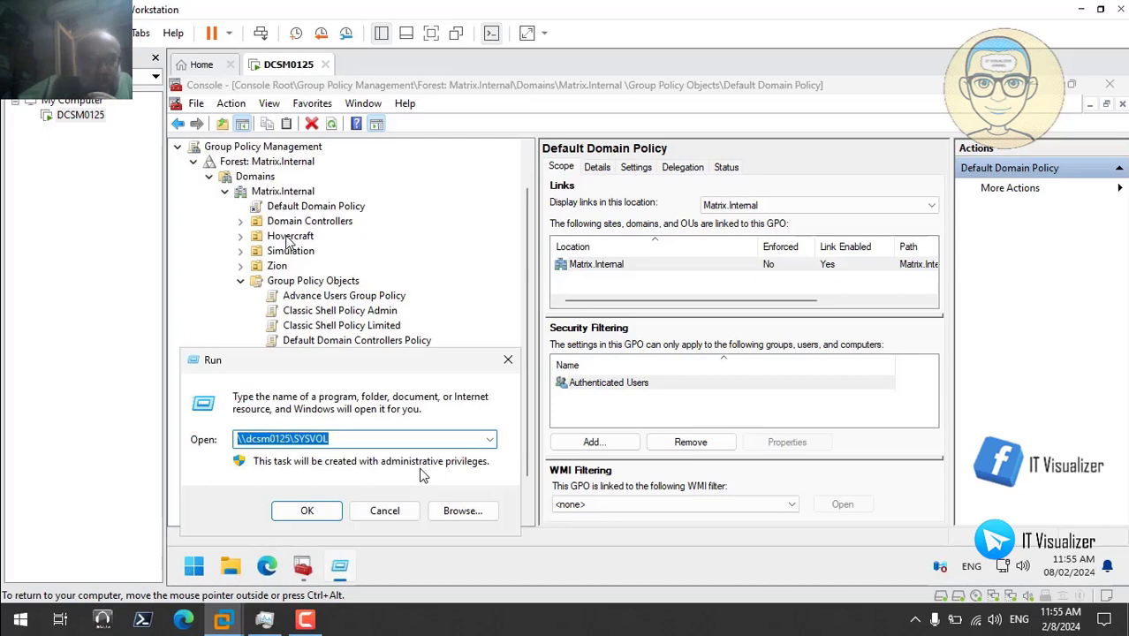
left_click(327, 439)
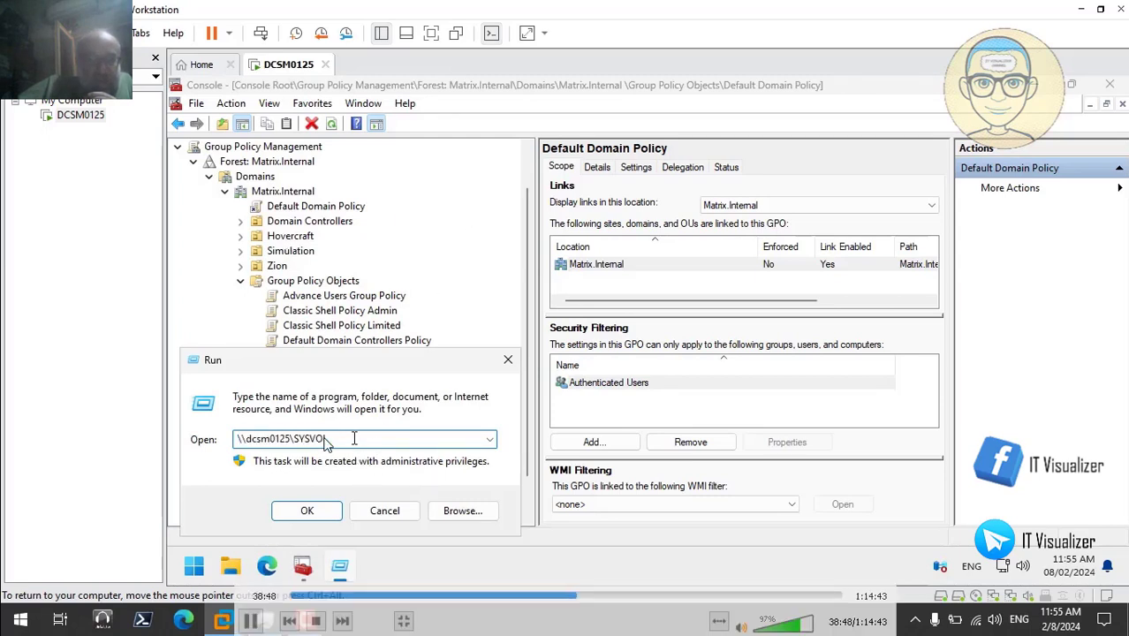
key("BackSpace")
key("BackSpace")
key("BackSpace")
key("BackSpace")
key("BackSpace")
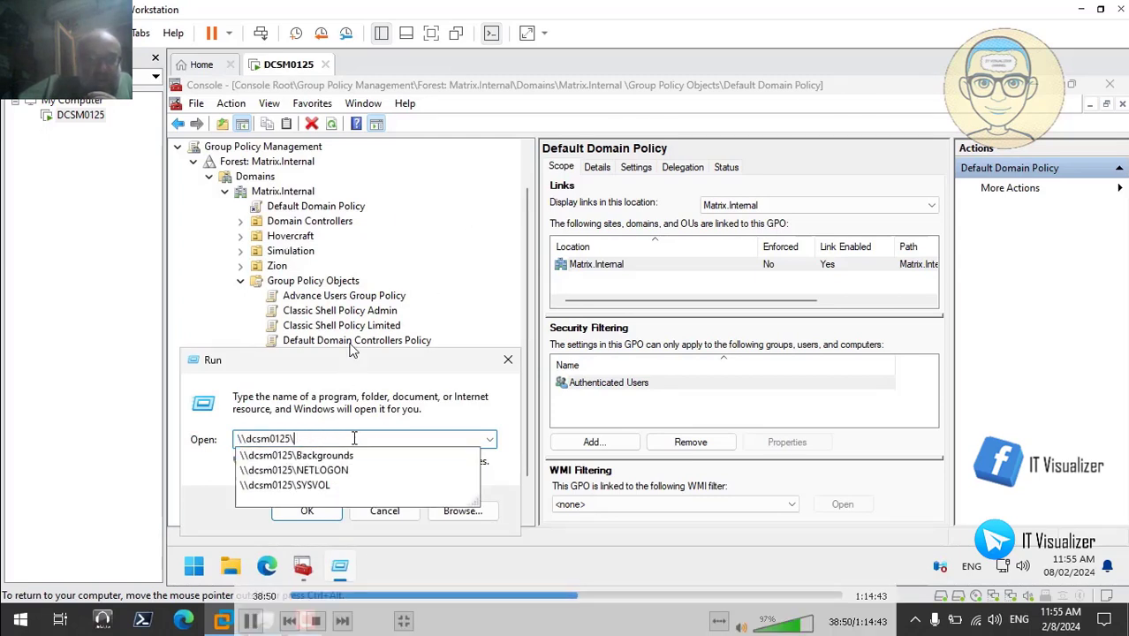
left_click(351, 456)
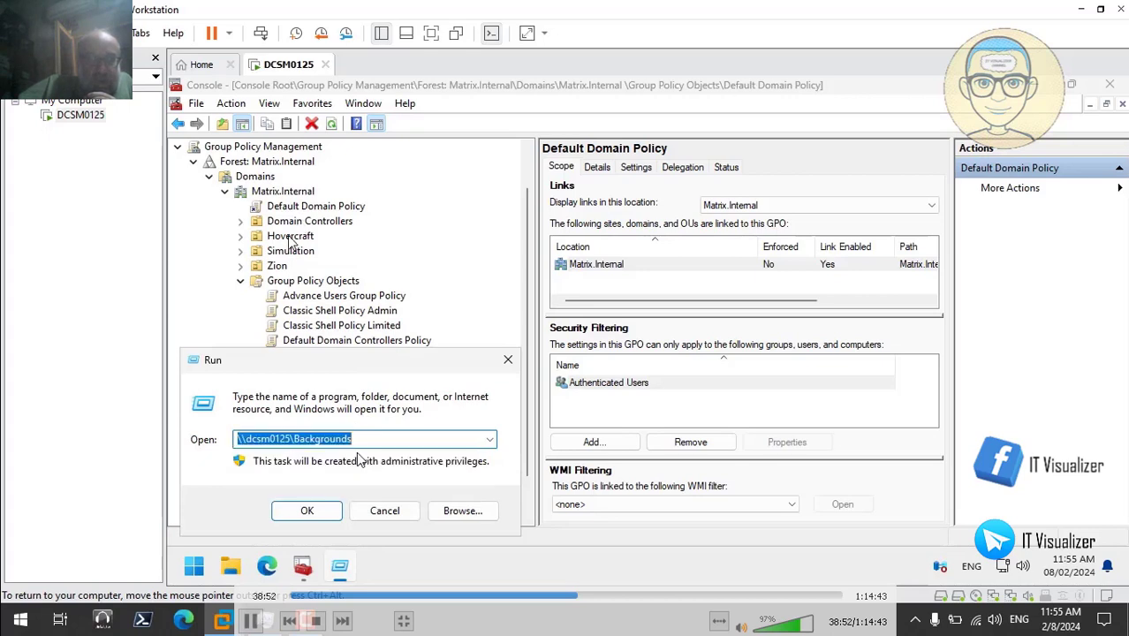
key("End")
type("\\")
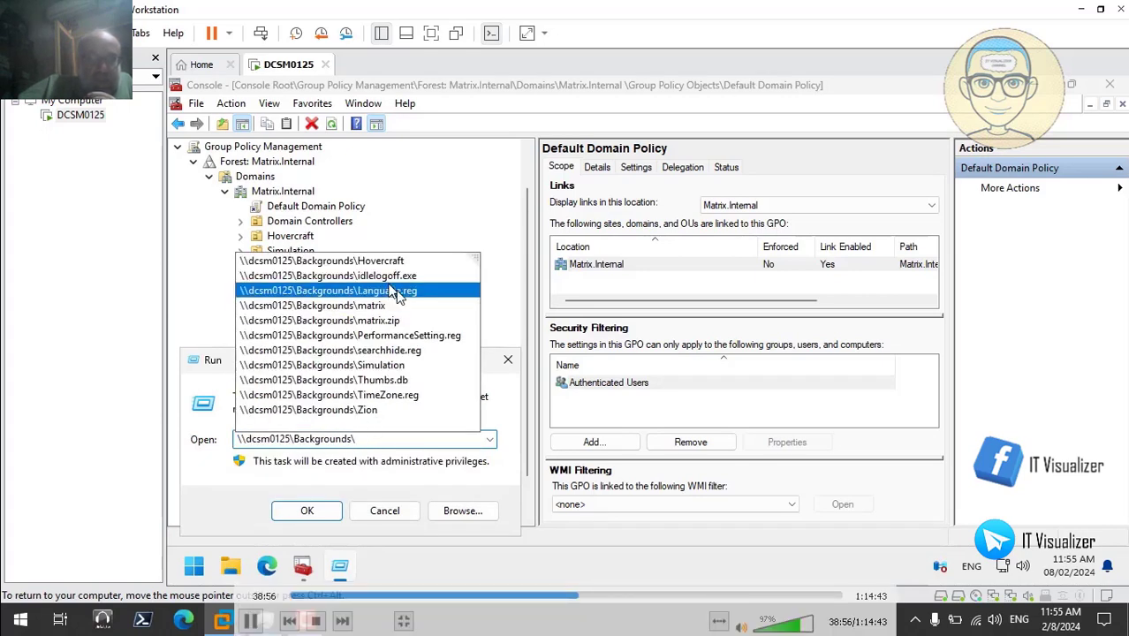
left_click(389, 263)
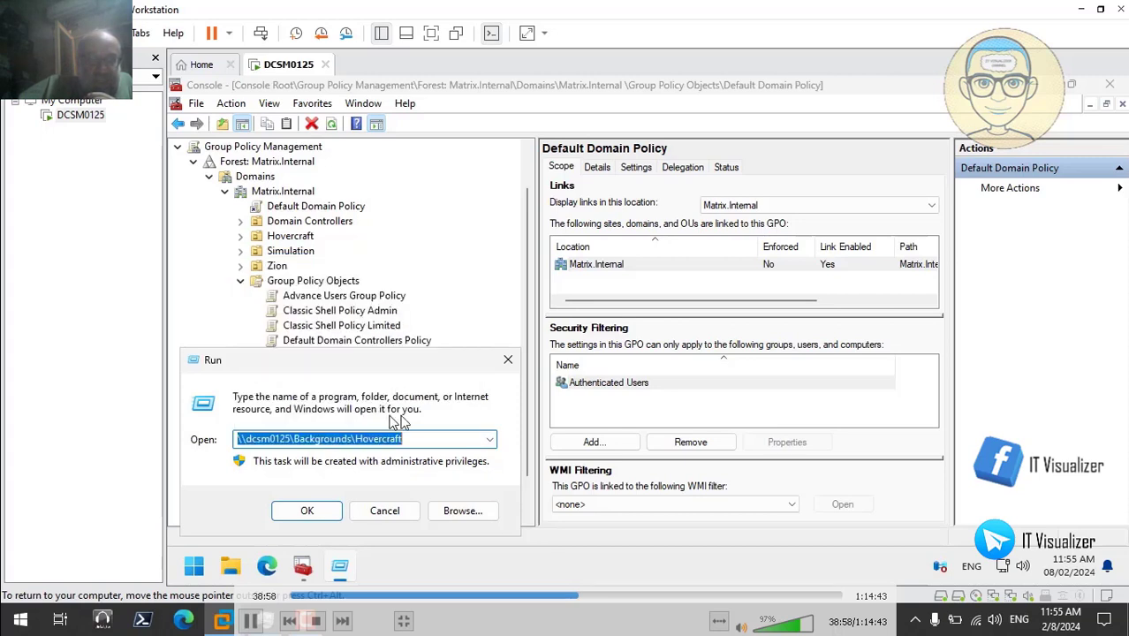
left_click(414, 439)
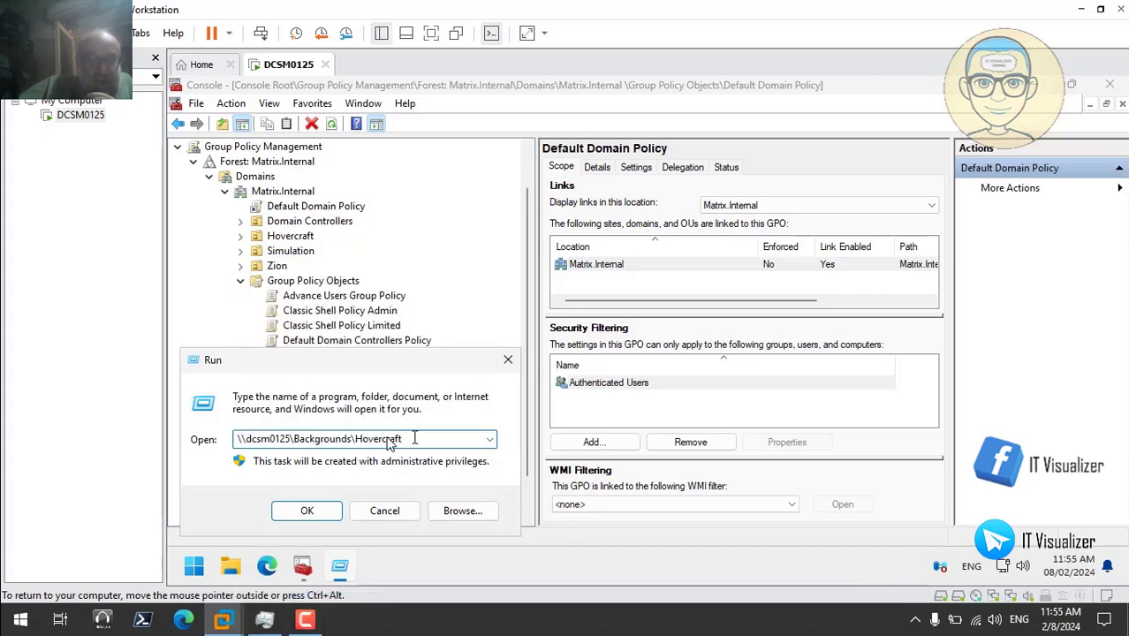
type("\\")
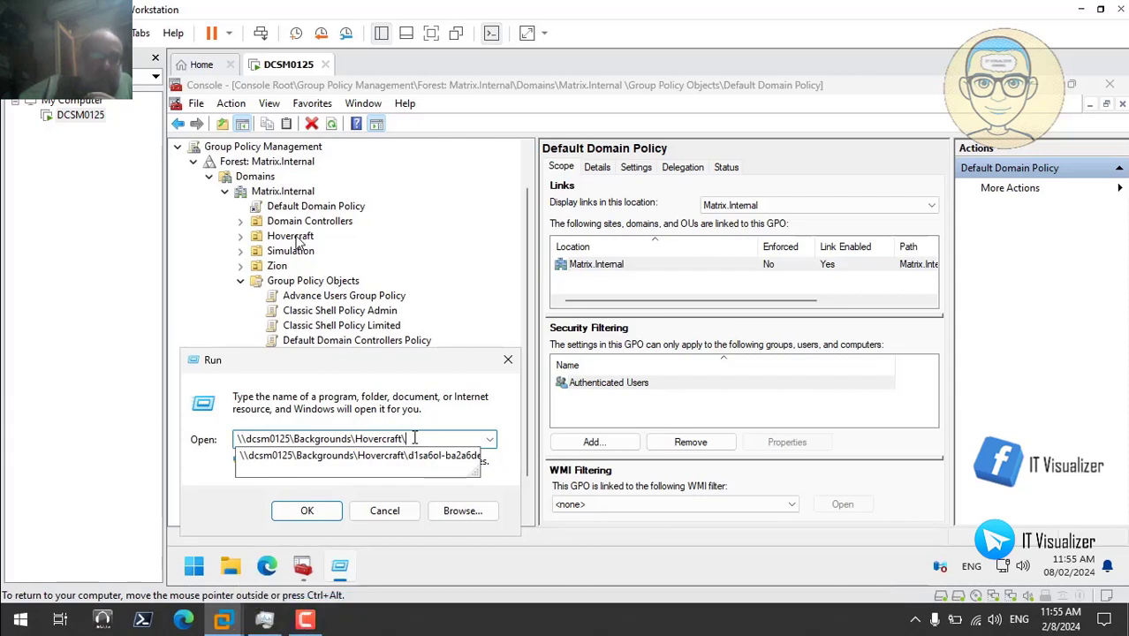
left_click(308, 512)
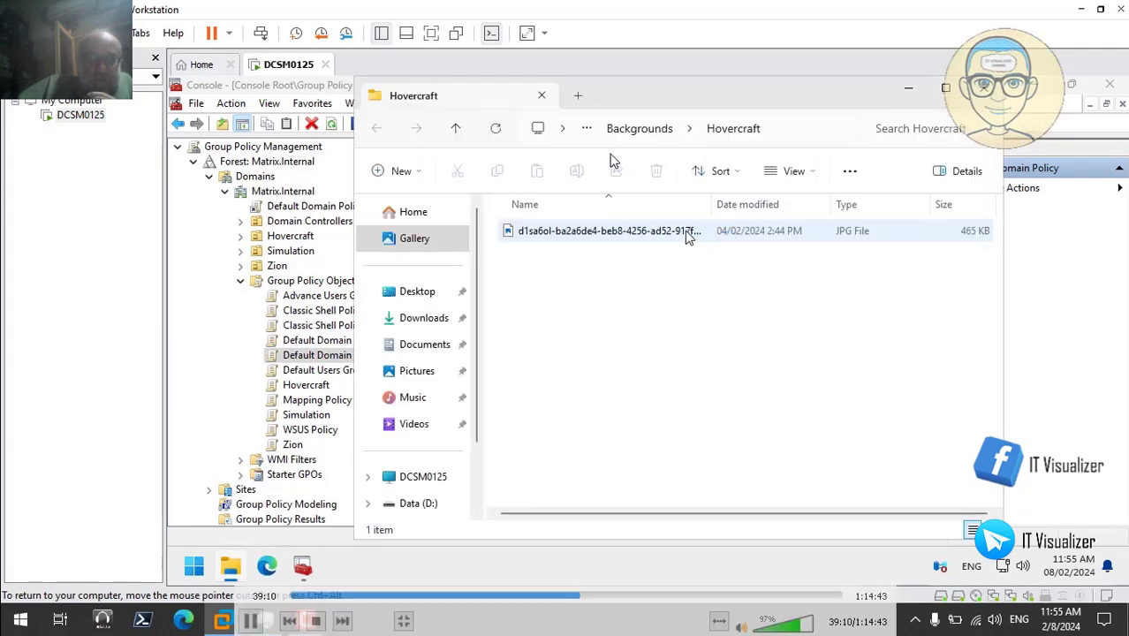
- Rename the Hovercraft JPG wallpaper image to Background
left_click(669, 236)
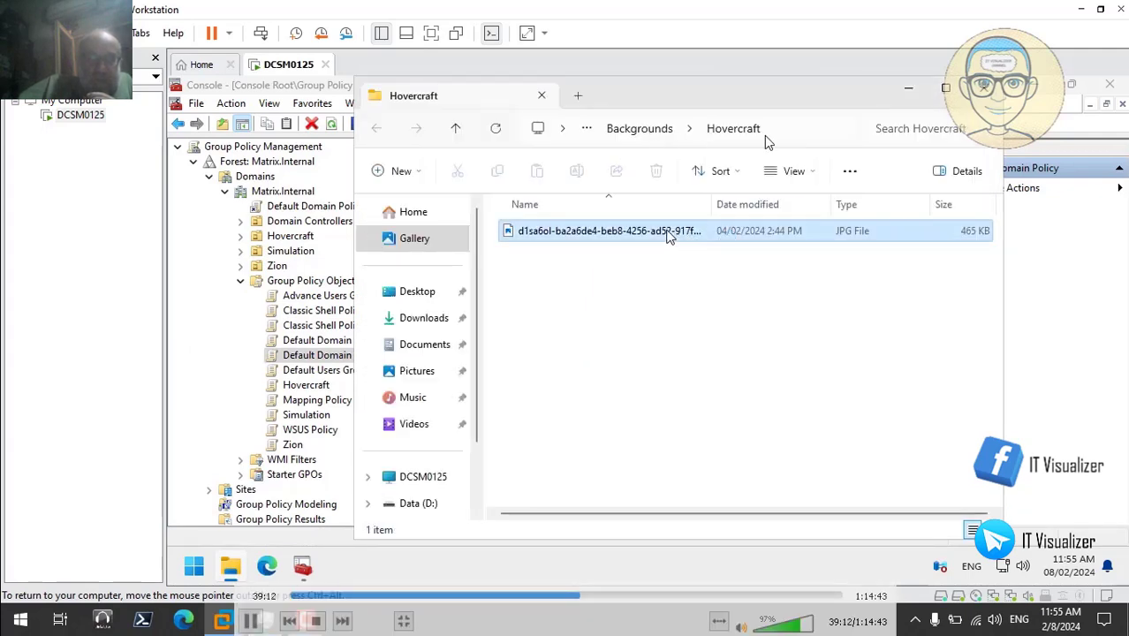
right_click(669, 237)
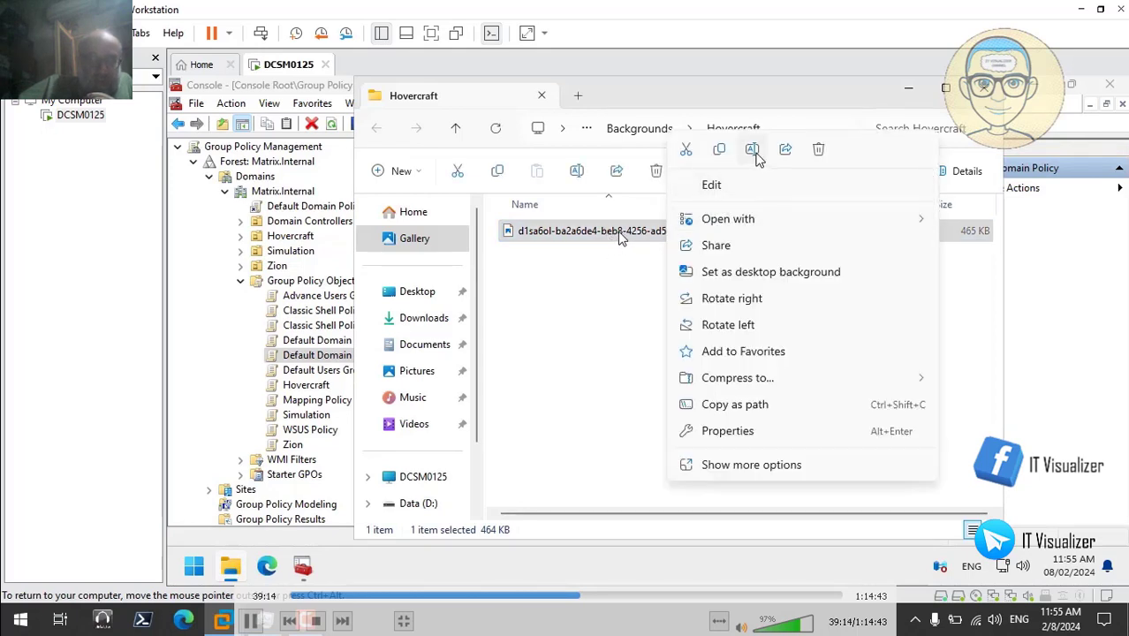
left_click(752, 150)
key("BackSpace")
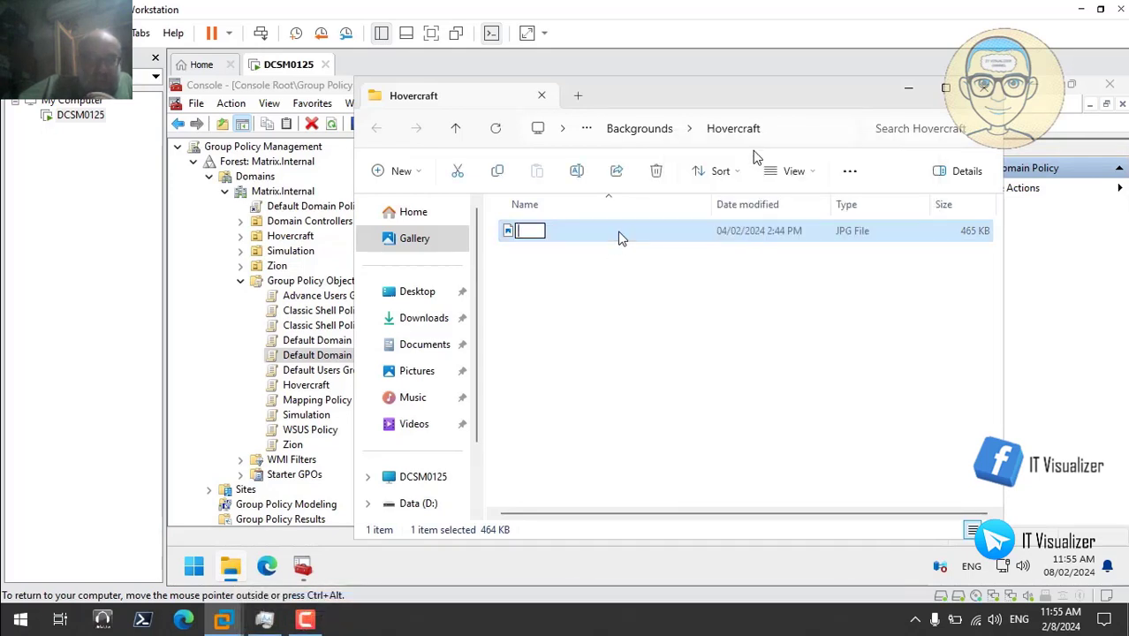
type("Backgro")
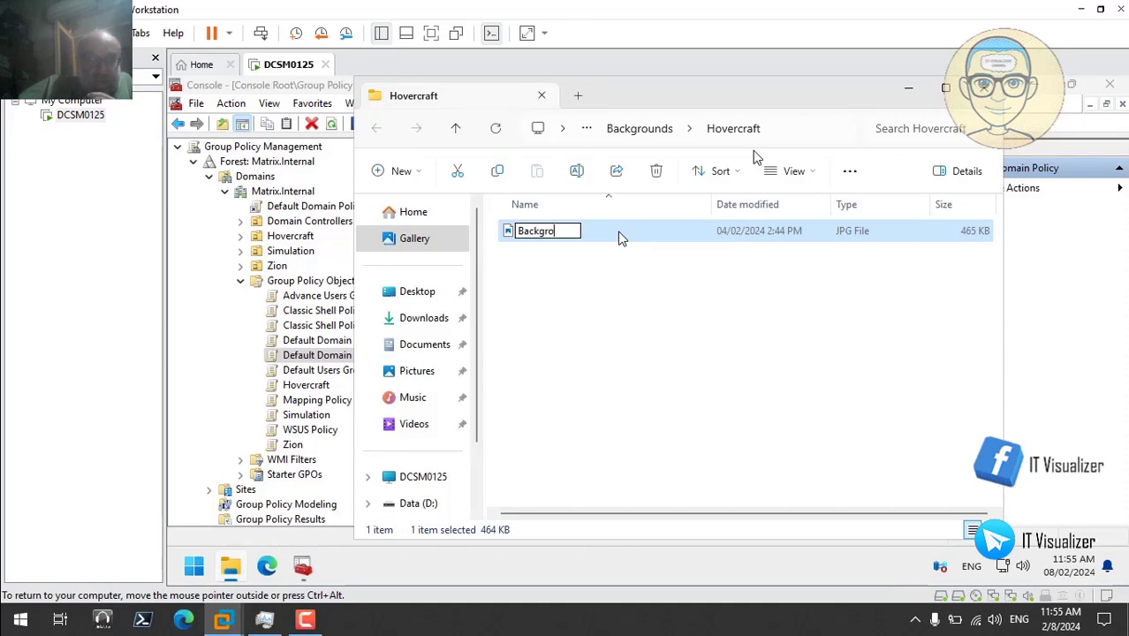
type("und.")
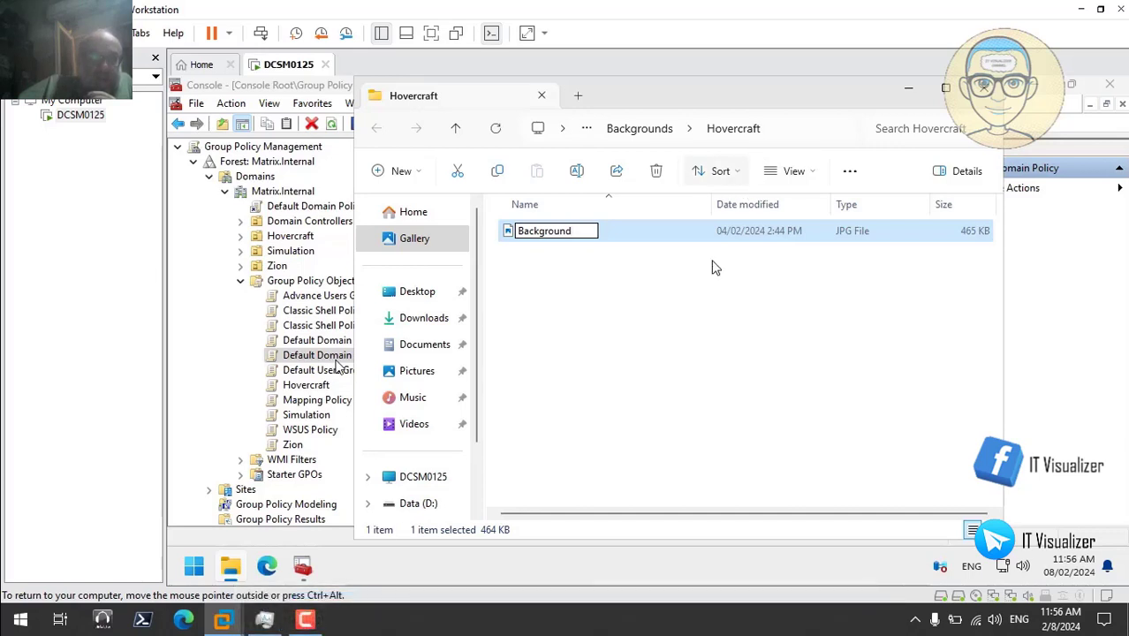
left_click(669, 351)
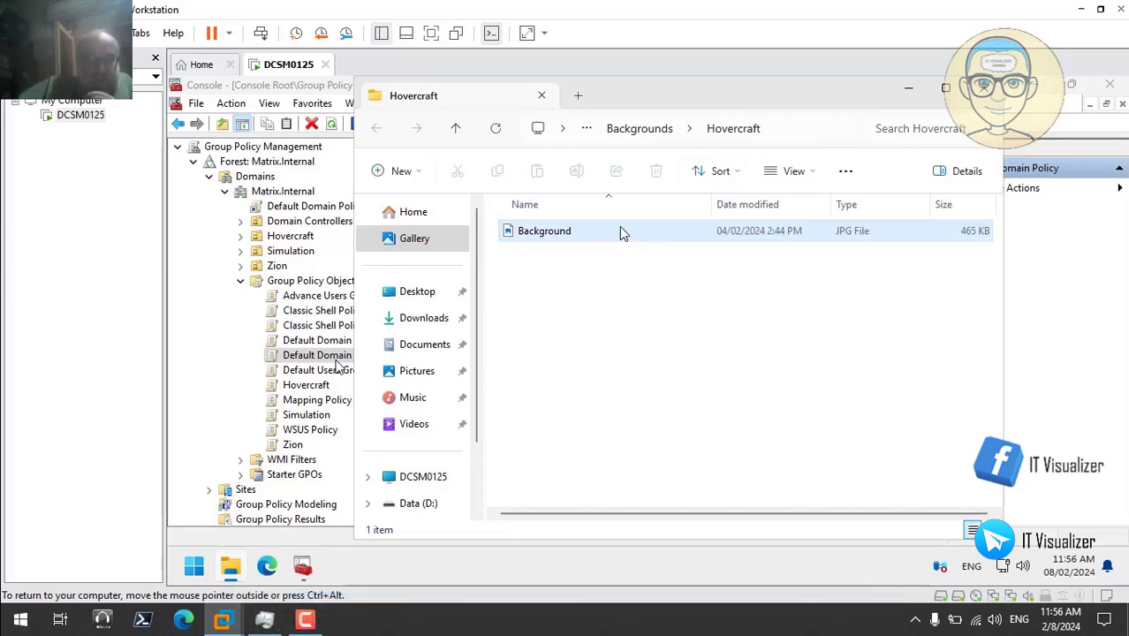
- Copy the Background image's full path and minimize the folder window
left_click(785, 128)
right_click(555, 235)
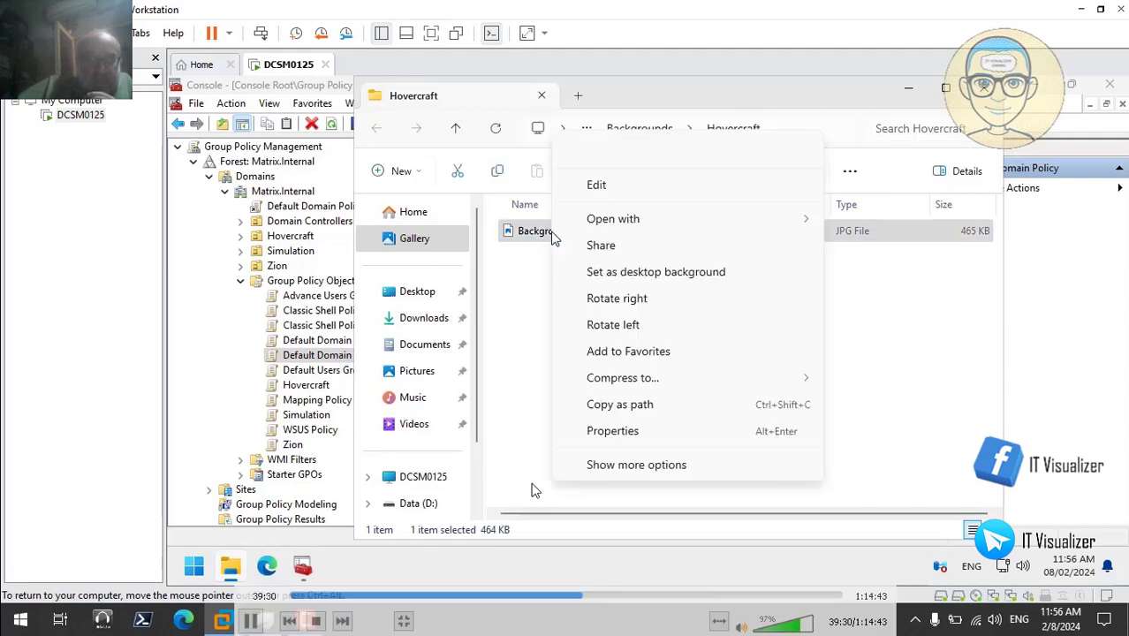
left_click(624, 408)
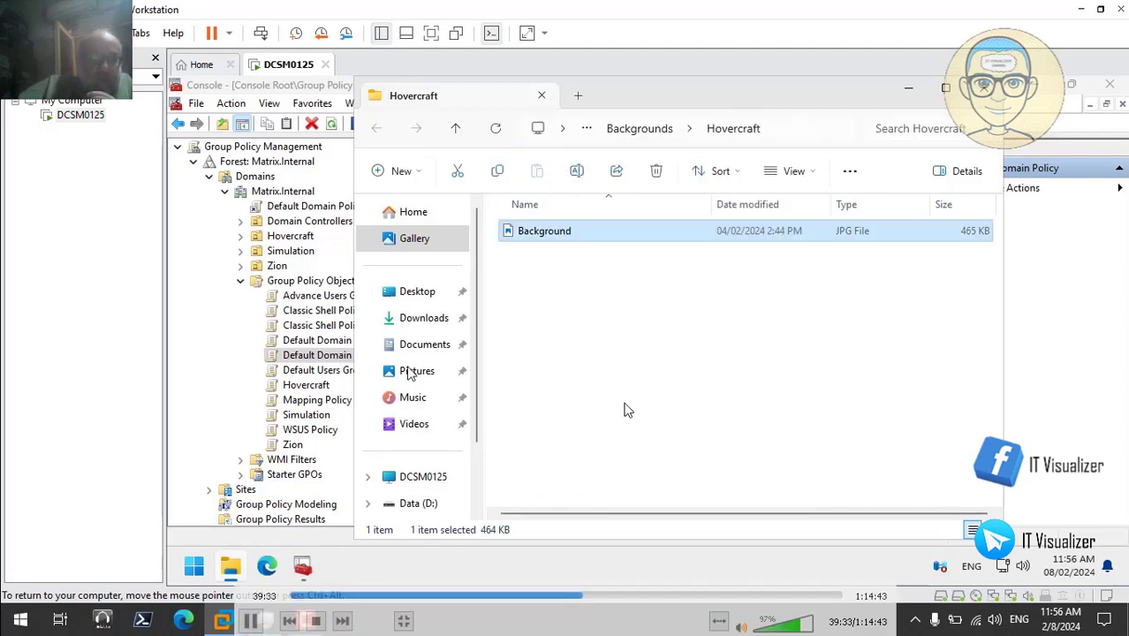
left_click(910, 87)
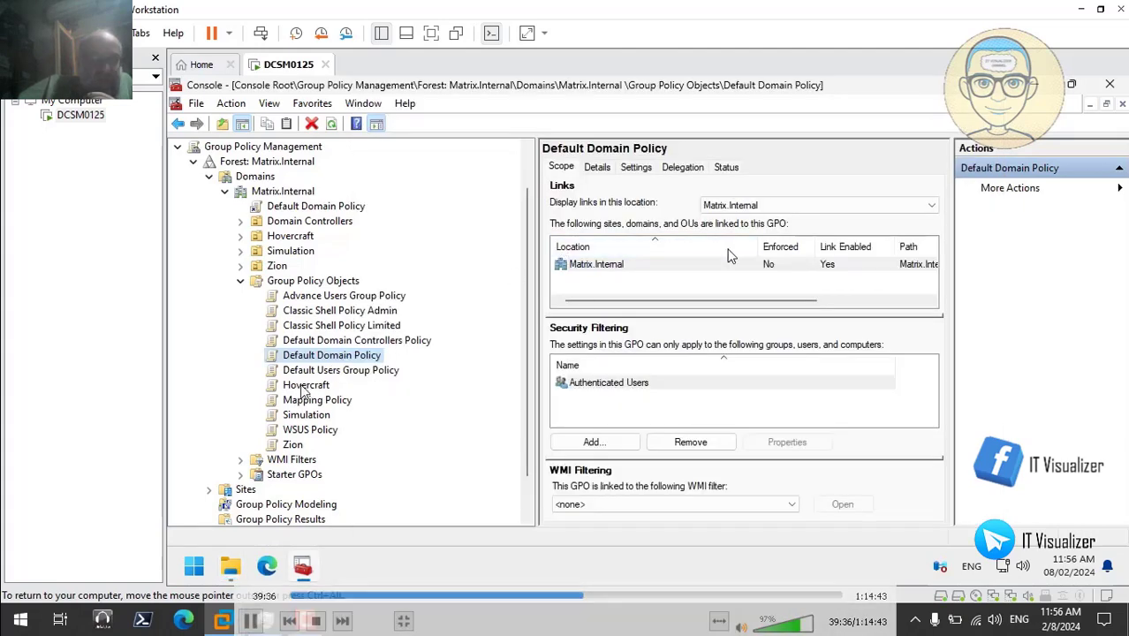
- Open the Hovercraft GPO in the policy editor
left_click(304, 389)
right_click(305, 389)
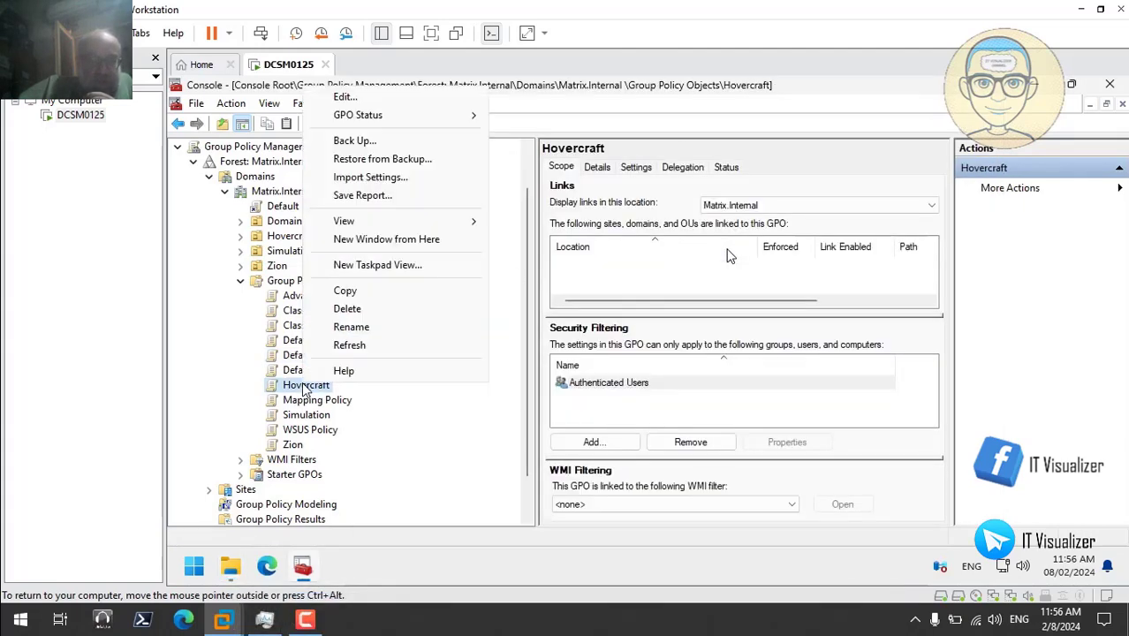
left_click(365, 99)
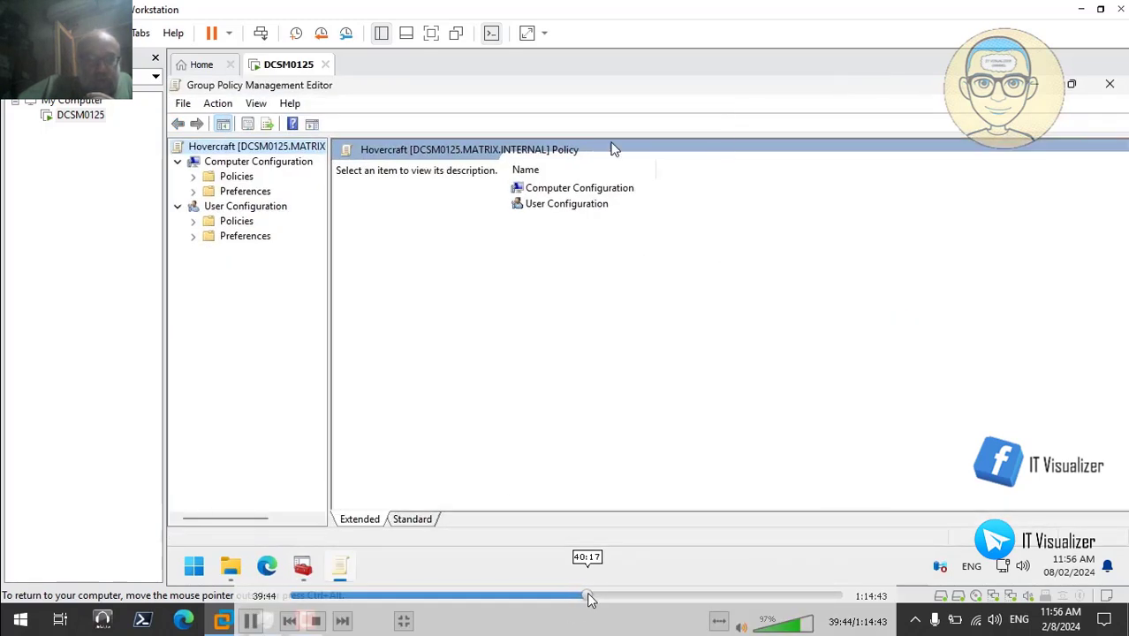
- Skip the video ahead to the Enable screen saver policy dialog
left_click(587, 596)
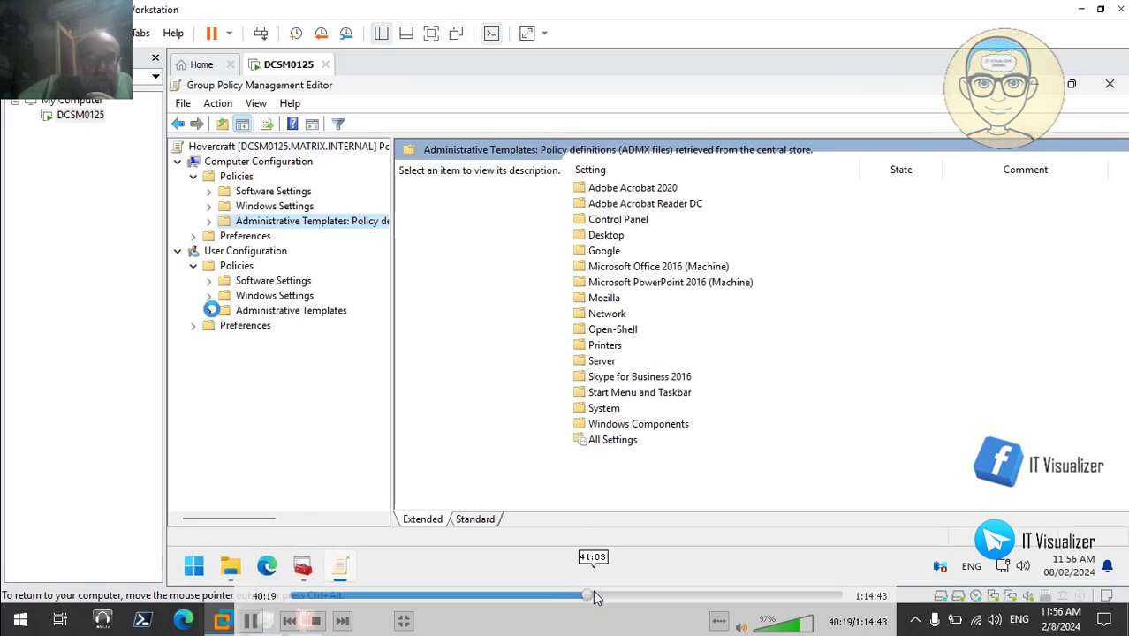
left_click(593, 596)
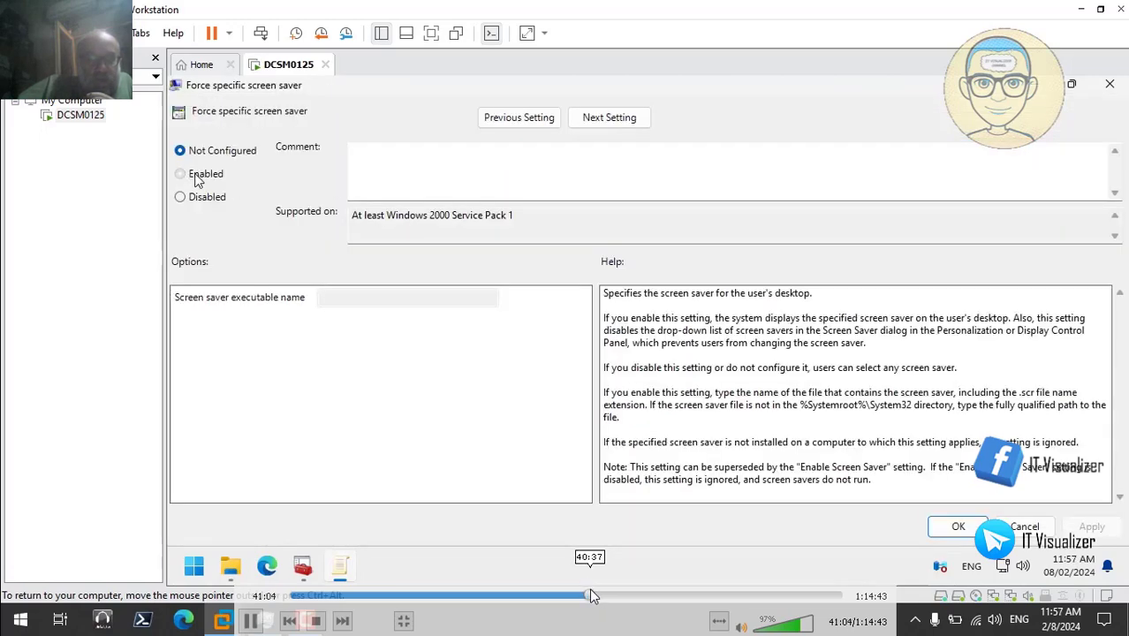
left_click(590, 595)
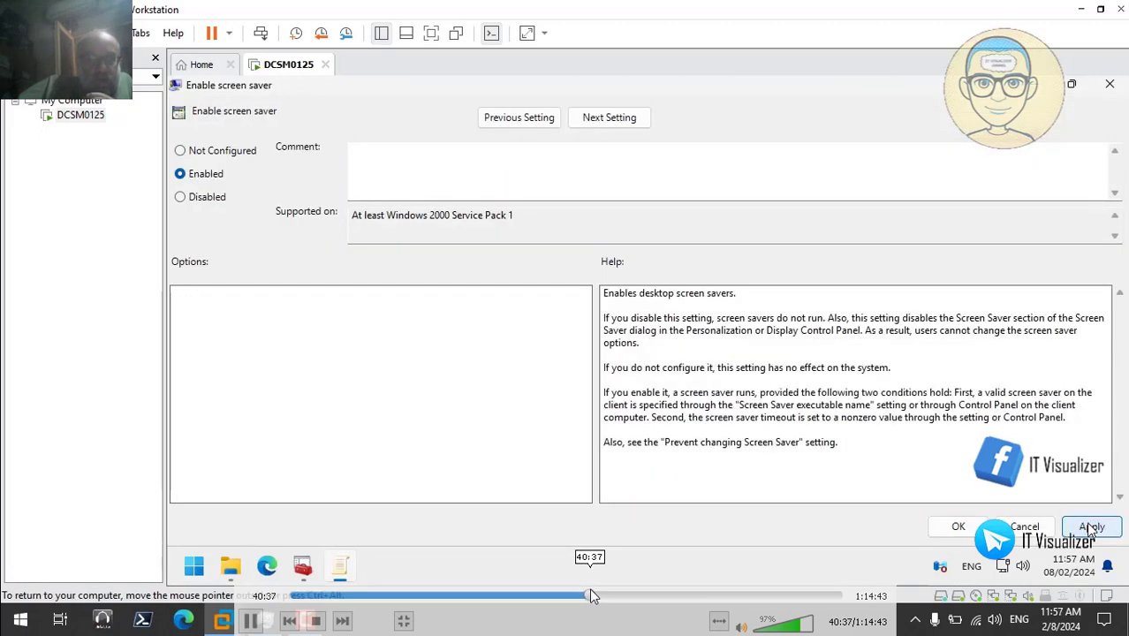
left_click(587, 596)
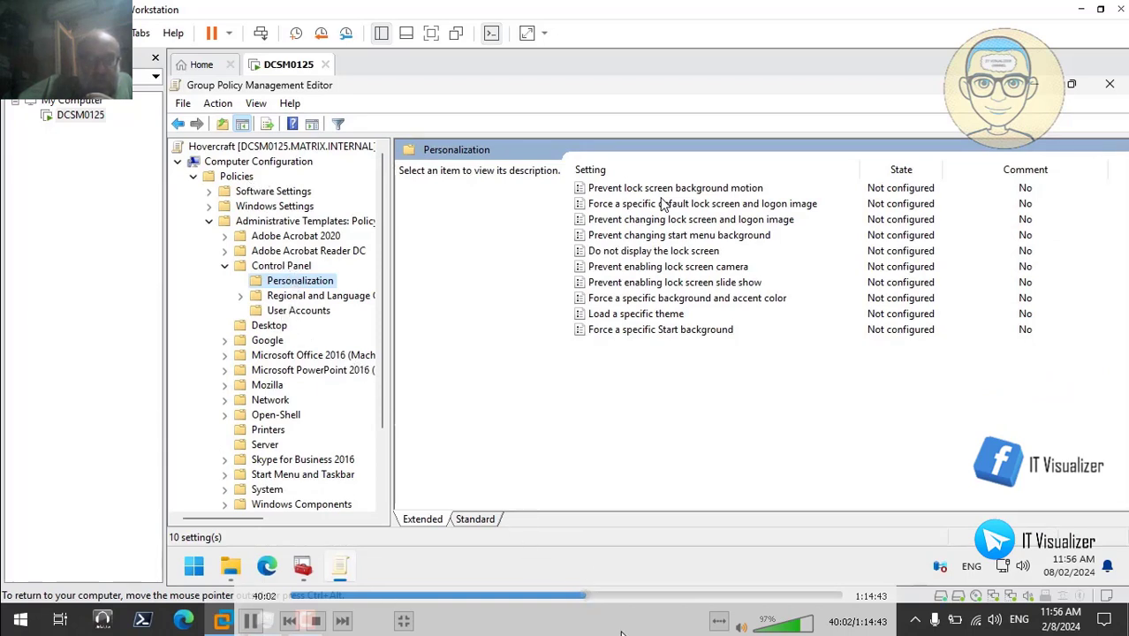
left_click(590, 596)
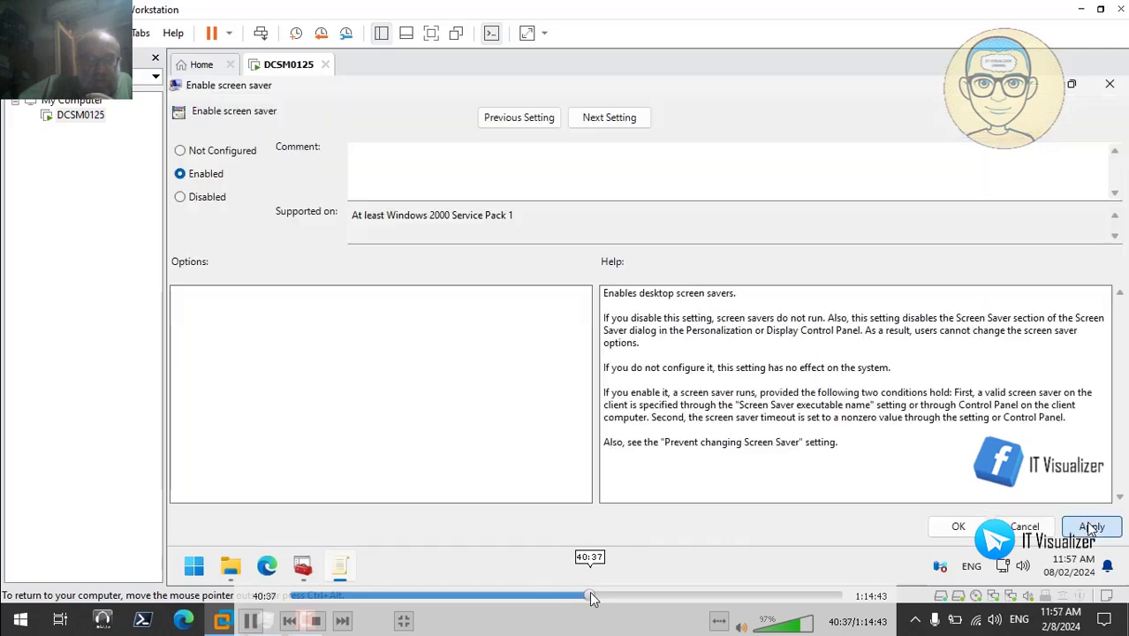
- Rewind the video to about 40:05 and play through to the matrix screen saver folder
left_click(589, 597)
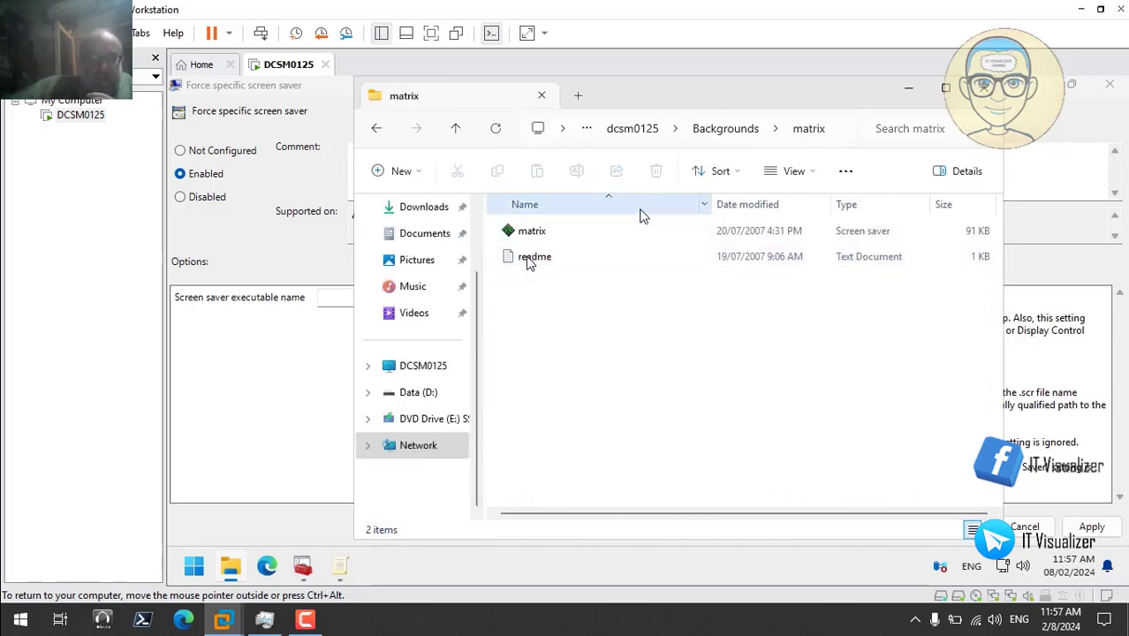
- Paste the matrix screen saver's copied path into the Screen saver executable name field
right_click(534, 234)
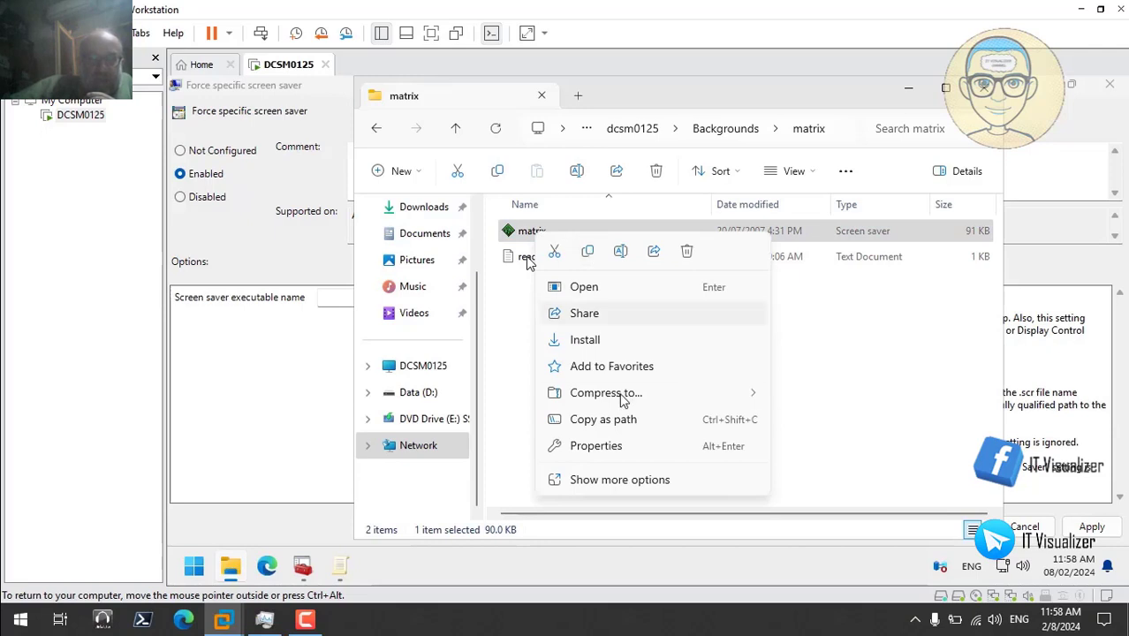
left_click(618, 419)
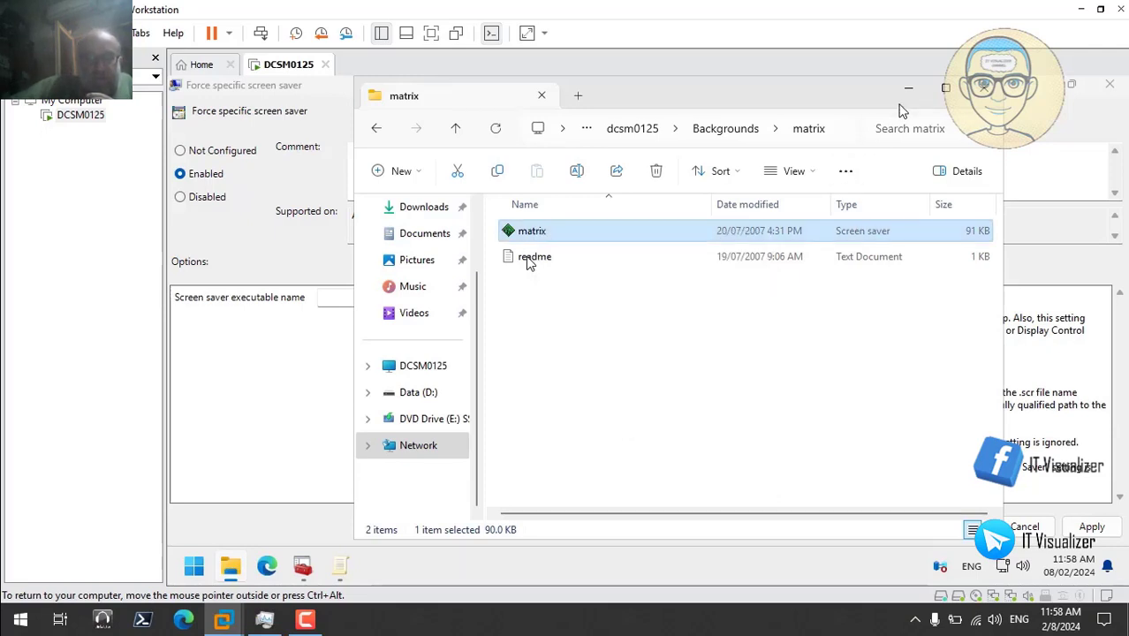
left_click(908, 92)
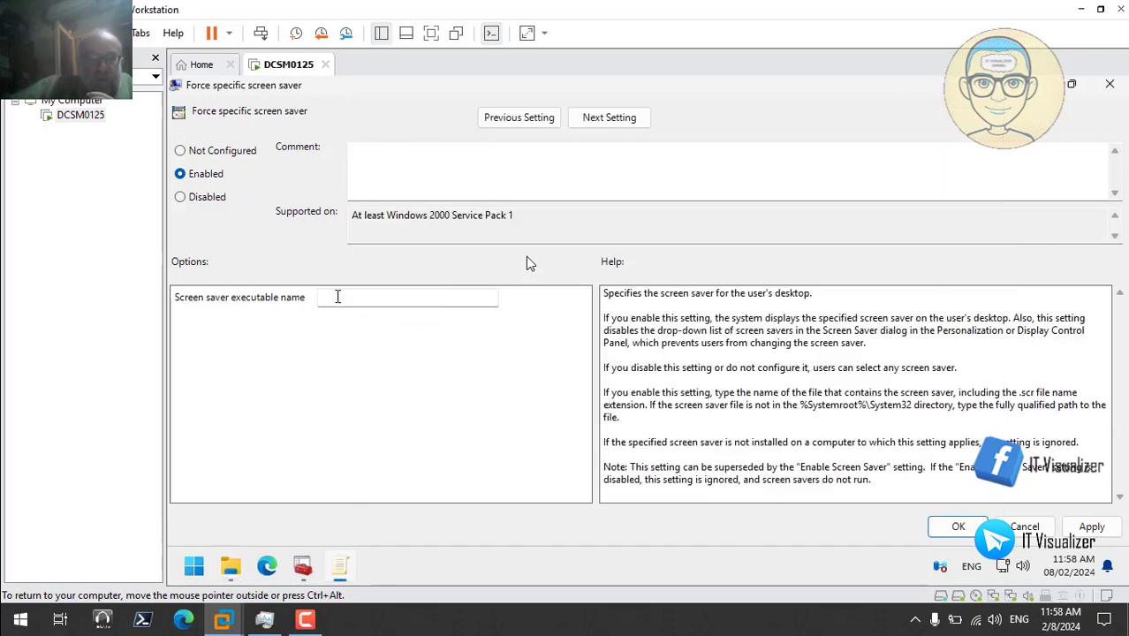
left_click(337, 297)
right_click(337, 297)
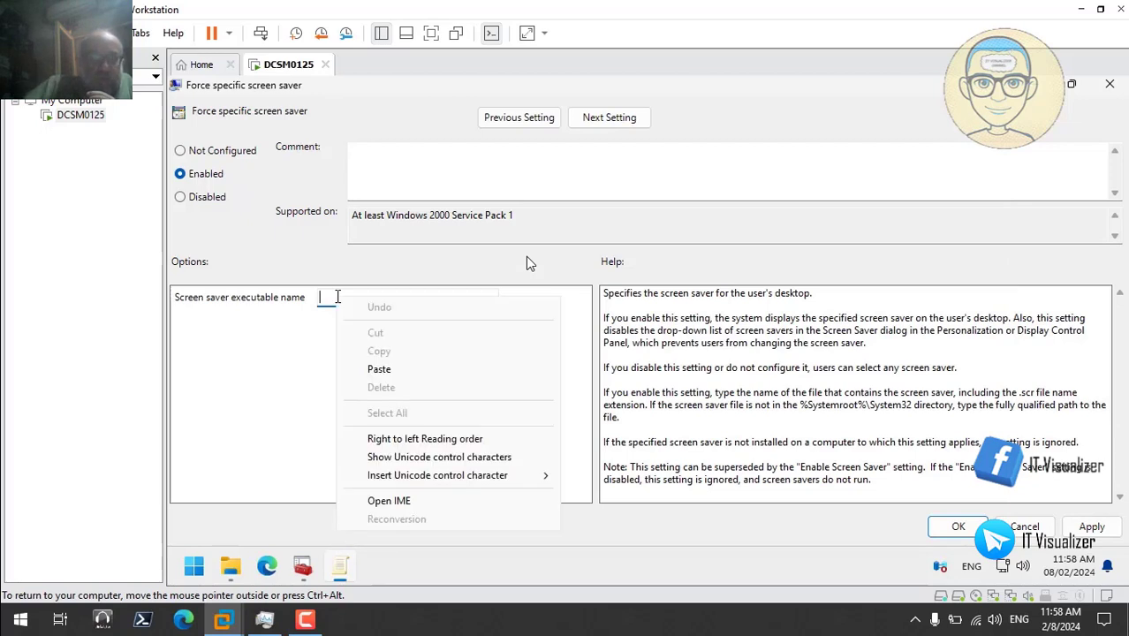
left_click(380, 371)
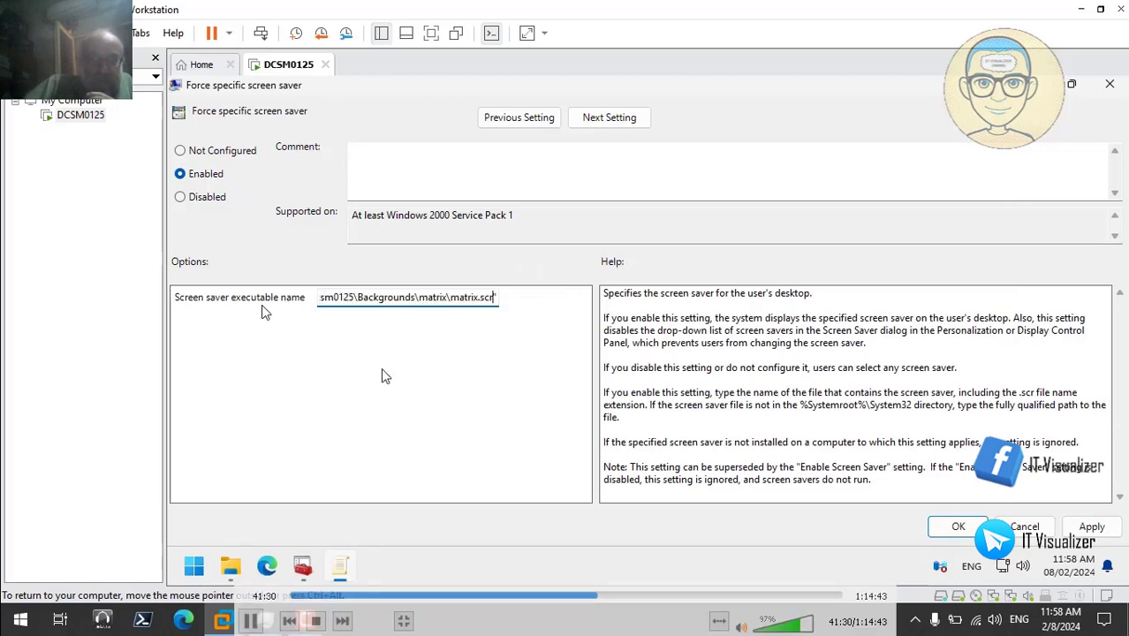
- Strip the quotes to leave \\dcsm0125\Backgrounds\matrix\matrix.scr and apply the policy
key("Home")
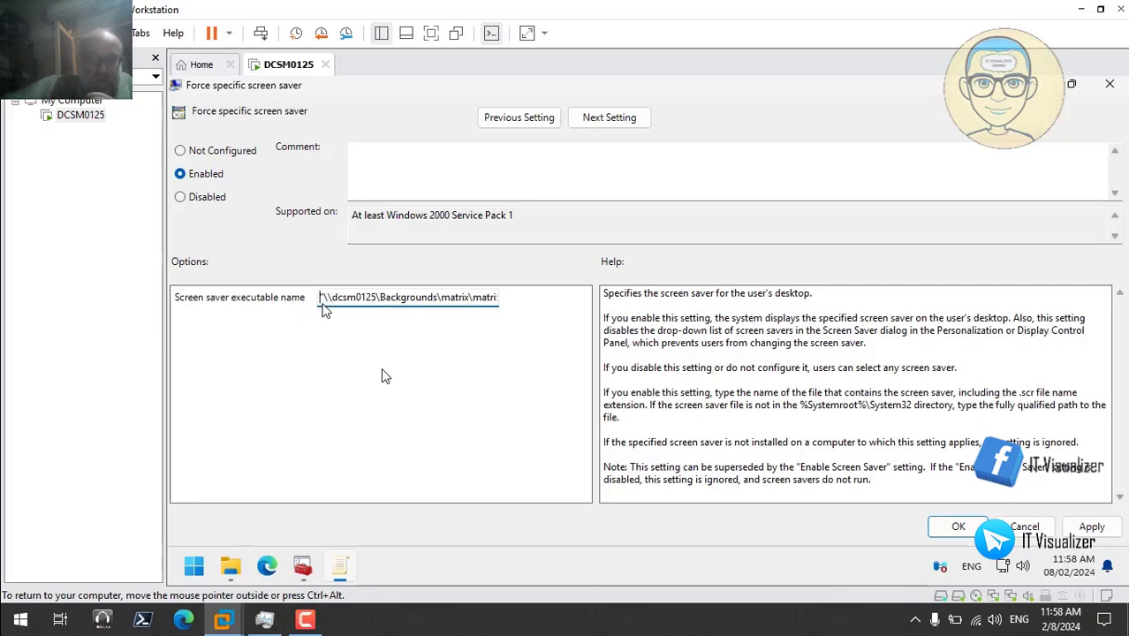
key("Delete")
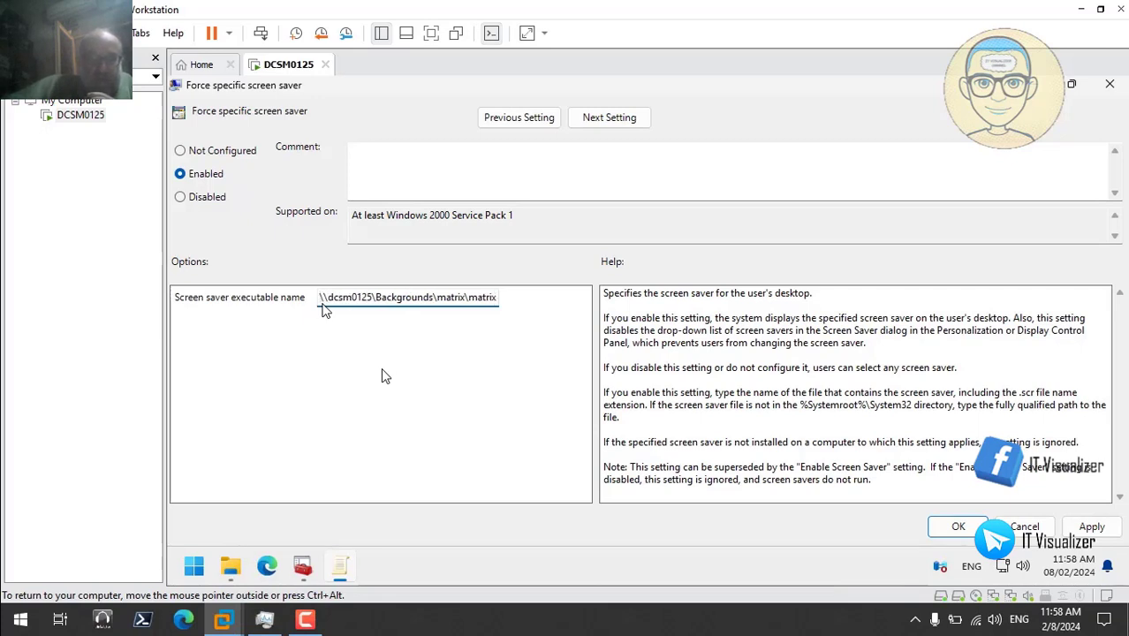
key("End")
type(".scr\"")
key("BackSpace")
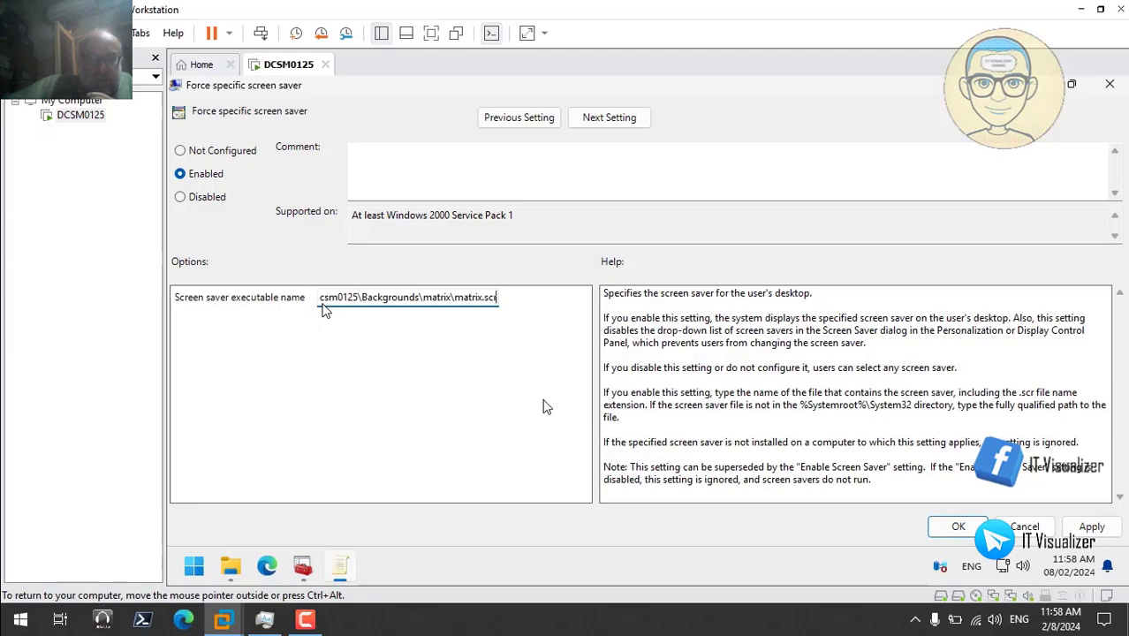
left_click(1092, 526)
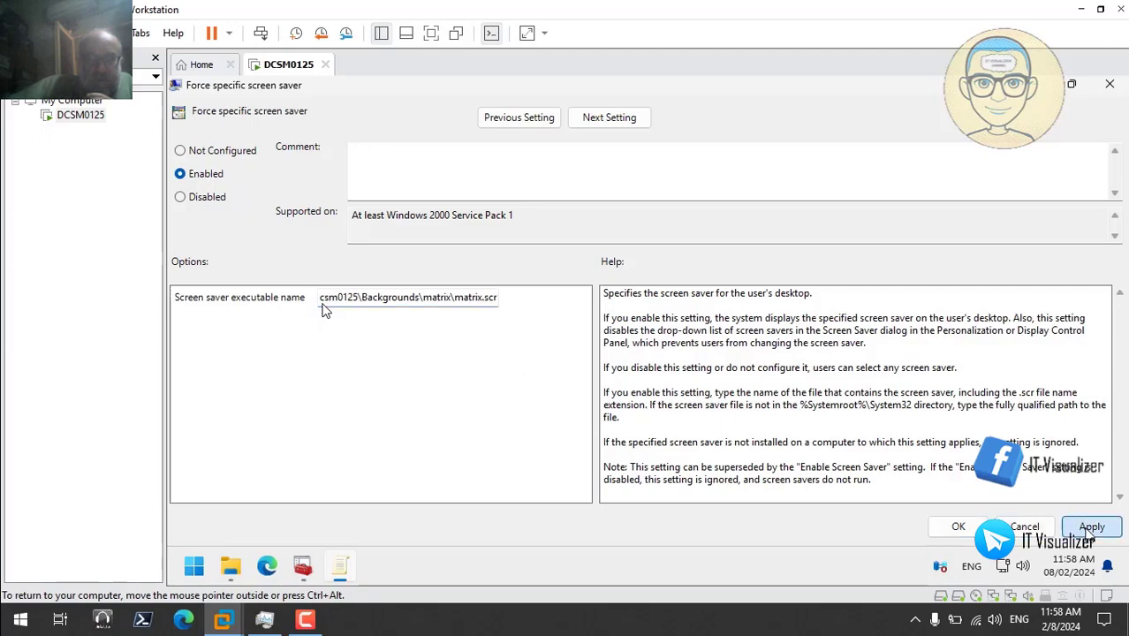
left_click(959, 527)
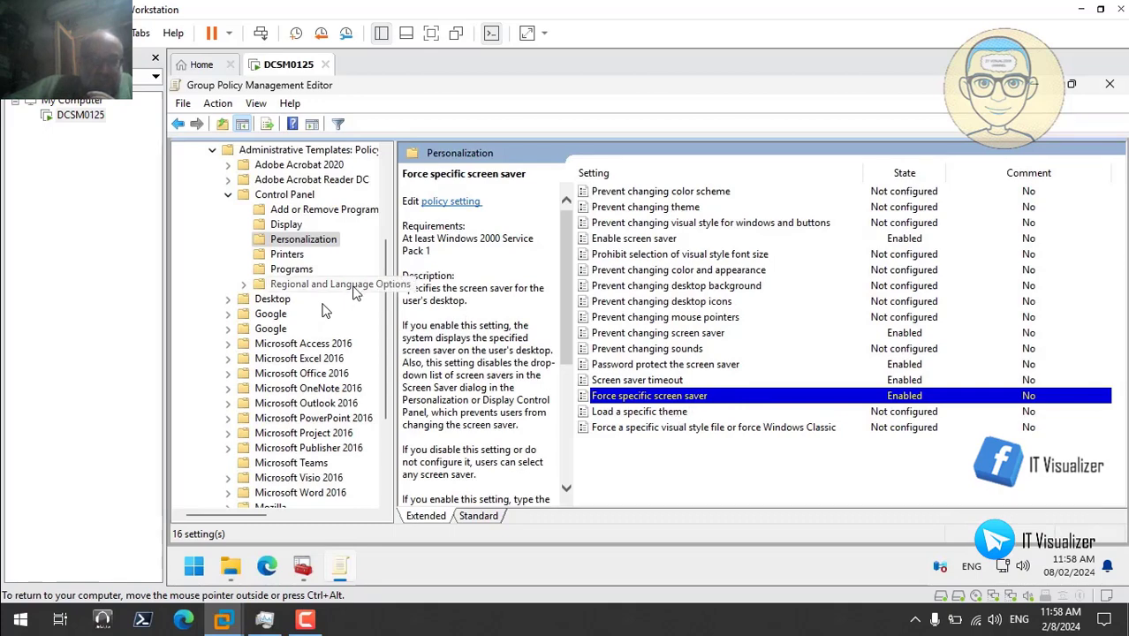
- Open the Desktop Wallpaper policy under Desktop > Desktop
left_click(272, 301)
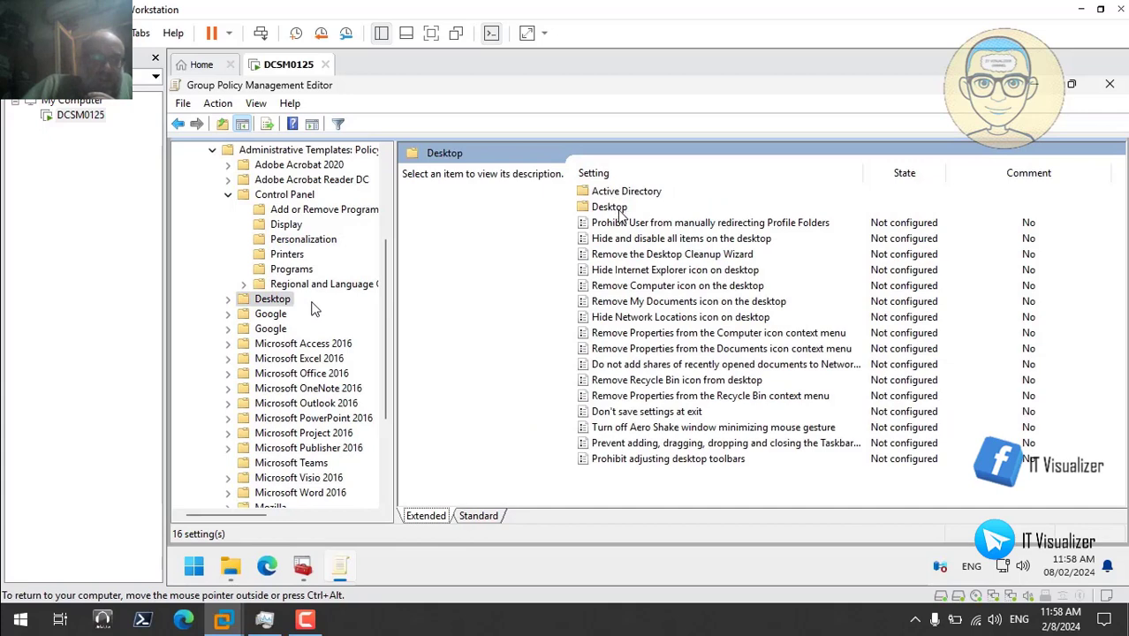
double_click(611, 207)
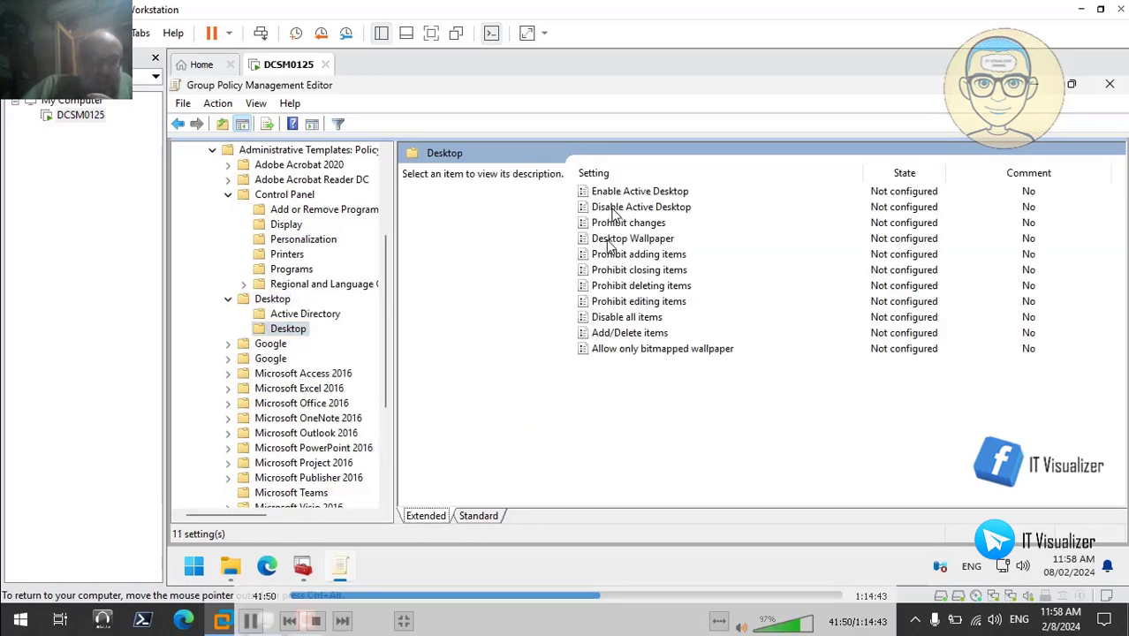
left_click(670, 222)
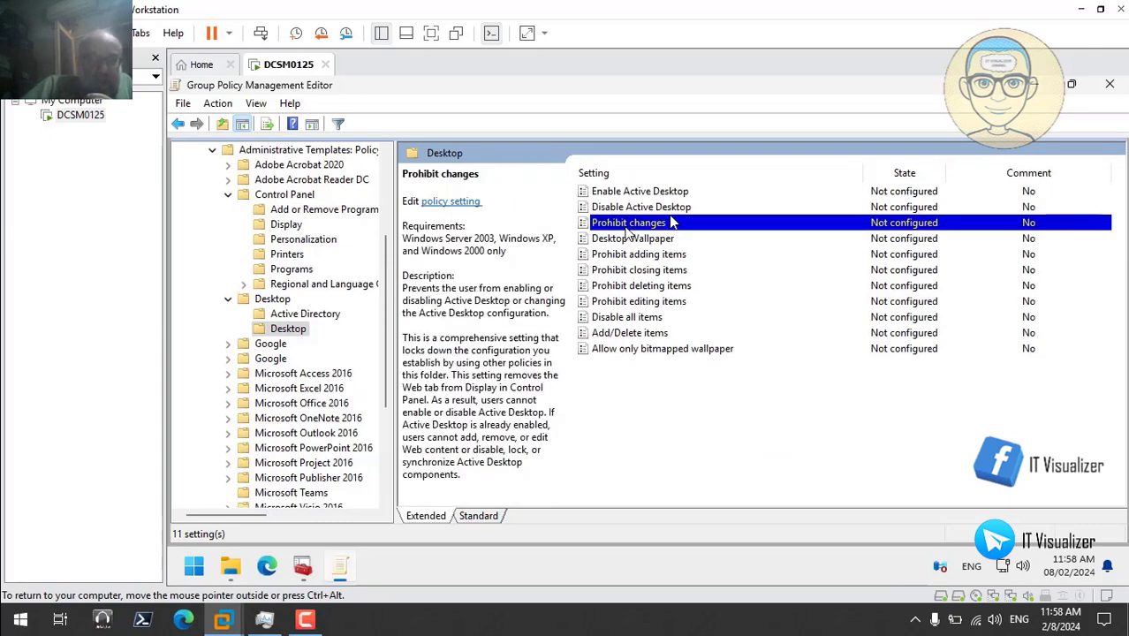
double_click(633, 239)
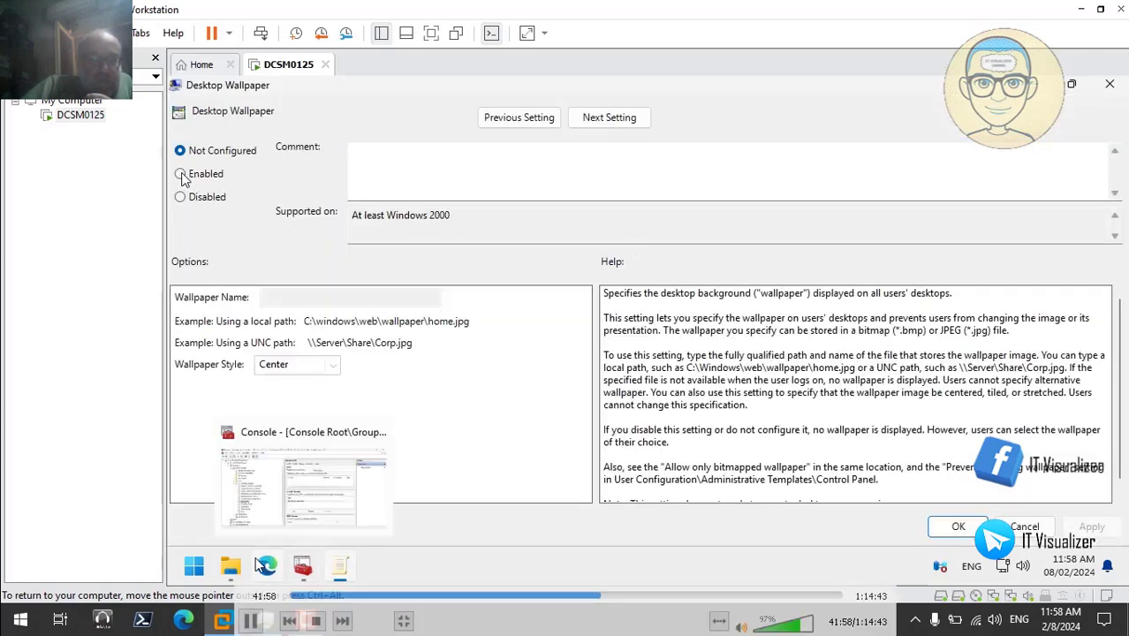
- Copy the path of the Background image in the Hovercraft folder
left_click(231, 569)
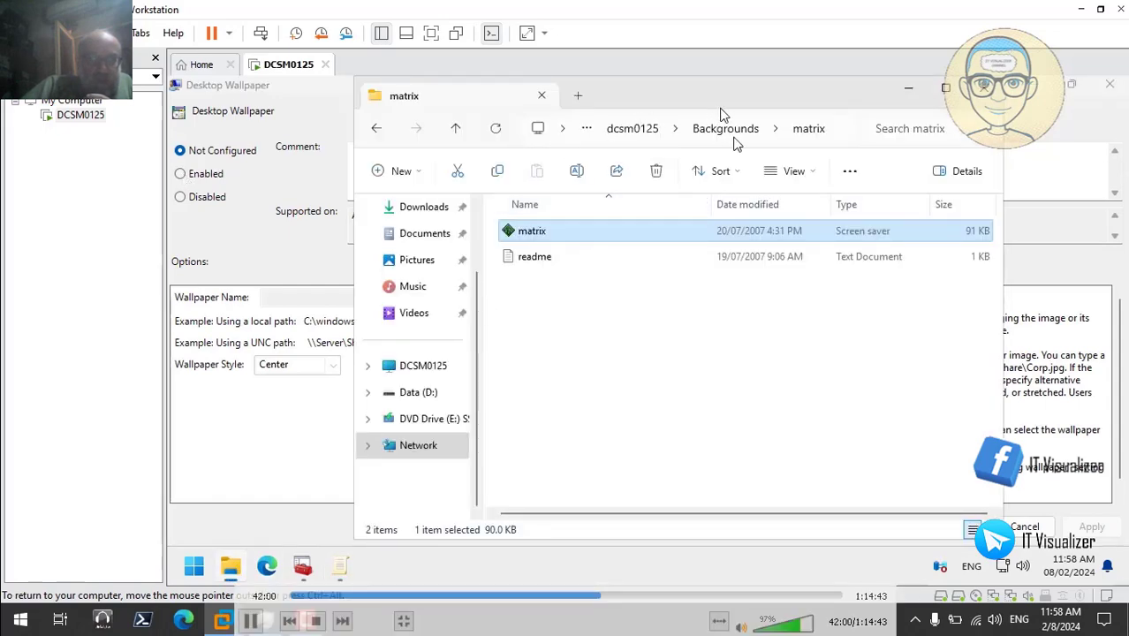
left_click(730, 137)
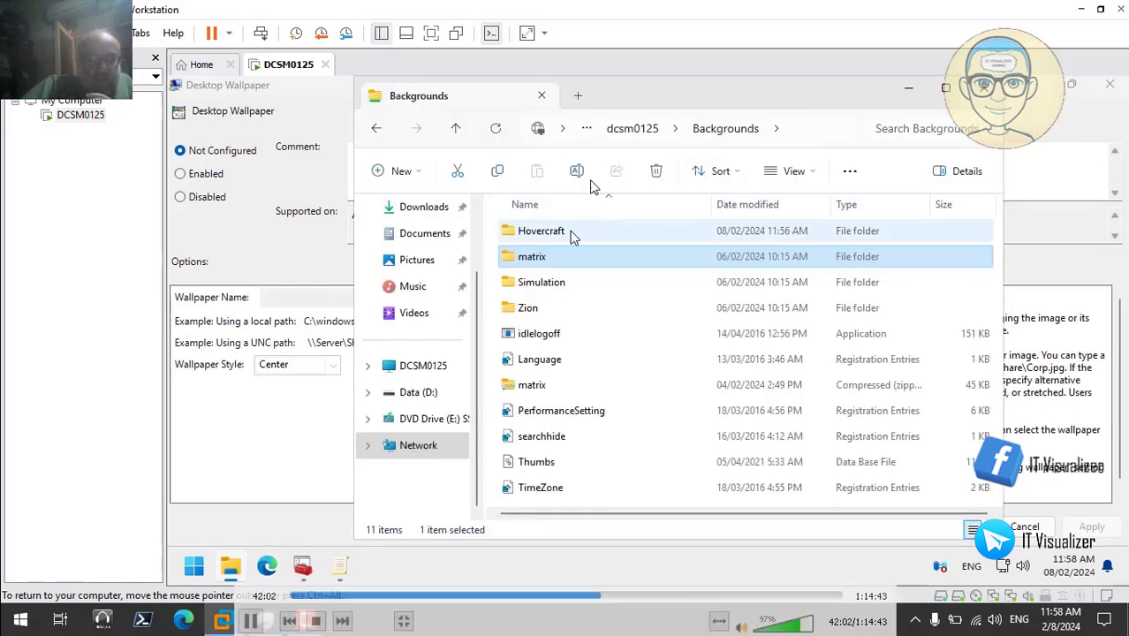
double_click(570, 231)
left_click(573, 234)
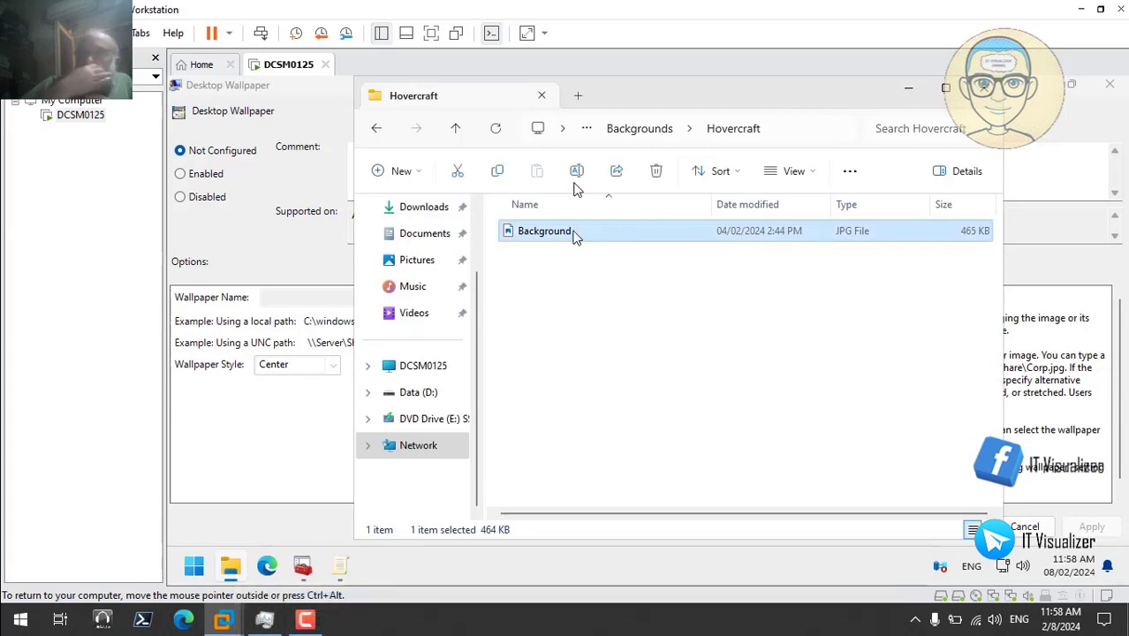
right_click(552, 234)
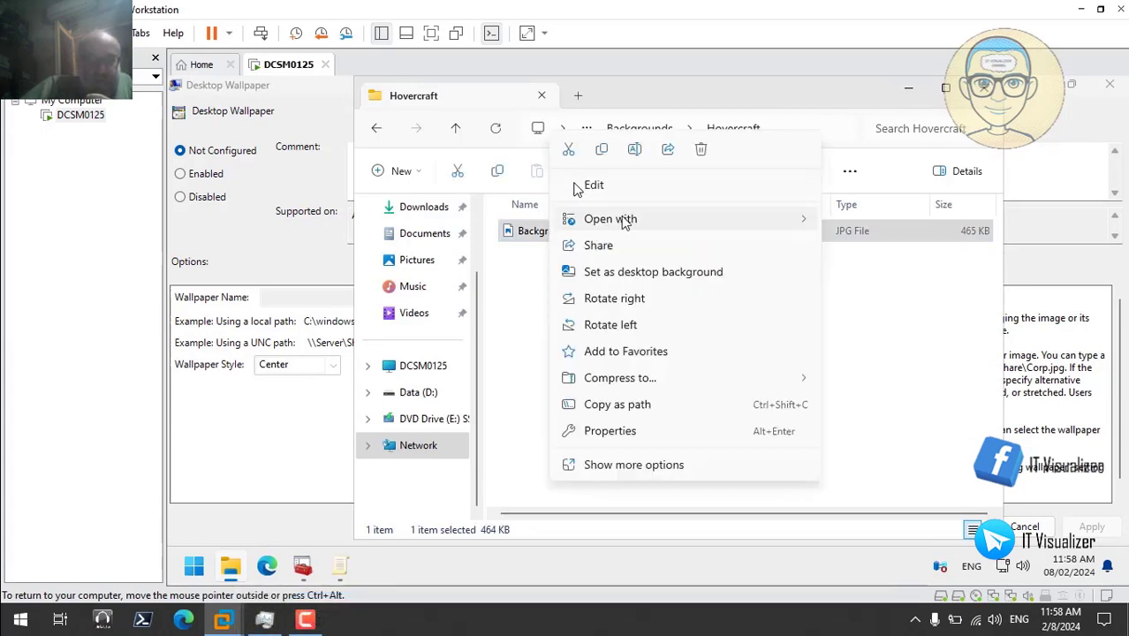
left_click(645, 408)
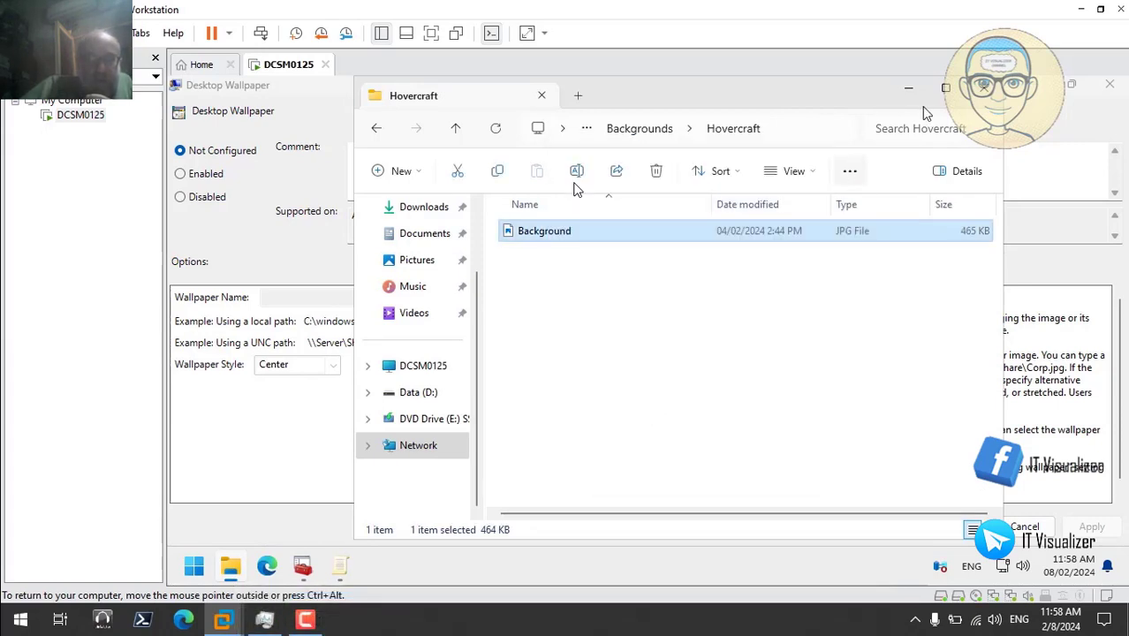
left_click(983, 91)
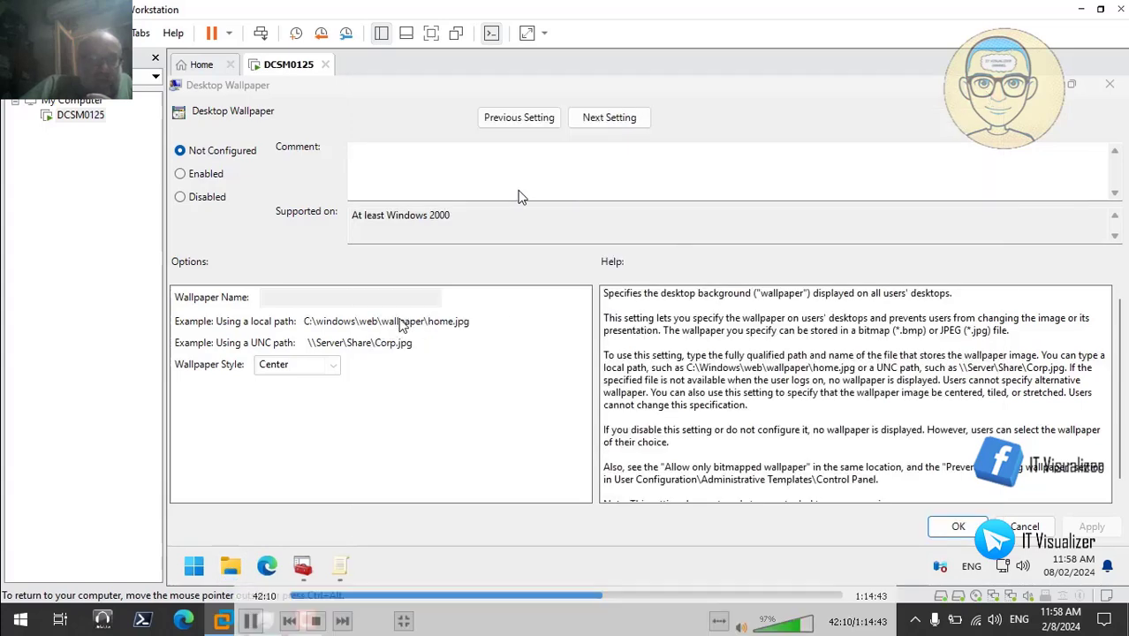
- Enable Desktop Wallpaper and paste into Wallpaper Name, undoing the wrong pasted path
left_click(193, 177)
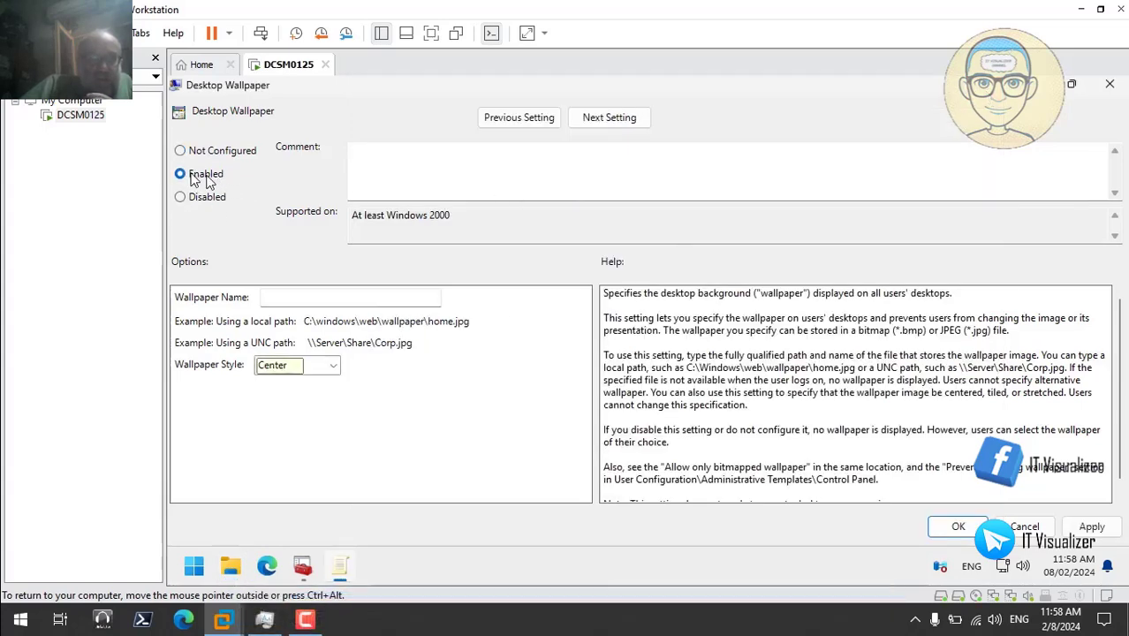
left_click(315, 298)
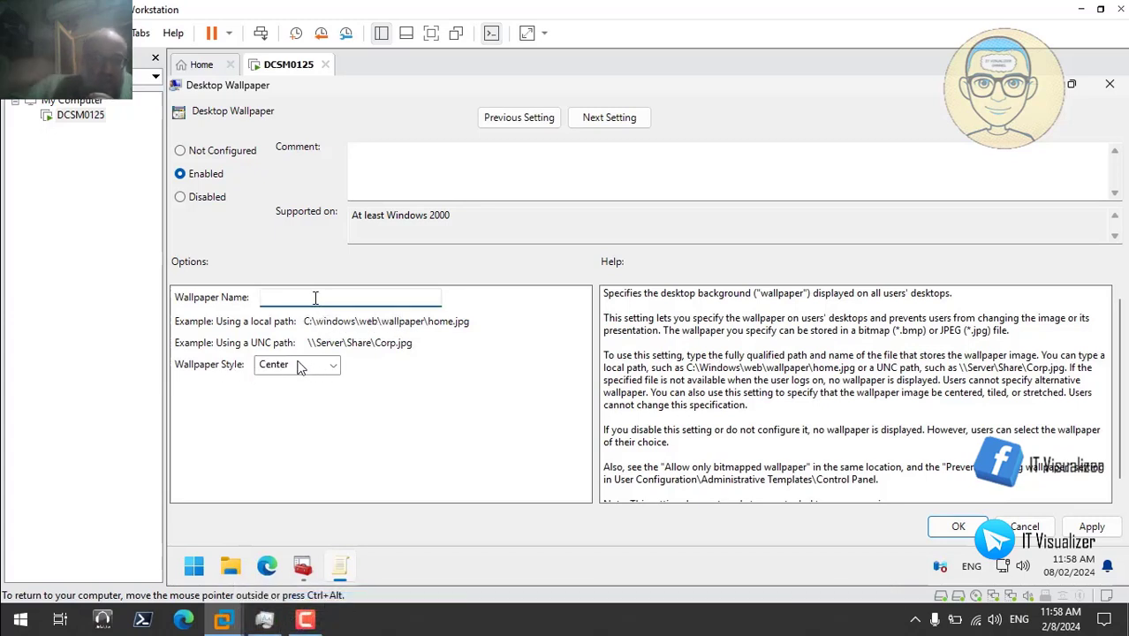
type(":  C:\\windows\\web\\wallpaper\\home.jpg")
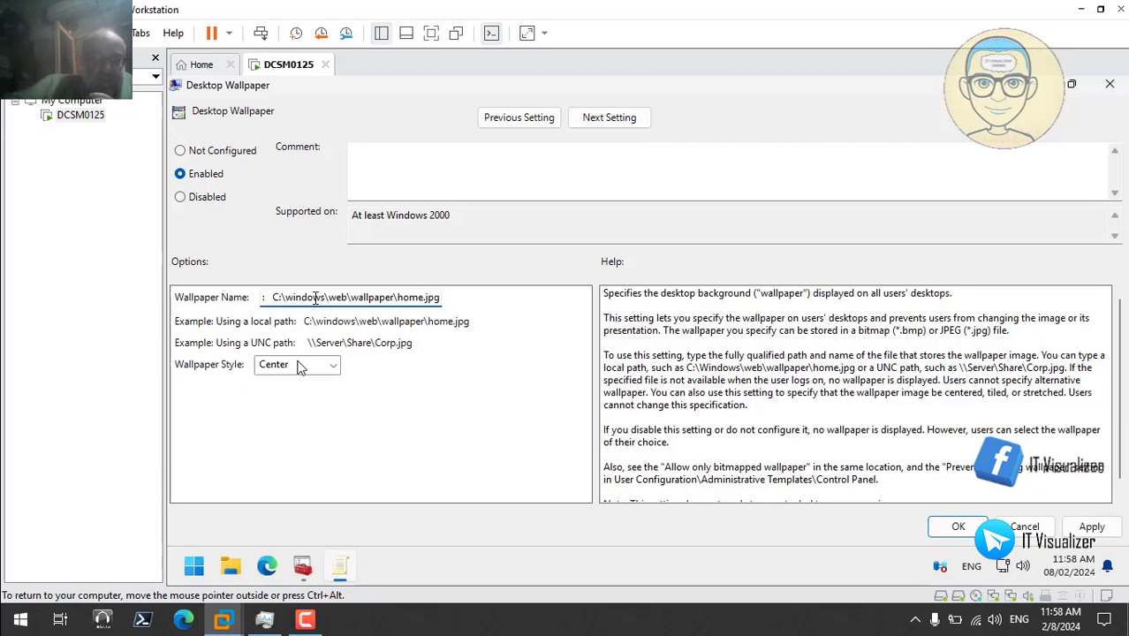
key("ctrl+z")
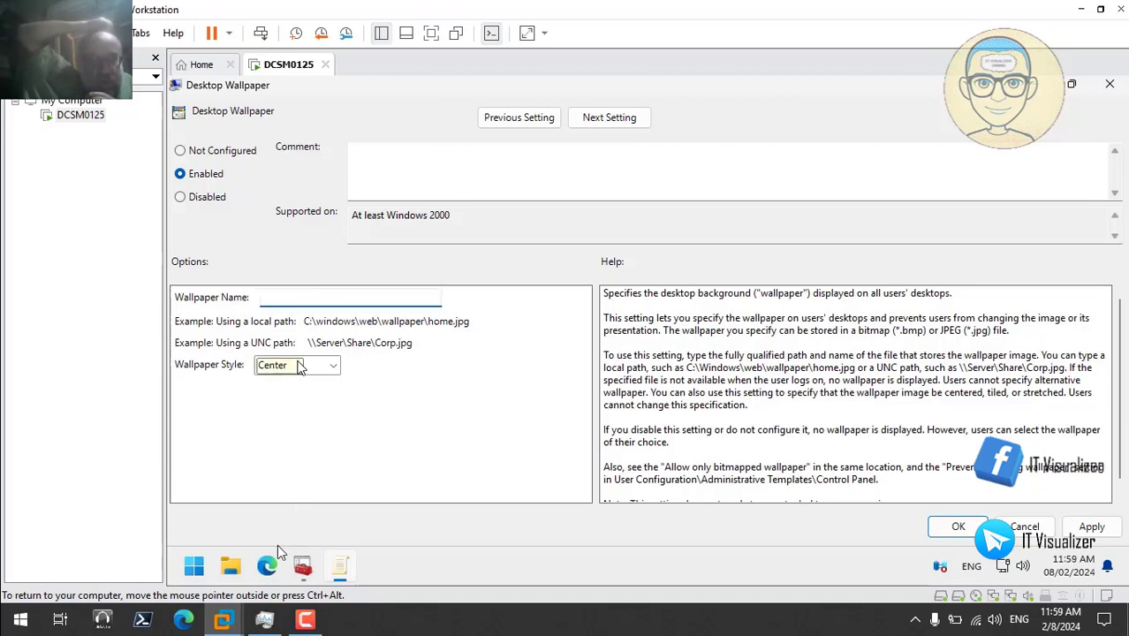
left_click(233, 567)
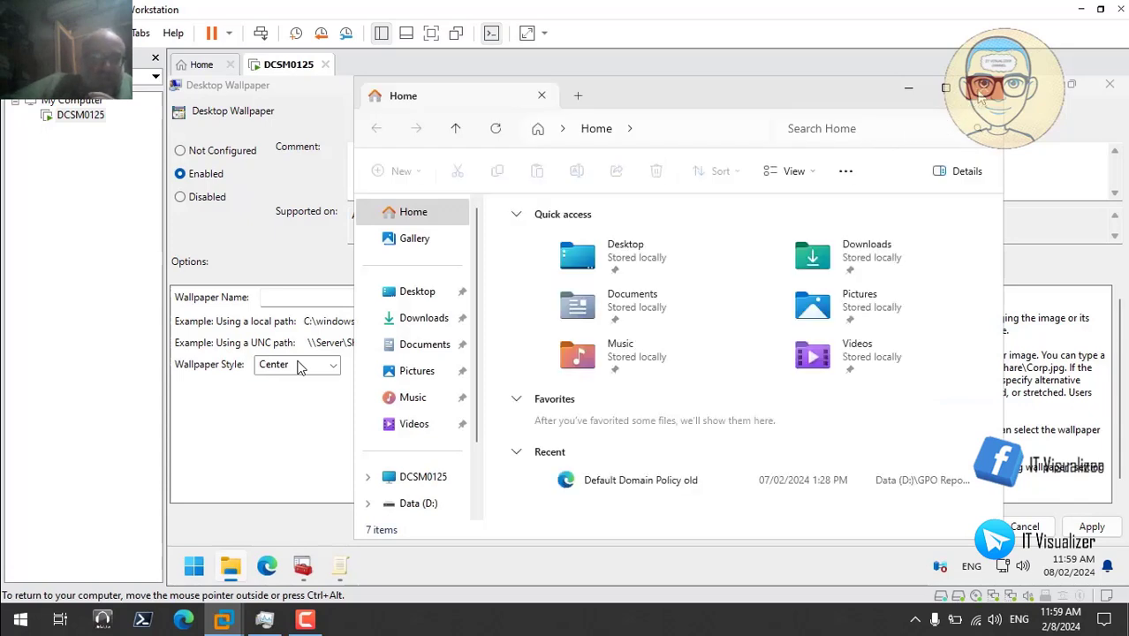
left_click(979, 94)
left_click(286, 300)
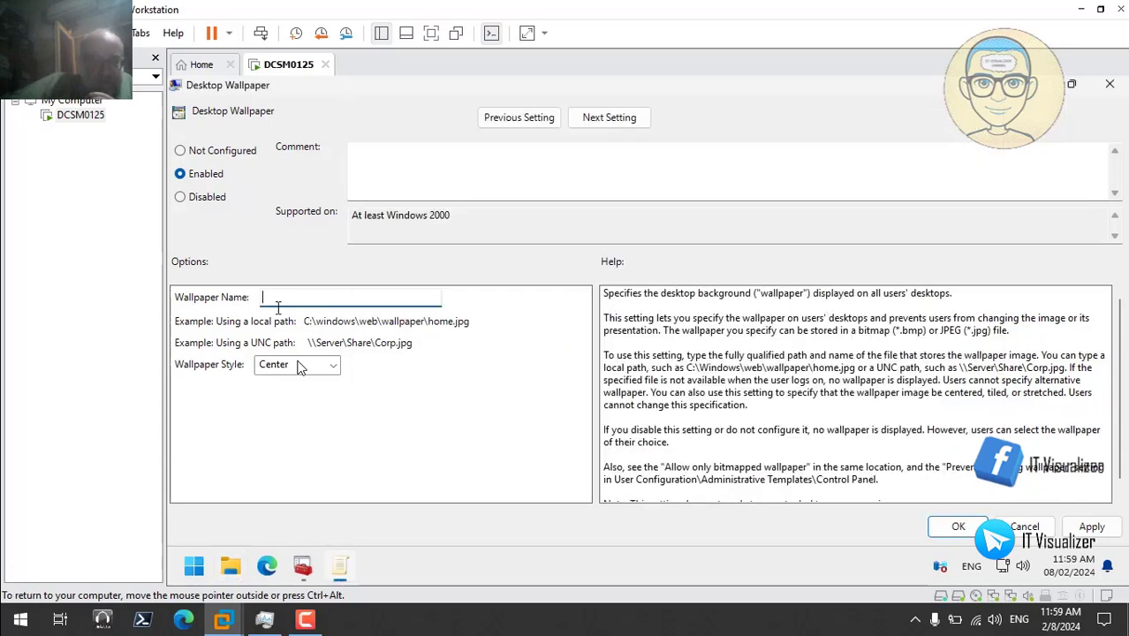
- Reopen the Hovercraft folder via Run and copy the Background image's path again
right_click(195, 570)
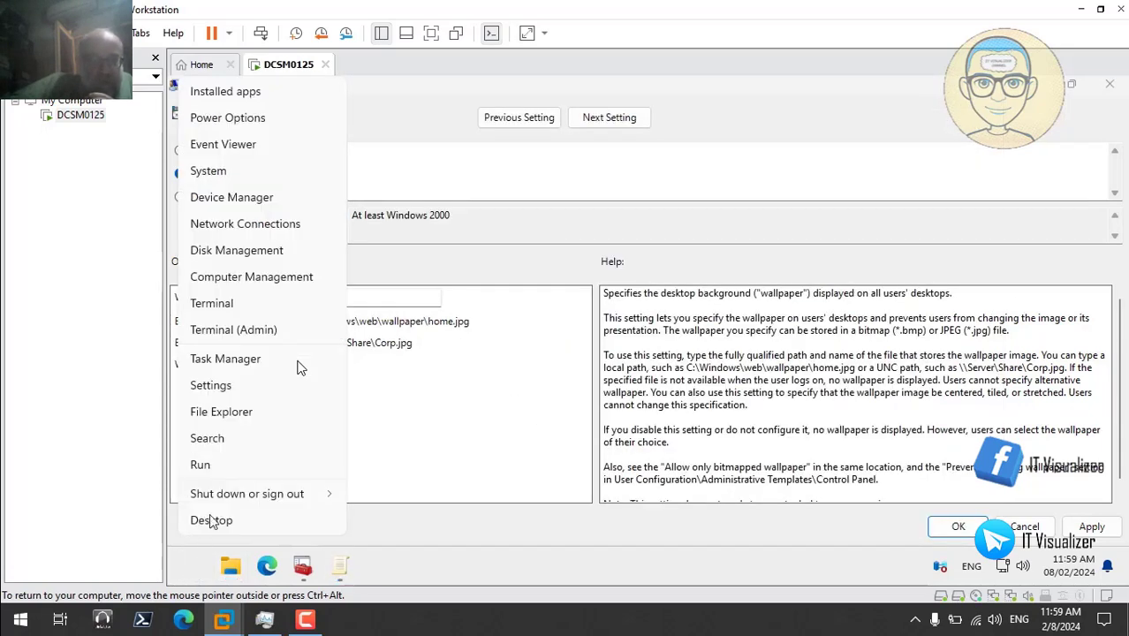
left_click(213, 467)
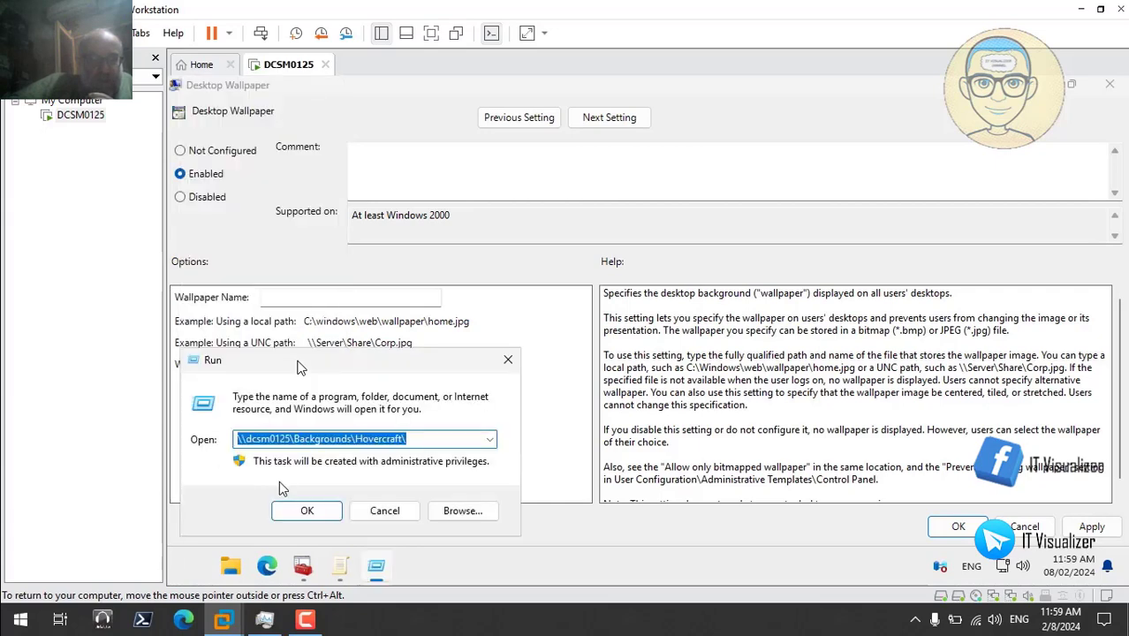
left_click(298, 510)
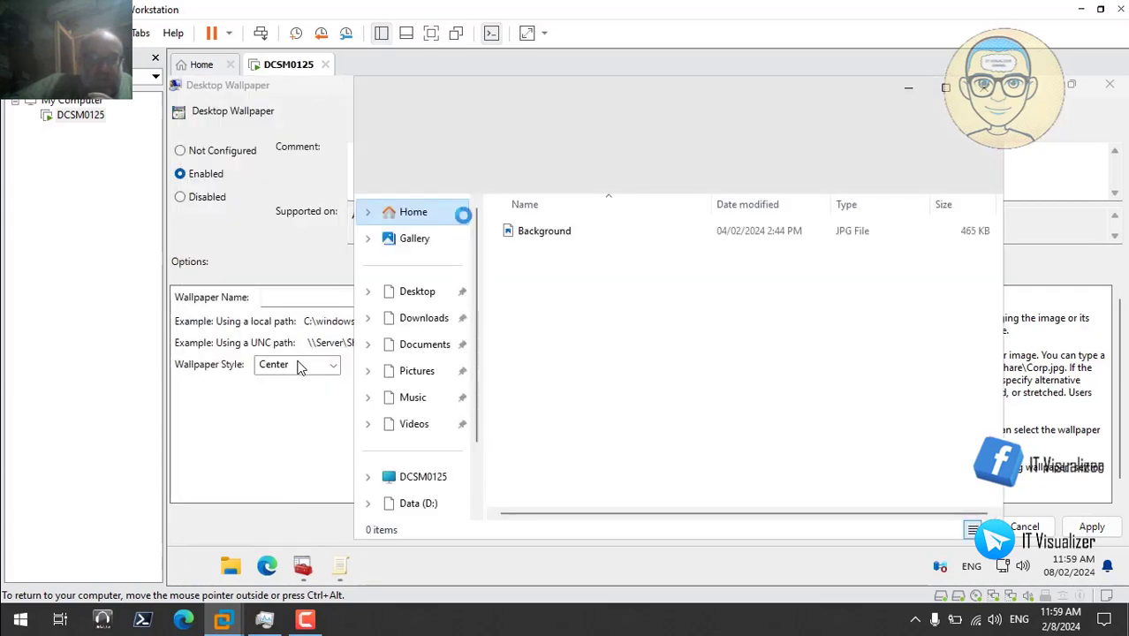
left_click(541, 231)
right_click(539, 228)
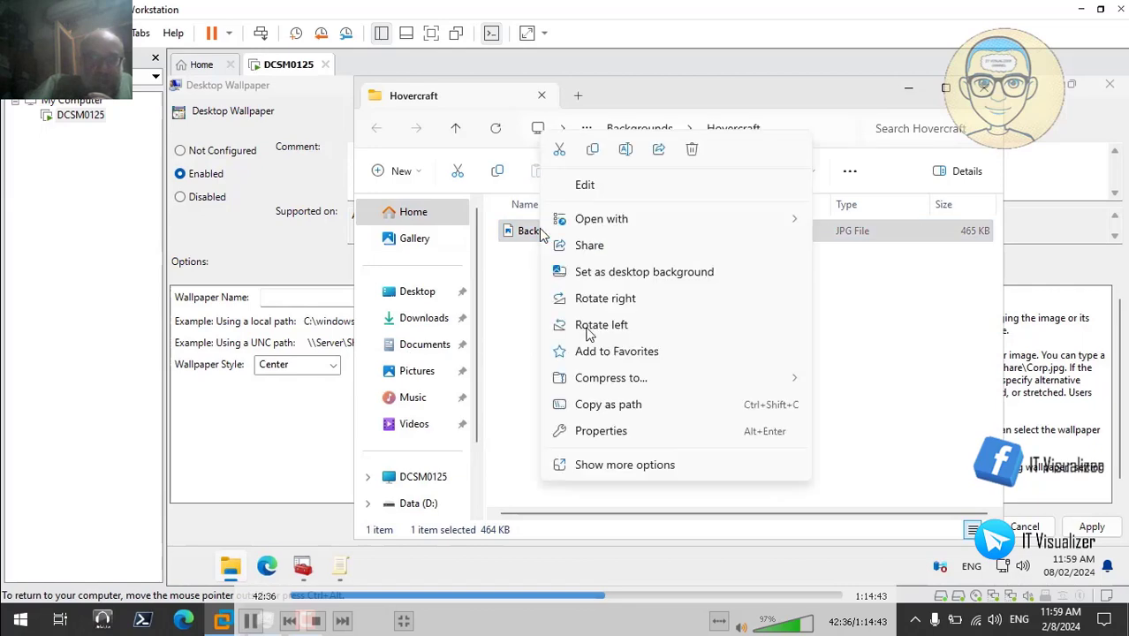
left_click(617, 407)
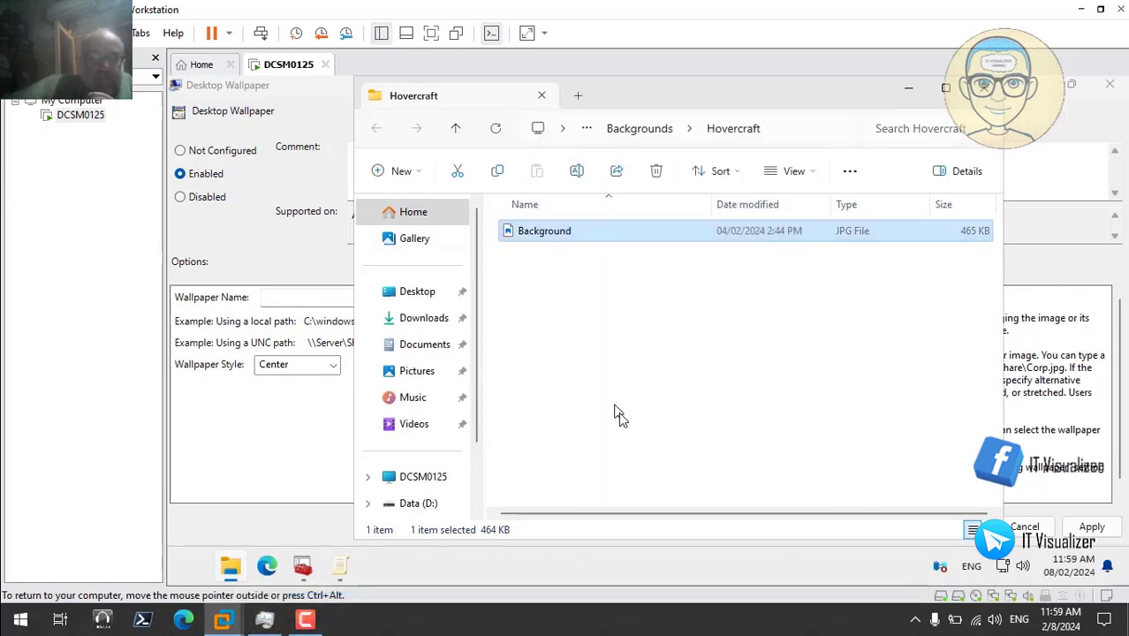
- Paste \\dcsm0125\Backgrounds\Hovercraft\Background.jpg into Wallpaper Name, removing the quotes
left_click(908, 95)
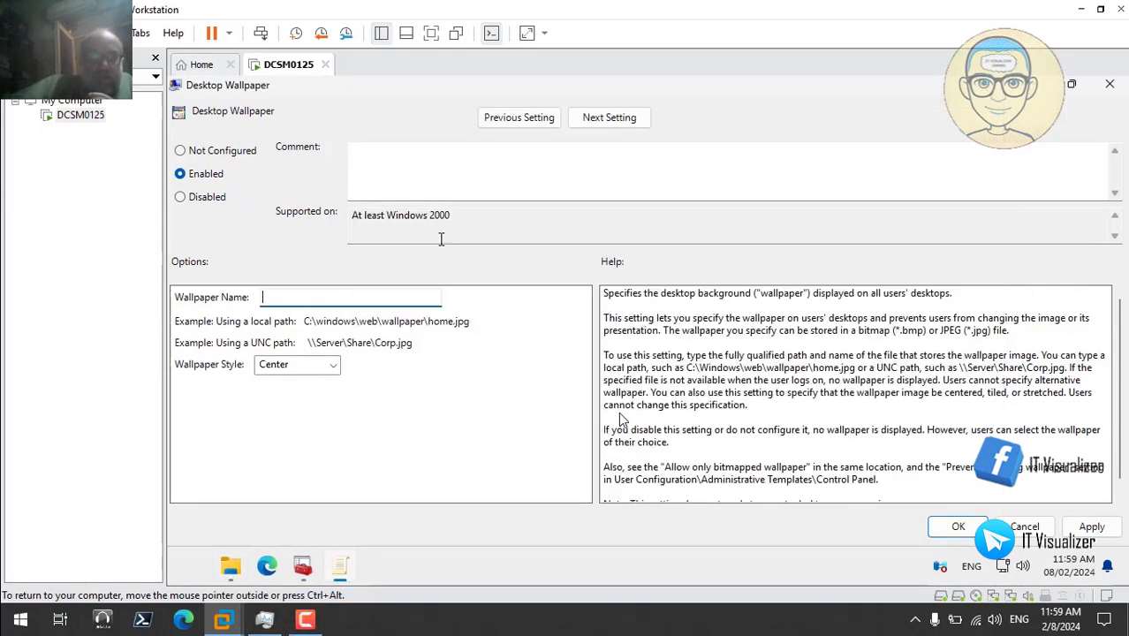
right_click(276, 298)
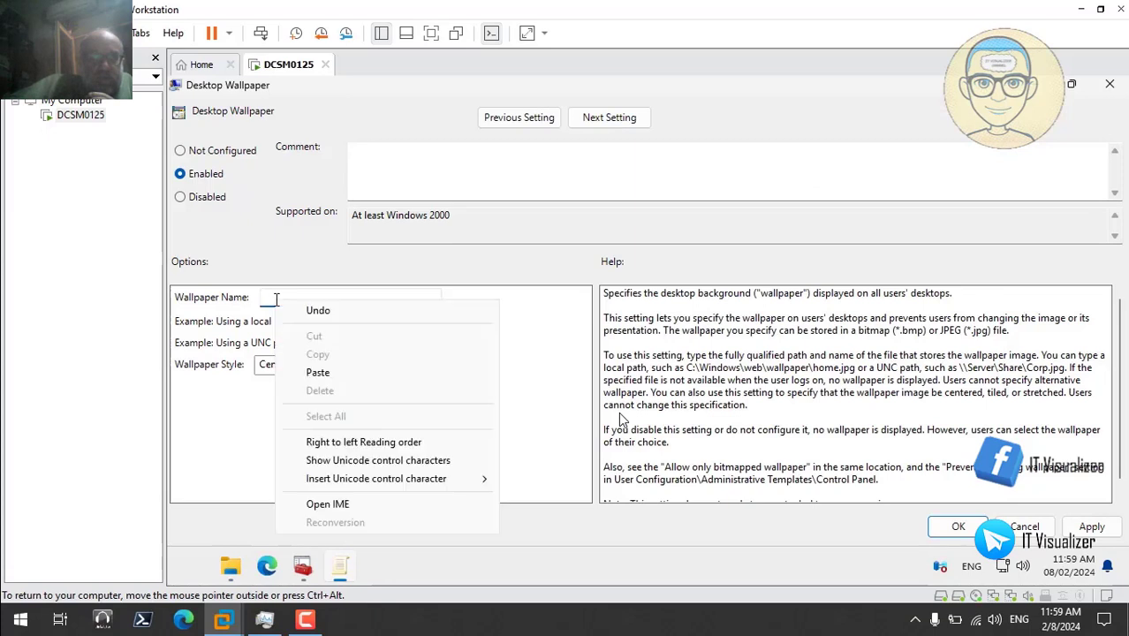
left_click(322, 372)
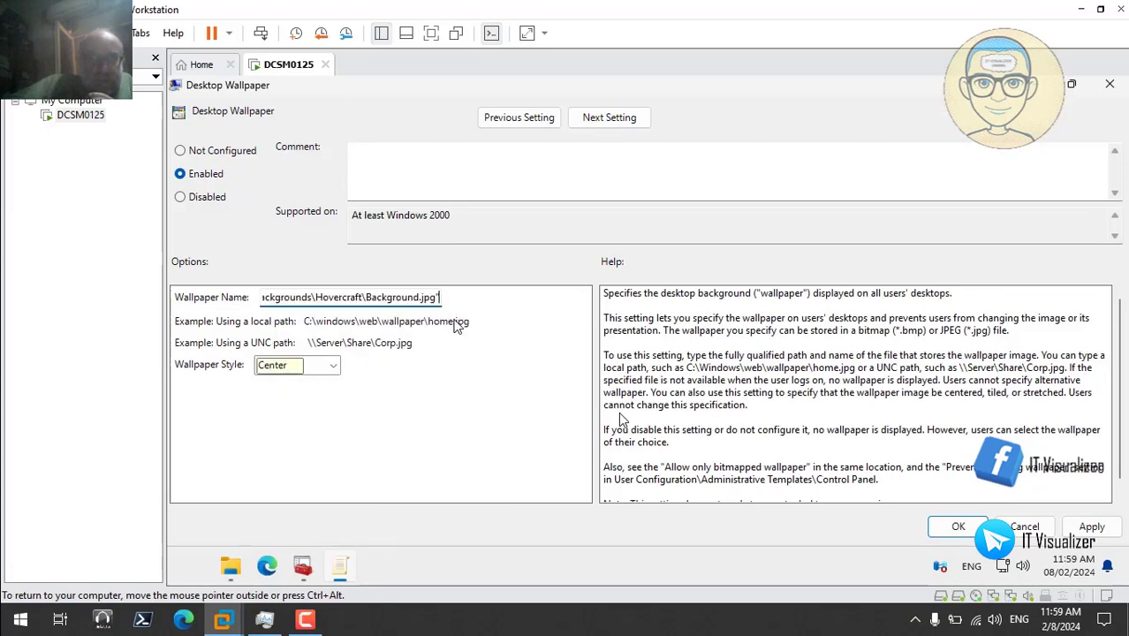
key("BackSpace")
key("Left")
key("Left")
key("Left")
key("Left")
key("Left")
key("Left")
key("Left")
key("Left")
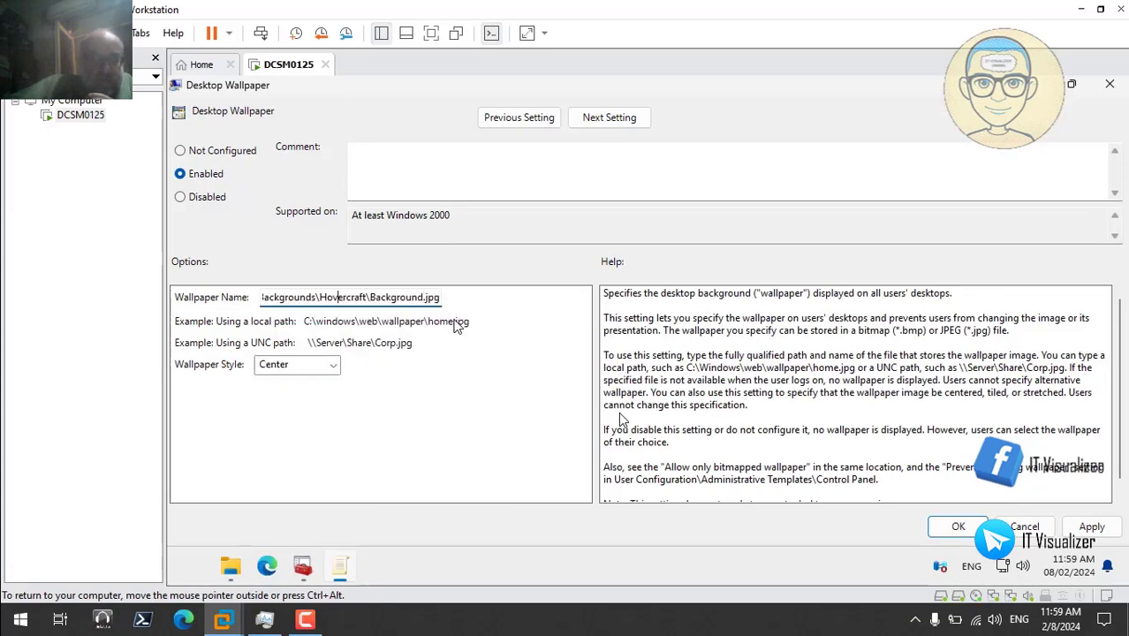
key("Left")
key("Left")
key("Left")
key("Left")
key("Left")
key("Left")
key("Left")
key("Left")
key("Left")
key("Left")
key("Left")
key("Left")
key("Left")
key("Left")
key("Left")
key("Left")
key("Left")
key("Left")
key("Left")
key("Left")
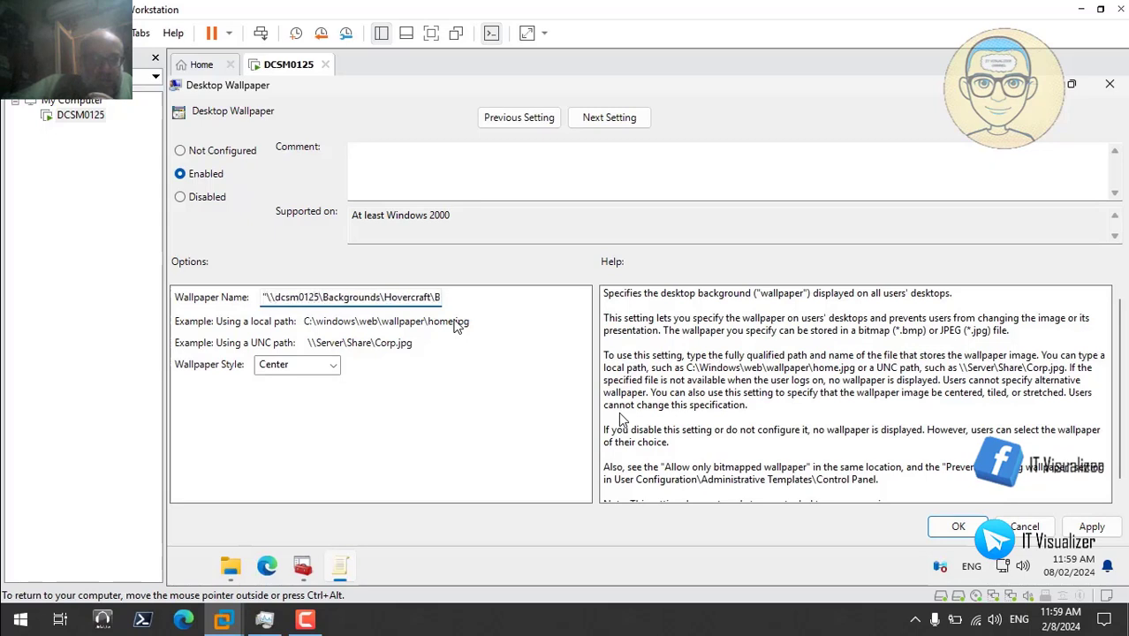
key("Delete")
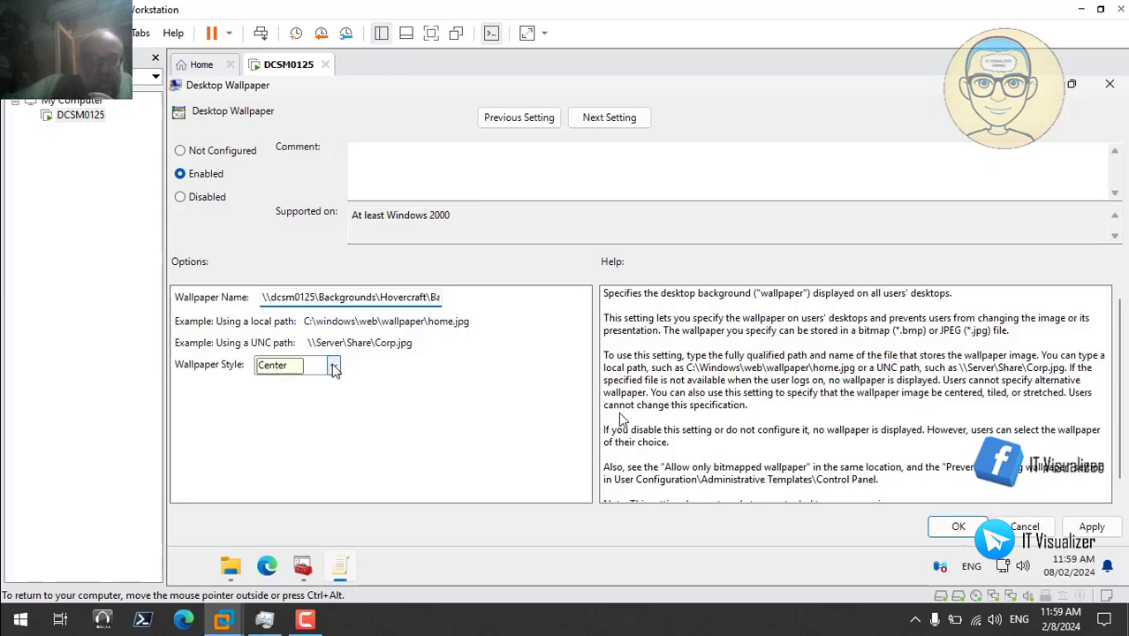
- Set Wallpaper Style to Stretch and apply the Desktop Wallpaper policy
left_click(333, 364)
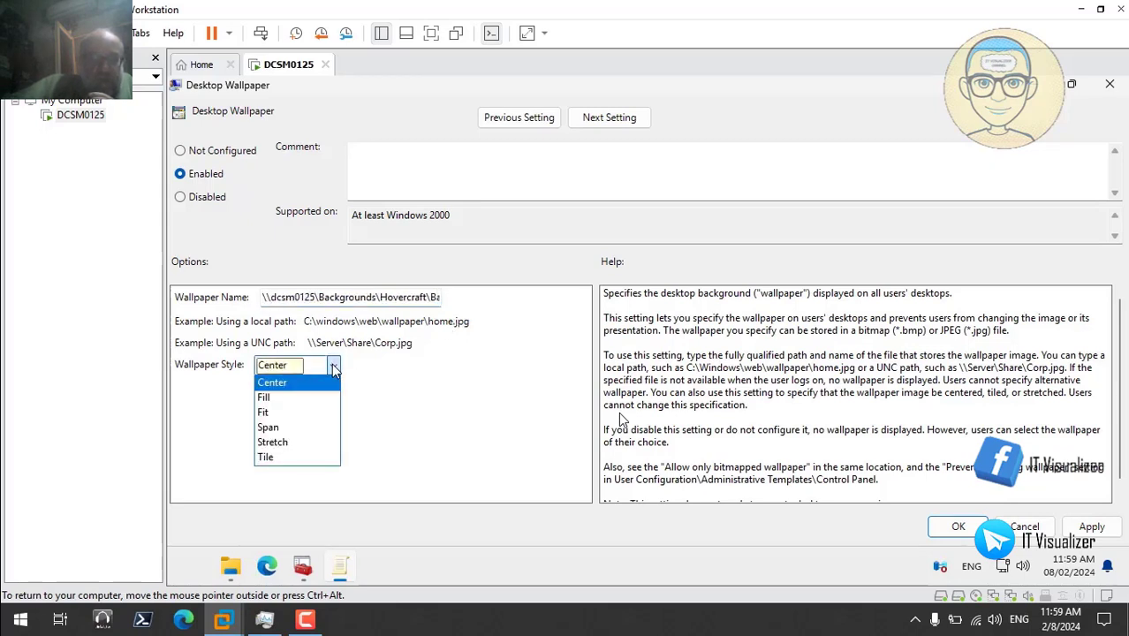
left_click(292, 442)
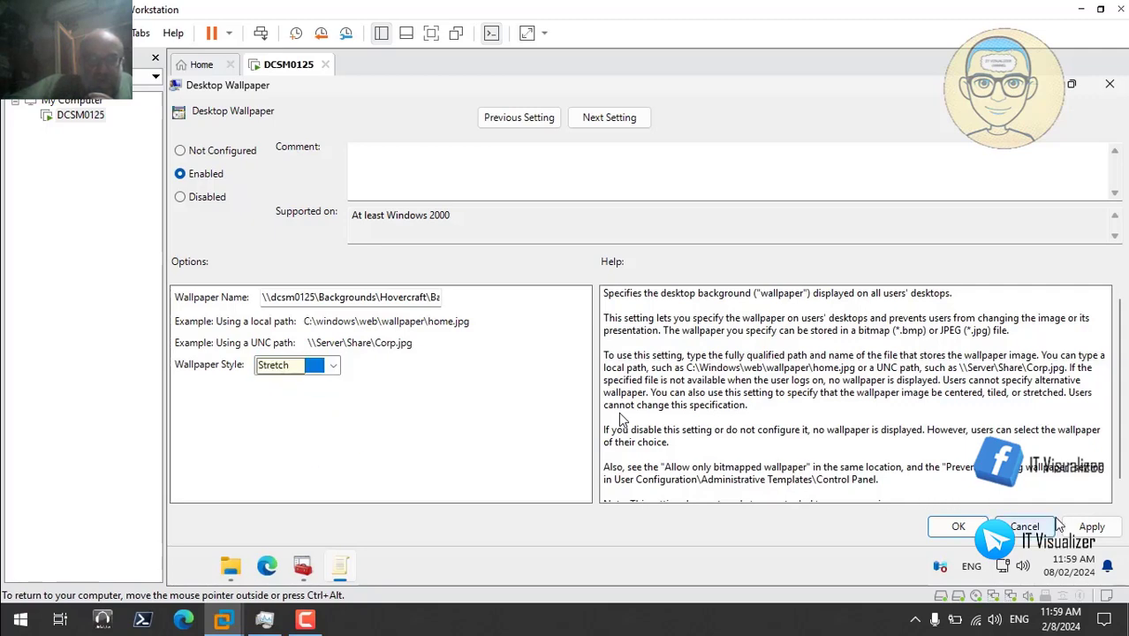
left_click(1092, 528)
left_click(958, 526)
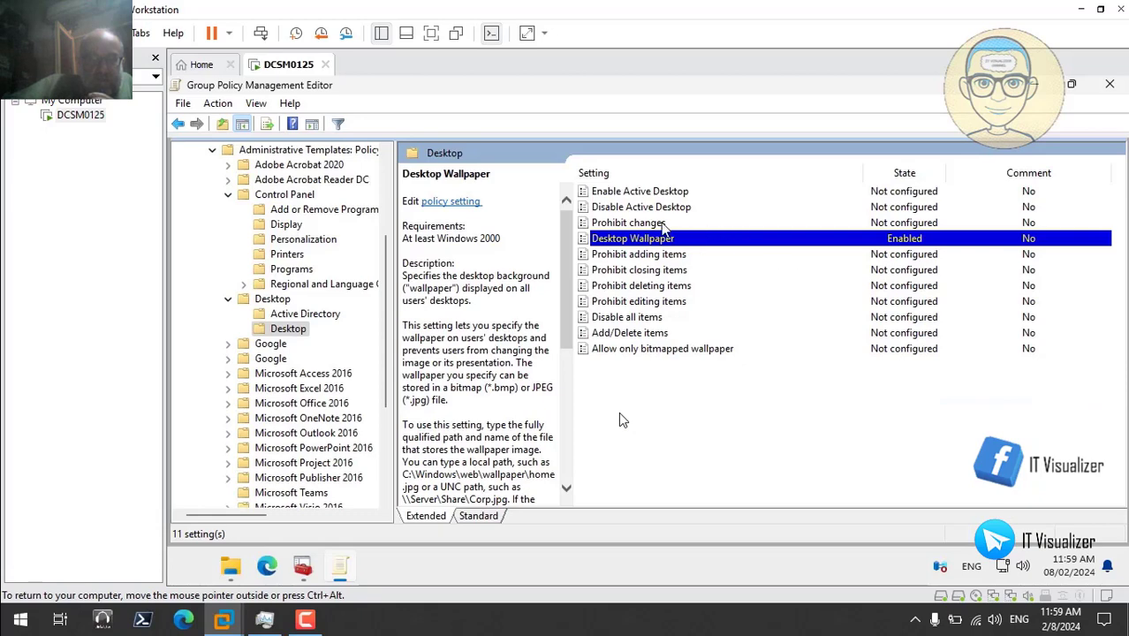
double_click(662, 224)
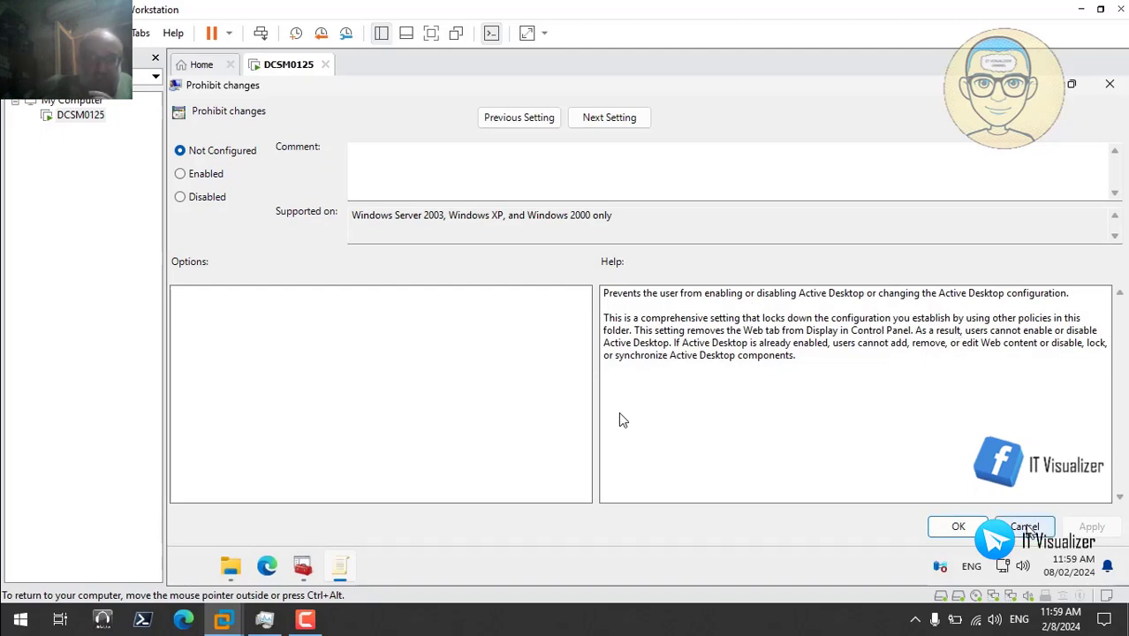
left_click(1028, 530)
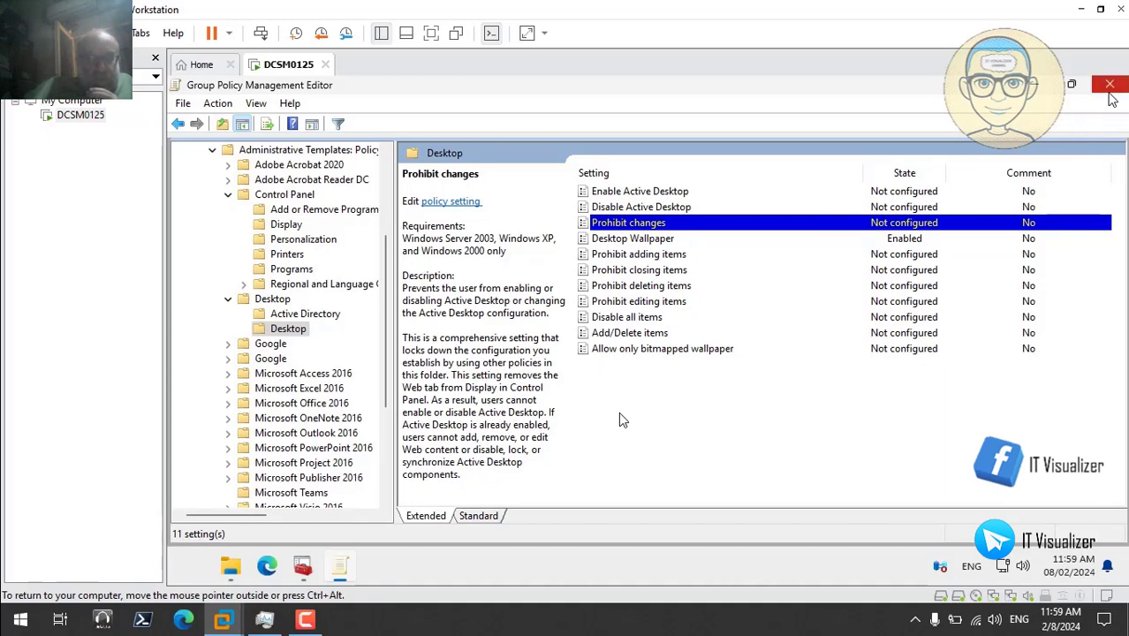
- Close the Hovercraft editor and open the Simulation GPO for editing
left_click(1111, 86)
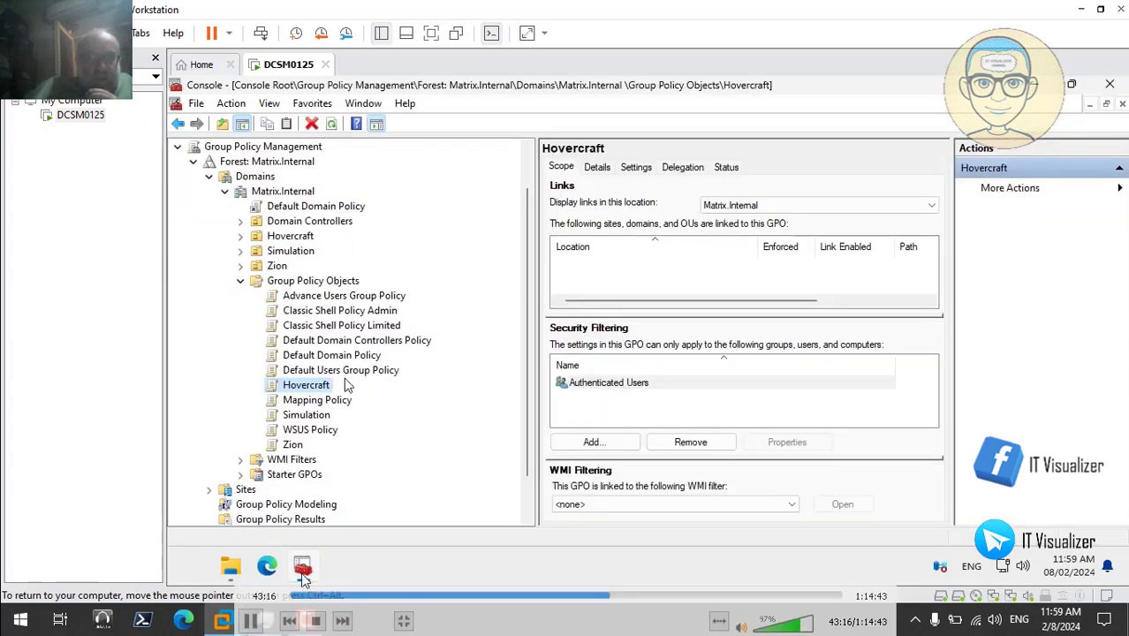
left_click(318, 415)
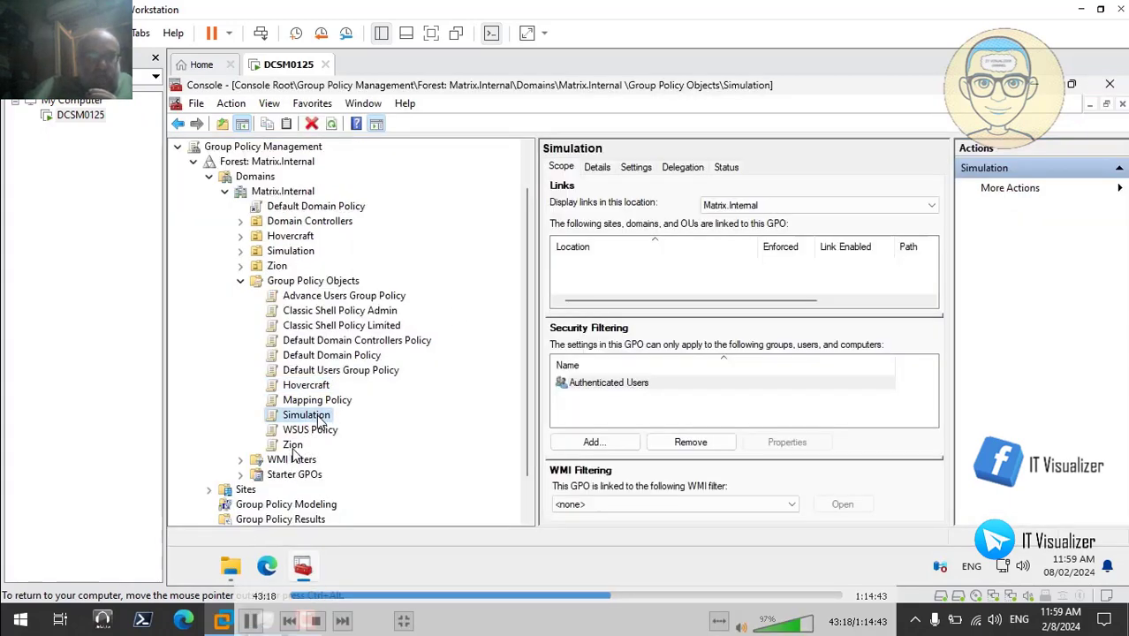
right_click(320, 417)
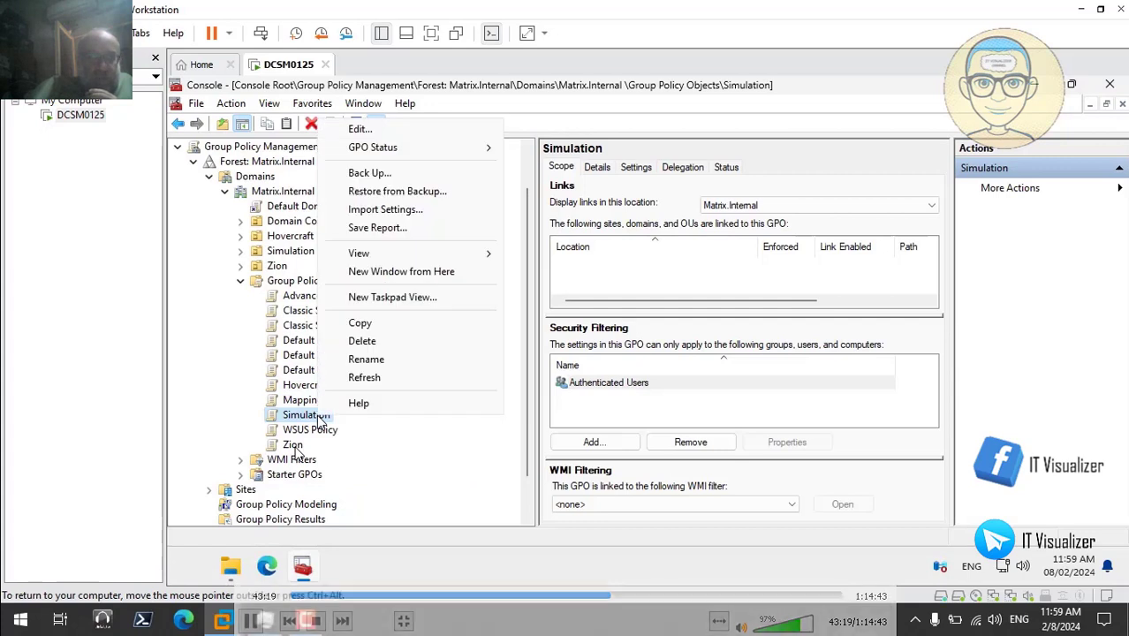
left_click(364, 132)
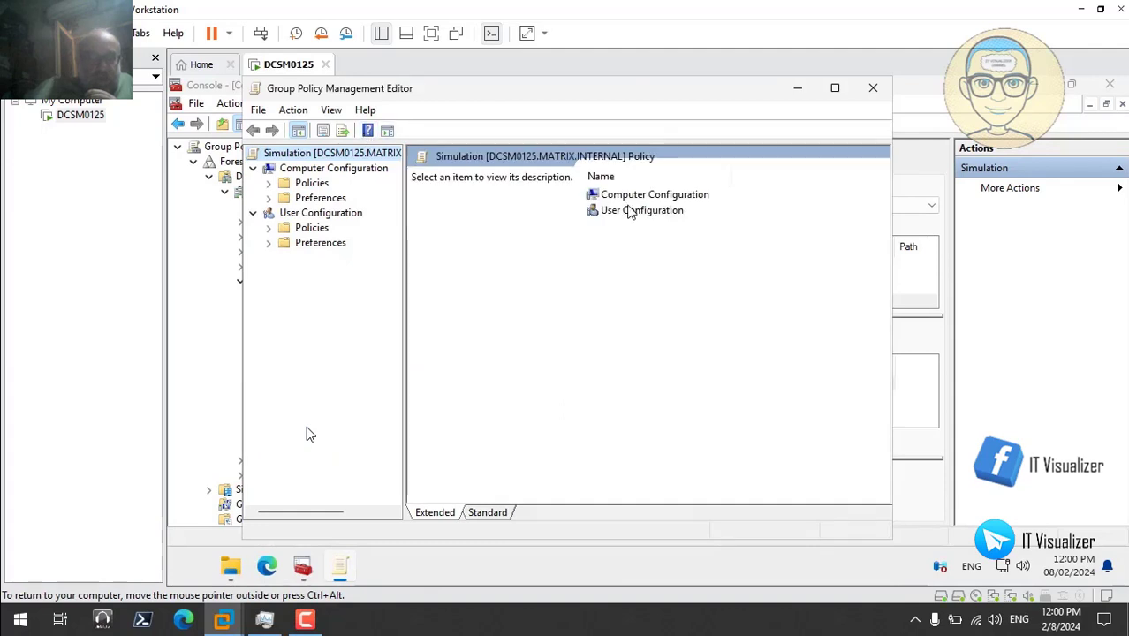
left_click(834, 87)
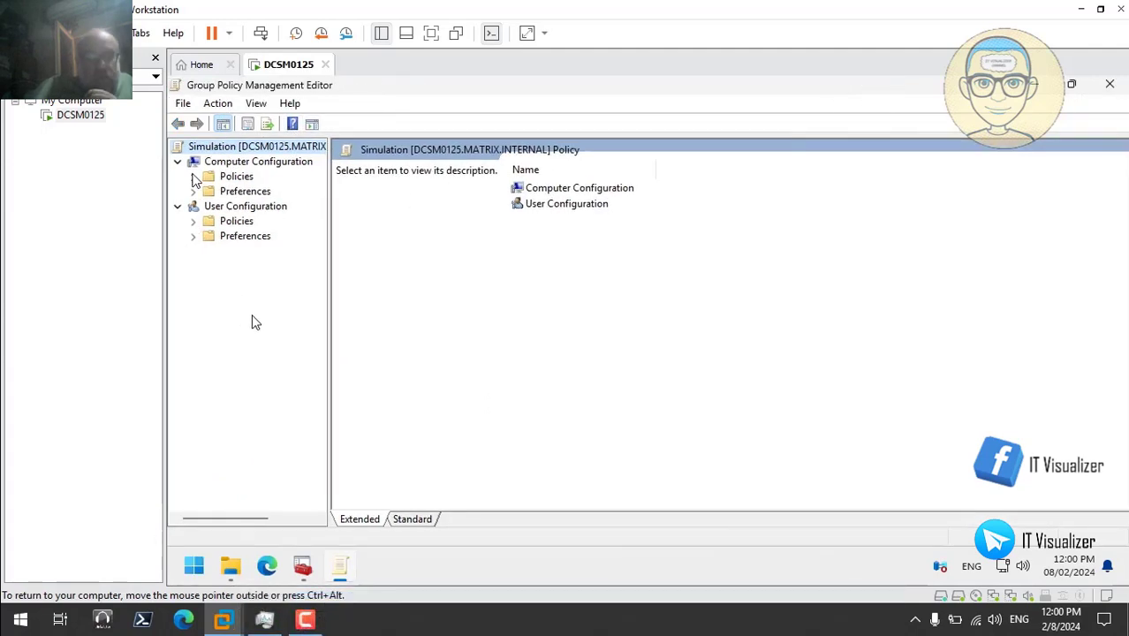
- Expand User Configuration policies down to Control Panel > Personalization
left_click(193, 176)
left_click(193, 176)
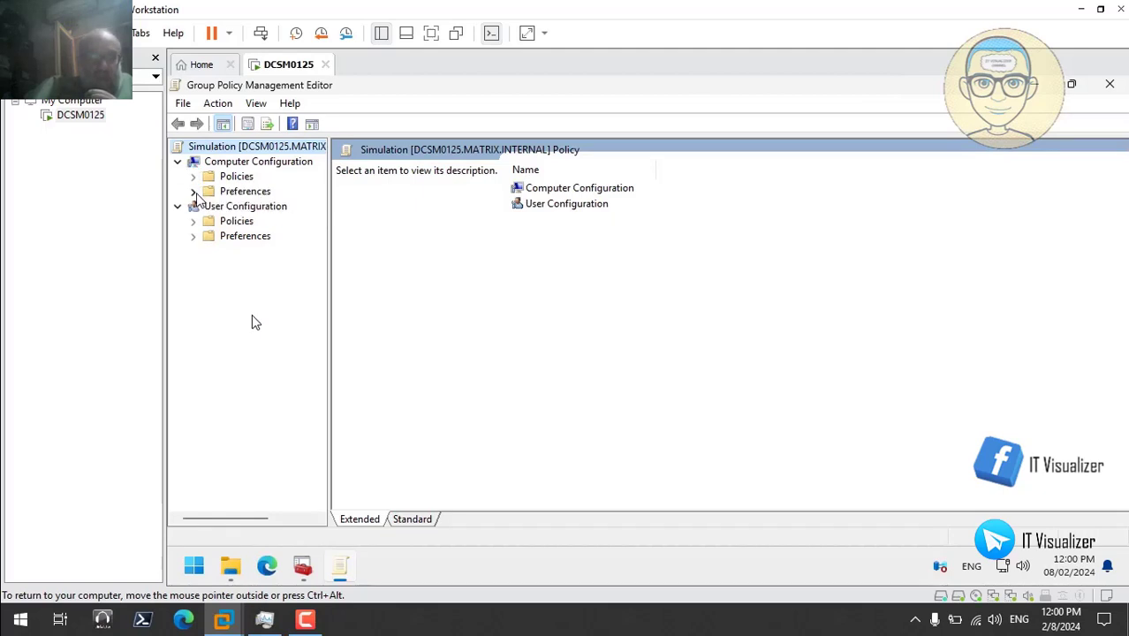
left_click(193, 177)
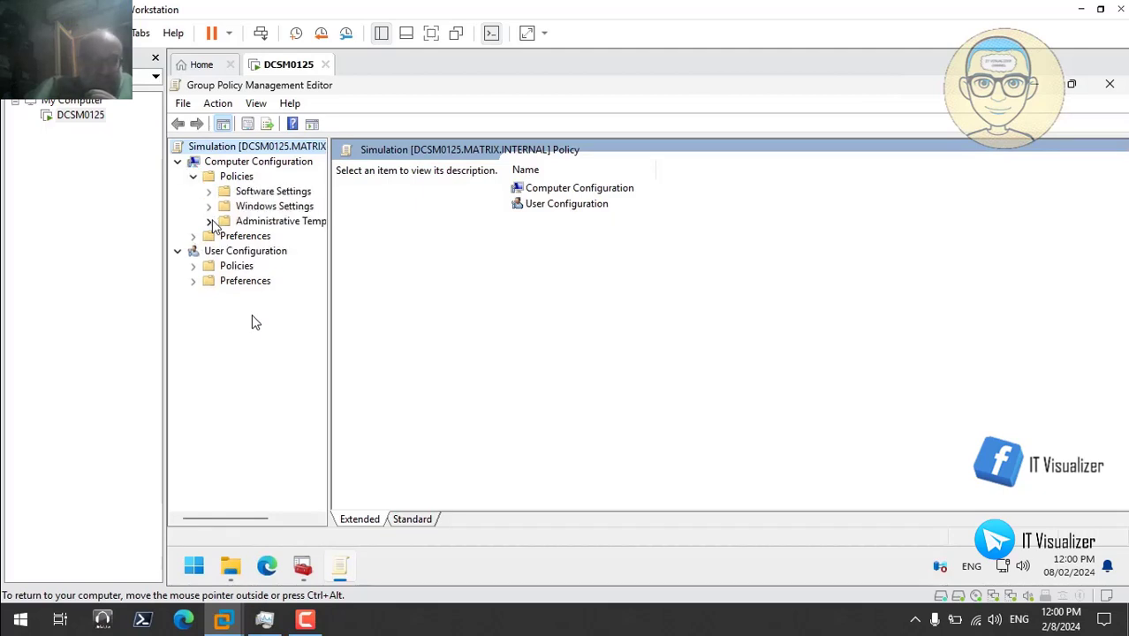
left_click(210, 221)
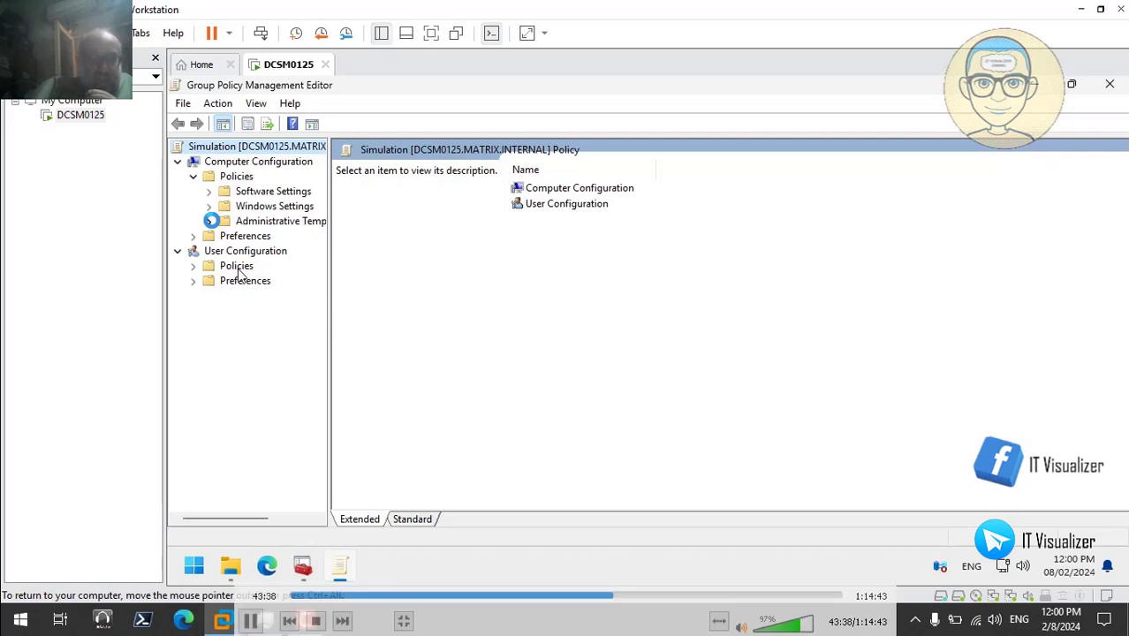
left_click(194, 266)
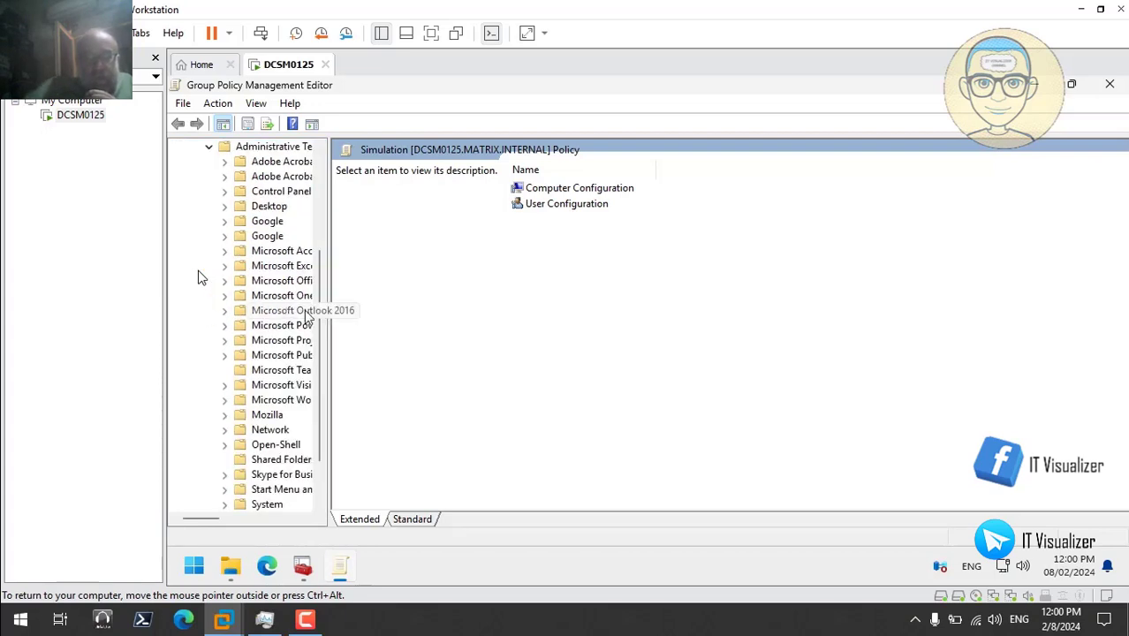
left_click_drag(329, 313, 423, 313)
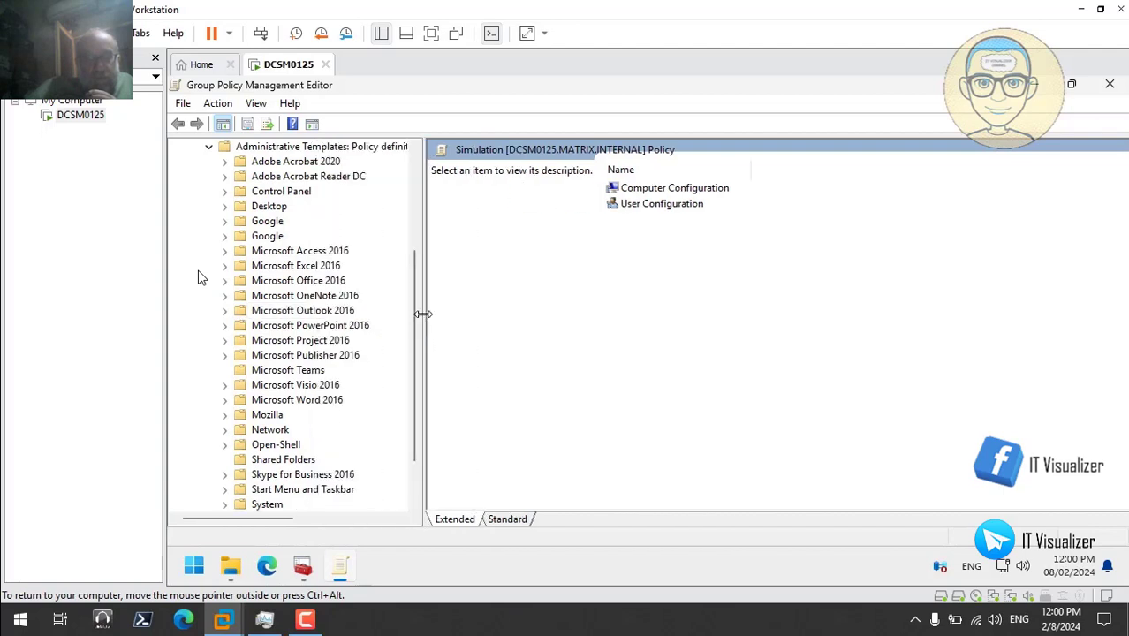
left_click(225, 191)
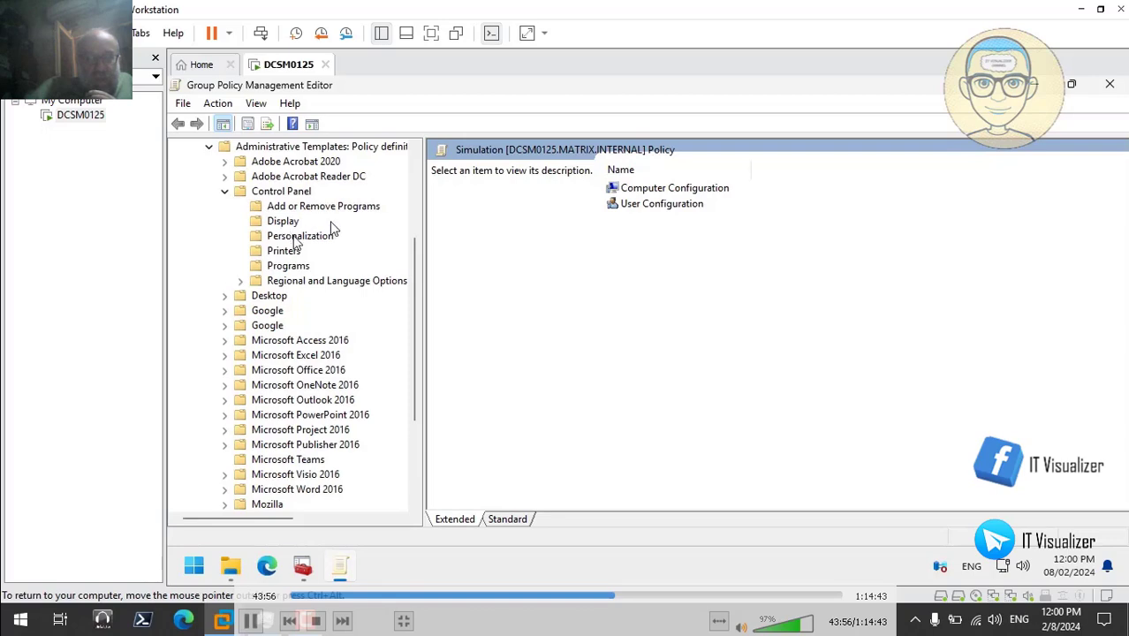
left_click(301, 236)
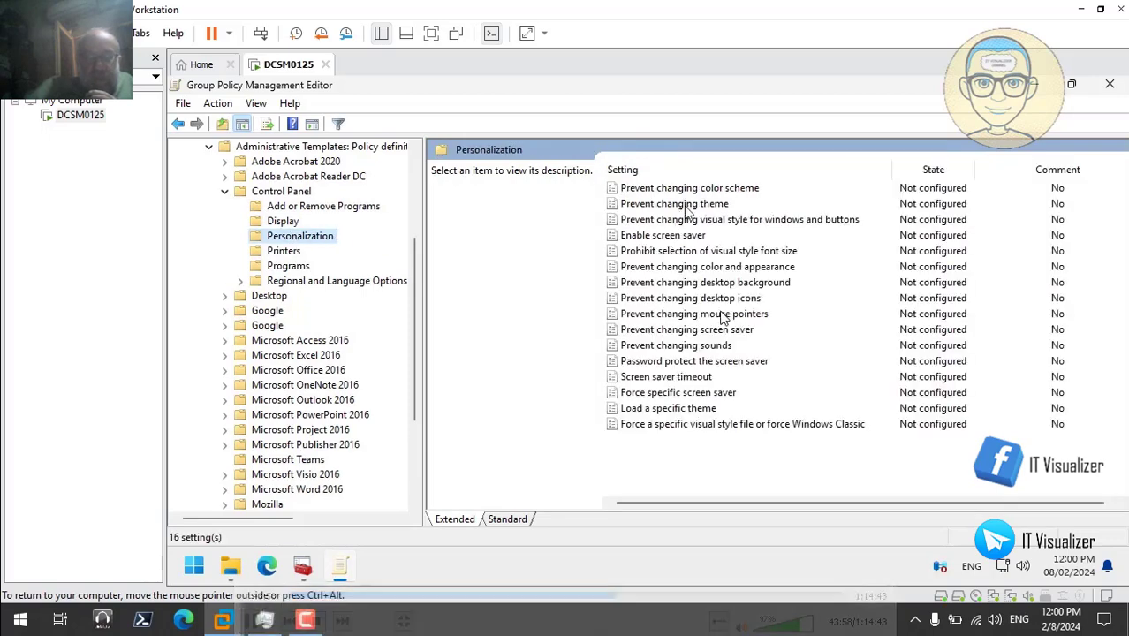
- Enable the Enable screen saver and Prevent changing screen saver policies
double_click(684, 235)
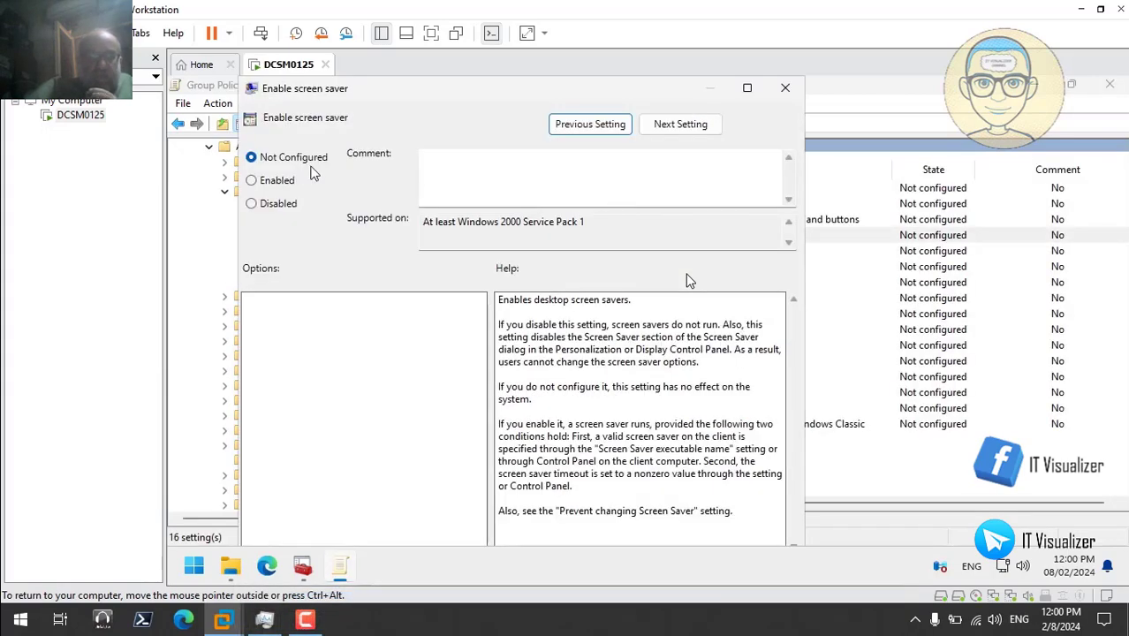
left_click(271, 182)
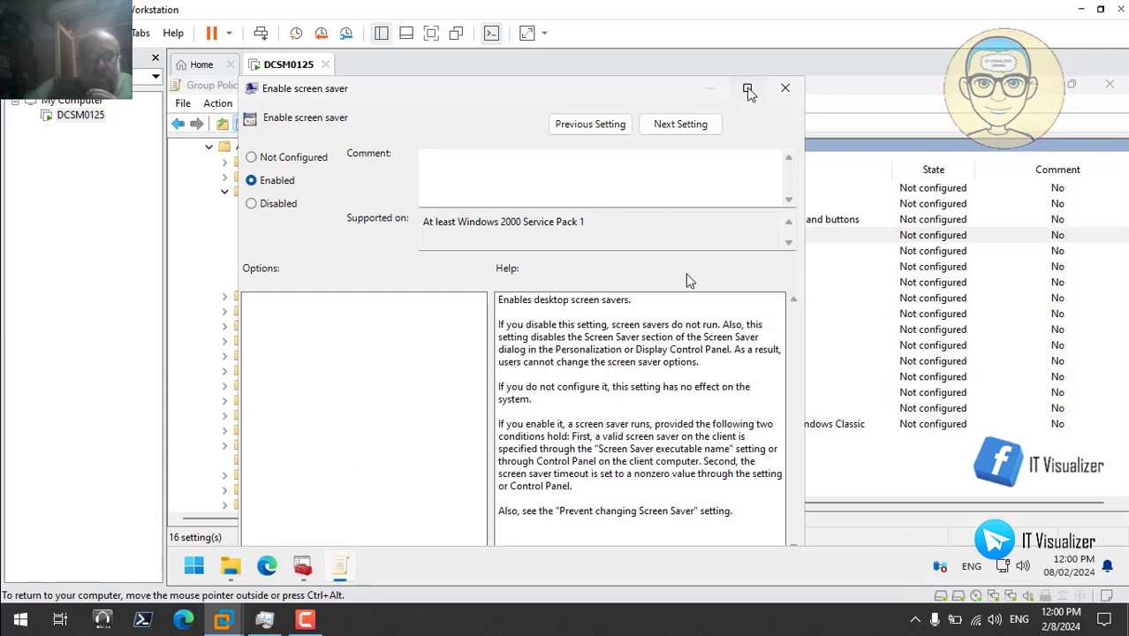
left_click(747, 87)
left_click(1089, 527)
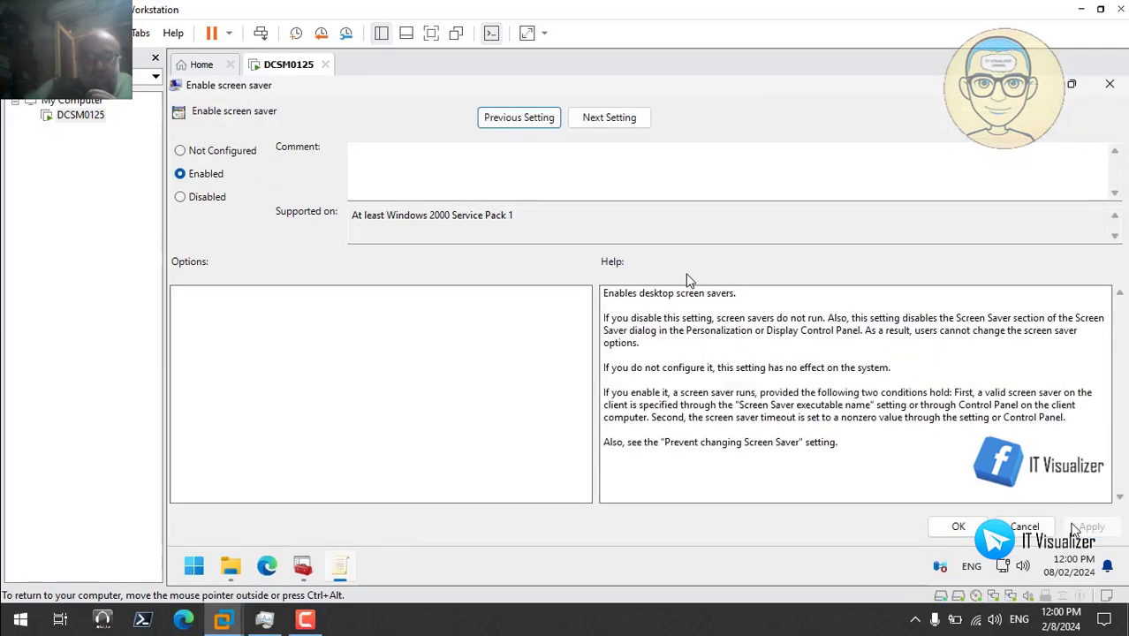
left_click(958, 528)
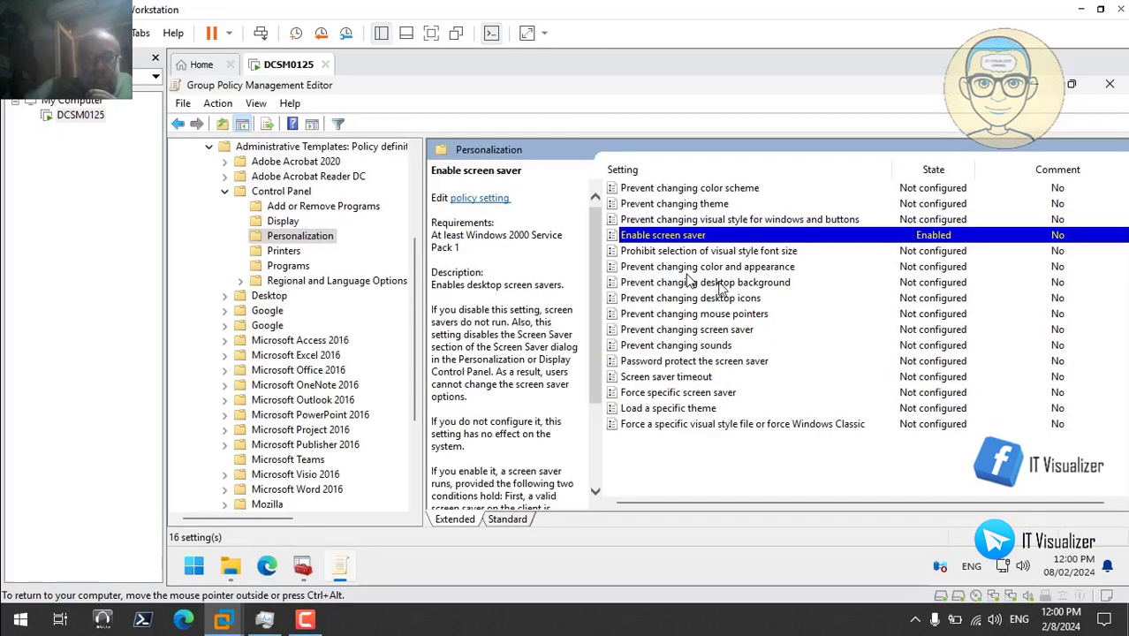
double_click(707, 331)
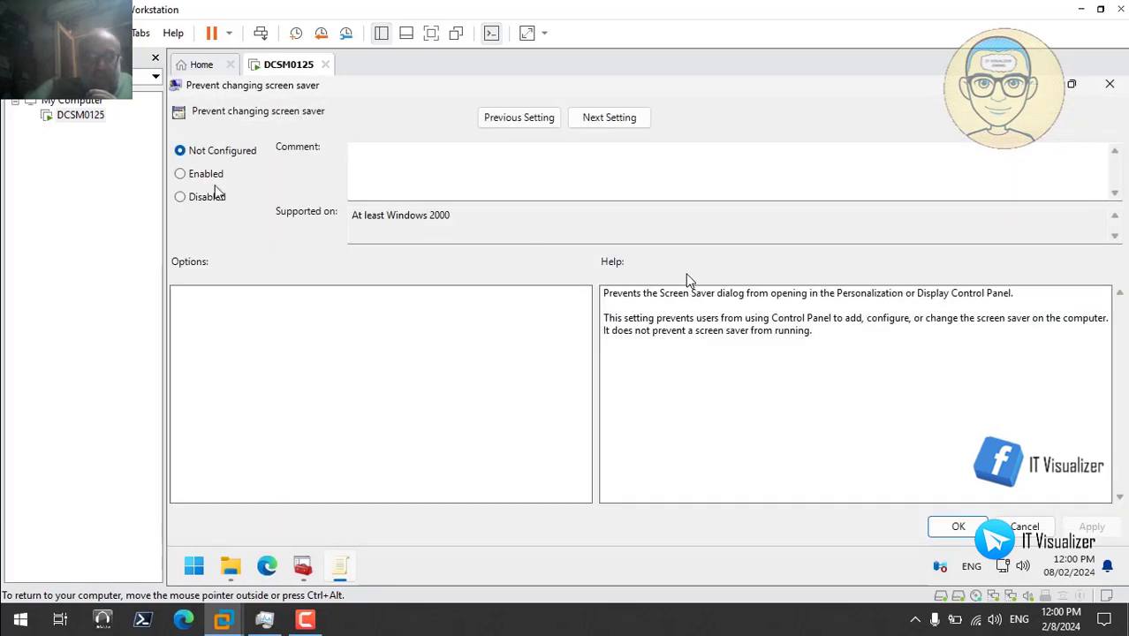
left_click(202, 177)
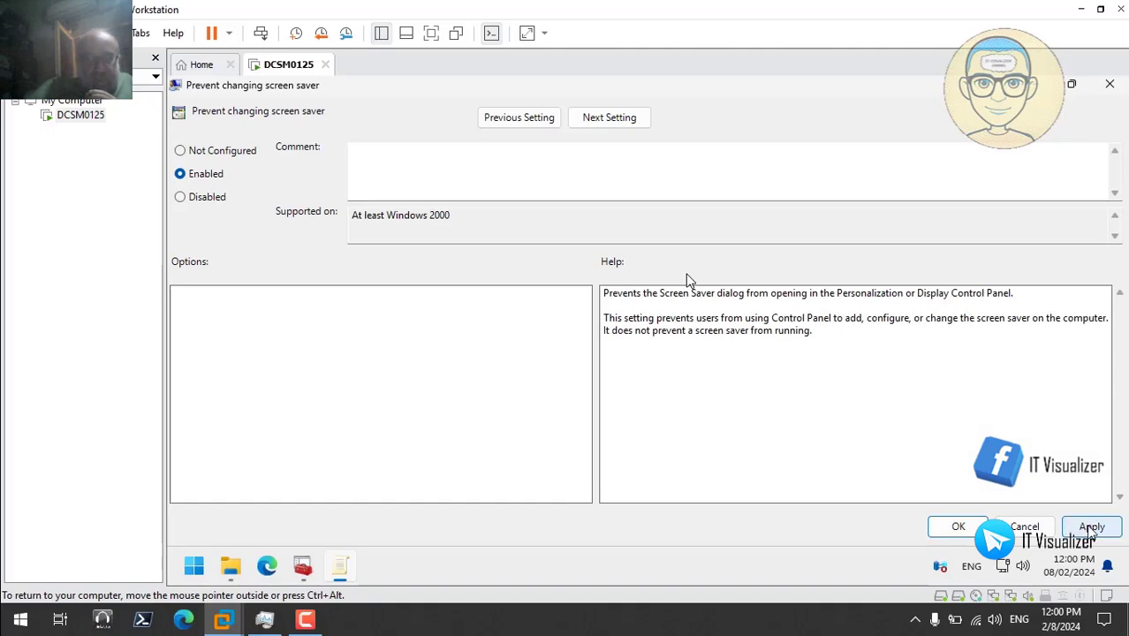
left_click(1091, 527)
left_click(959, 527)
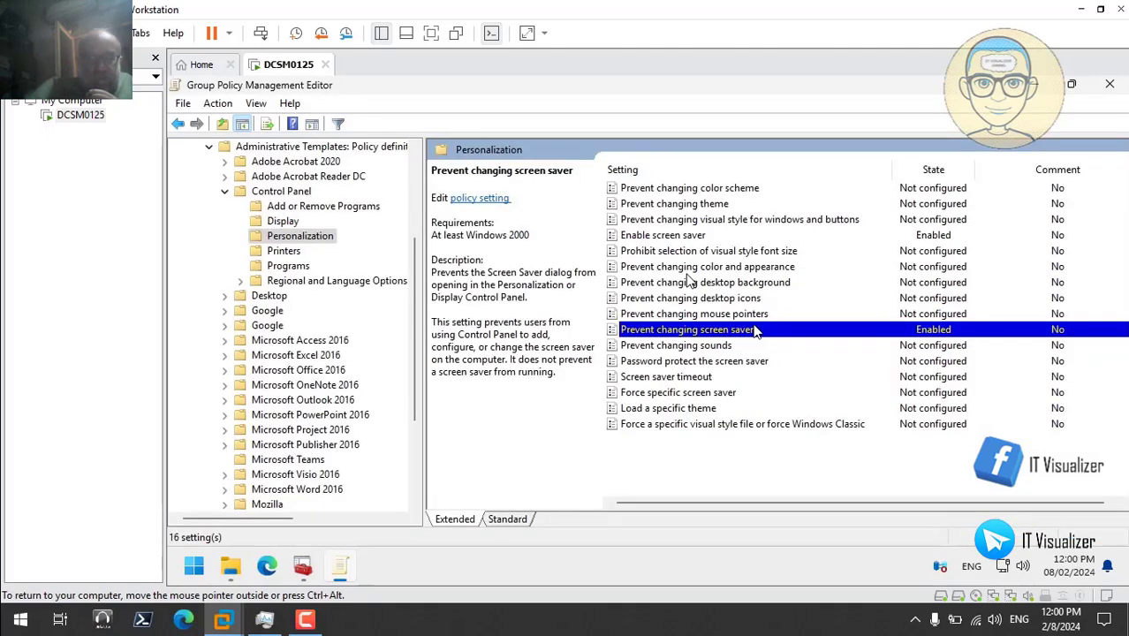
- Enable screen saver password protection and a 900-second Screen saver timeout
double_click(719, 362)
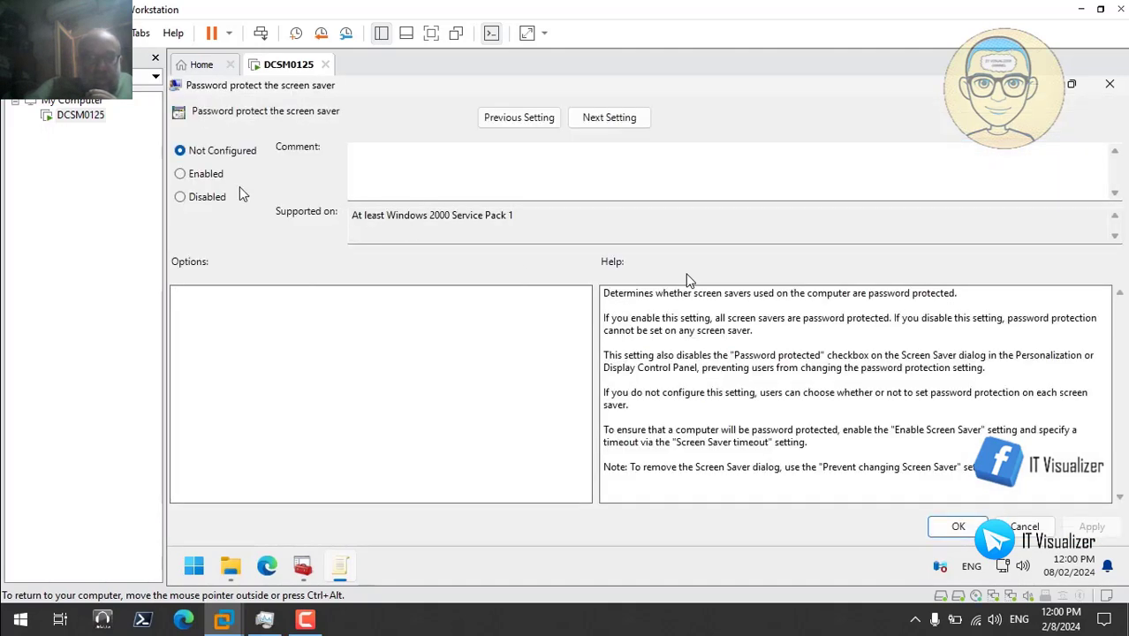
left_click(204, 177)
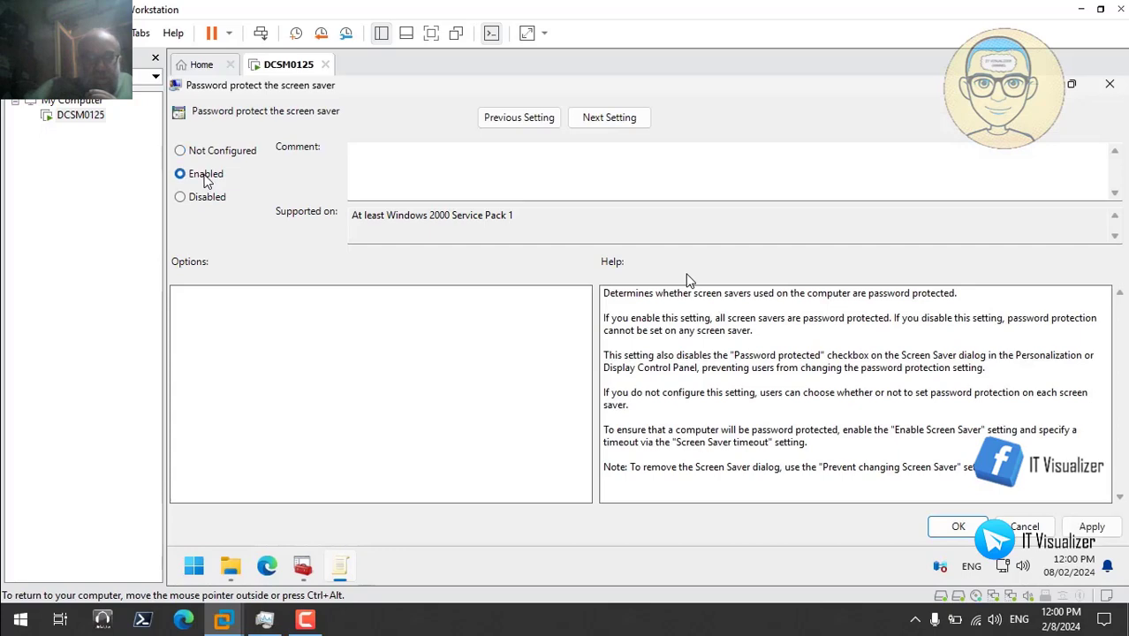
left_click(1087, 525)
left_click(965, 527)
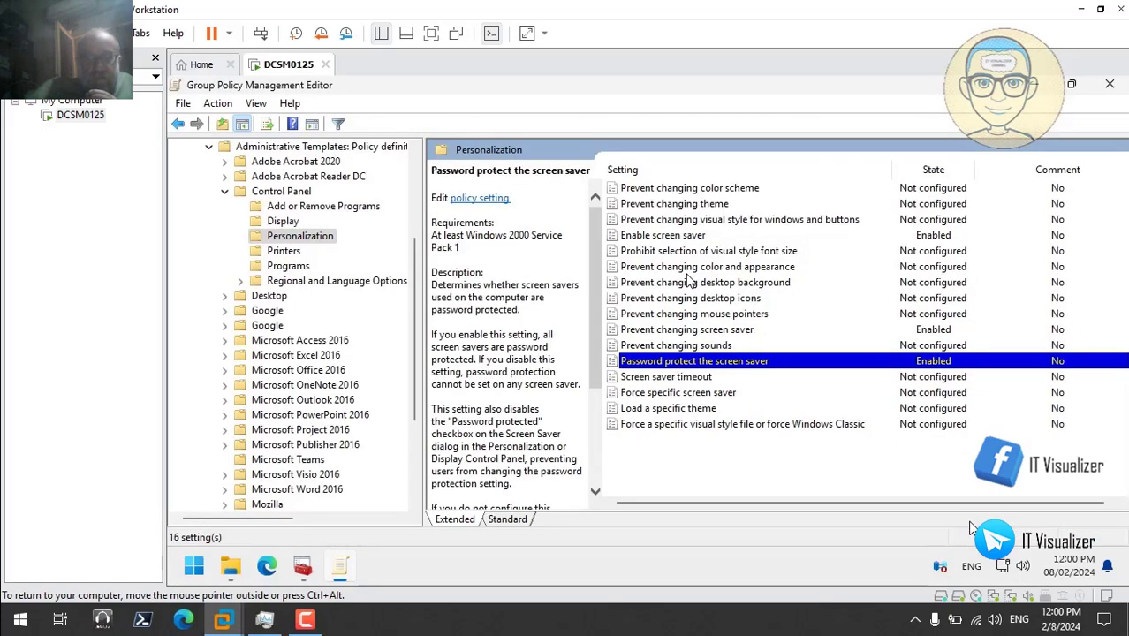
double_click(693, 380)
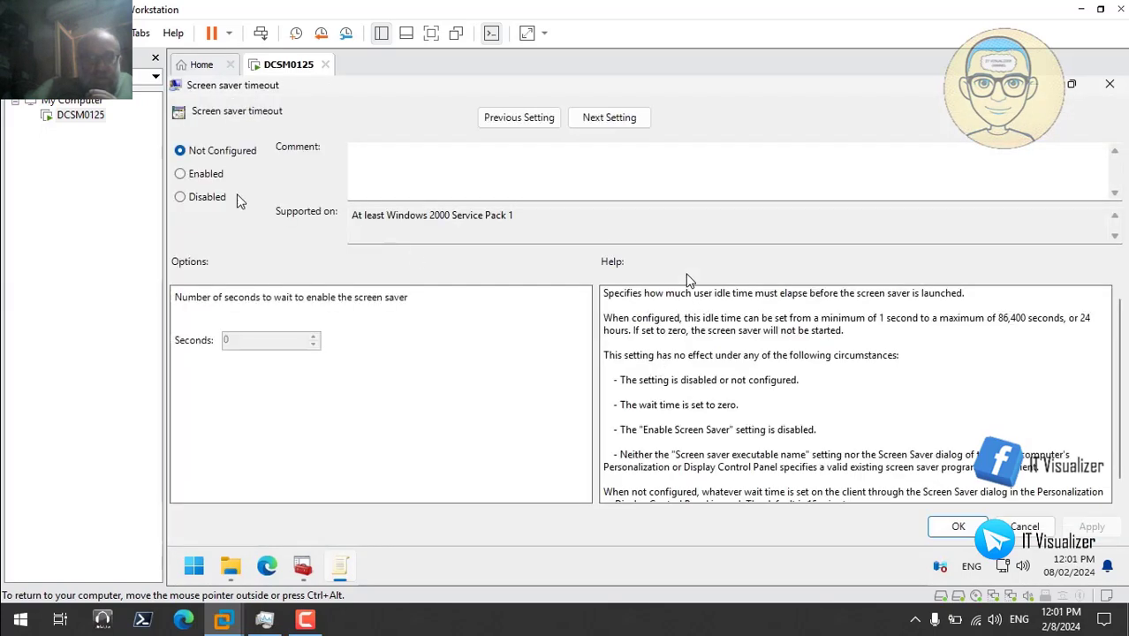
left_click(200, 177)
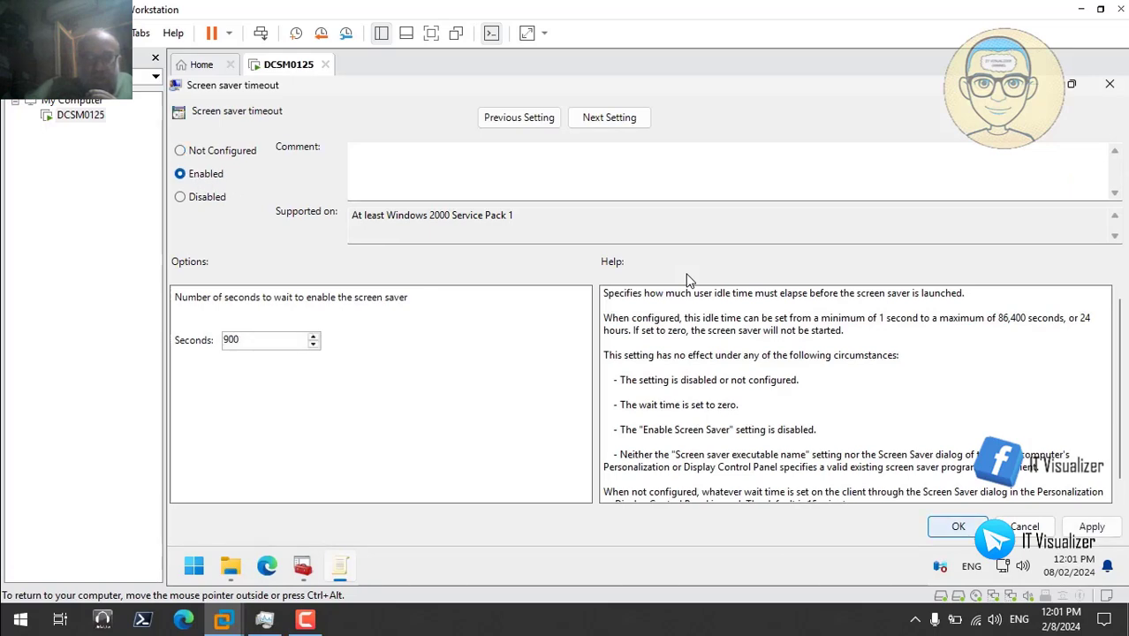
left_click(1092, 528)
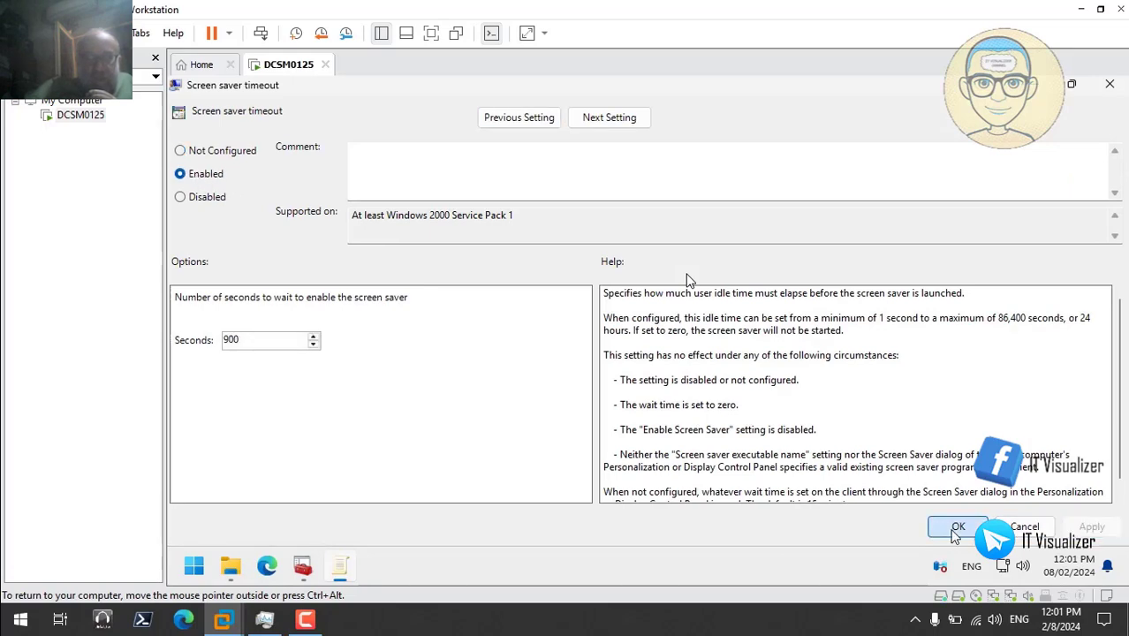
left_click(959, 528)
- Enable Force specific screen saver and copy the matrix.scr path from Backgrounds\matrix
double_click(689, 393)
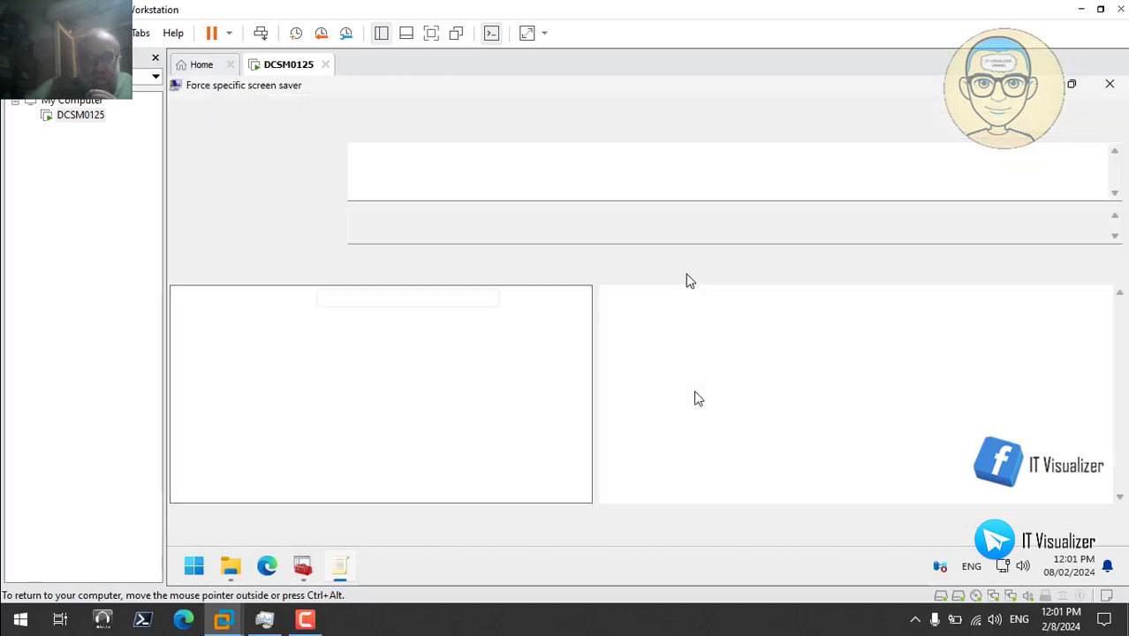
left_click(209, 180)
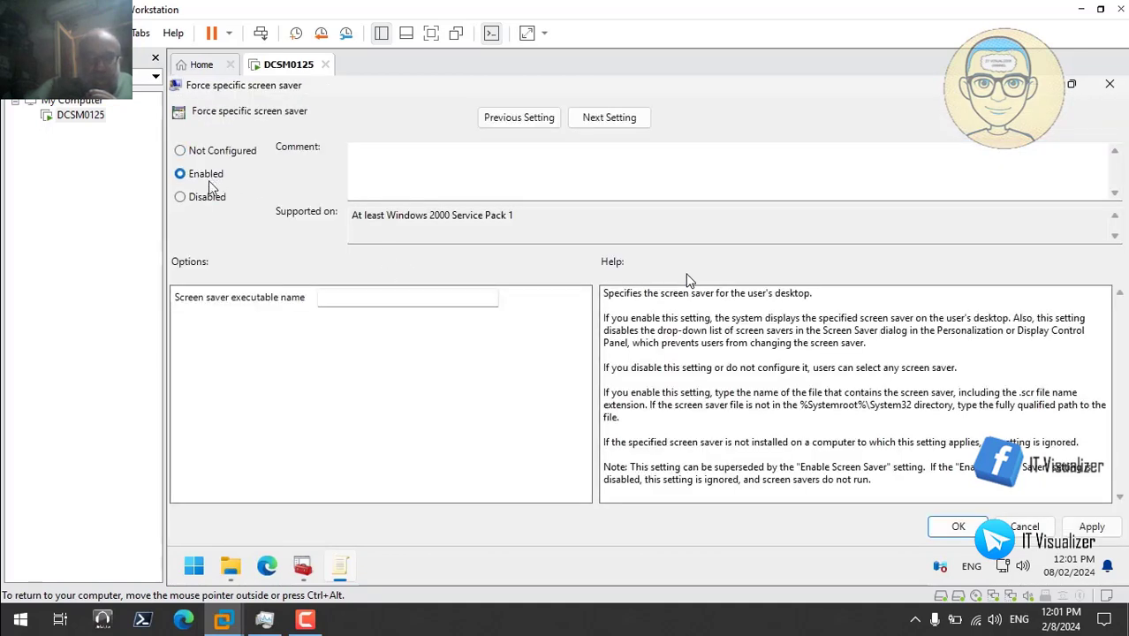
left_click(234, 568)
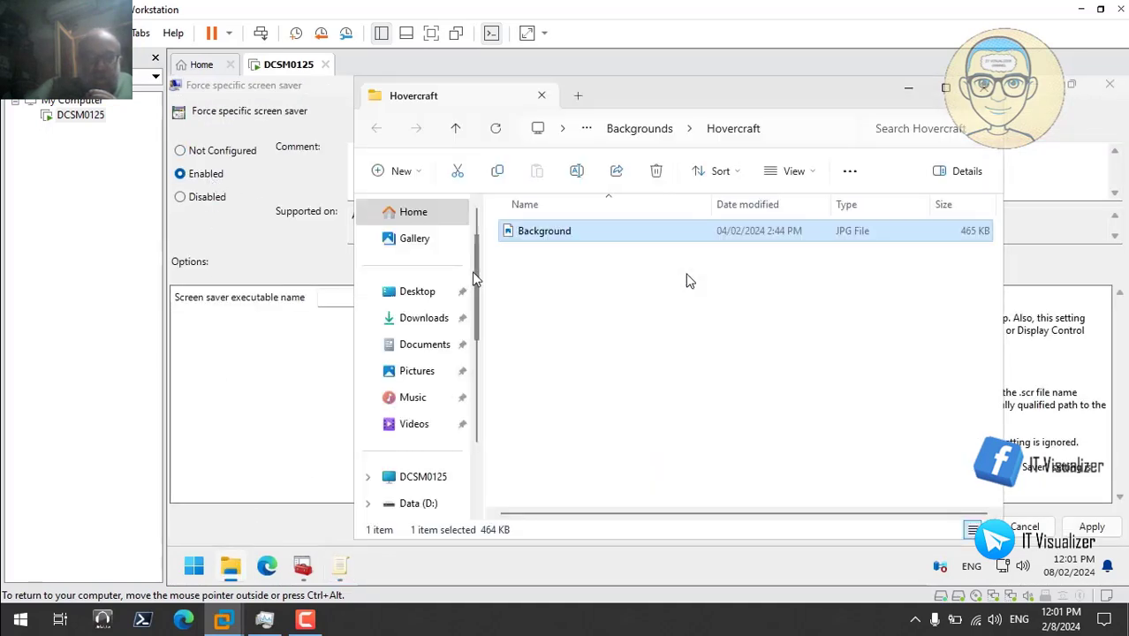
left_click(645, 129)
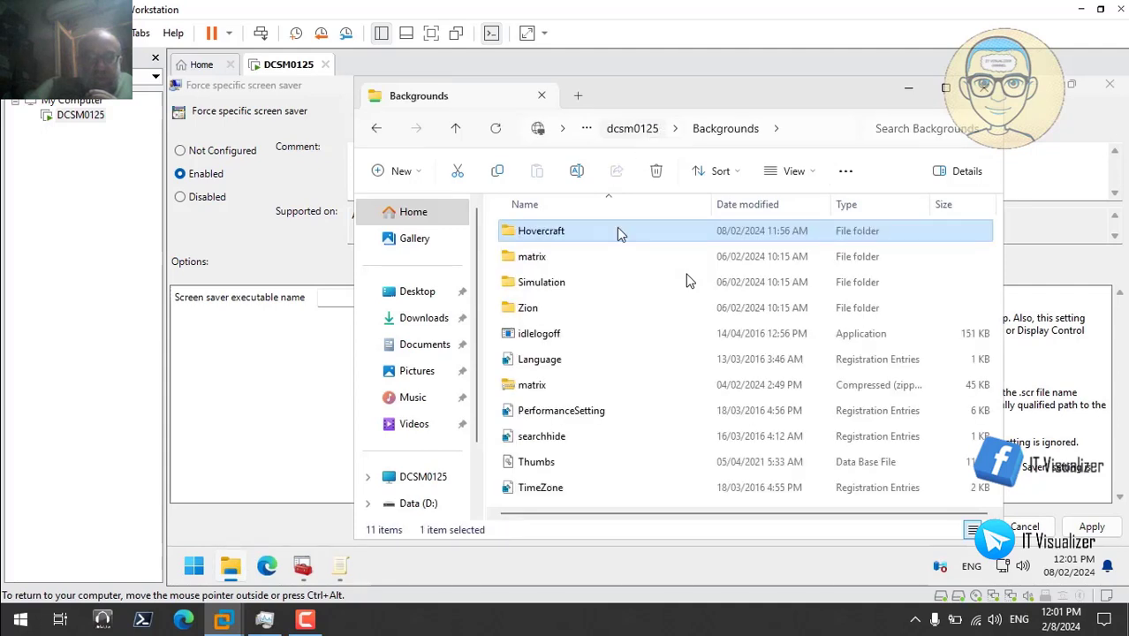
left_click(533, 258)
double_click(534, 257)
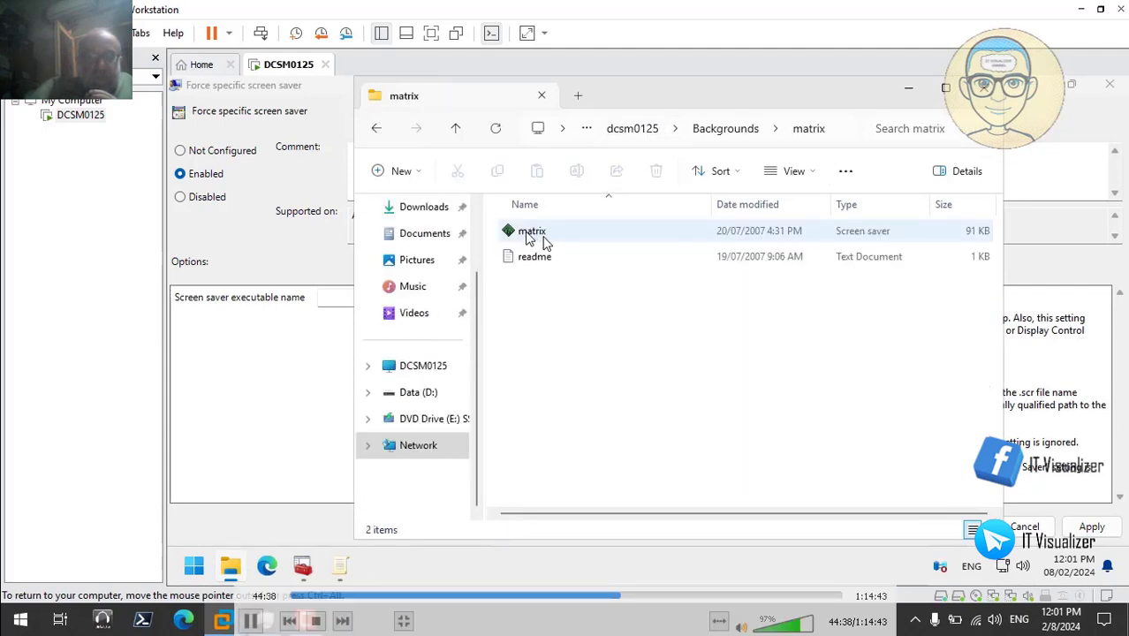
right_click(541, 237)
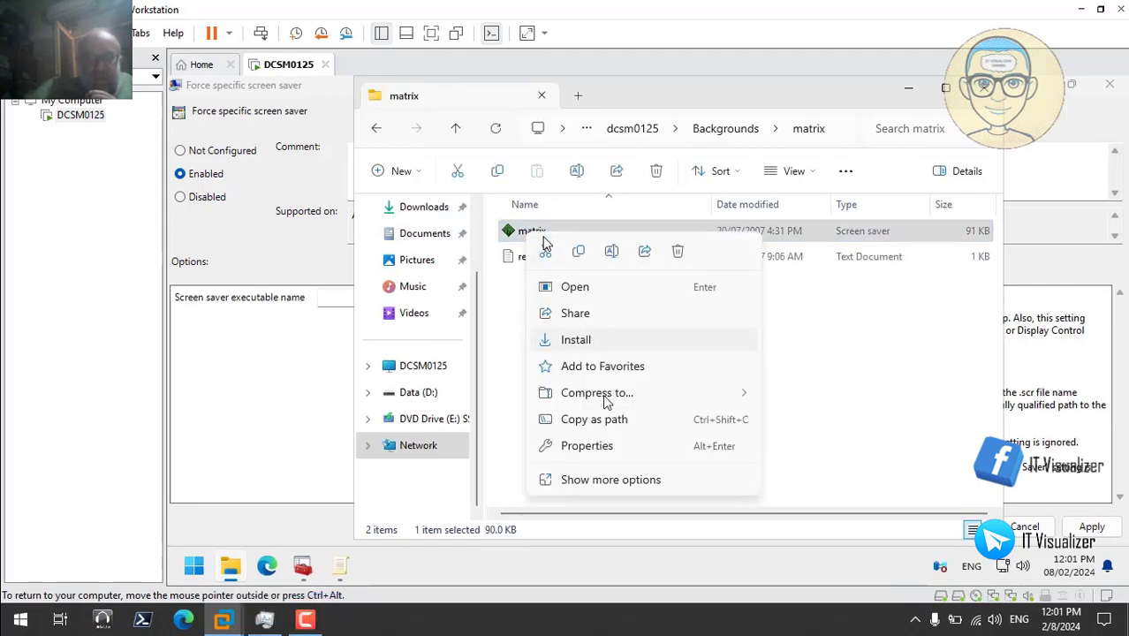
left_click(622, 423)
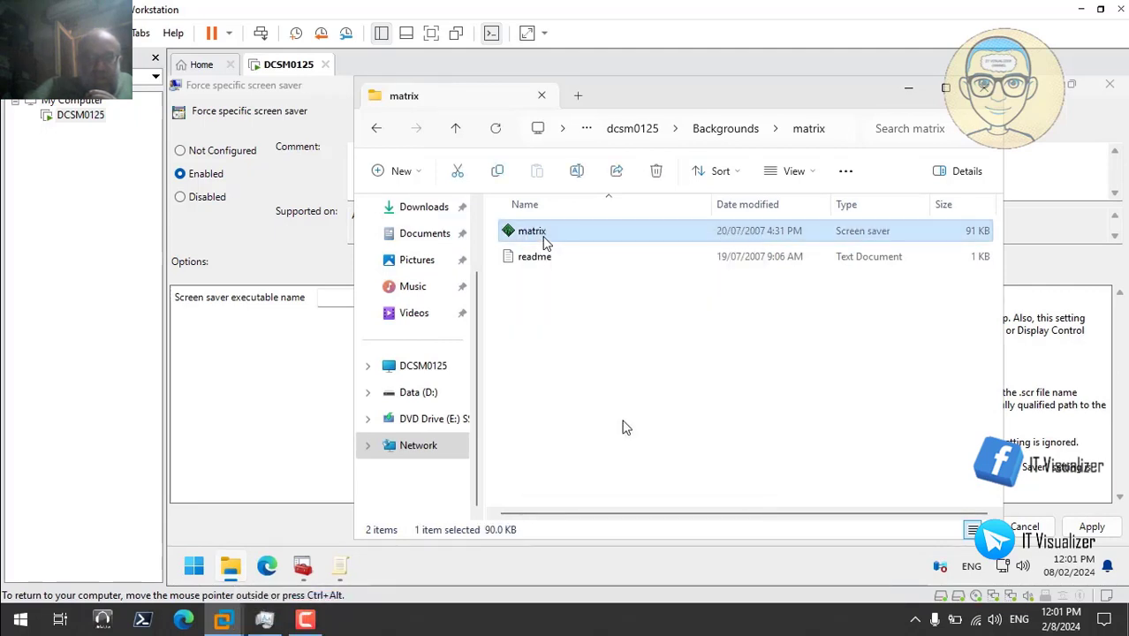
- Set the executable name to \\dcsm0125\Backgrounds\matrix\matrix.scr without quotes and apply
left_click(911, 89)
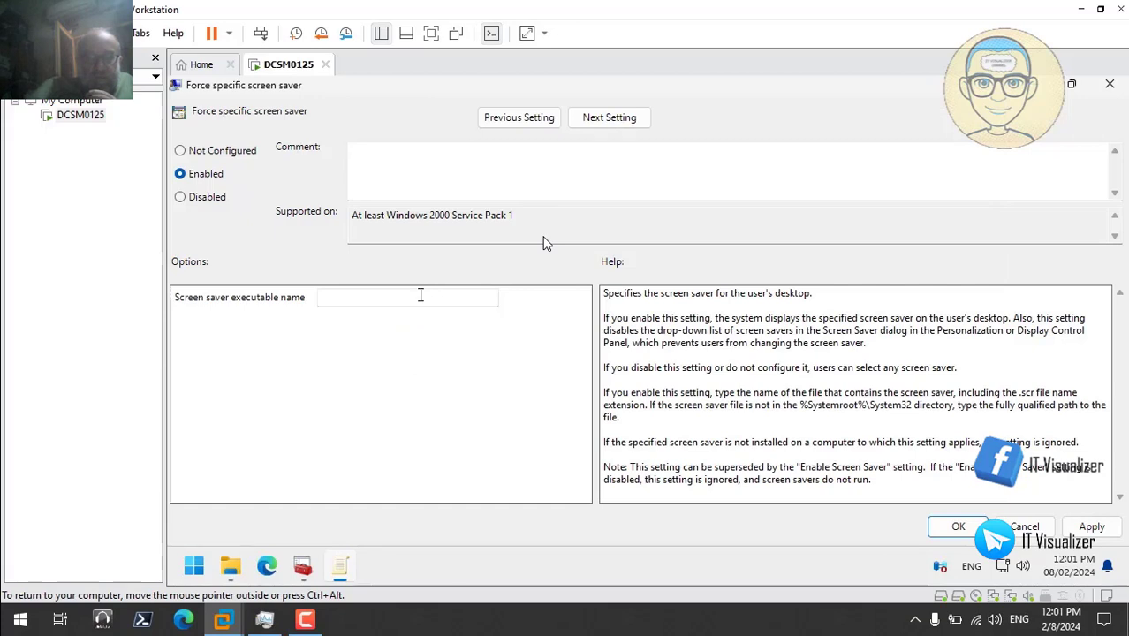
left_click(421, 297)
right_click(419, 296)
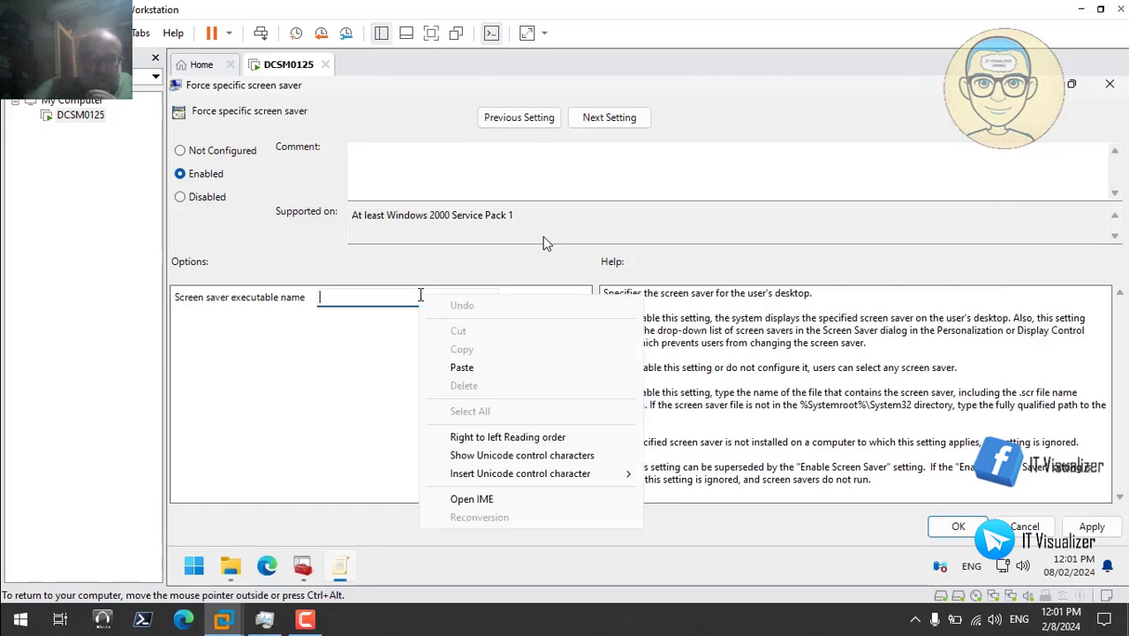
left_click(472, 371)
key("BackSpace")
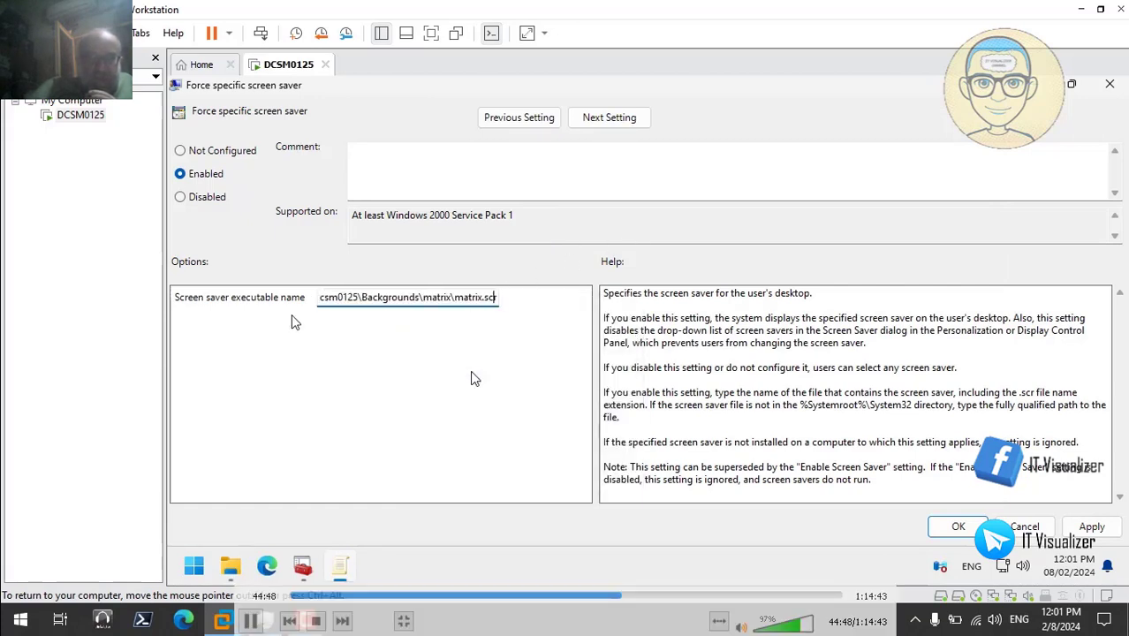
key("Left")
key("Left")
key("Left")
key("Left")
key("Left")
key("Left")
key("Left")
key("Left")
key("Left")
key("Left")
key("Left")
key("Left")
key("Left")
key("Left")
key("Left")
key("Left")
key("Left")
key("Left")
key("Left")
key("Left")
key("Left")
key("Left")
key("Left")
key("Left")
key("Left")
key("Left")
key("Left")
key("Left")
key("Left")
key("Left")
key("Left")
key("Left")
key("Left")
key("Left")
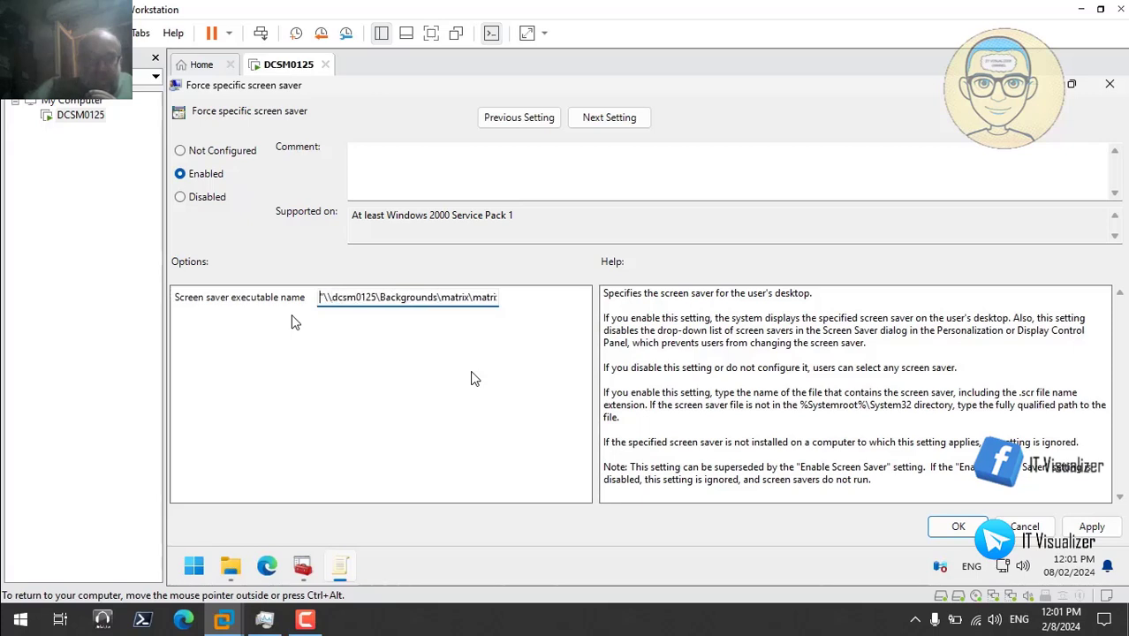
key("BackSpace")
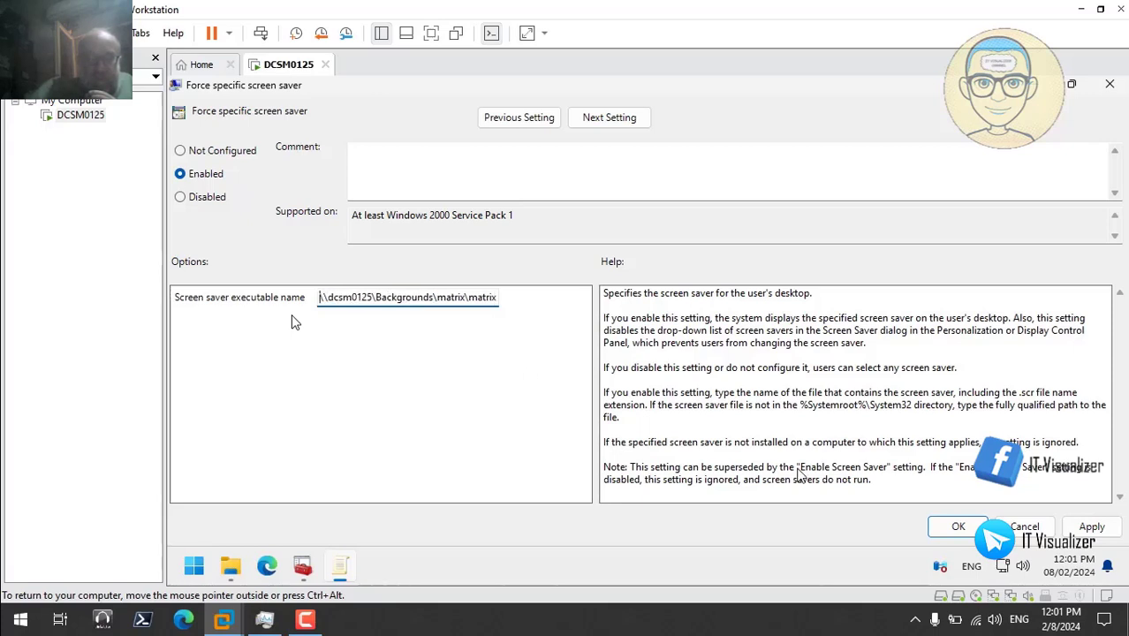
left_click(1093, 527)
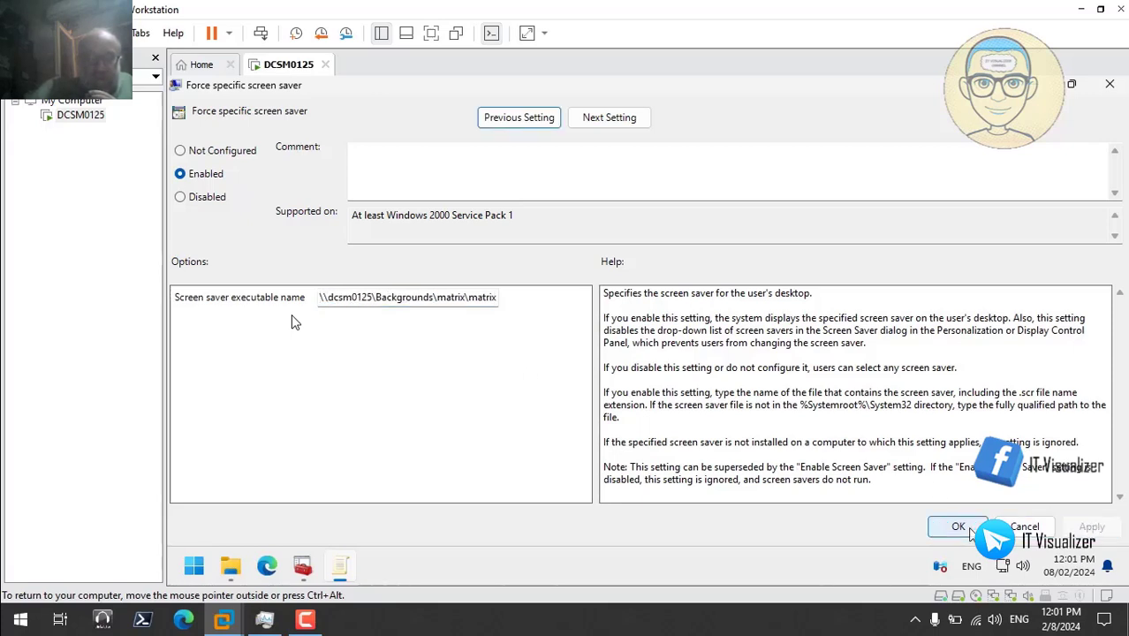
left_click(969, 530)
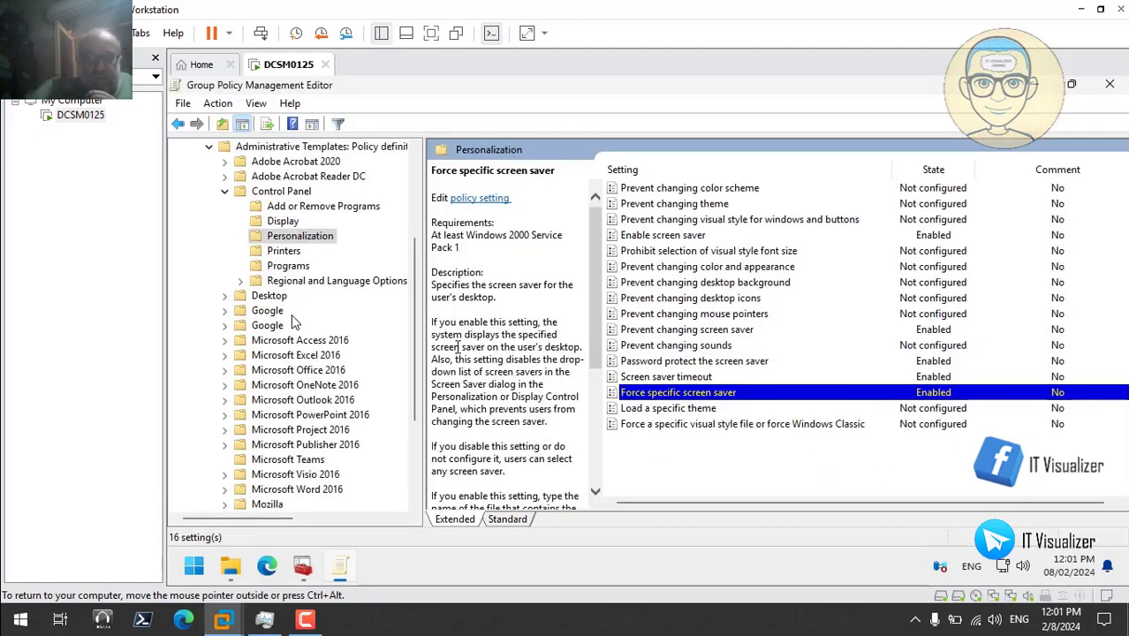
- Enable the Desktop Wallpaper policy and browse to the Backgrounds\Simulation folder
left_click(226, 298)
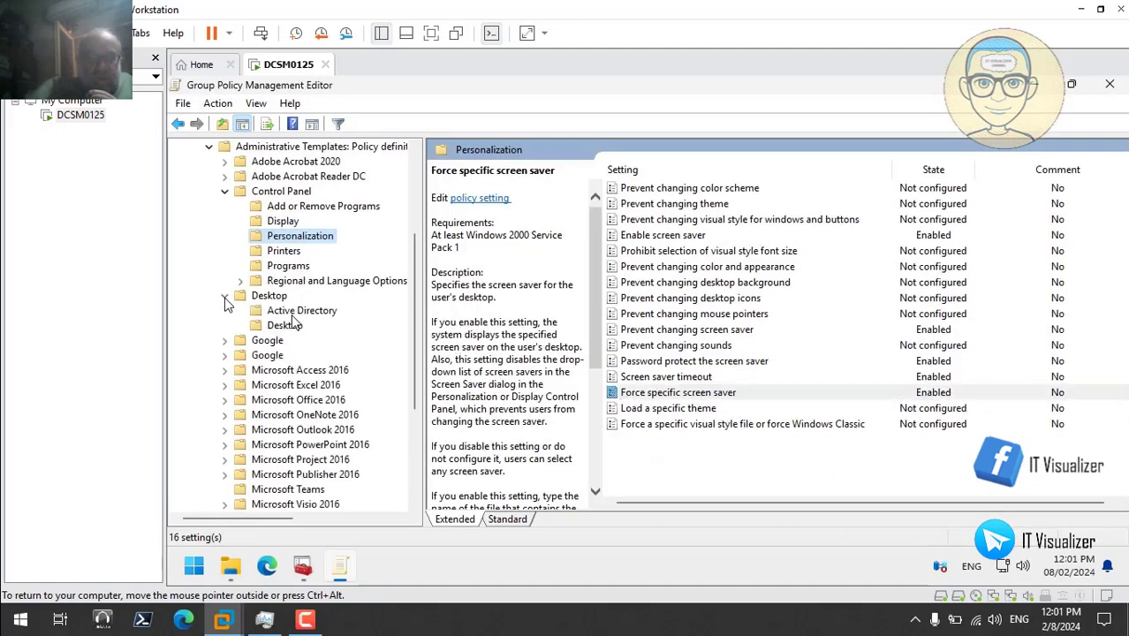
left_click(290, 324)
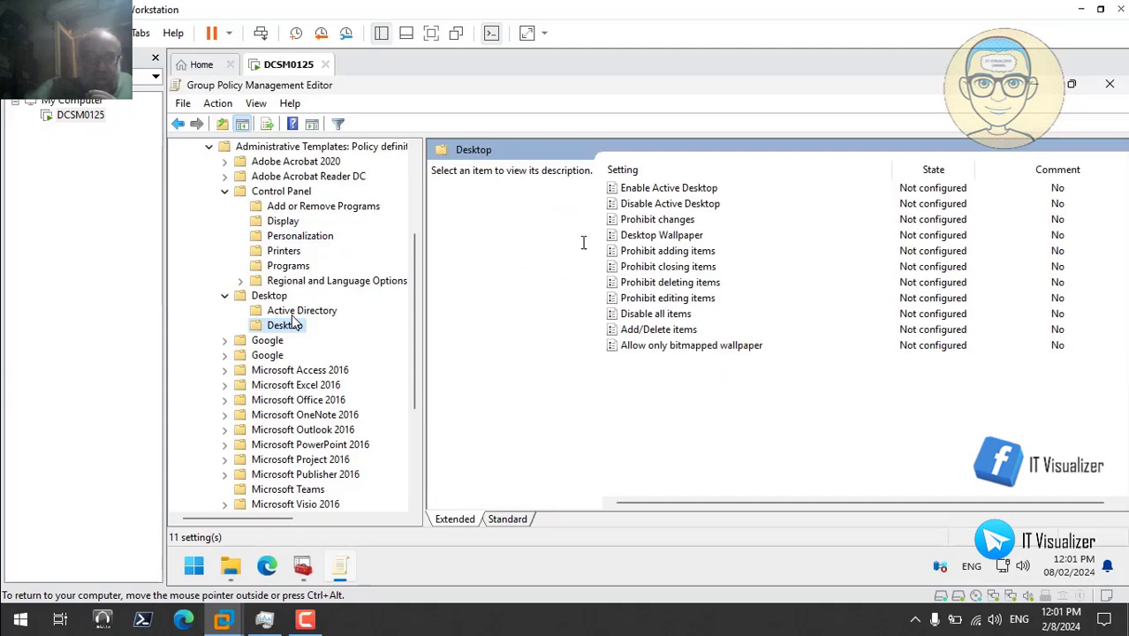
double_click(653, 237)
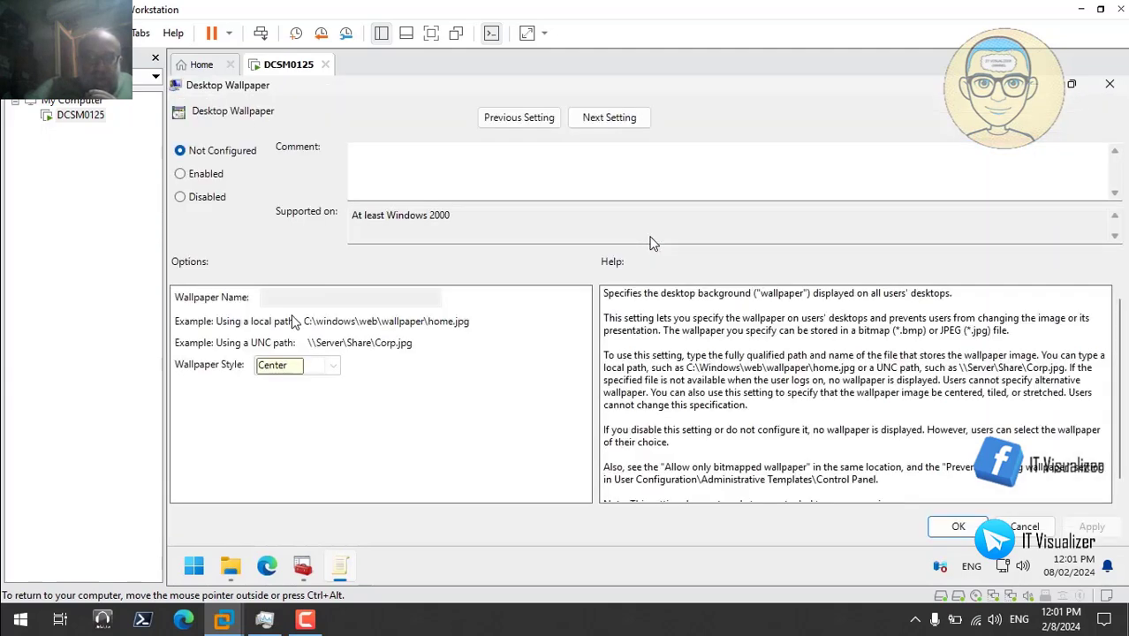
left_click(180, 174)
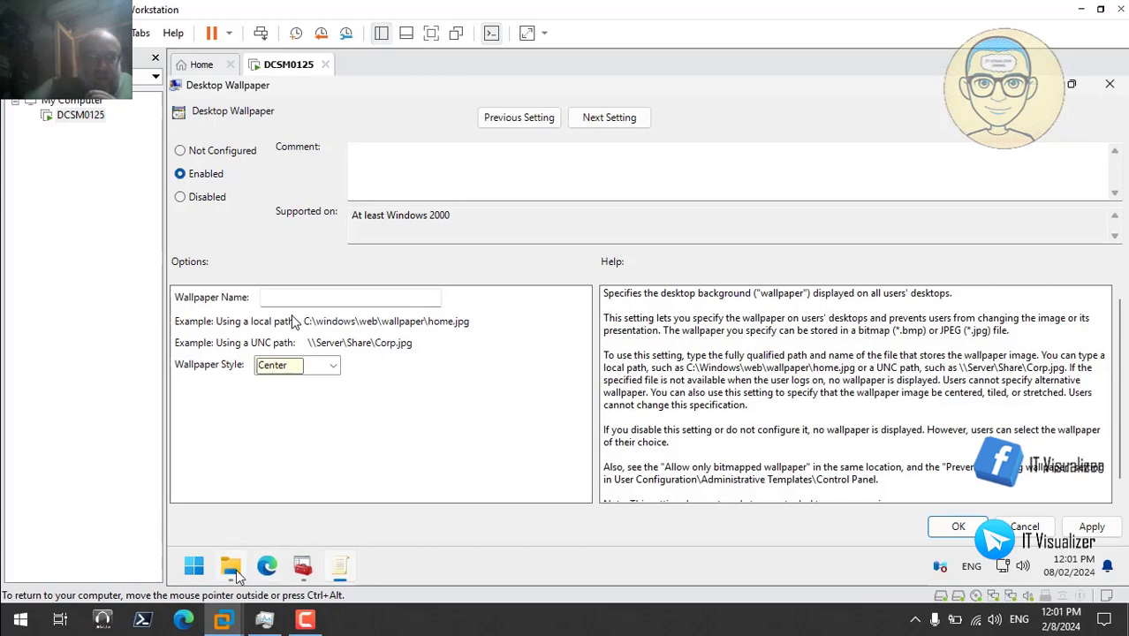
left_click(231, 566)
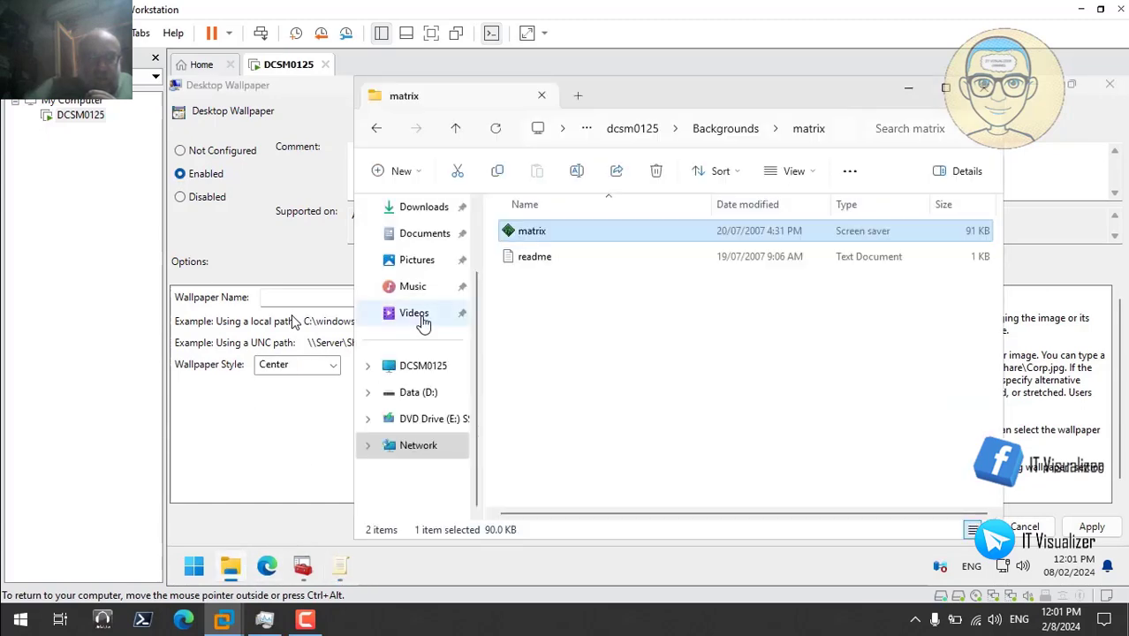
left_click(714, 131)
double_click(542, 283)
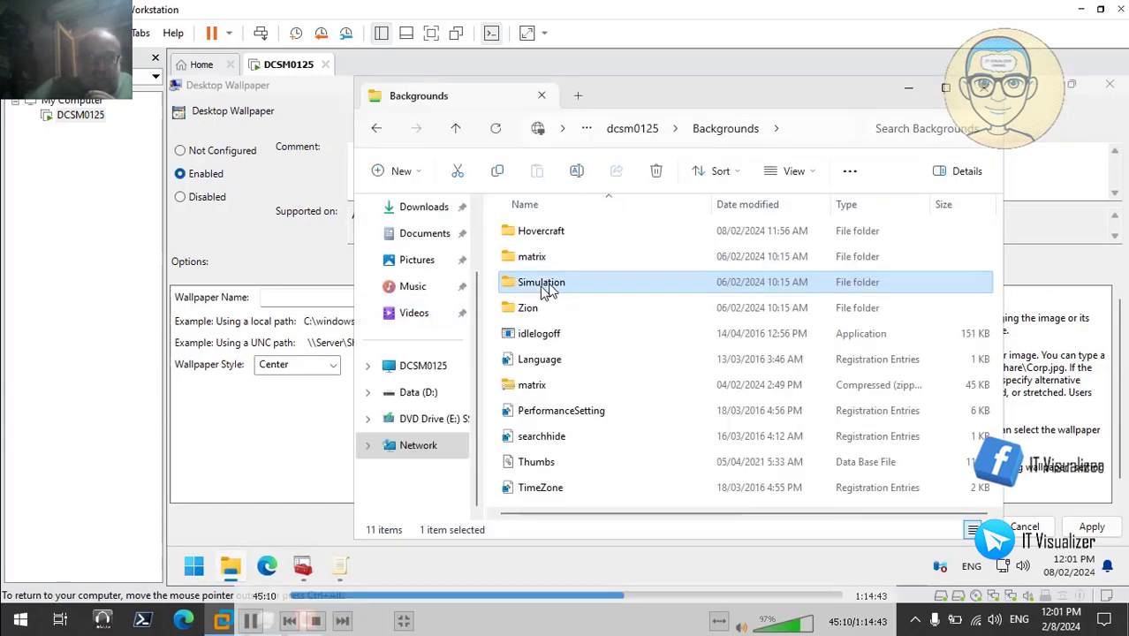
- Rename the Simulation wallpaper image to Background and copy its full path
left_click(585, 240)
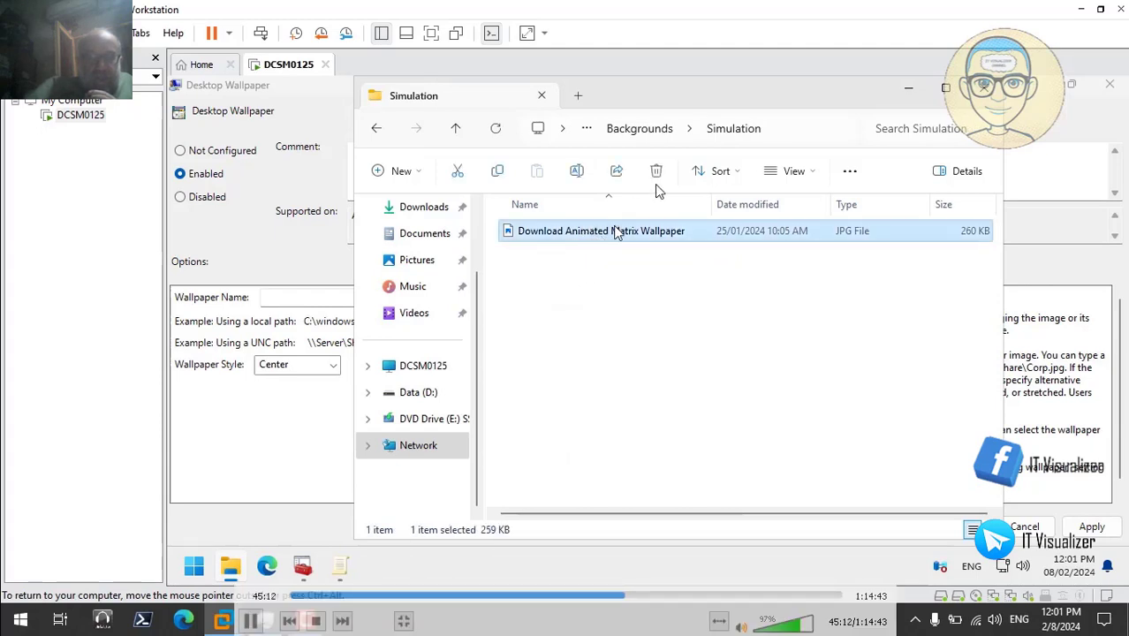
key("F2")
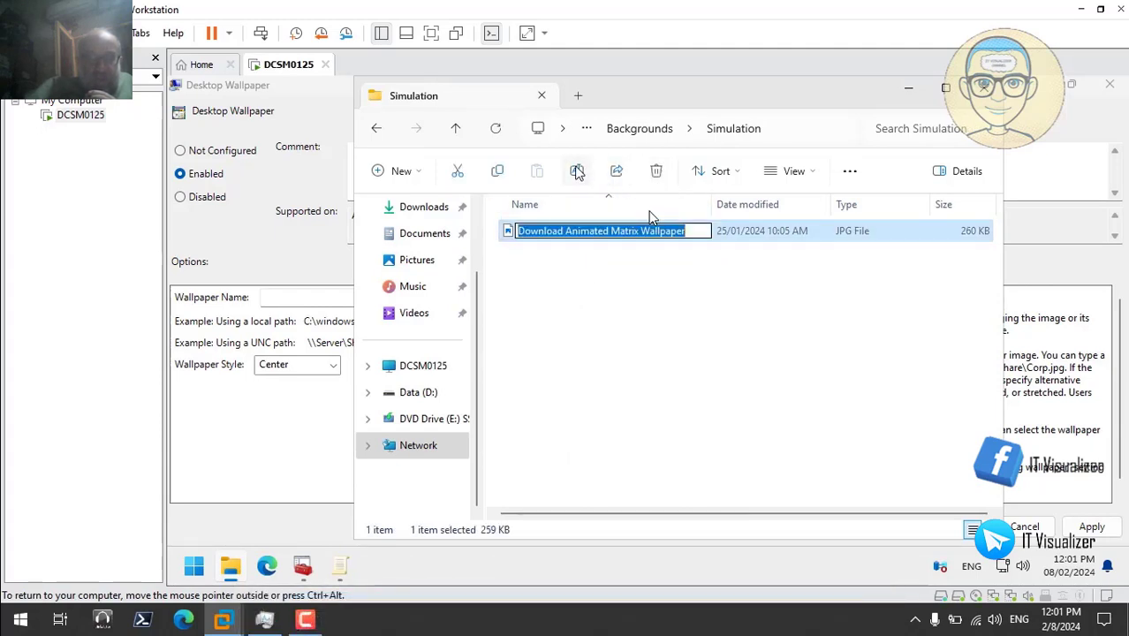
key("BackSpace")
type("B")
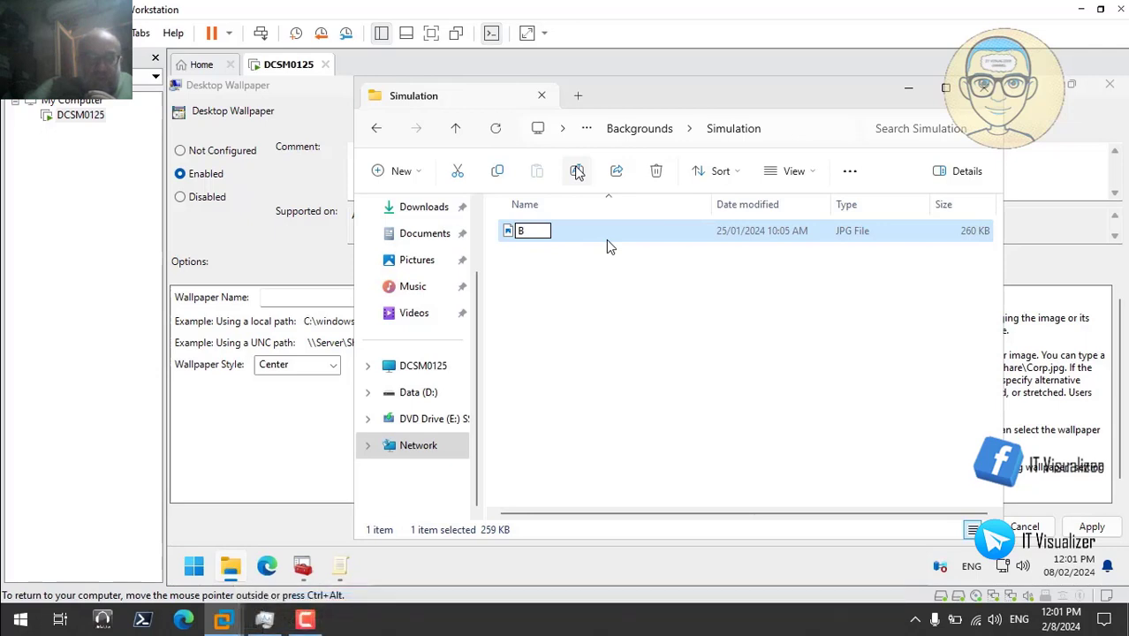
type("ackgroun")
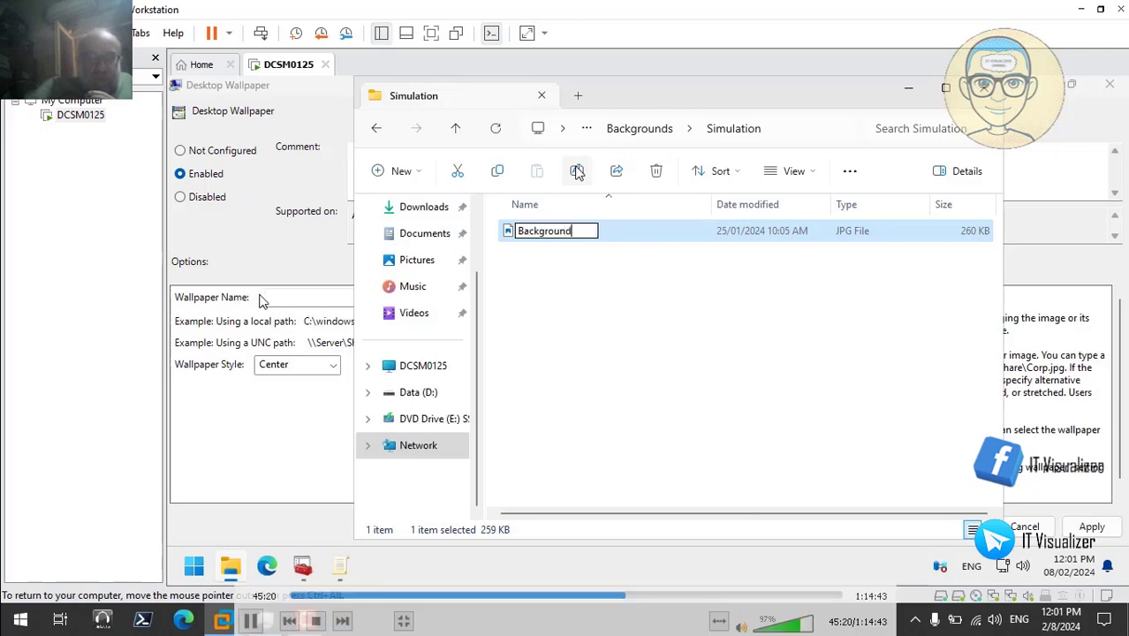
type("d")
left_click(606, 303)
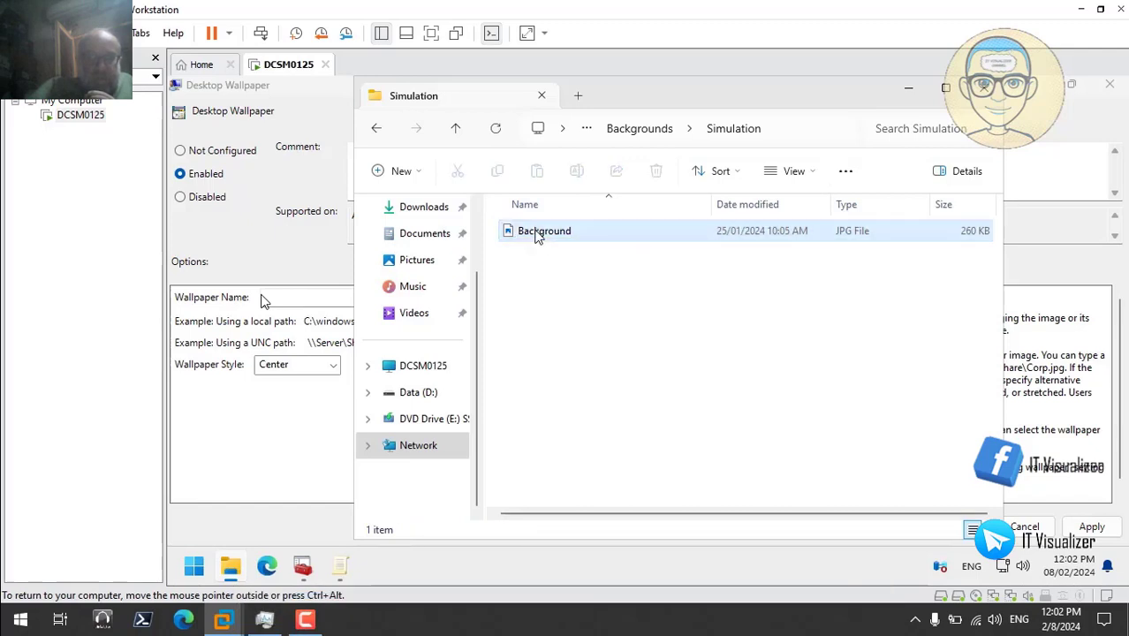
left_click(539, 235)
right_click(539, 235)
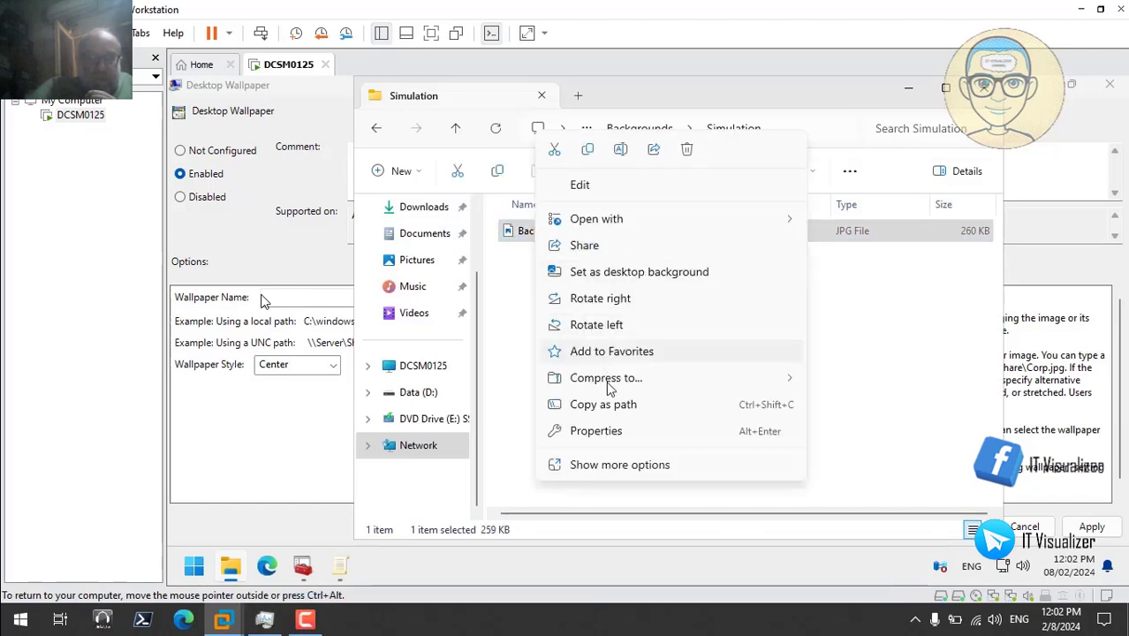
left_click(610, 405)
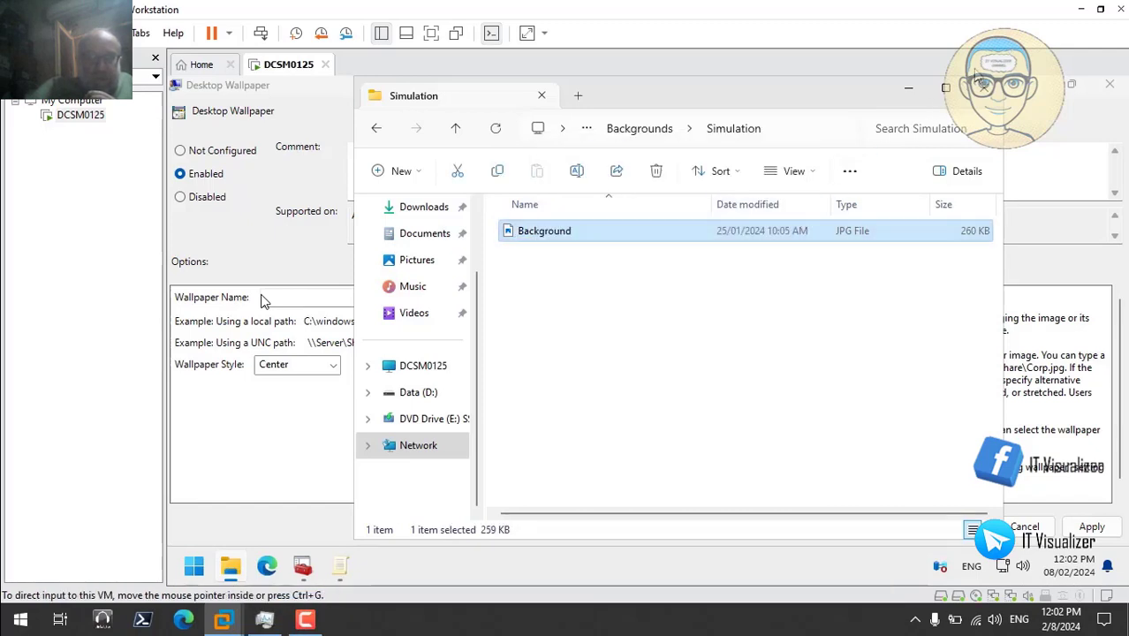
left_click(640, 129)
left_click(908, 89)
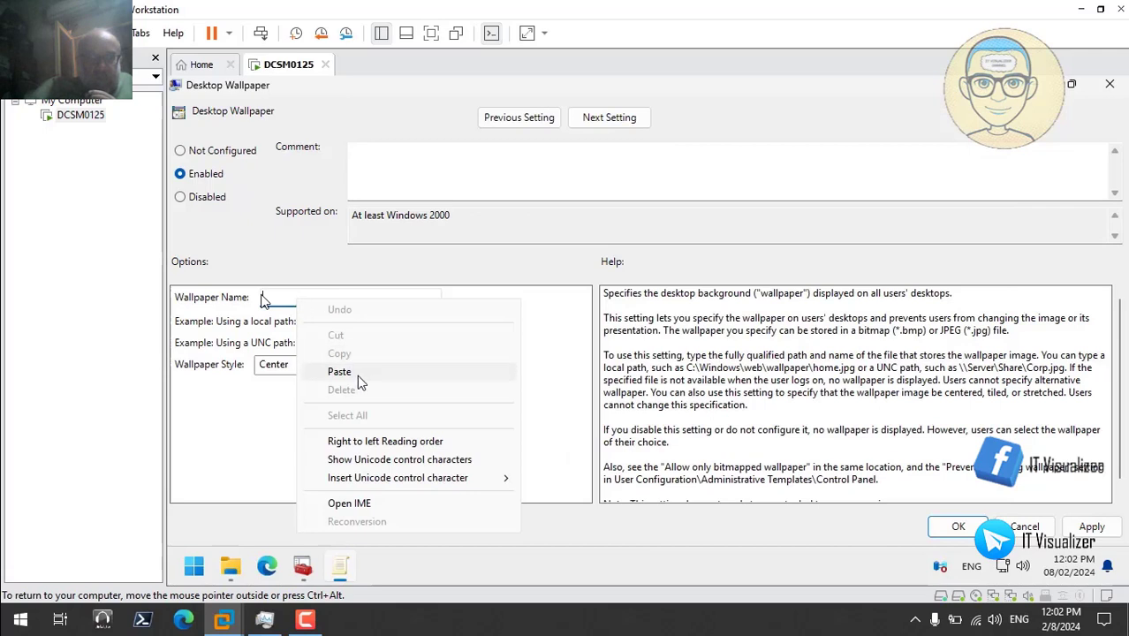
- Set the wallpaper to \\dcsm0125\Backgrounds\Simulation\Background.jpg, unquoted, with Stretch style
left_click(339, 373)
left_click(334, 366)
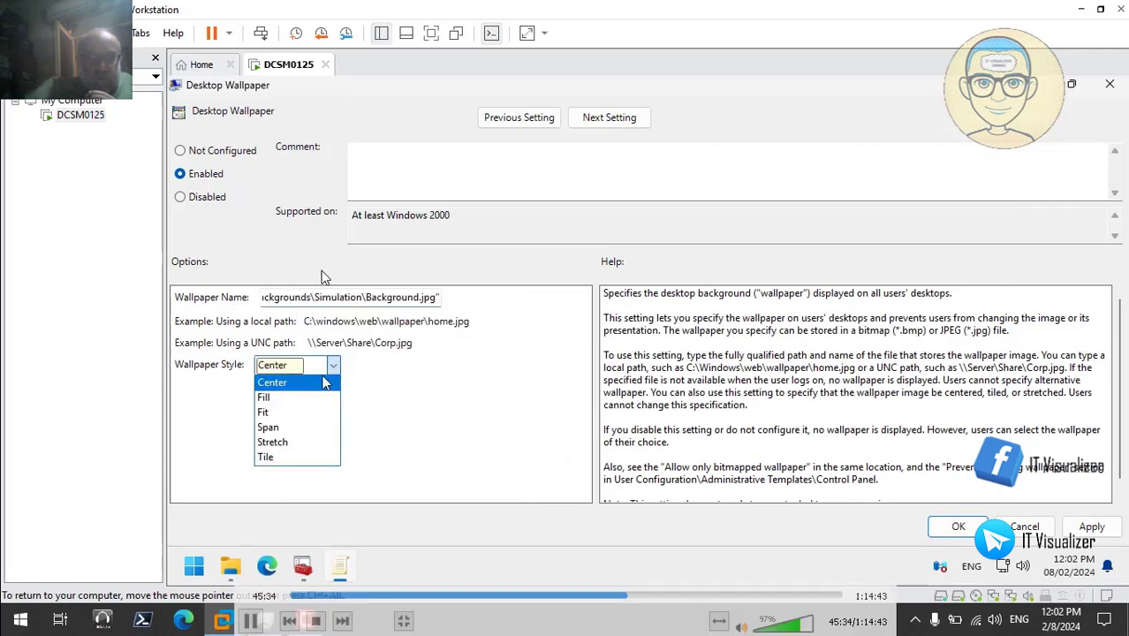
left_click(300, 443)
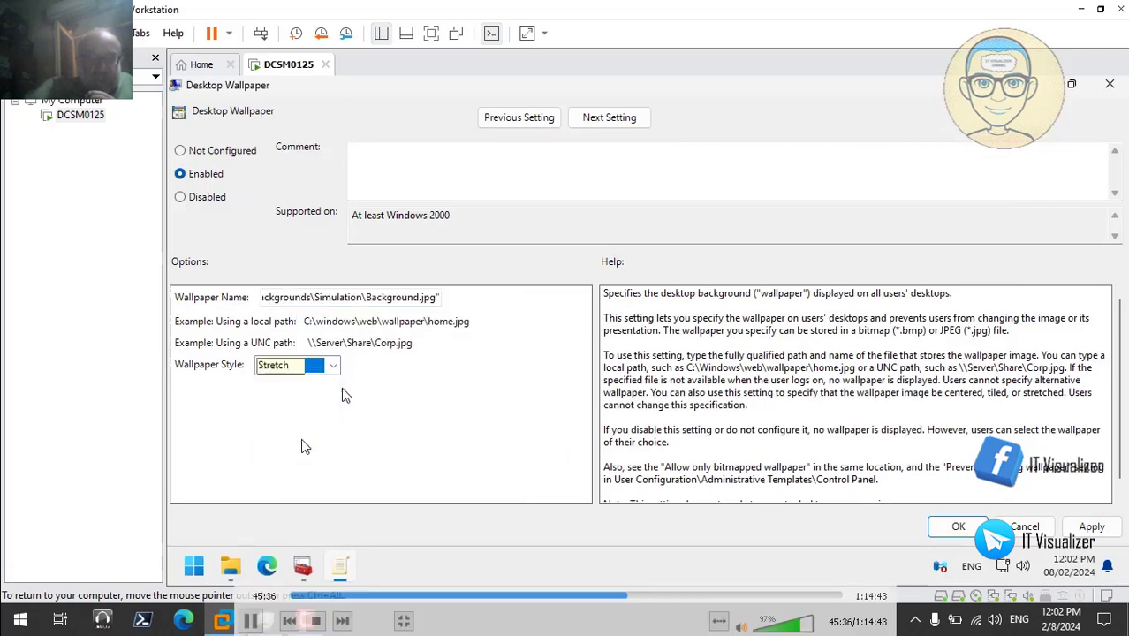
left_click(438, 298)
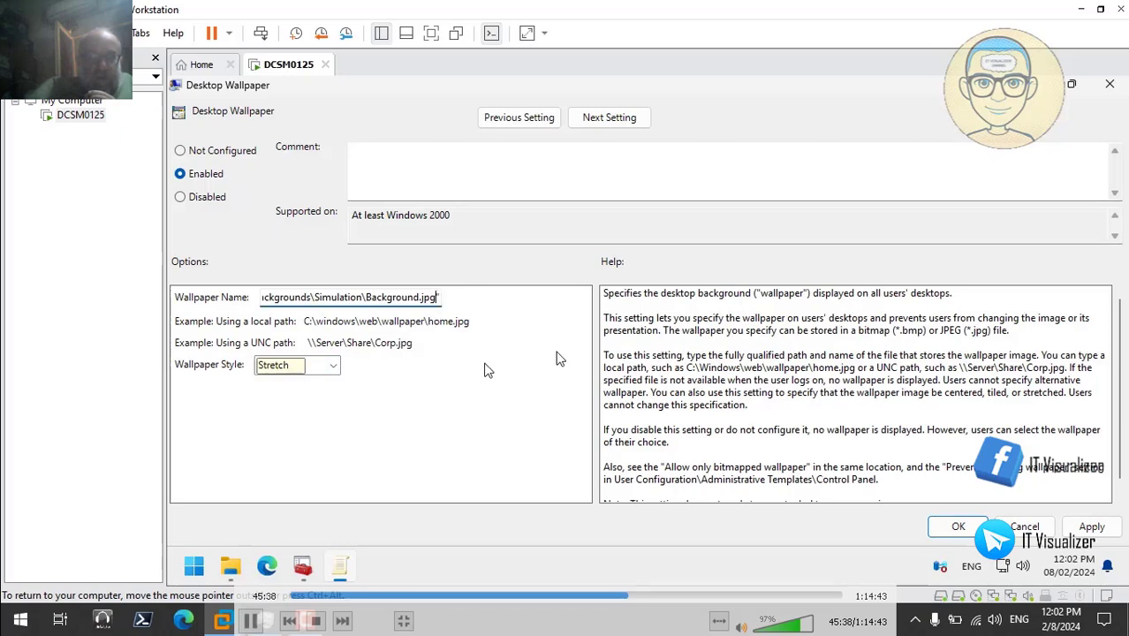
key("BackSpace")
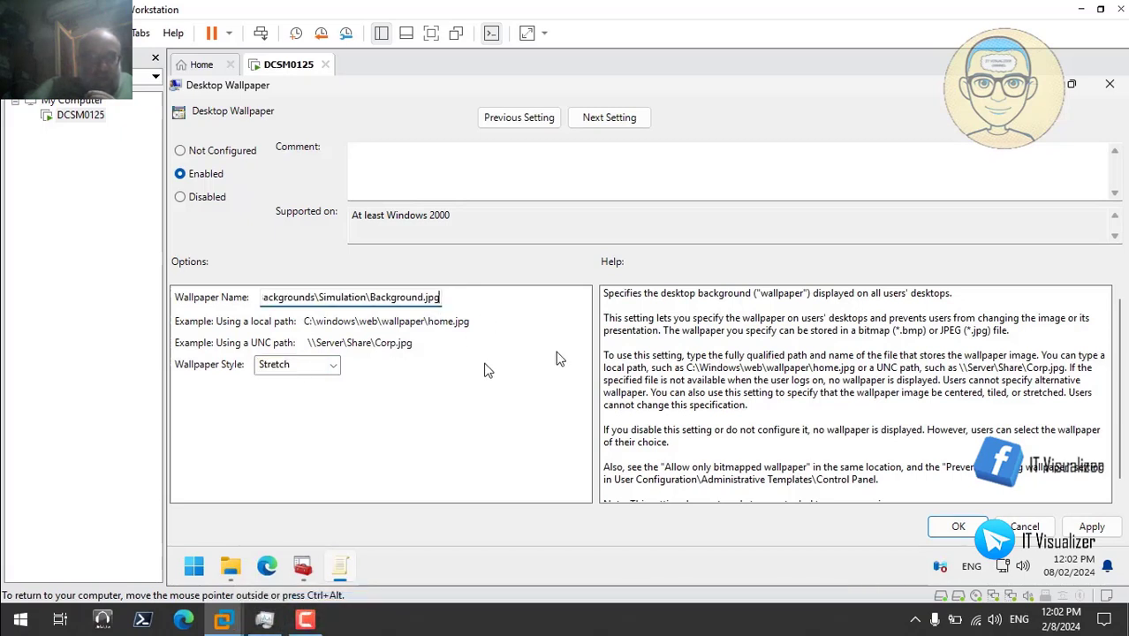
key("Left")
key("Left")
key("Left")
key("Left")
key("Left")
key("Left")
key("Left")
key("Left")
key("Left")
key("Left")
key("Left")
key("Left")
key("Left")
key("Left")
key("Left")
key("Left")
key("Left")
key("Left")
key("Left")
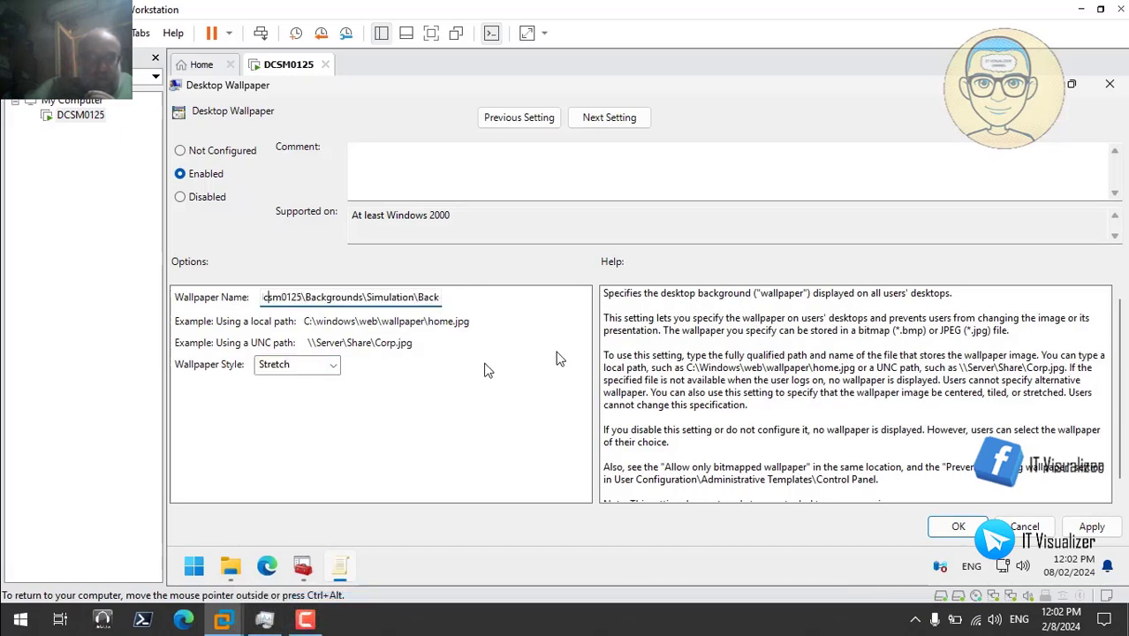
key("BackSpace")
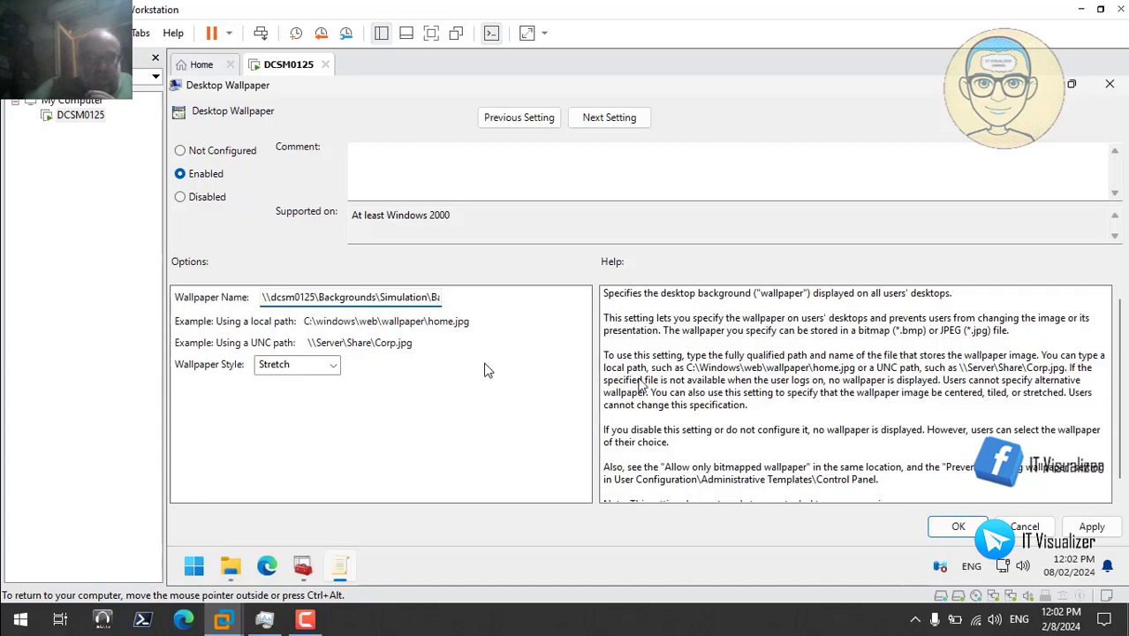
- Apply the Desktop Wallpaper policy setting
left_click(1087, 528)
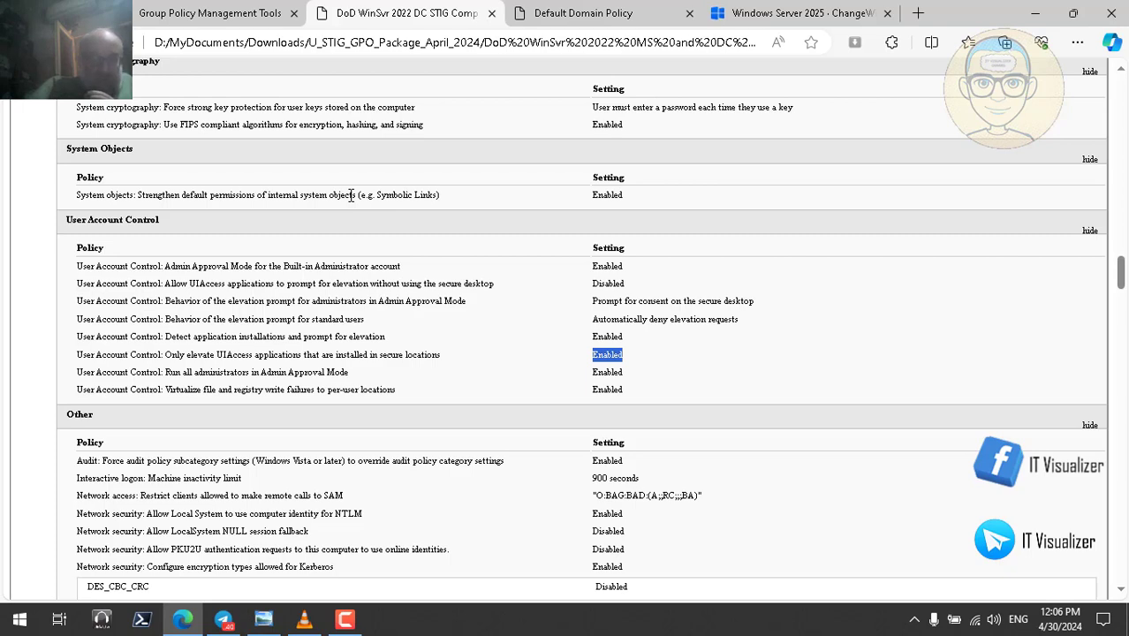
- Minimize Edge and play the VLC Group Policy recording fullscreen
left_click(1035, 13)
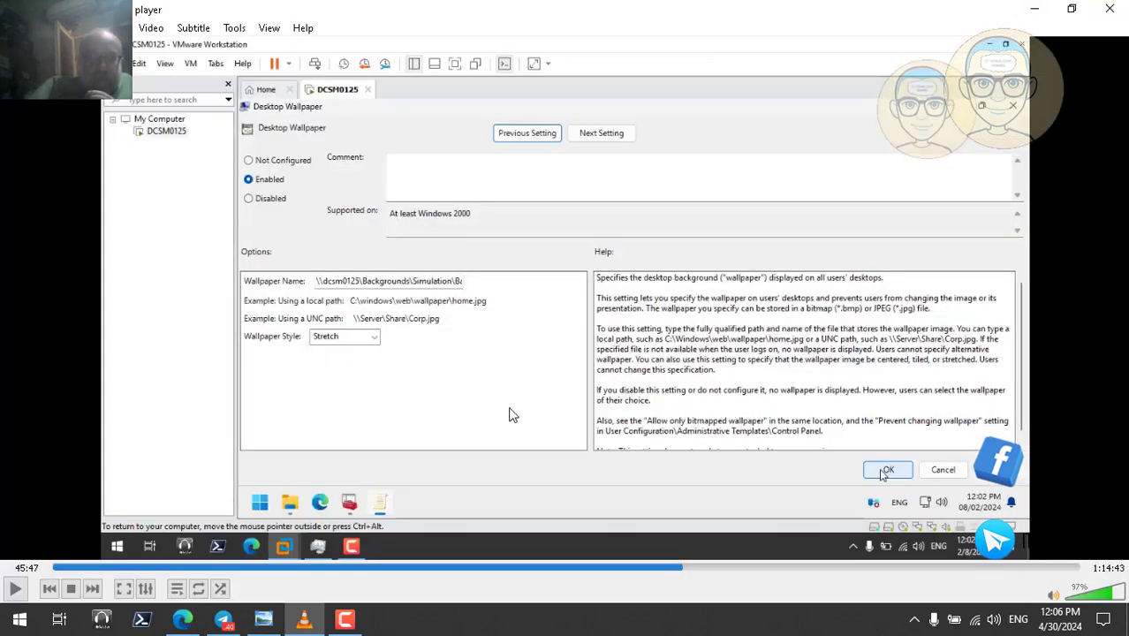
double_click(502, 384)
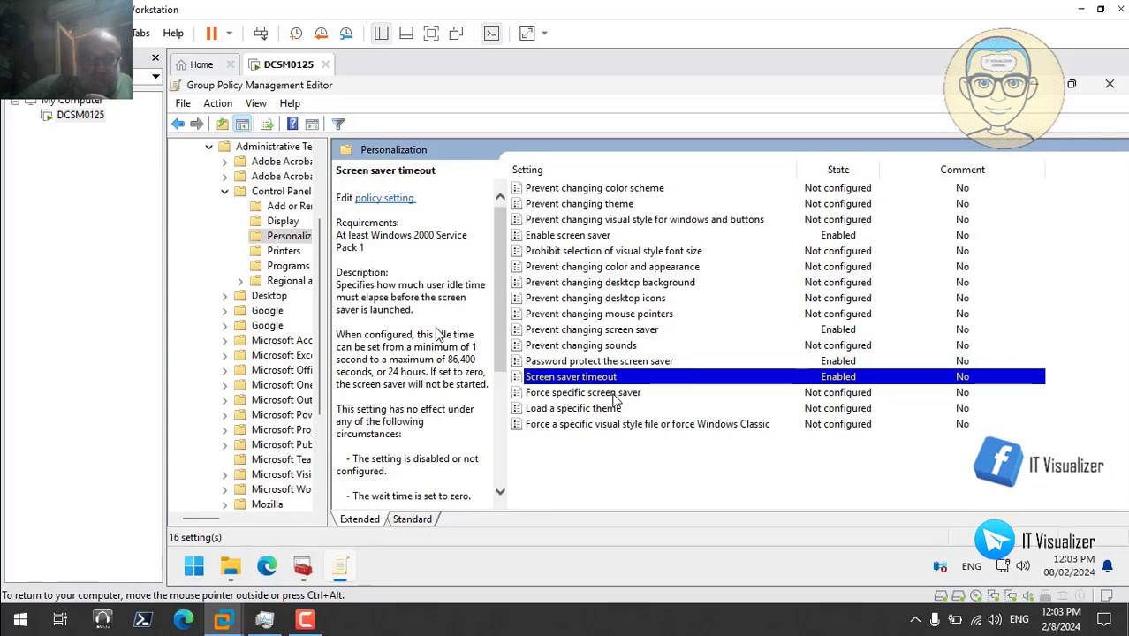
- Enable Force specific screen saver and copy the matrix.scr path from the matrix folder
left_click(614, 395)
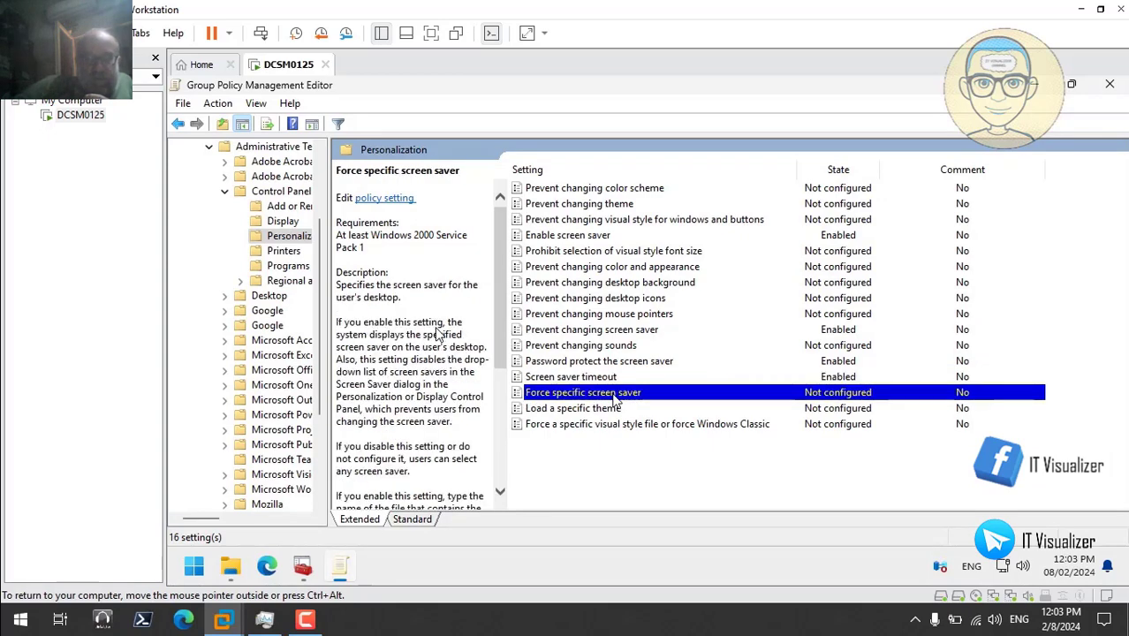
double_click(614, 395)
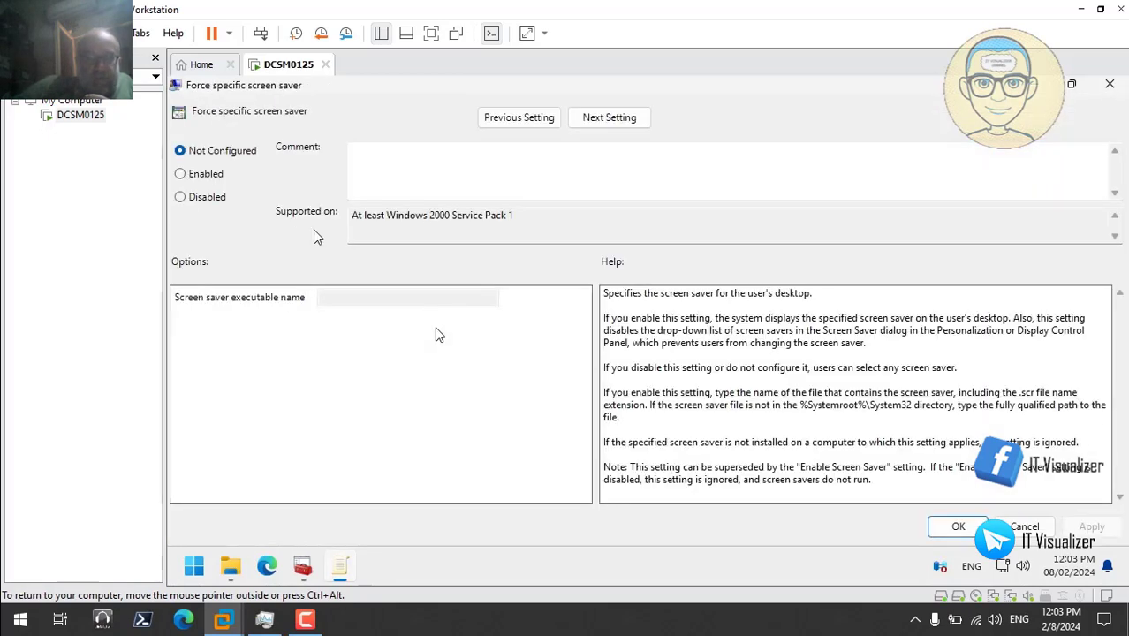
left_click(202, 175)
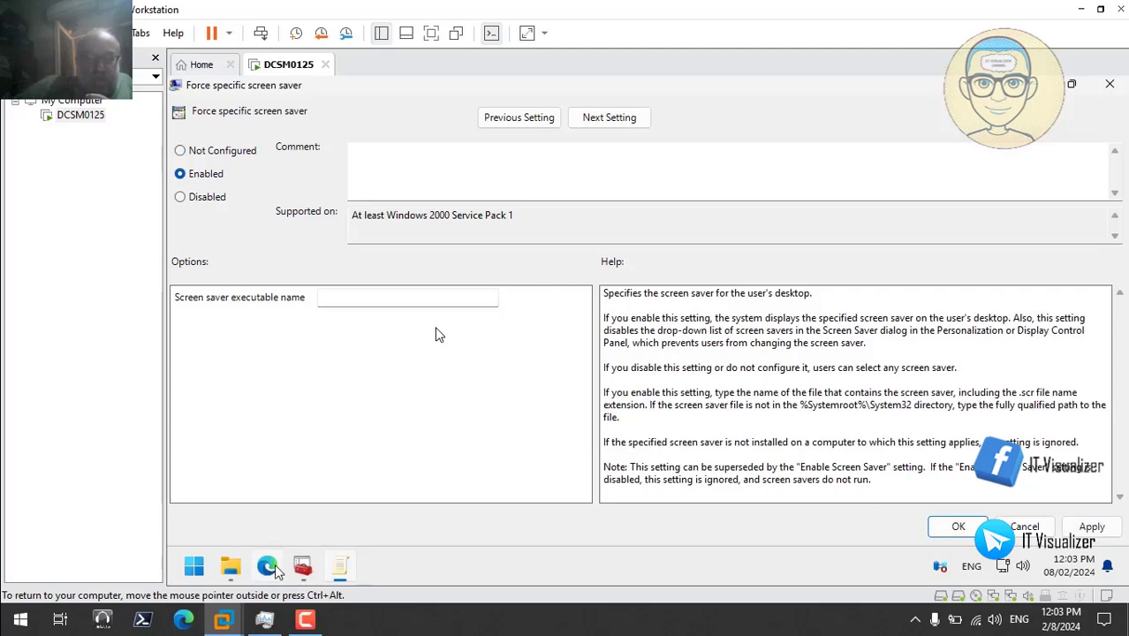
left_click(232, 572)
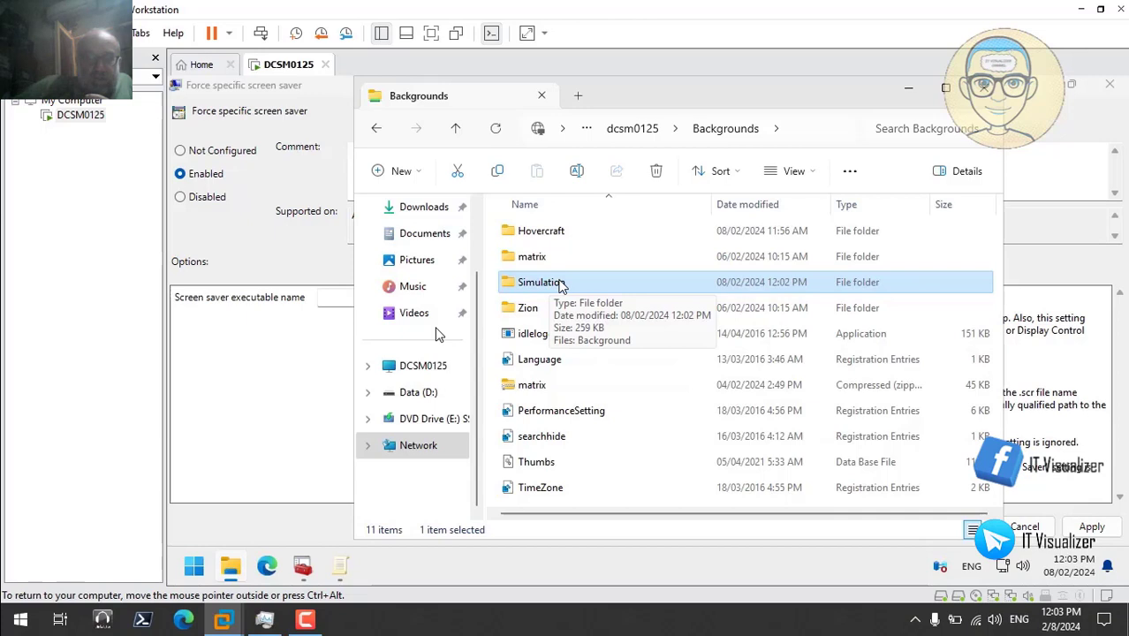
double_click(532, 256)
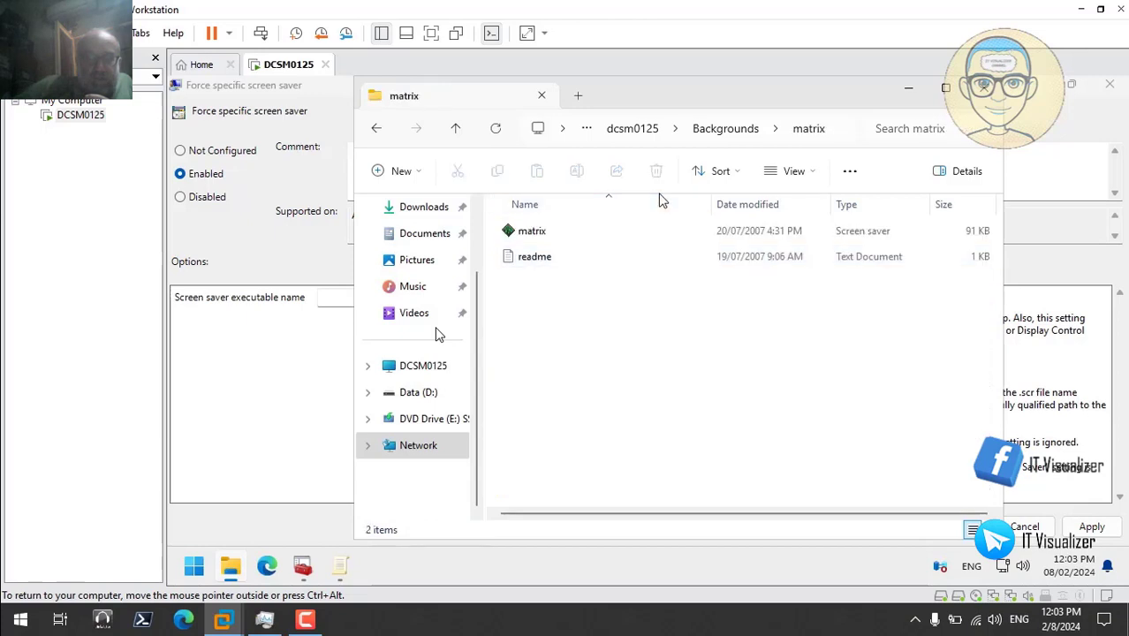
right_click(521, 237)
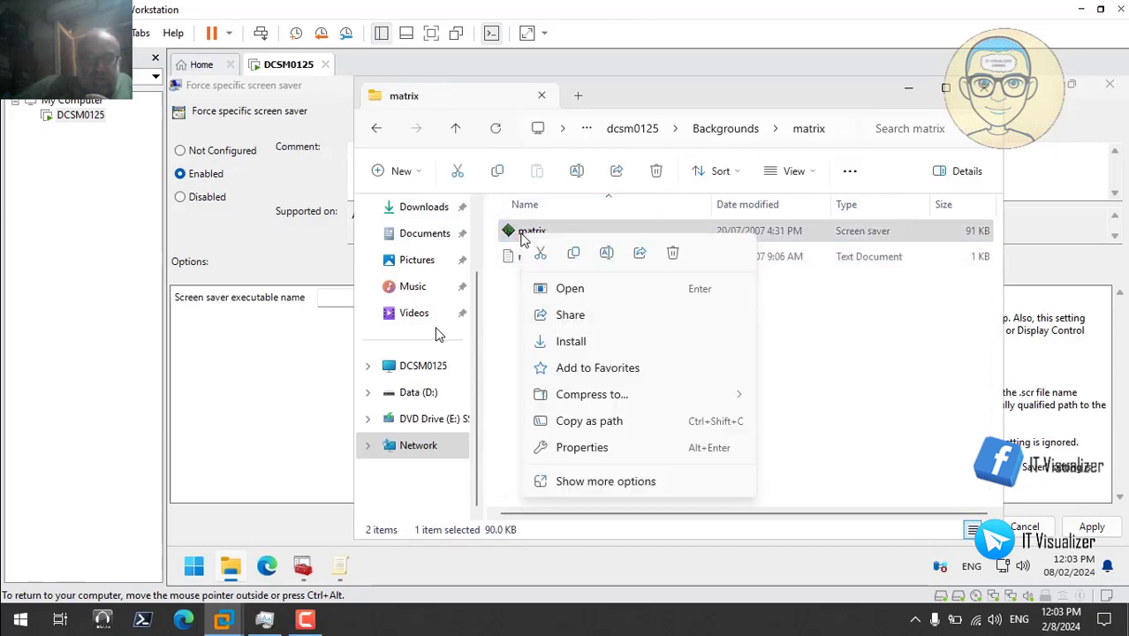
left_click(743, 421)
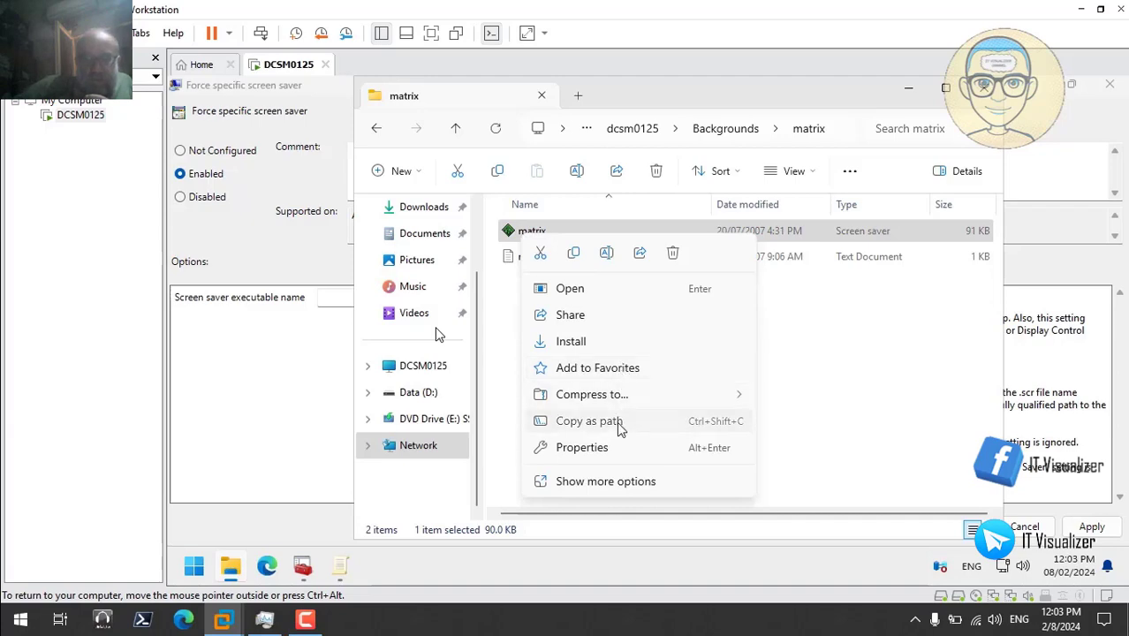
- Enter \\dcsm0125\Backgrounds\matrix\matrix.scr without quotes and apply the policy
left_click(909, 89)
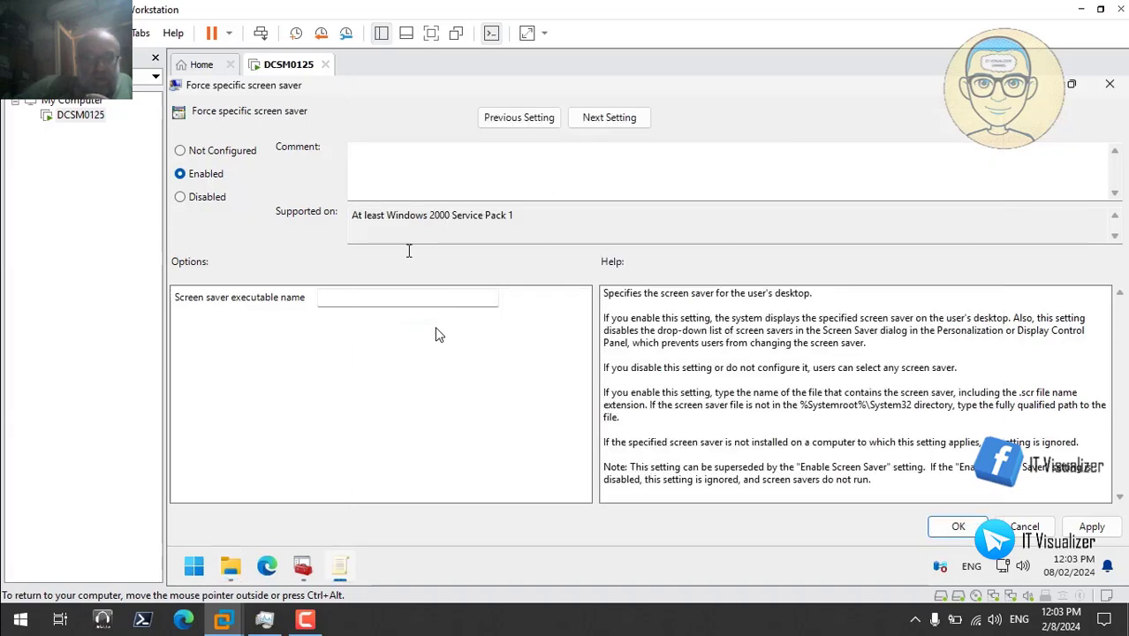
right_click(352, 297)
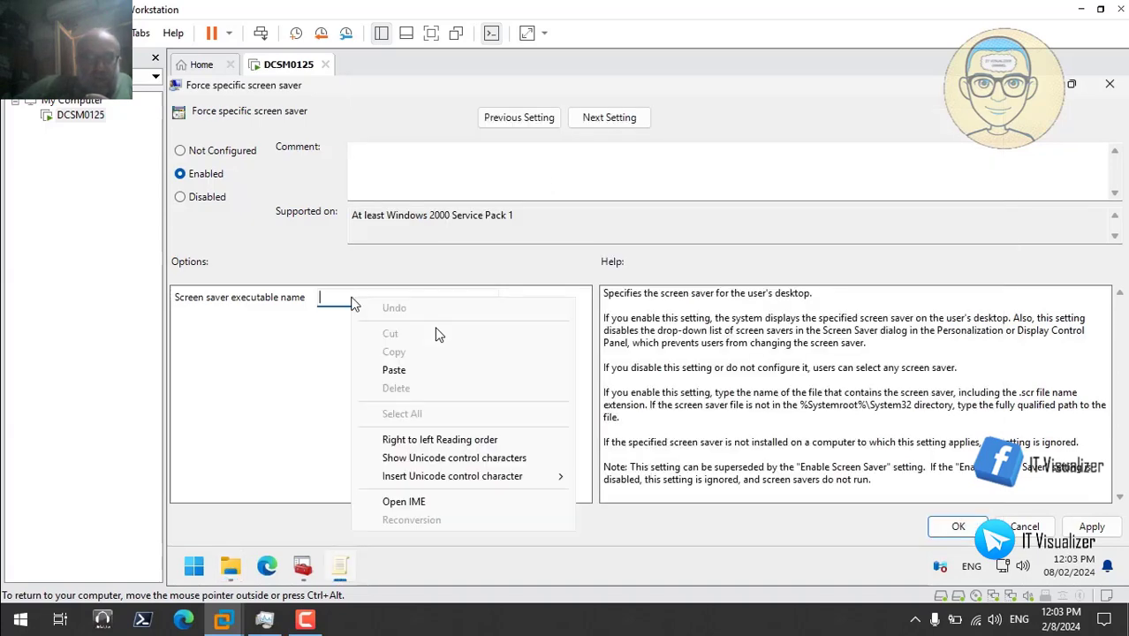
left_click(410, 369)
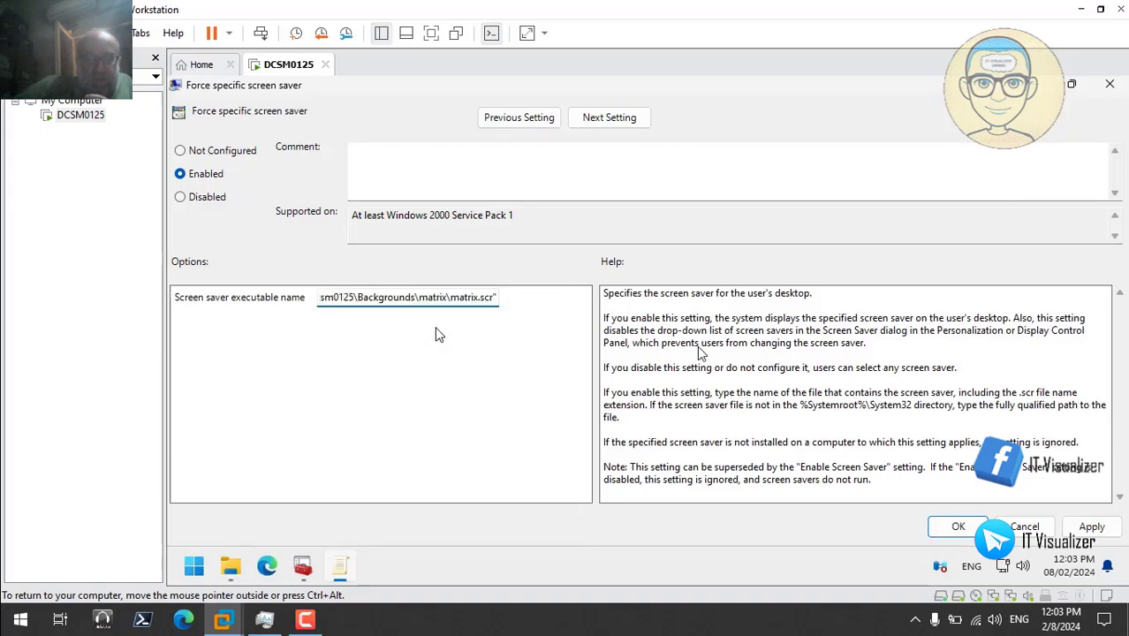
key("BackSpace")
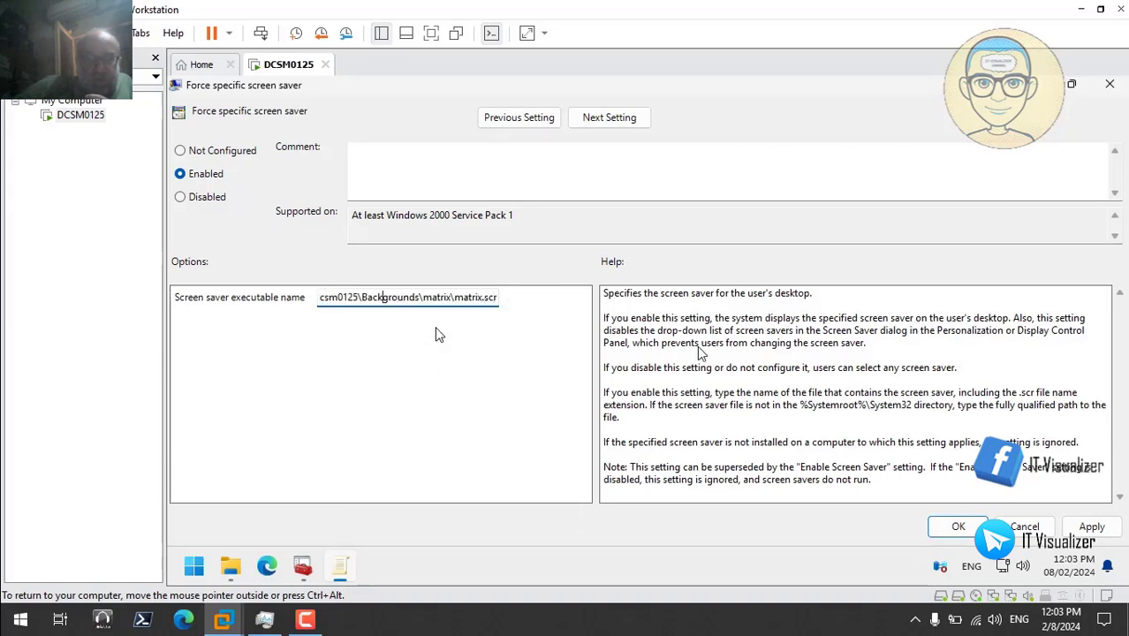
key("Home")
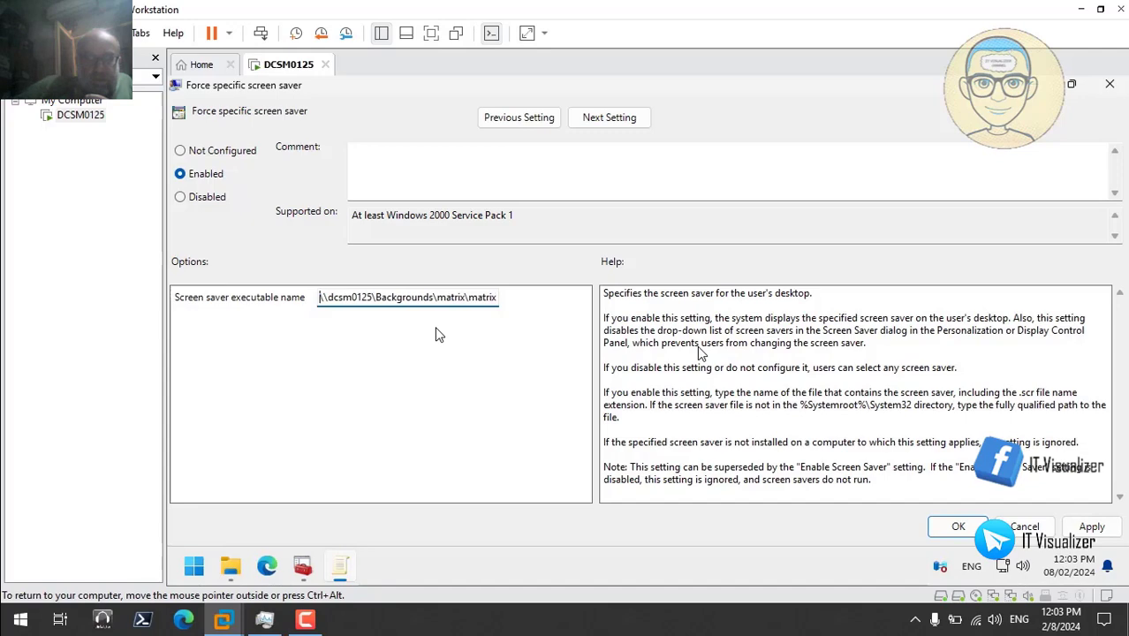
key("BackSpace")
left_click(1100, 528)
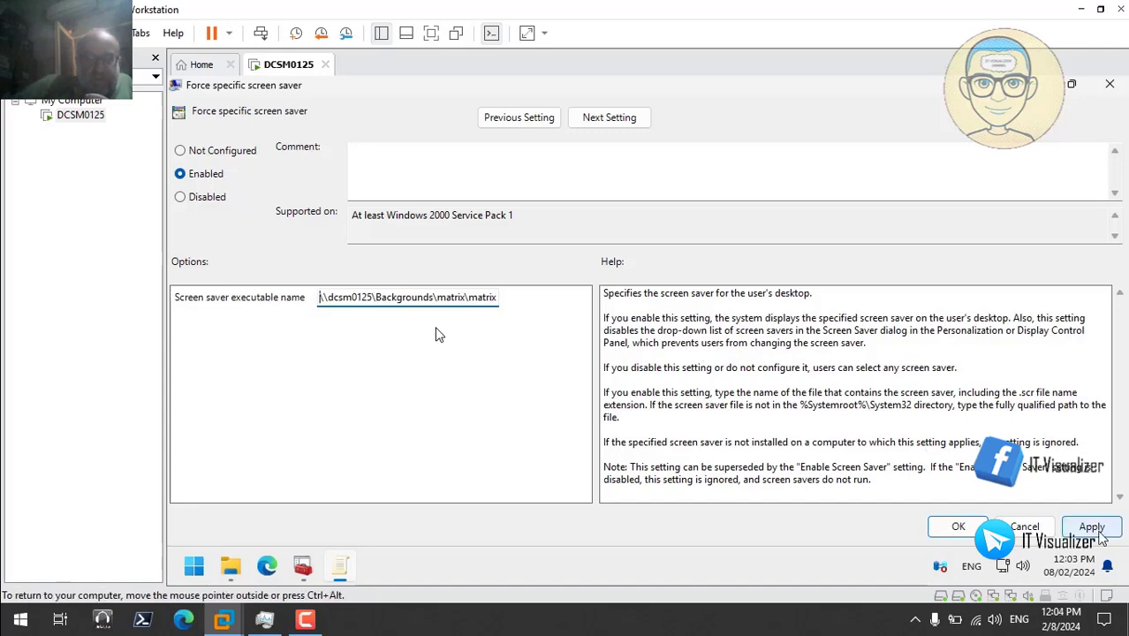
left_click(963, 527)
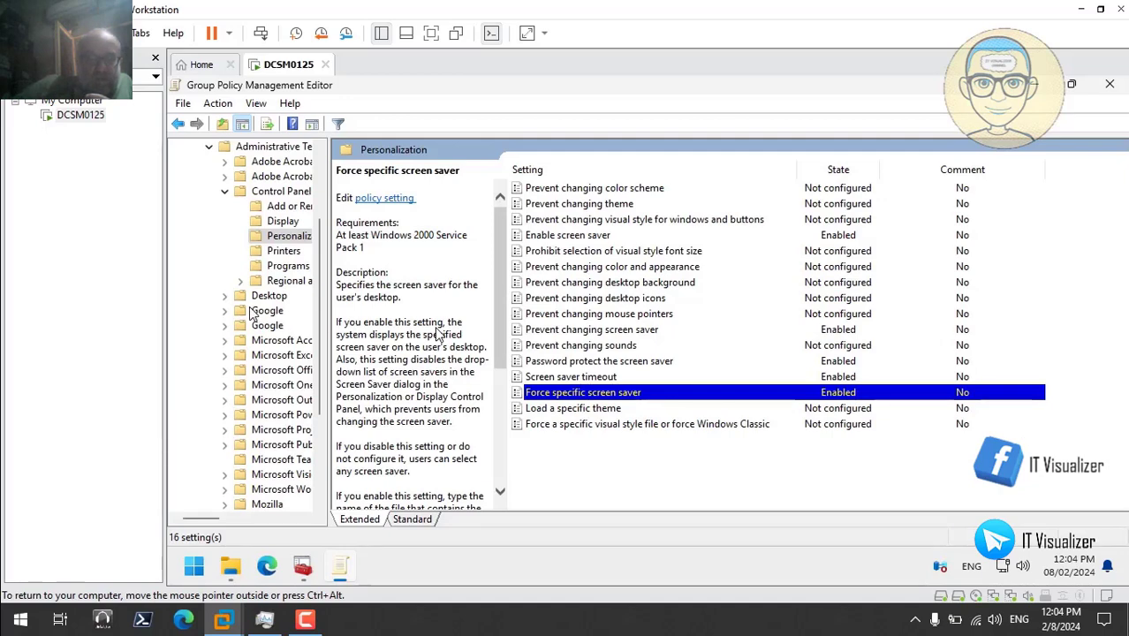
left_click(224, 295)
left_click(287, 325)
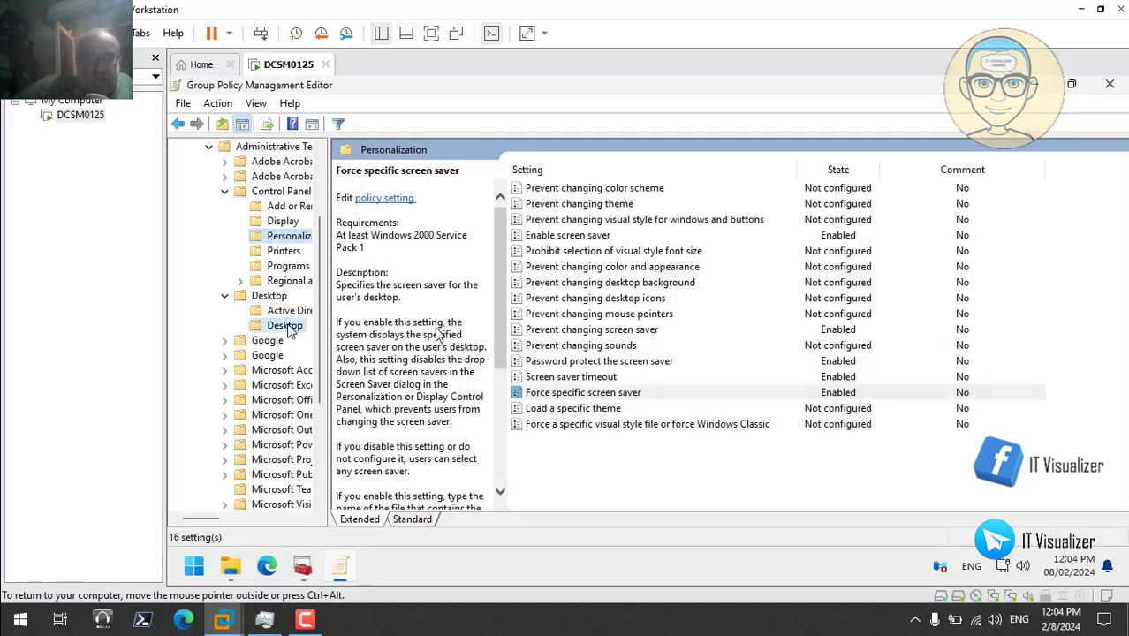
- Enable Desktop Wallpaper and browse to the Backgrounds\Zion folder
left_click(567, 236)
double_click(566, 239)
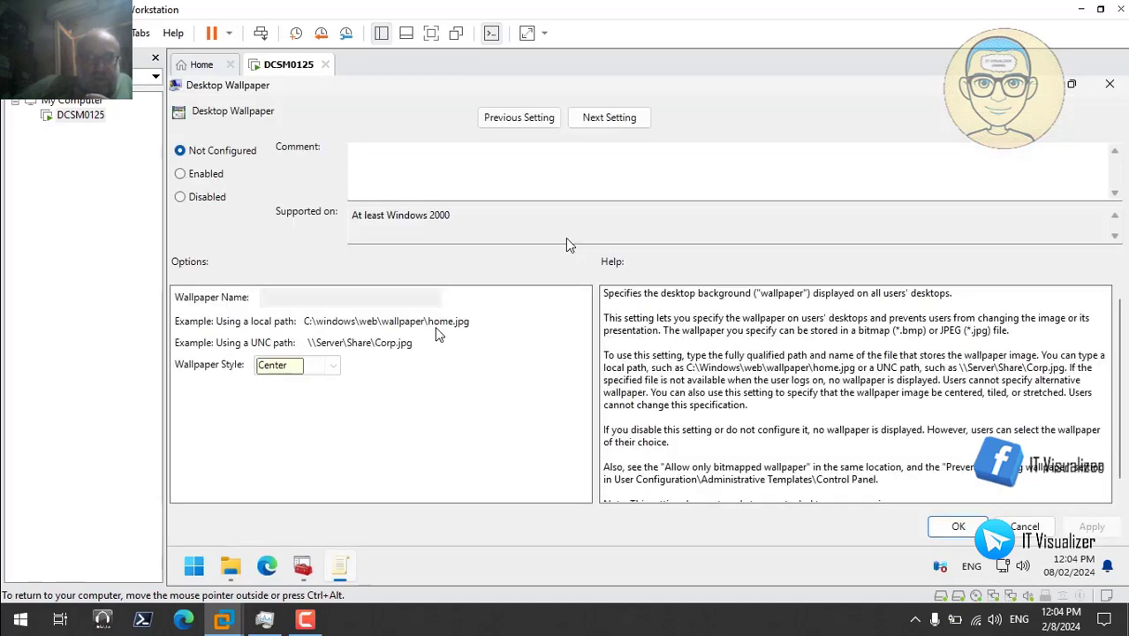
left_click(209, 181)
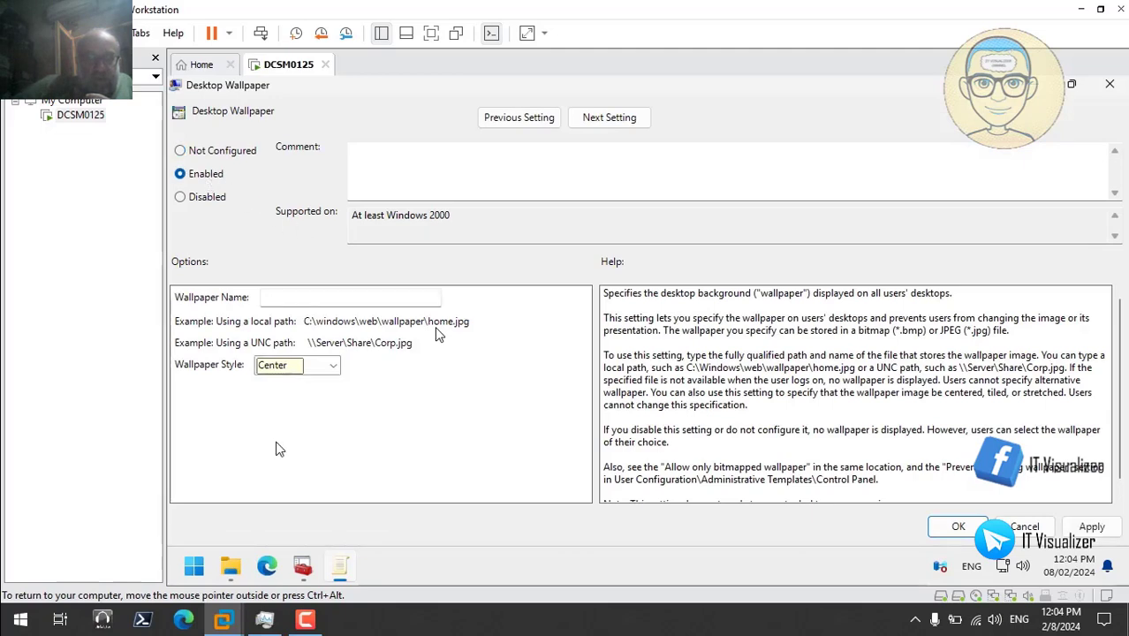
left_click(235, 569)
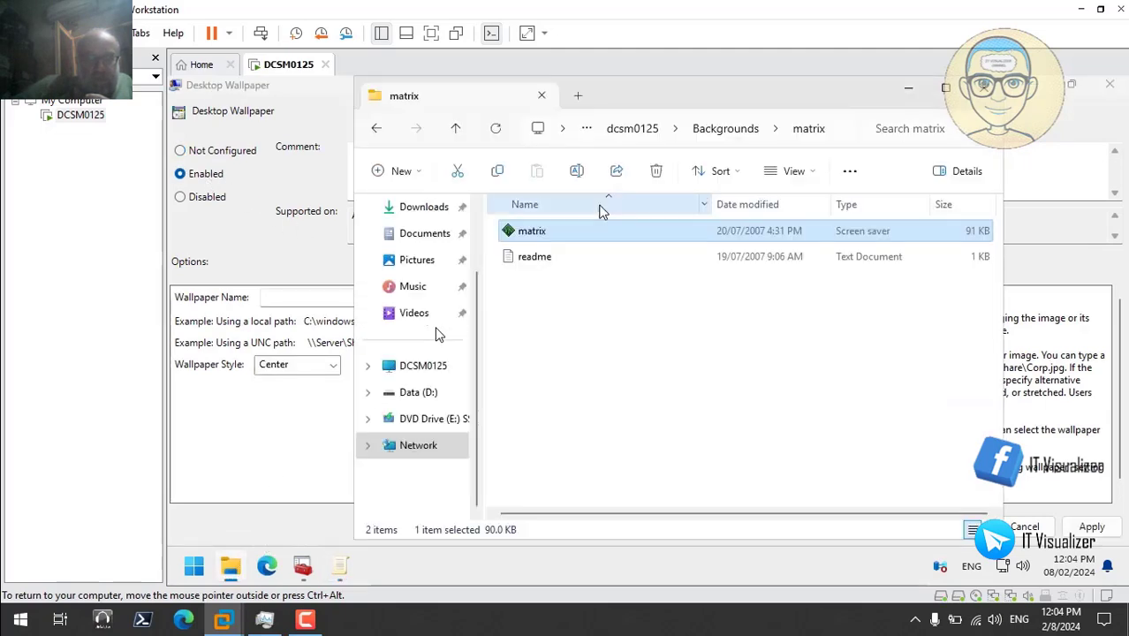
left_click(720, 130)
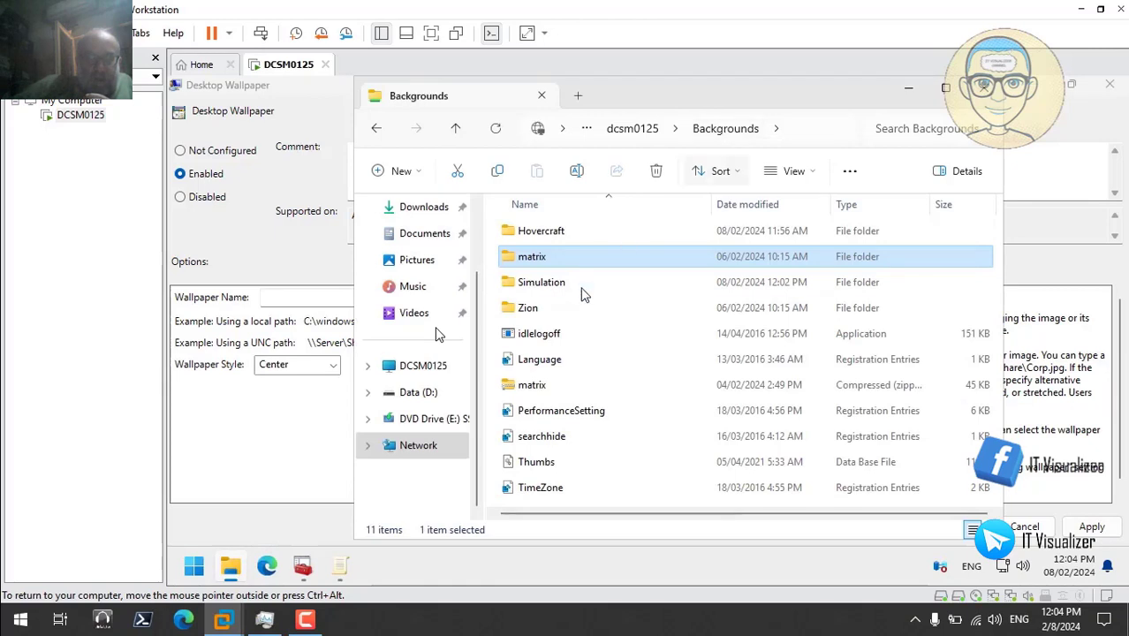
double_click(539, 305)
- Rename the Zion JPG to Background and copy its full path
left_click(547, 229)
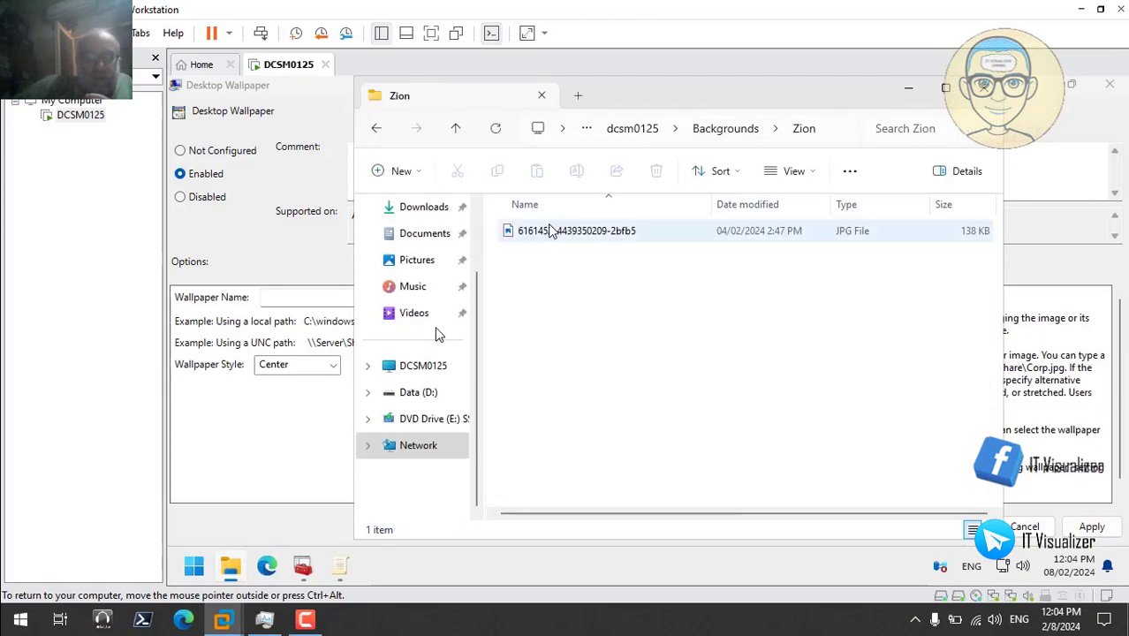
left_click(548, 235)
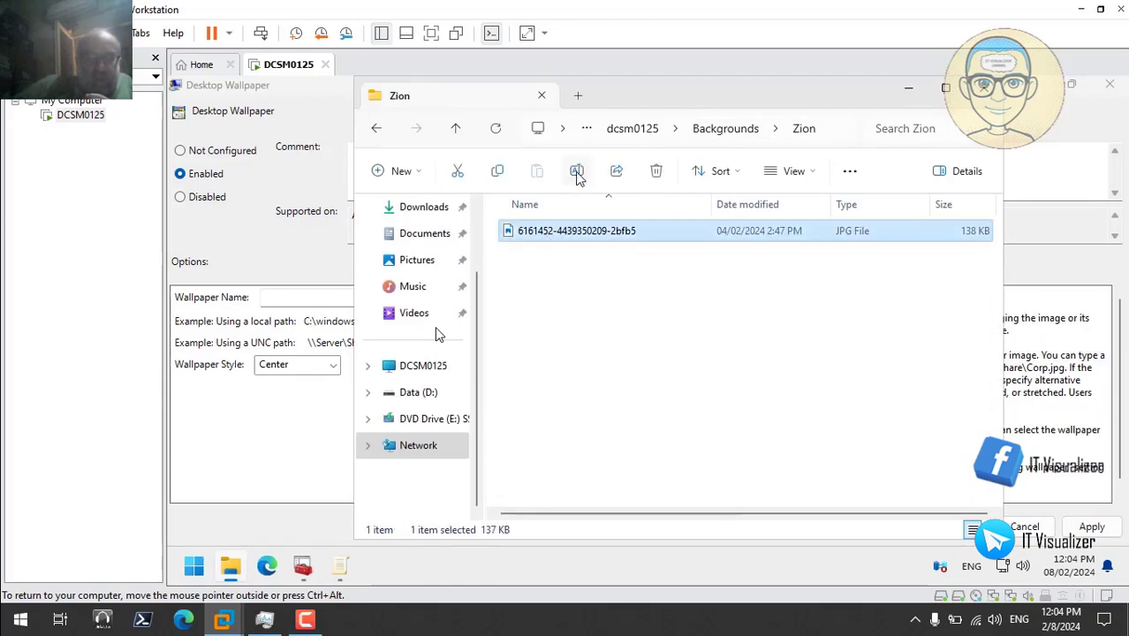
left_click(576, 172)
key("BackSpace")
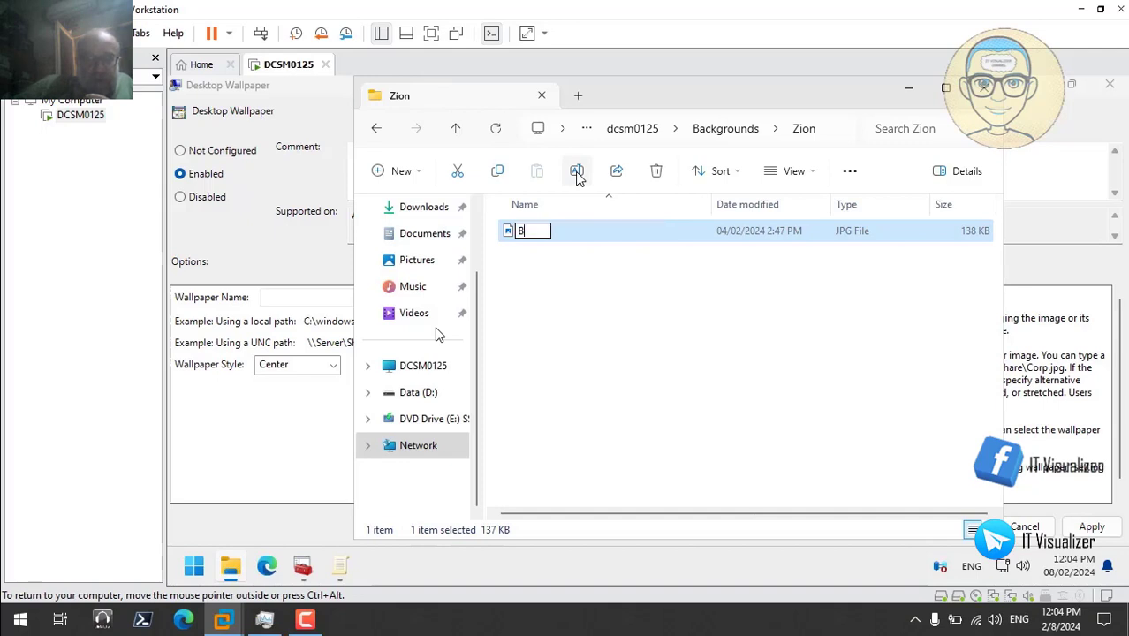
type("Background")
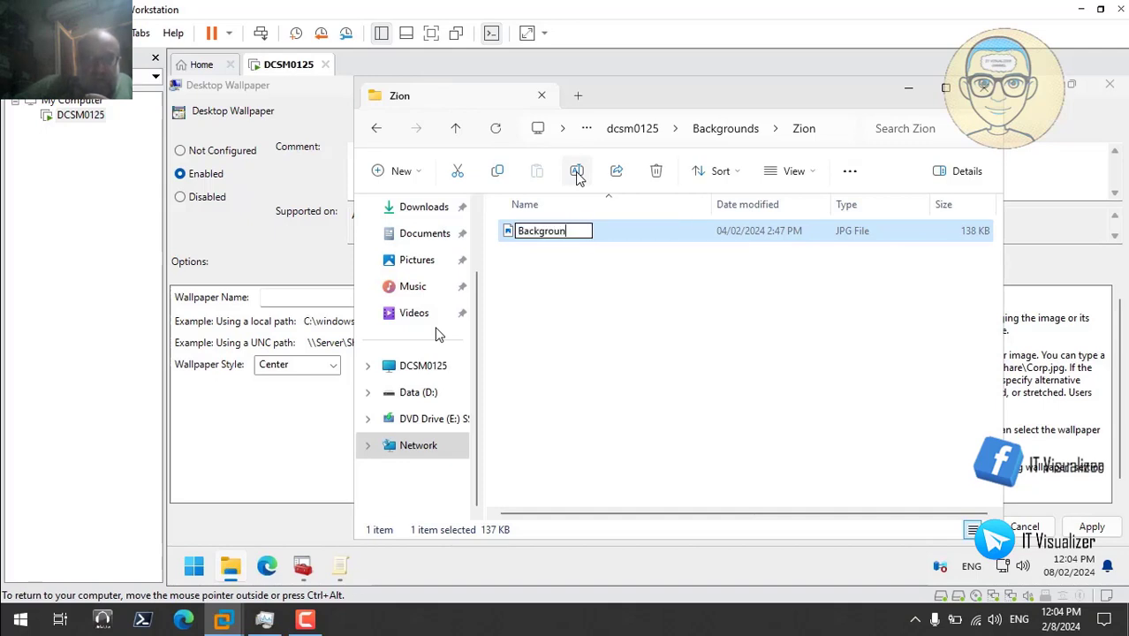
key("Return")
left_click(646, 278)
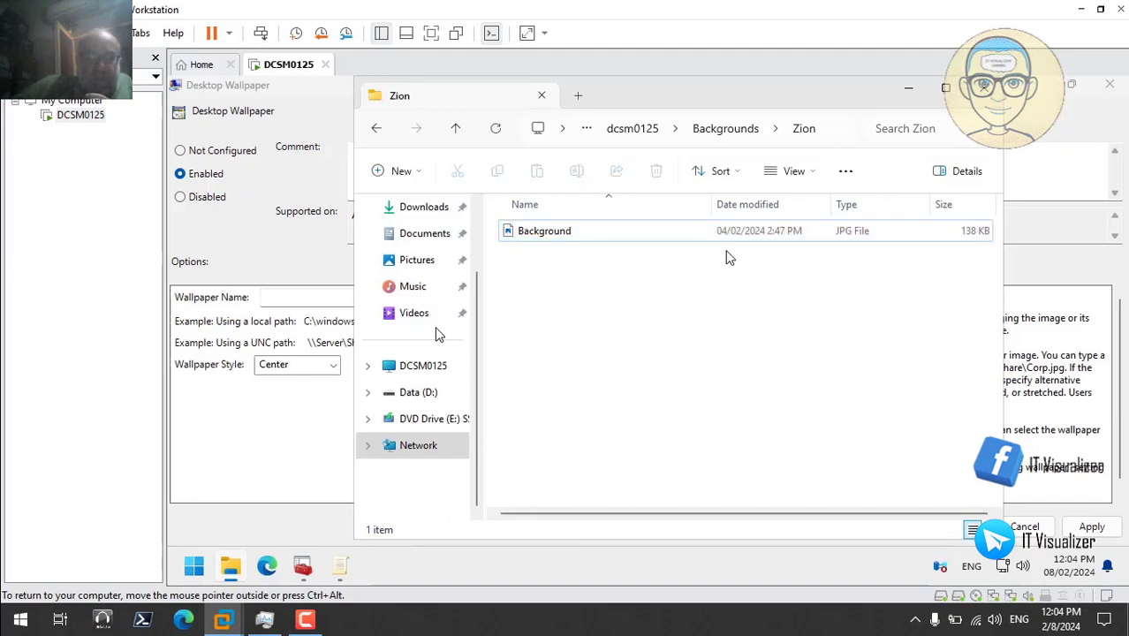
right_click(554, 234)
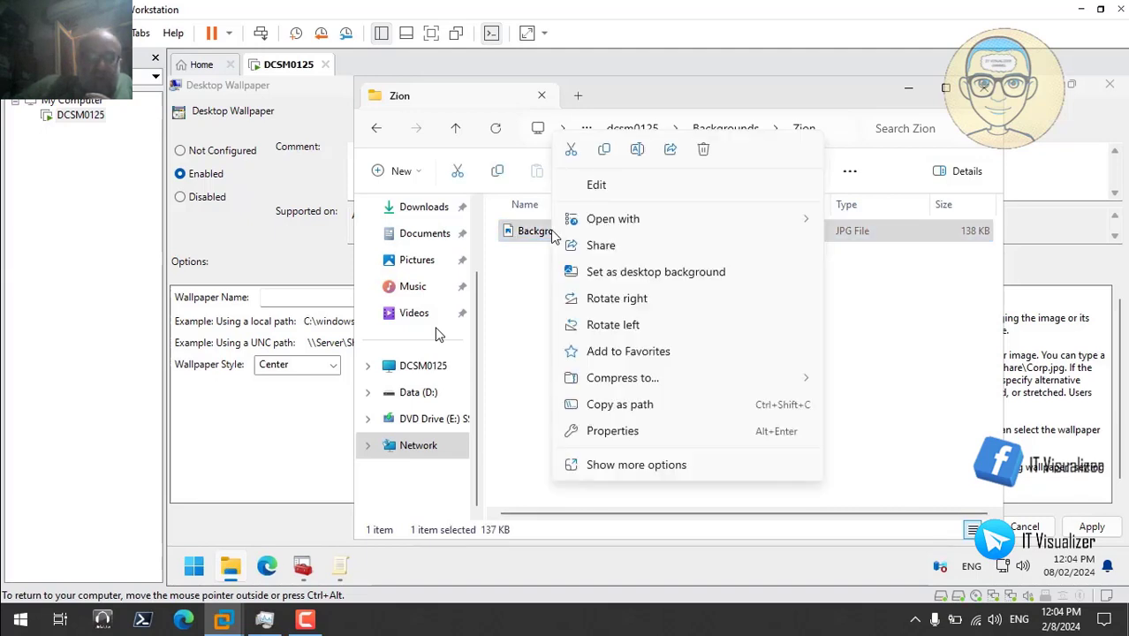
left_click(625, 404)
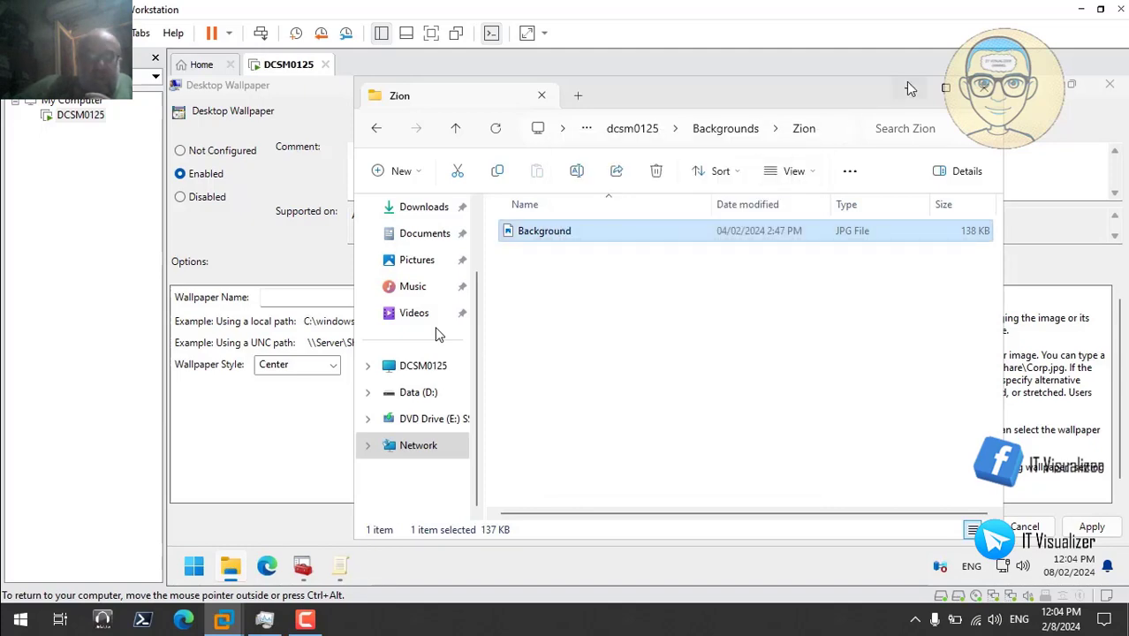
- Set Stretch style and the unquoted Zion Background.jpg path, apply, and close the editor
left_click(983, 89)
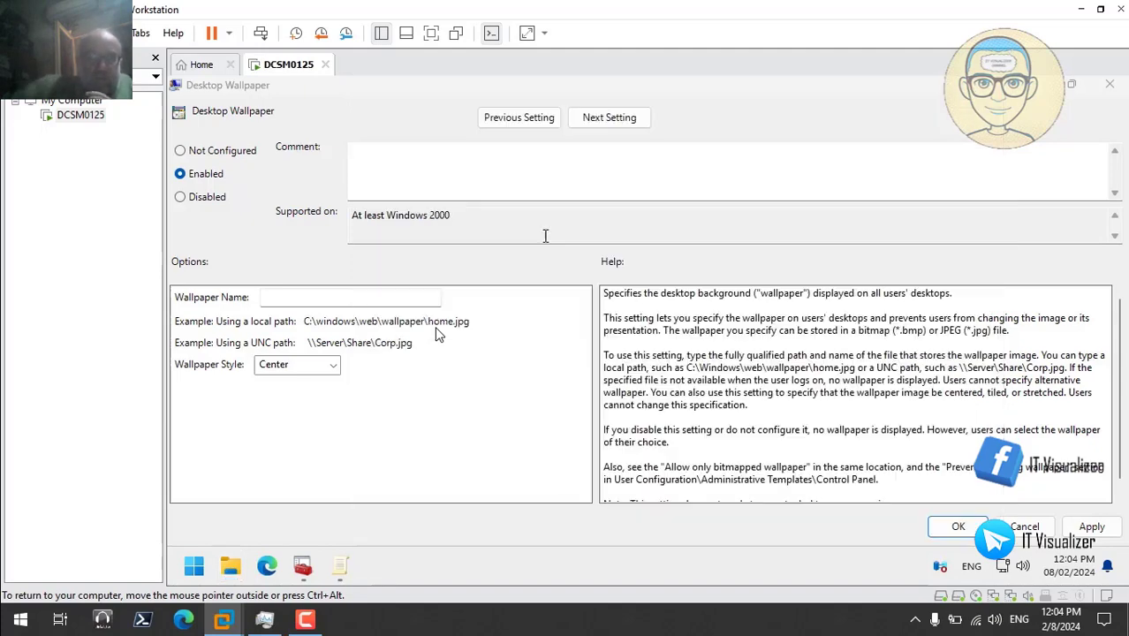
left_click(333, 365)
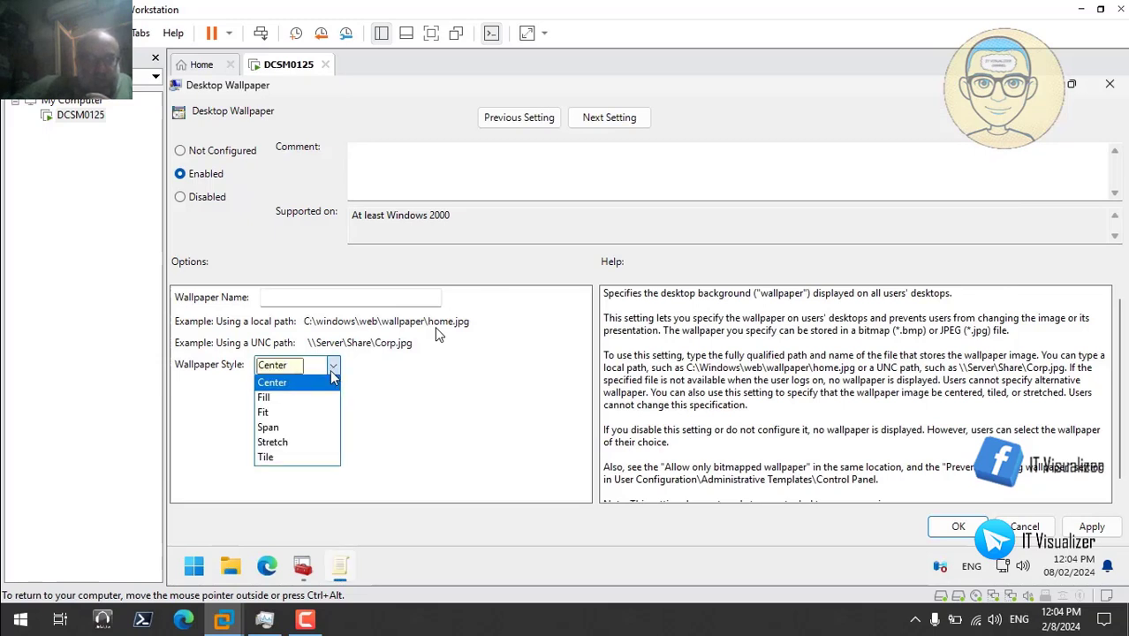
left_click(303, 442)
left_click(301, 302)
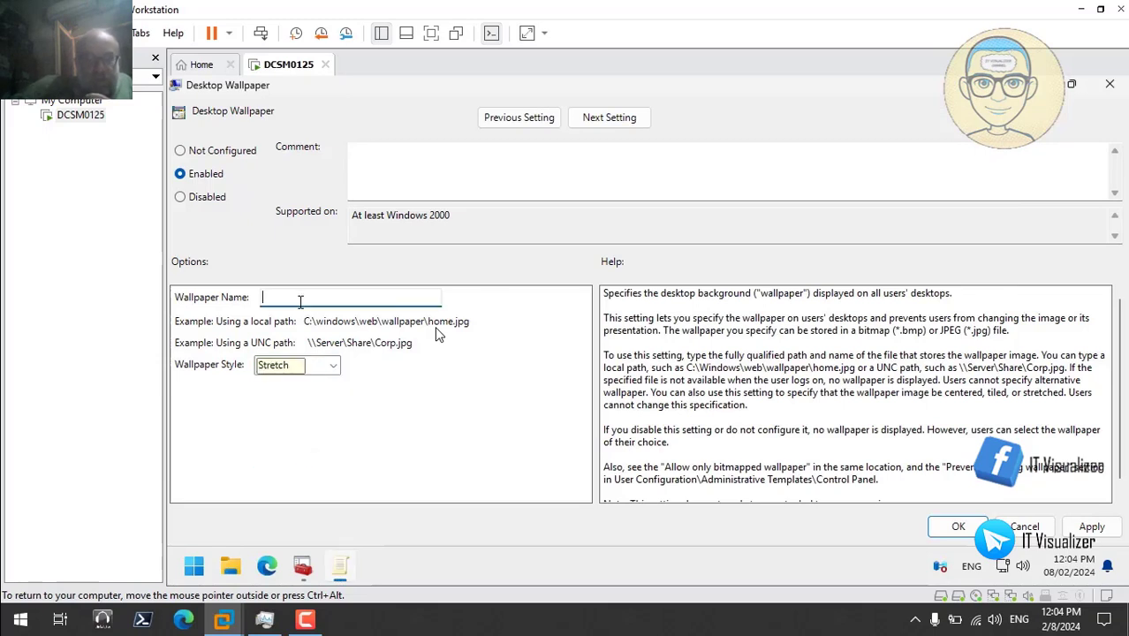
right_click(301, 301)
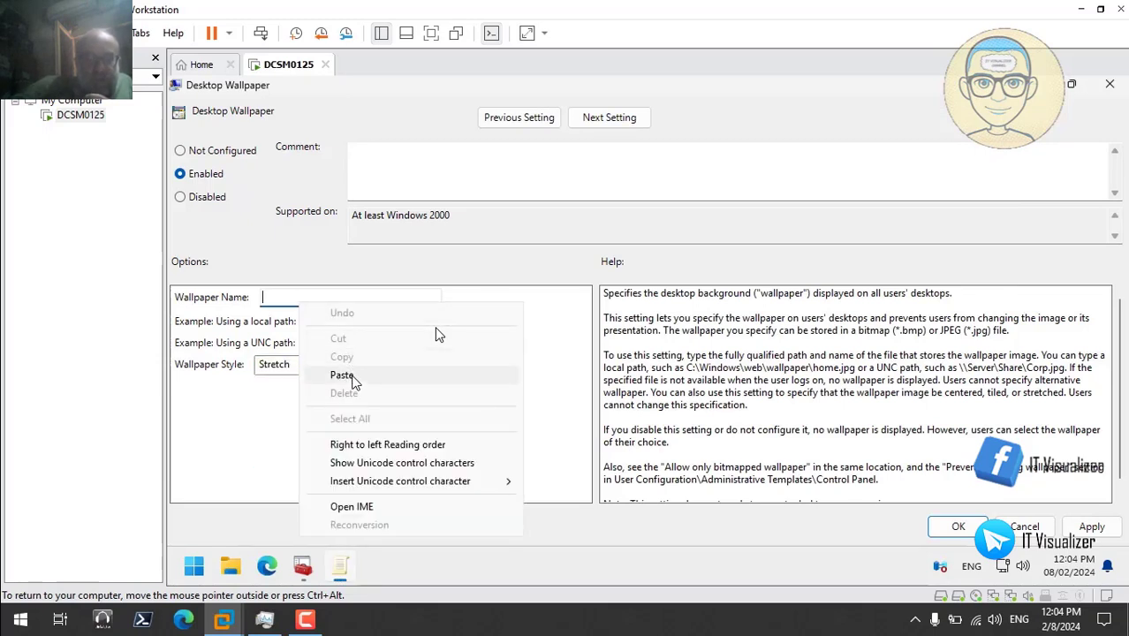
left_click(341, 376)
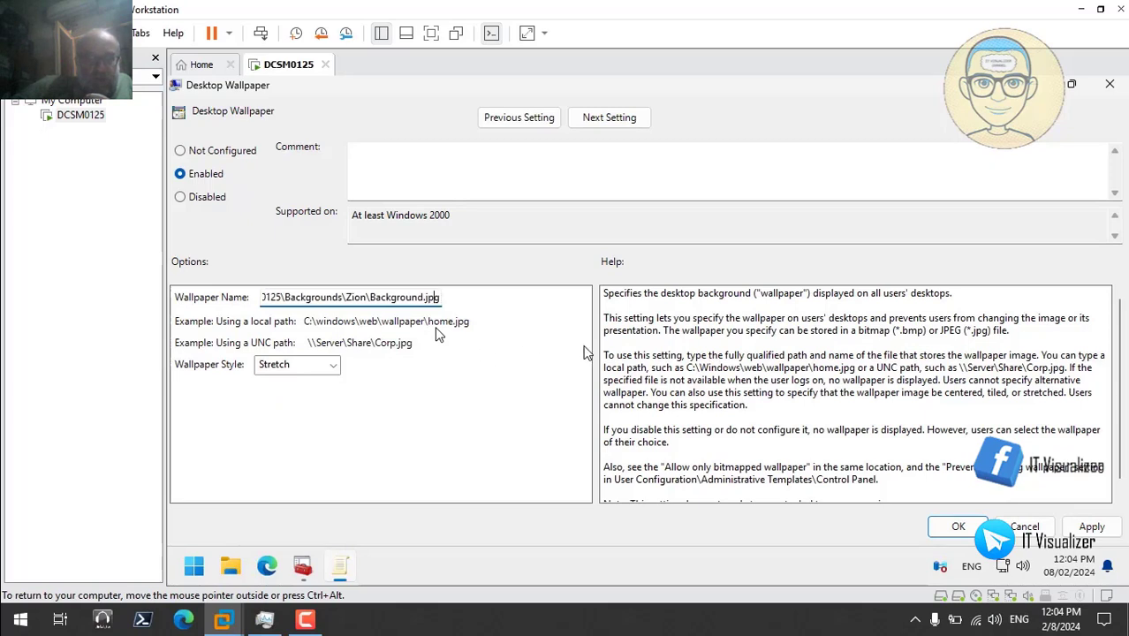
key("Left")
key("Left")
key("Left")
key("Left")
key("Left")
key("Left")
key("Left")
key("Left")
key("Left")
key("Left")
key("Left")
key("Left")
key("Left")
key("Left")
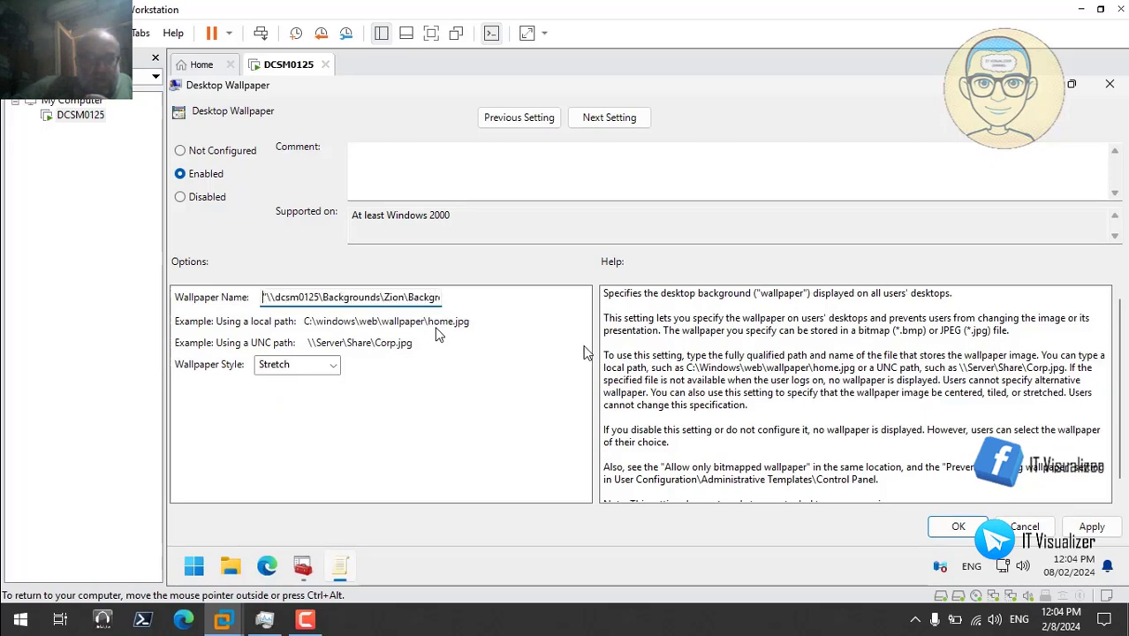
key("BackSpace")
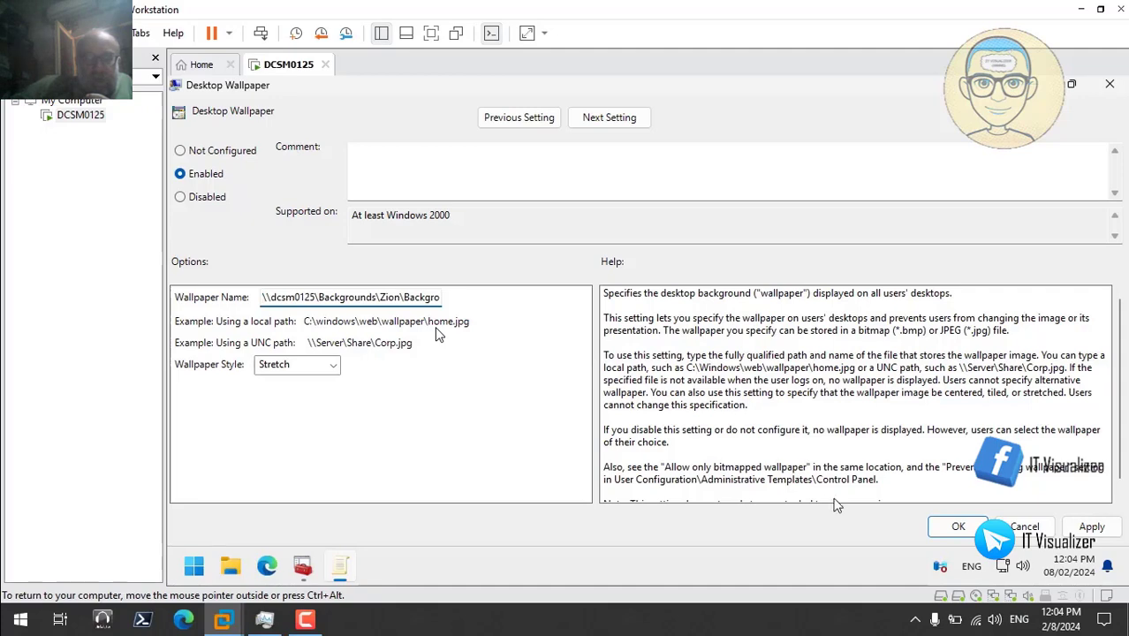
left_click(1089, 528)
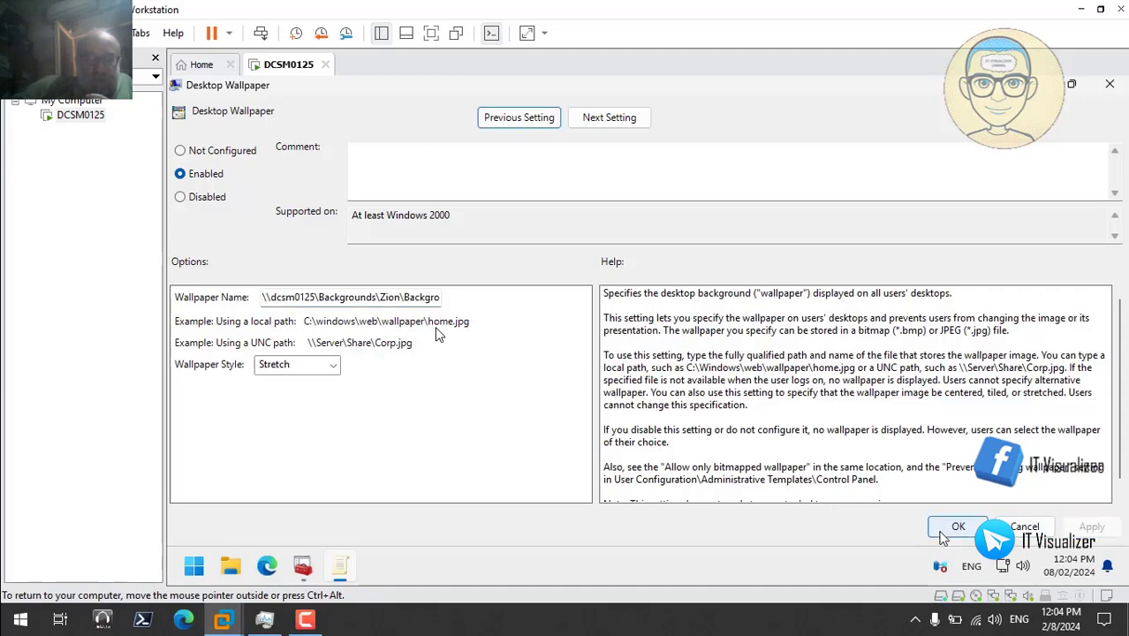
left_click(958, 528)
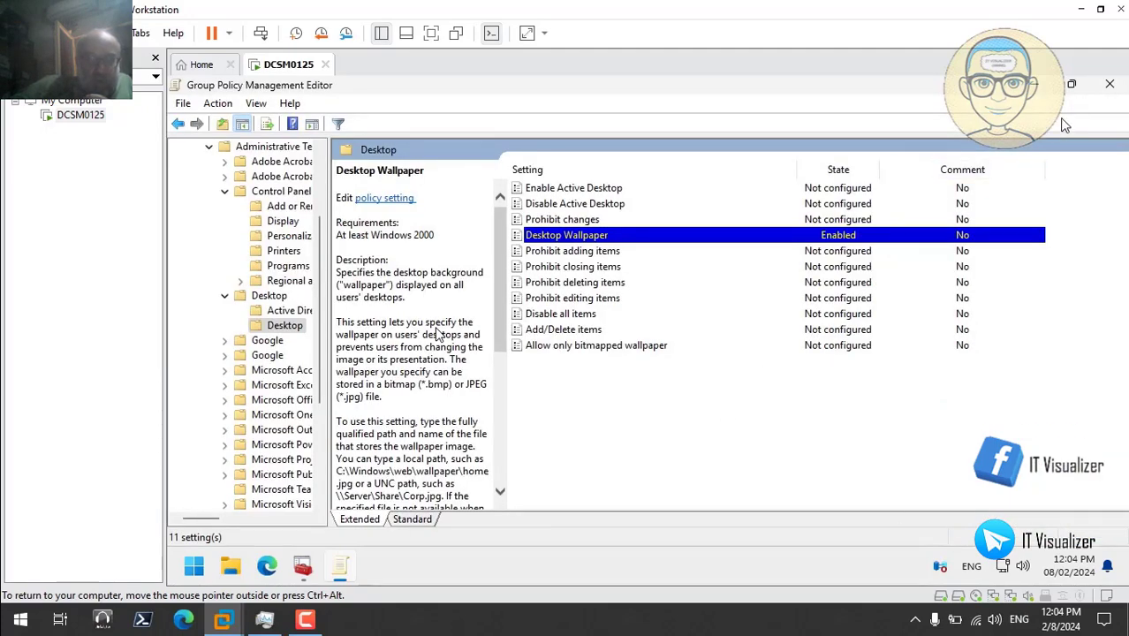
left_click(1109, 86)
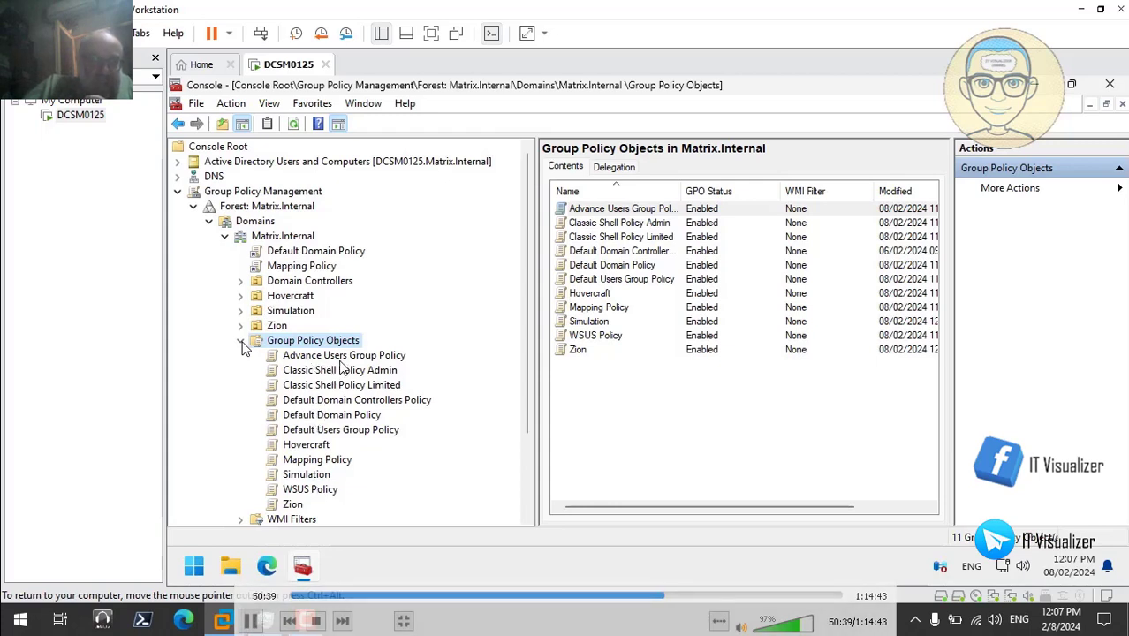
- Open Matrix.Internal > Hovercraft > Security Groups and select MTRX_RF_HV
left_click(240, 340)
left_click(177, 191)
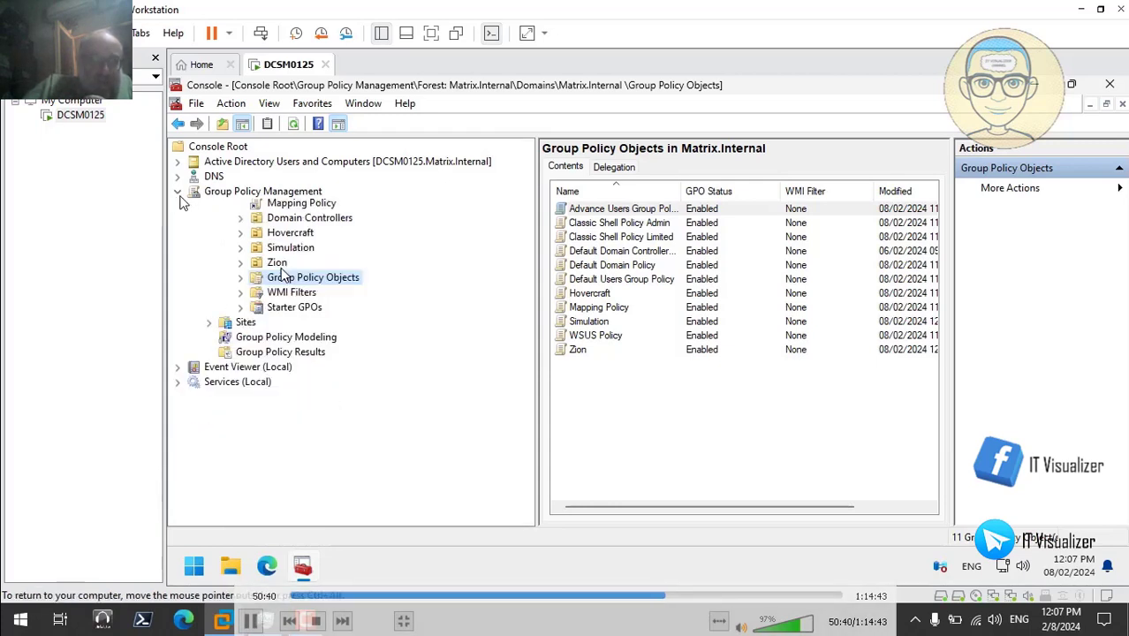
left_click(177, 161)
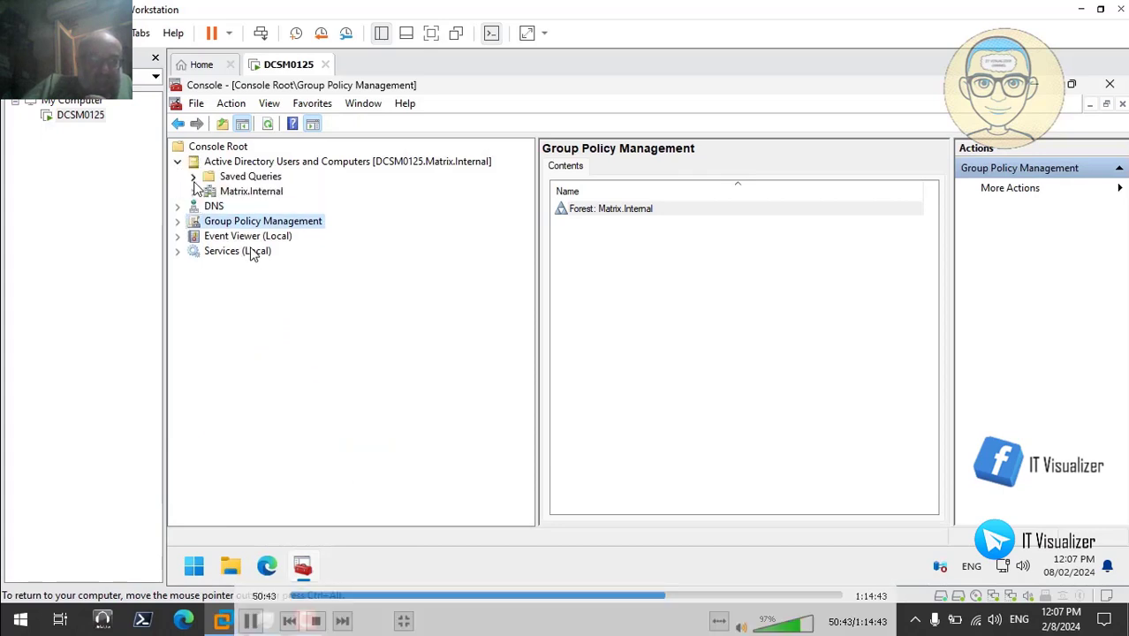
left_click(194, 192)
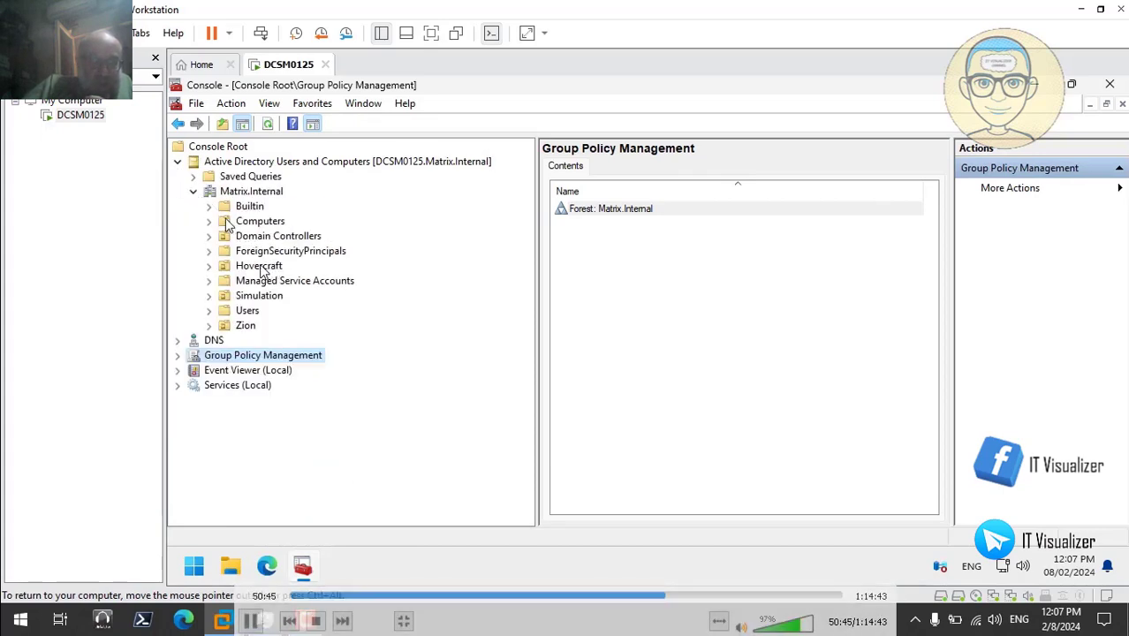
left_click(209, 266)
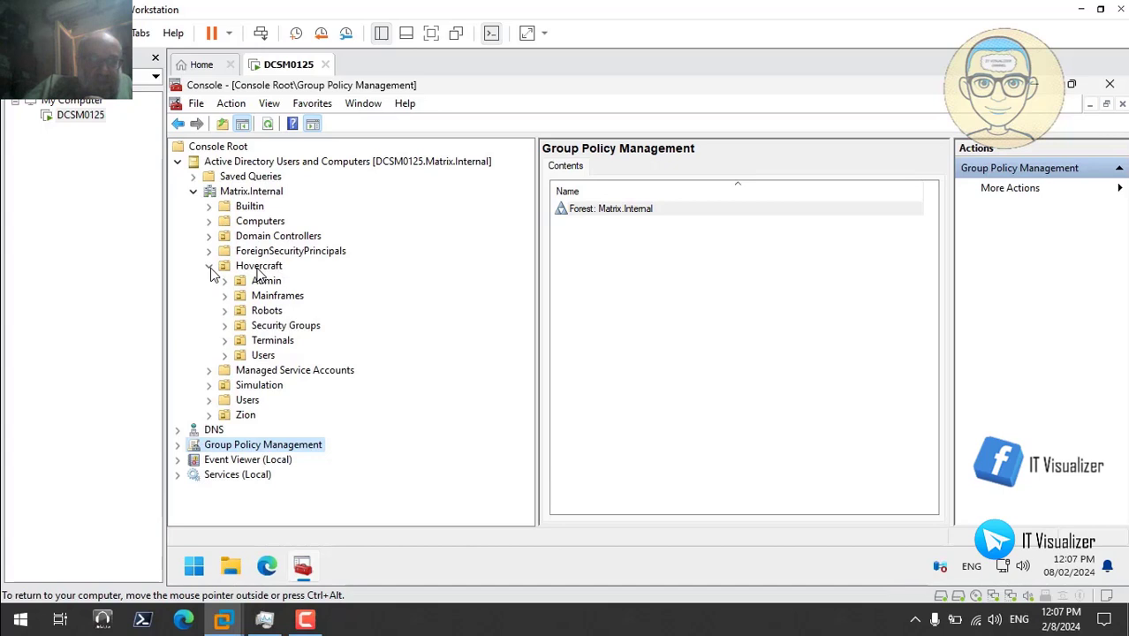
left_click(298, 327)
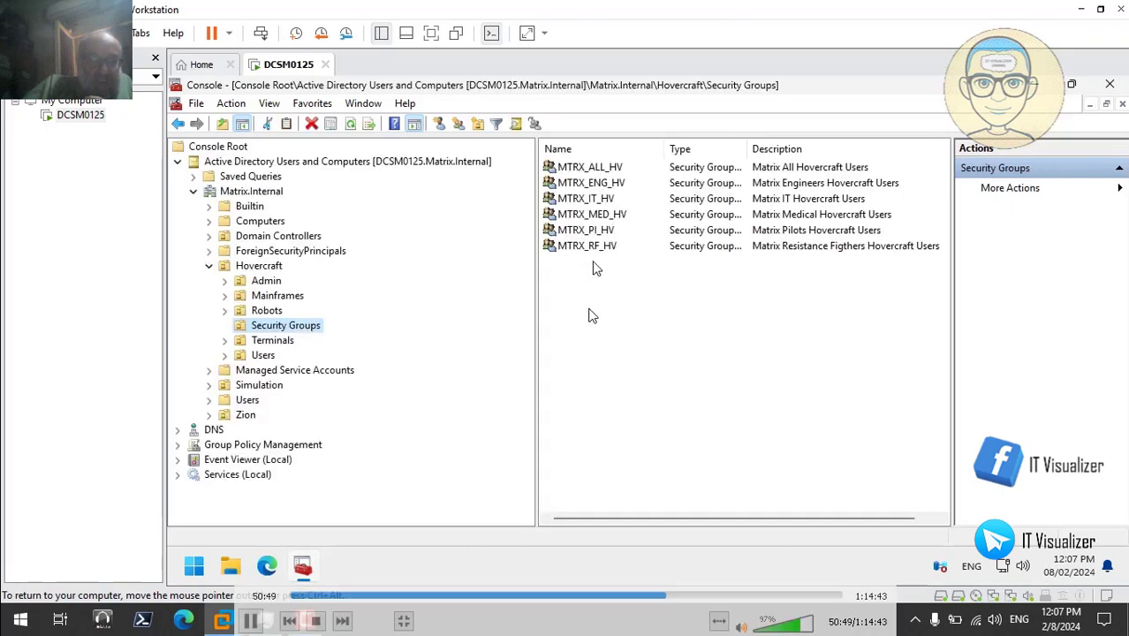
left_click(604, 254)
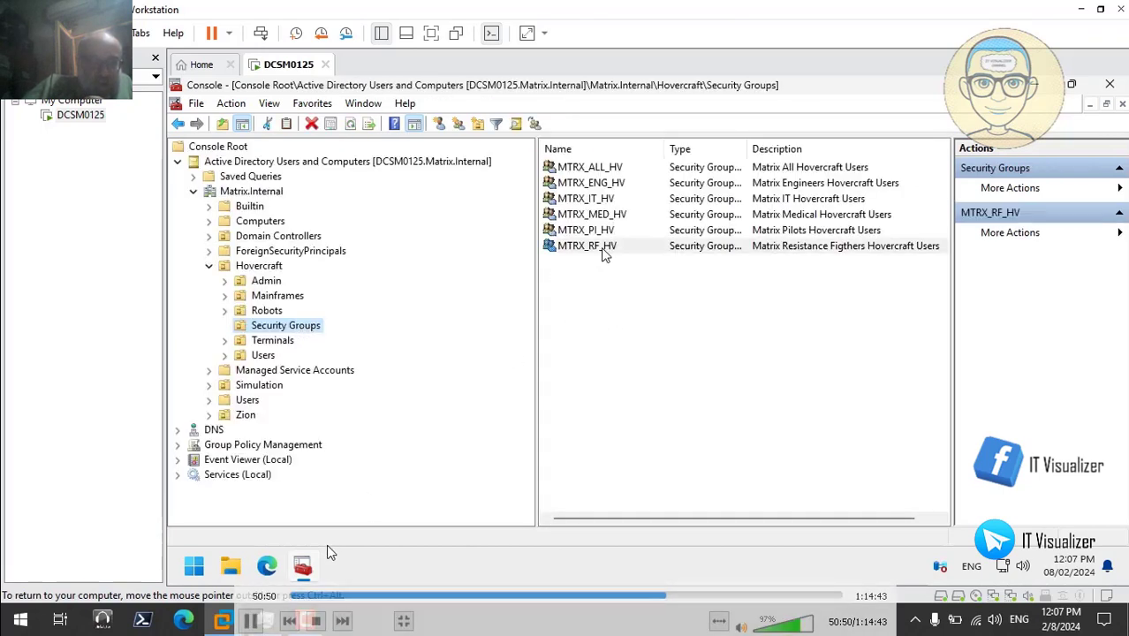
left_click(252, 622)
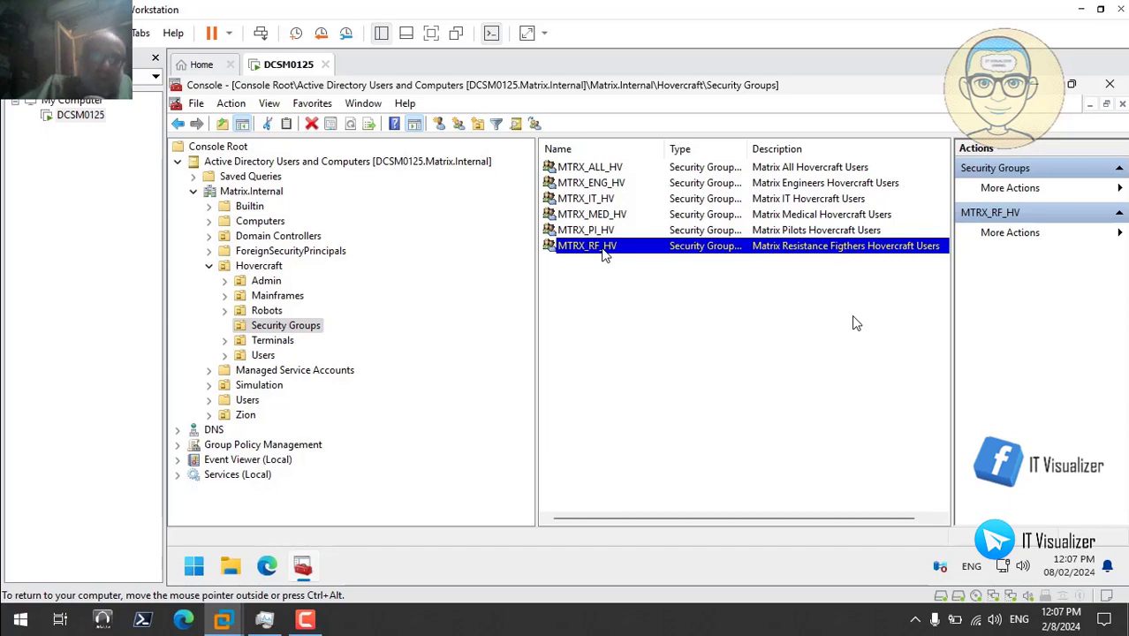
- Copy the MTRX_RF_HV group name from its Properties
mouse_move(832, 332)
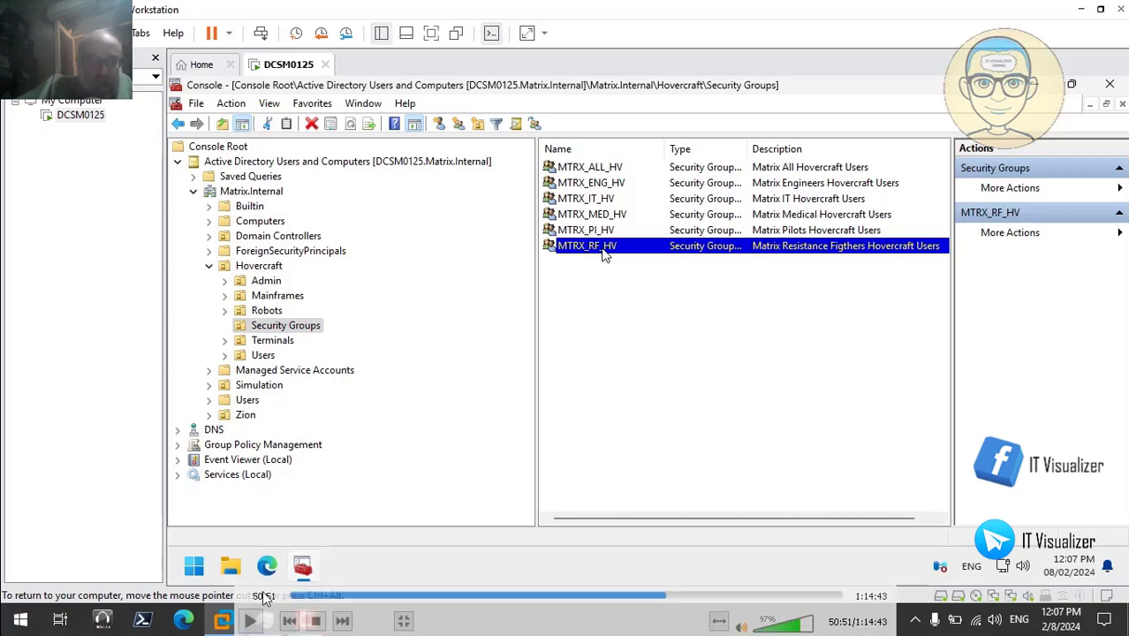
right_click(604, 254)
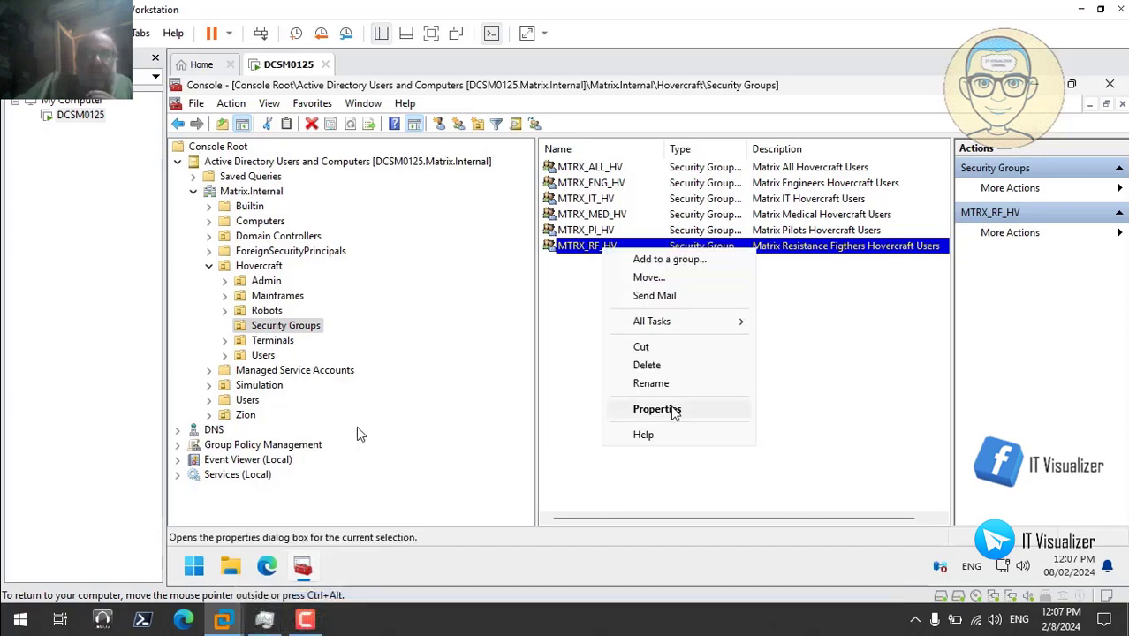
left_click(658, 478)
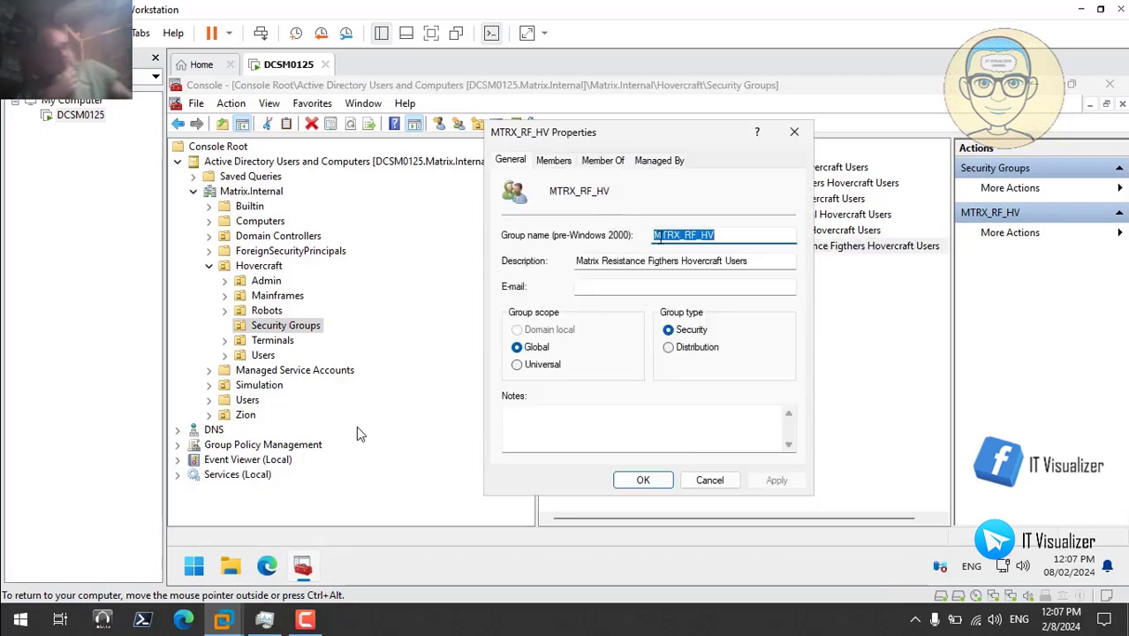
right_click(669, 237)
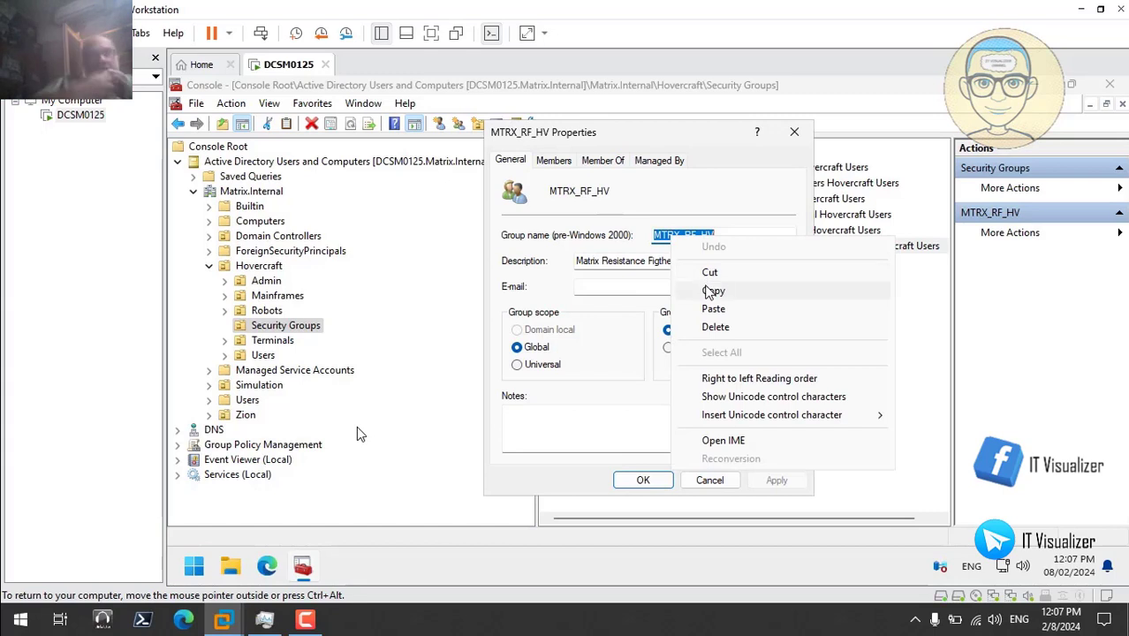
left_click(712, 292)
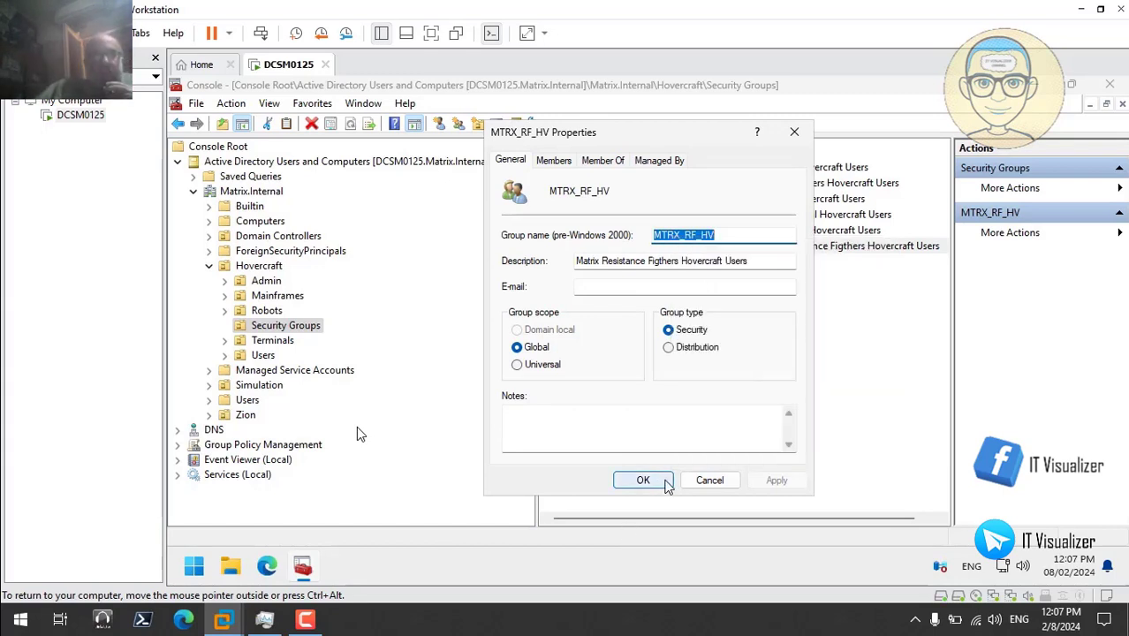
left_click(643, 480)
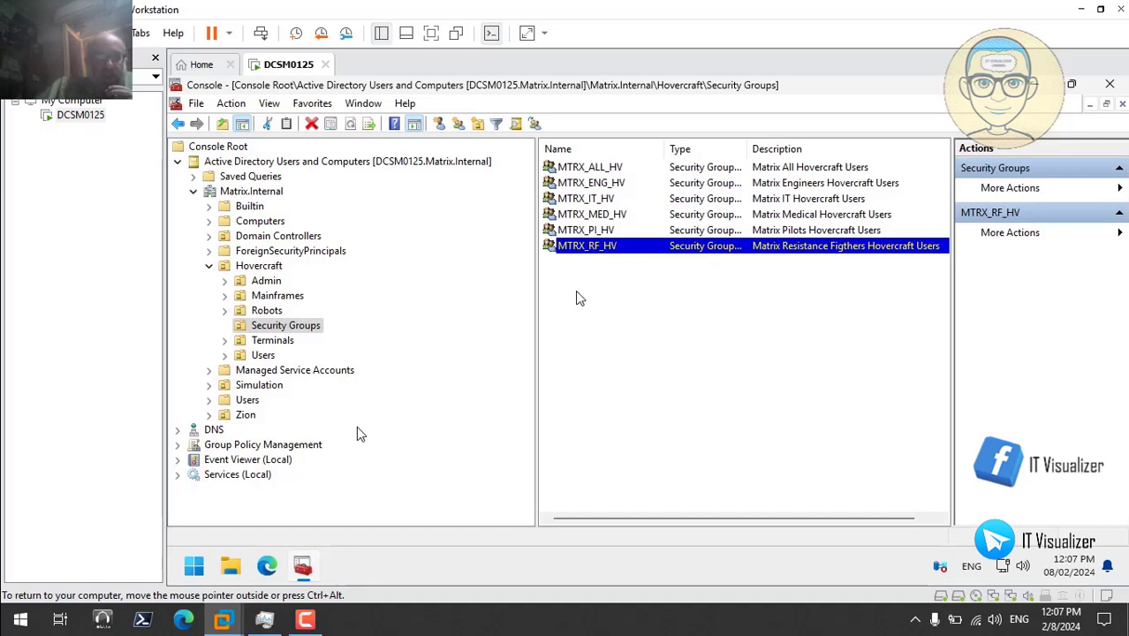
- Create a new group named MTRX_ADV_HV by editing the pasted name
right_click(576, 299)
mouse_move(638, 364)
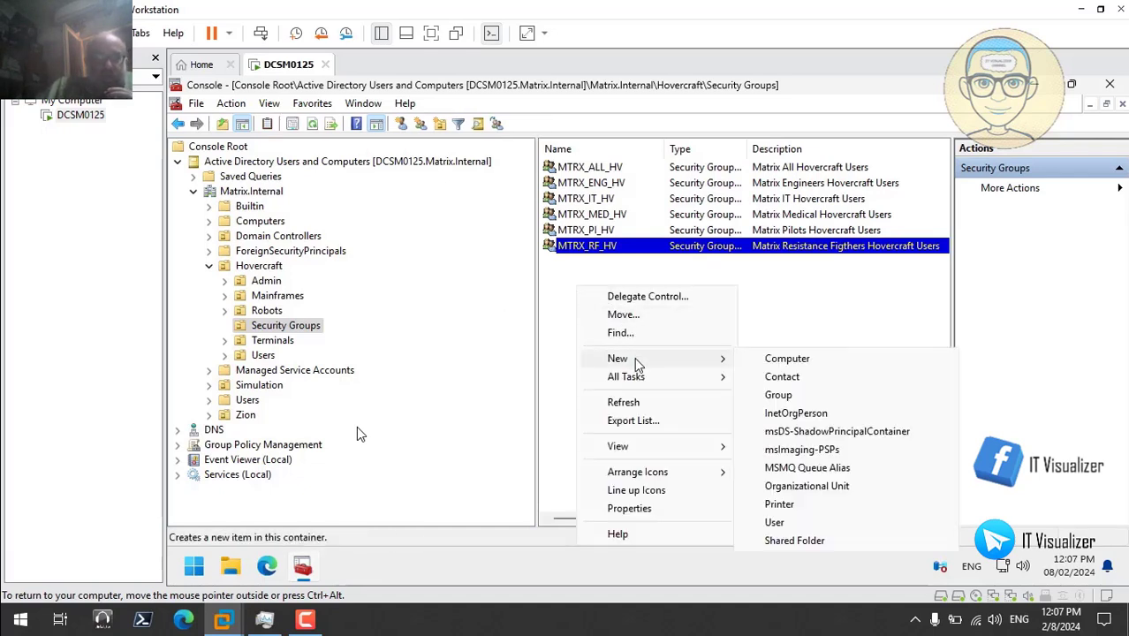
left_click(790, 398)
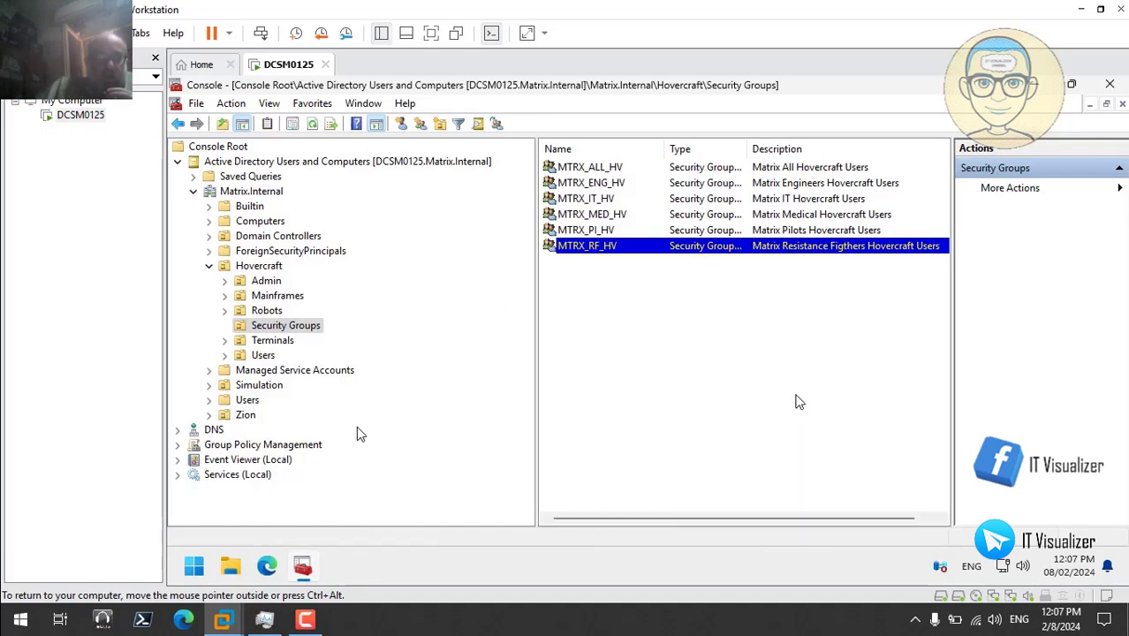
key("ctrl+v")
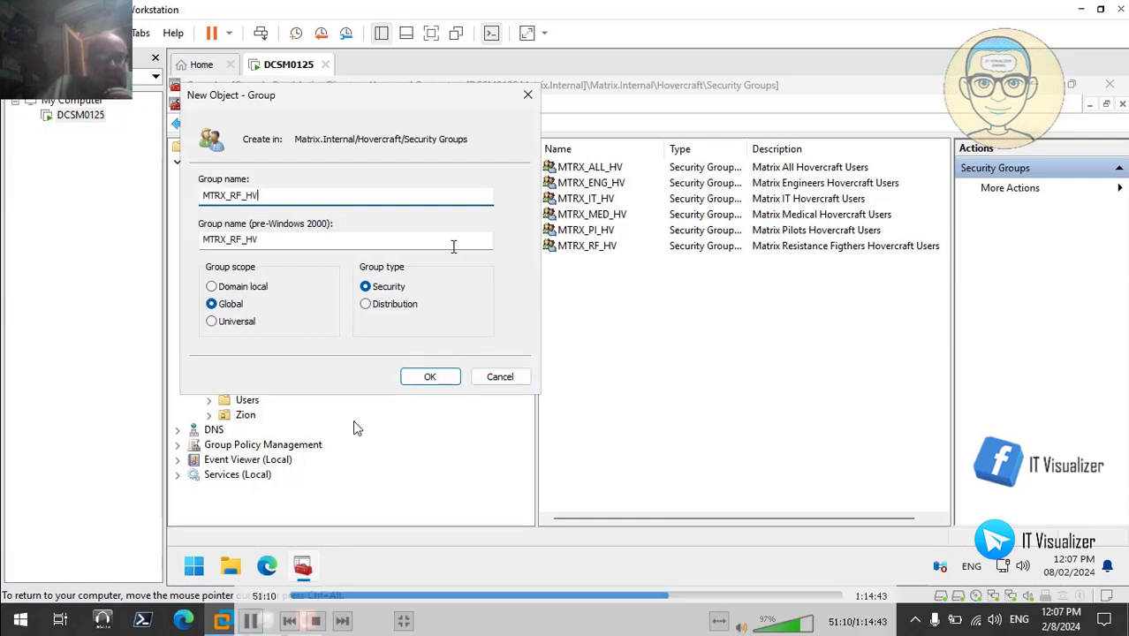
left_click(243, 194)
key("BackSpace")
key("BackSpace")
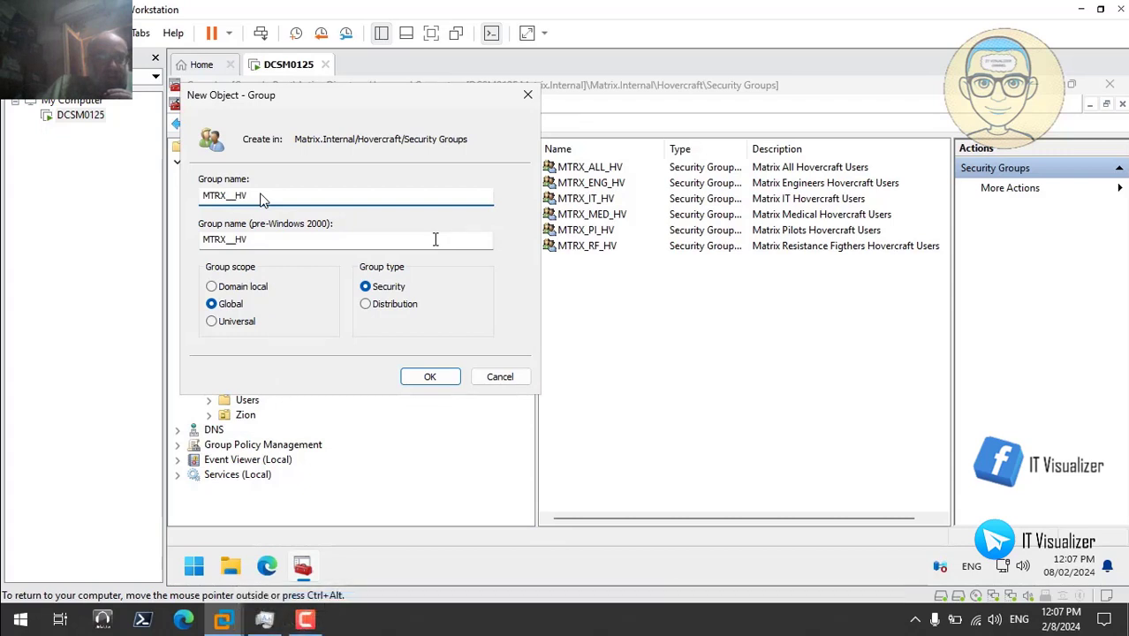
type("ADV")
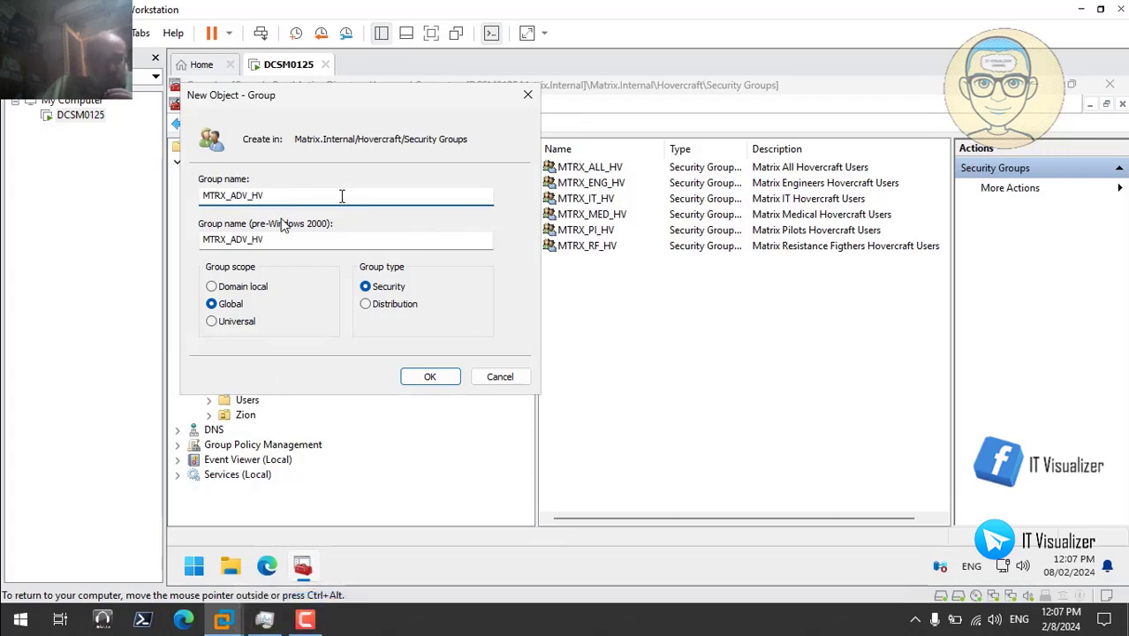
left_click(430, 376)
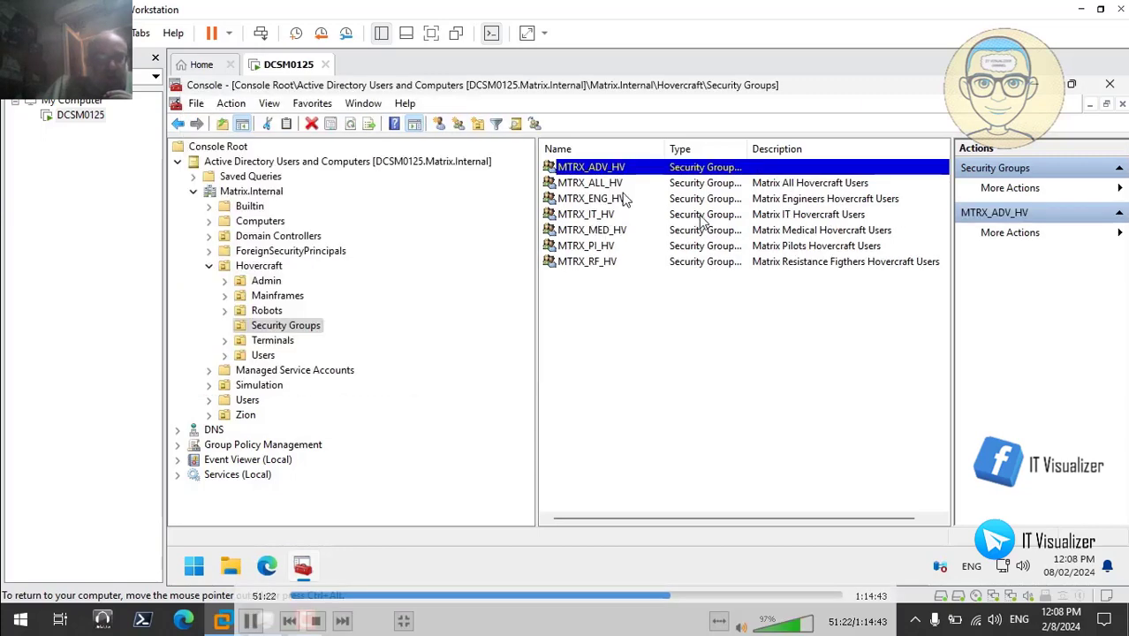
- Set MTRX_ADV_HV's description to 'Hovercraft advanced users' and apply
double_click(605, 168)
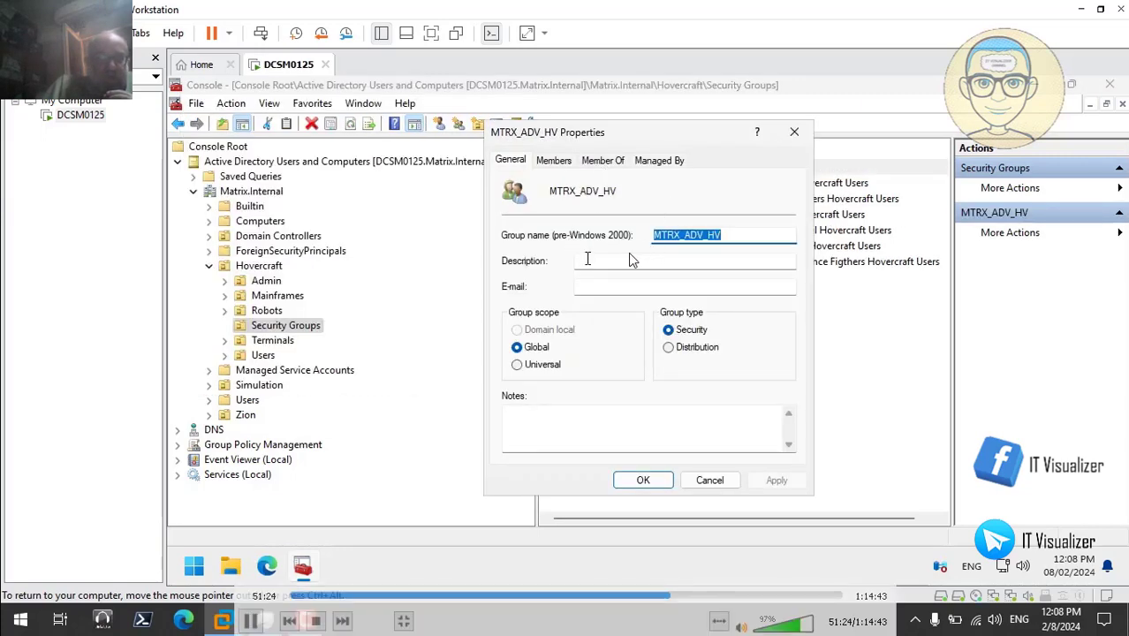
left_click(584, 259)
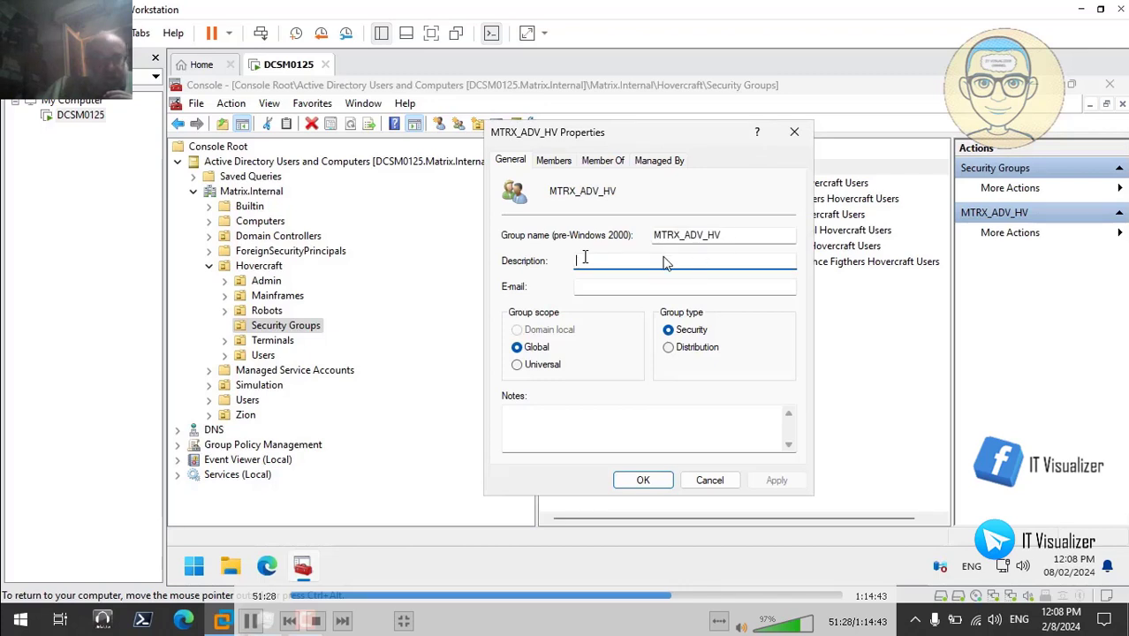
type("Hovercra")
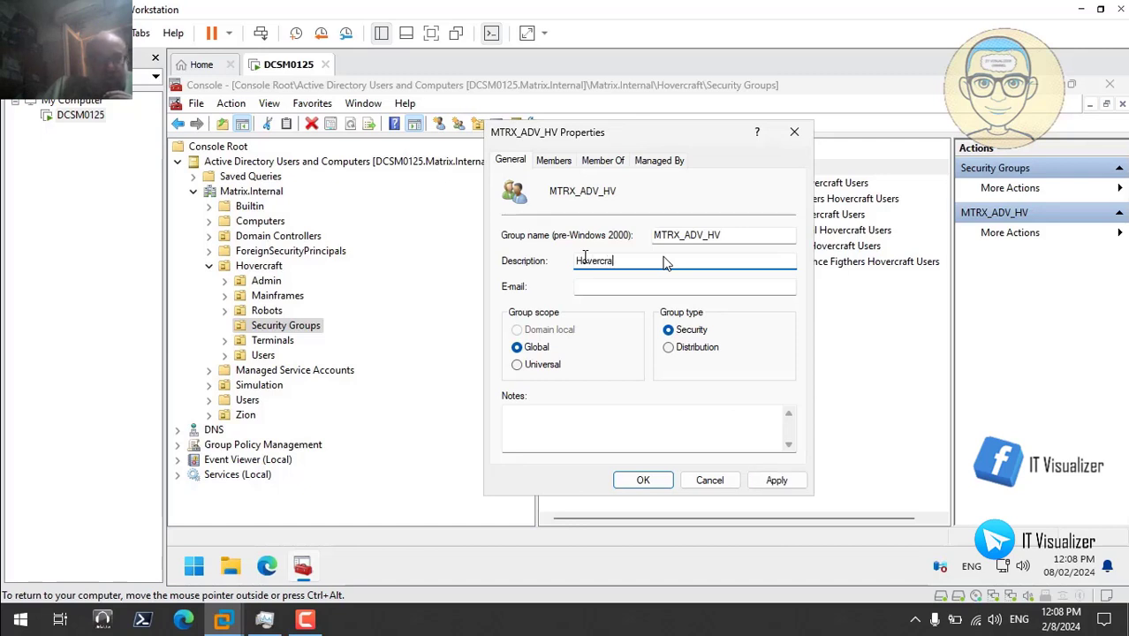
type("ft advance")
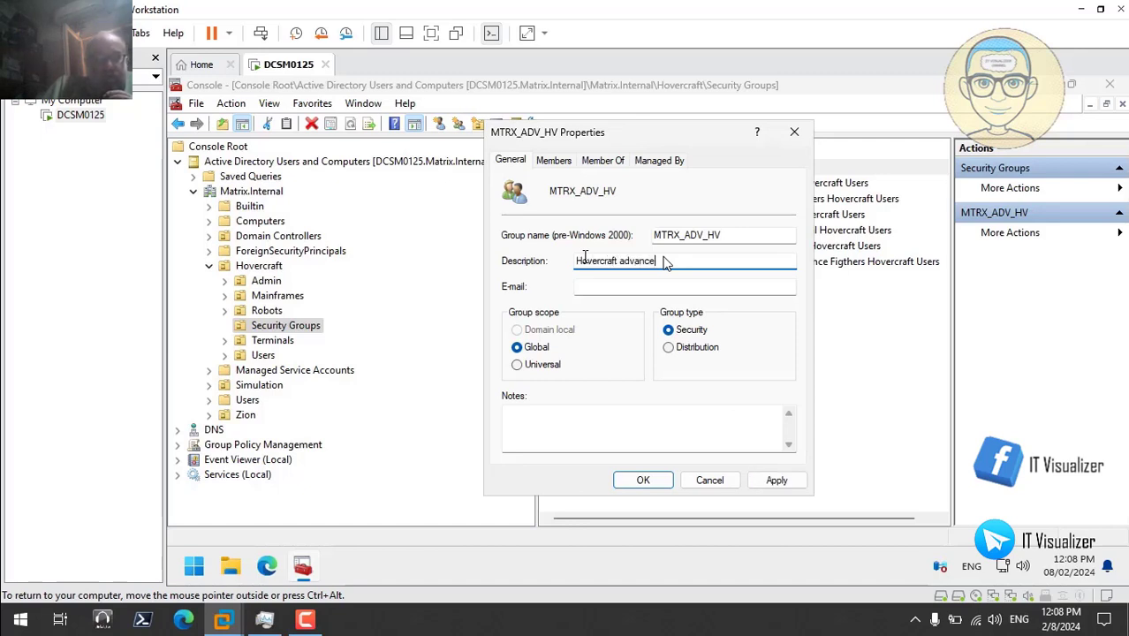
type("d (")
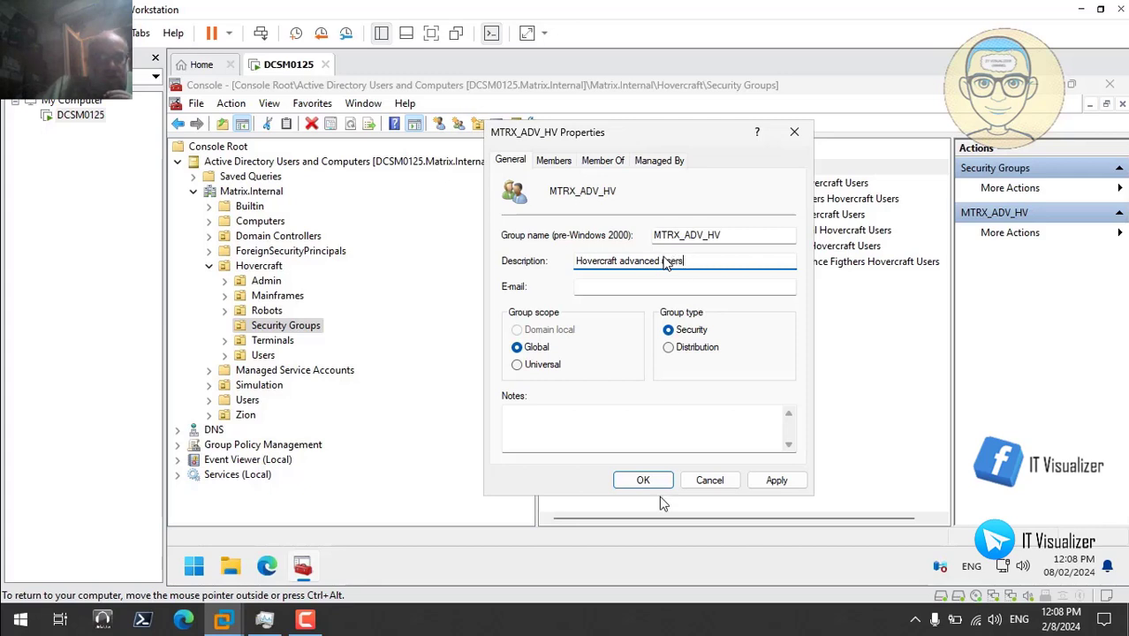
left_click(773, 482)
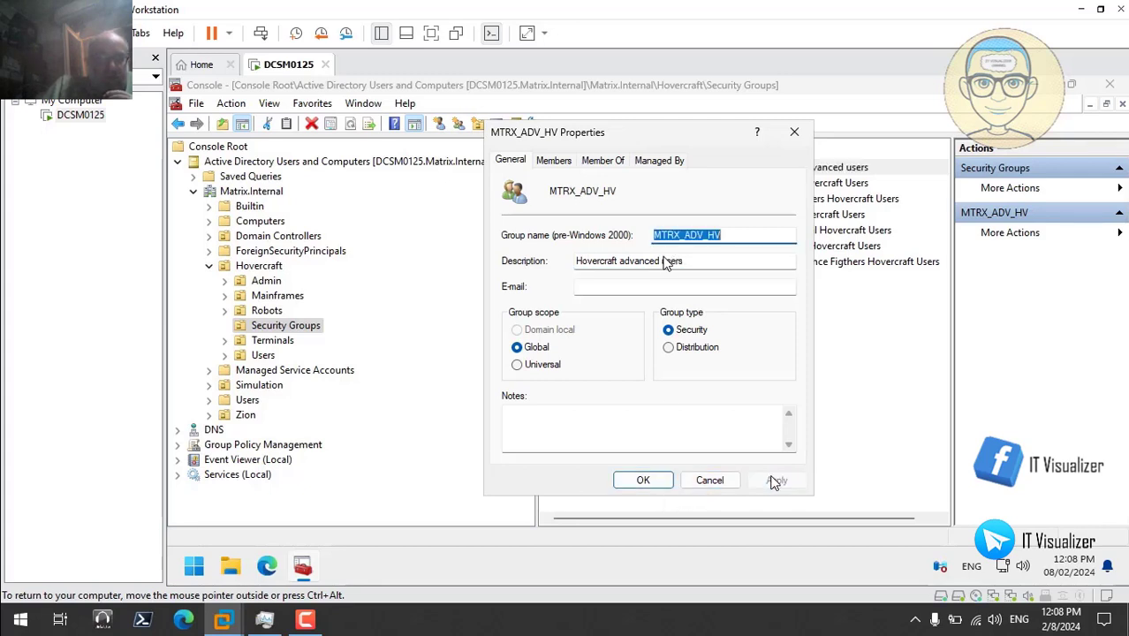
left_click(646, 480)
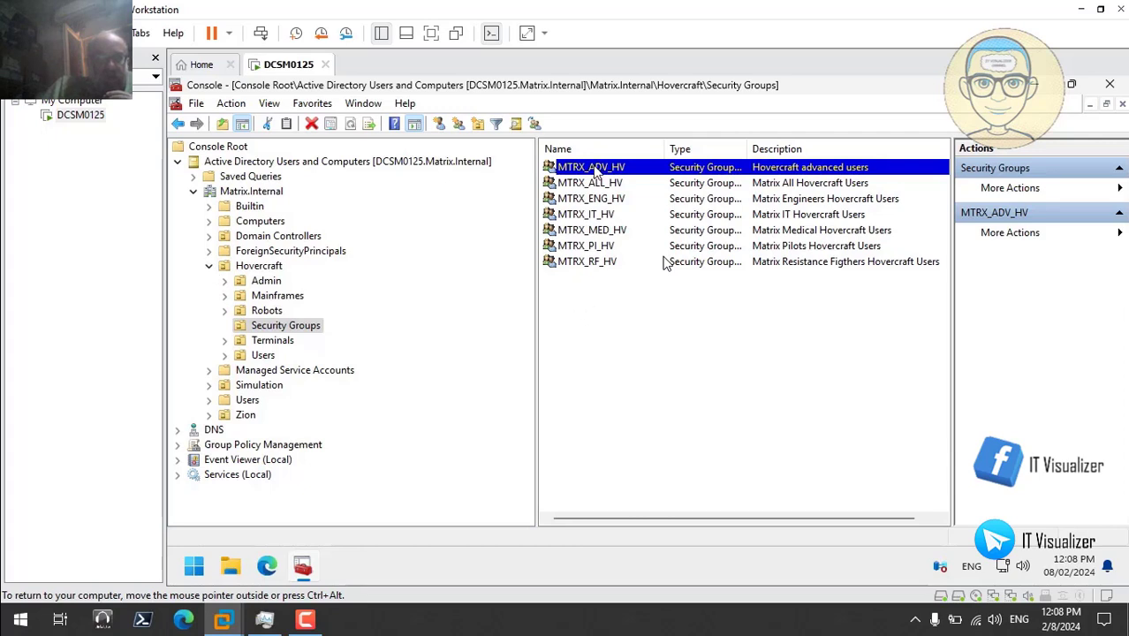
- Create a new group named MTRX_LIM_HV in Hovercraft's Security Groups, adapted from the name MTRX_RF_HV
right_click(589, 300)
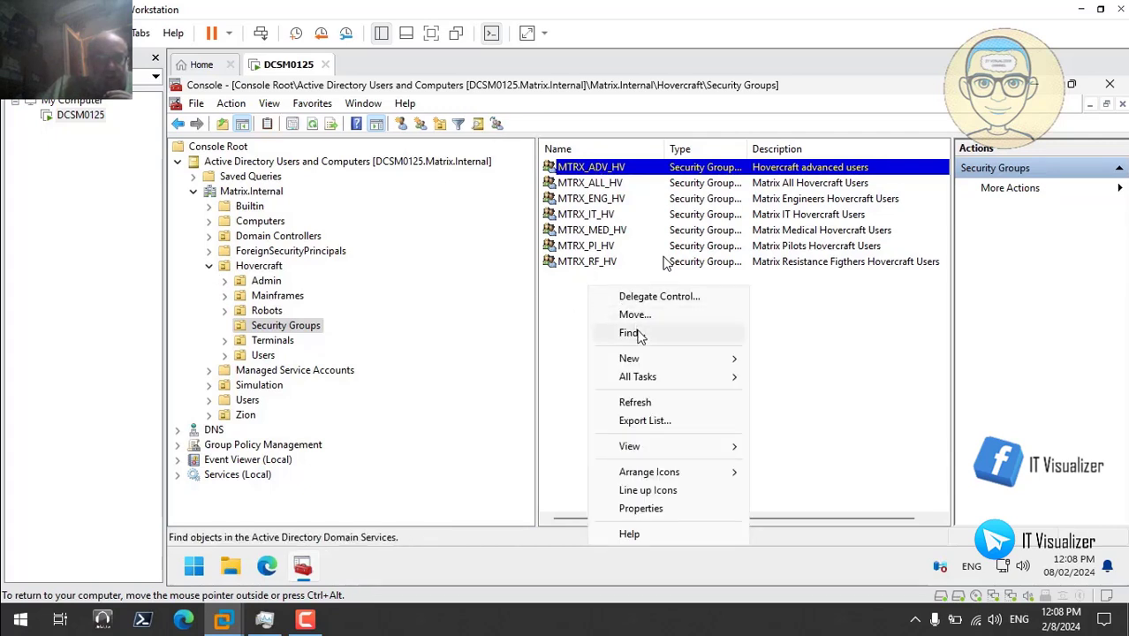
mouse_move(718, 361)
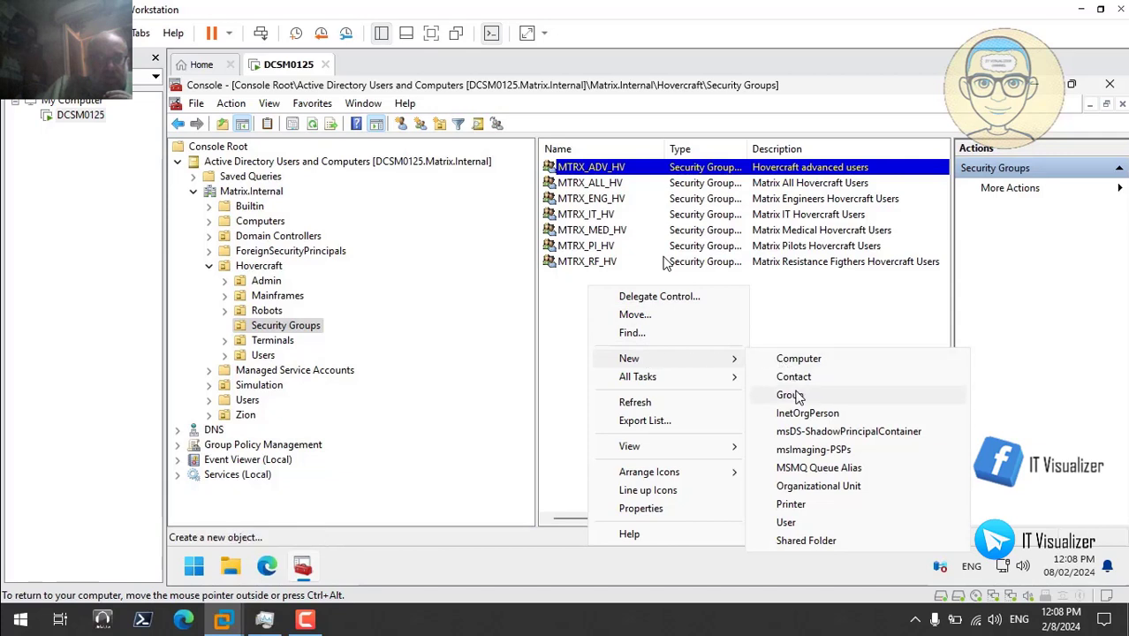
left_click(789, 395)
type("MTRX_RF_HV")
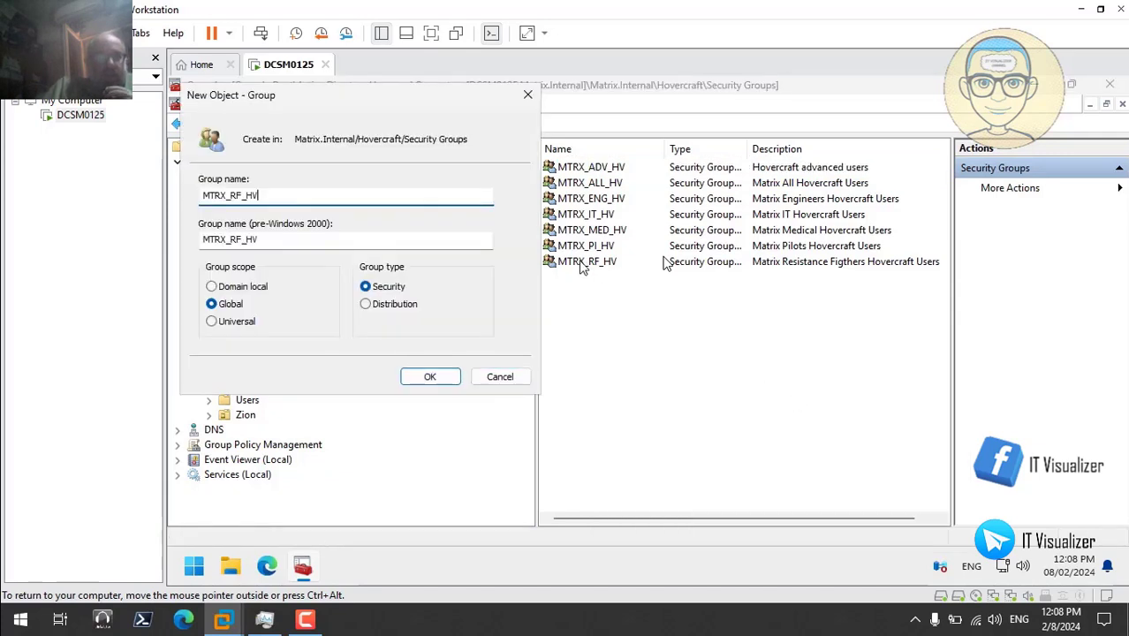
left_click(242, 195)
key("BackSpace")
key("BackSpace")
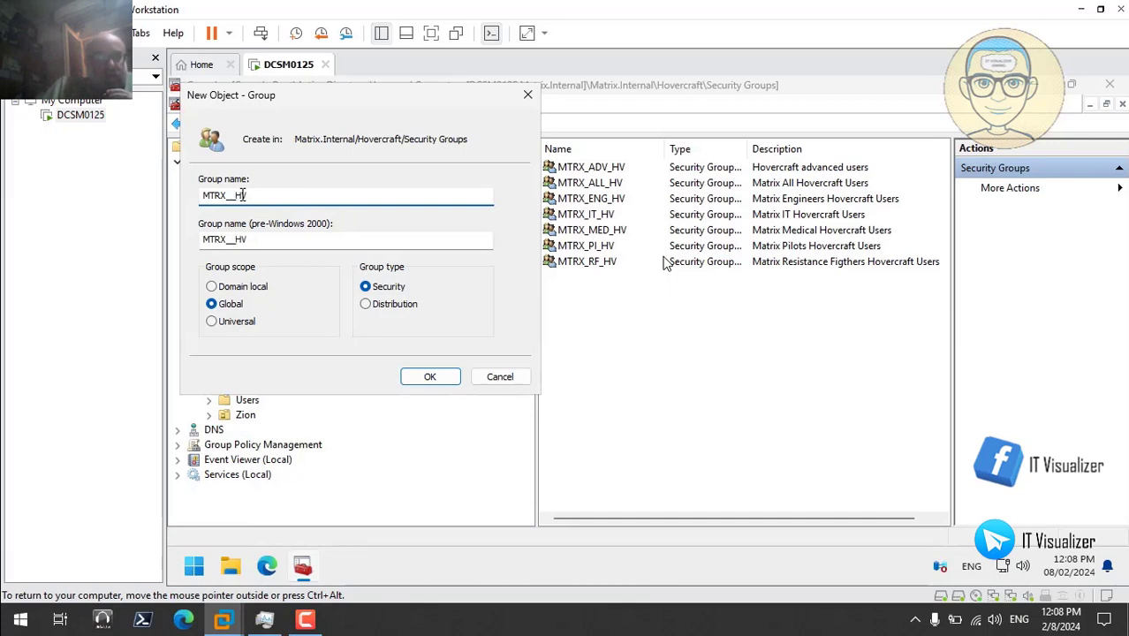
type("LIM")
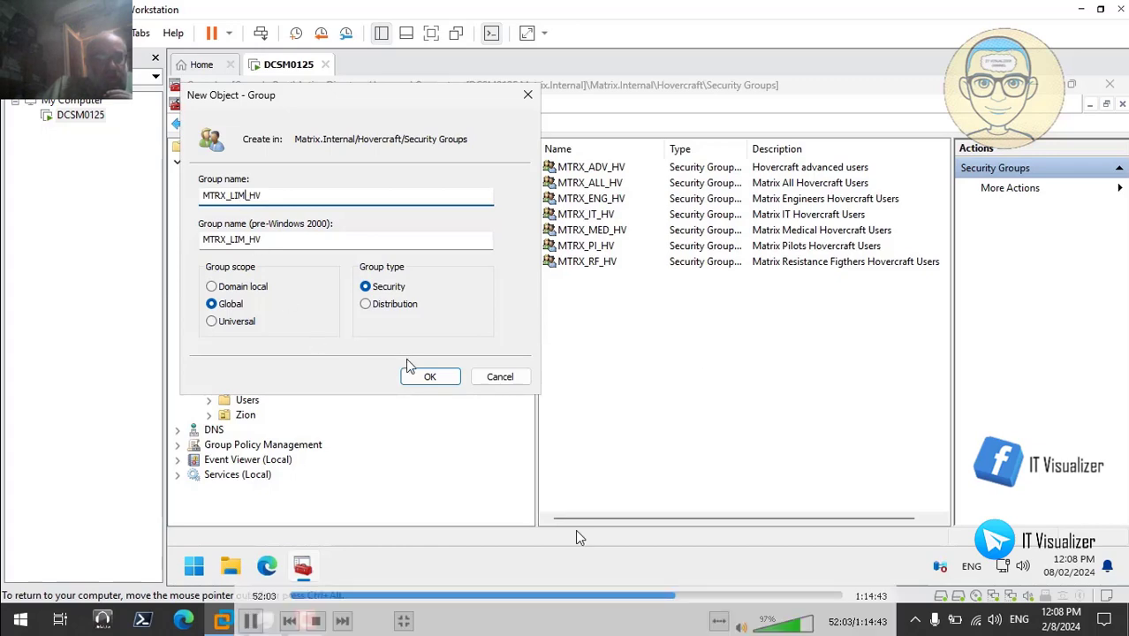
left_click(429, 377)
left_click(254, 620)
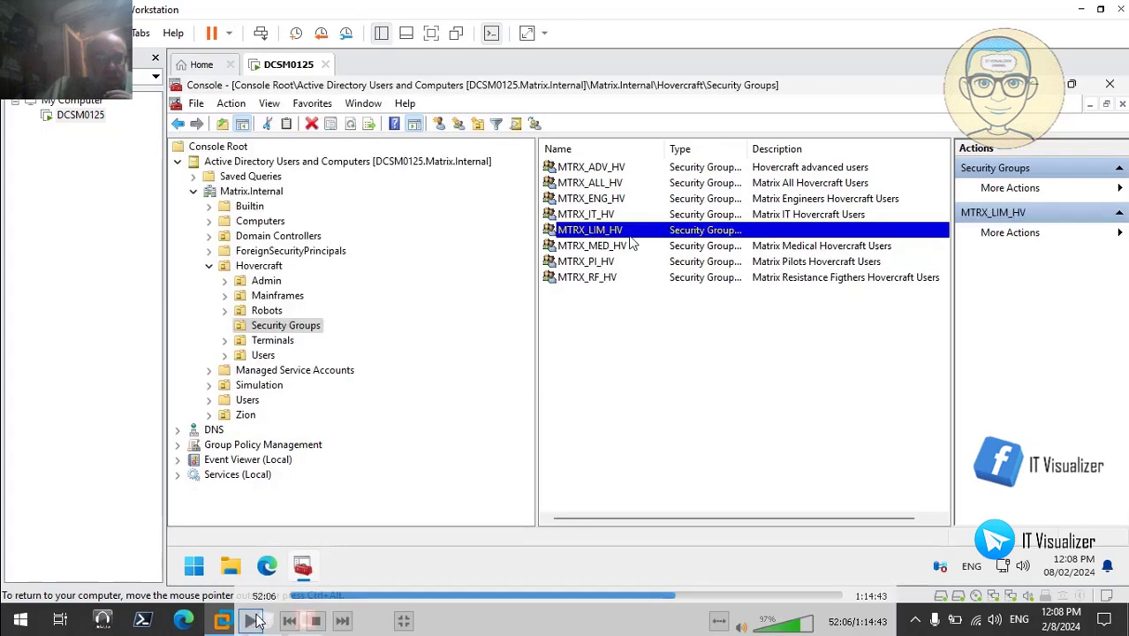
double_click(385, 317)
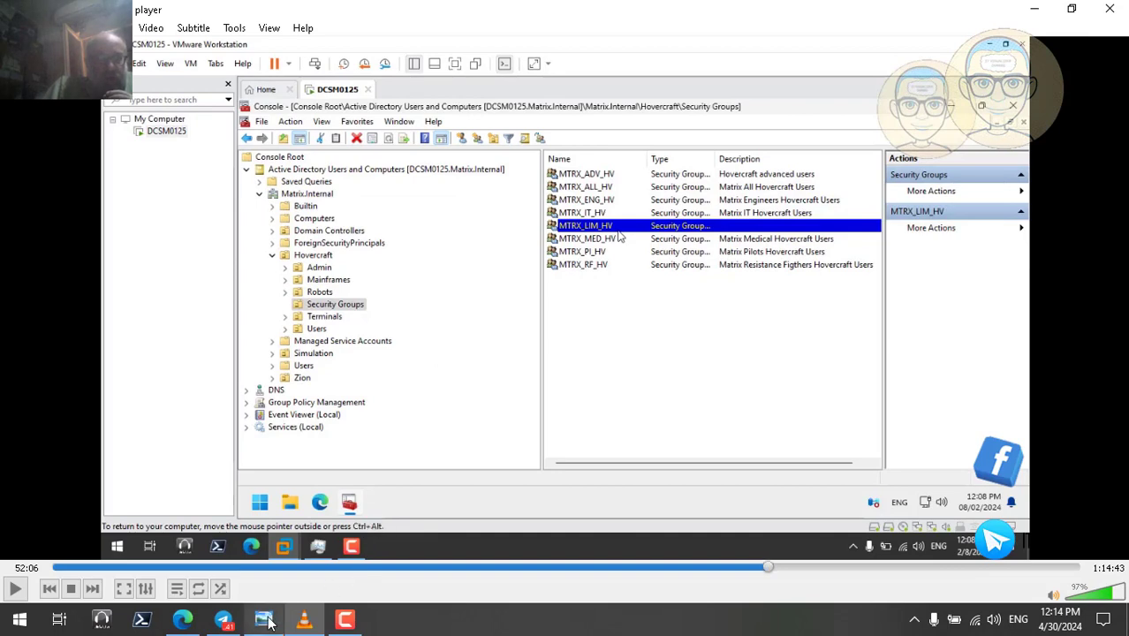
left_click(264, 618)
left_click_drag(972, 524, 634, 401)
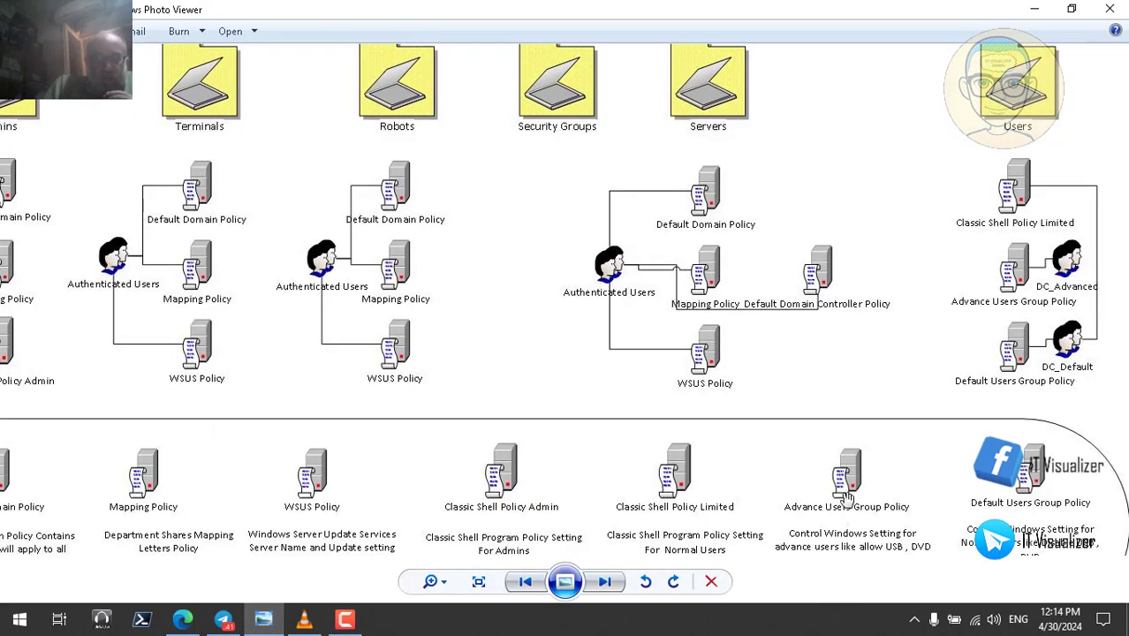
left_click_drag(847, 504, 844, 427)
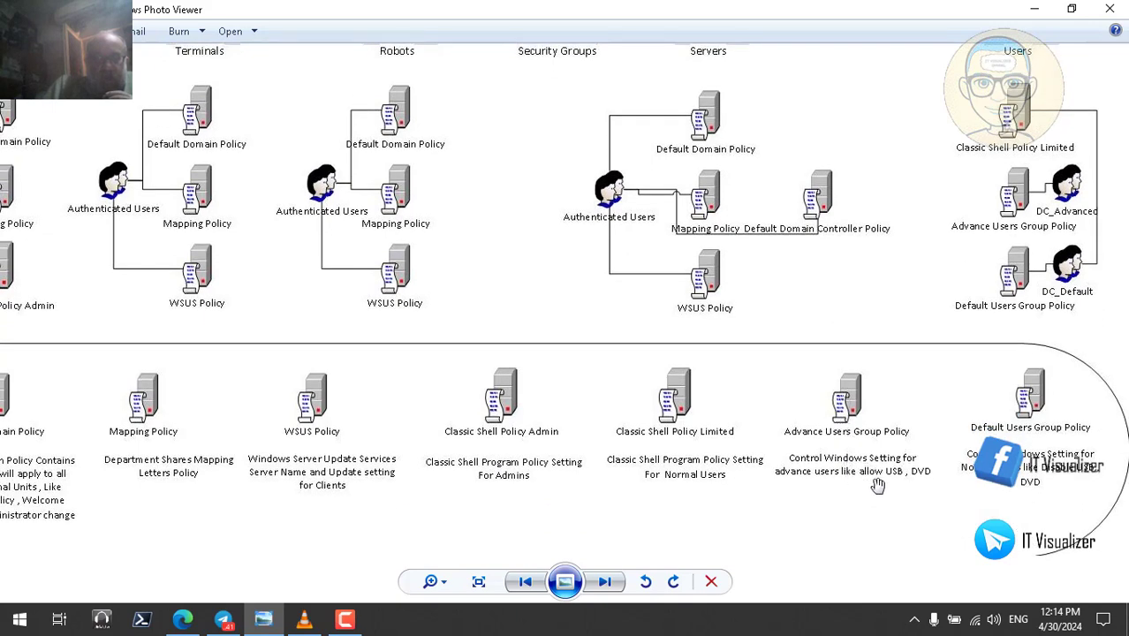
left_click_drag(1059, 437, 1004, 585)
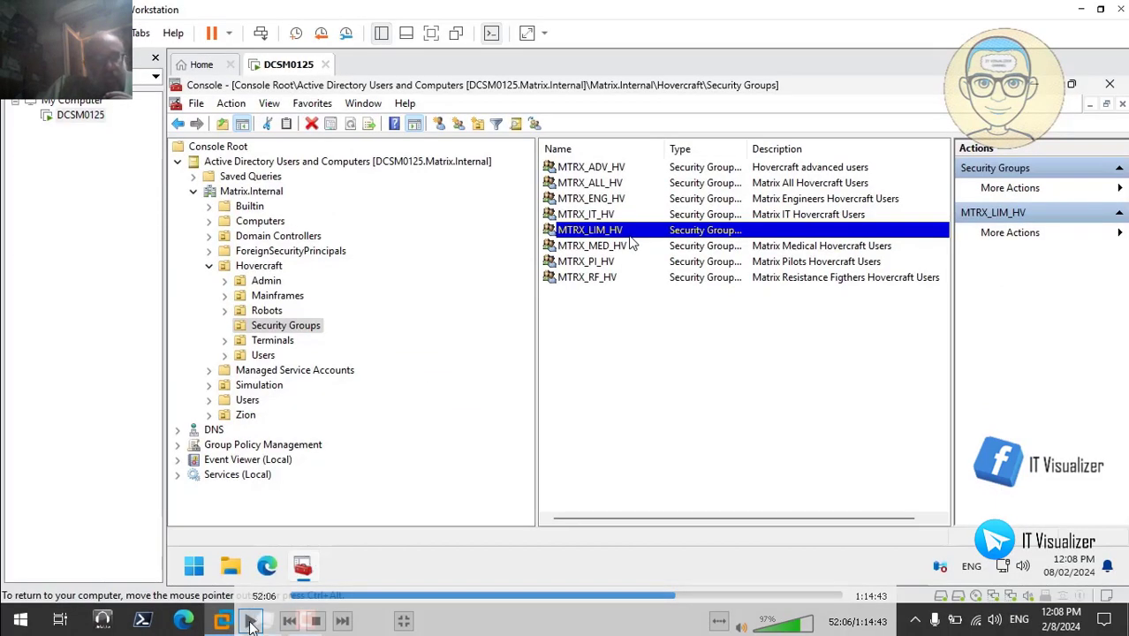
- Enter 'Hovercraft Limited Users' as MTRX_LIM_HV's description and apply it
double_click(623, 231)
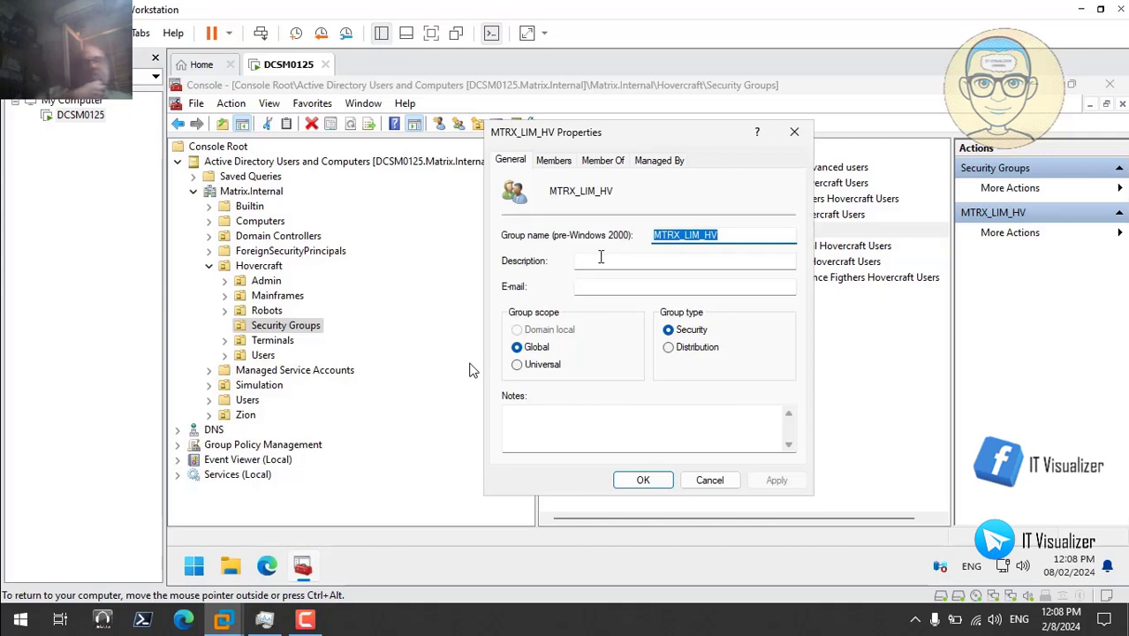
left_click(603, 258)
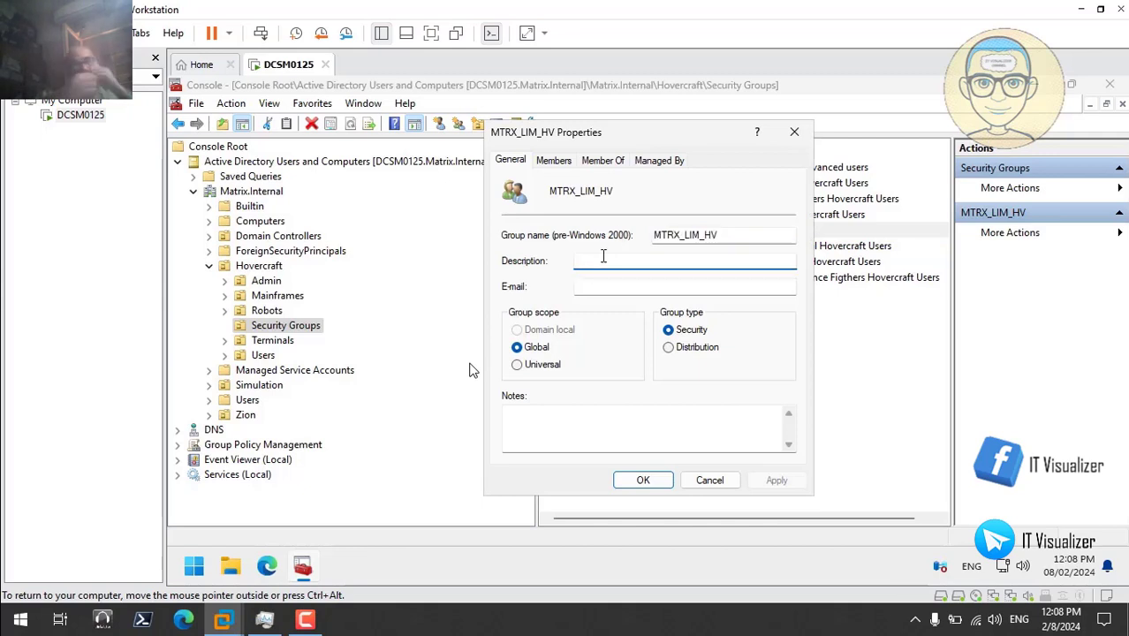
type("Hov")
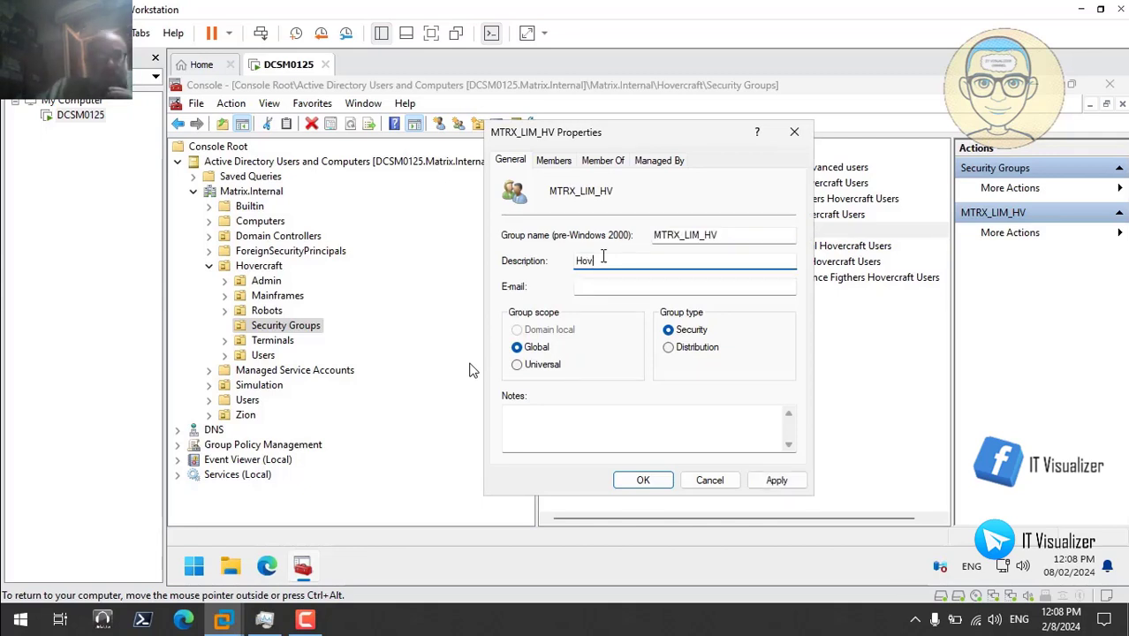
type("ercraft")
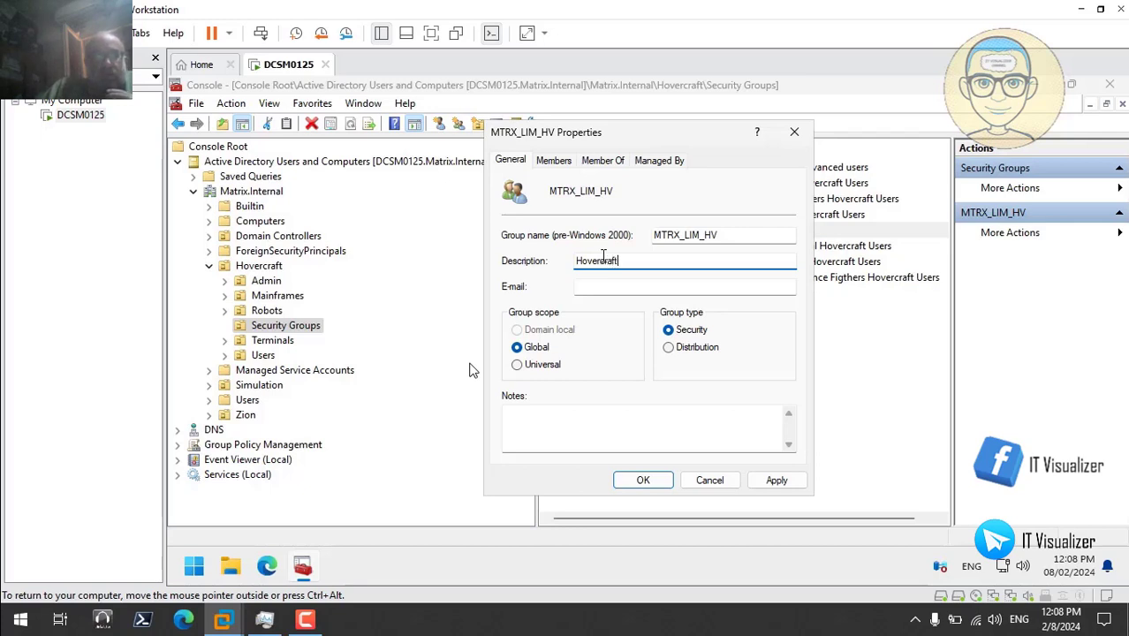
type(" Lim")
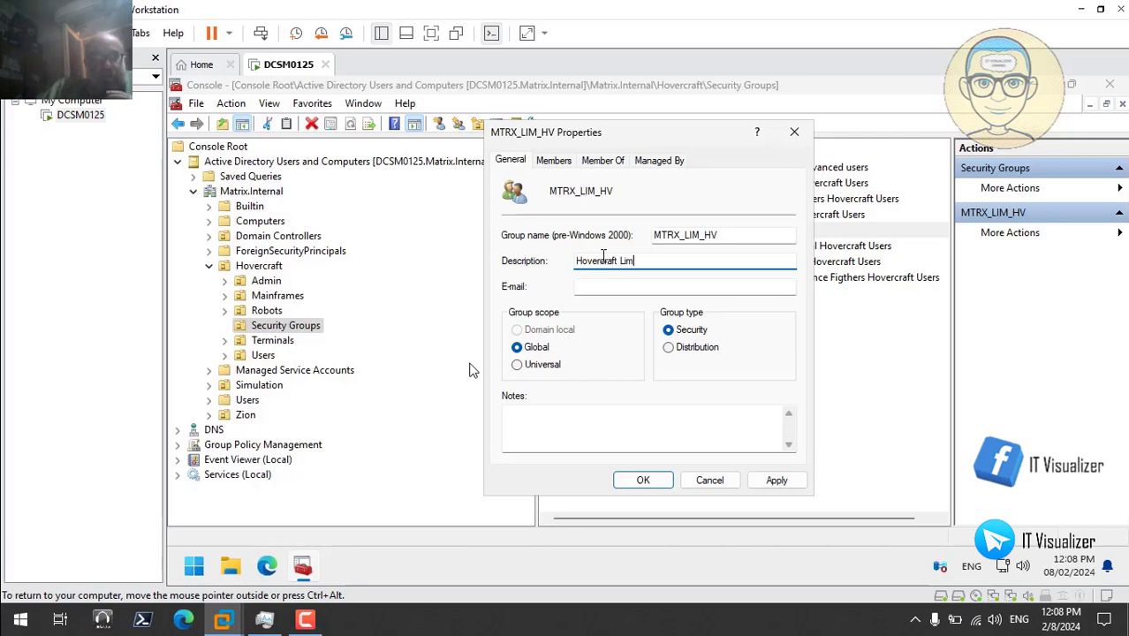
type("ited Users")
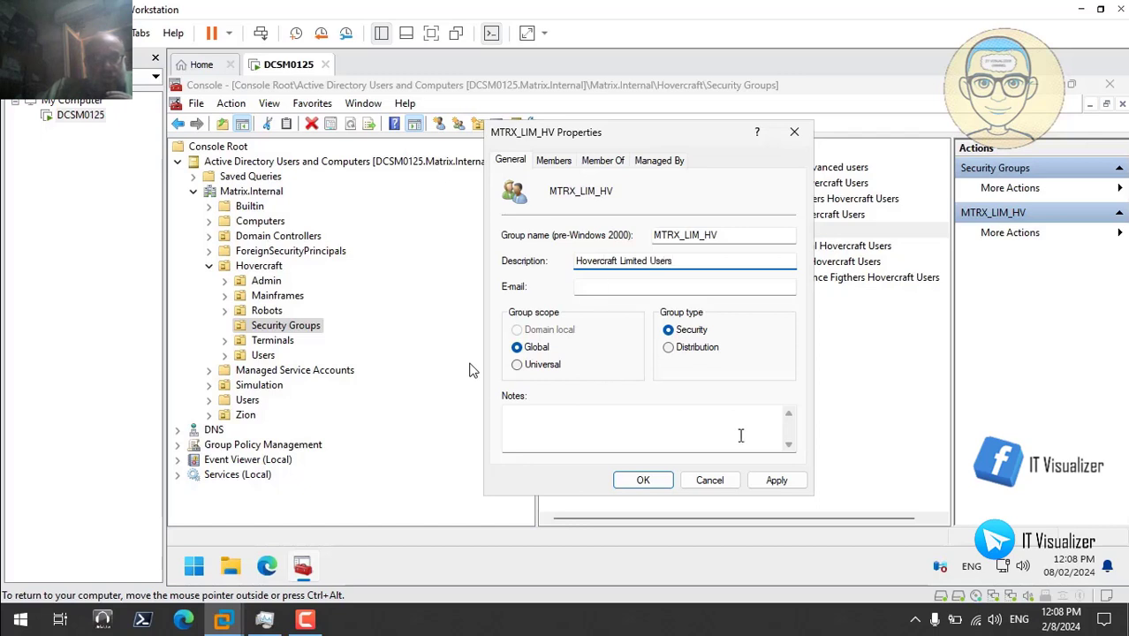
left_click(778, 481)
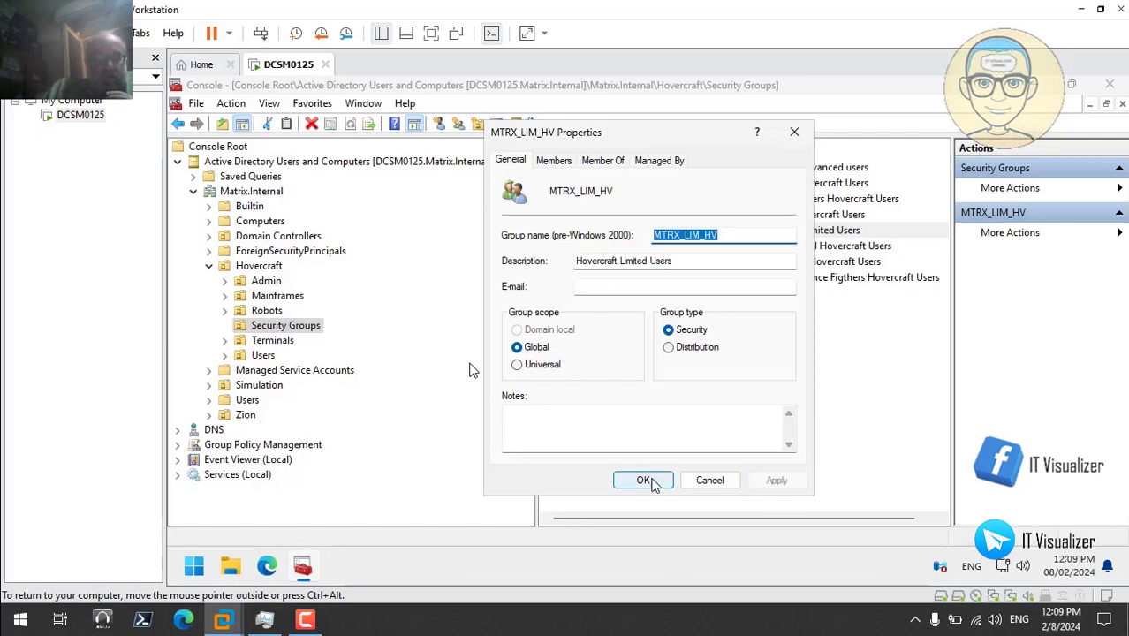
left_click(651, 481)
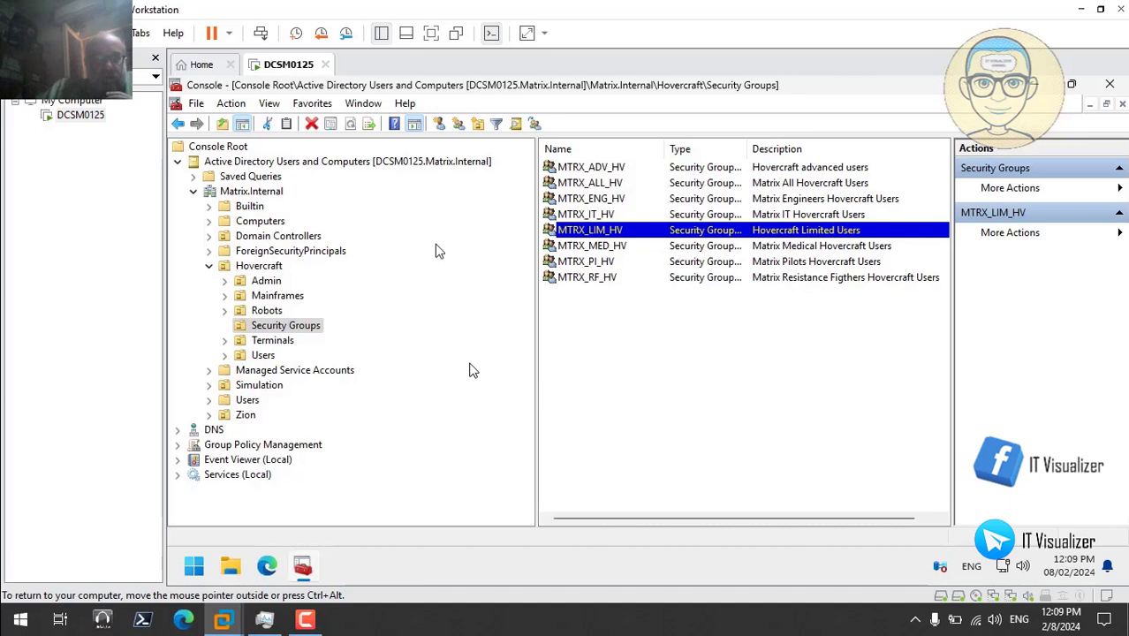
- Open Simulation's Security Groups and copy the name MTRX_ALL_SM from its properties
left_click(212, 273)
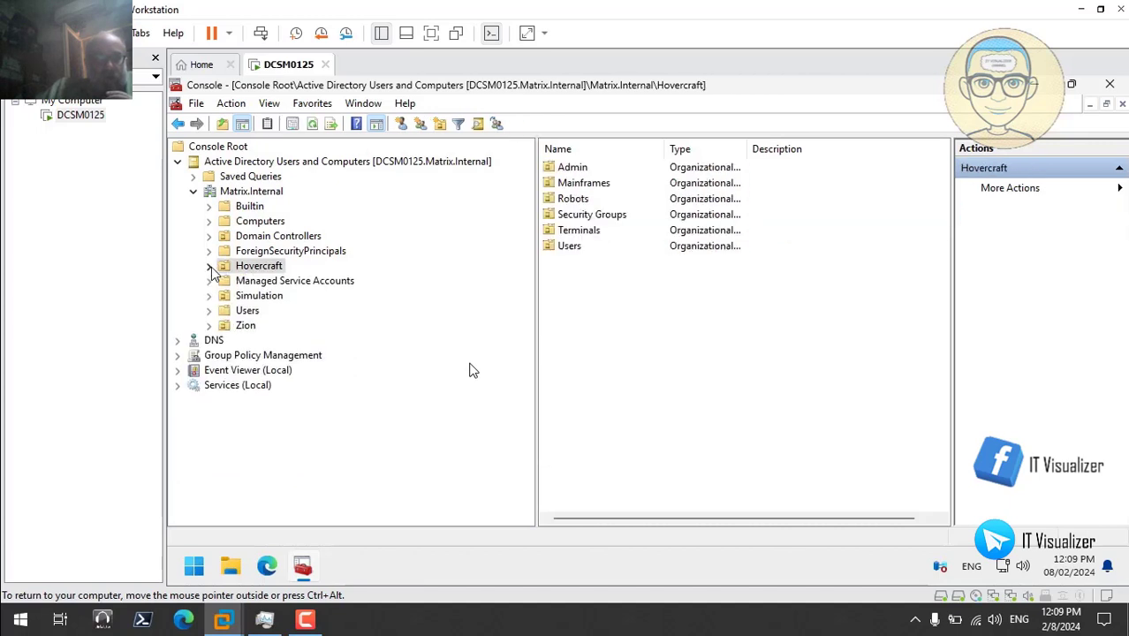
left_click(209, 296)
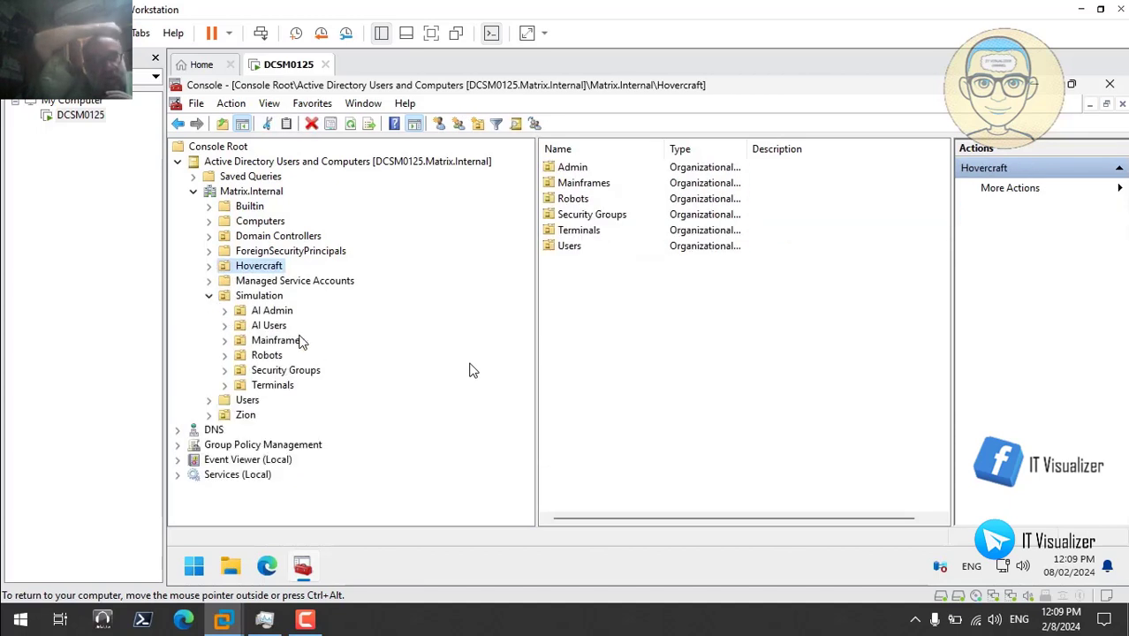
left_click(281, 371)
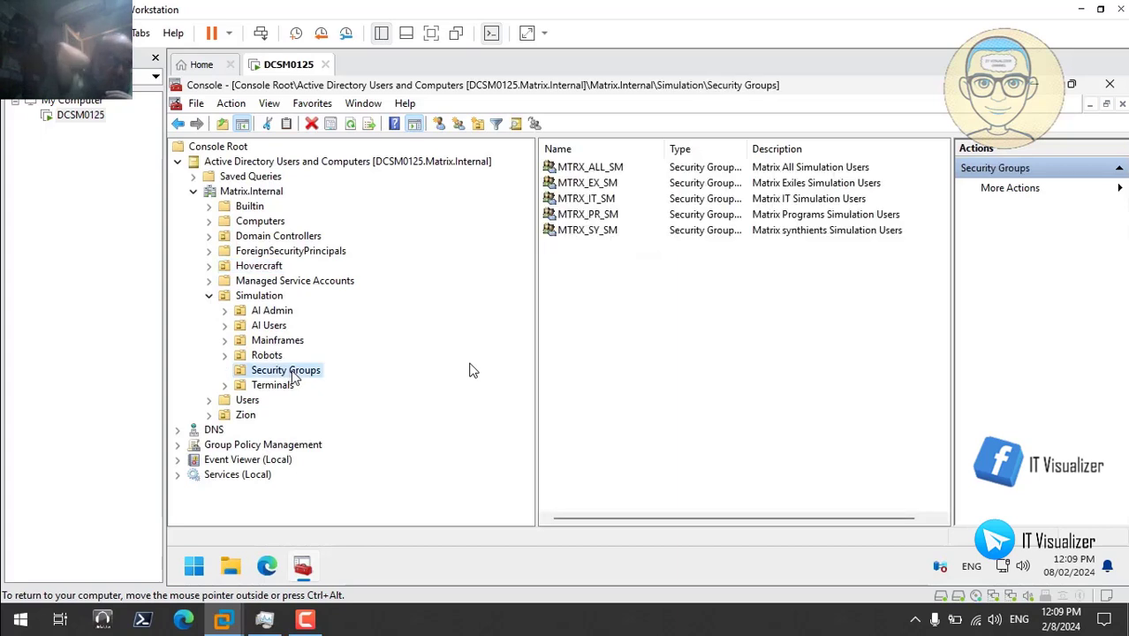
double_click(594, 168)
right_click(704, 235)
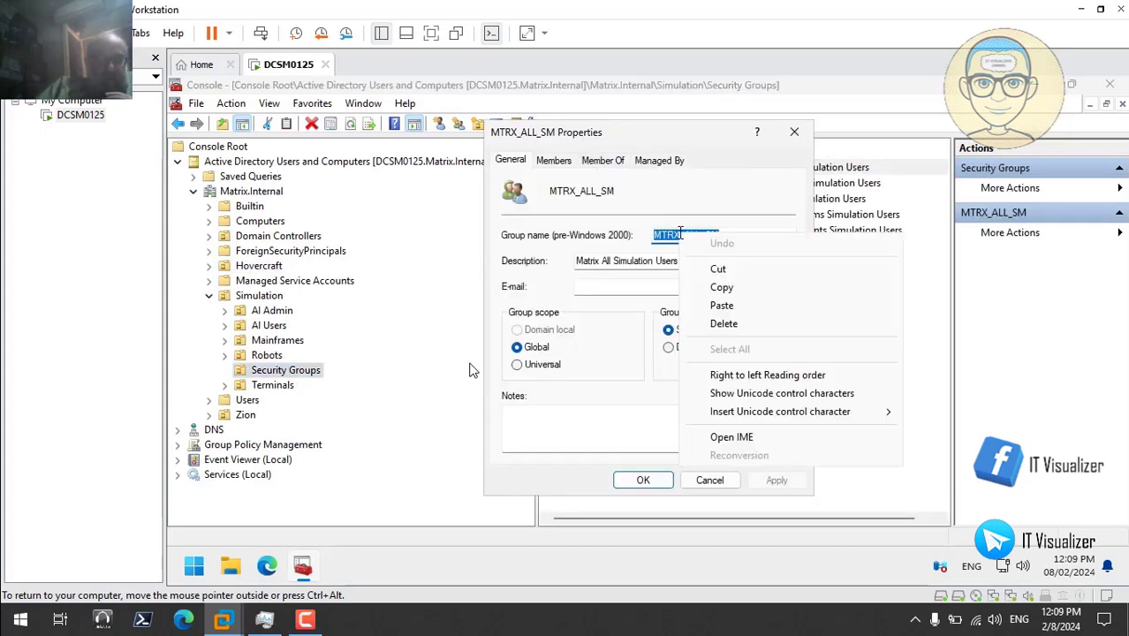
left_click(734, 289)
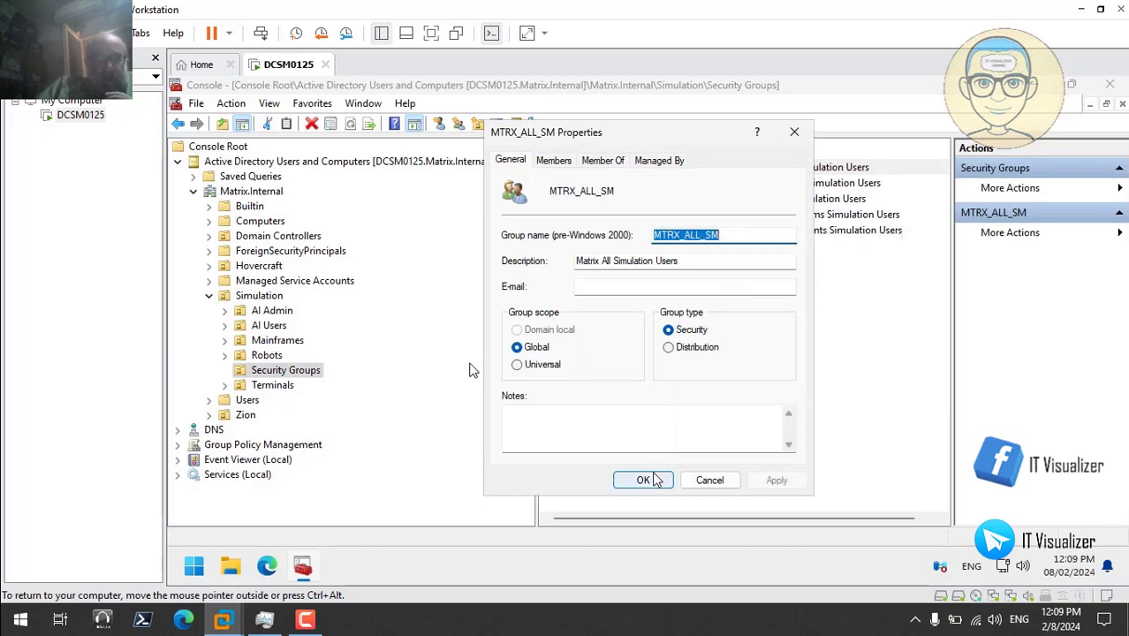
left_click(643, 479)
- Create a new group named MTRX_ADV_SM from the pasted MTRX_ALL_SM name
right_click(592, 288)
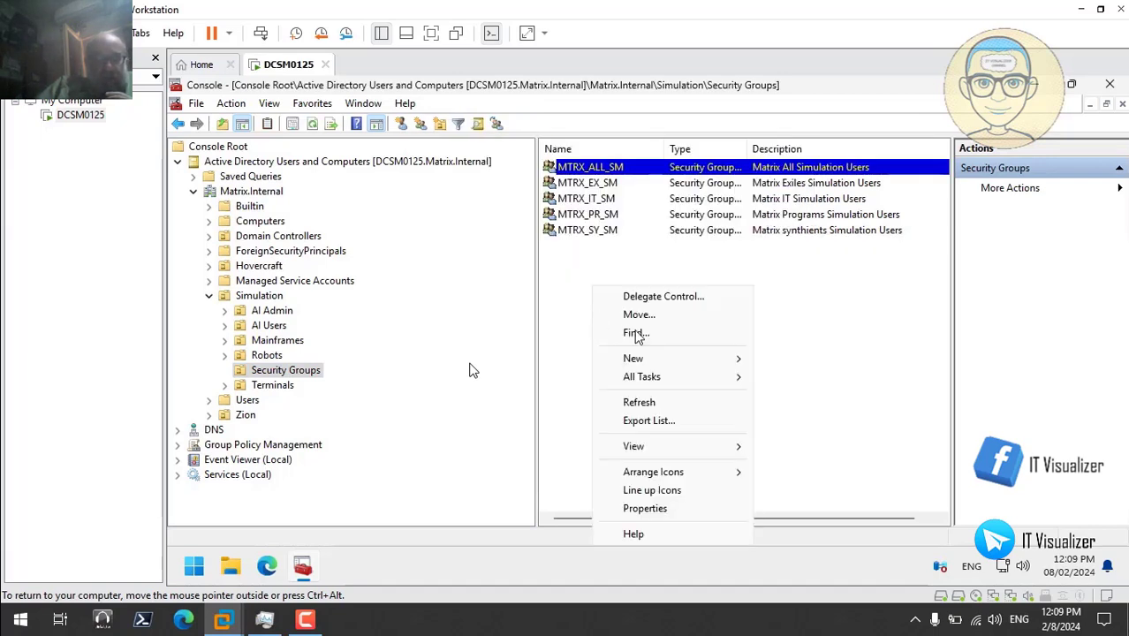
mouse_move(650, 360)
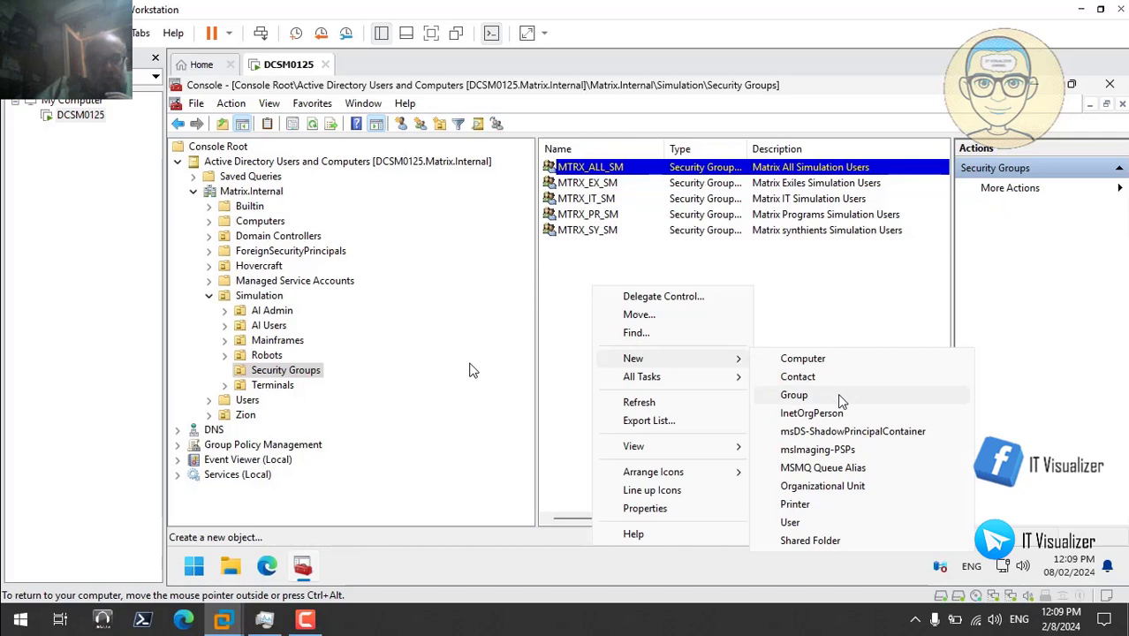
left_click(835, 396)
key("ctrl+v")
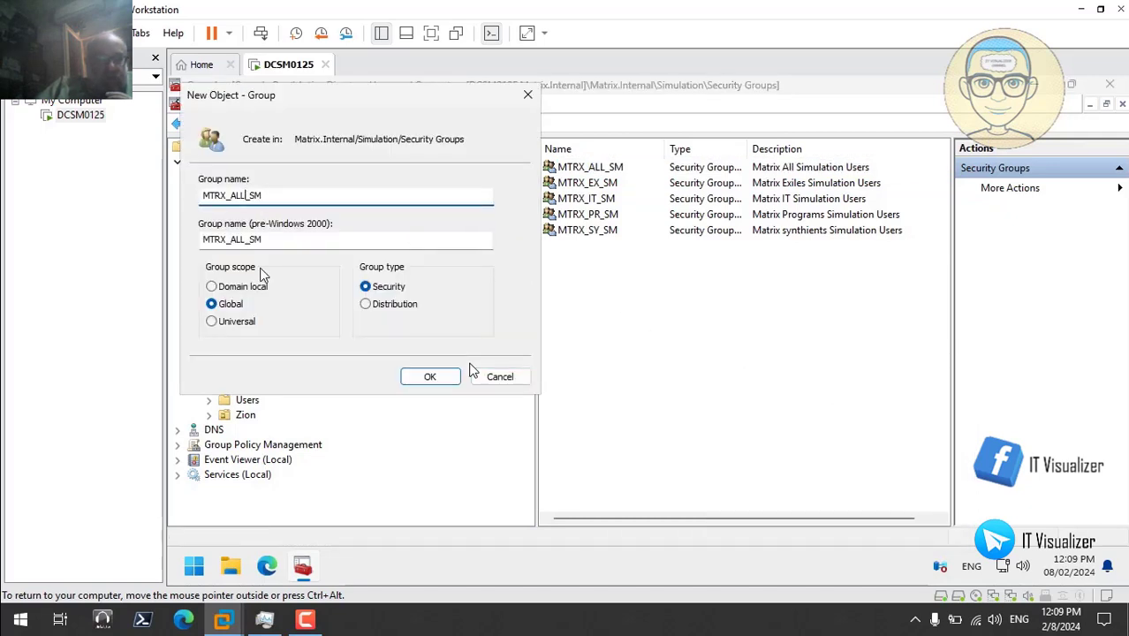
key("BackSpace")
key("BackSpace")
key("BackSpace")
type("ADV")
left_click(429, 376)
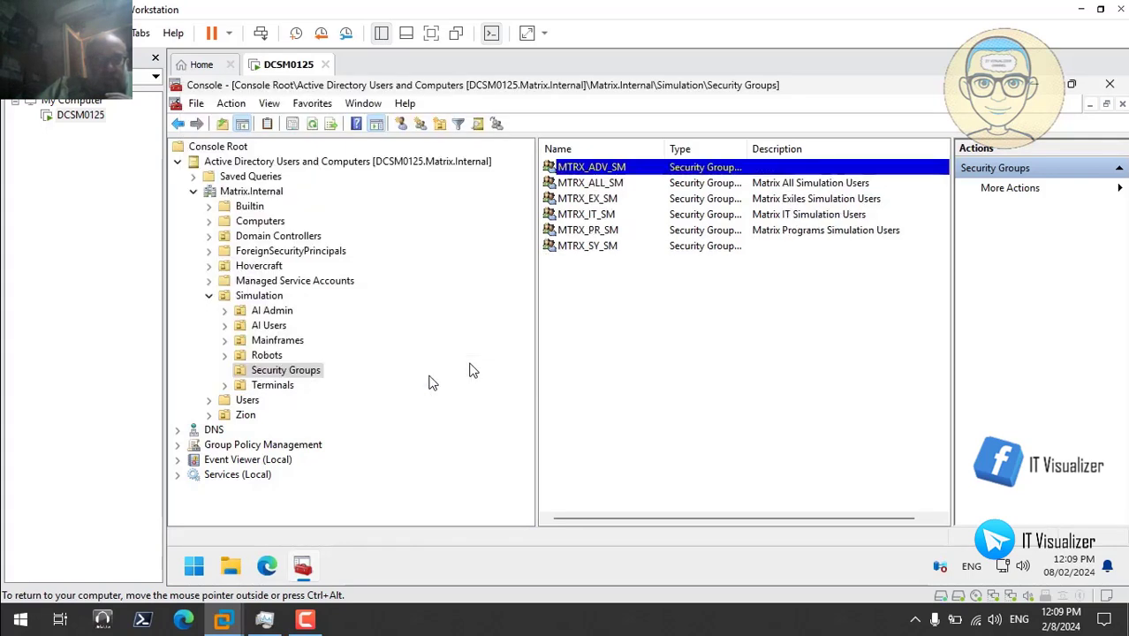
- Enter 'Simulation Advanced users' as MTRX_ADV_SM's description and apply it
double_click(608, 168)
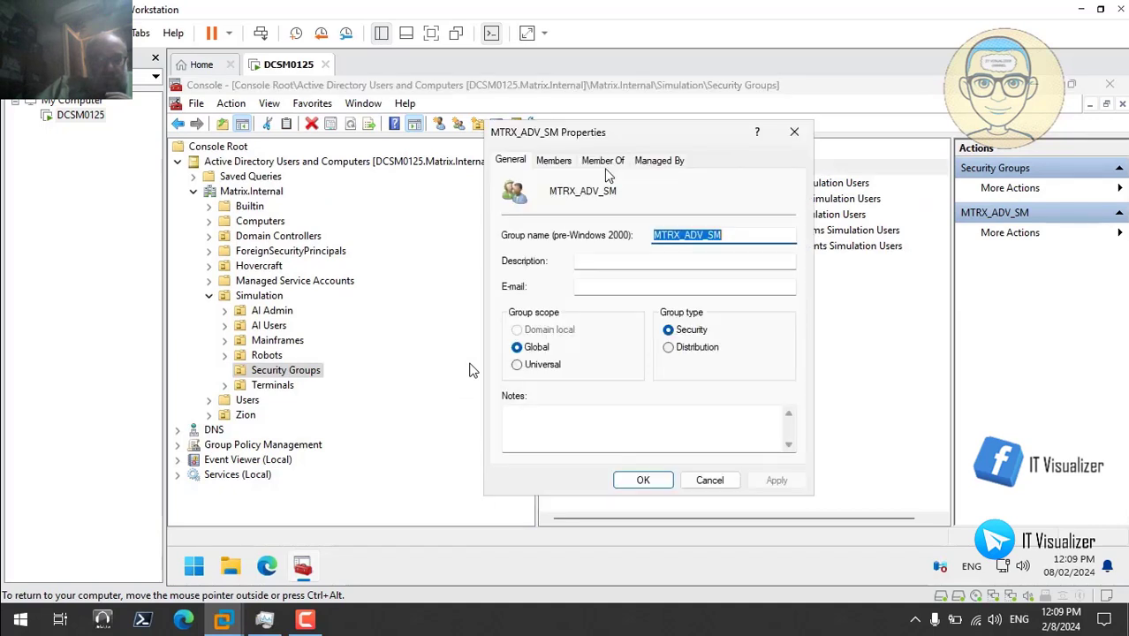
left_click(592, 256)
type("Simulation")
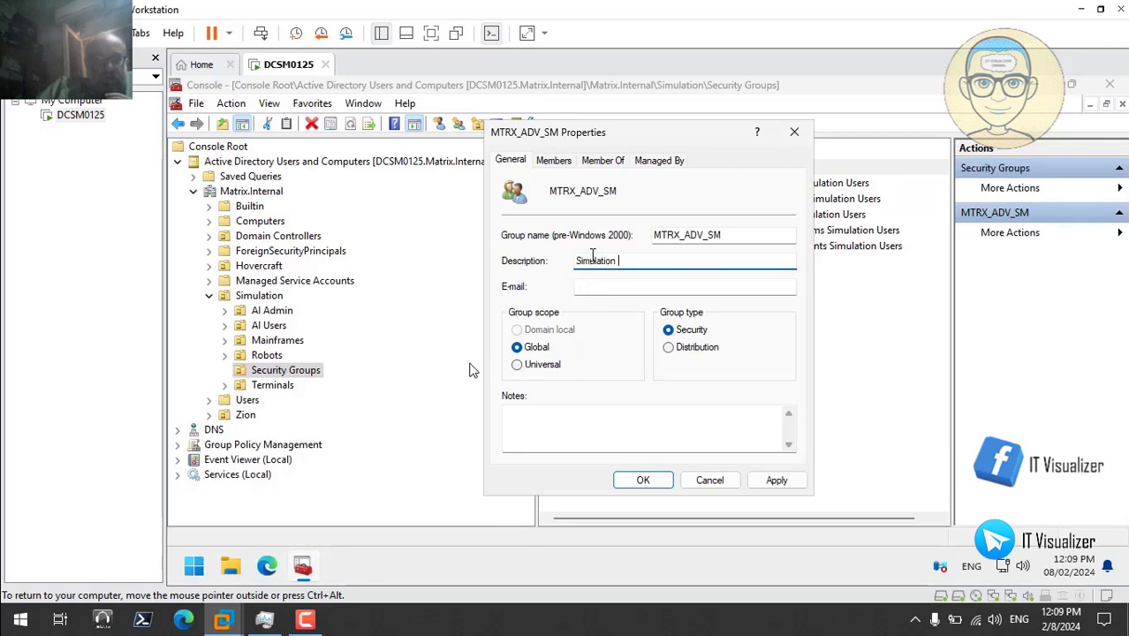
type(" Advanced ")
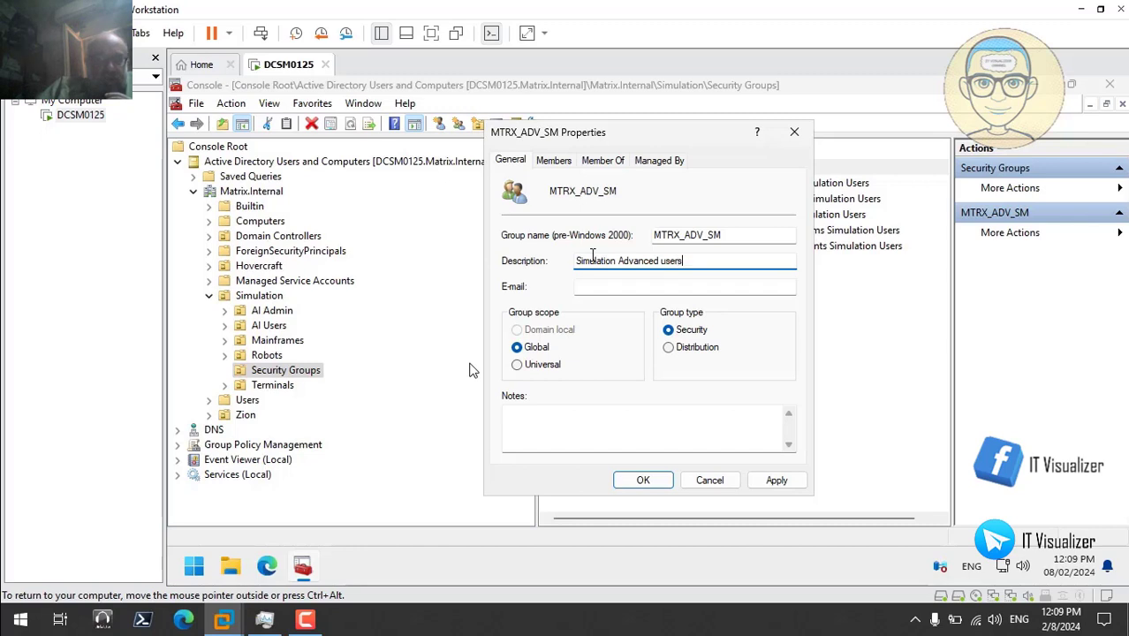
type("users")
left_click(781, 483)
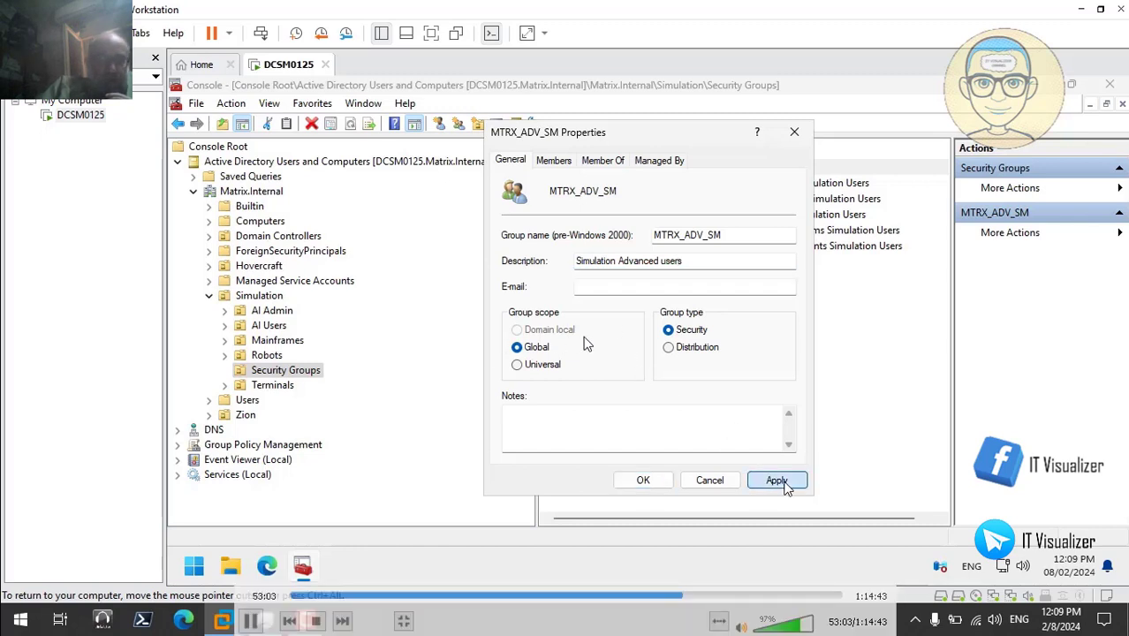
left_click(644, 482)
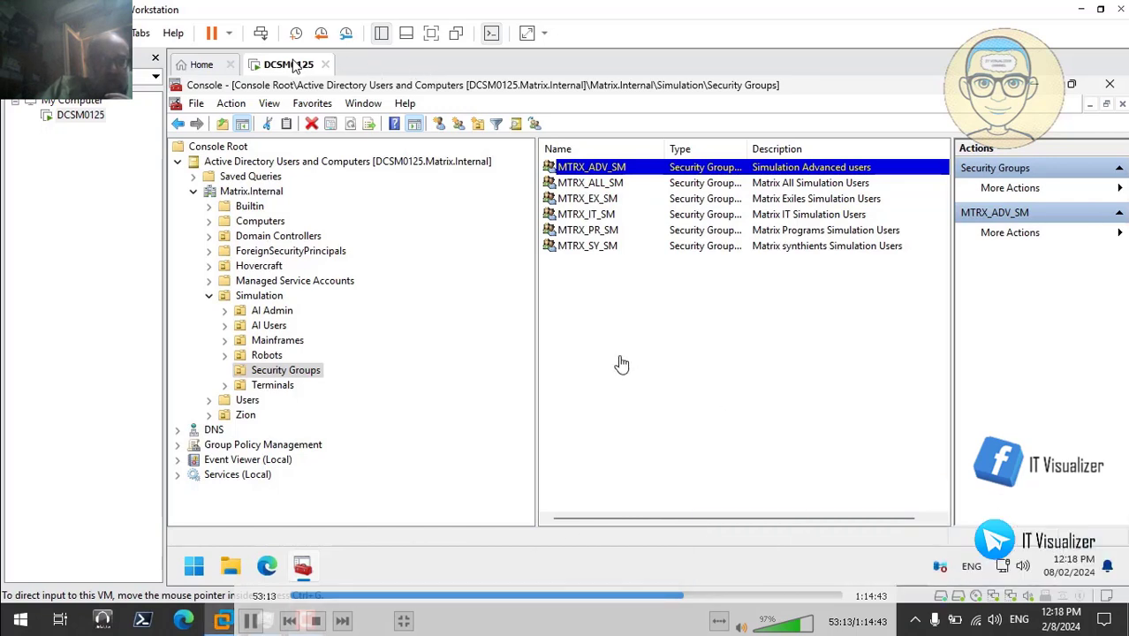
- Create a new group named MTRX_LIM_SM in Simulation's Security Groups
right_click(622, 362)
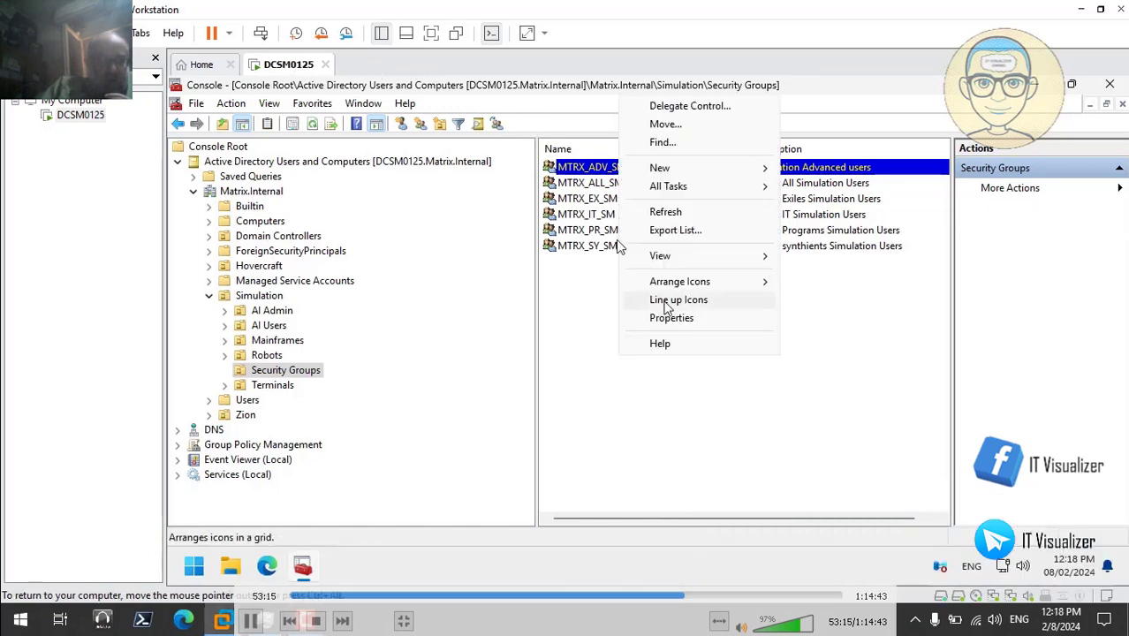
mouse_move(714, 174)
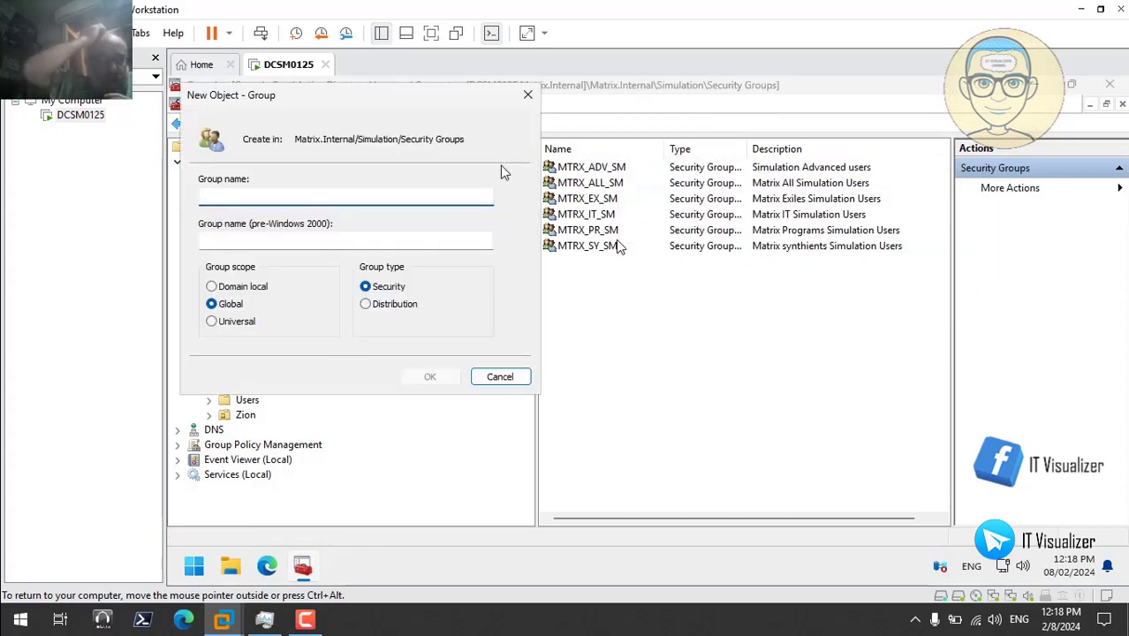
type("MTRX_ALL_SM")
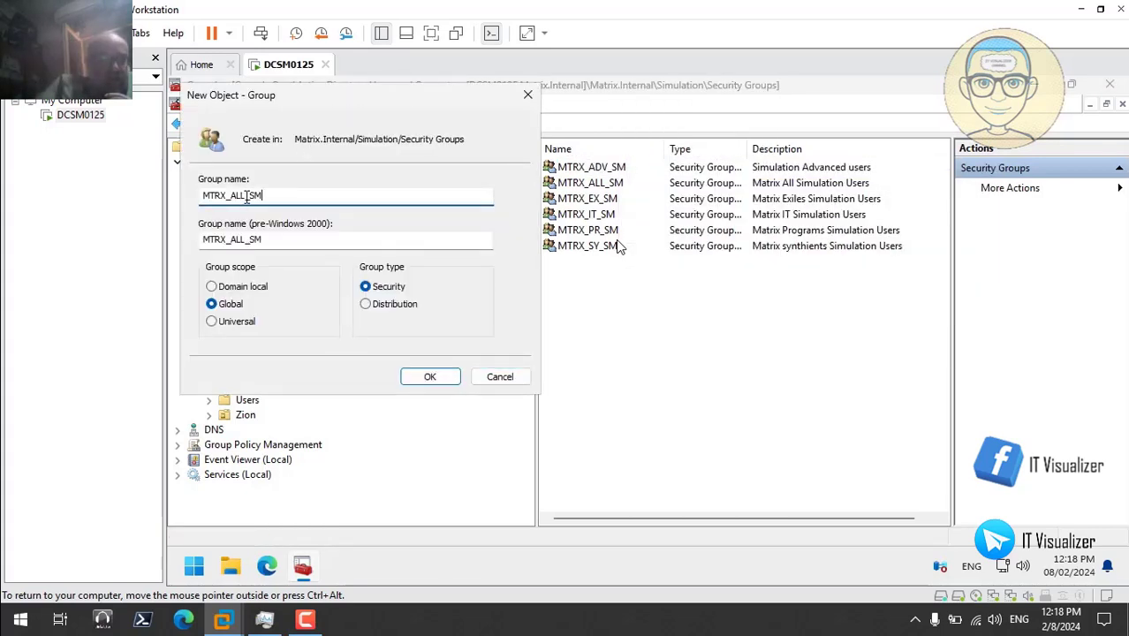
key("Left")
key("Left")
key("Left")
key("BackSpace")
key("BackSpace")
key("BackSpace")
type("LIM")
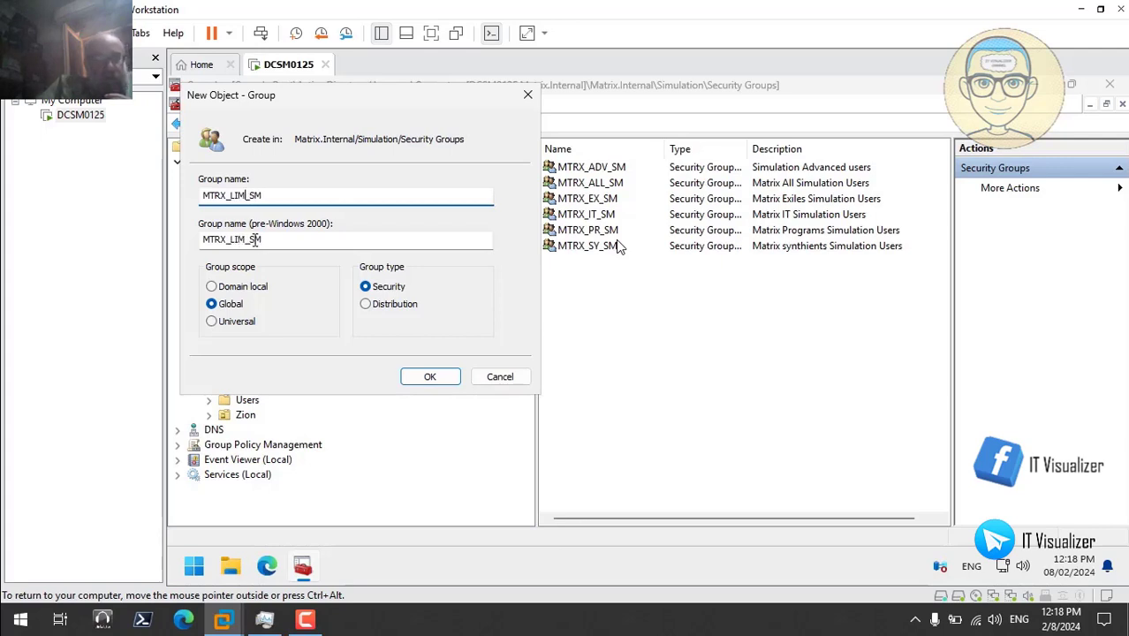
left_click(429, 376)
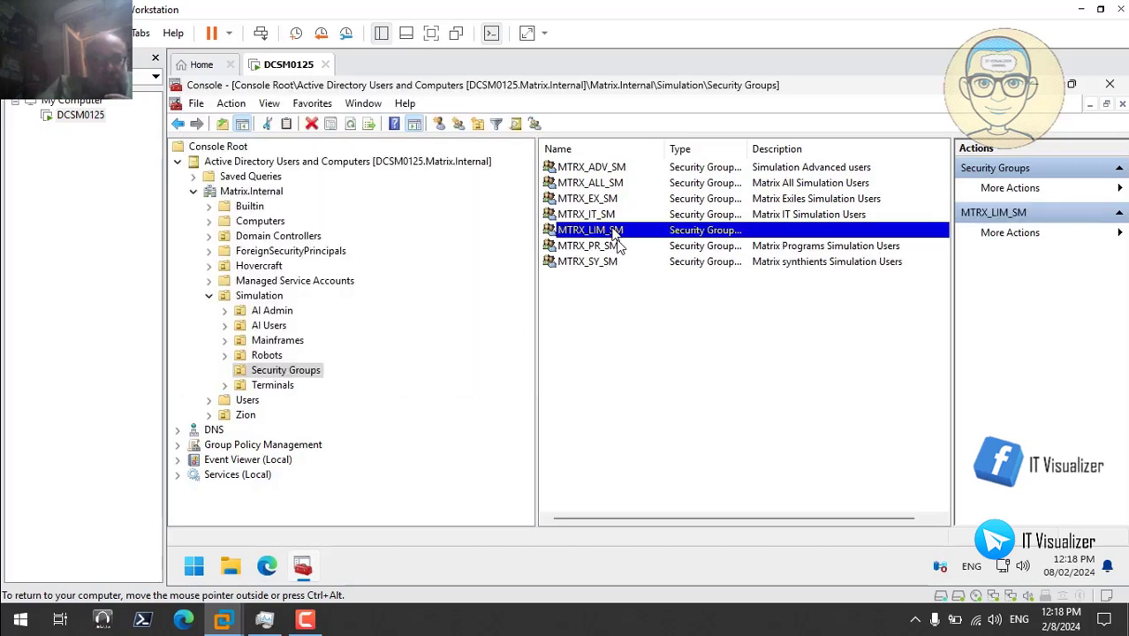
- Give MTRX_LIM_SM the description 'Simulation Limited Users' and apply it
double_click(617, 235)
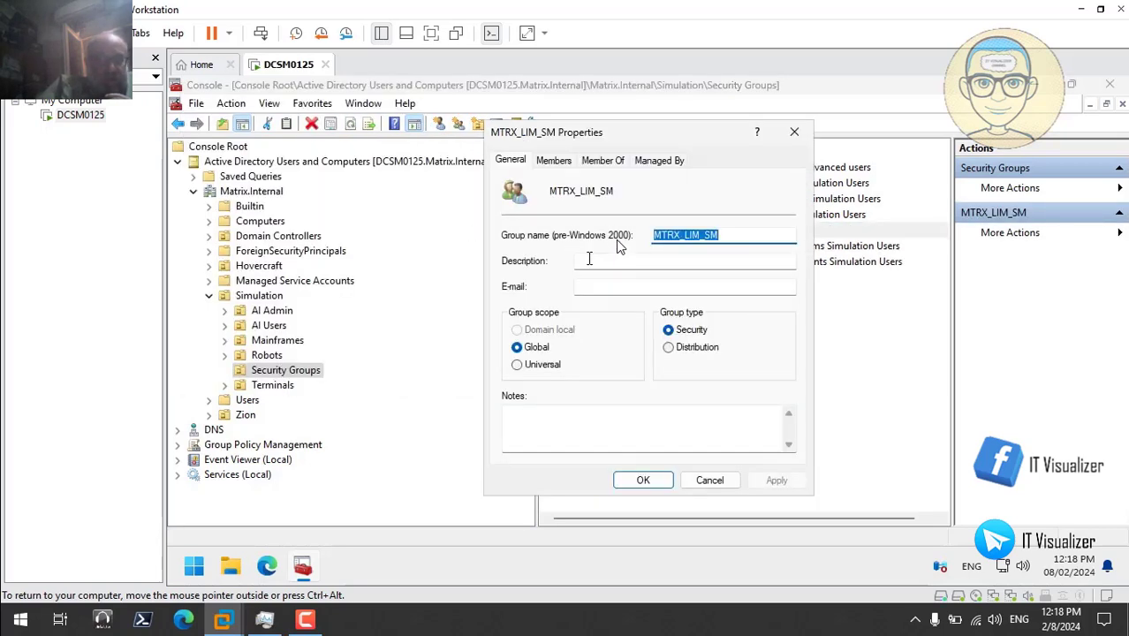
left_click(590, 259)
type("S")
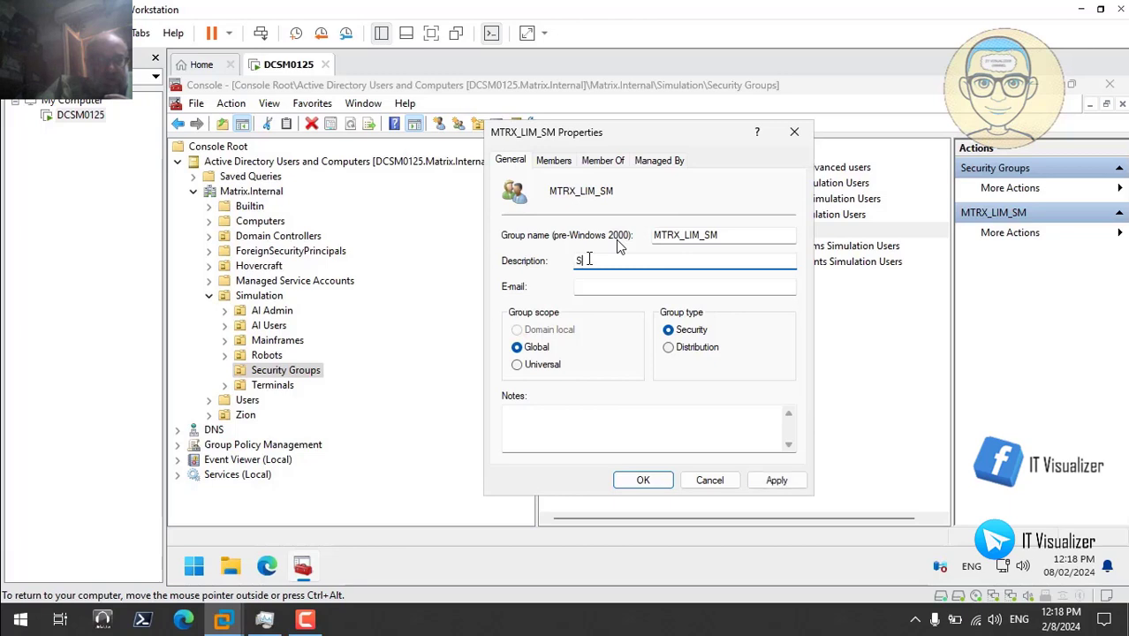
type("imulation Limited")
type("Users")
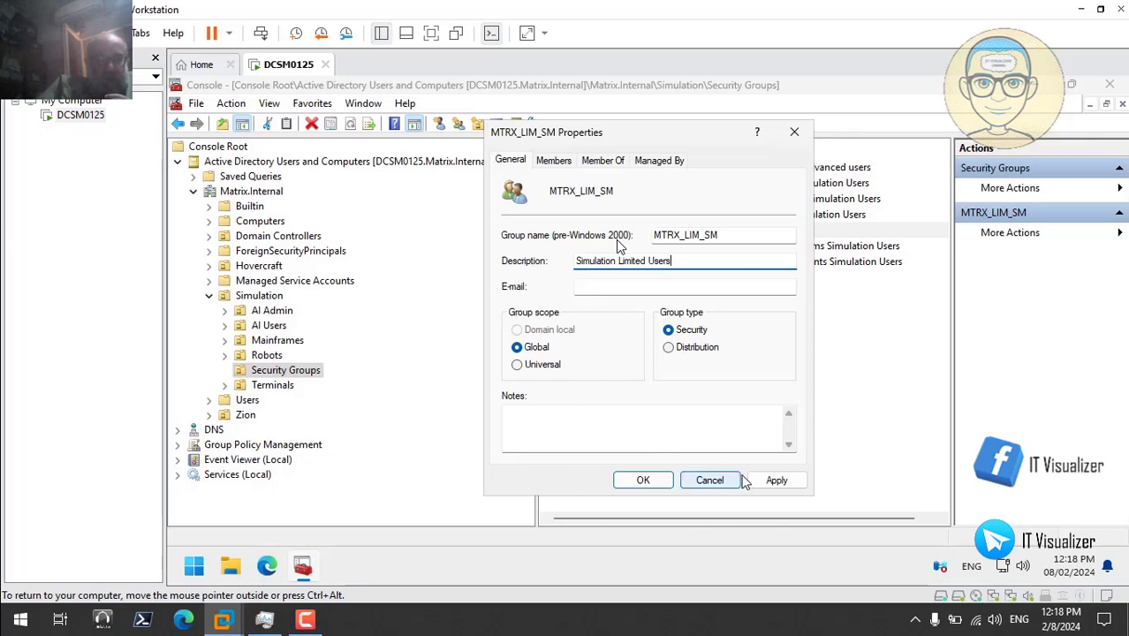
left_click(777, 480)
left_click(645, 482)
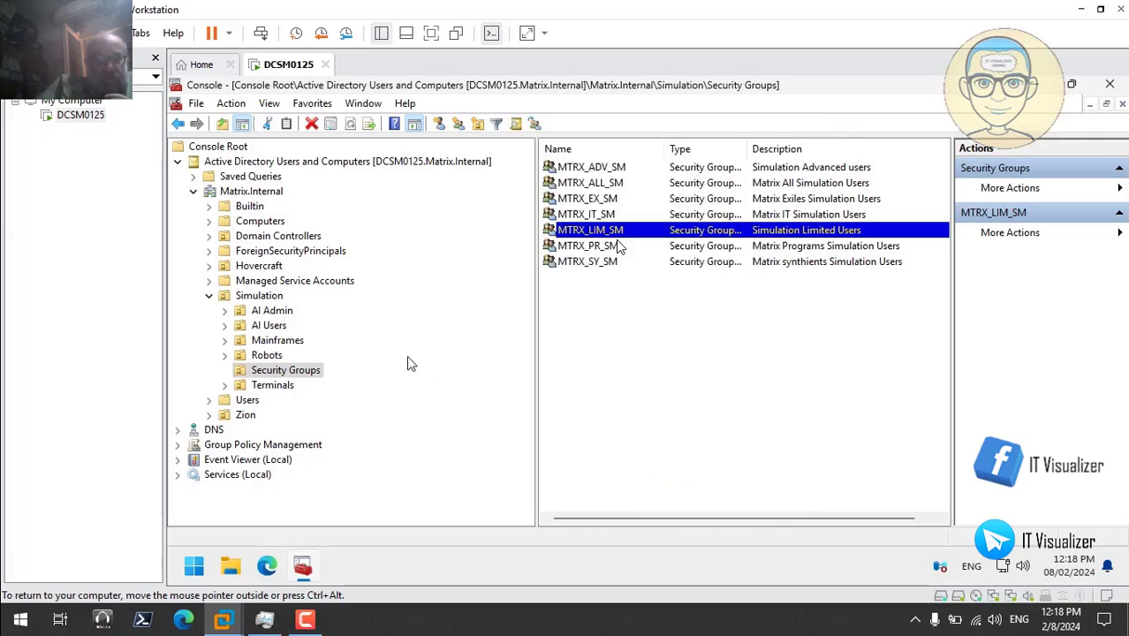
- Open Zion's Security Groups and create a new group named MTRX_ADV_ZI
left_click(209, 296)
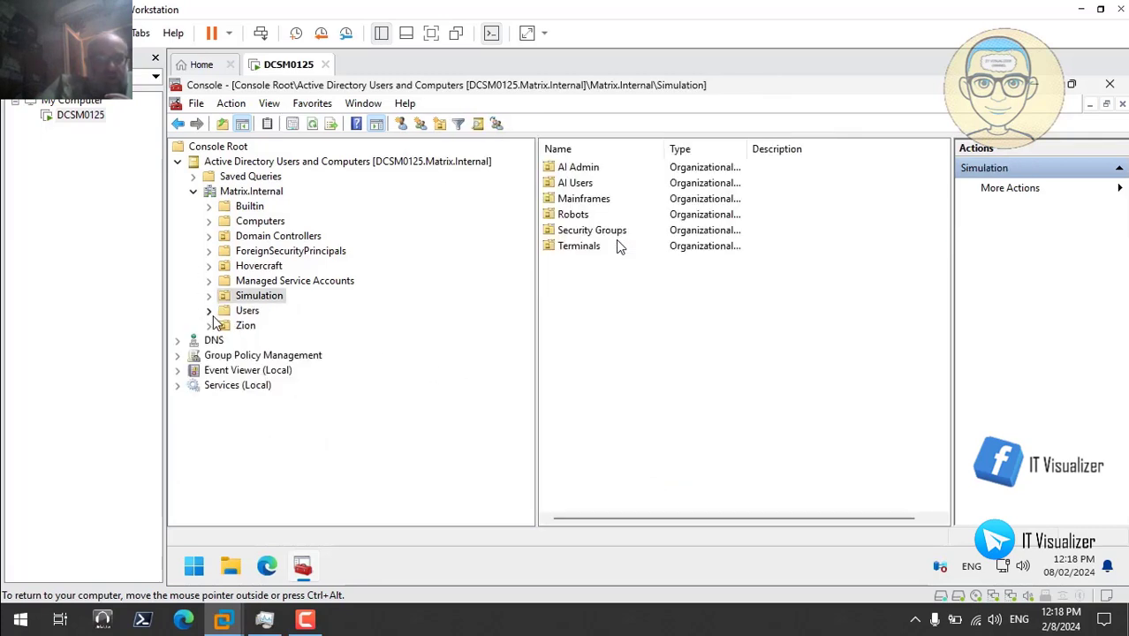
left_click(210, 325)
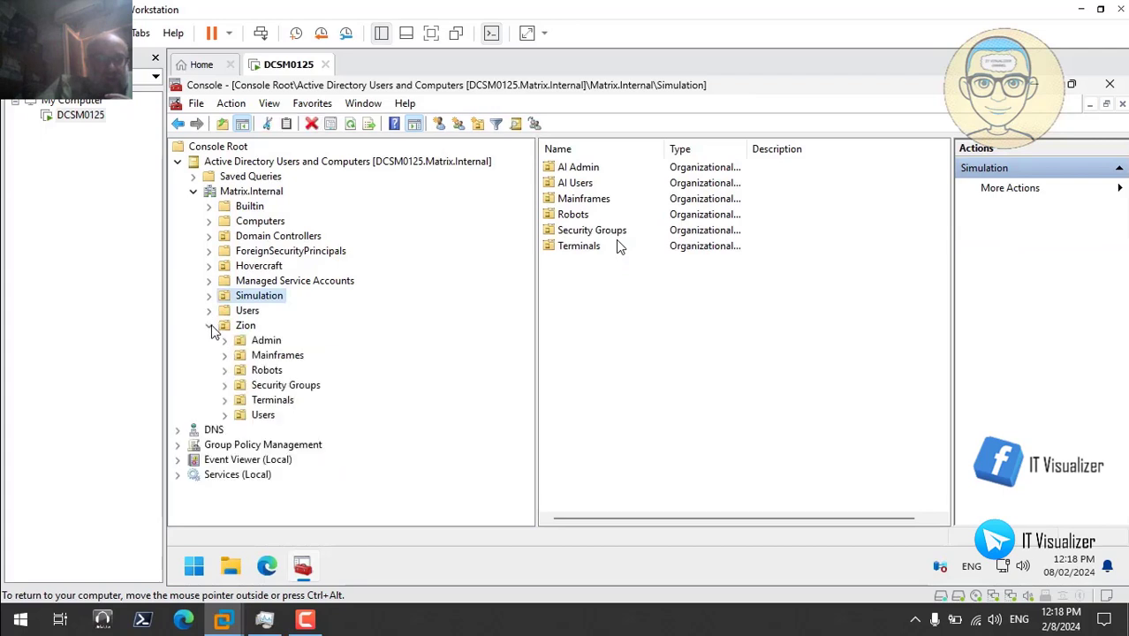
left_click(274, 386)
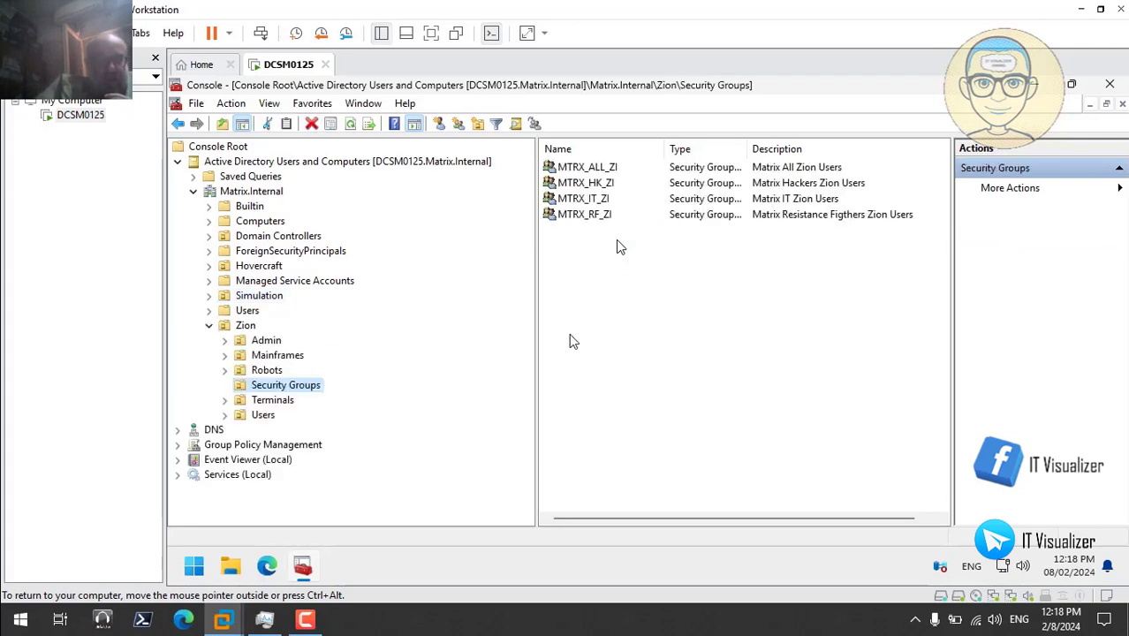
right_click(605, 285)
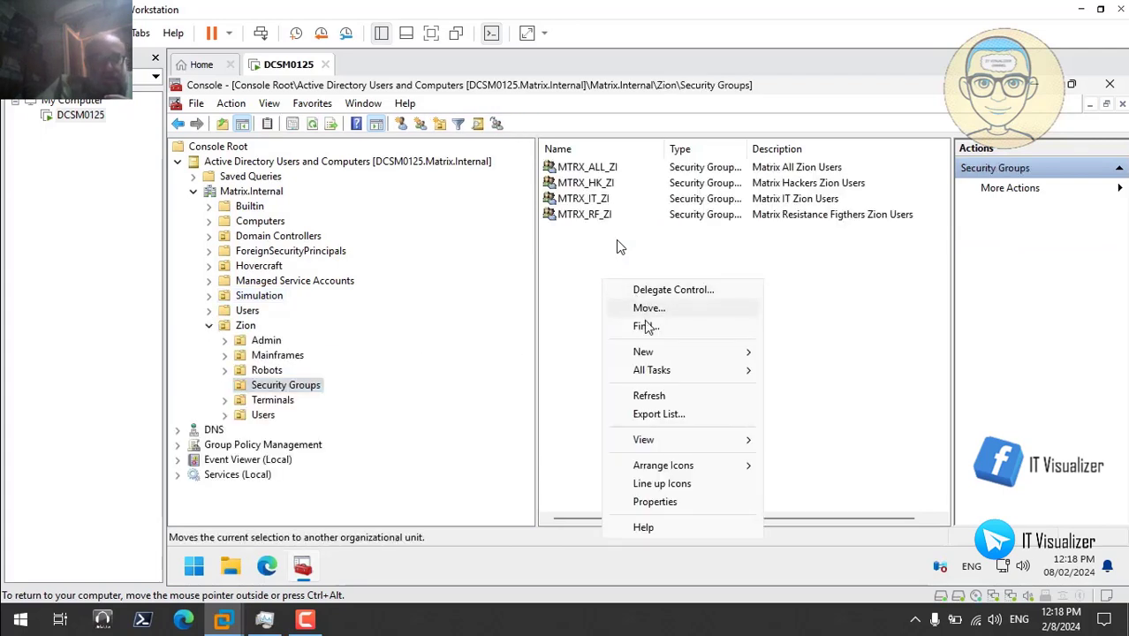
mouse_move(658, 354)
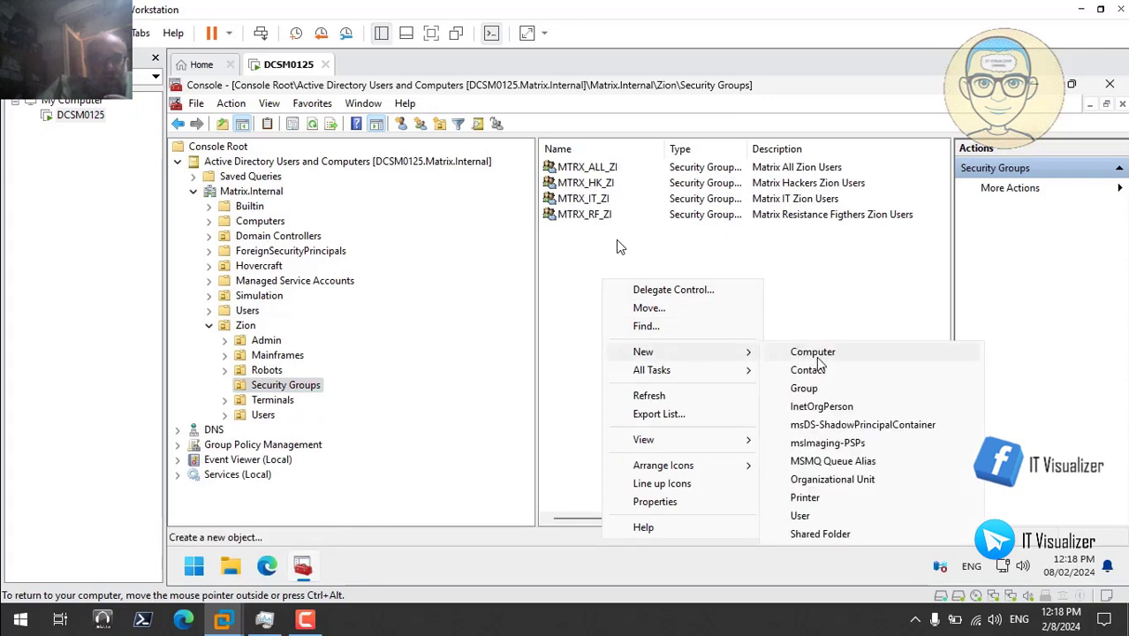
left_click(824, 391)
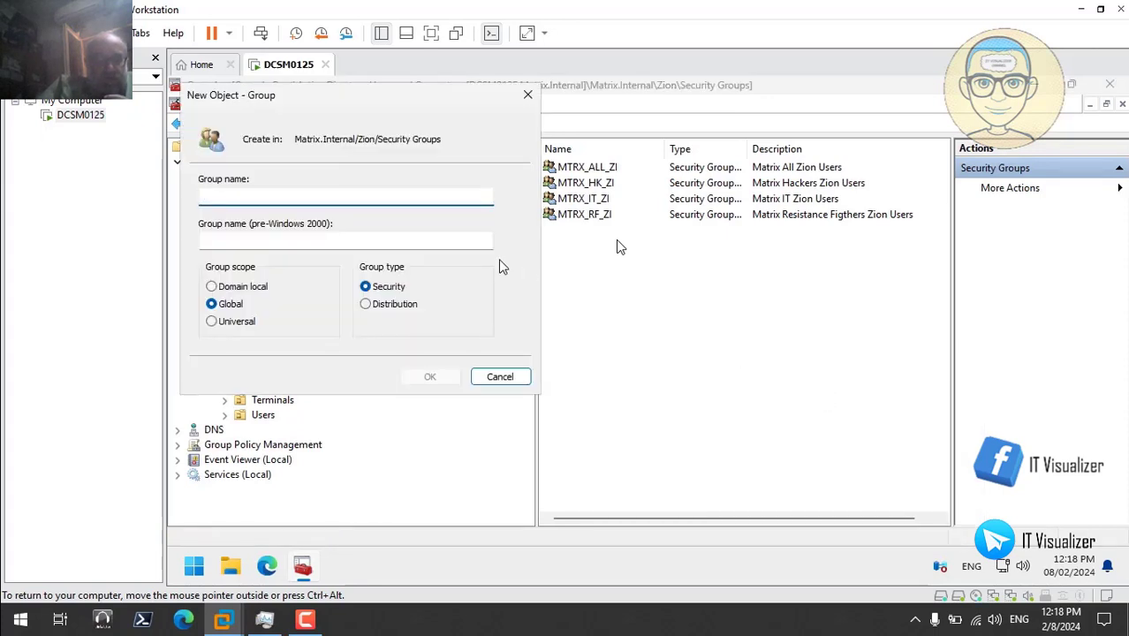
type("MTRX_ALL_SM")
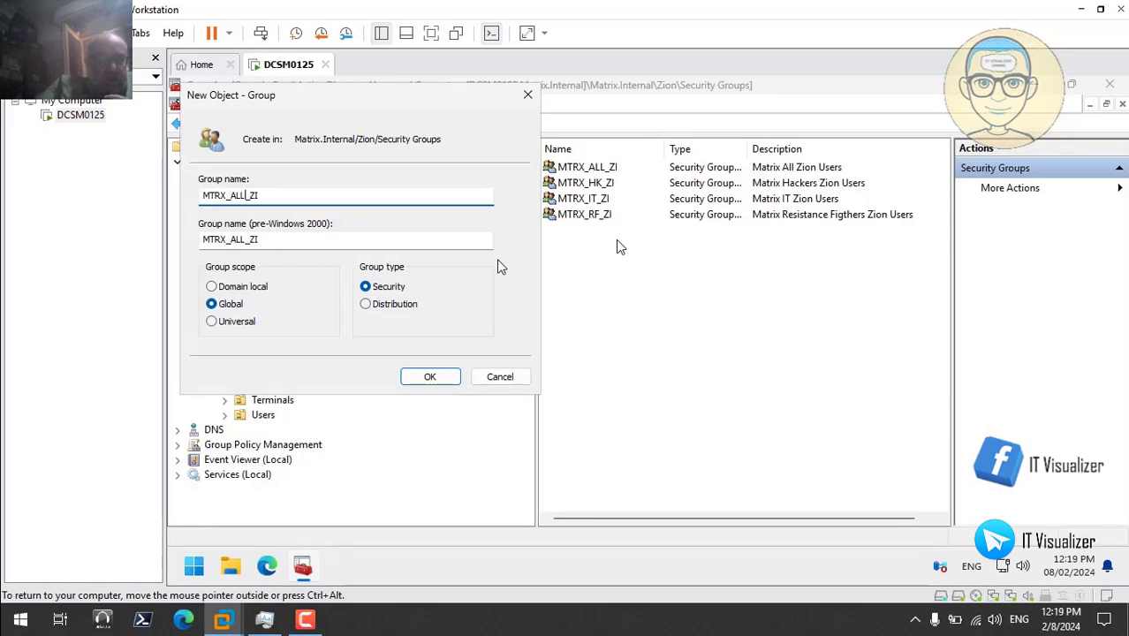
key("BackSpace")
key("BackSpace")
key("BackSpace")
type("ADV")
left_click(431, 376)
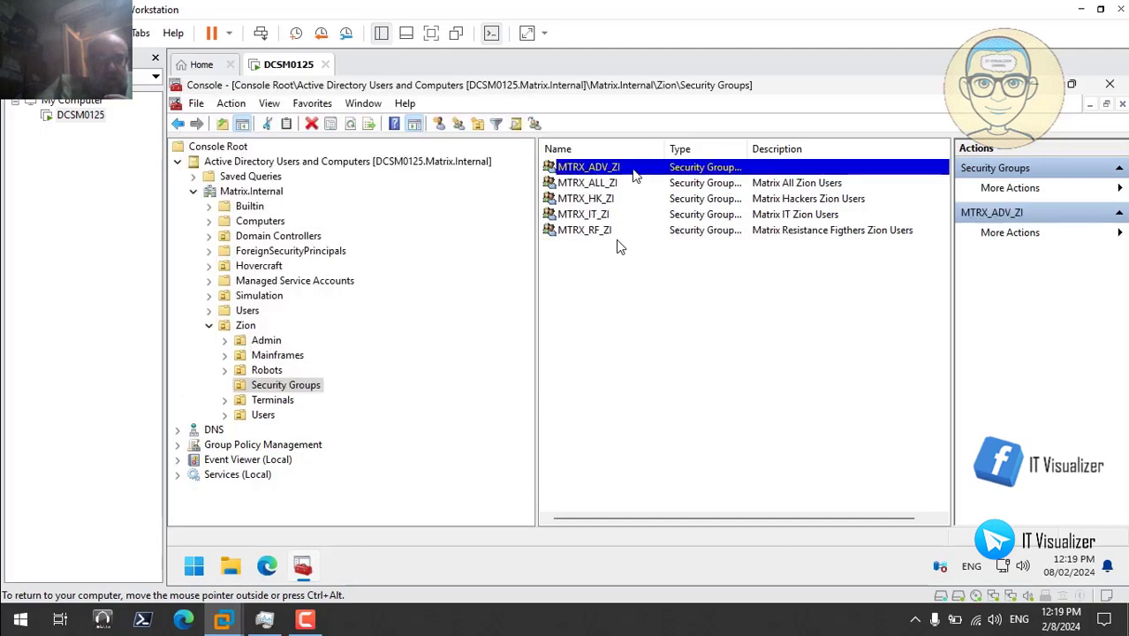
- Give MTRX_ADV_ZI the description 'Zion Advanced Users', apply it and recheck its properties
double_click(634, 173)
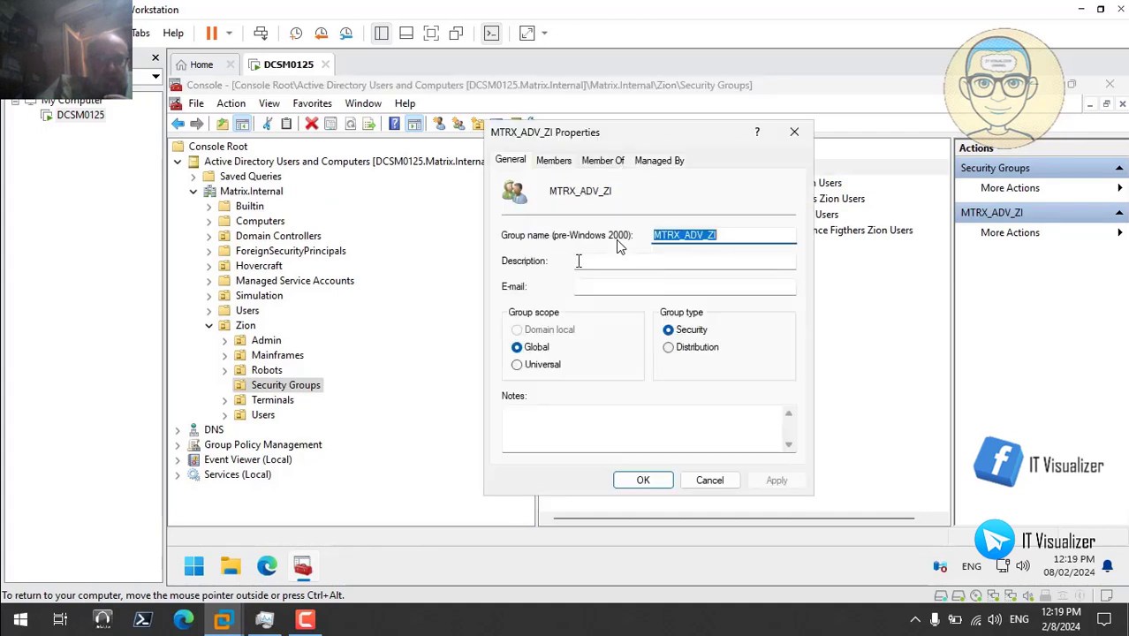
left_click(578, 261)
type("S")
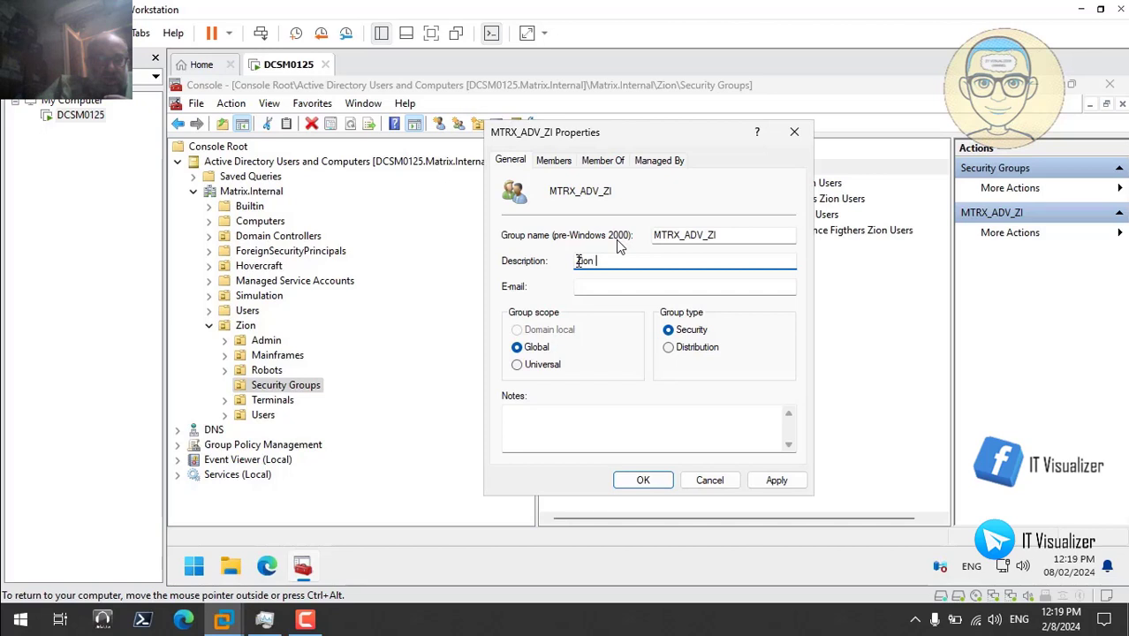
type("ion Advanced")
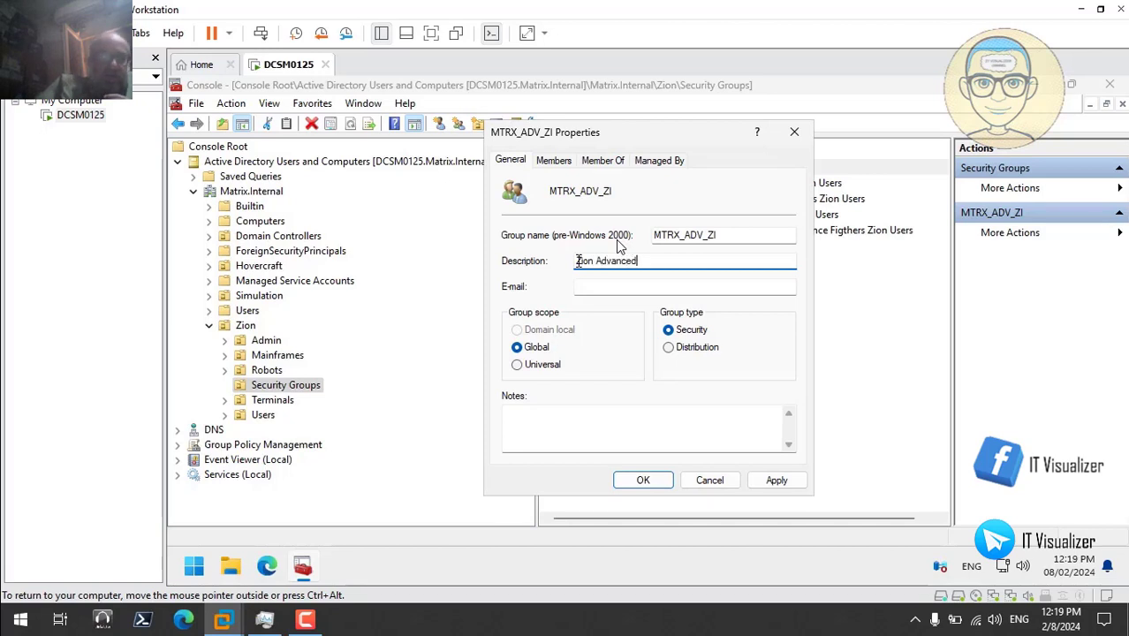
type(" Users")
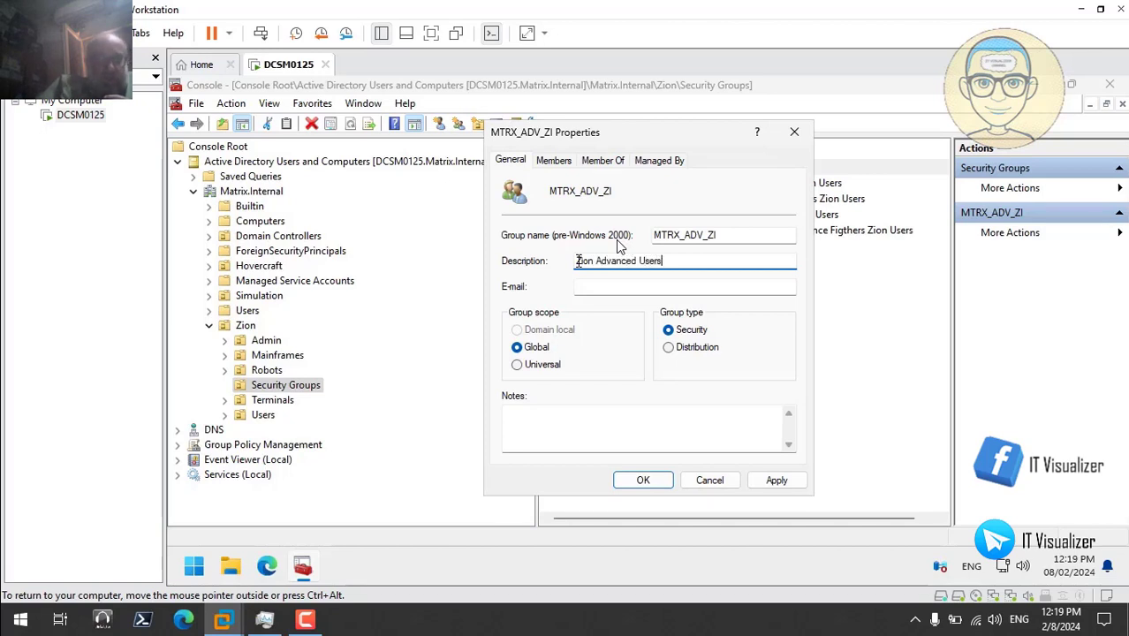
left_click(777, 480)
key("ctrl+c")
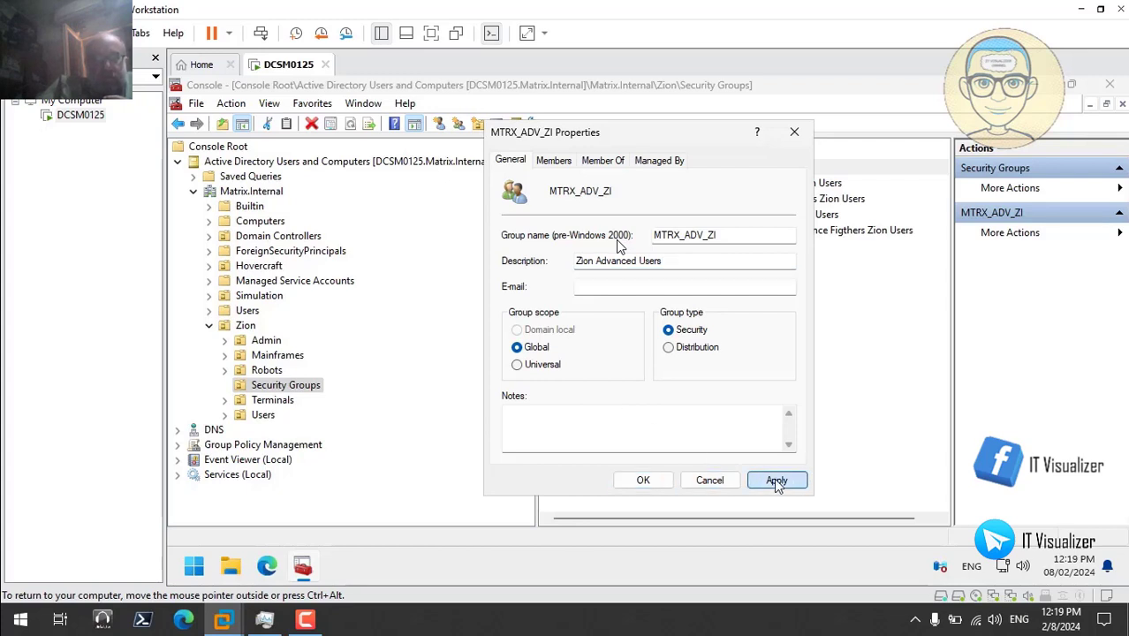
left_click(643, 480)
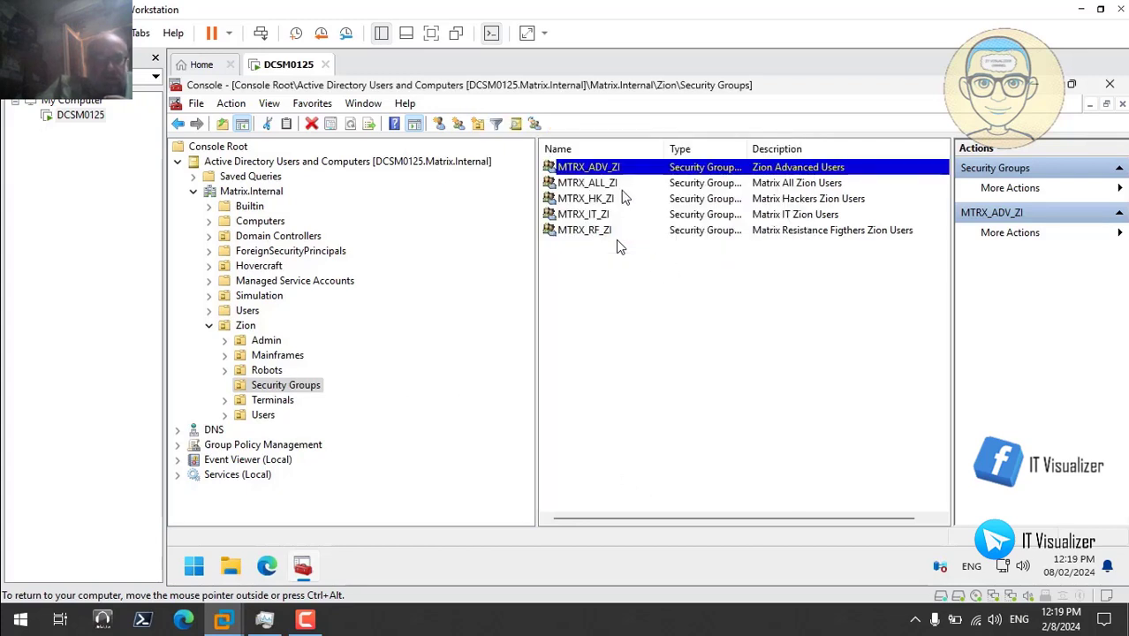
double_click(603, 168)
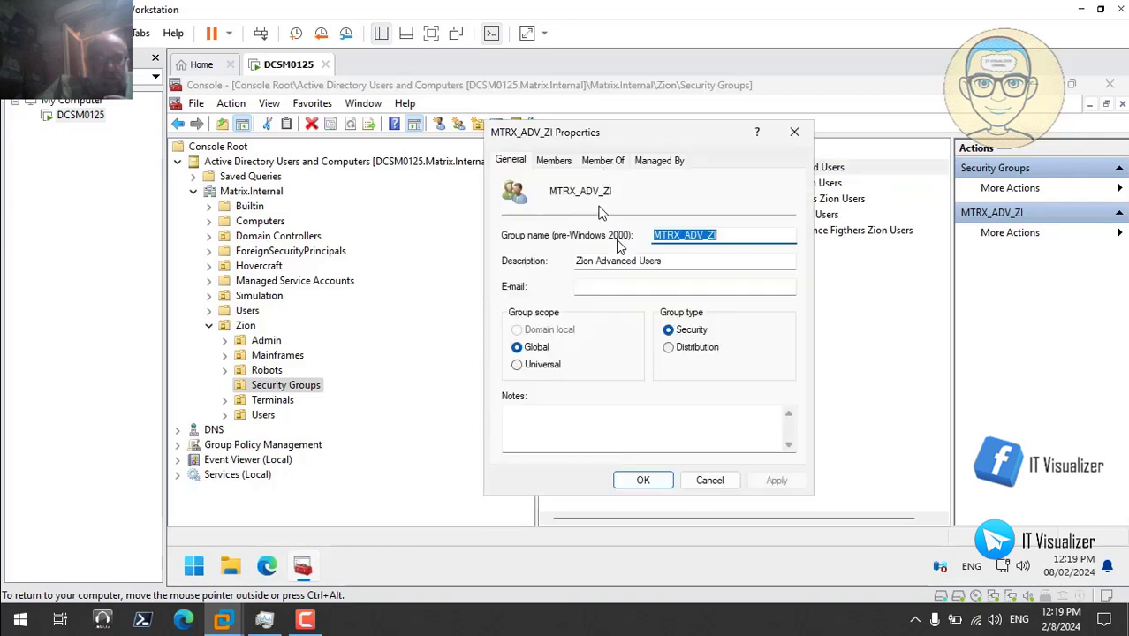
left_click(644, 481)
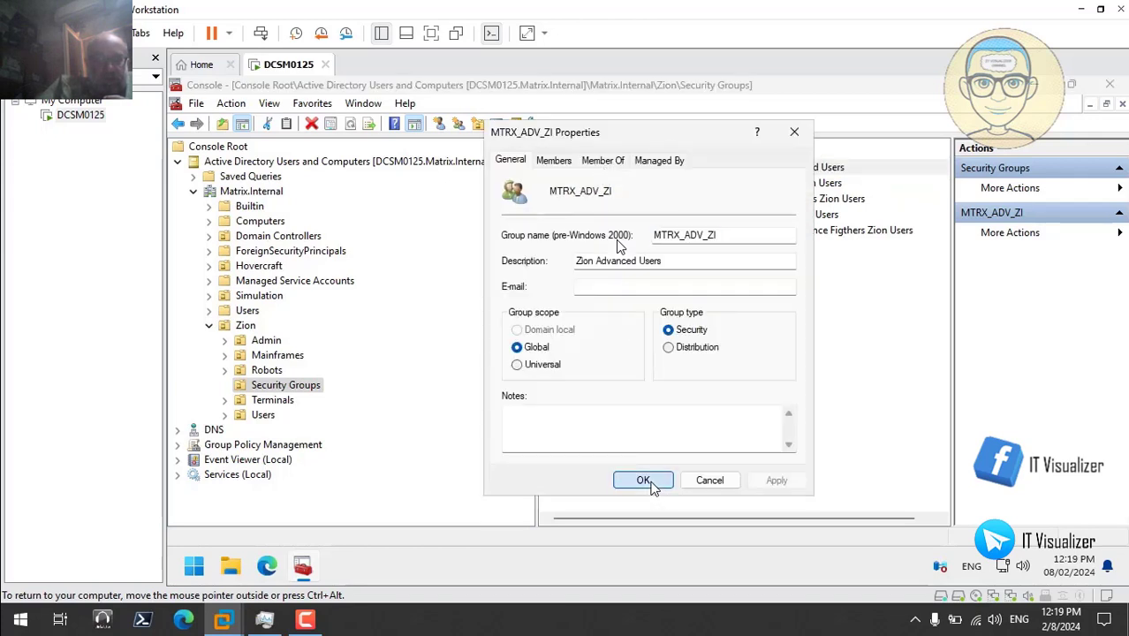
- Create another Zion group named MTRX_LIM_ZI from the pasted MTRX_ADV_ZI name
right_click(570, 304)
mouse_move(645, 363)
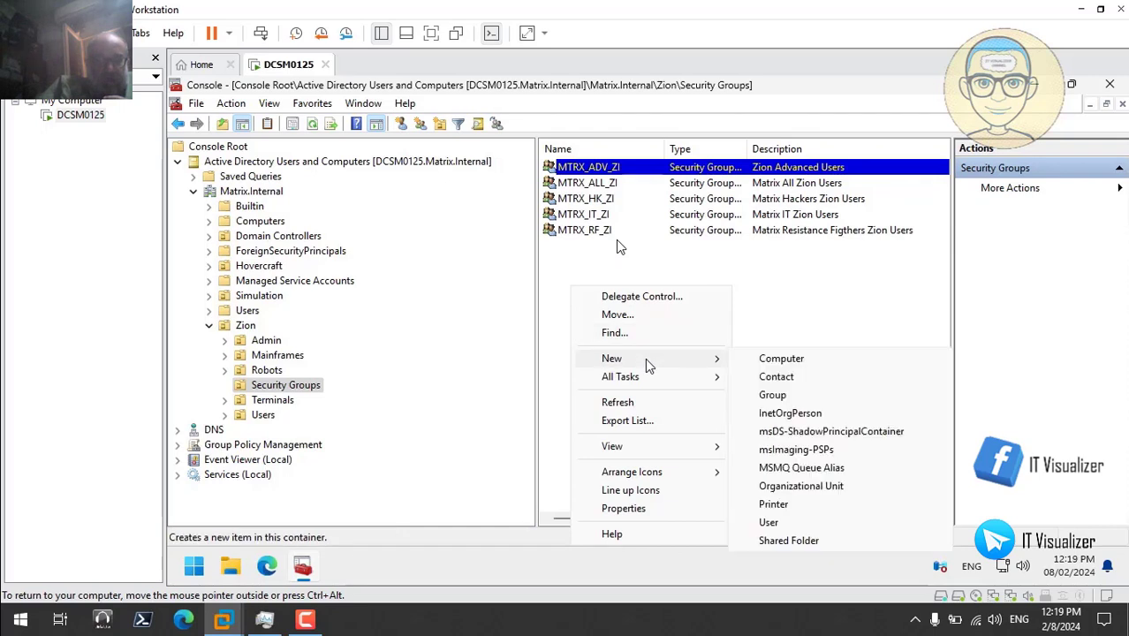
left_click(771, 323)
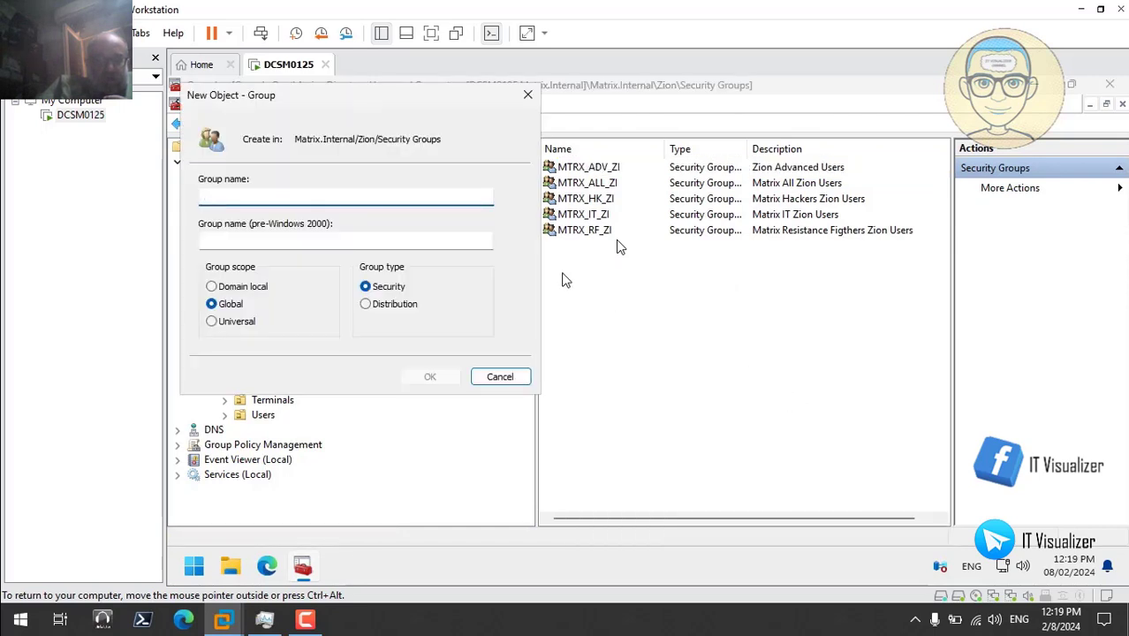
key("ctrl+v")
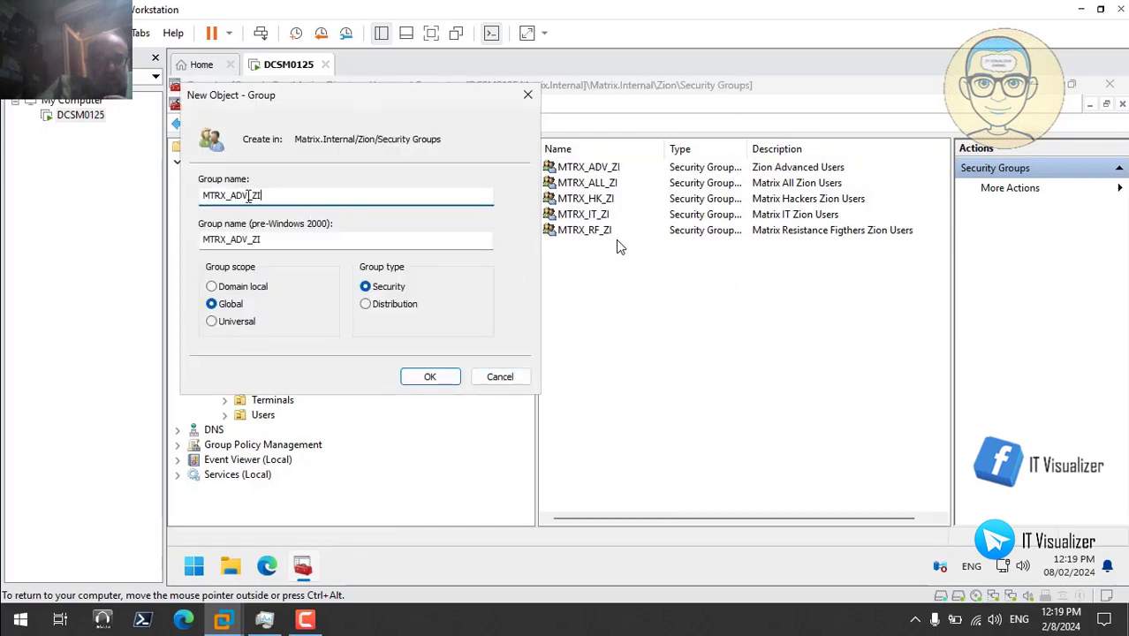
key("BackSpace")
key("BackSpace")
key("BackSpace")
type("LIM")
left_click(430, 376)
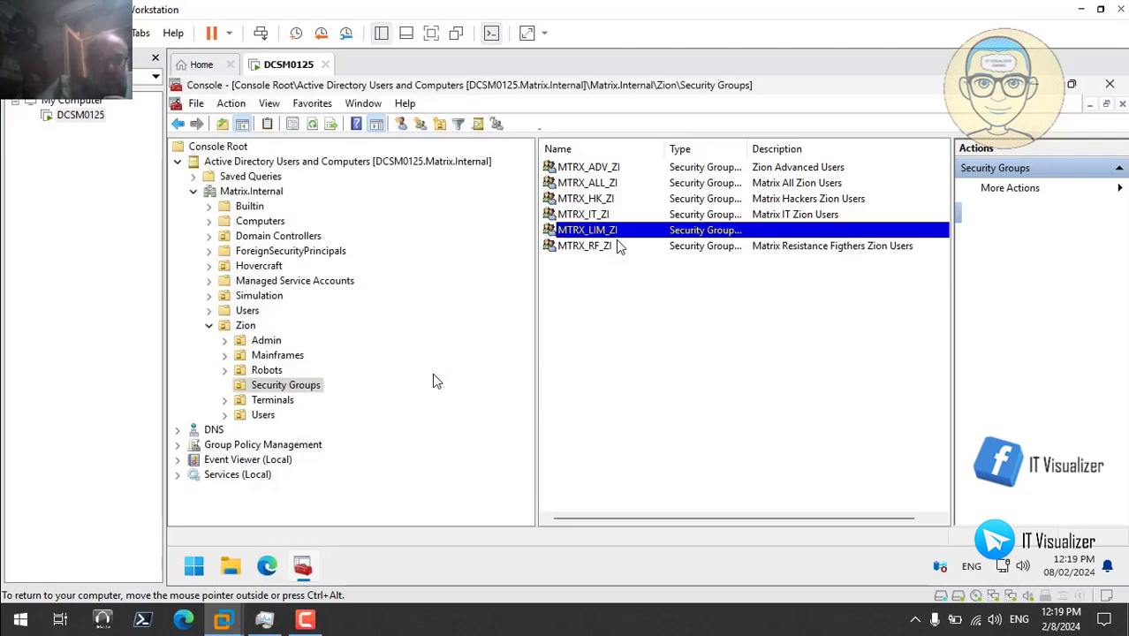
- Set MTRX_LIM_ZI's description to 'Zion Limited Users' and apply it
double_click(619, 229)
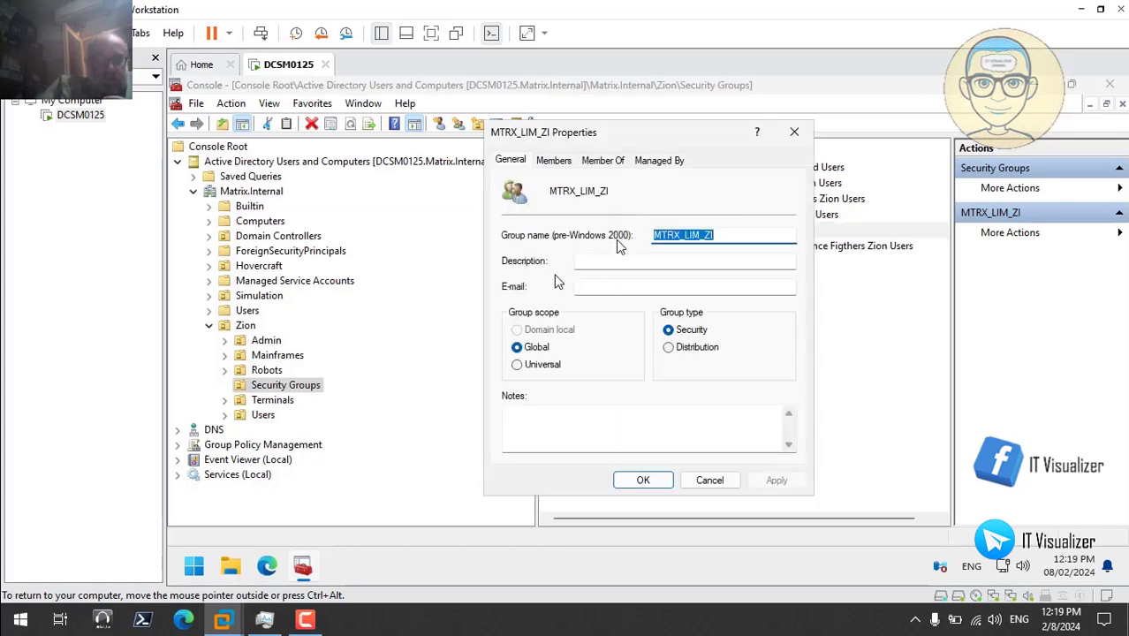
left_click(604, 260)
key("ctrl+v")
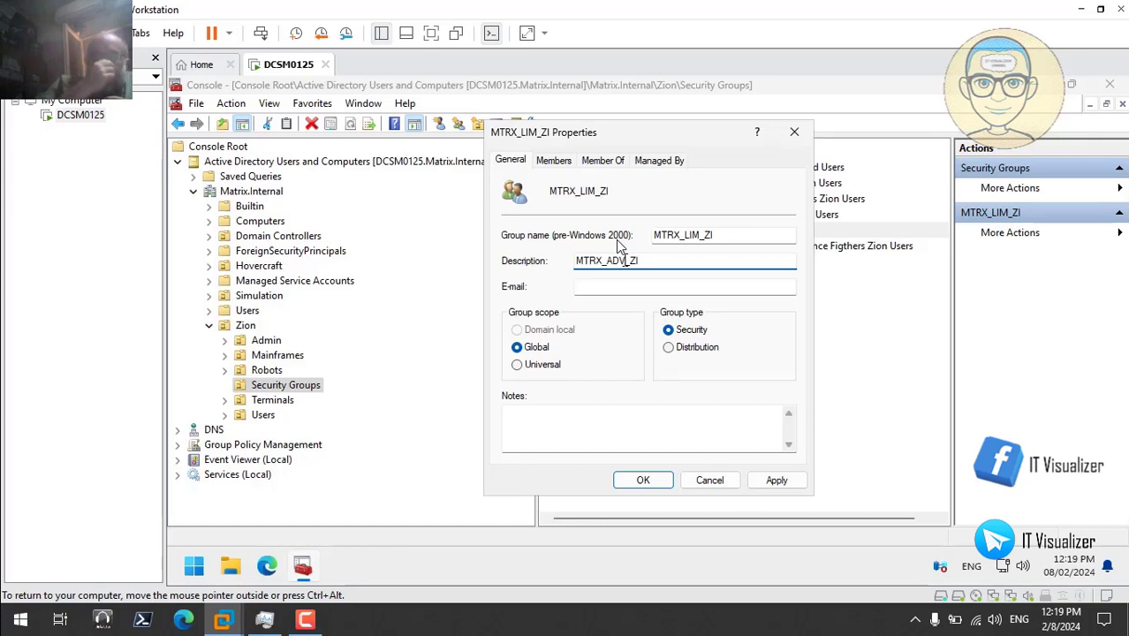
key("BackSpace")
key("BackSpace")
key("BackSpace")
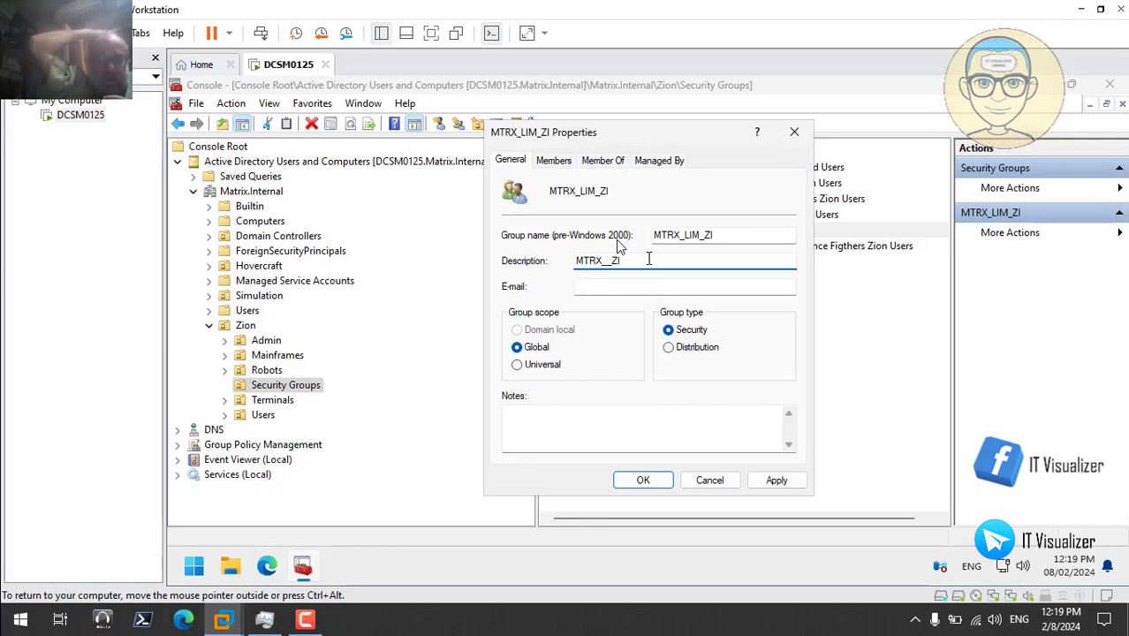
key("BackSpace")
key("BackSpace")
key("BackSpace")
key("BackSpace")
key("BackSpace")
key("BackSpace")
key("BackSpace")
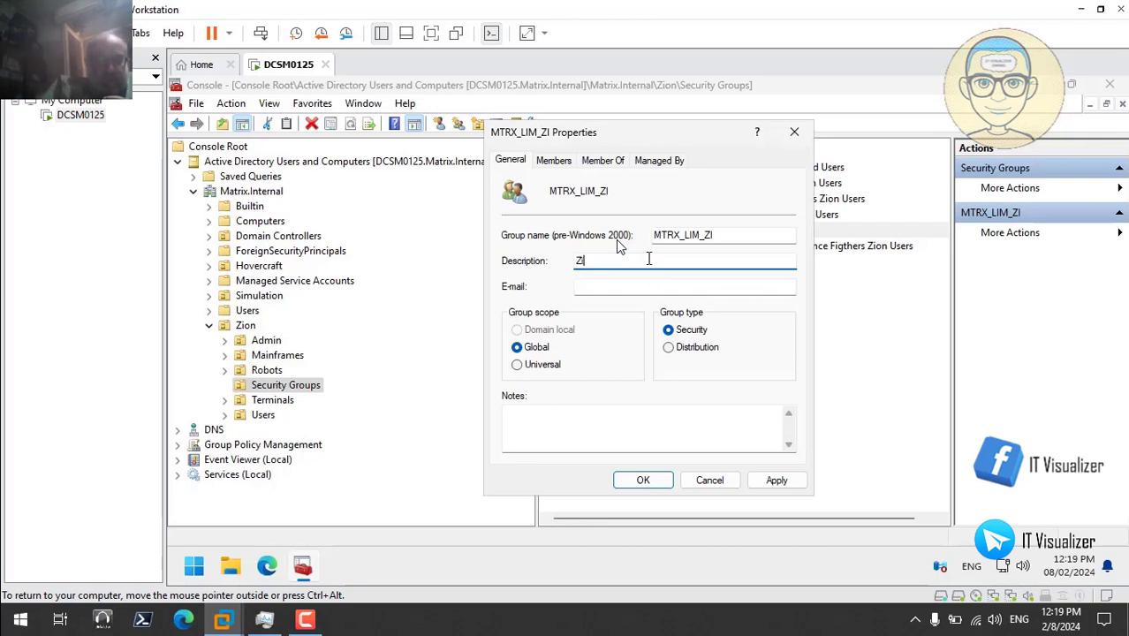
type("Zion Limited ")
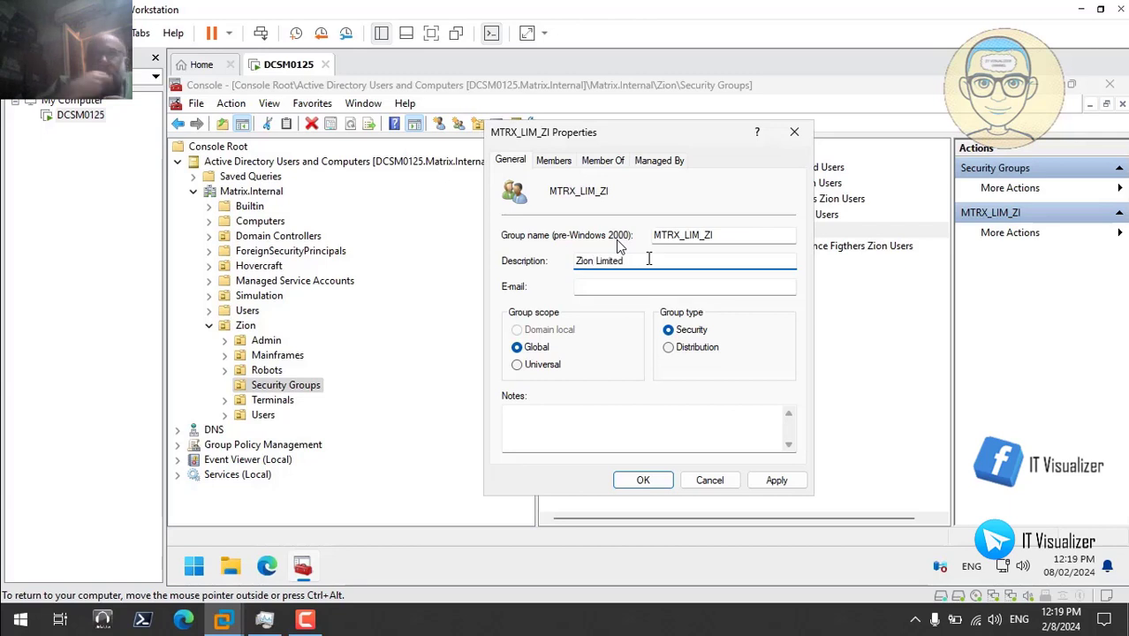
type("Users")
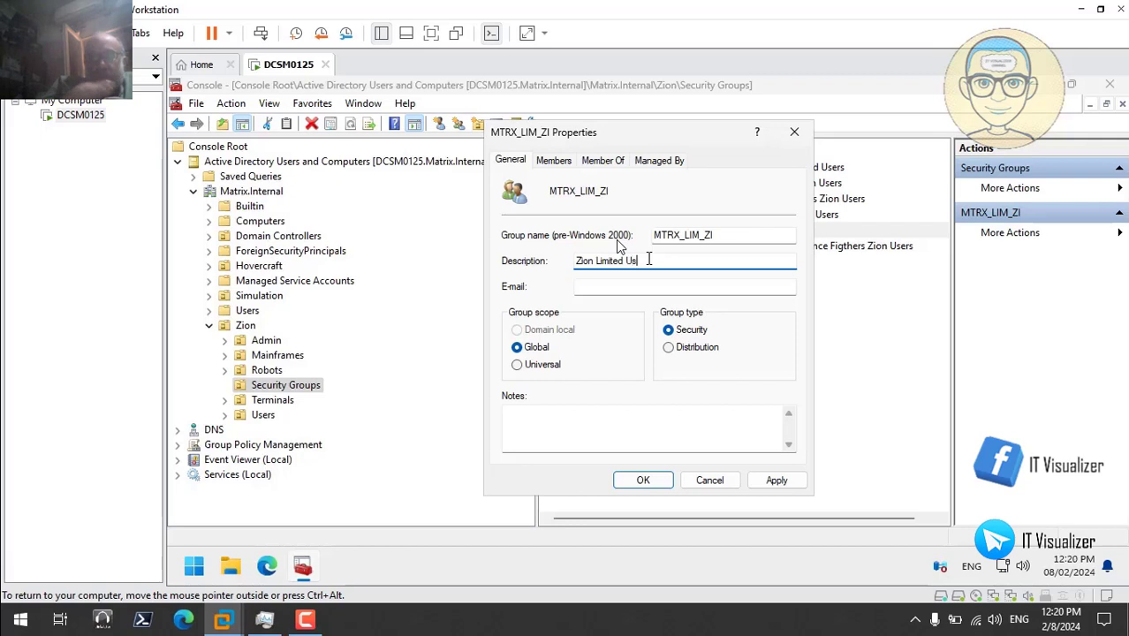
left_click(789, 481)
left_click(642, 481)
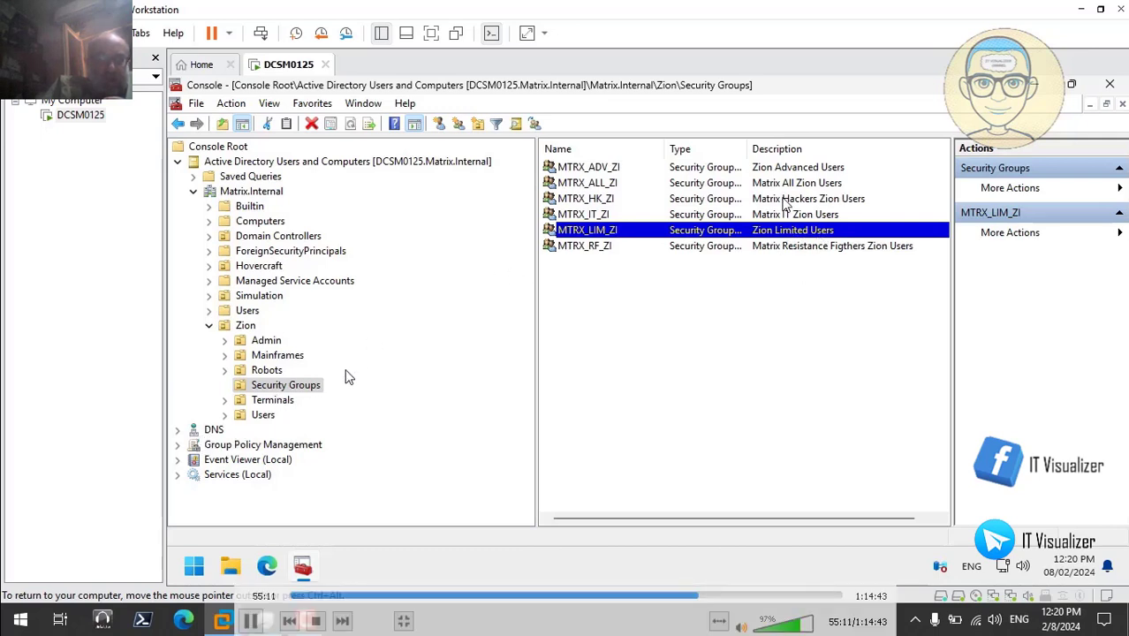
- Show the Zion OU's contents, leaving the Simulation and Hovercraft branches collapsed
left_click(211, 326)
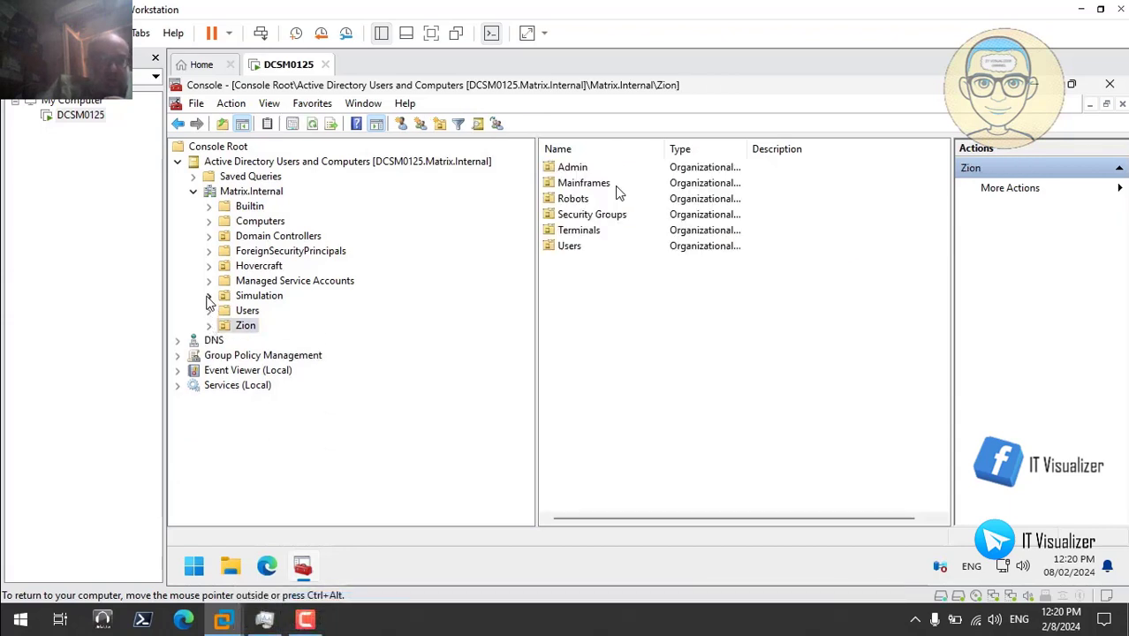
left_click(209, 296)
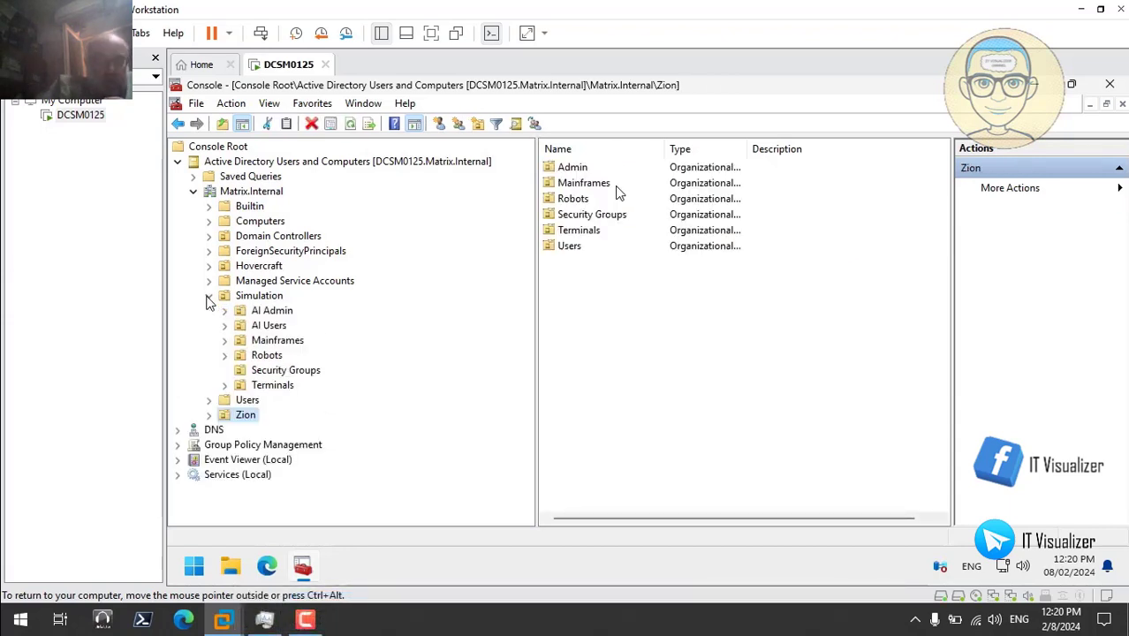
left_click(210, 296)
left_click(210, 266)
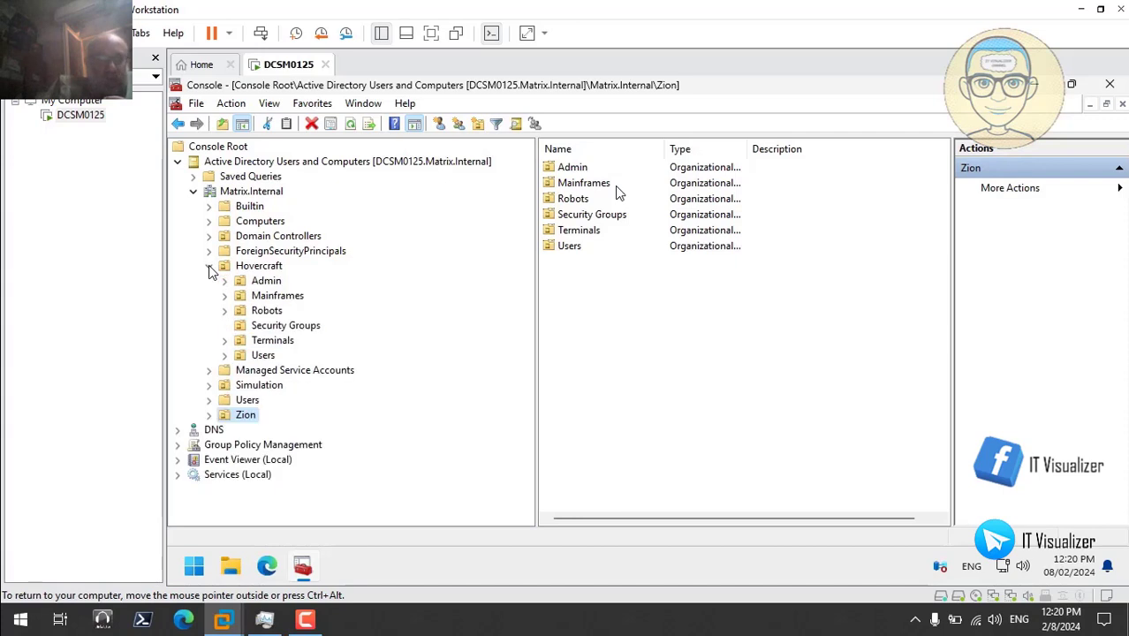
left_click(209, 266)
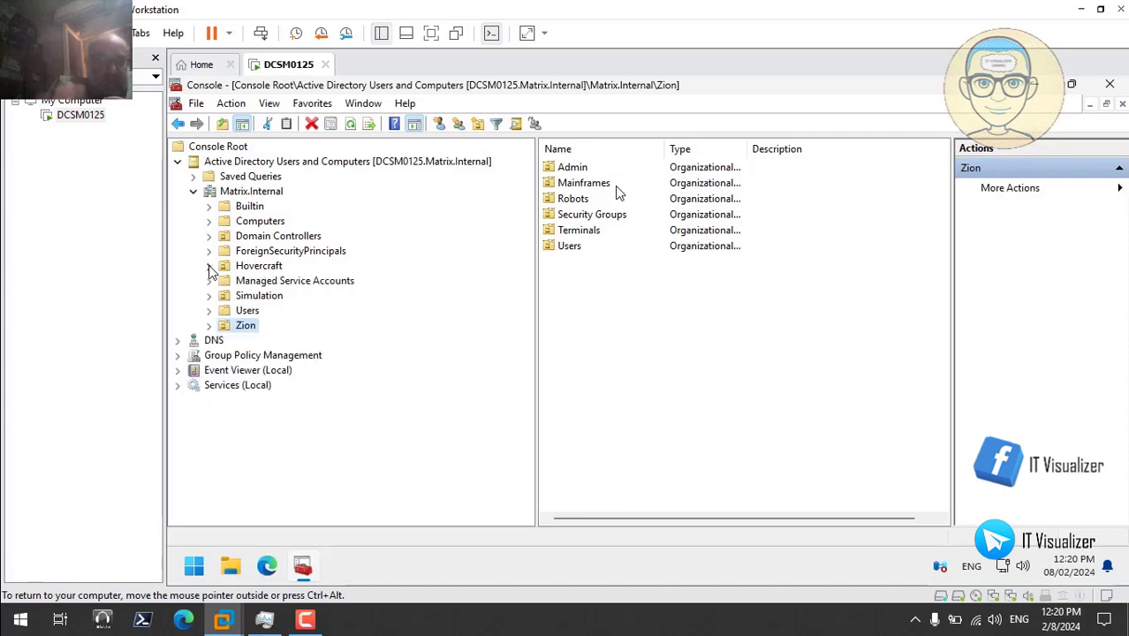
- Expand Group Policy Management down to the Matrix.Internal domain and browse its Hovercraft OU and Group Policy Objects
left_click(178, 356)
left_click(192, 370)
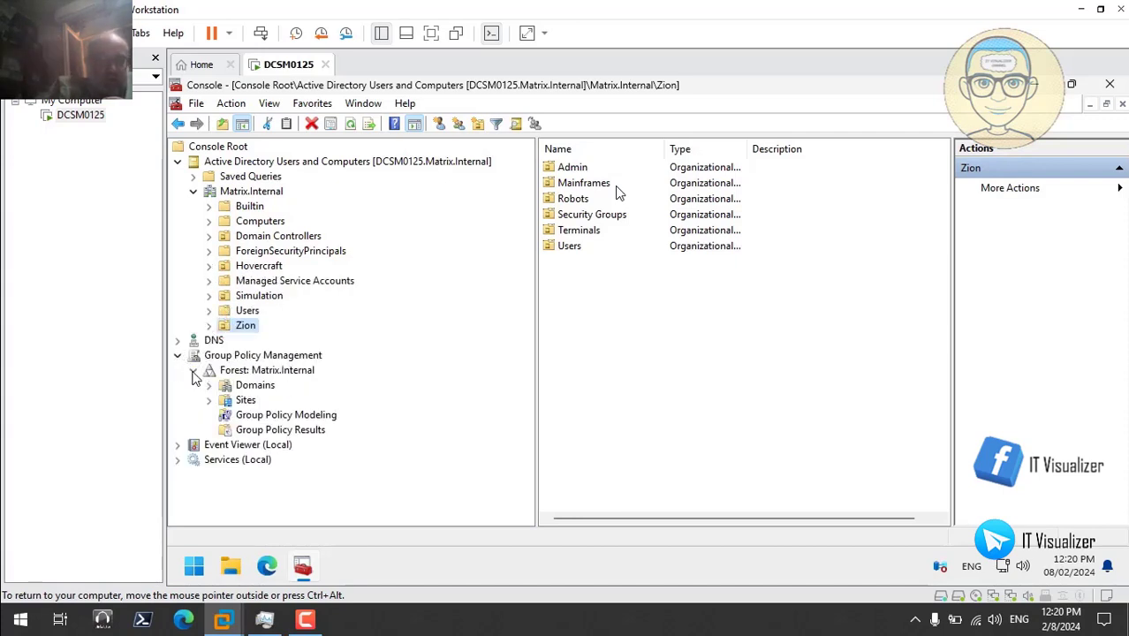
left_click(209, 386)
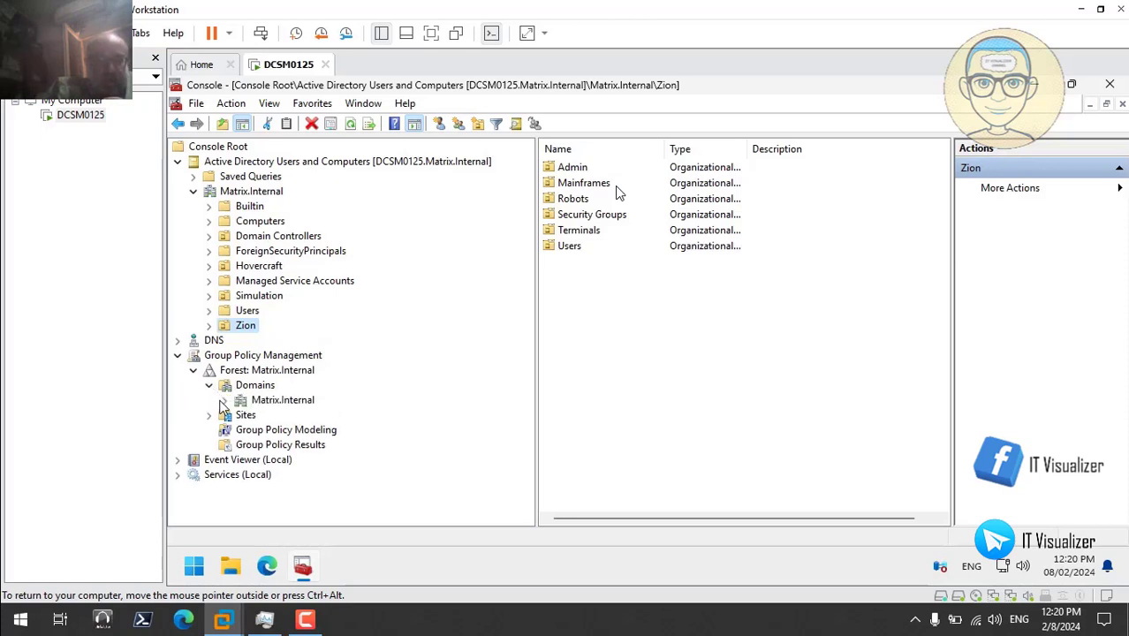
left_click(225, 400)
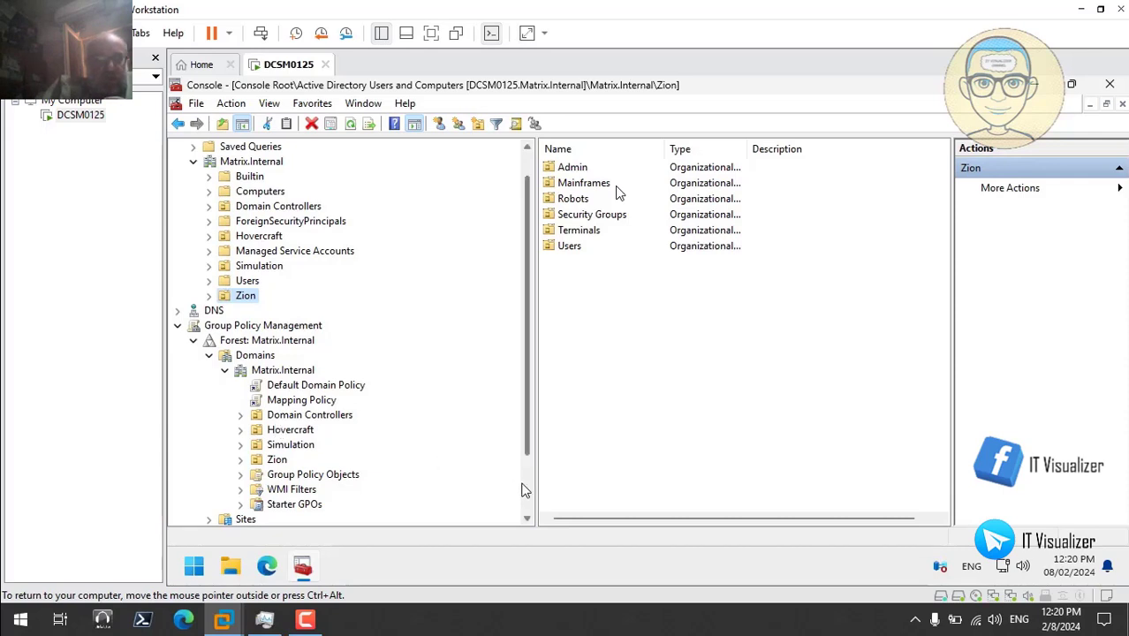
scroll(525, 495, "down", 2)
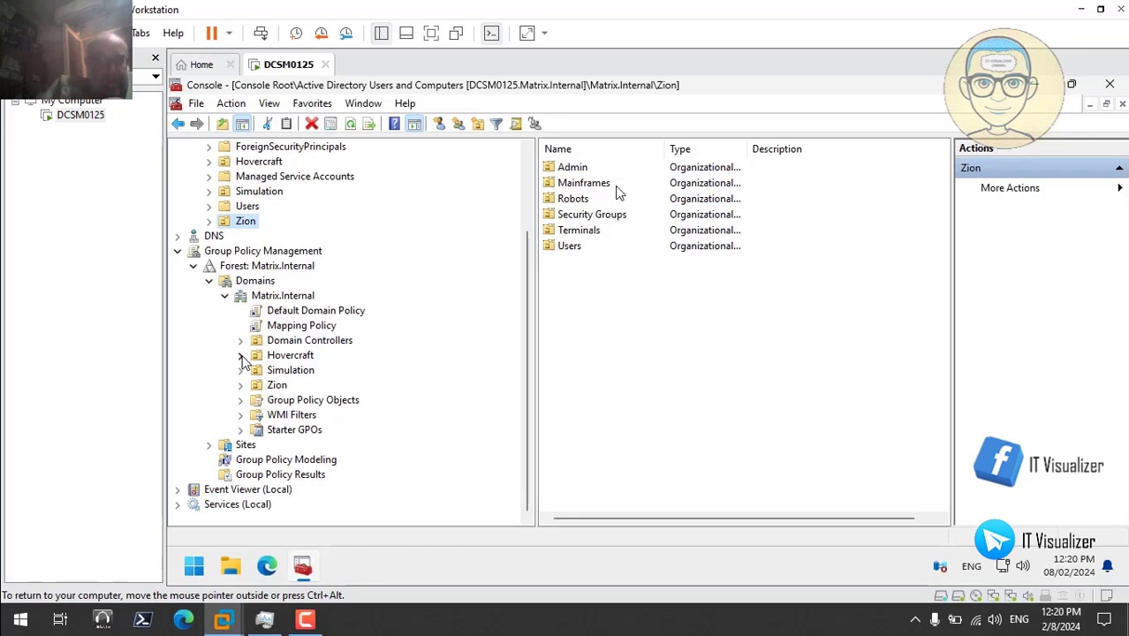
left_click(242, 355)
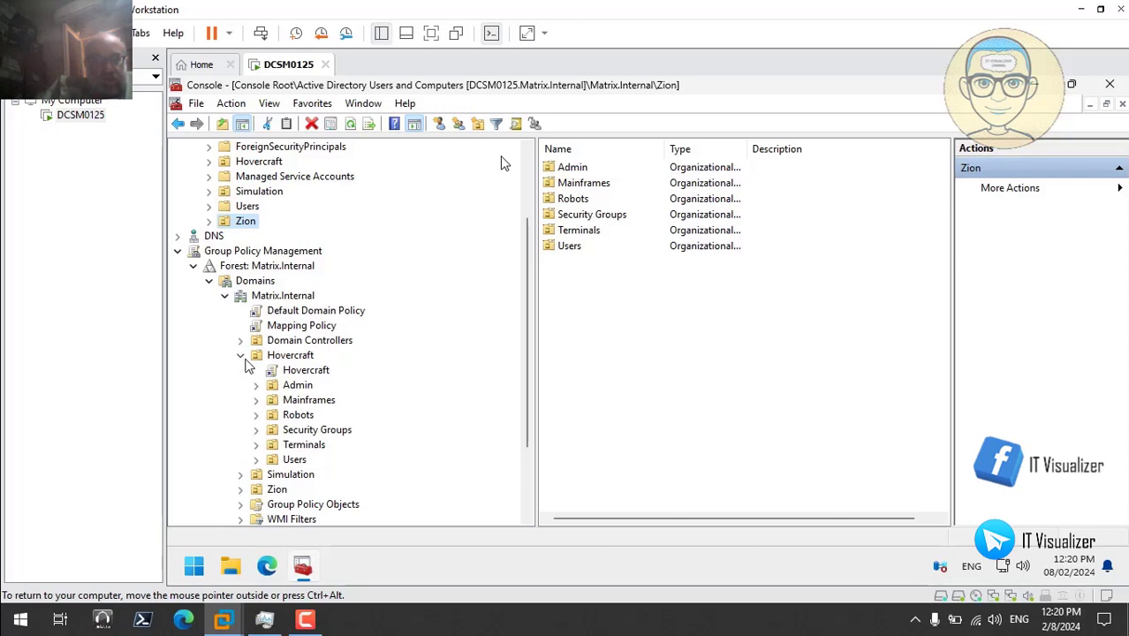
left_click(243, 357)
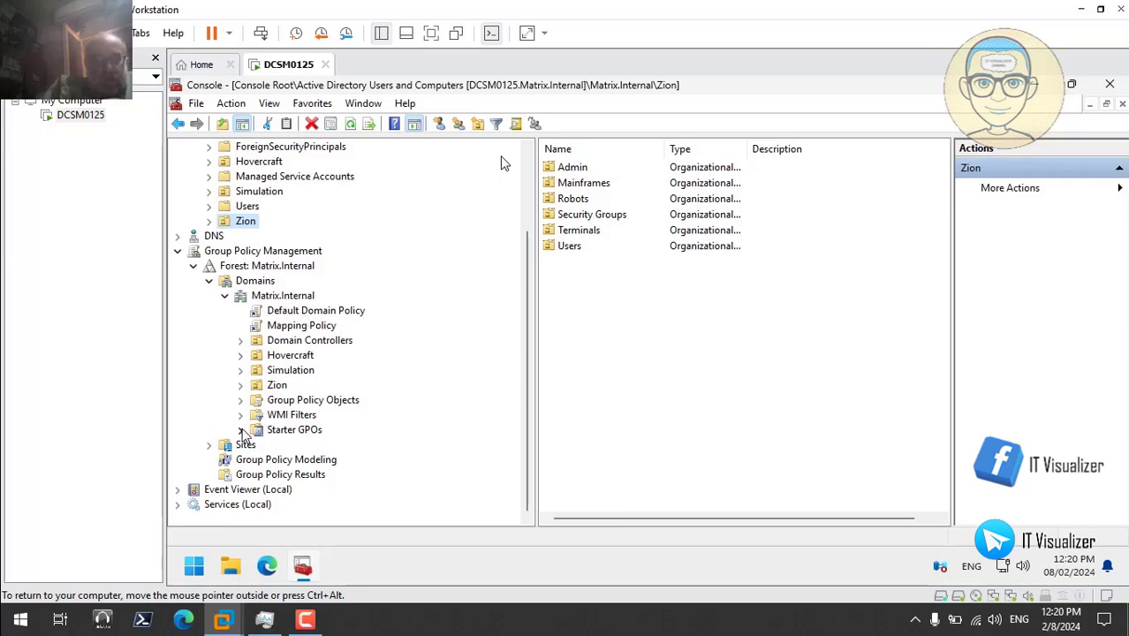
left_click(241, 403)
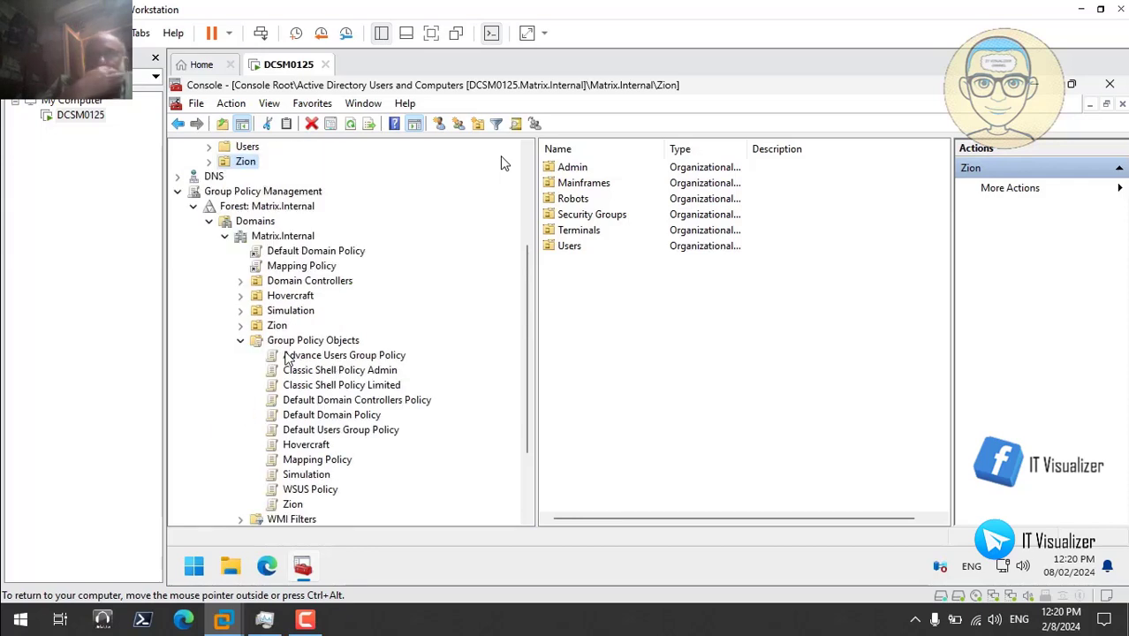
left_click(240, 341)
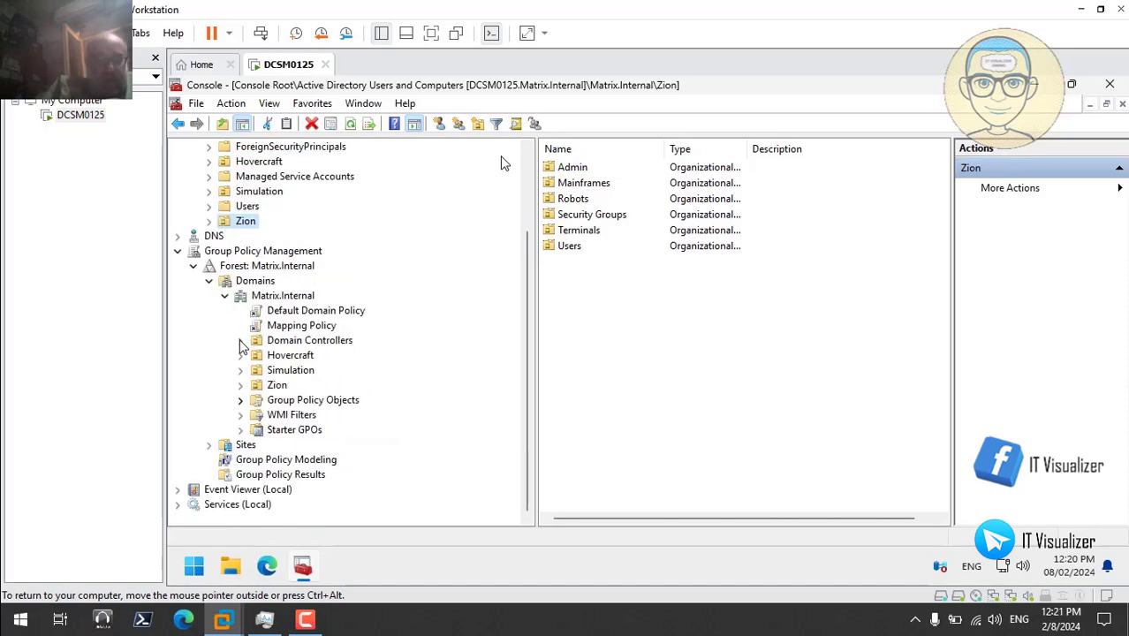
left_click(528, 197)
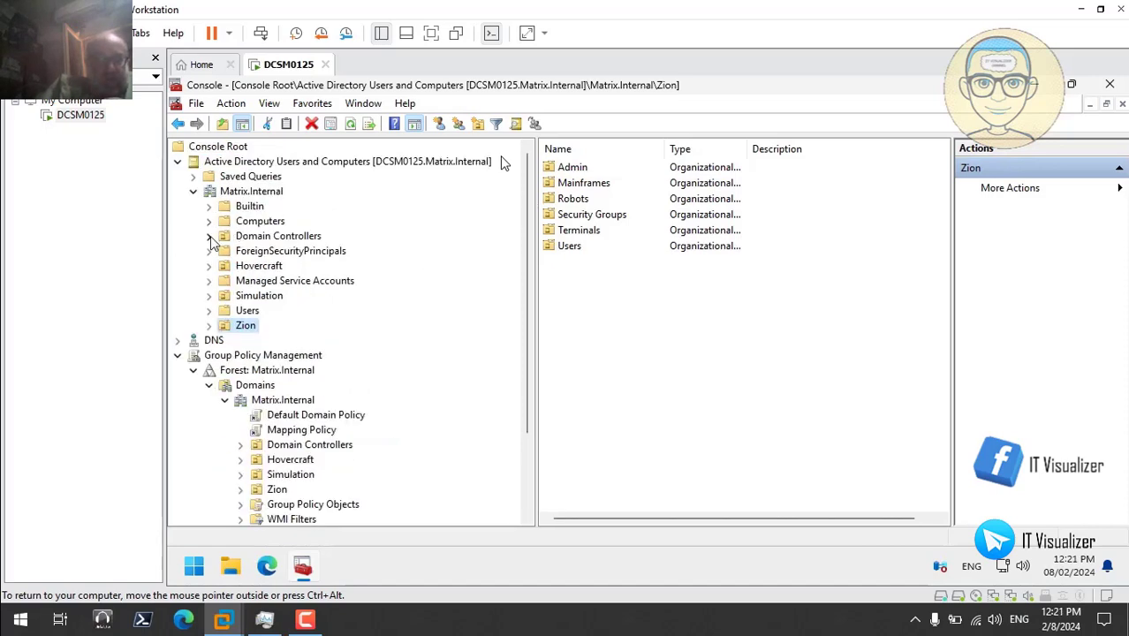
- Show MTRX_ADV_HV's member list from Hovercraft's Security Groups
left_click(210, 266)
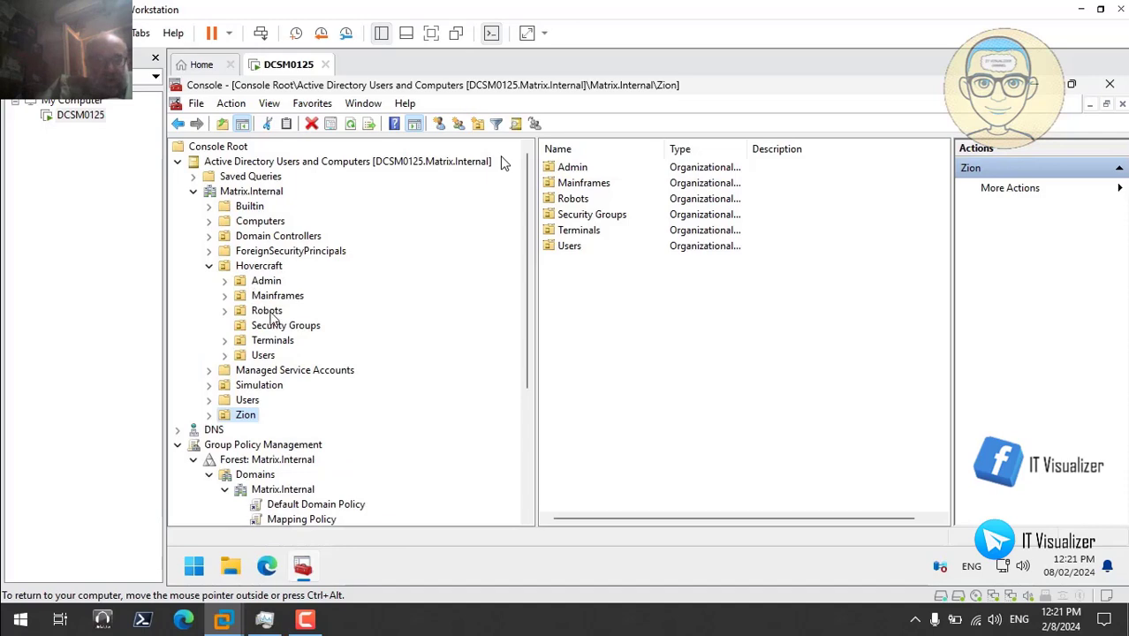
left_click(287, 327)
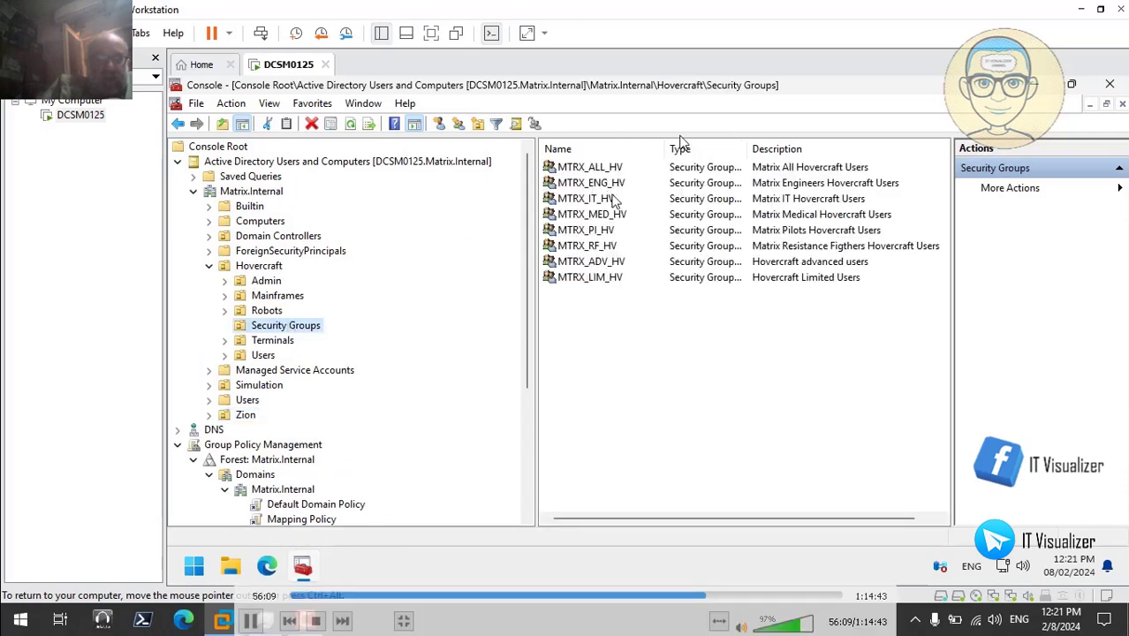
double_click(610, 261)
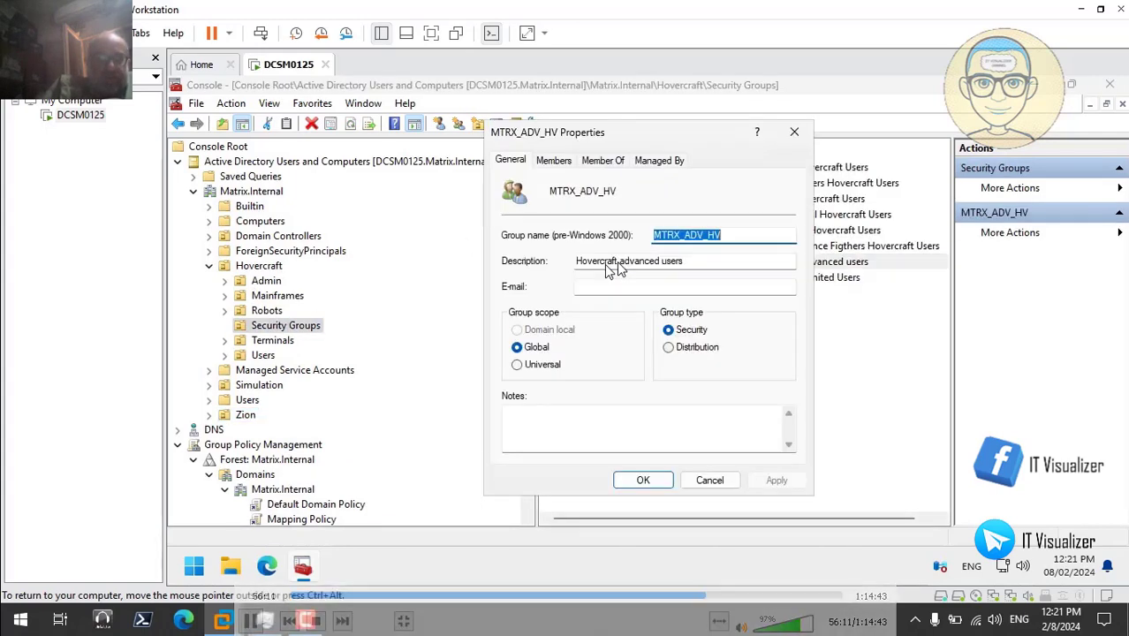
left_click(555, 162)
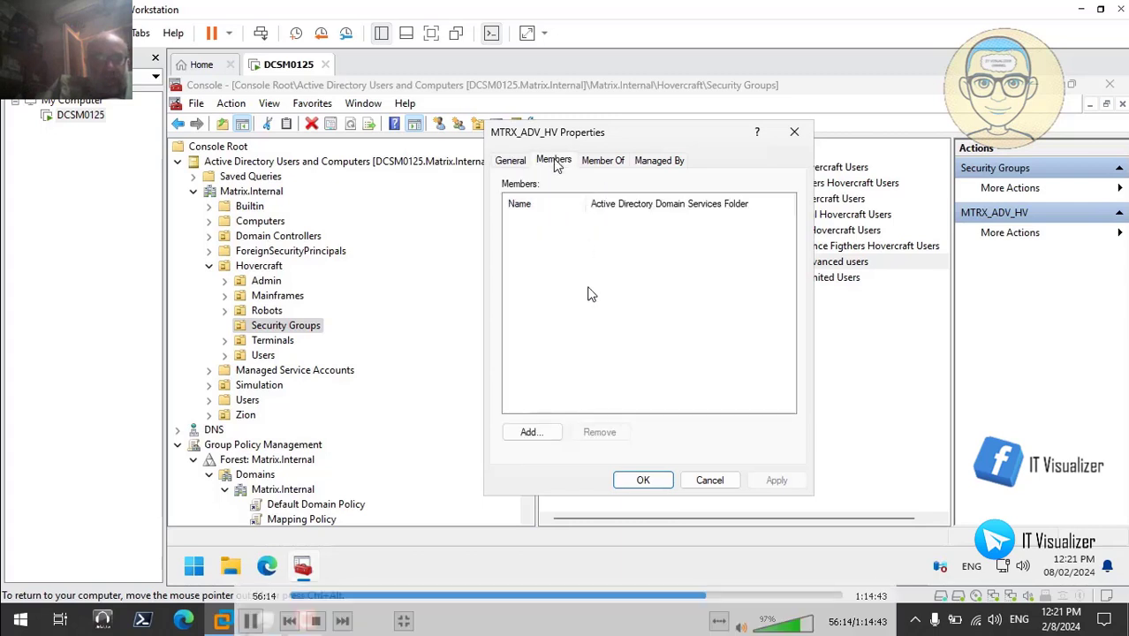
- List all domain users and groups in the advanced member search, widening the Name column
left_click(539, 432)
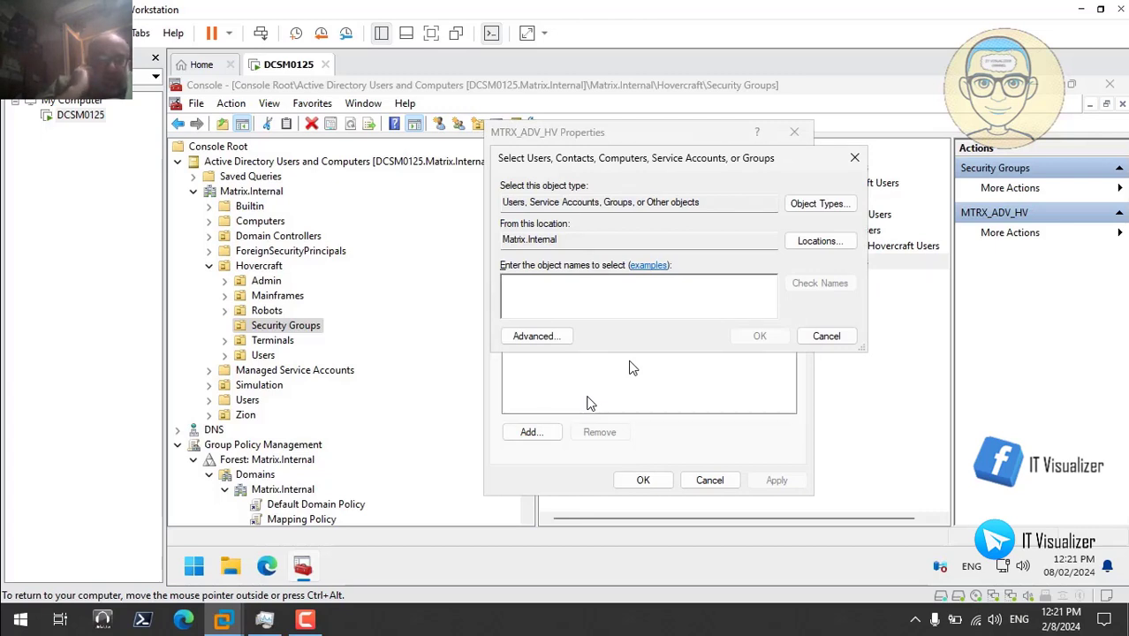
left_click(554, 340)
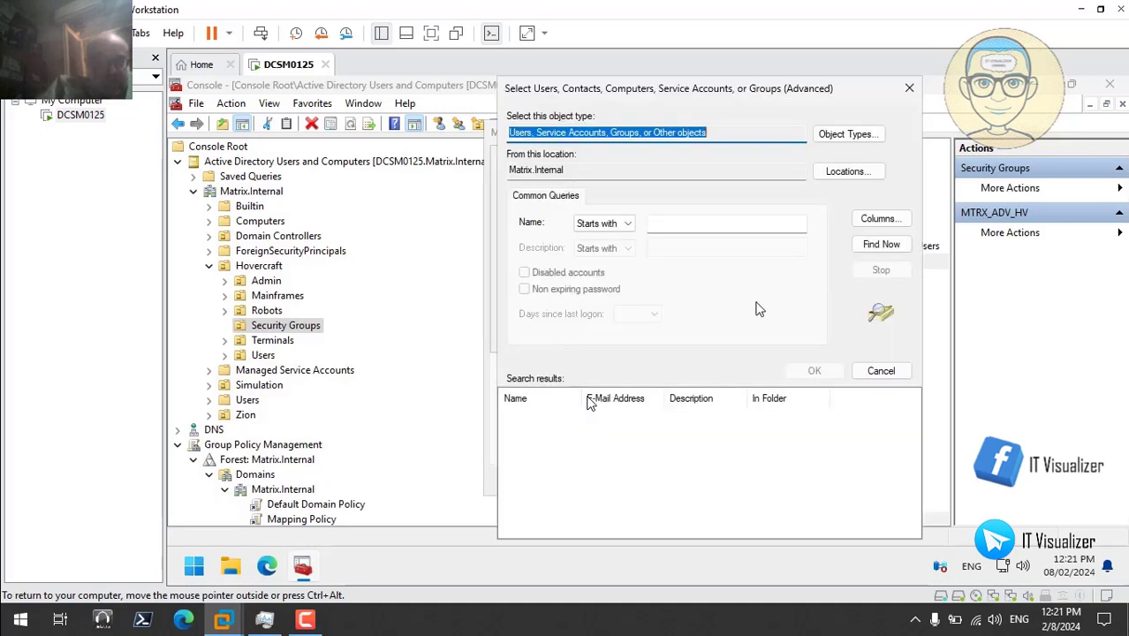
left_click(887, 247)
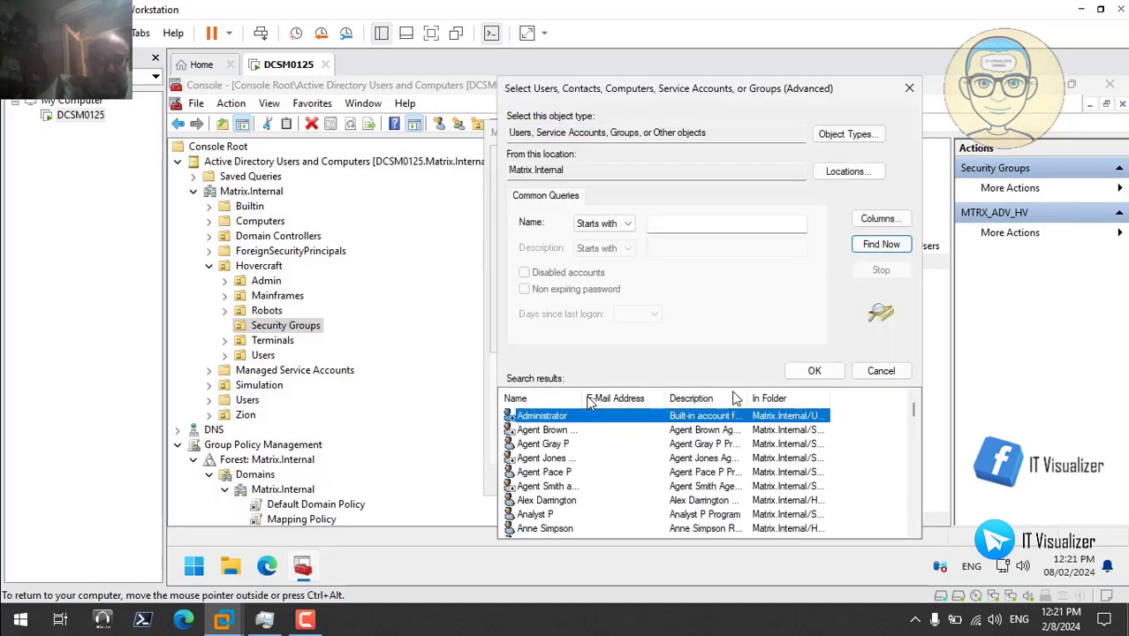
left_click_drag(582, 399, 612, 399)
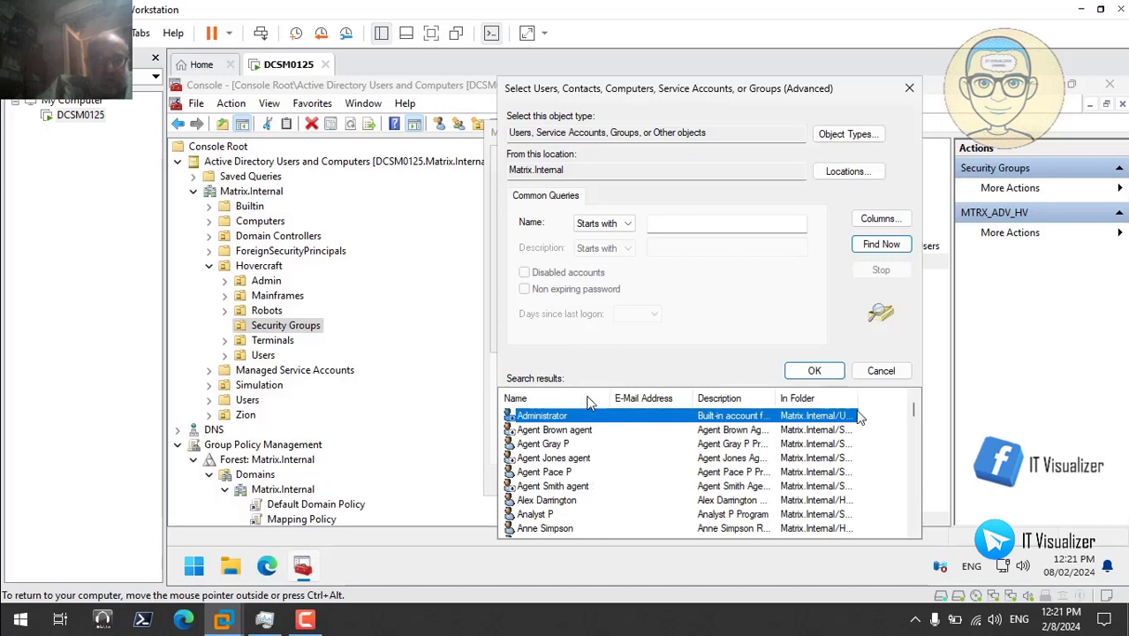
left_click_drag(920, 418, 919, 475)
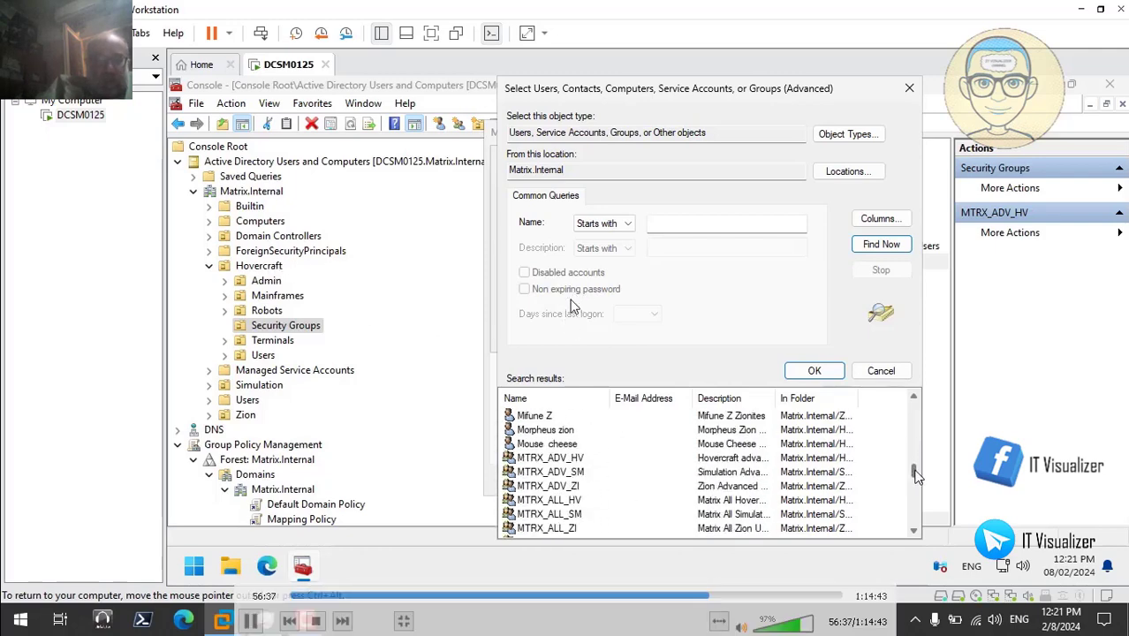
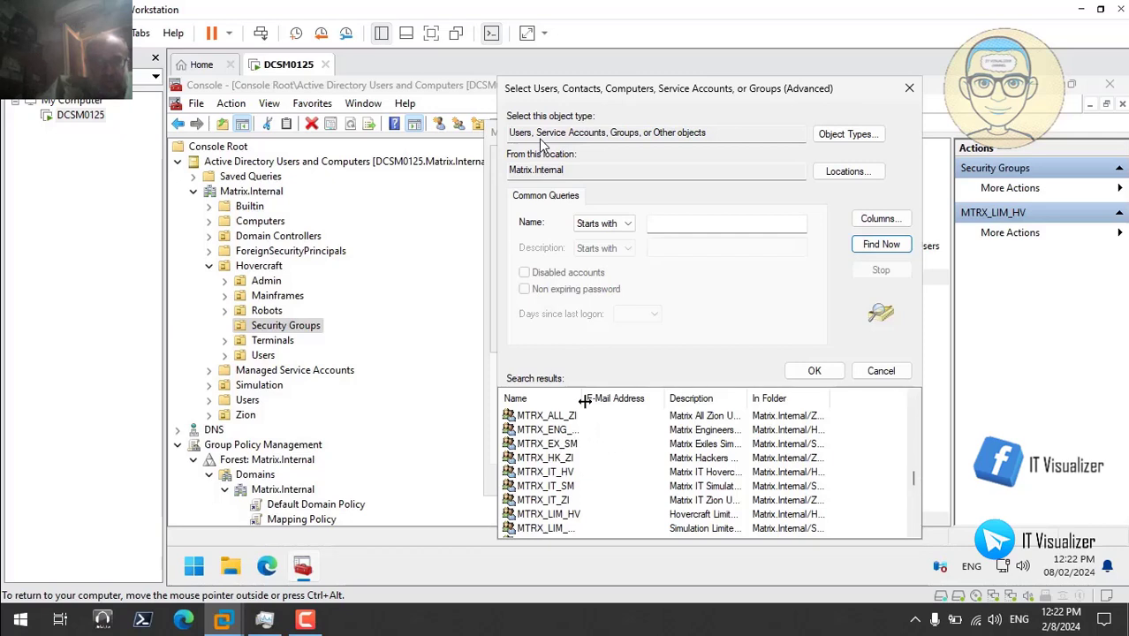
- Pick MTRX_MED_HV from the search results, add it to MTRX_LIM_HV, and apply the change
left_click_drag(585, 400, 645, 399)
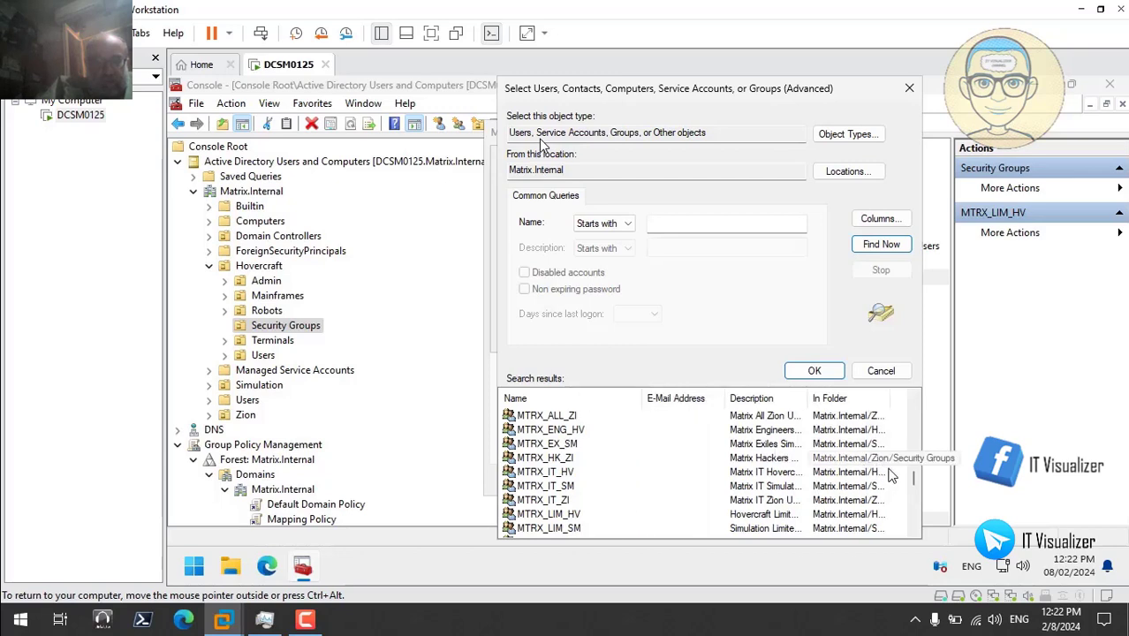
left_click_drag(917, 479, 916, 483)
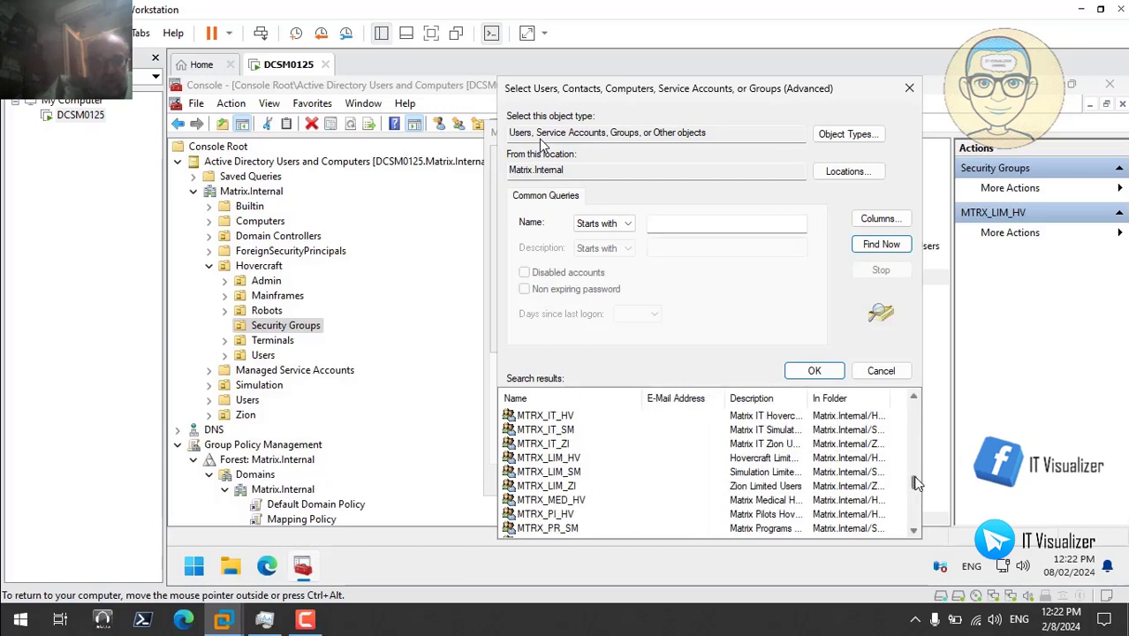
left_click(570, 500)
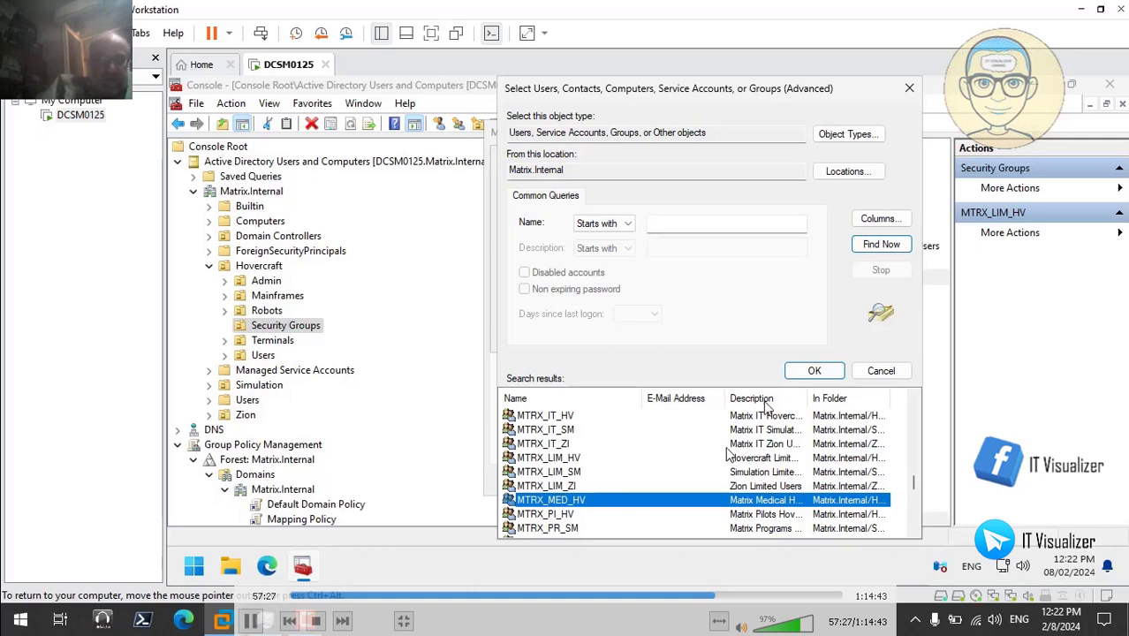
left_click(806, 371)
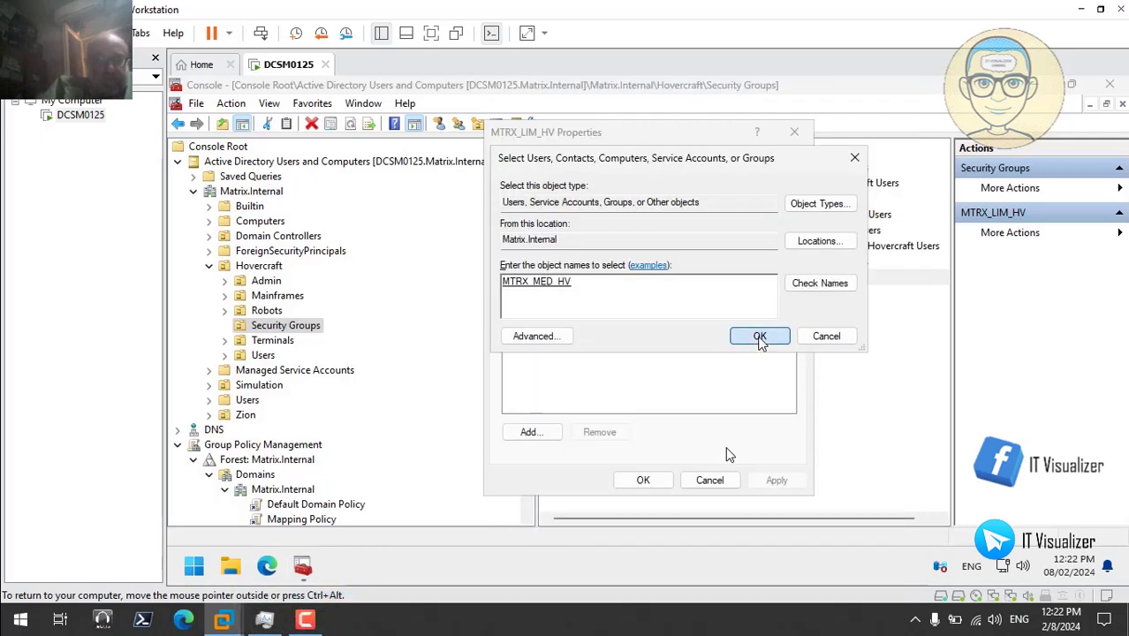
left_click(760, 337)
left_click(778, 481)
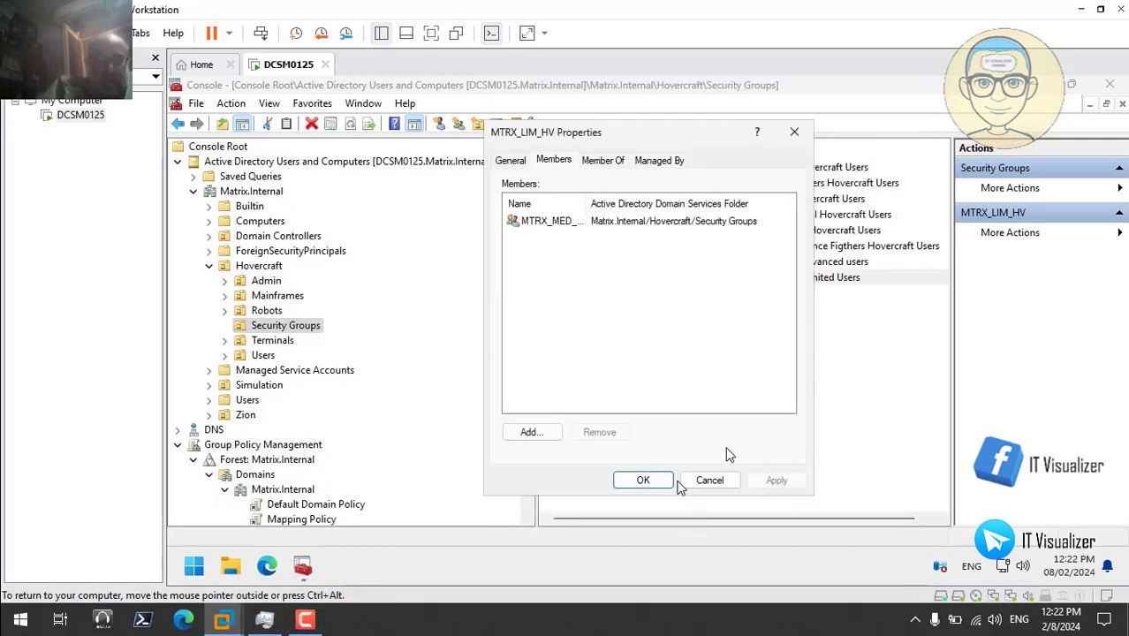
left_click(667, 482)
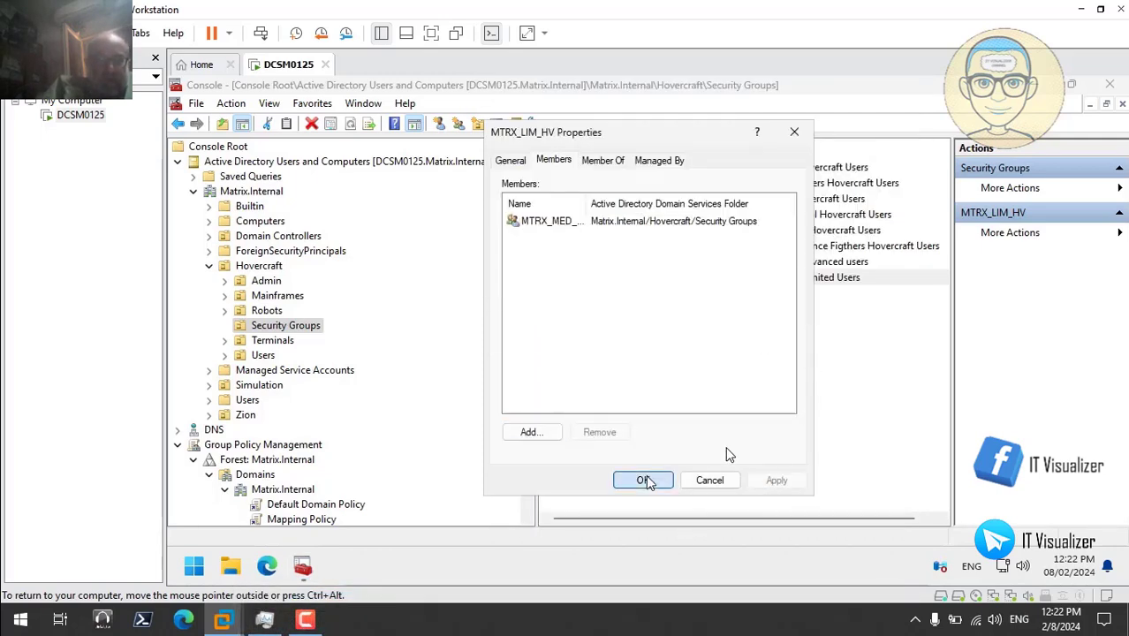
left_click(210, 266)
- Open MTRX_ADV_SM's members under Simulation > Security Groups and list all domain objects for adding
left_click(209, 296)
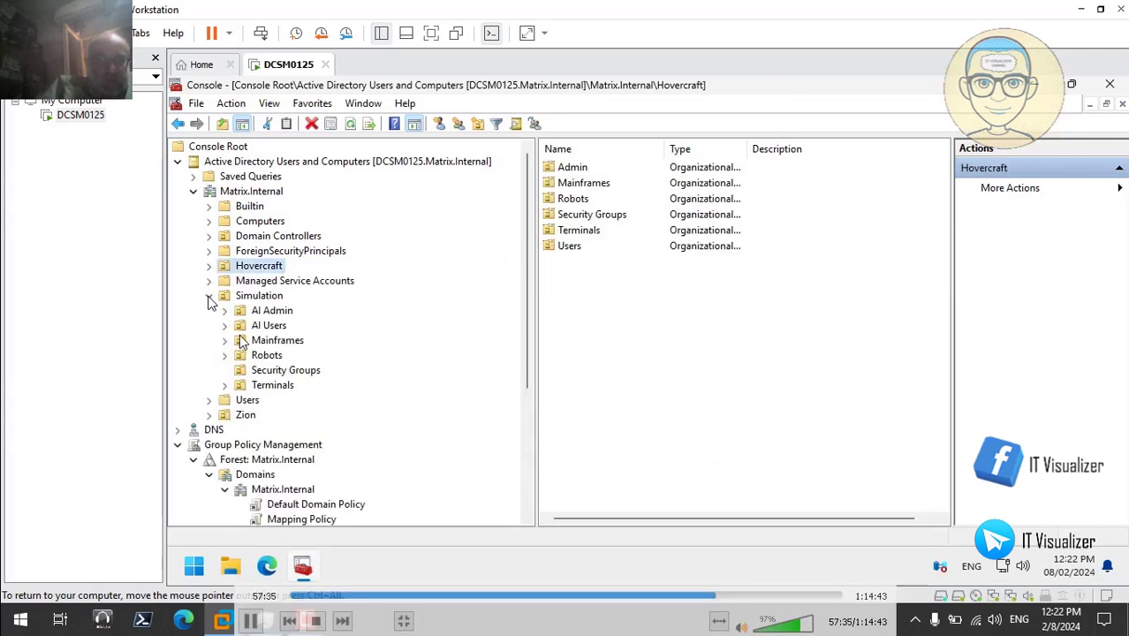
left_click(291, 372)
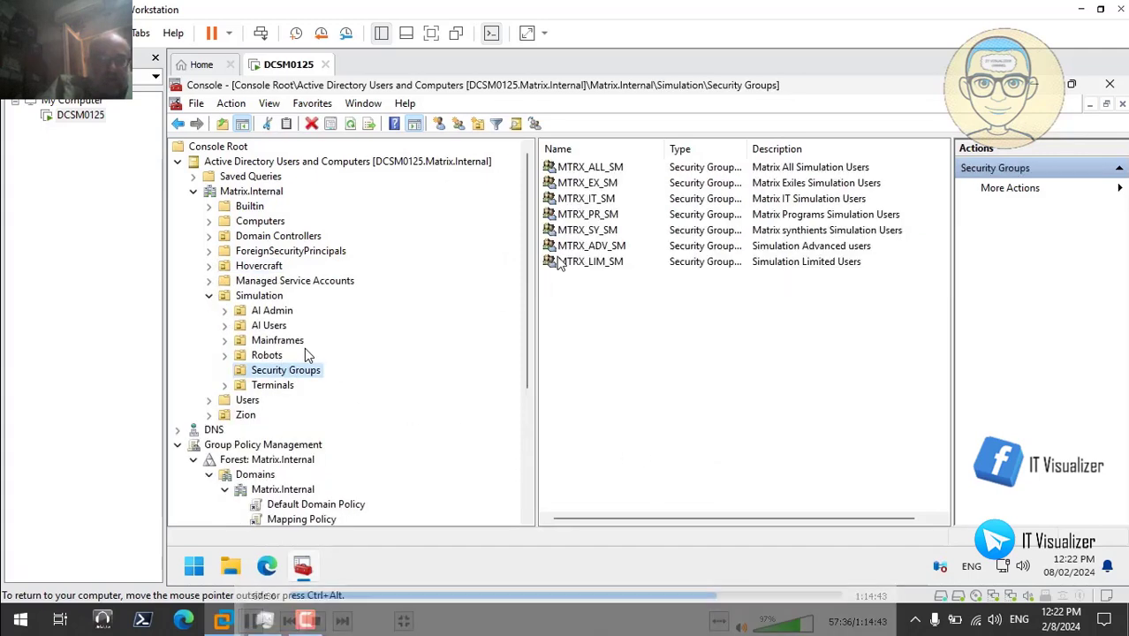
double_click(617, 246)
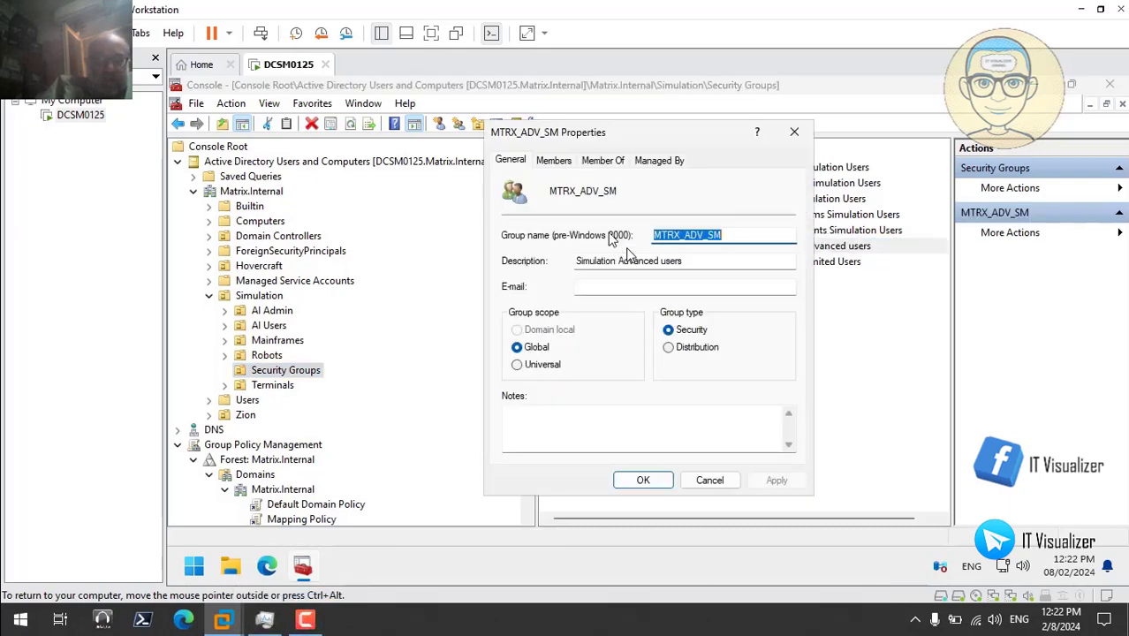
left_click(558, 162)
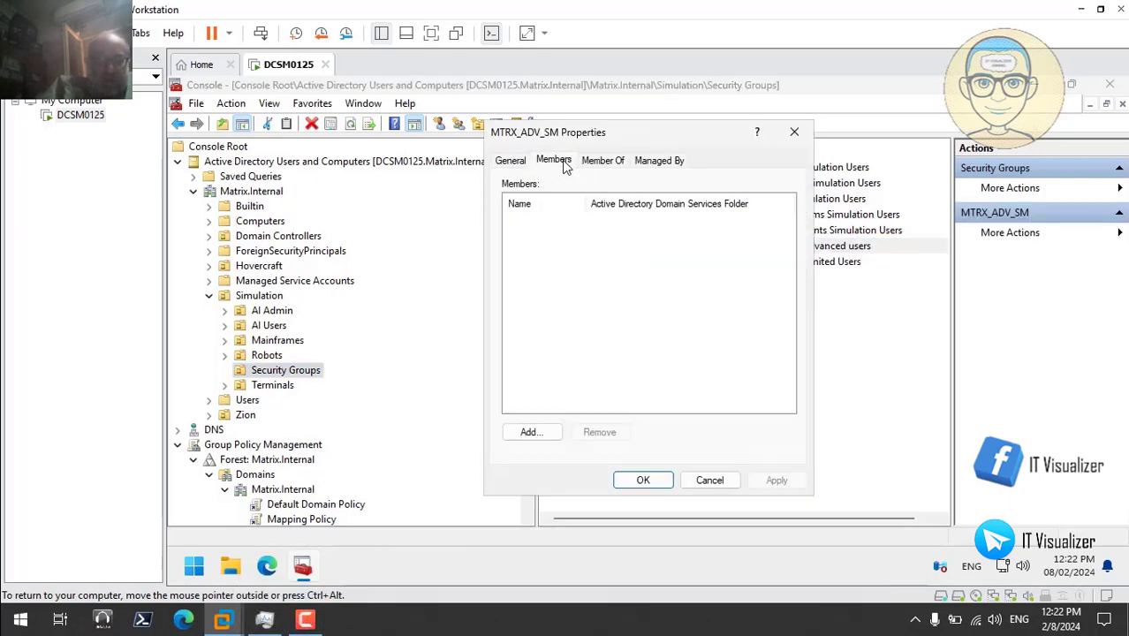
left_click(533, 433)
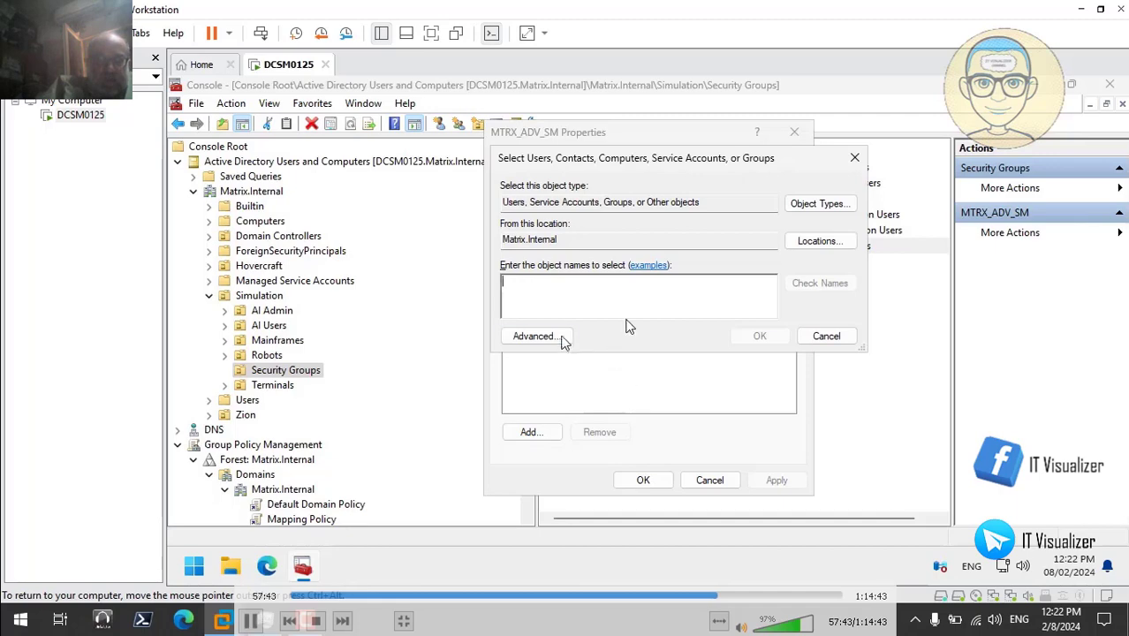
left_click(535, 337)
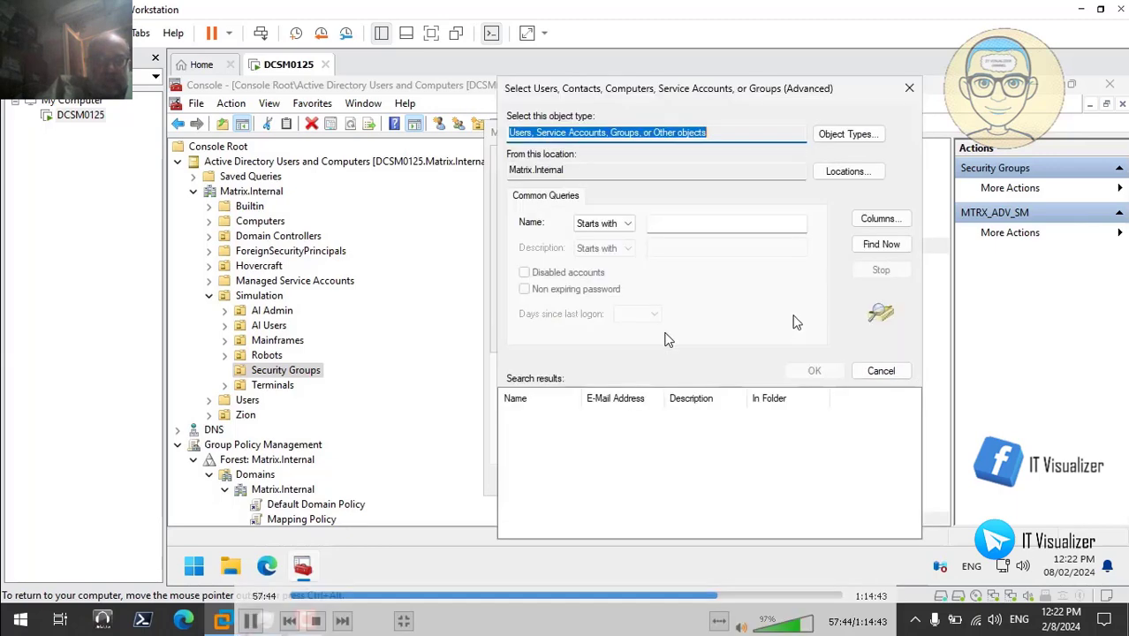
left_click(881, 243)
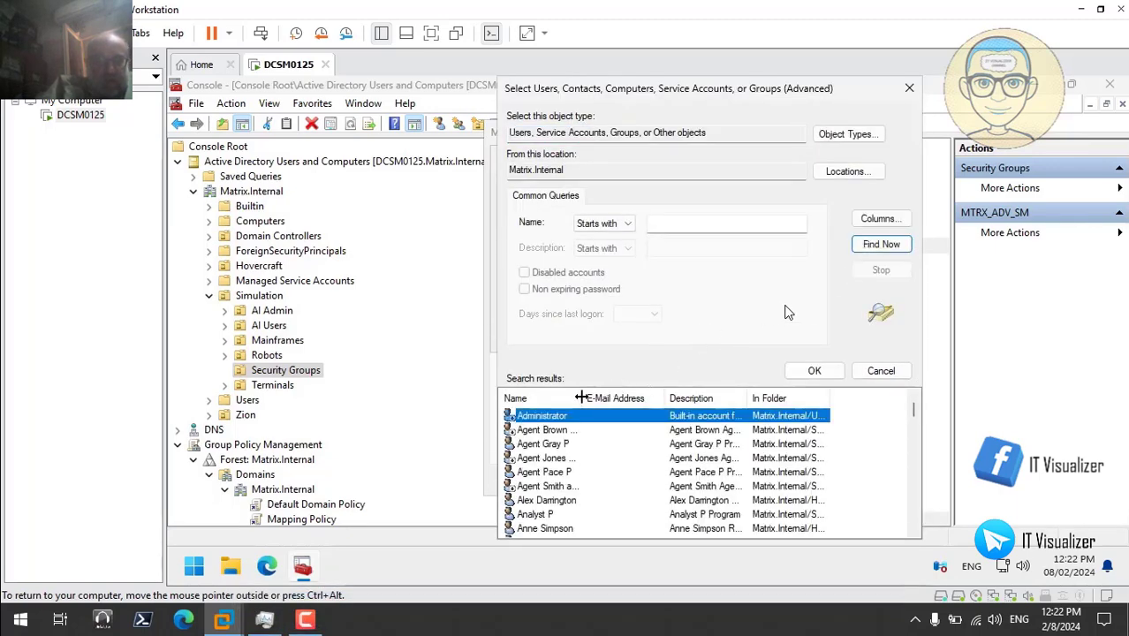
- Add MTRX_EX_SM to MTRX_ADV_SM, apply it, then open MTRX_LIM_SM's properties
left_click_drag(580, 397, 603, 398)
left_click_drag(912, 424, 917, 485)
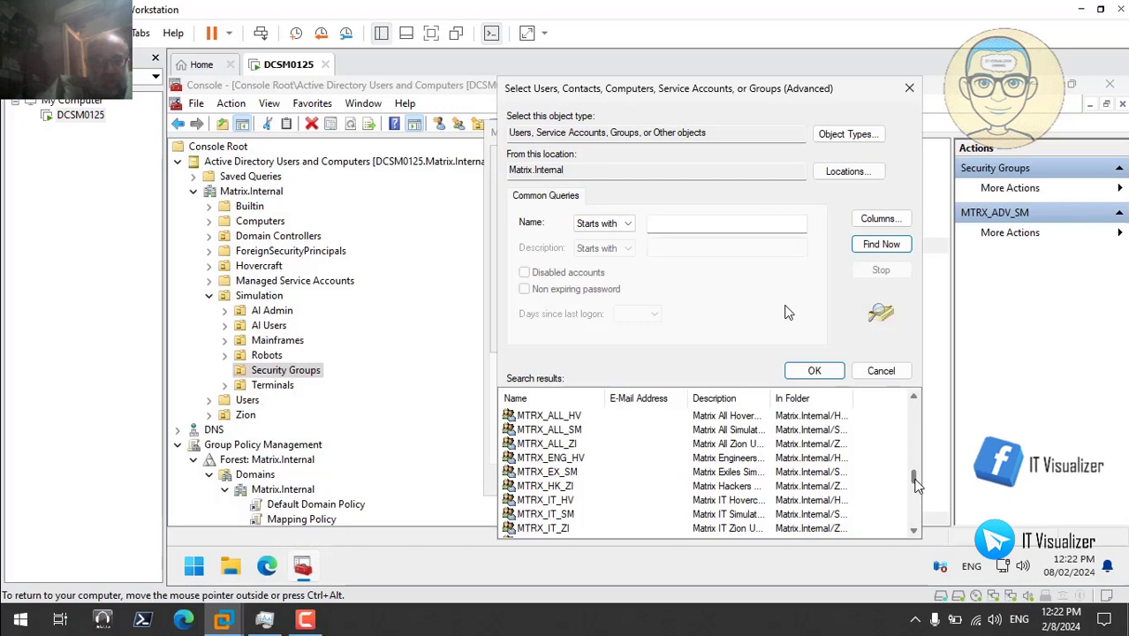
left_click_drag(917, 485, 918, 486)
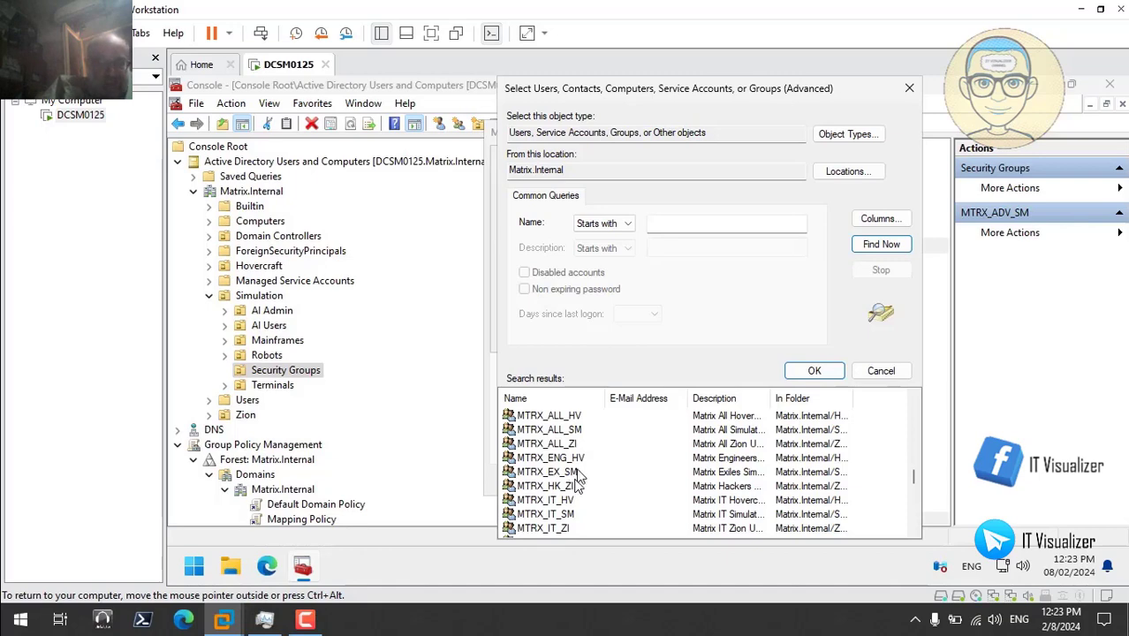
left_click(576, 473)
left_click(813, 372)
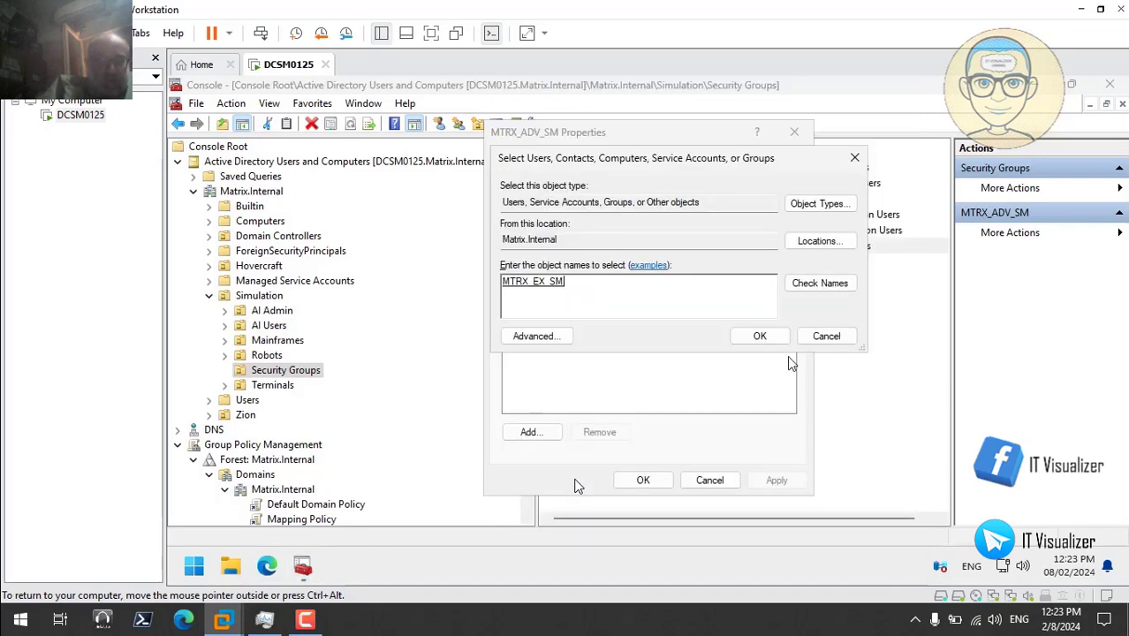
left_click(760, 336)
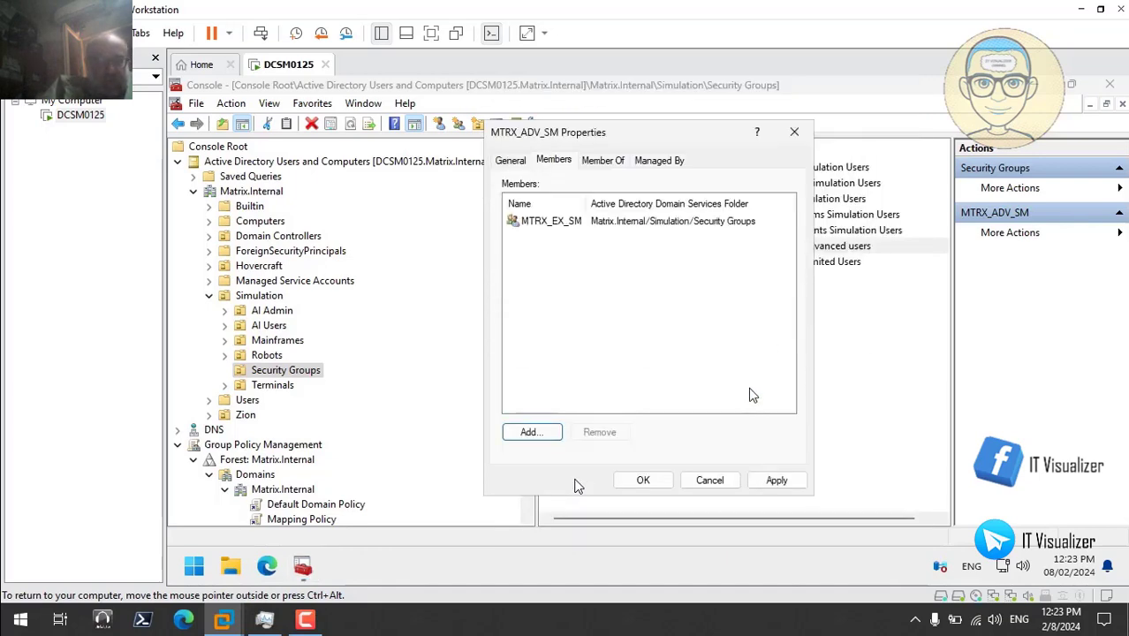
left_click(783, 484)
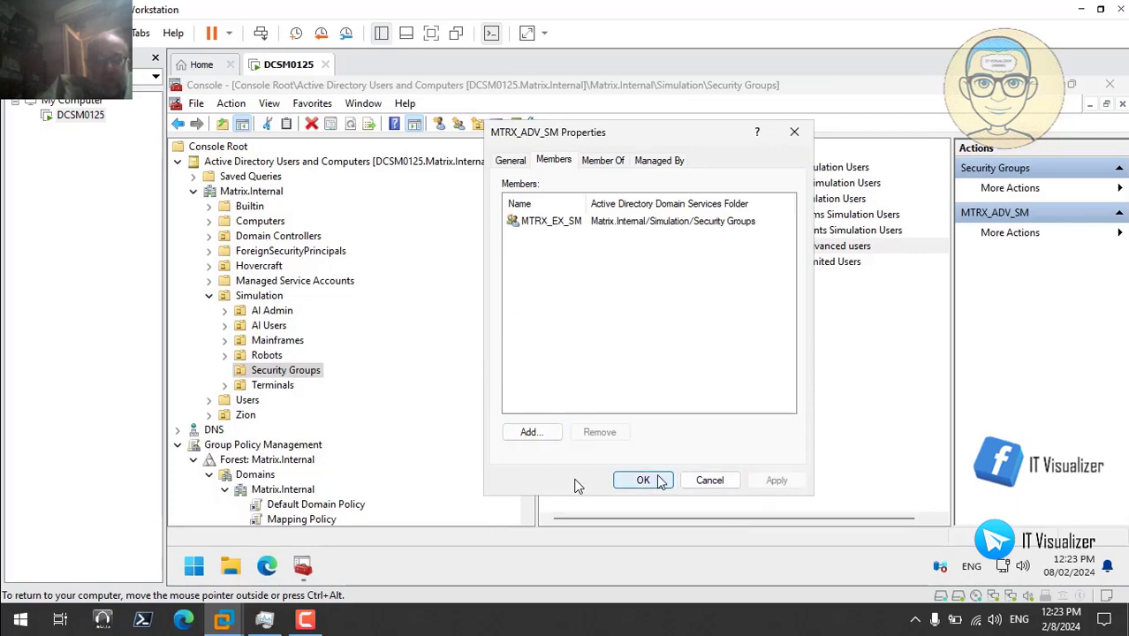
left_click(644, 480)
double_click(610, 262)
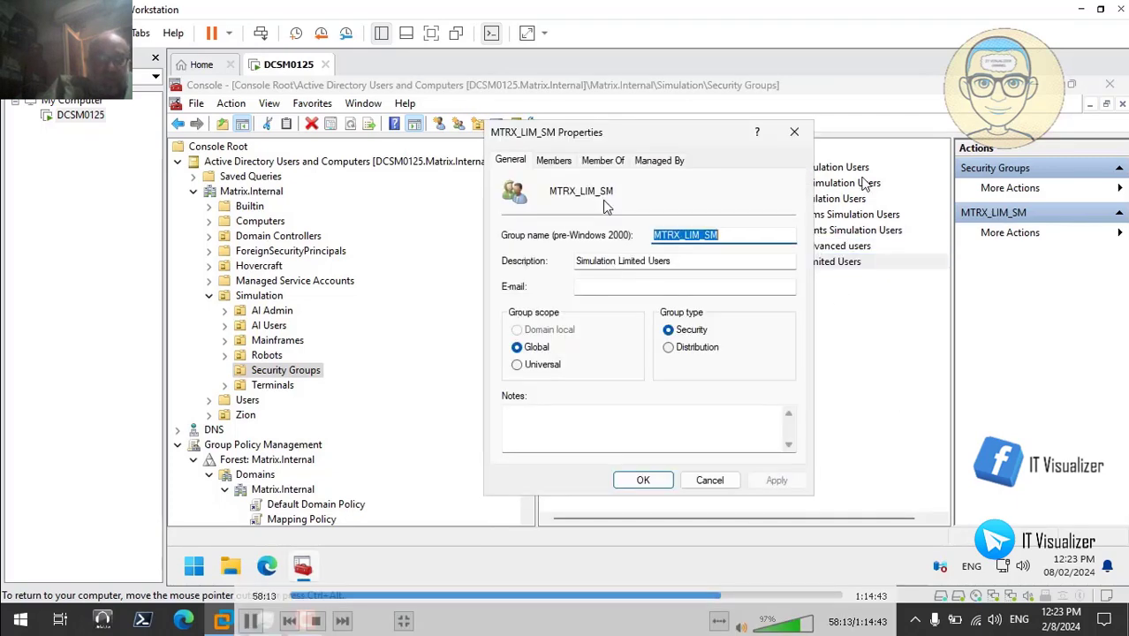
- Search all domain objects and add MTRX_SY_SM, not MTRX_PR_SM, to MTRX_LIM_SM's members
left_click(554, 161)
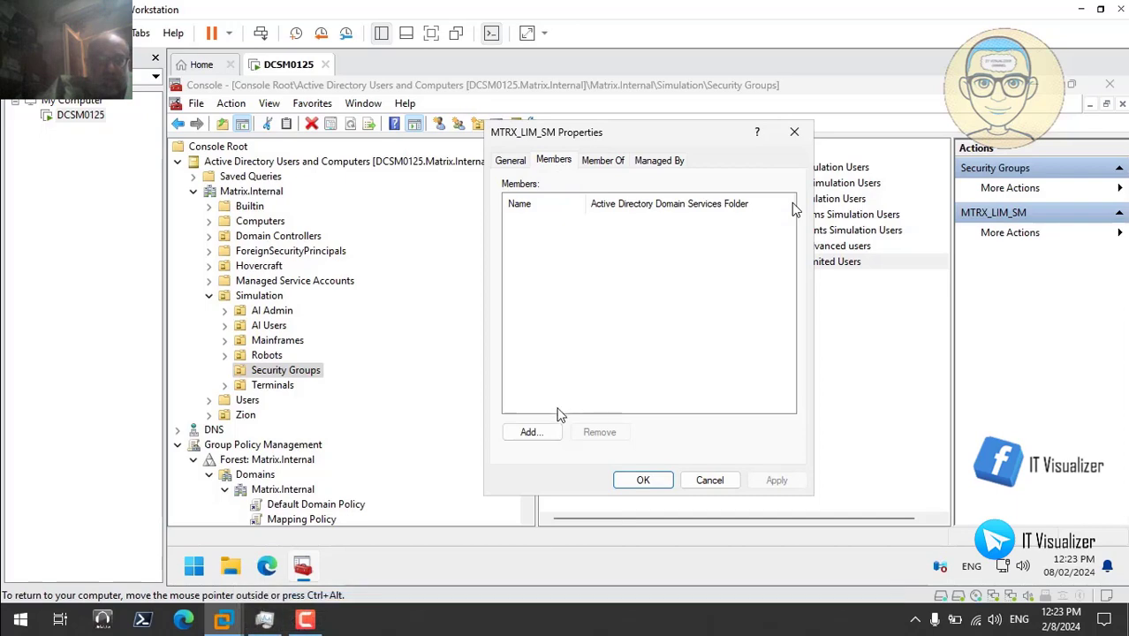
left_click(530, 432)
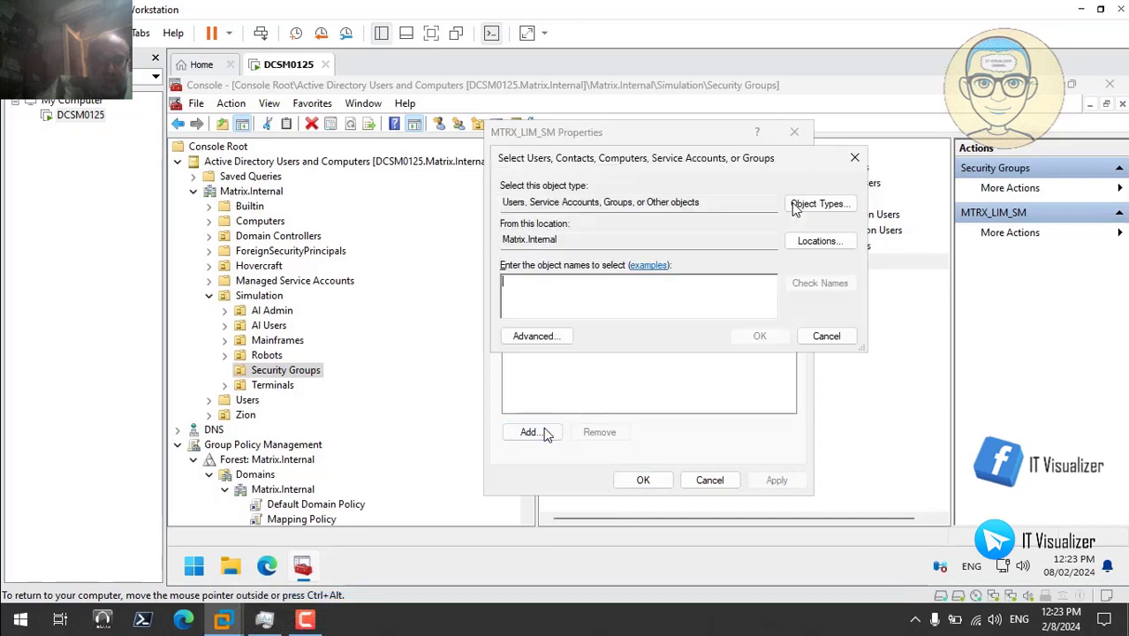
left_click(559, 334)
left_click(881, 244)
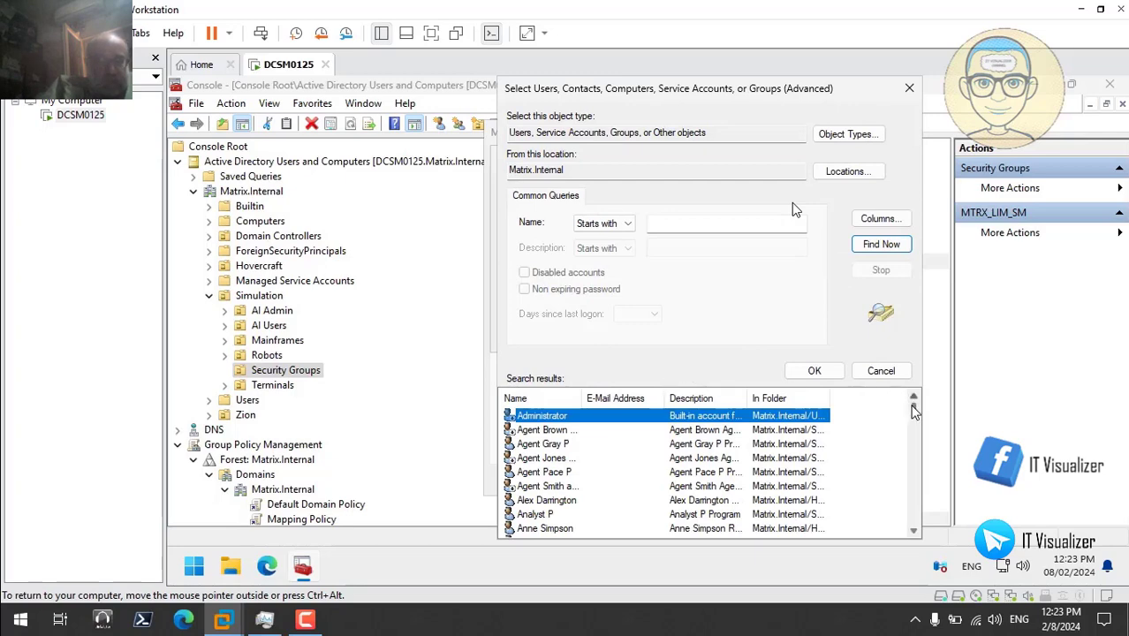
left_click_drag(915, 415, 924, 493)
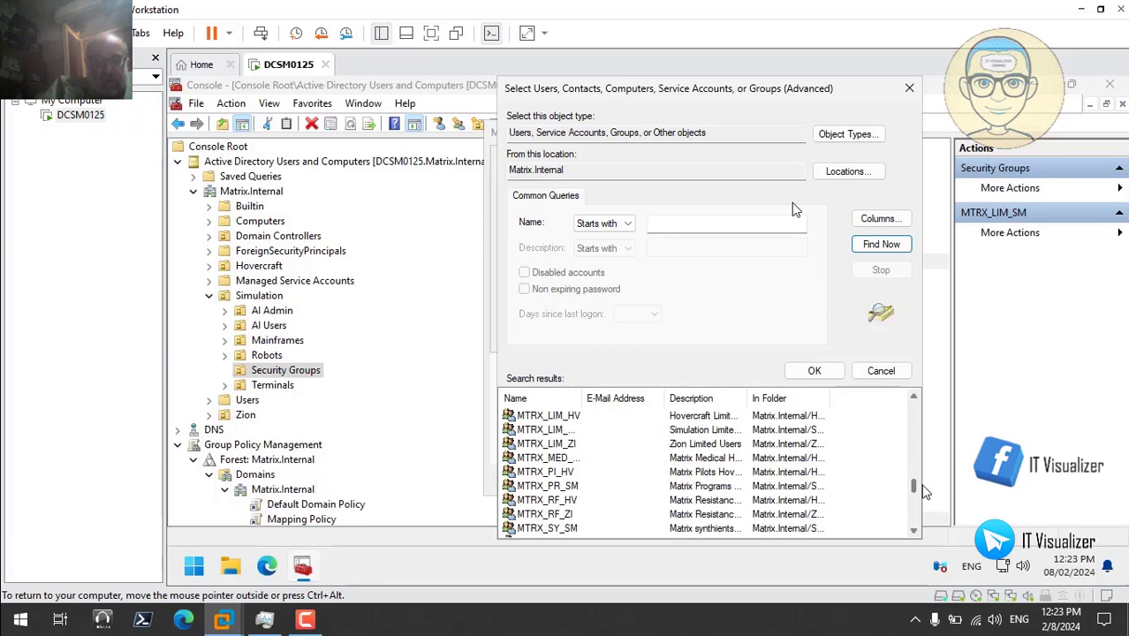
left_click(579, 487)
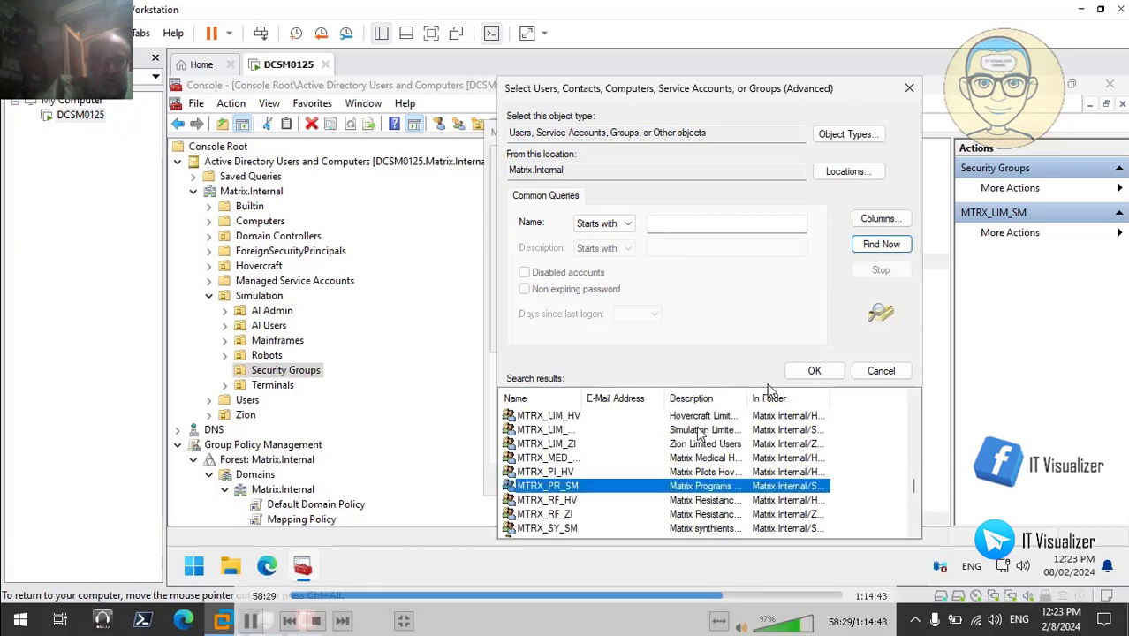
left_click(571, 528)
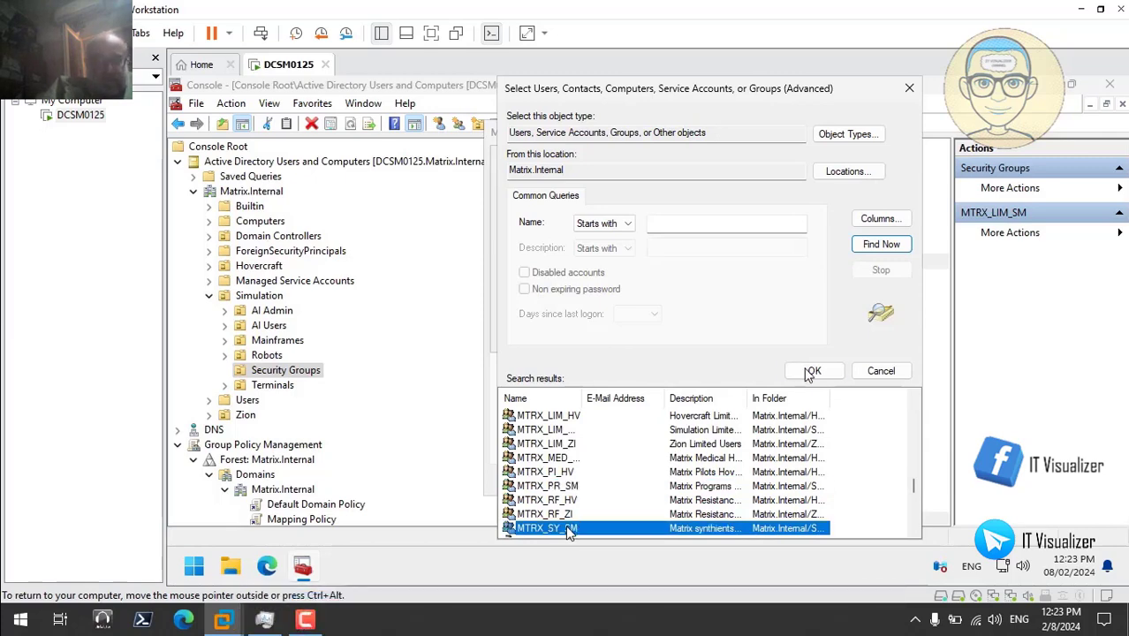
left_click(811, 371)
left_click(762, 338)
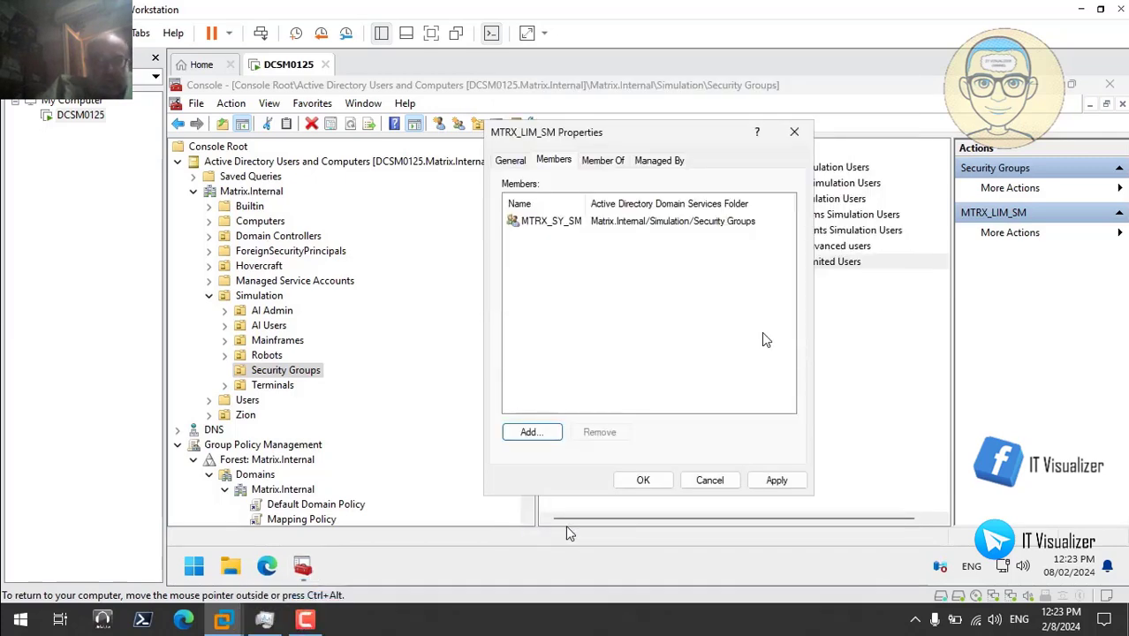
left_click(767, 485)
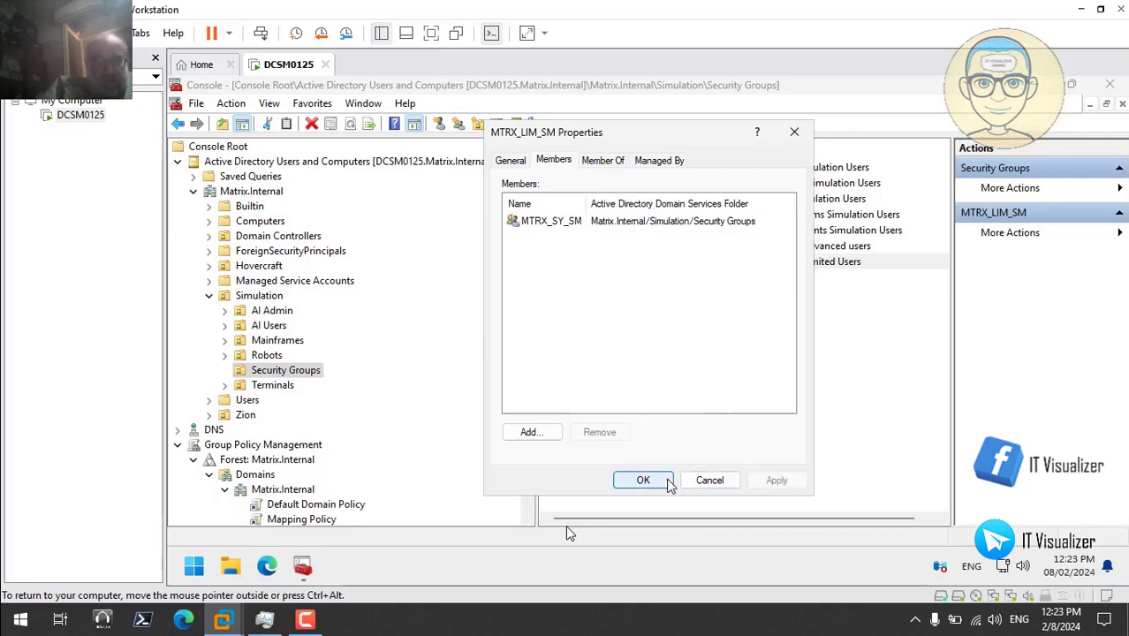
left_click(643, 480)
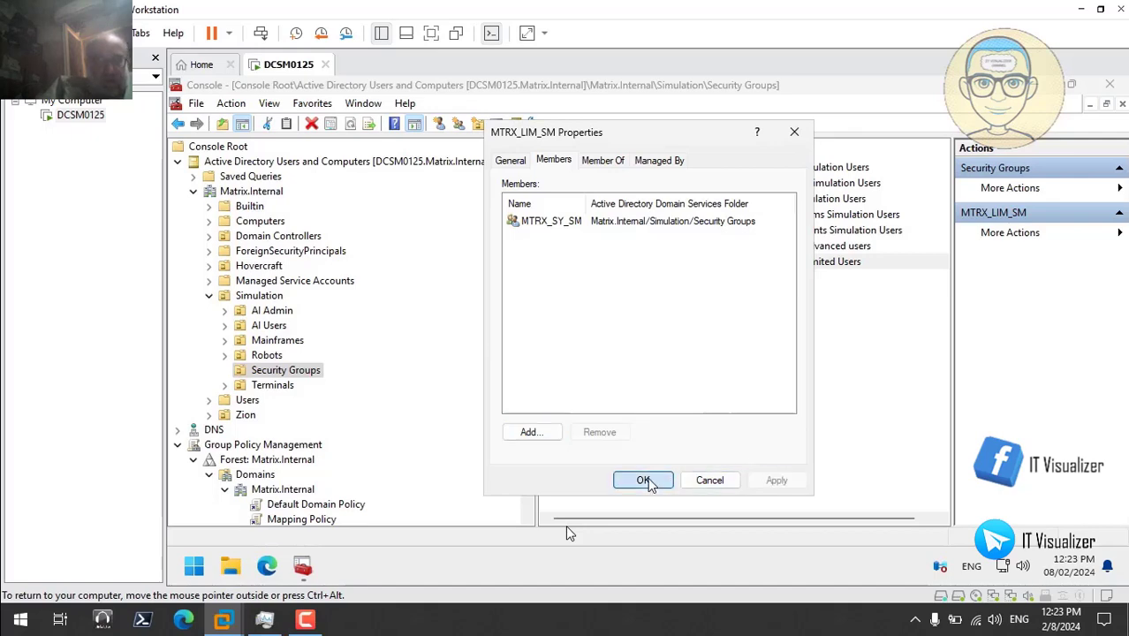
left_click(209, 295)
- Open MTRX_ADV_ZI's members under Zion > Security Groups and list all domain users and groups
left_click(209, 325)
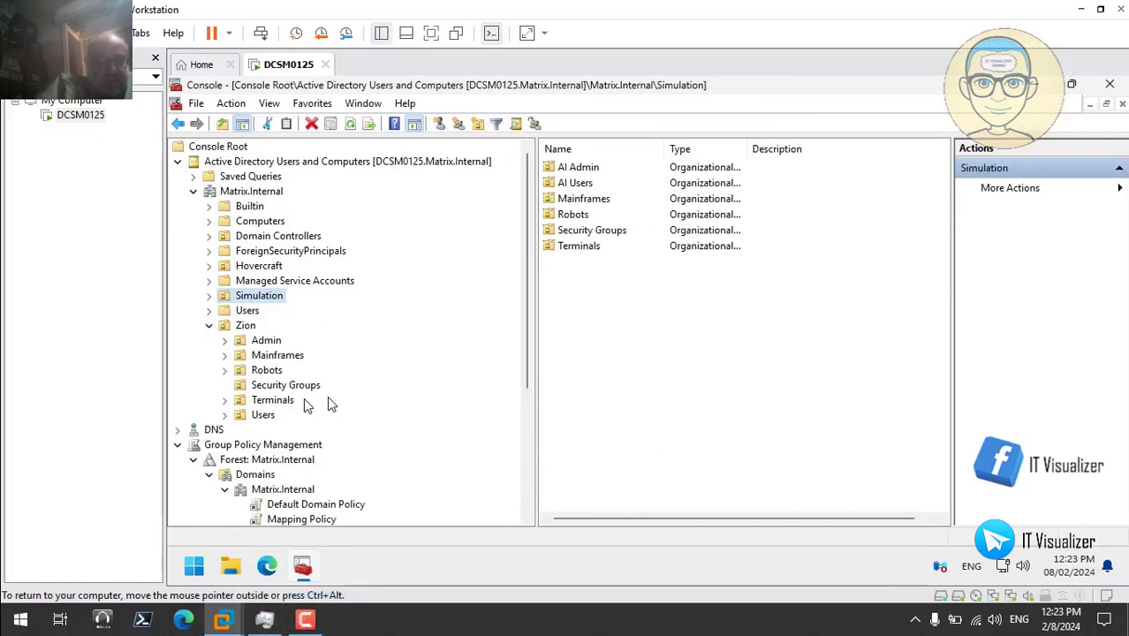
left_click(285, 385)
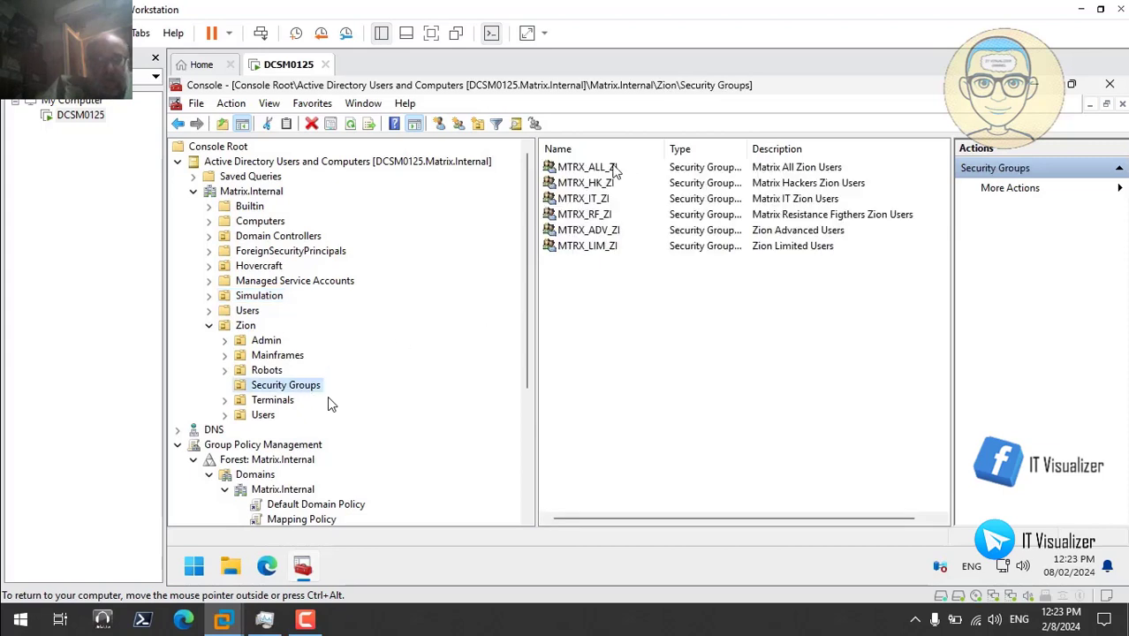
double_click(615, 231)
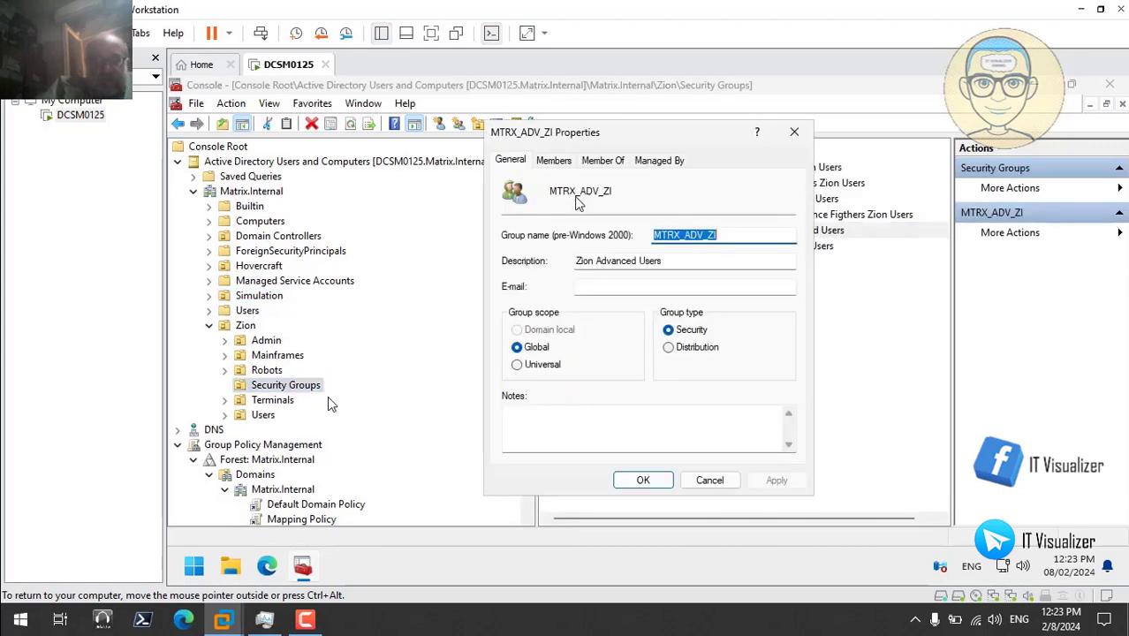
left_click(555, 163)
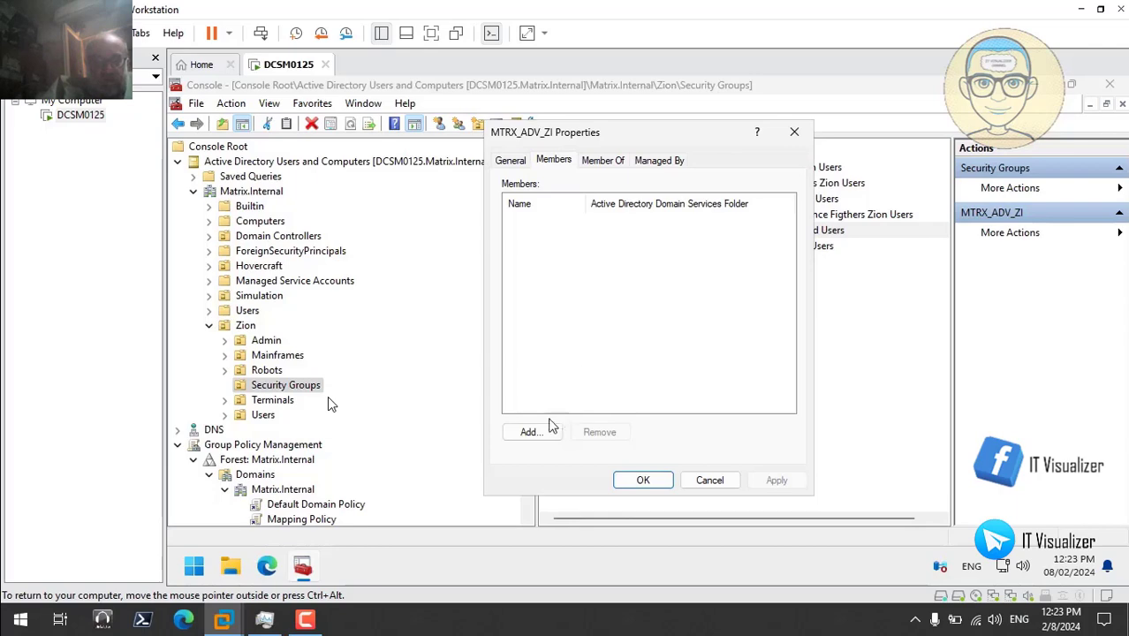
left_click(545, 433)
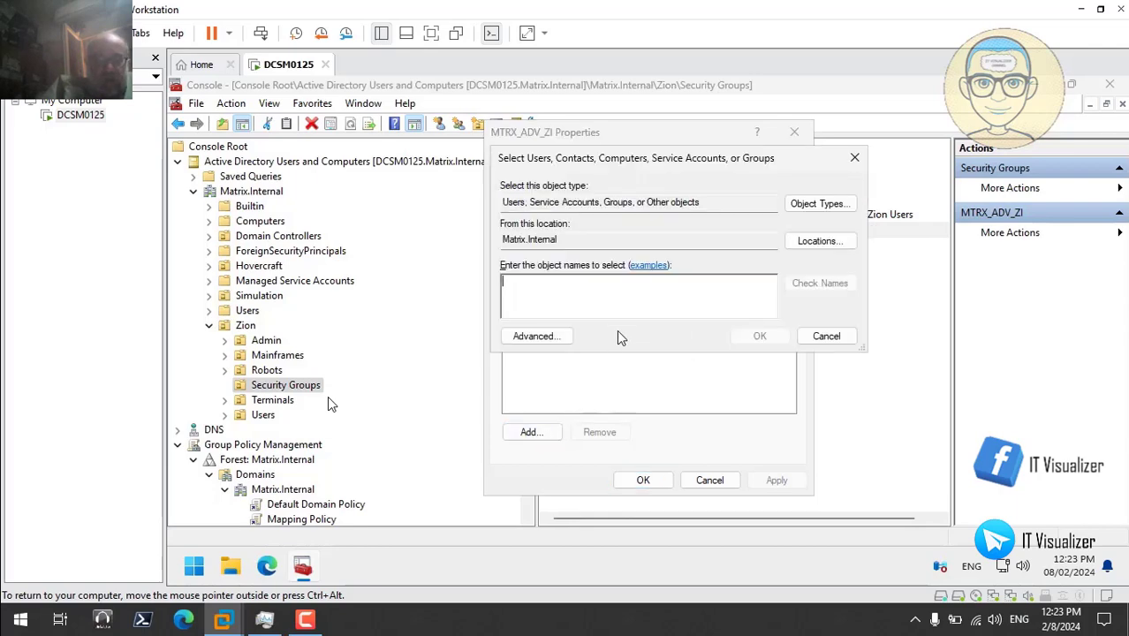
left_click(537, 336)
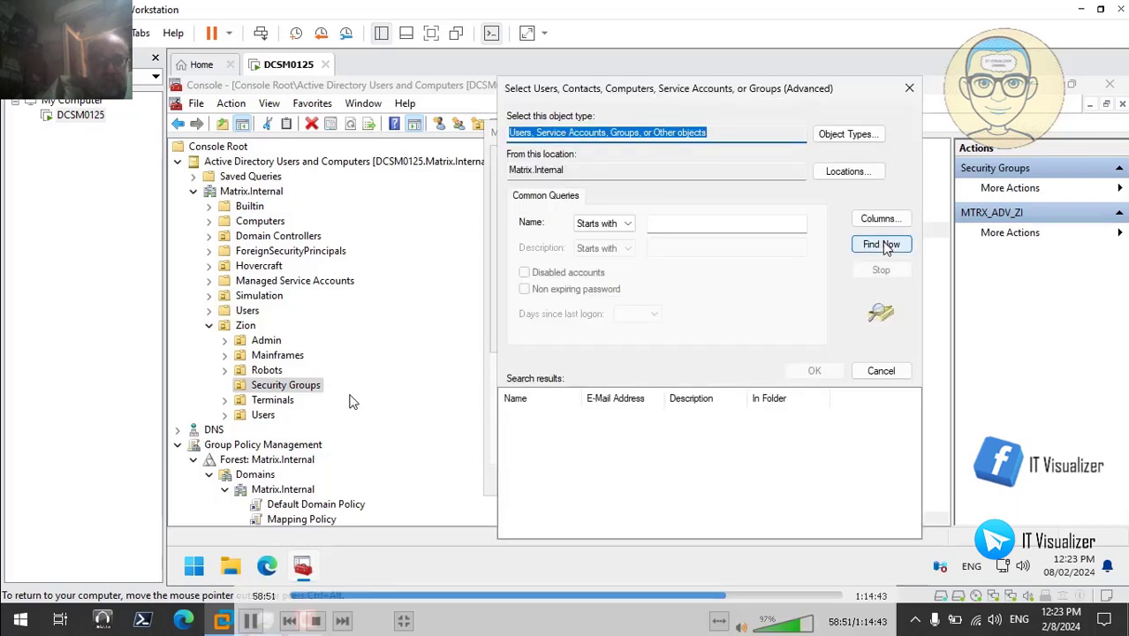
left_click(882, 245)
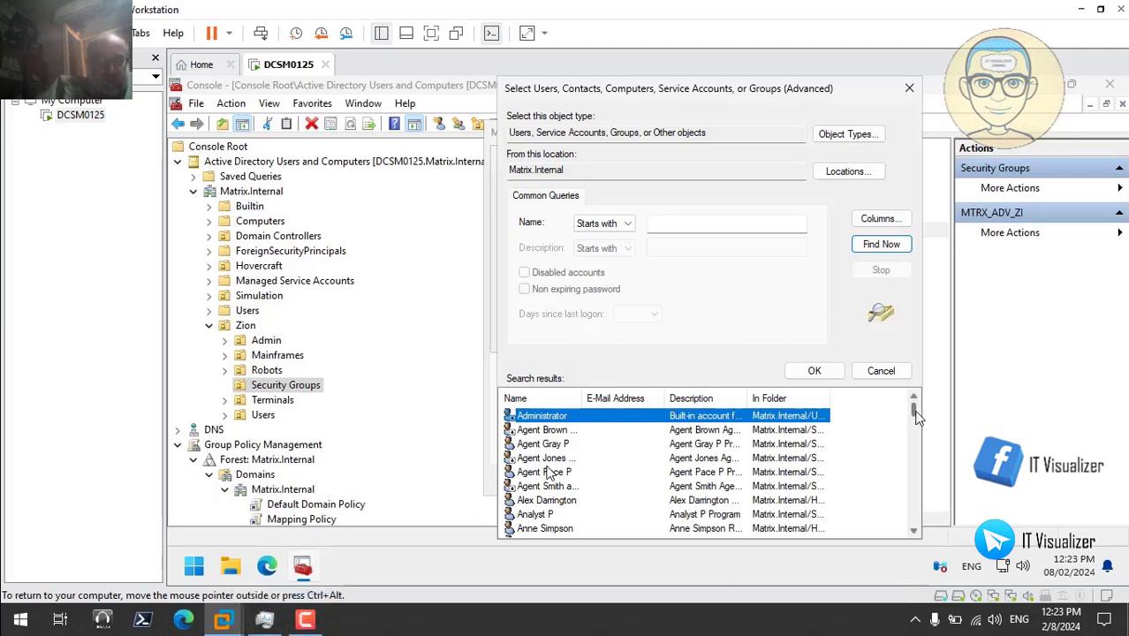
- Add MTRX_RF_ZI to MTRX_ADV_ZI, apply it, then open MTRX_LIM_ZI's properties
left_click_drag(915, 417, 919, 479)
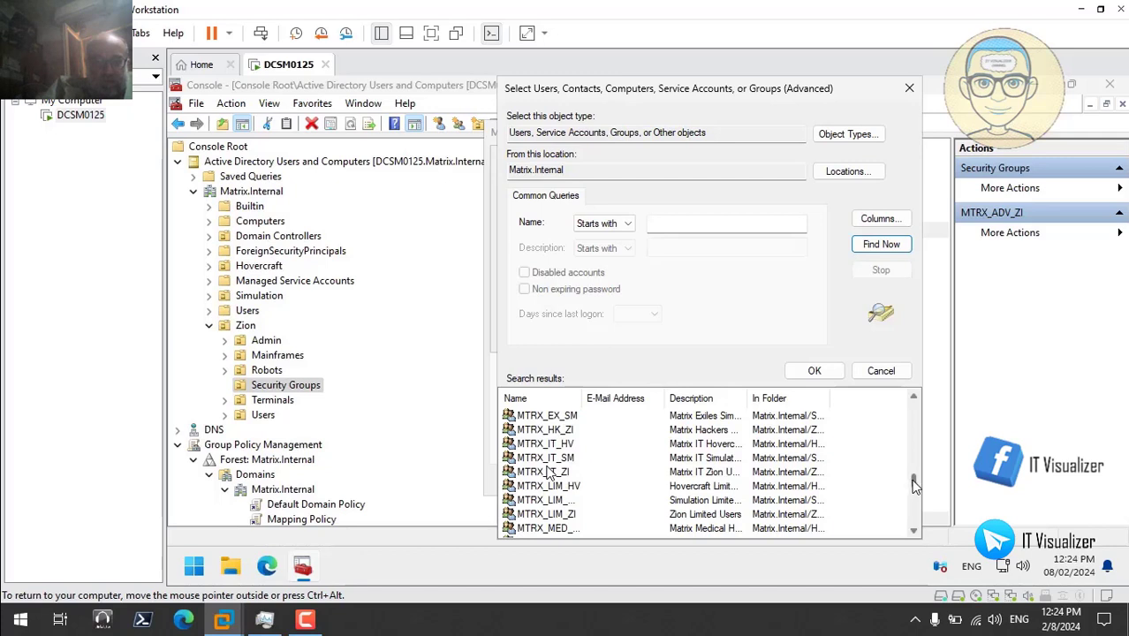
left_click_drag(915, 485, 915, 490)
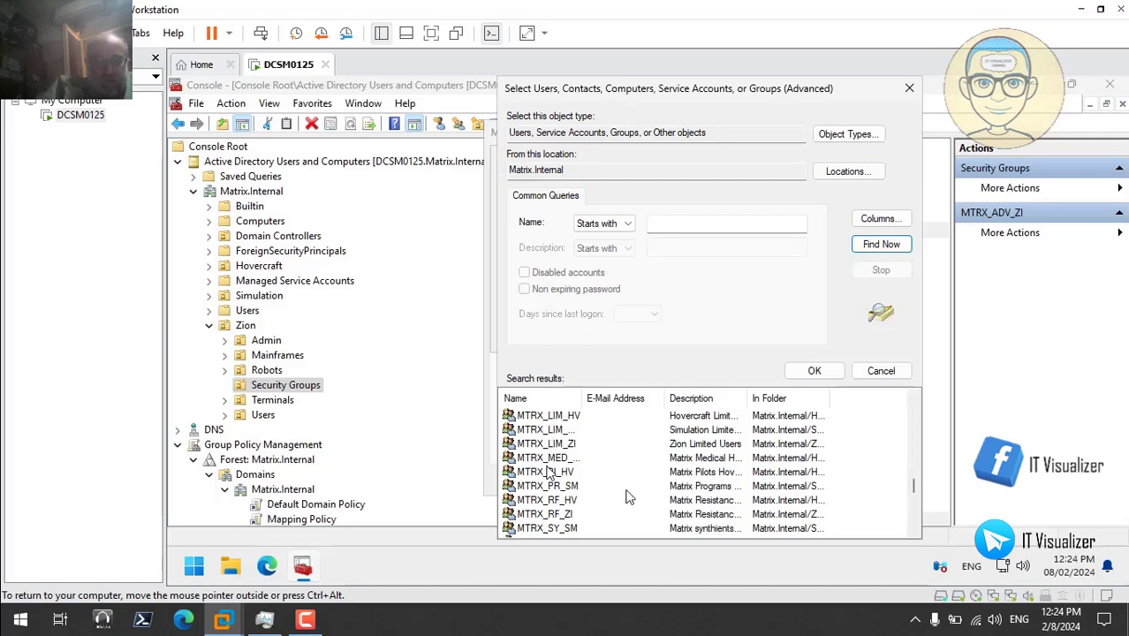
left_click(574, 515)
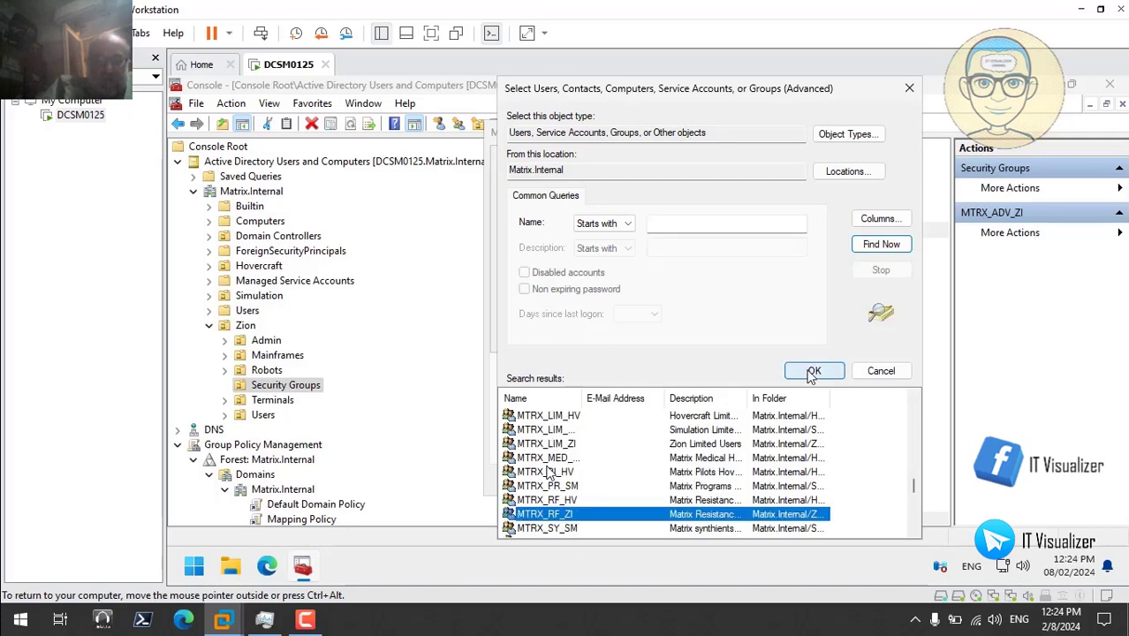
left_click(815, 370)
left_click(757, 339)
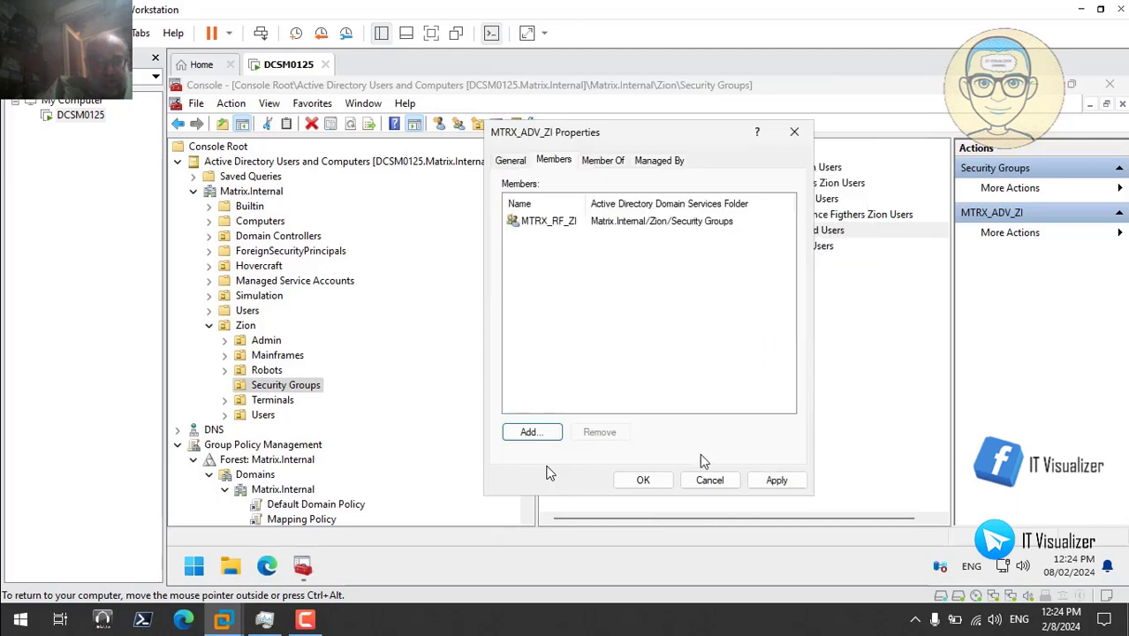
left_click(747, 480)
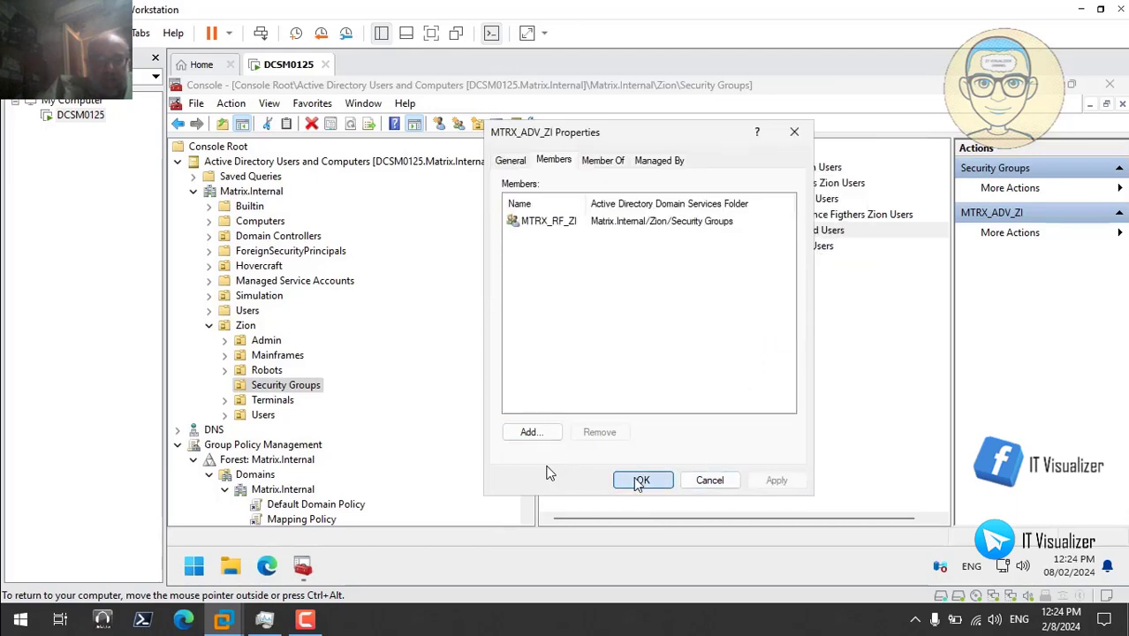
left_click(644, 479)
double_click(593, 248)
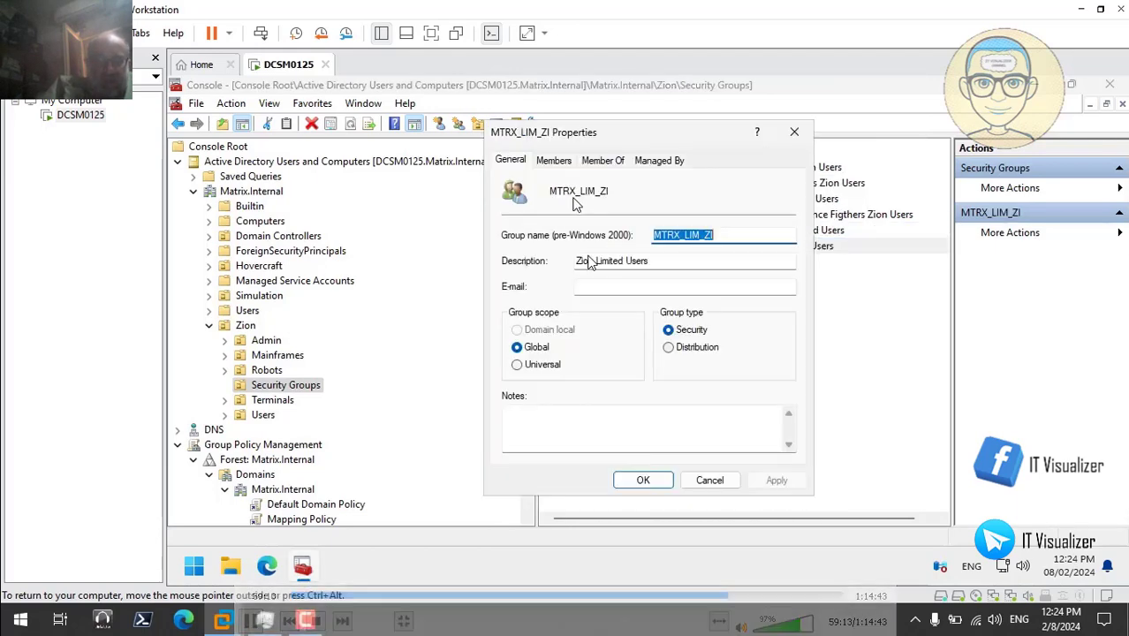
- Search all domain users and groups and add MTRX_HK_ZI to MTRX_LIM_ZI's members, applying the change
left_click(553, 161)
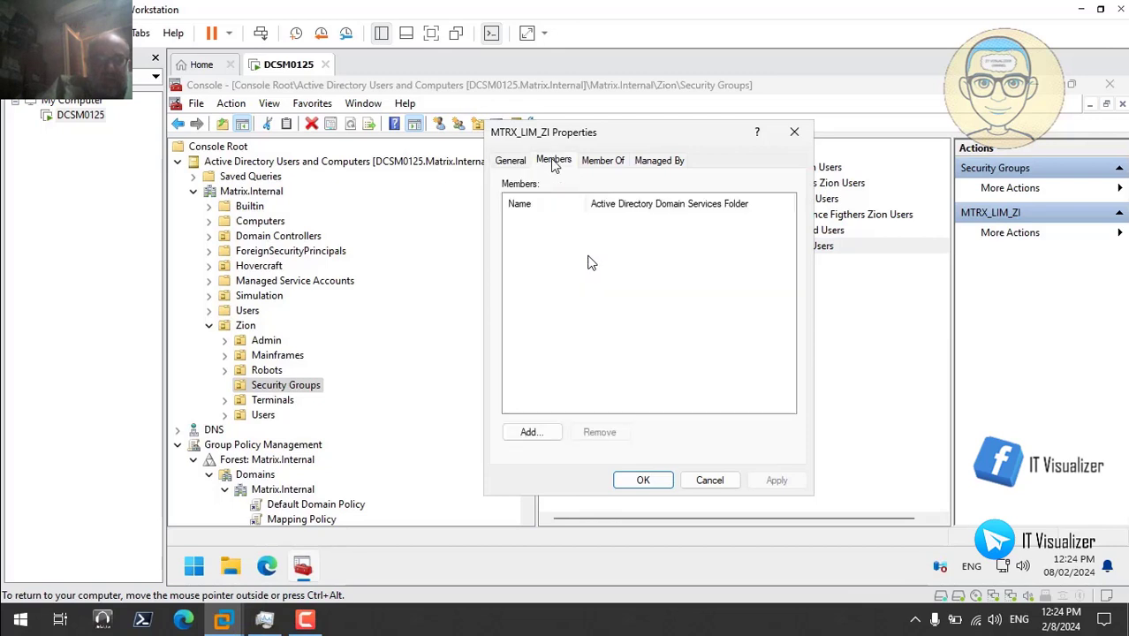
left_click(530, 432)
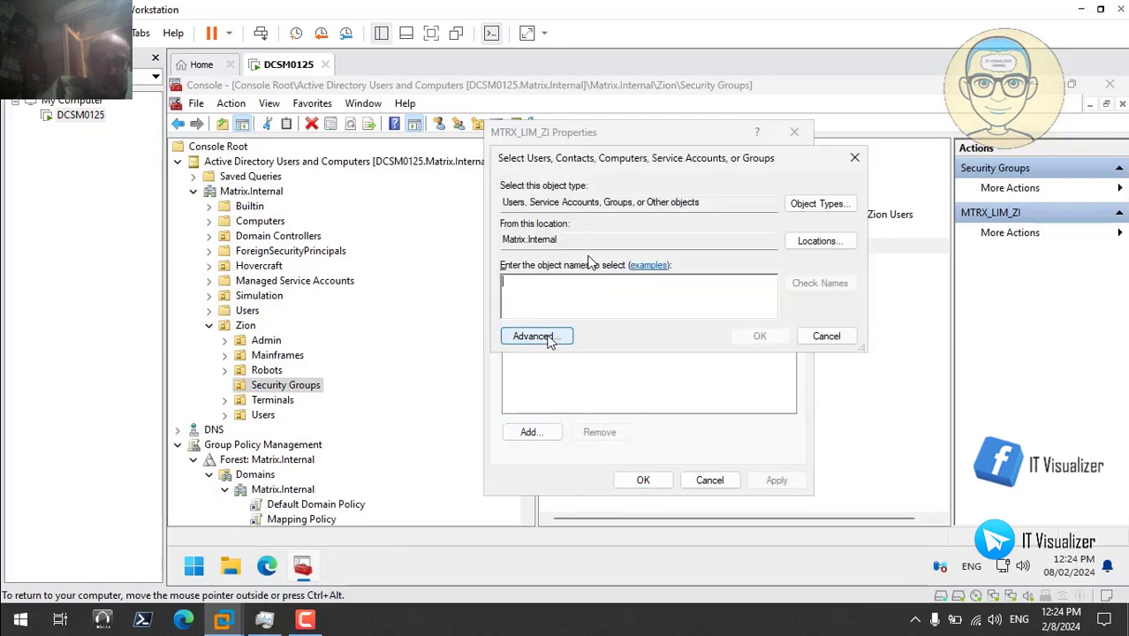
left_click(544, 336)
left_click(877, 255)
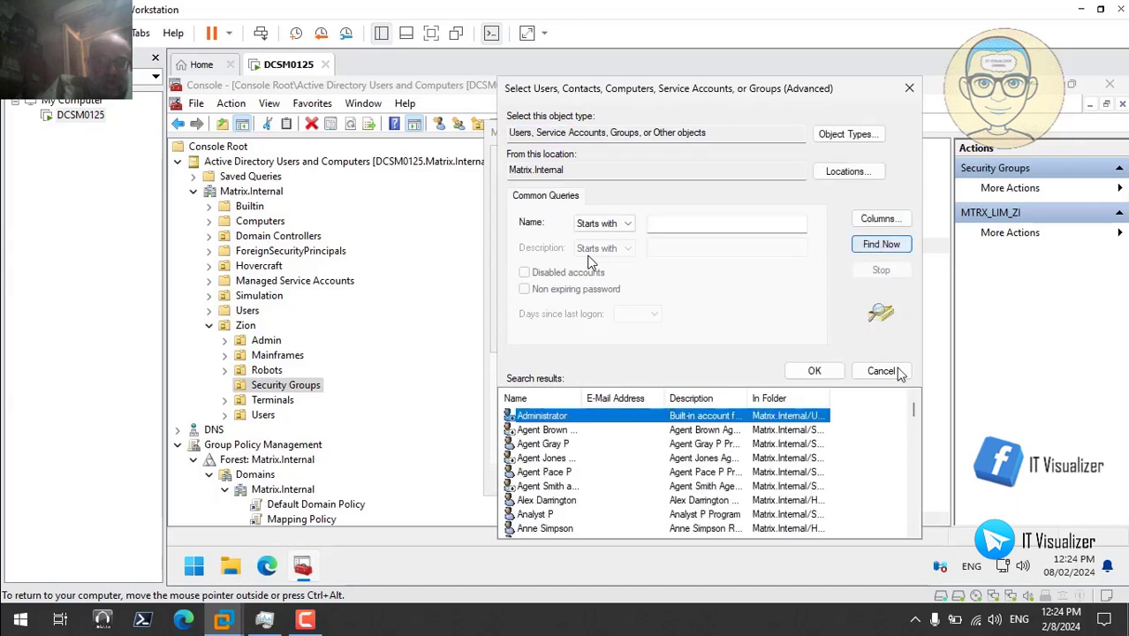
left_click_drag(915, 408, 915, 491)
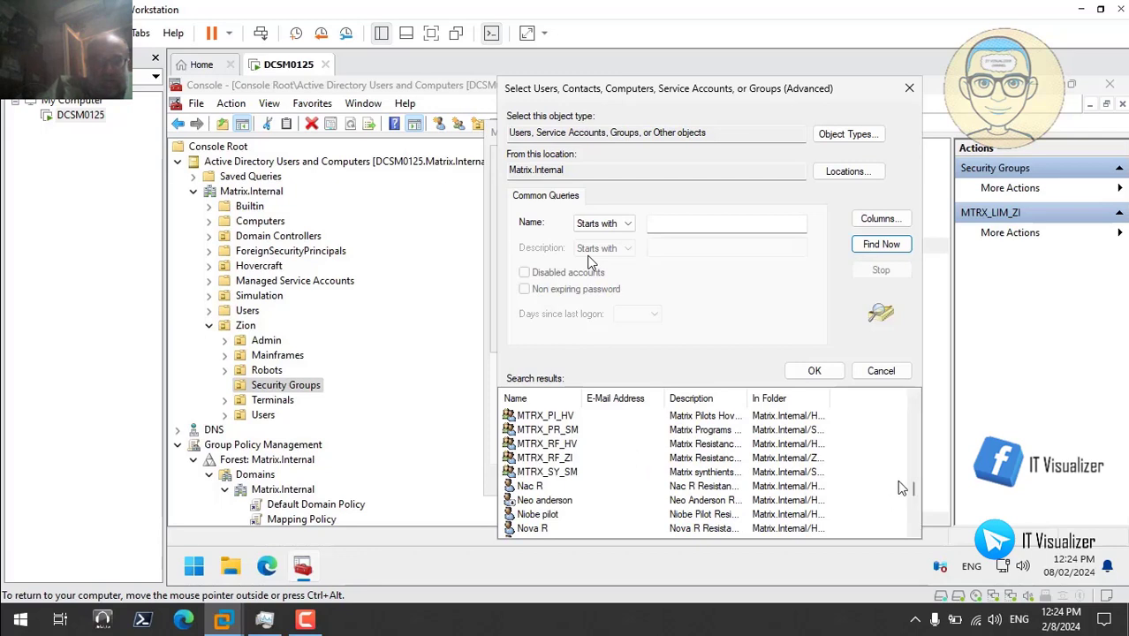
mouse_move(917, 496)
left_mouse_down()
mouse_move(917, 517)
mouse_move(916, 484)
left_mouse_up()
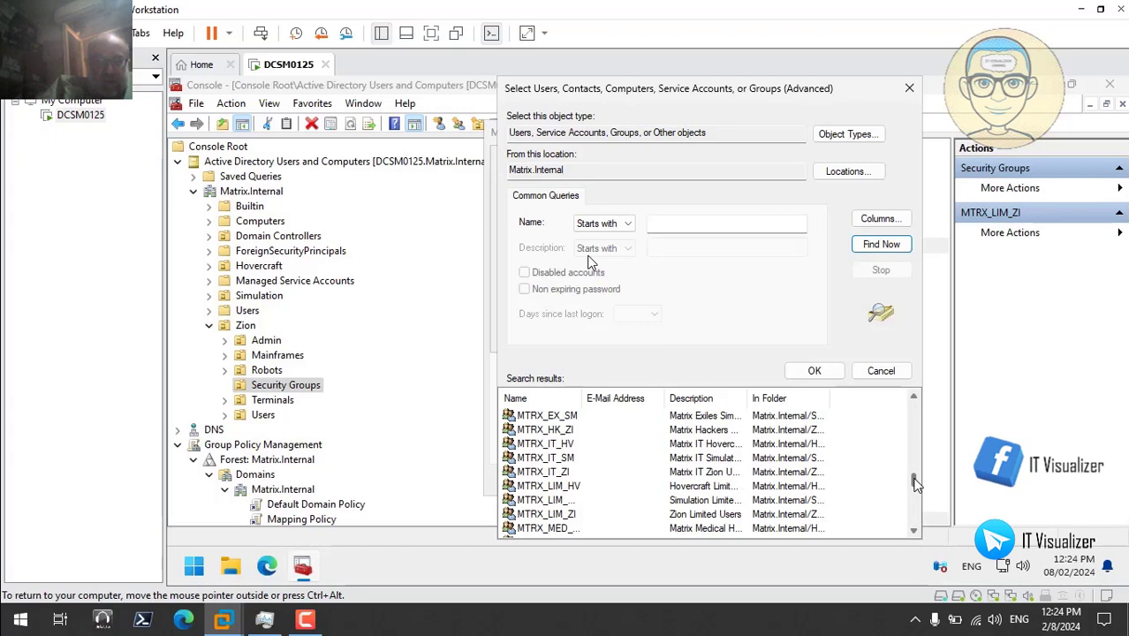
left_click(592, 437)
left_click(815, 371)
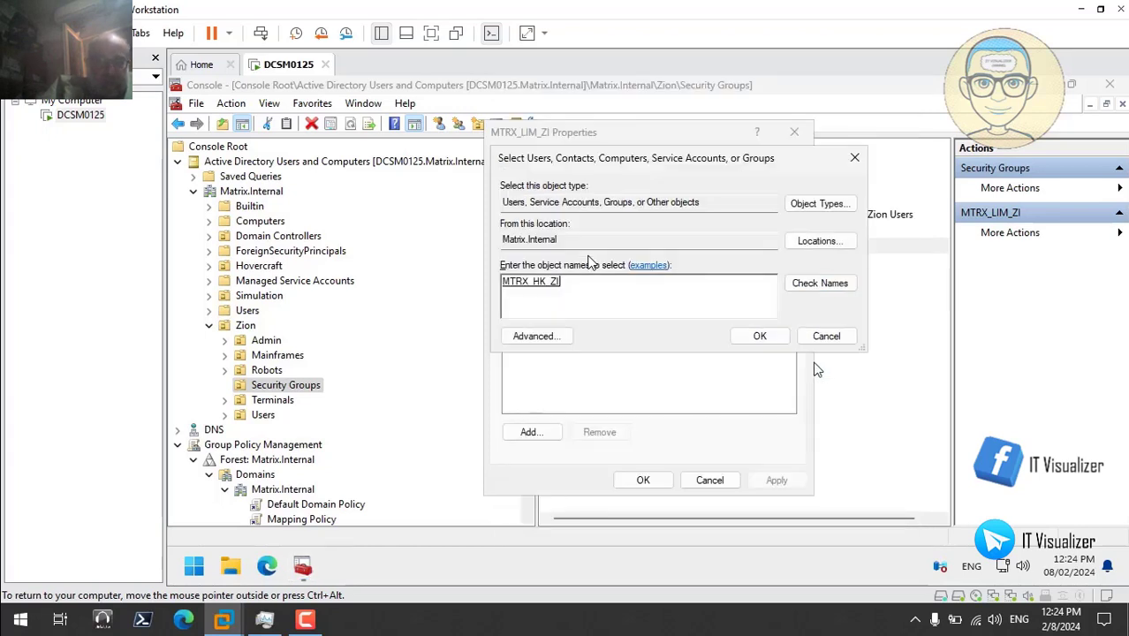
left_click(760, 337)
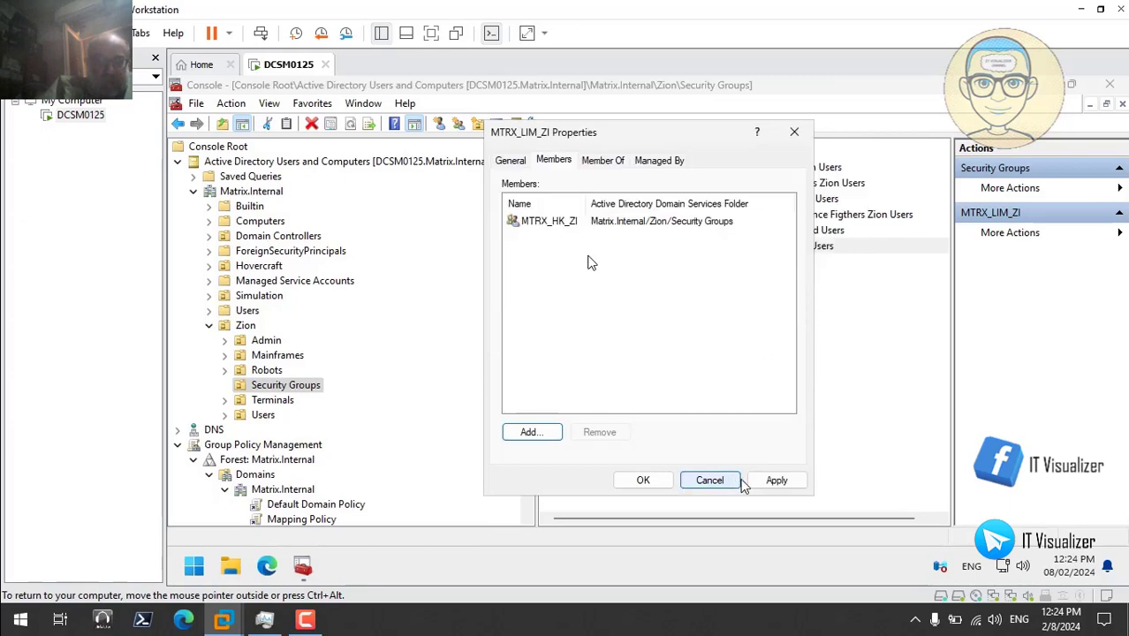
left_click(776, 484)
left_click(643, 480)
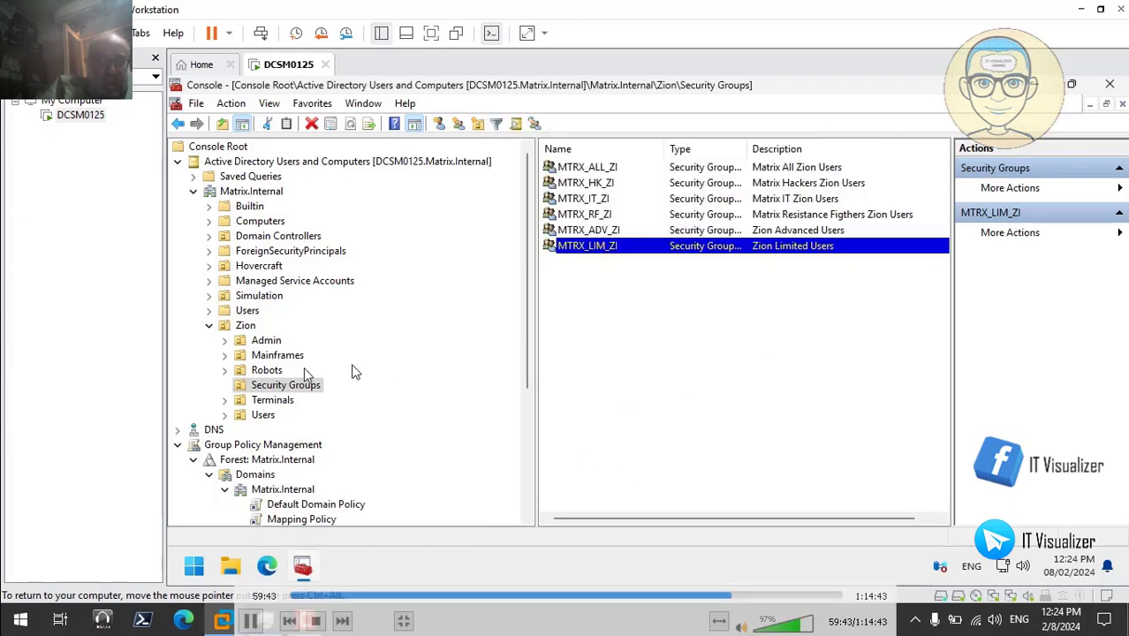
- Browse the eleven GPOs and Advance Users Group Policy's scope, then select the Matrix.Internal domain
left_click(210, 325)
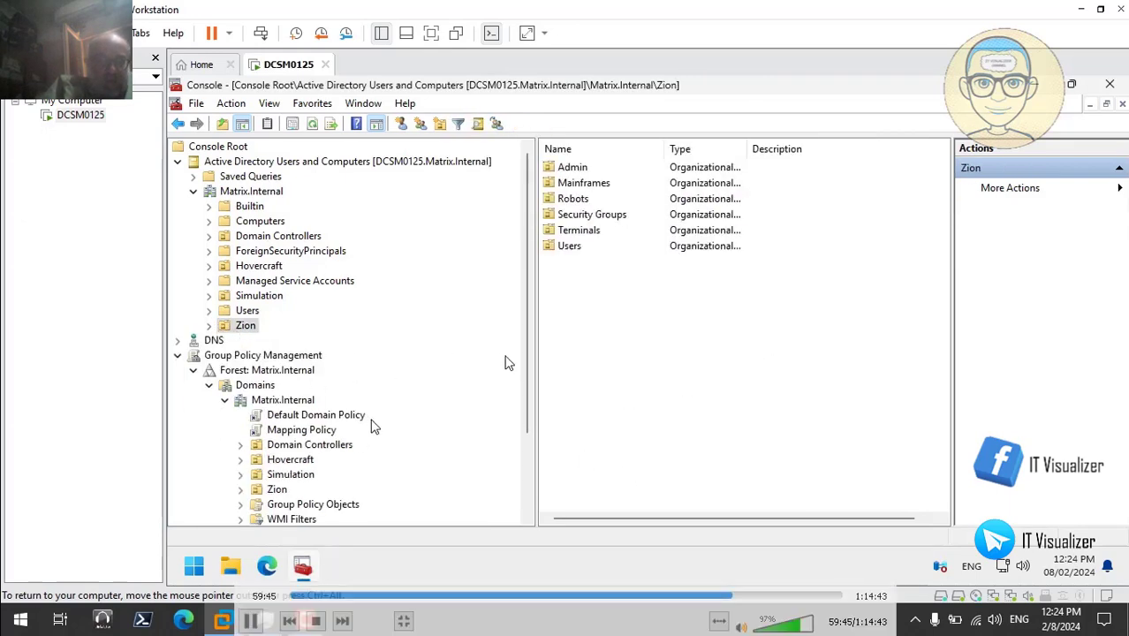
scroll(483, 456, "down", 3)
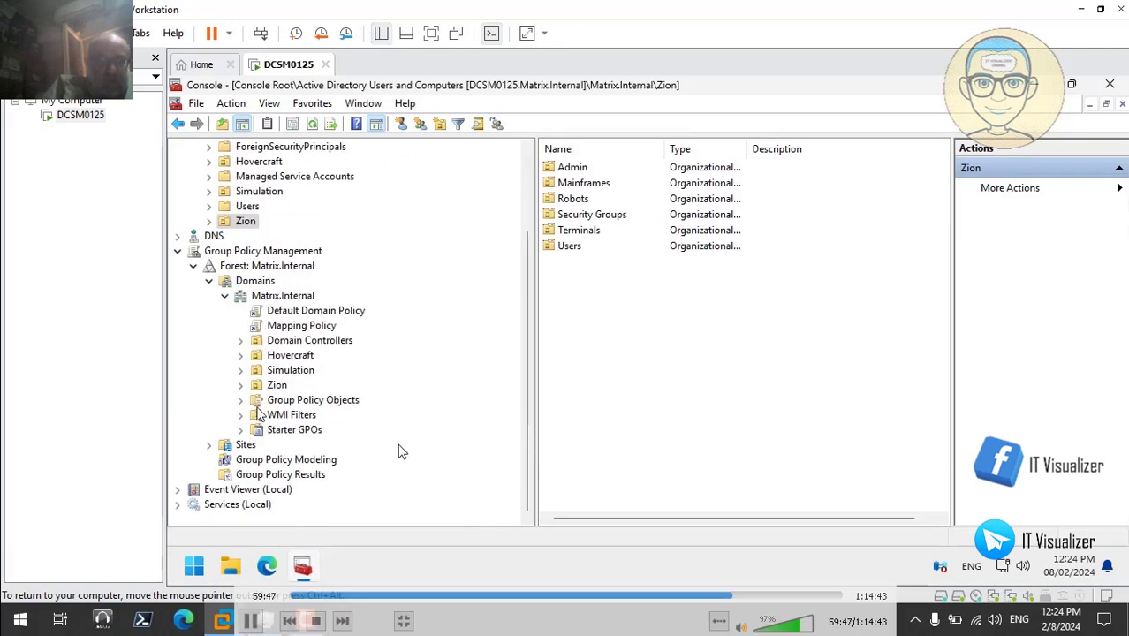
left_click(240, 401)
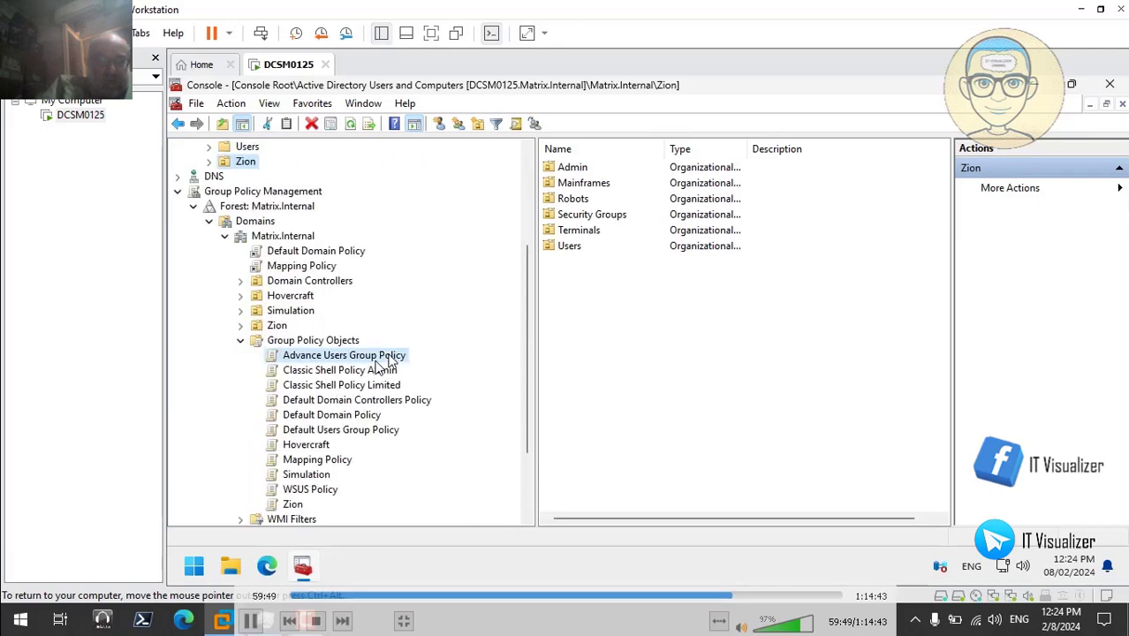
left_click(403, 356)
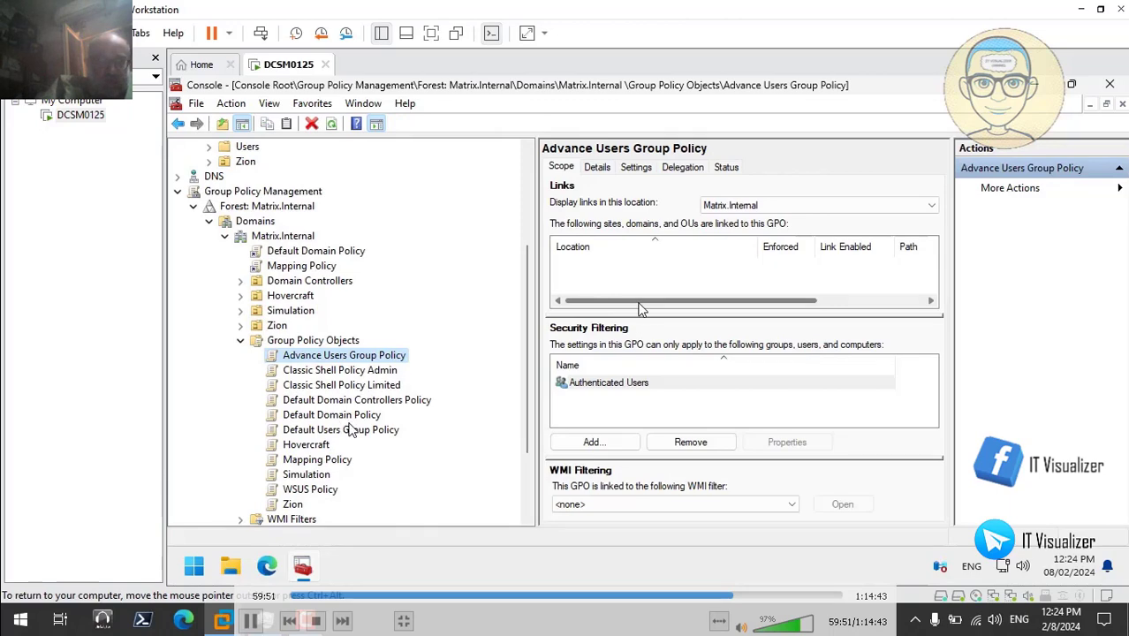
left_click(240, 341)
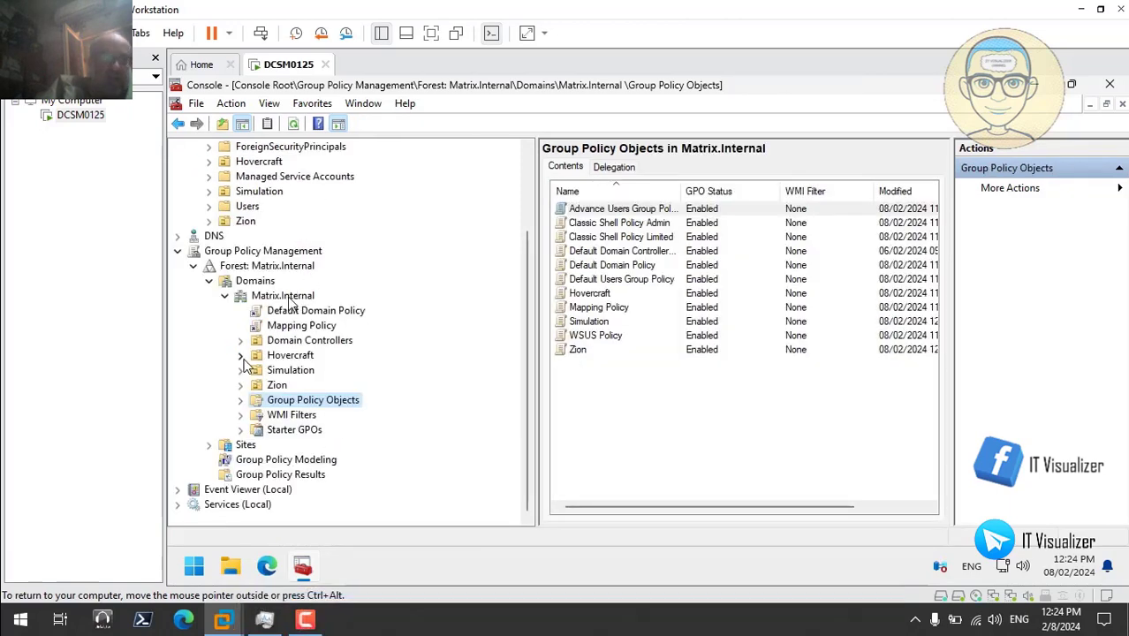
left_click(241, 400)
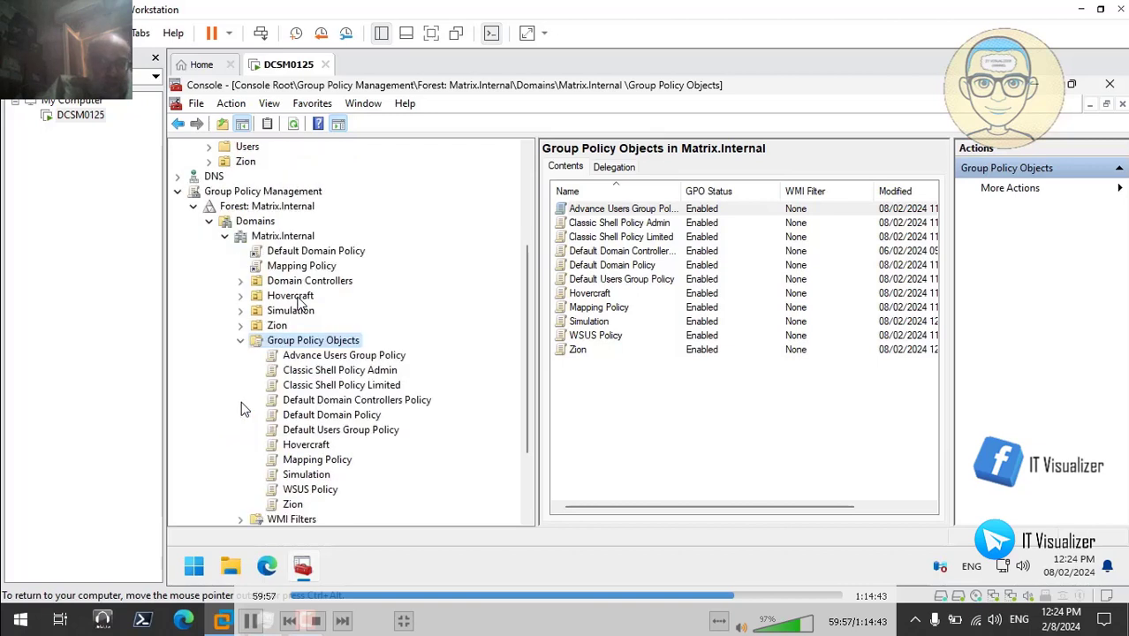
left_click(239, 341)
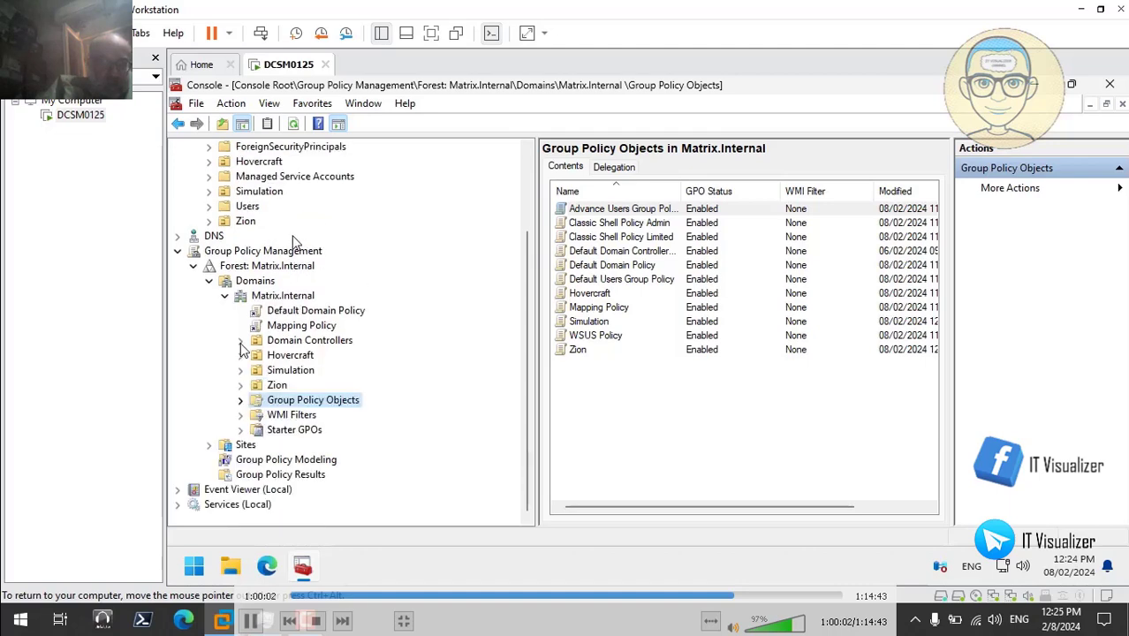
left_click(241, 402)
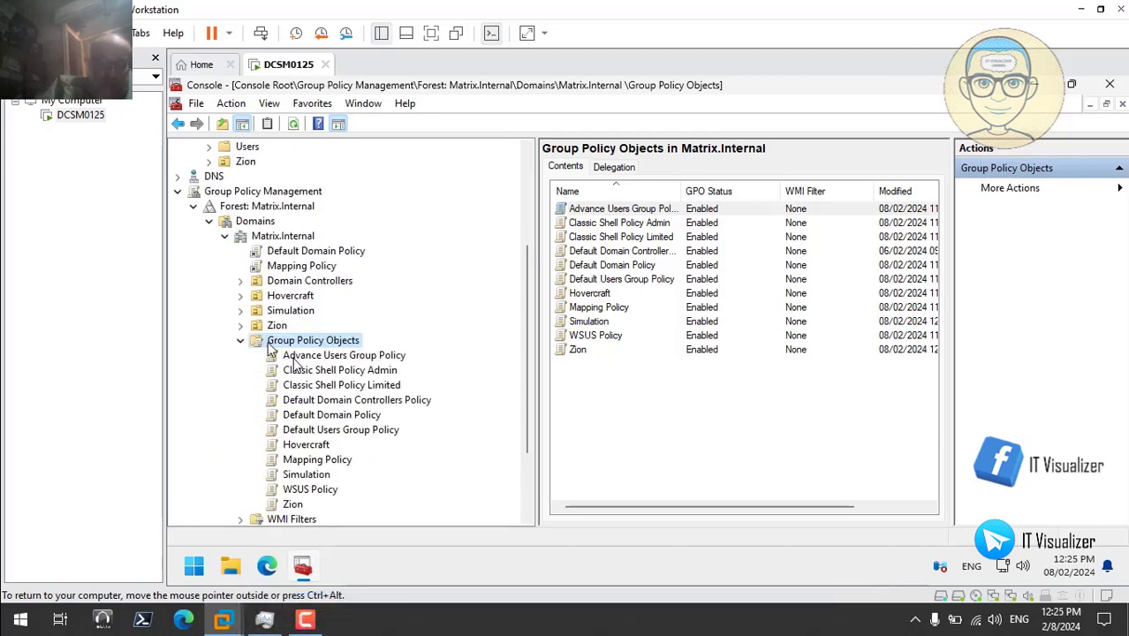
left_click(242, 341)
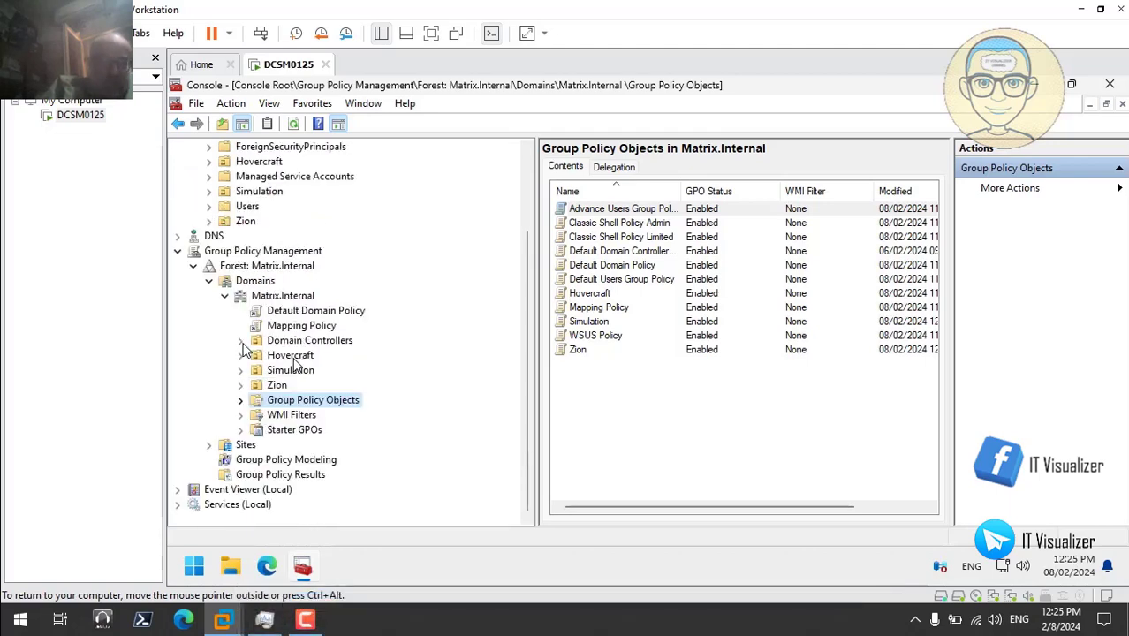
left_click(289, 298)
- Link Advance Users and Default Users Group Policy to Matrix.Internal, then open the Advance Users link
right_click(291, 299)
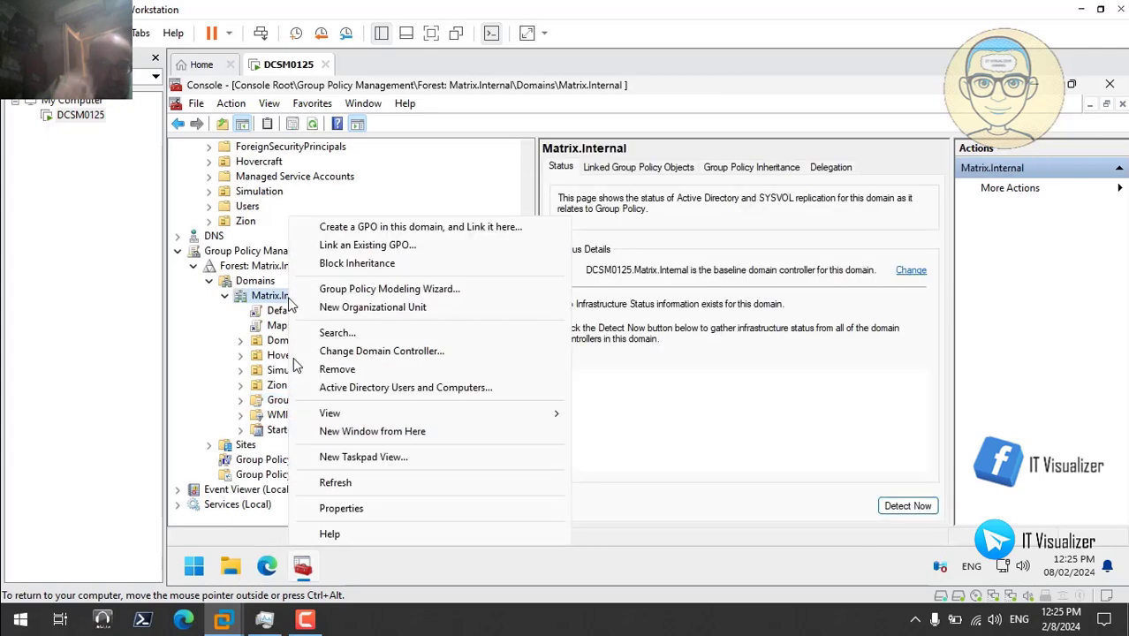
left_click(363, 246)
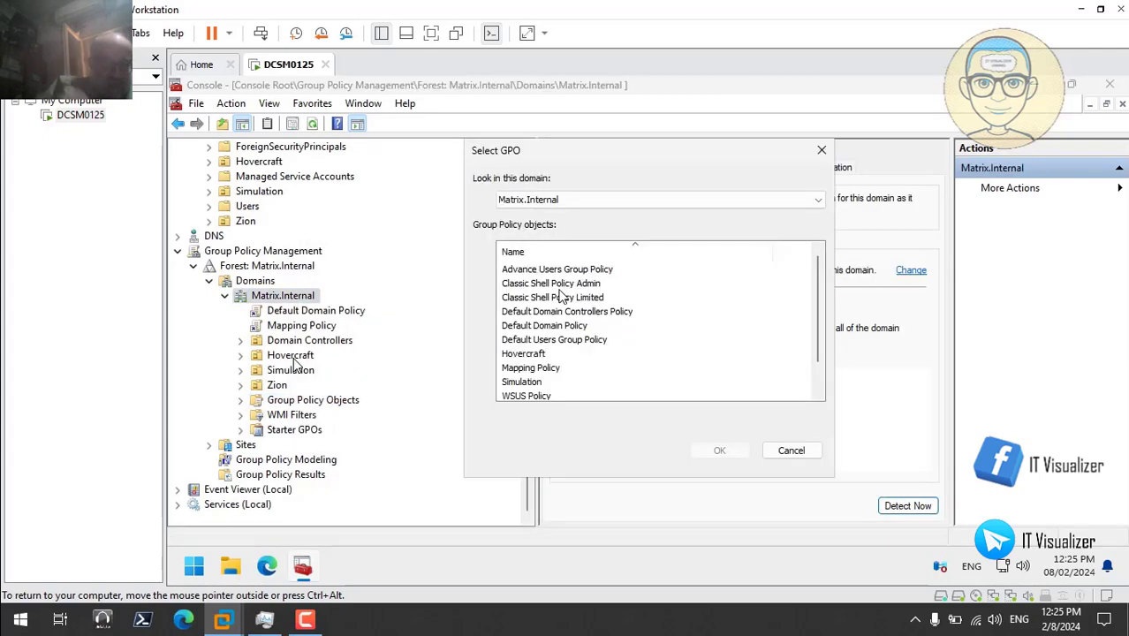
left_click(580, 270)
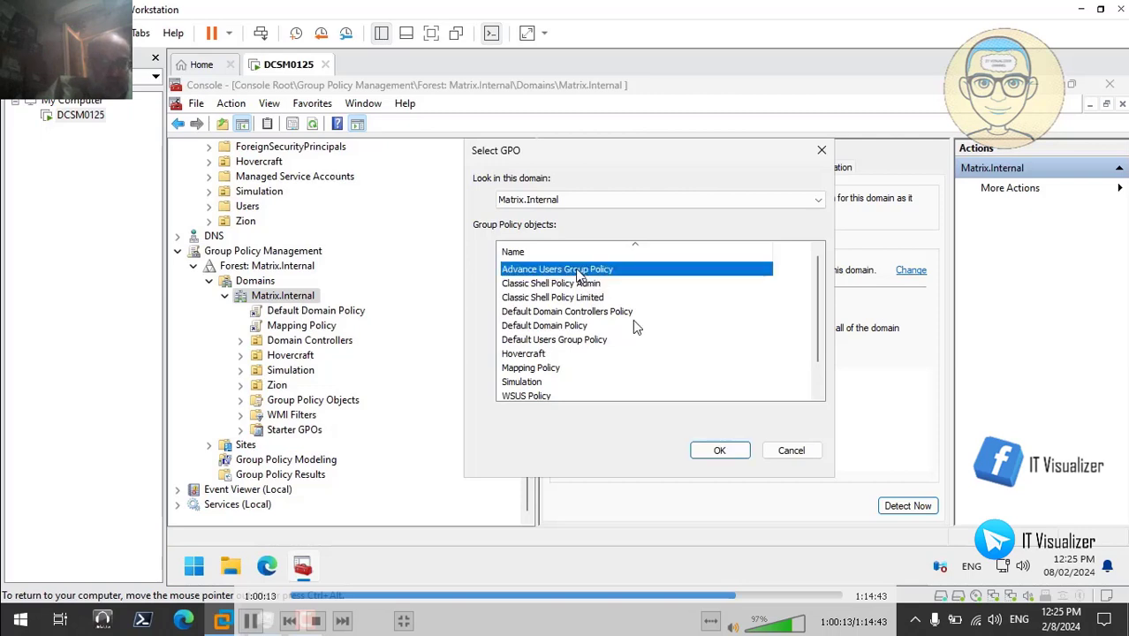
left_click(610, 313, "ctrl")
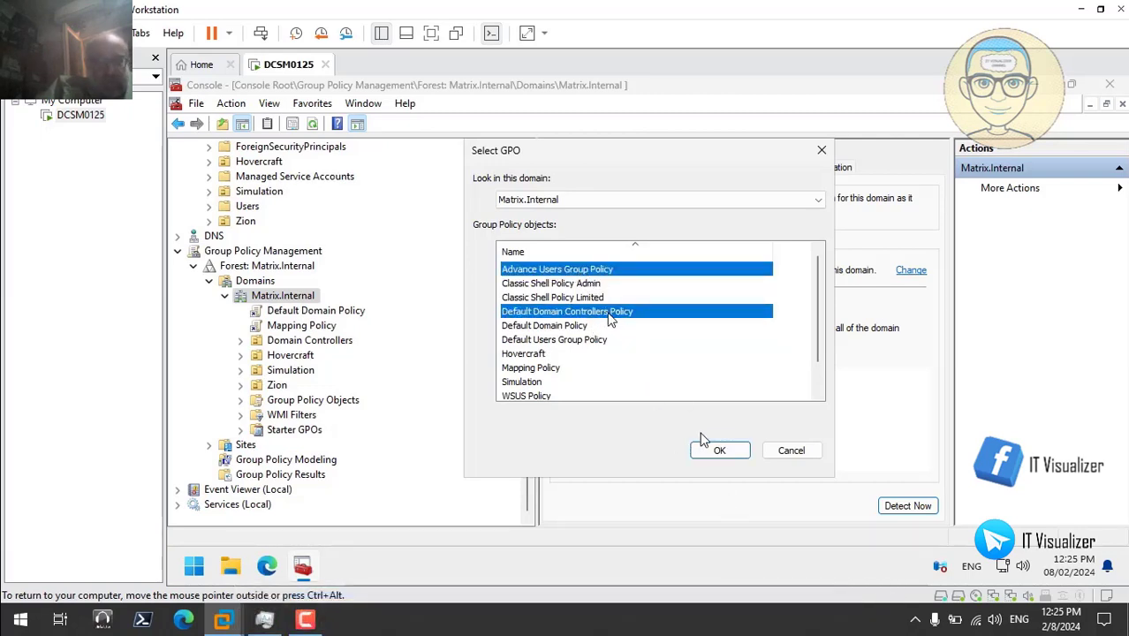
left_click(609, 315, "ctrl")
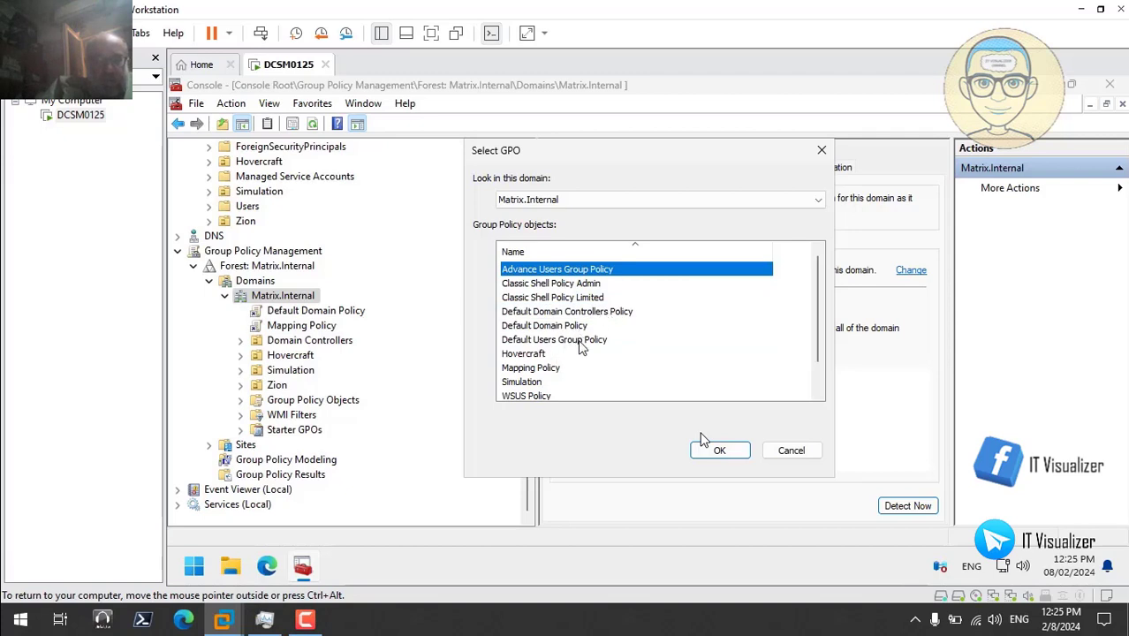
left_click(581, 344, "ctrl")
left_click(717, 452)
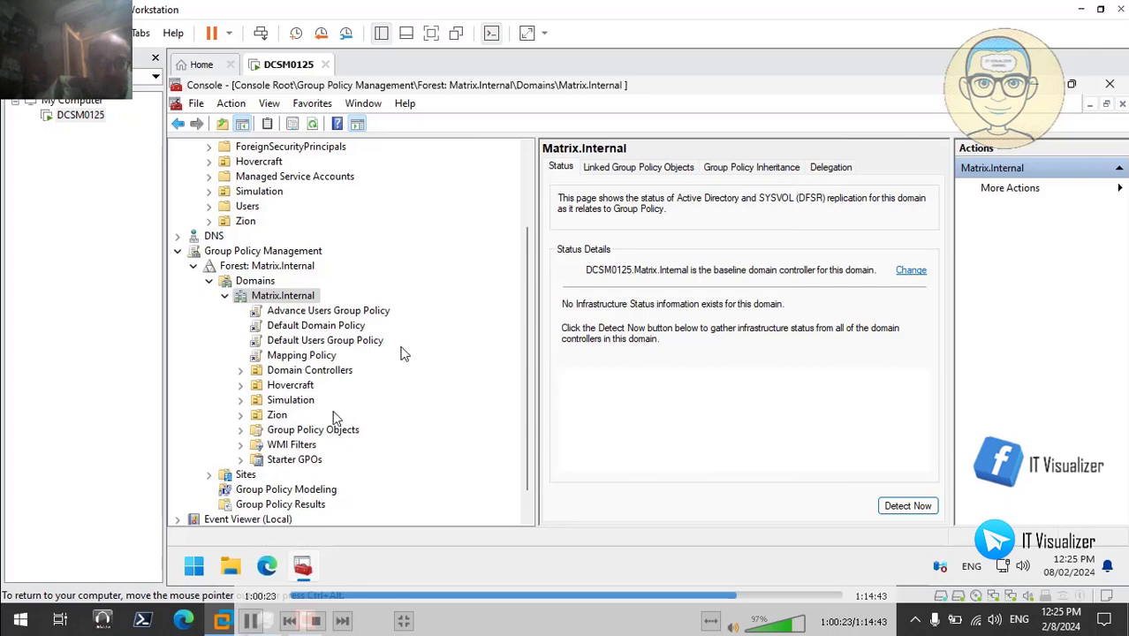
left_click(371, 310)
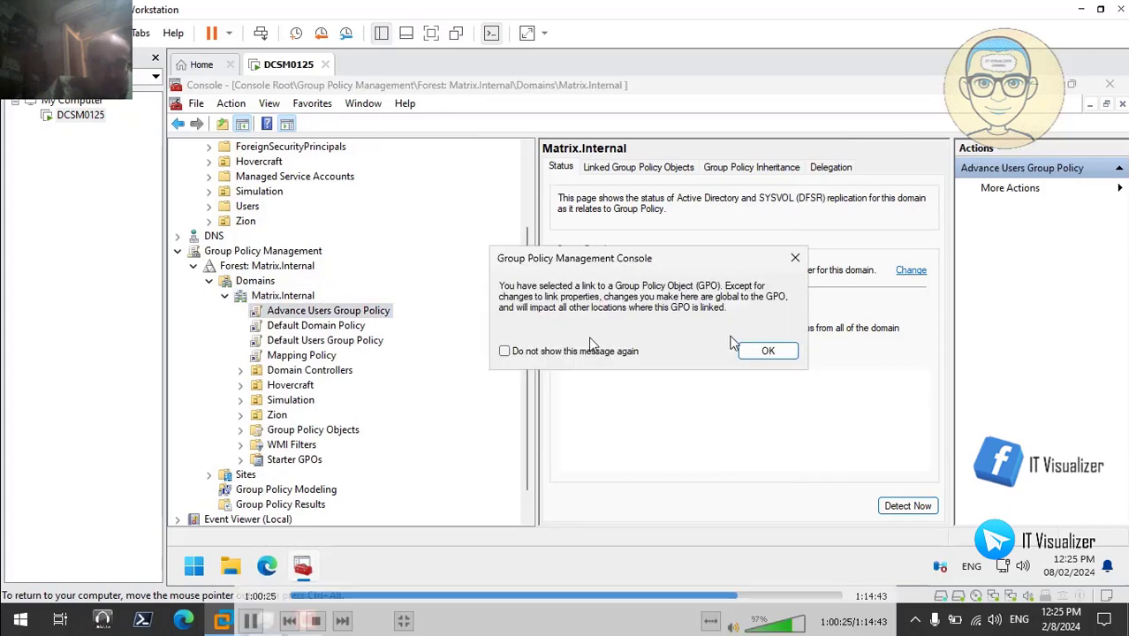
left_click(758, 349)
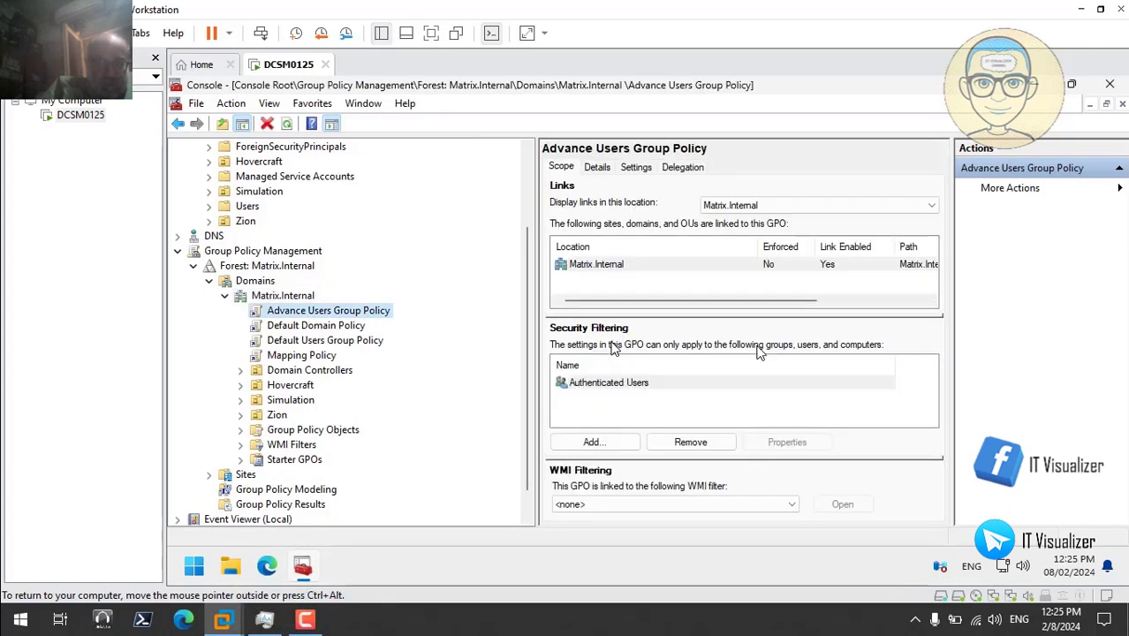
- Remove Authenticated Users from Advance Users Group Policy's security filtering
left_click(641, 384)
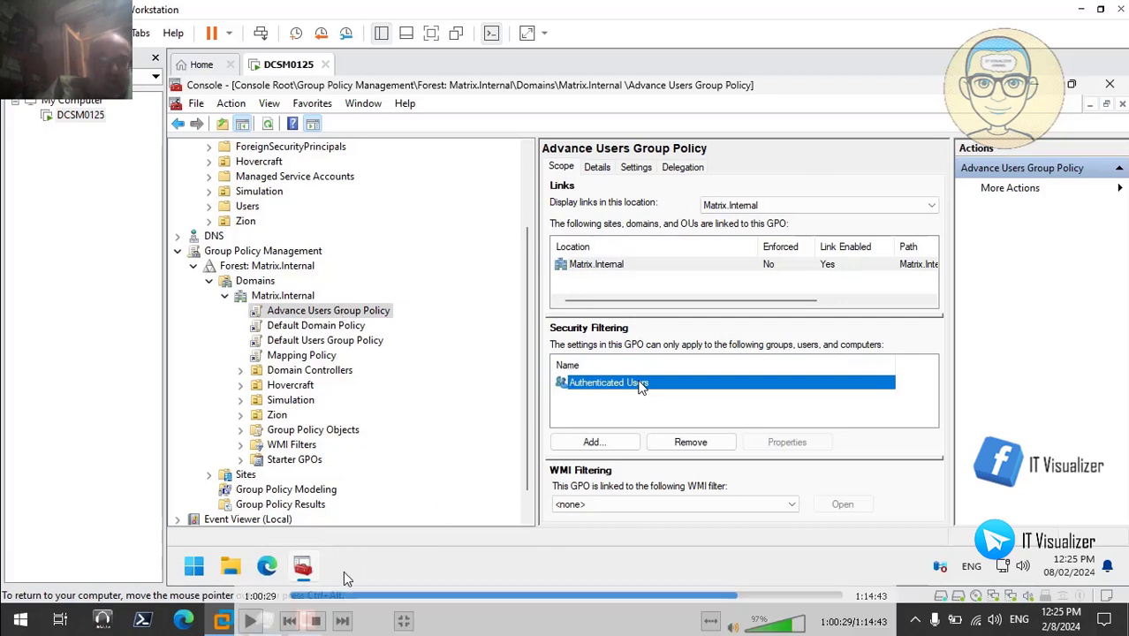
left_click(252, 622)
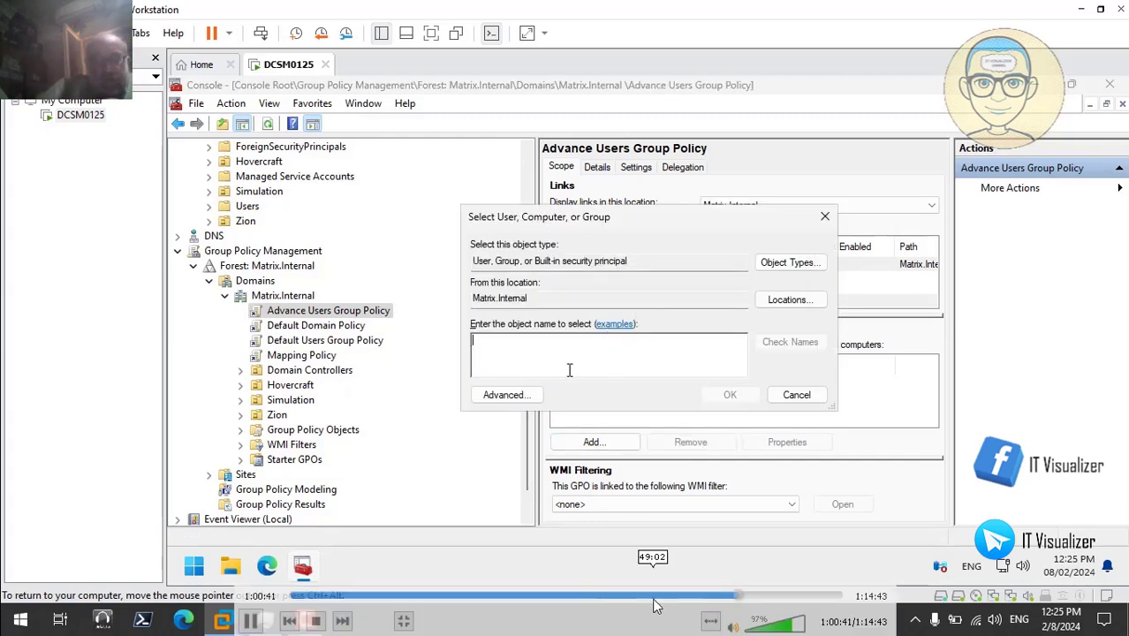
- Add MTRX_ADV_SM, MTRX_ADV_ZI and MTRX_ADV_HV (resolved from 'mtrx_adv') to the security filtering
left_click(751, 597)
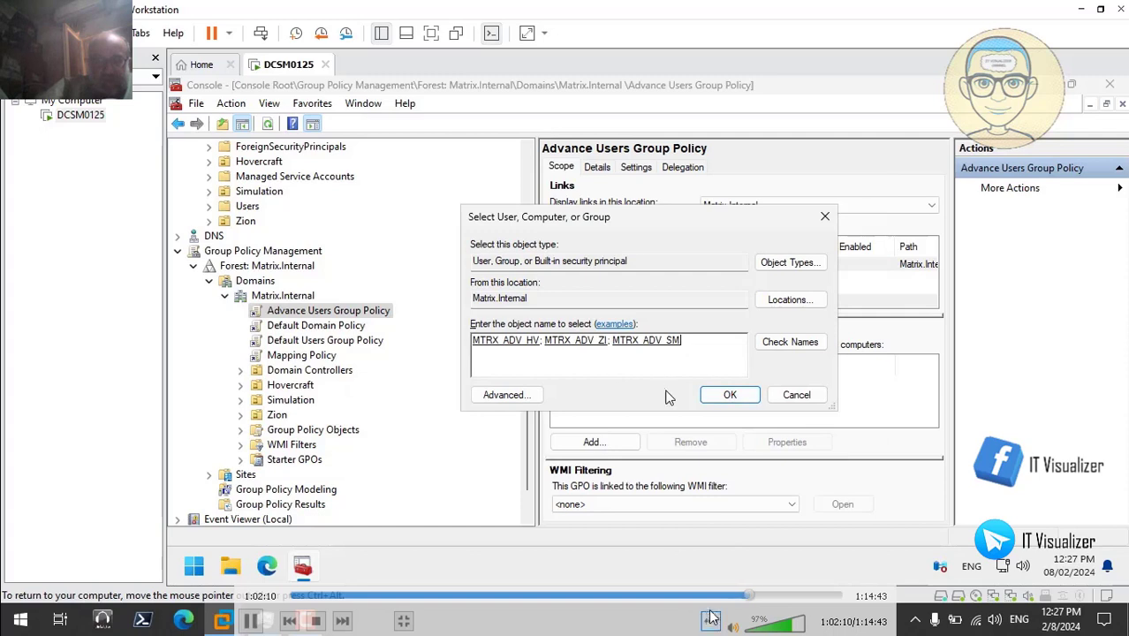
left_click(757, 598)
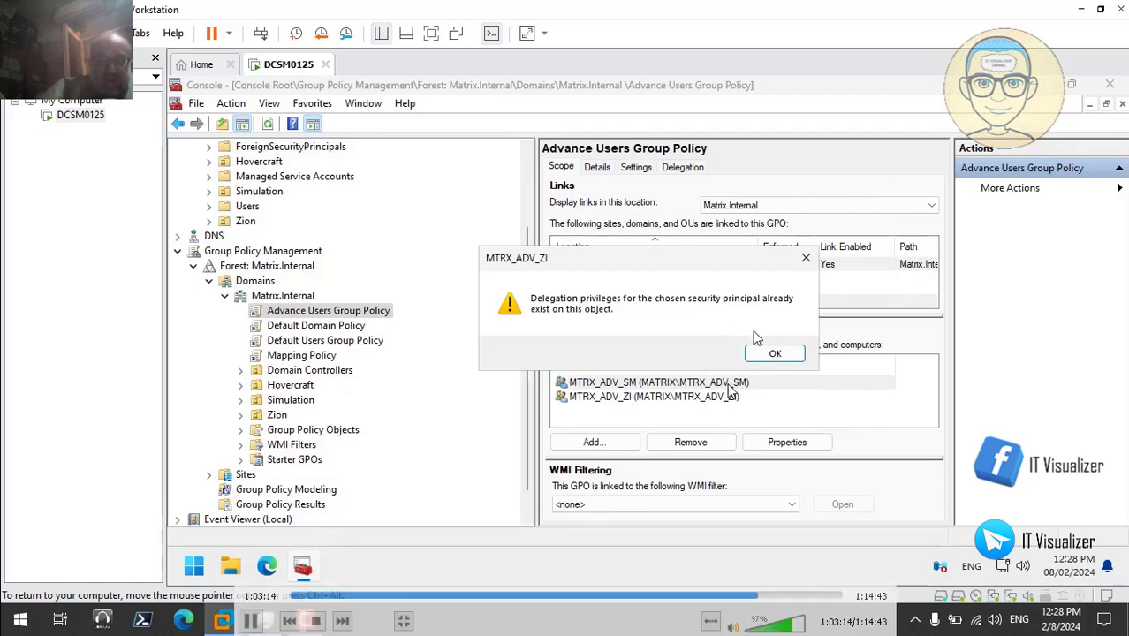
left_click(776, 355)
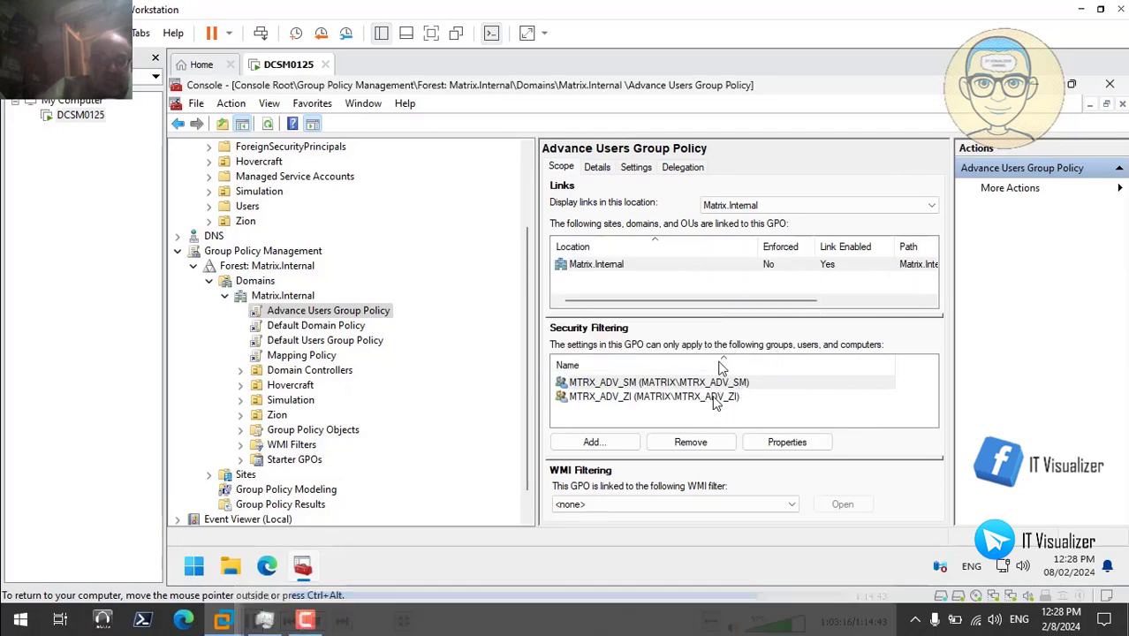
left_click(595, 445)
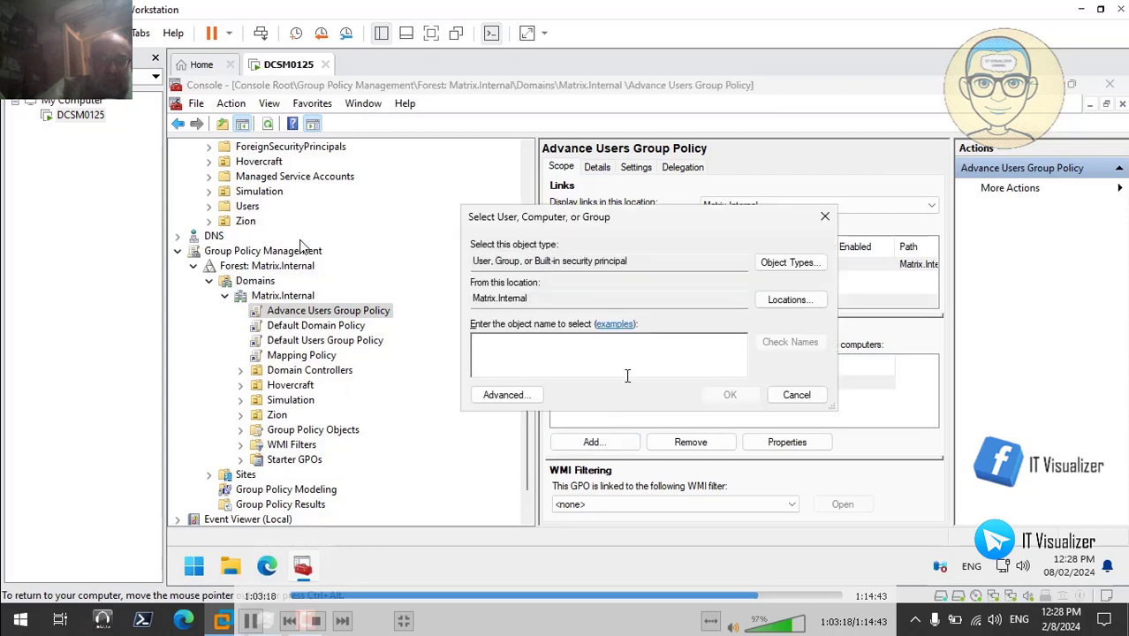
type("mtr")
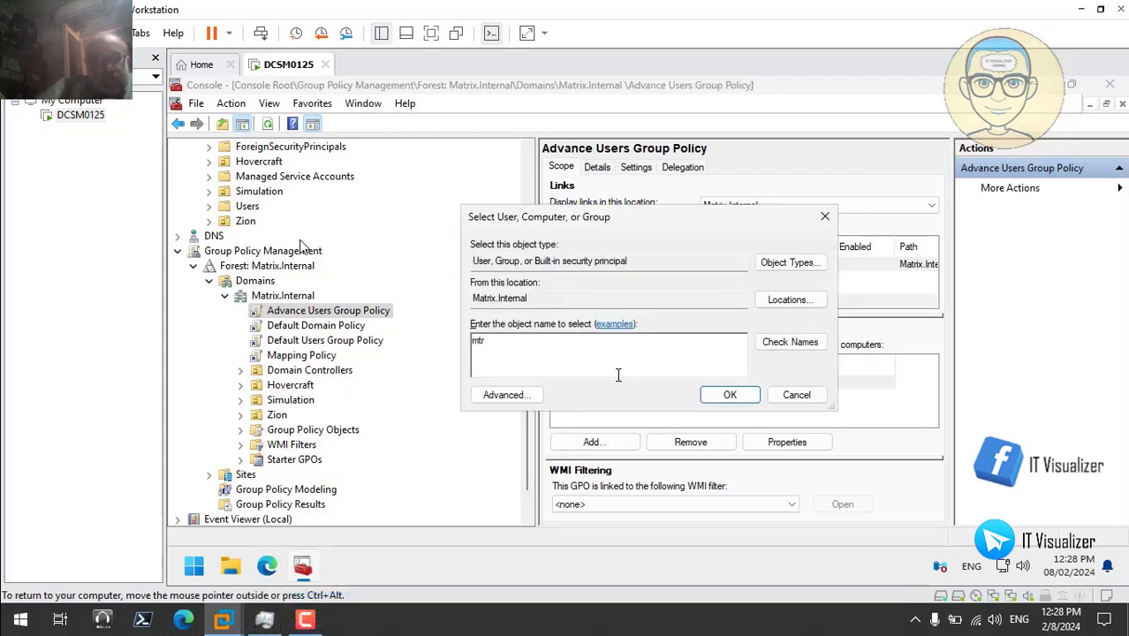
type("x_ad")
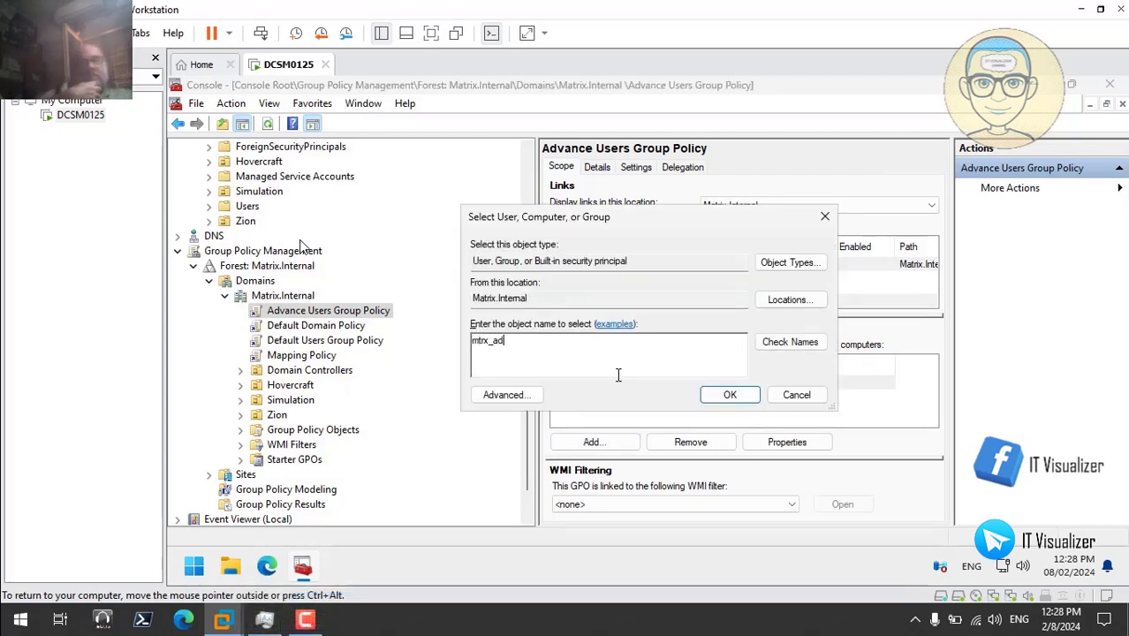
type("v")
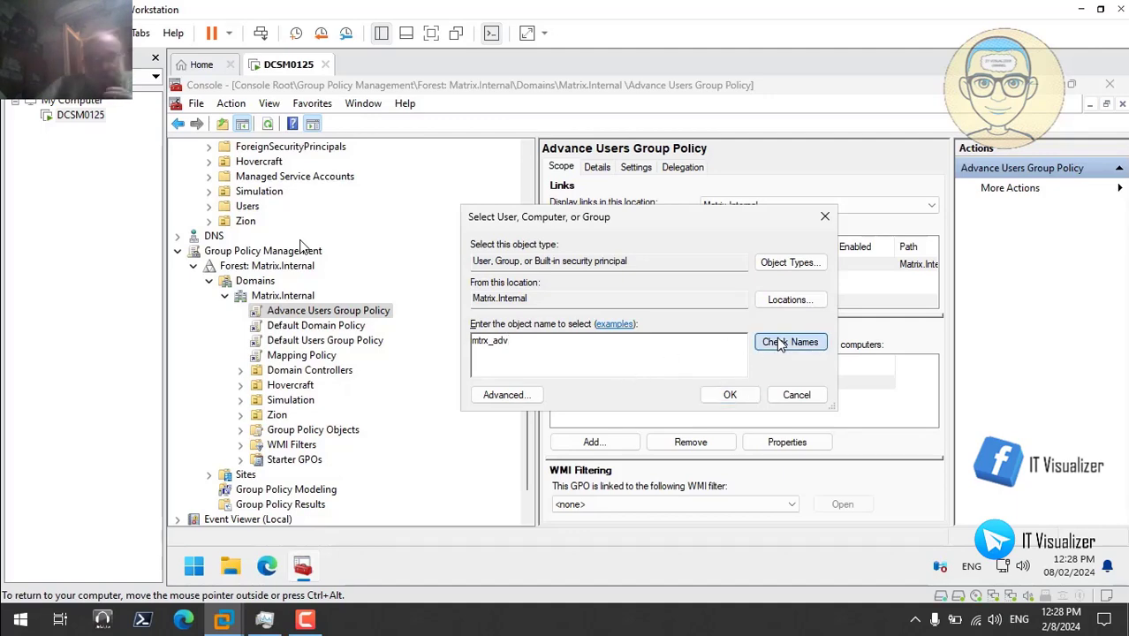
left_click(779, 345)
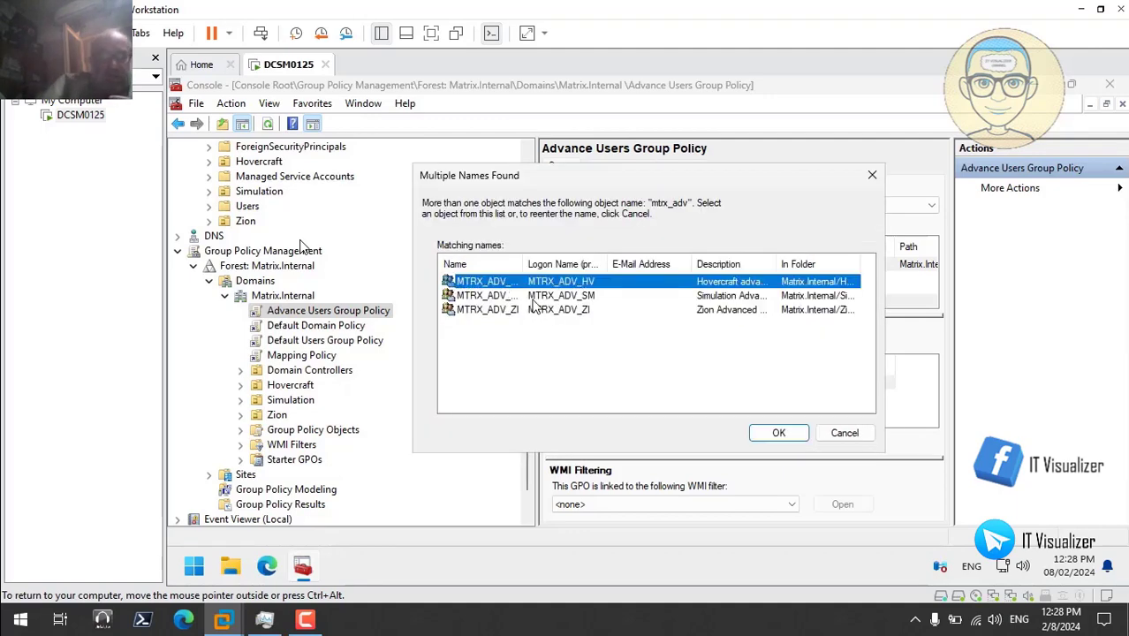
left_click(779, 433)
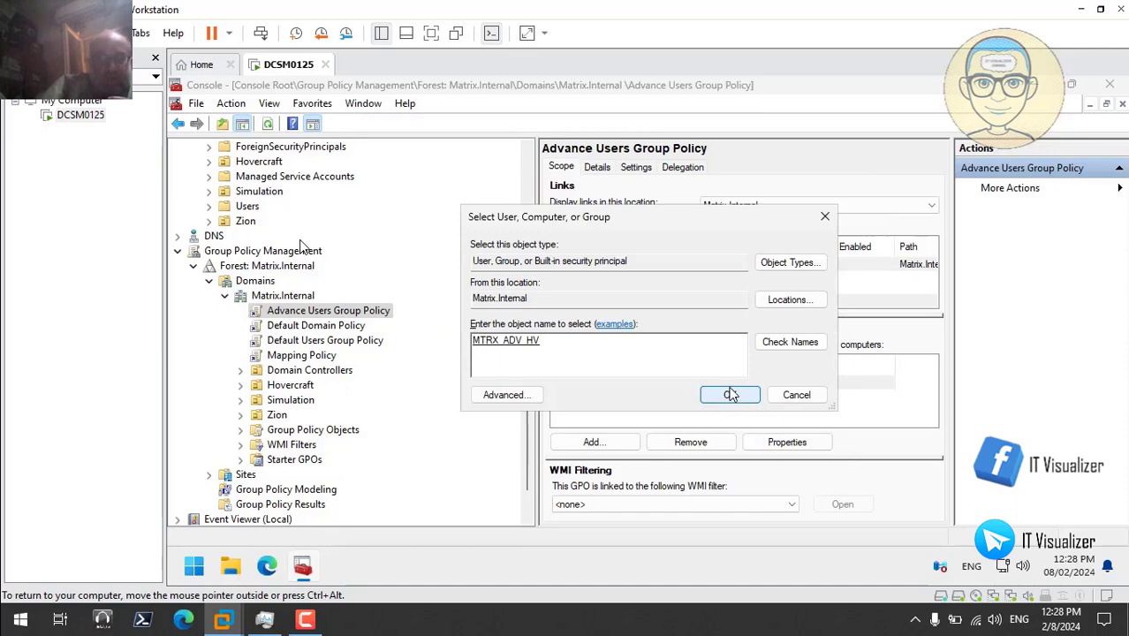
left_click(730, 395)
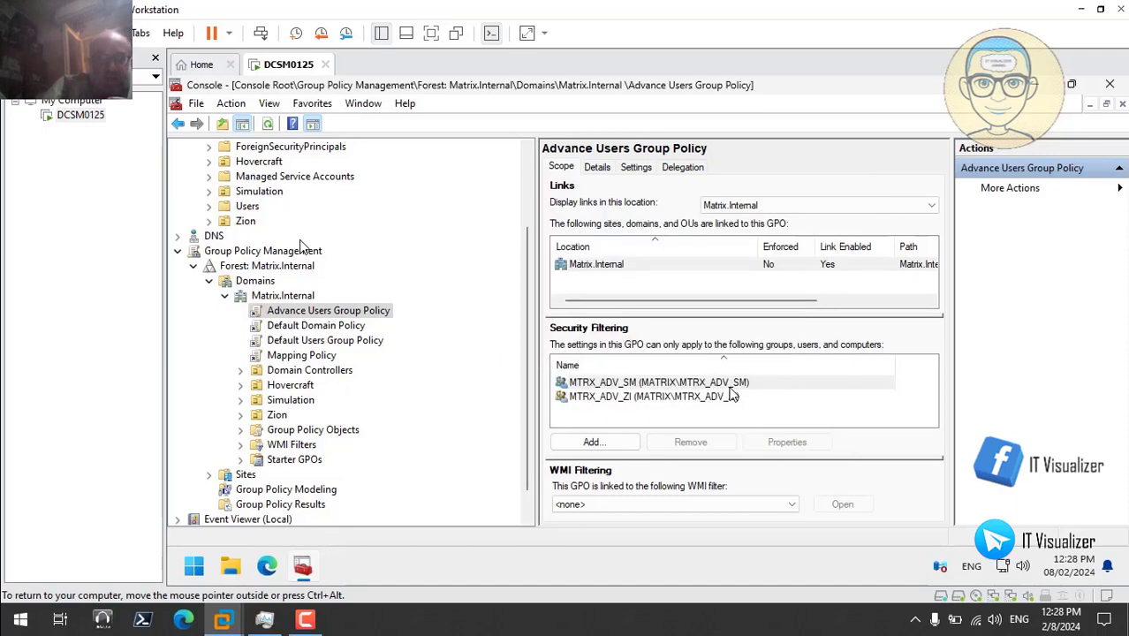
- Grant Domain Computers Read on Advance Users Group Policy, then open Default Users Group Policy
left_click(686, 170)
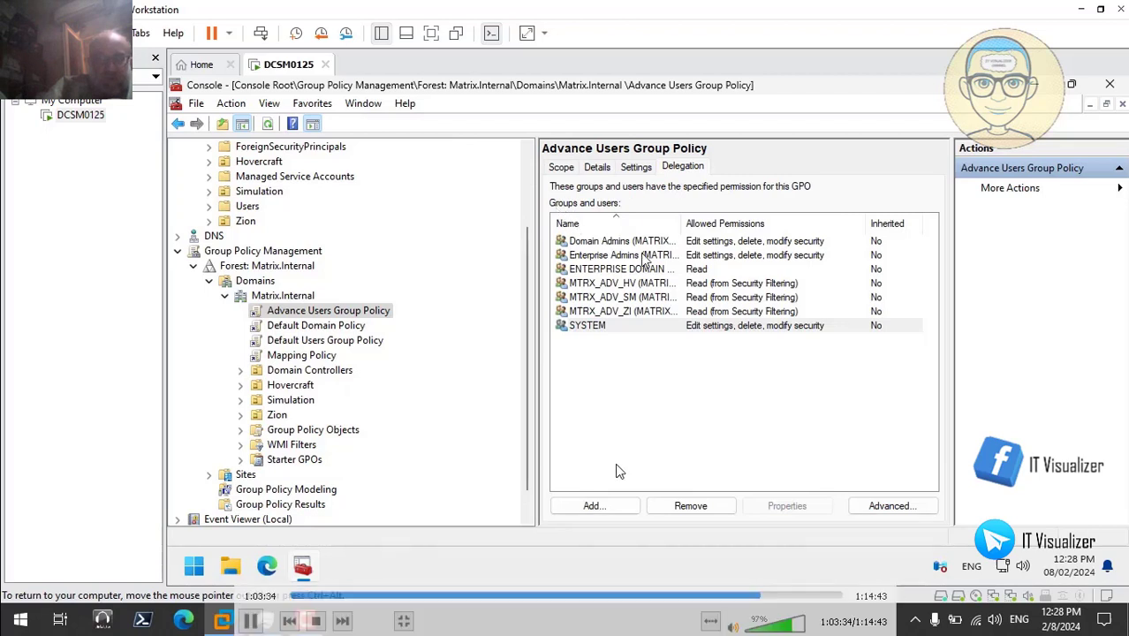
left_click(608, 506)
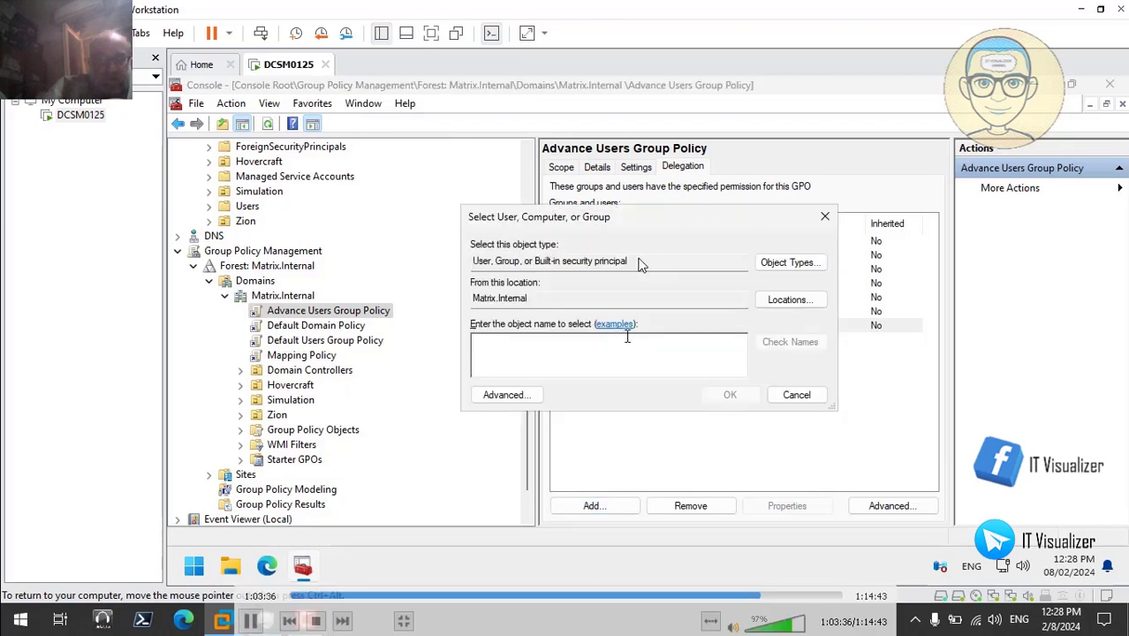
type("domain compu")
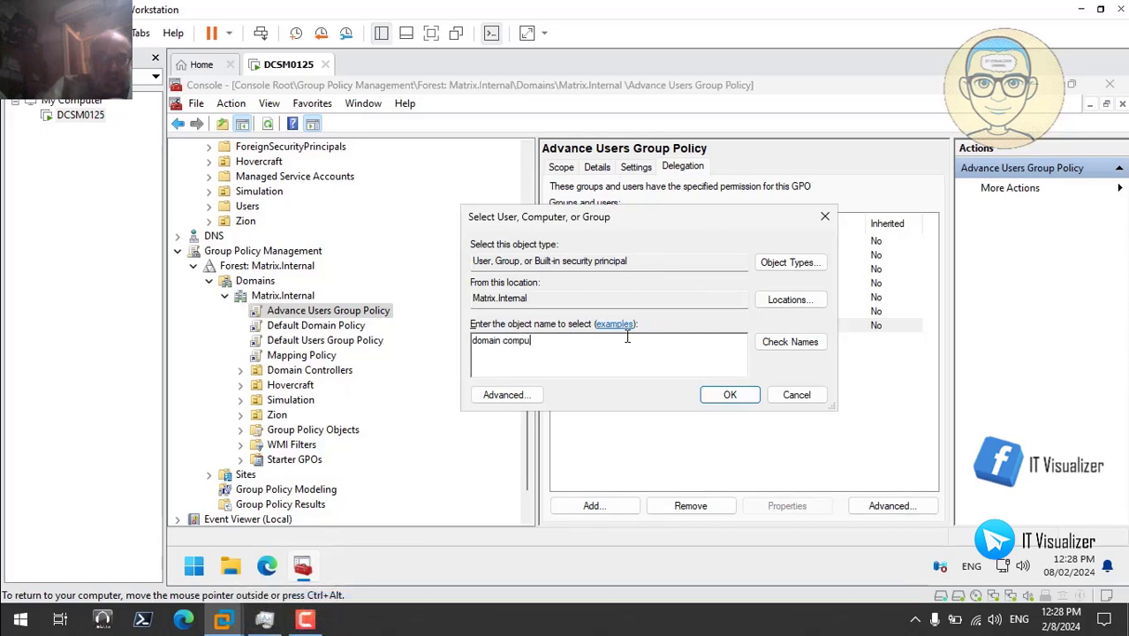
left_click(790, 342)
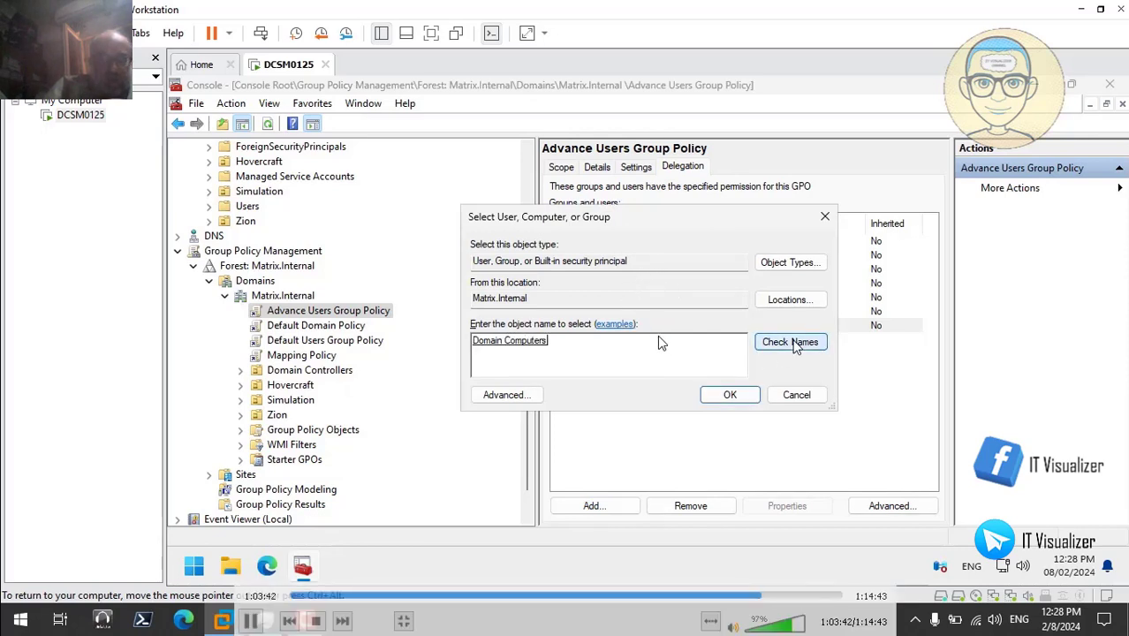
left_click(730, 394)
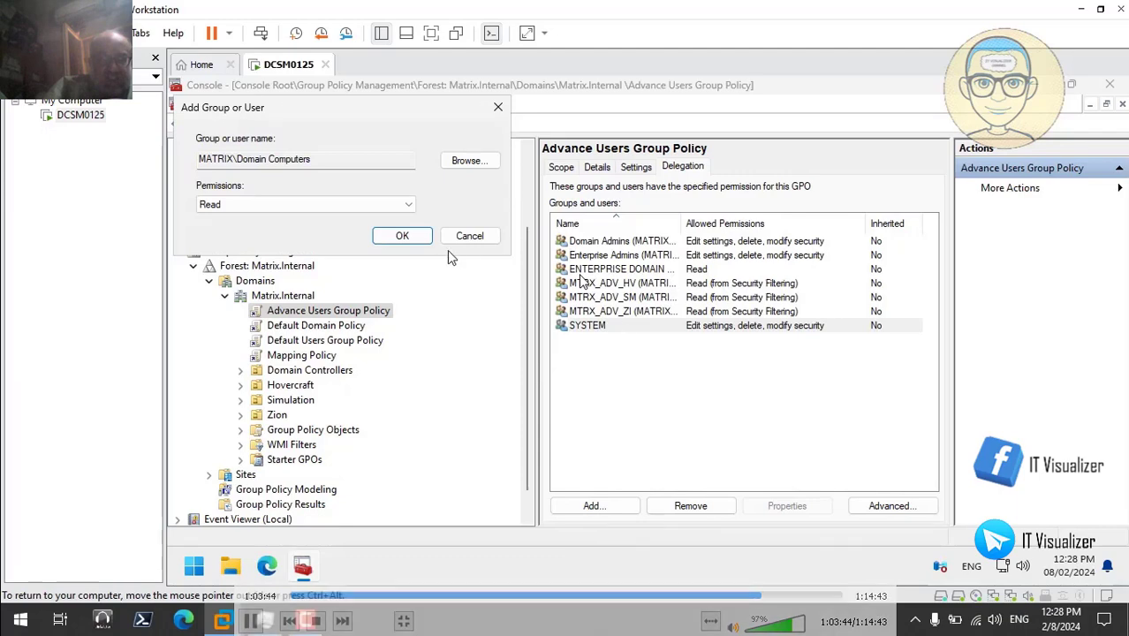
left_click(405, 236)
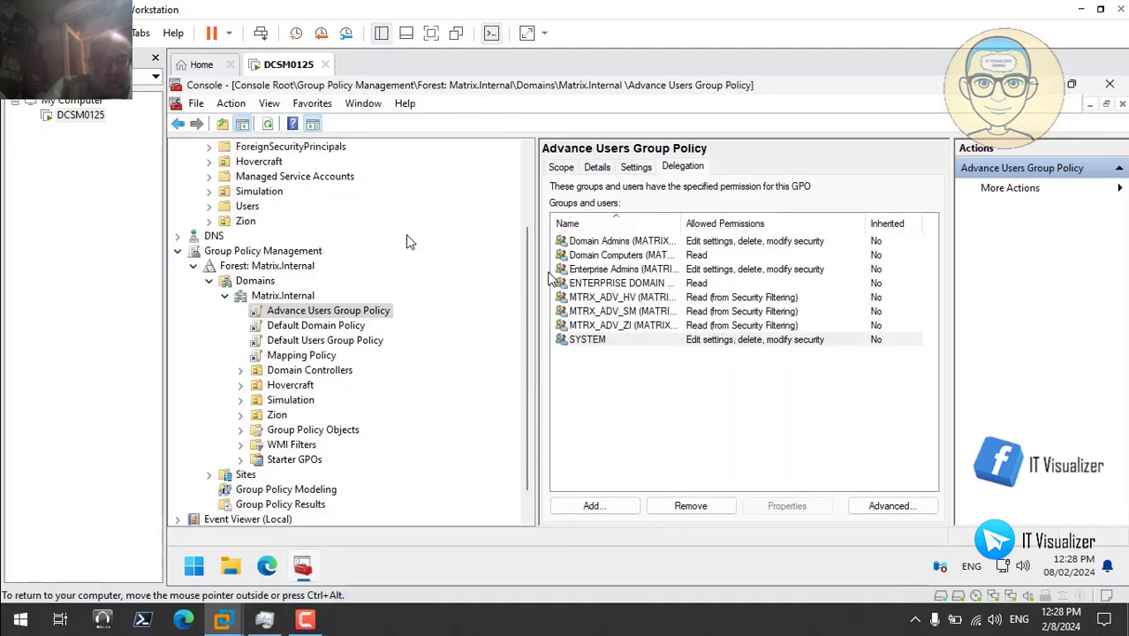
left_click(351, 347)
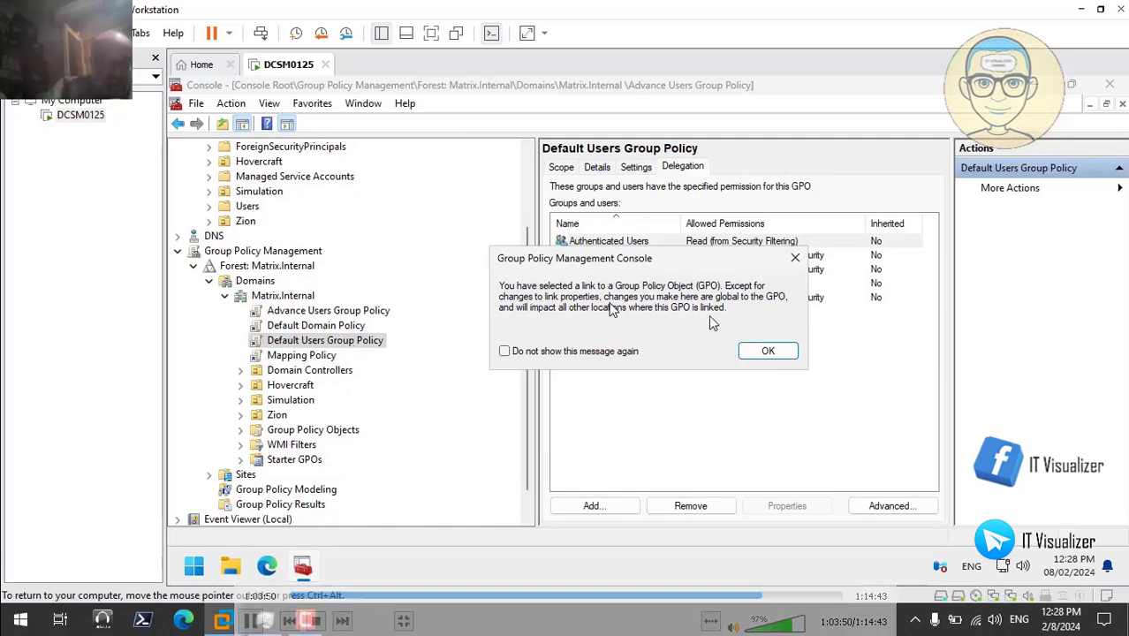
left_click(765, 351)
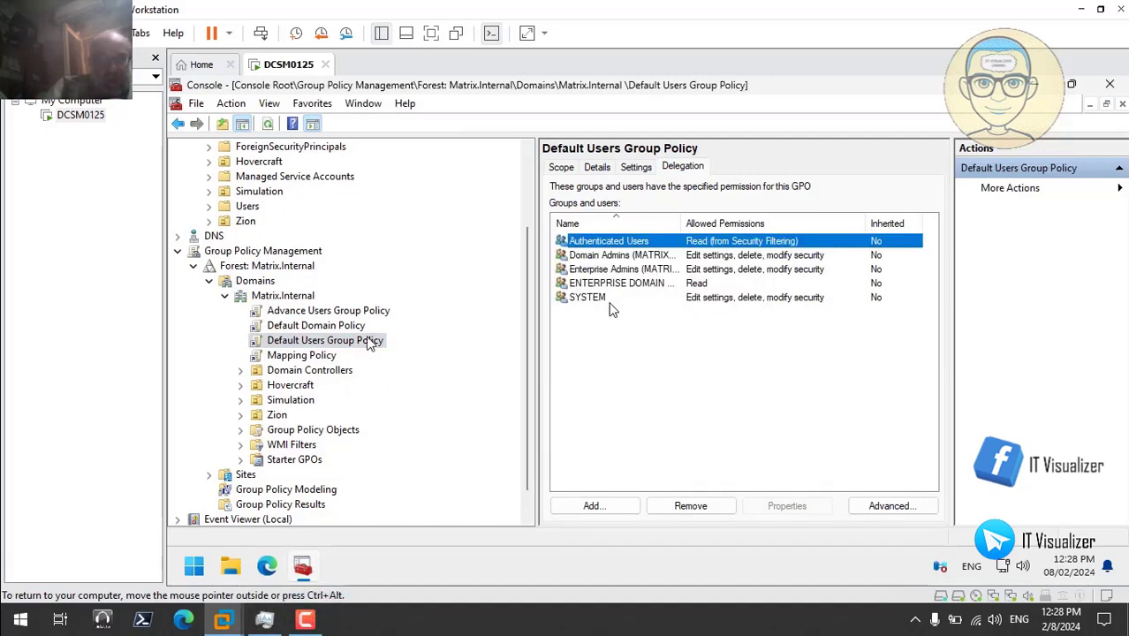
- Remove Authenticated Users from the Default Users Group Policy security filtering and start adding a delegated group
left_click(562, 167)
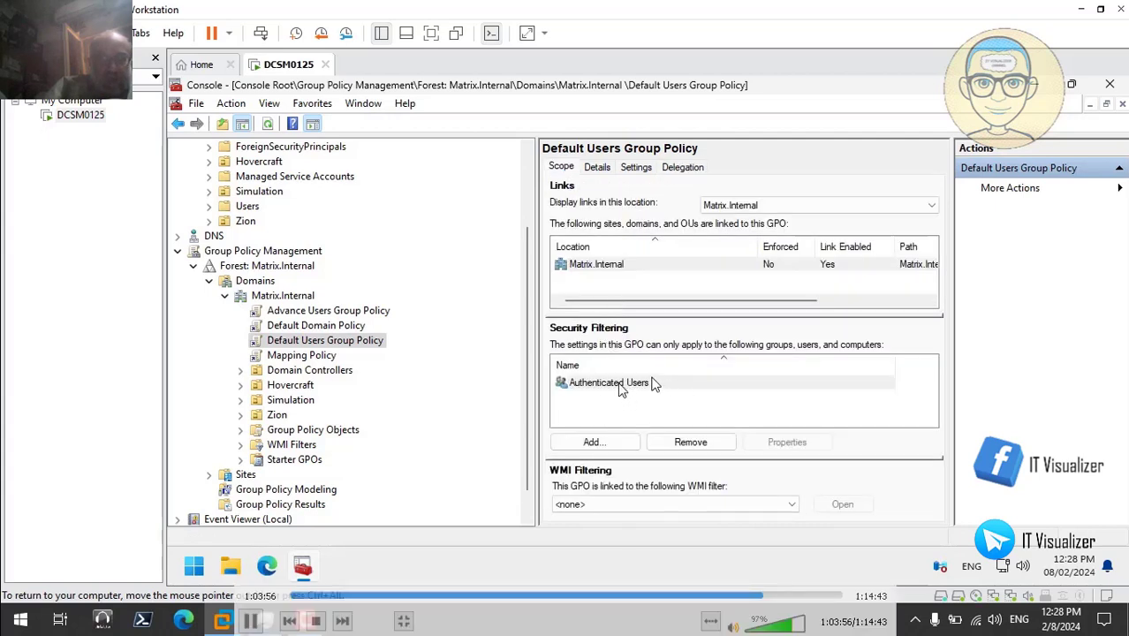
left_click(652, 382)
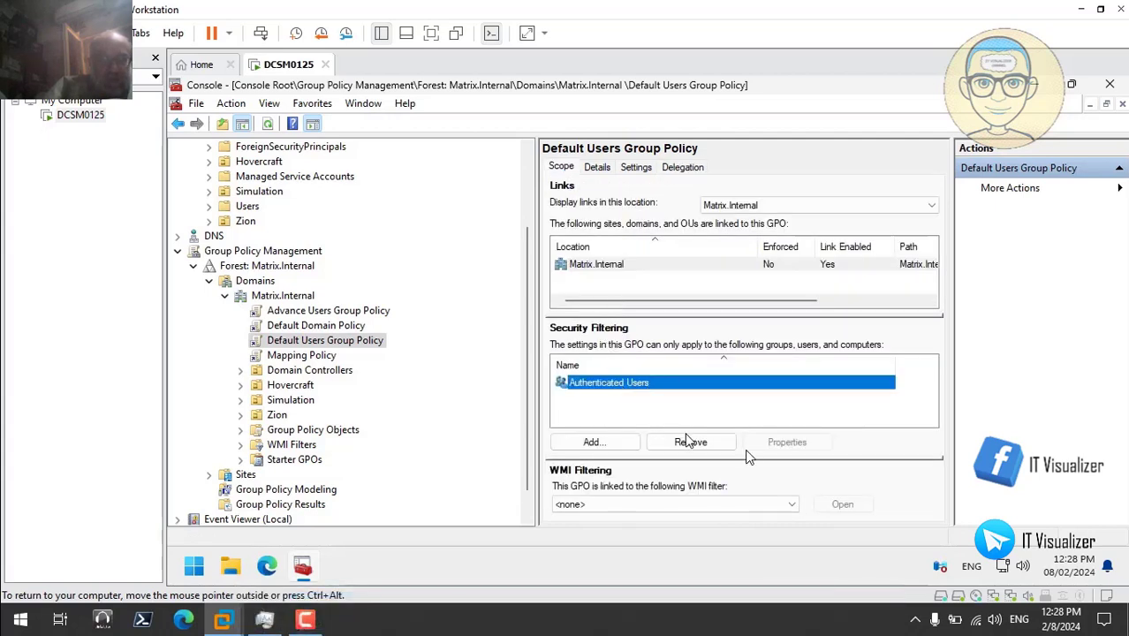
left_click(687, 442)
left_click(674, 356)
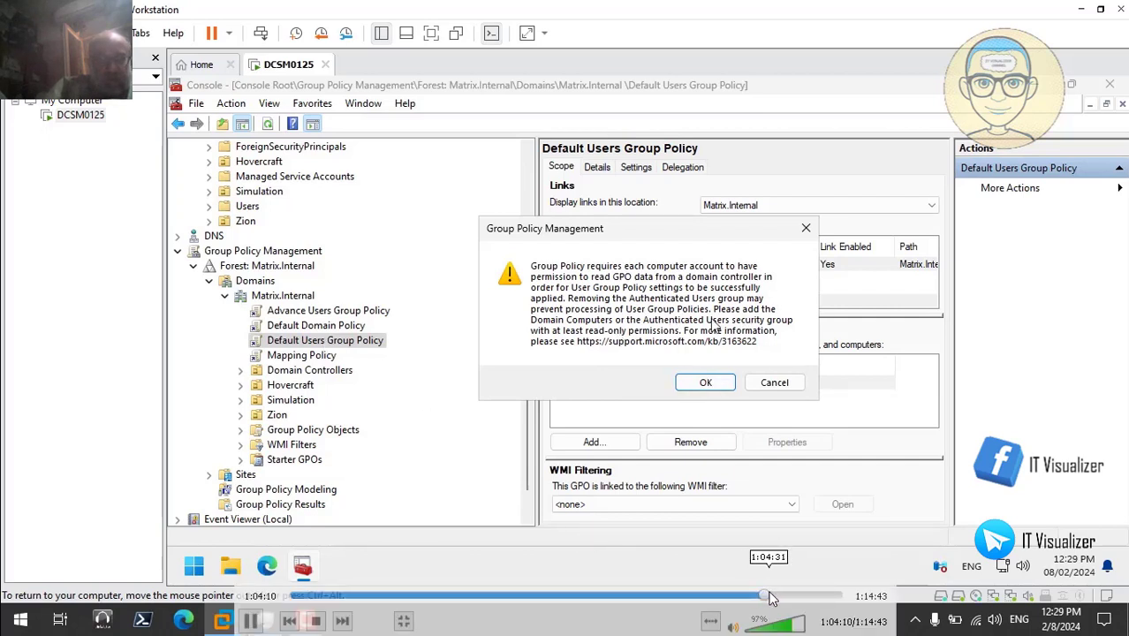
left_click(769, 598)
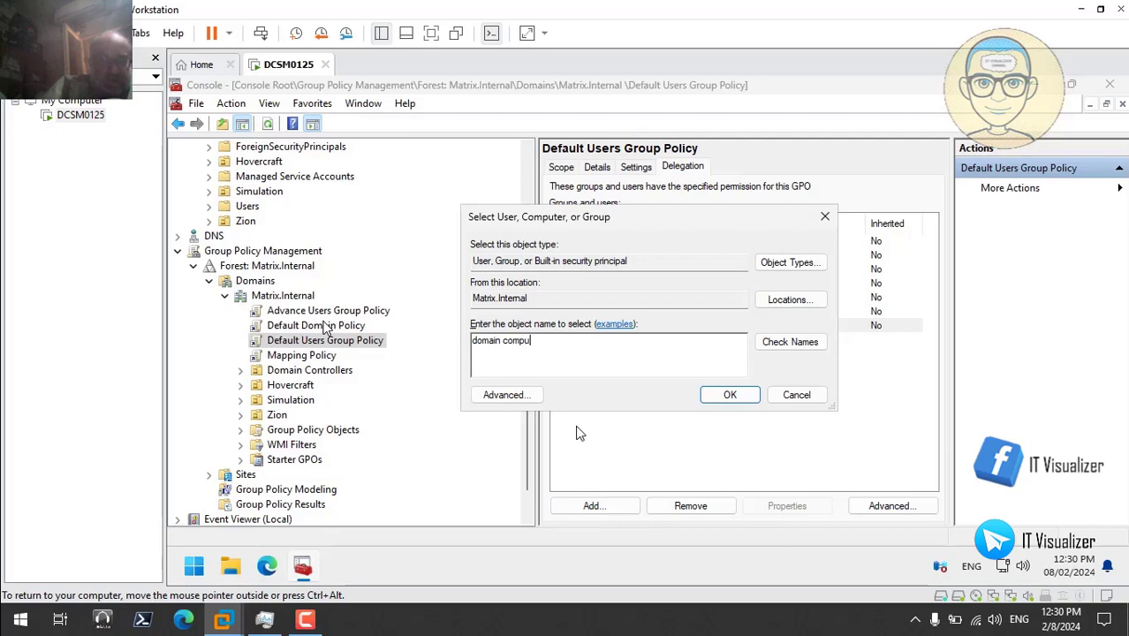
- Finish entering 'domain computers', resolve the name, and add the group with Read permission
type("rs")
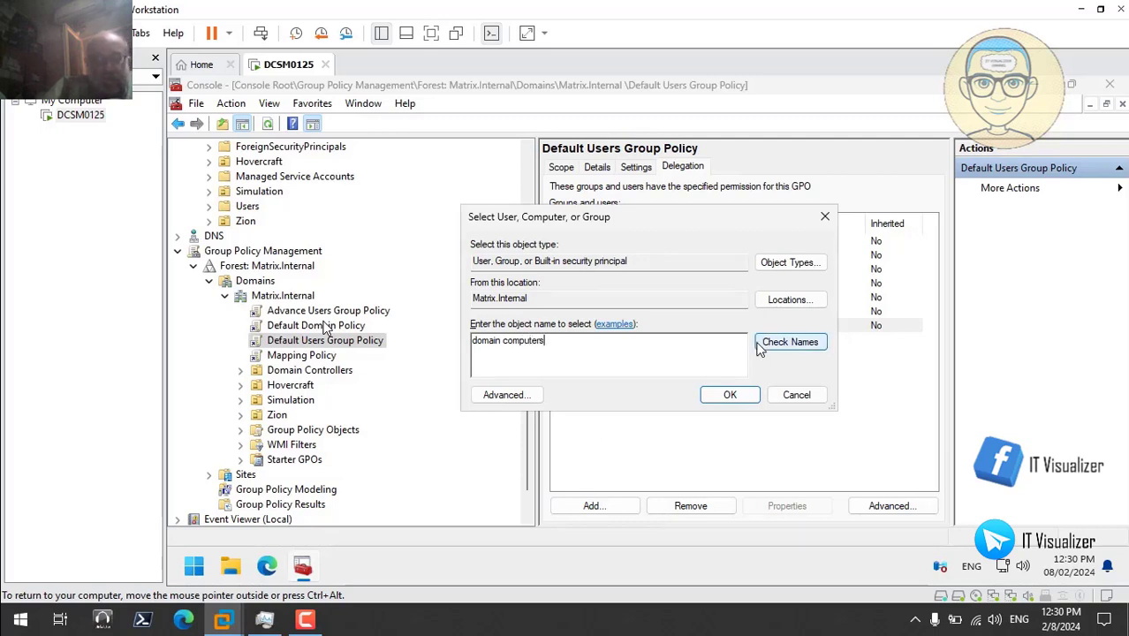
left_click(777, 344)
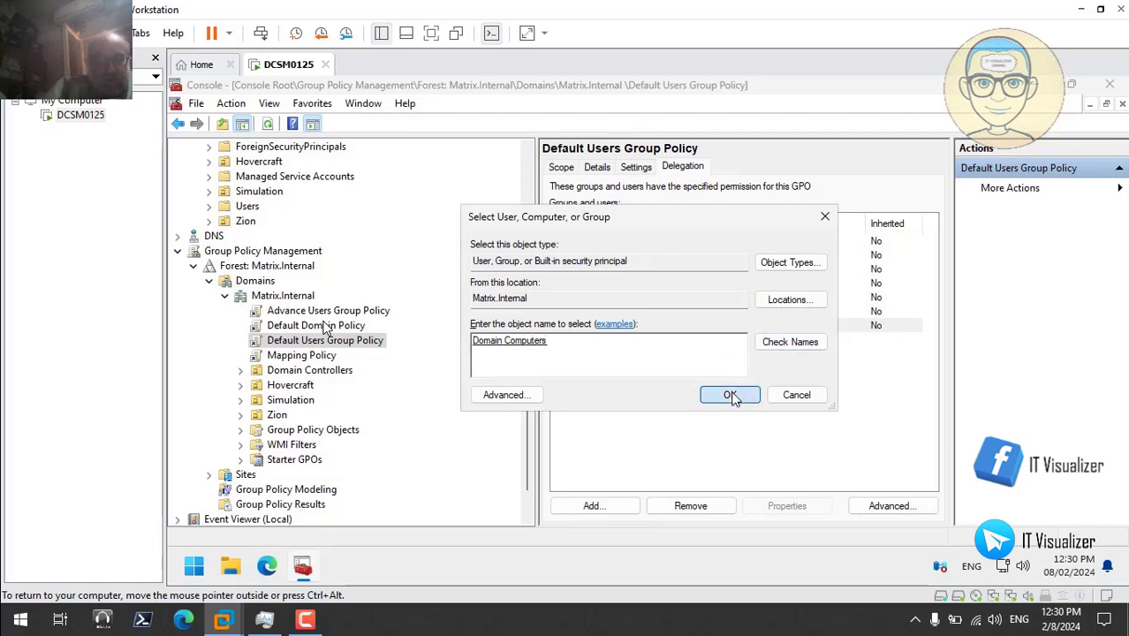
left_click(730, 395)
left_click(402, 237)
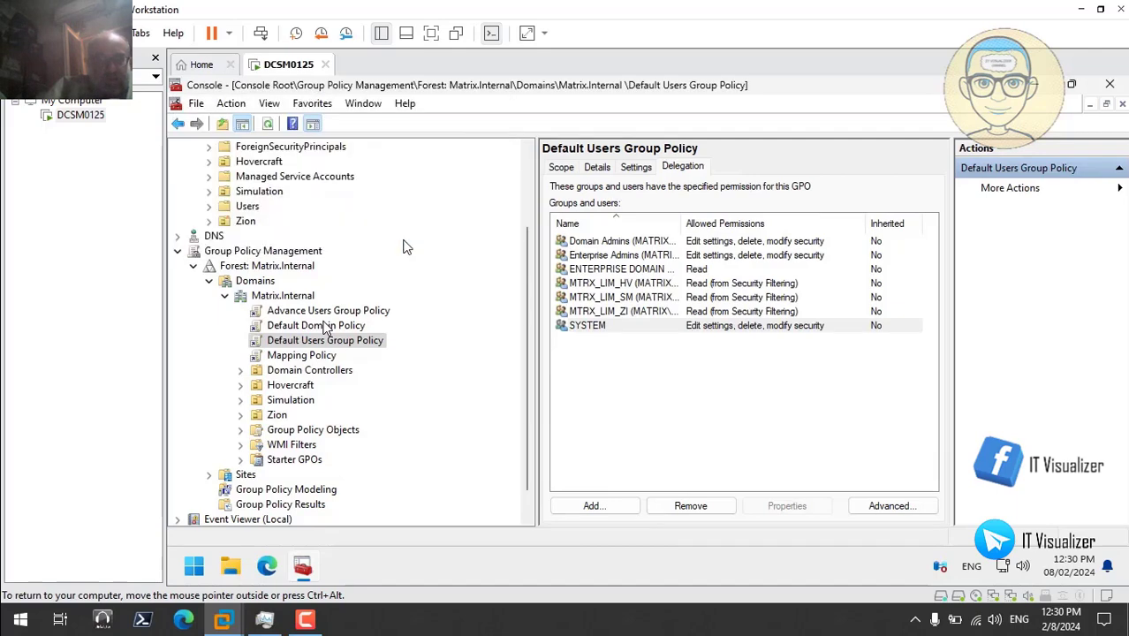
- Check the Scope tab of each GPO from Advance Users Group Policy through WSUS Policy, then collapse the list
left_click(243, 432)
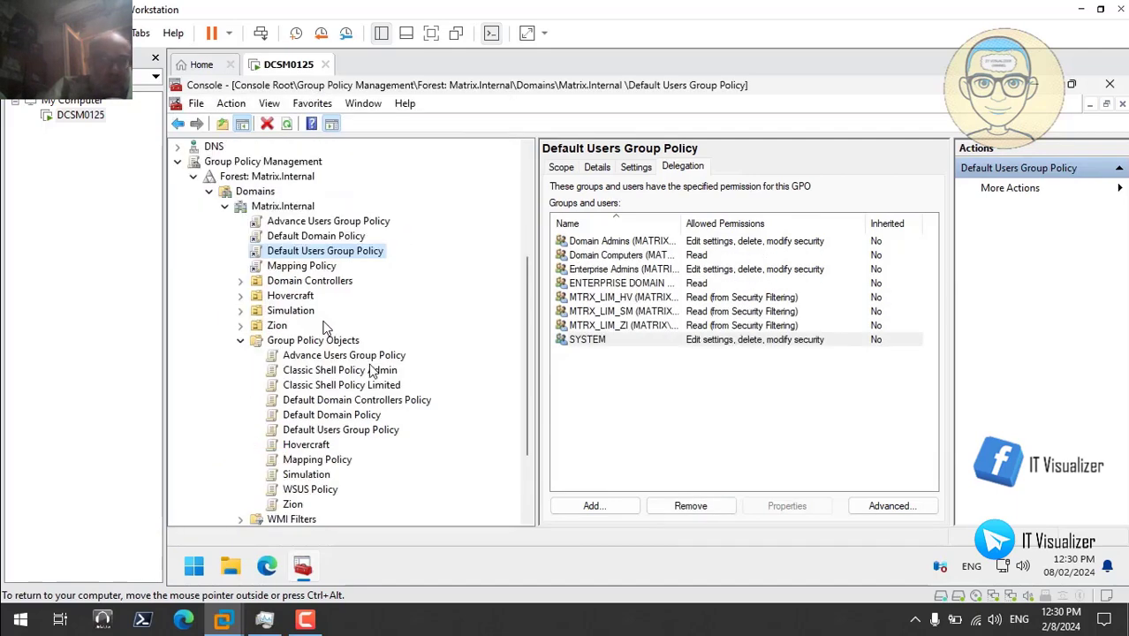
left_click(364, 356)
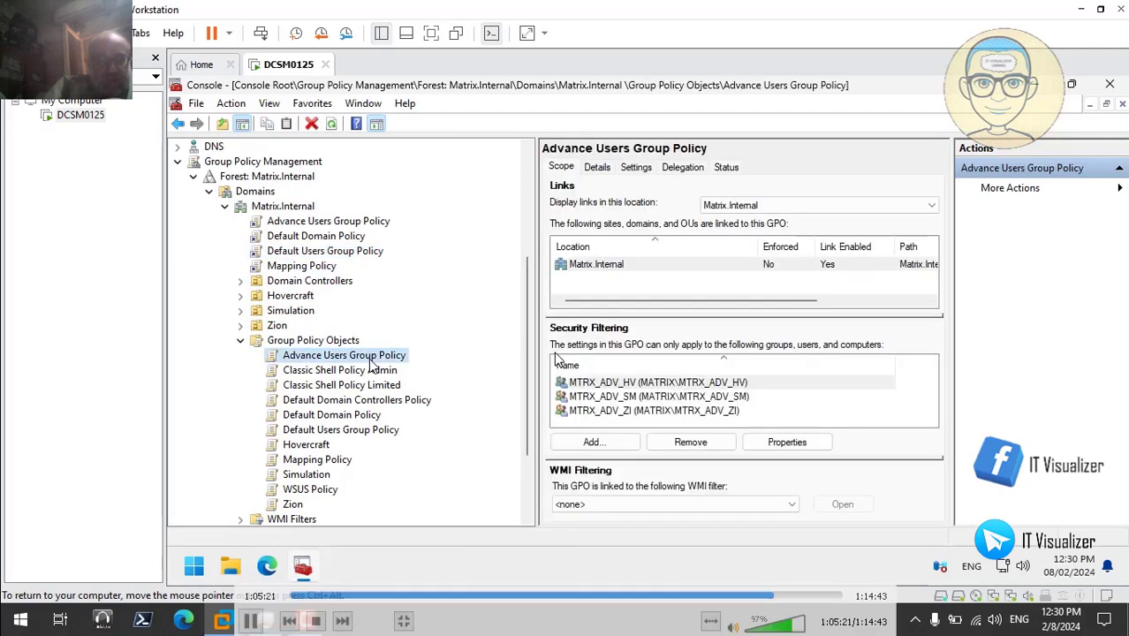
left_click(371, 372)
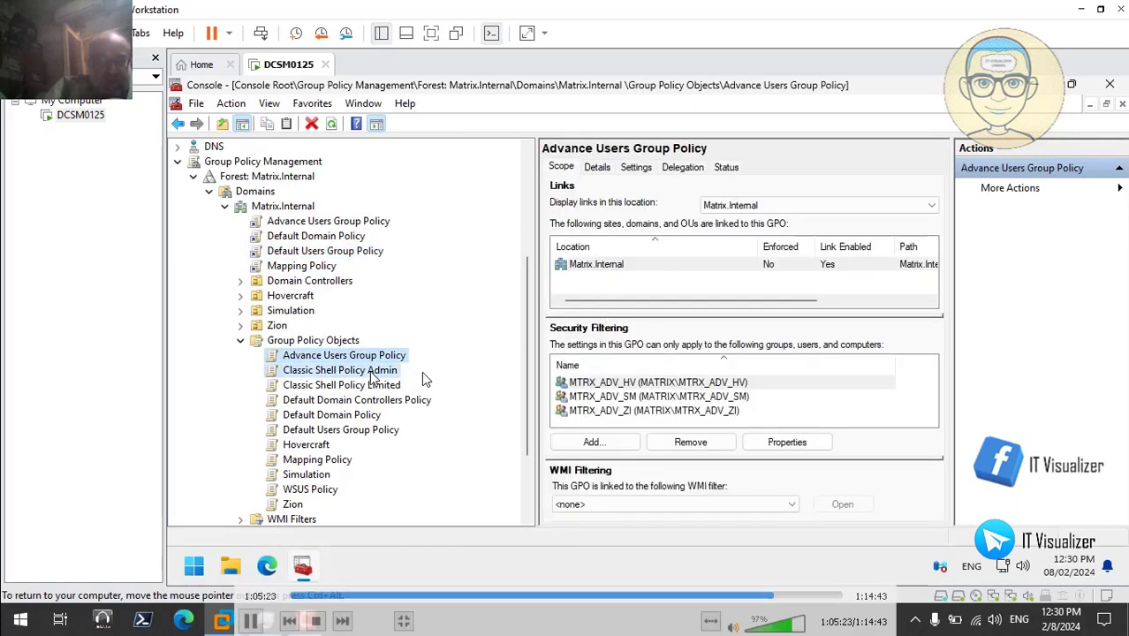
left_click(374, 386)
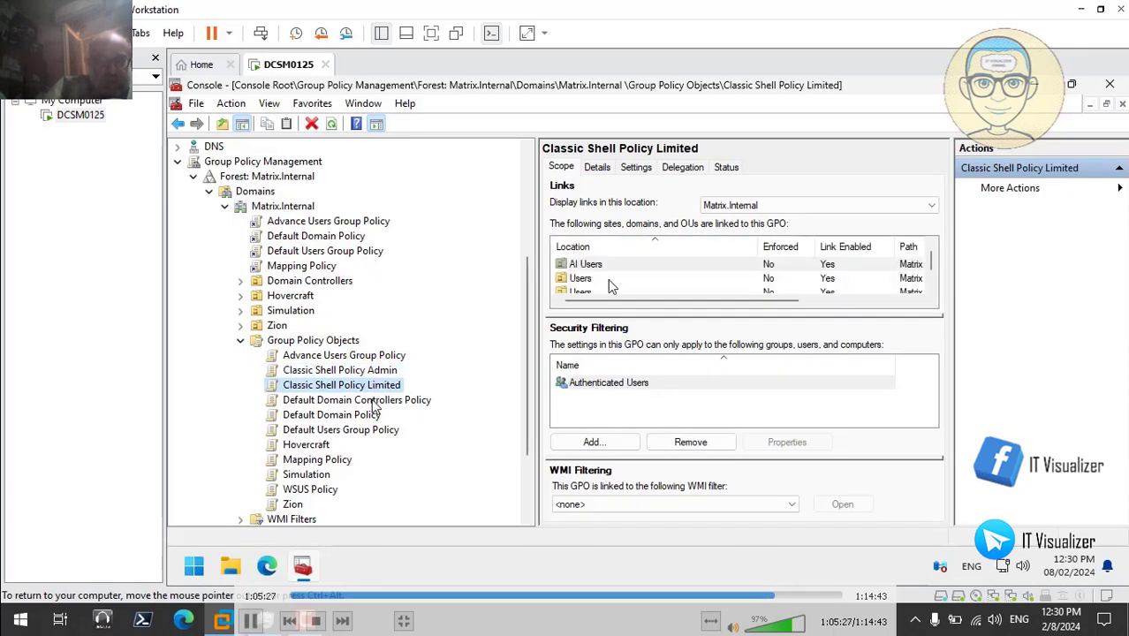
left_click(373, 402)
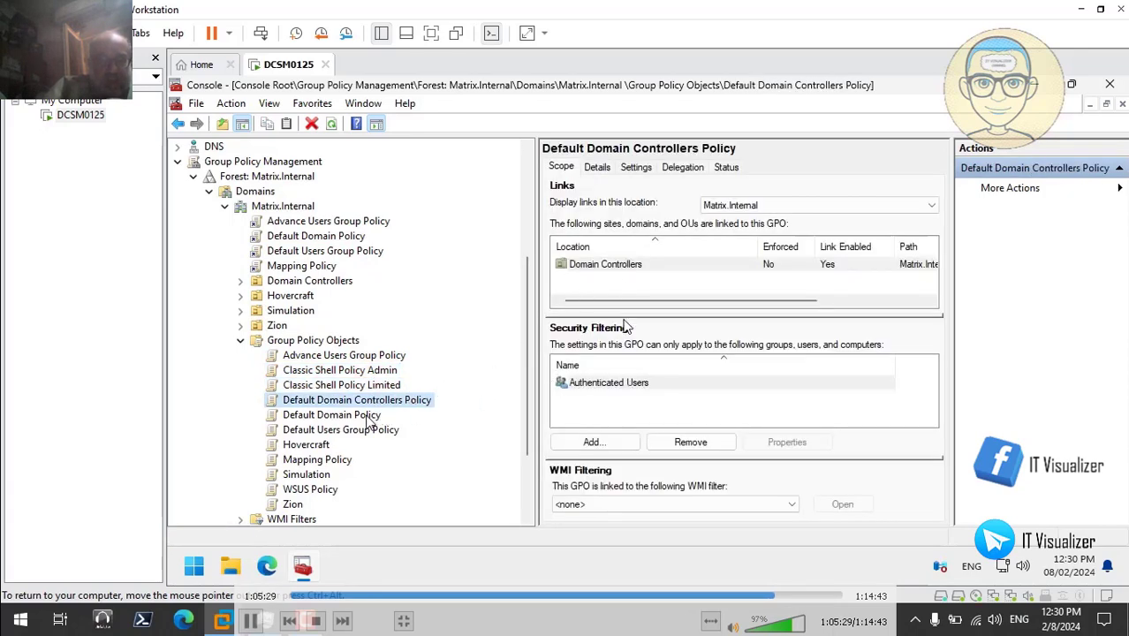
left_click(368, 415)
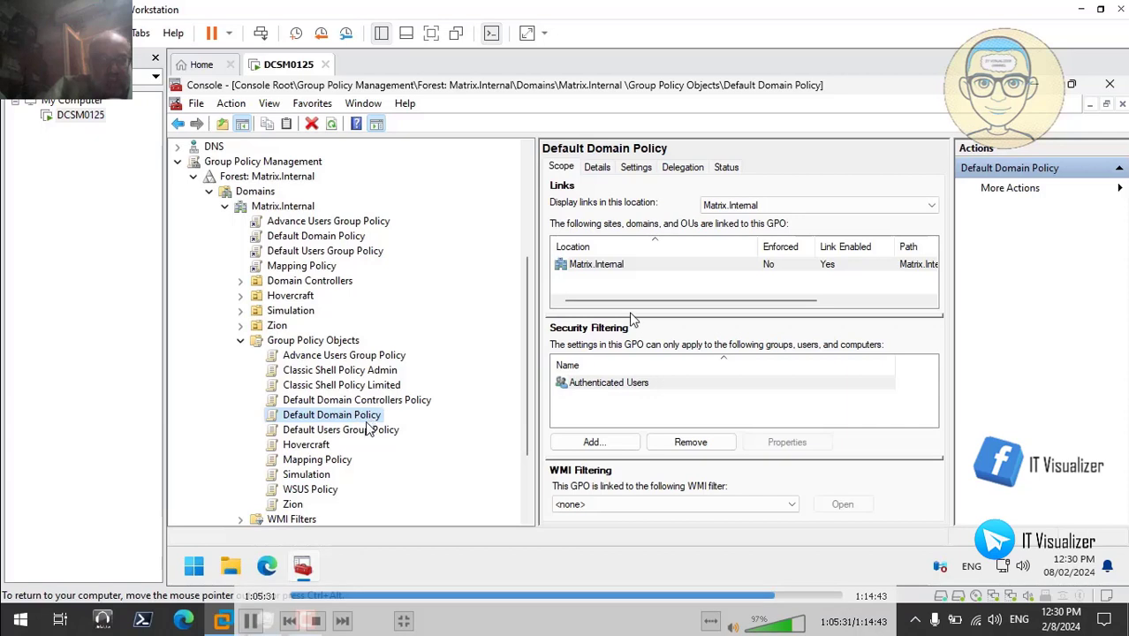
left_click(369, 430)
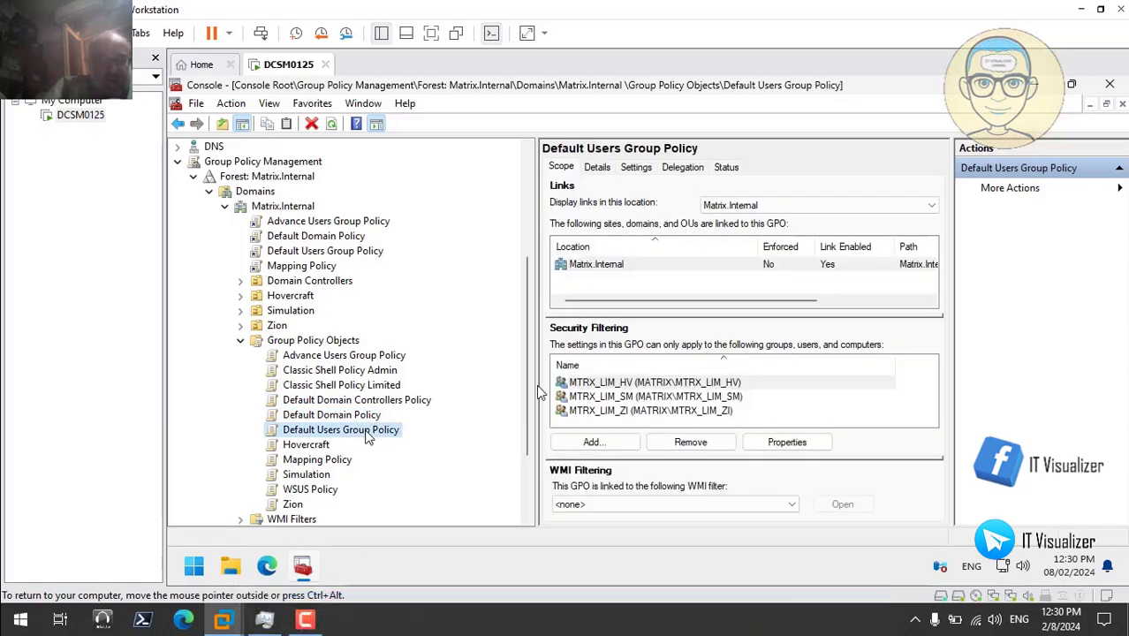
left_click(311, 446)
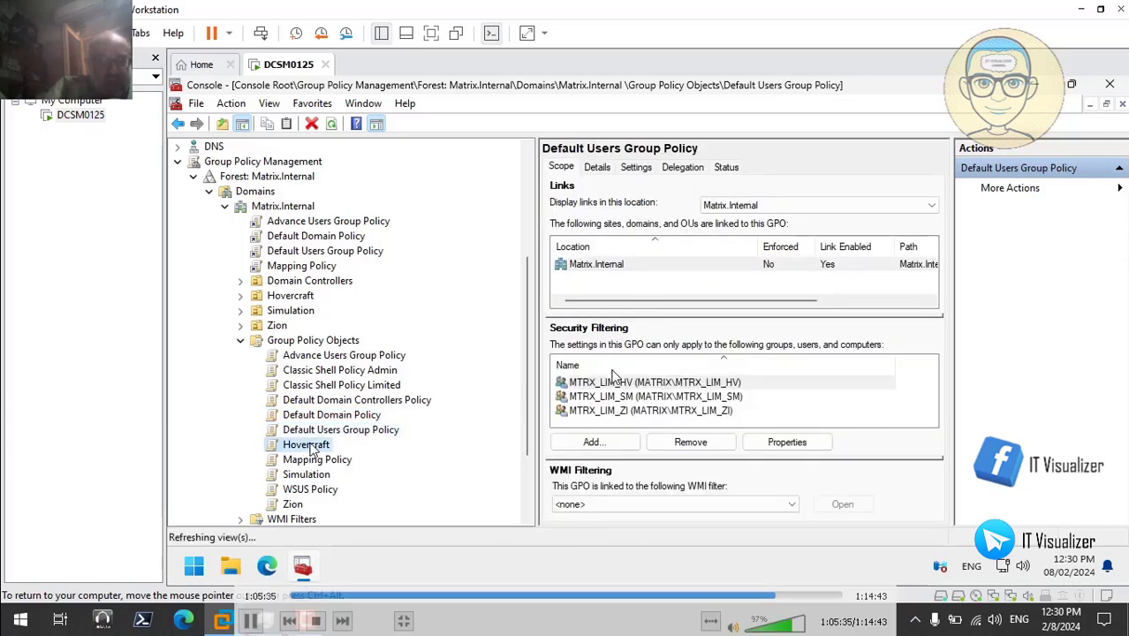
left_click(318, 461)
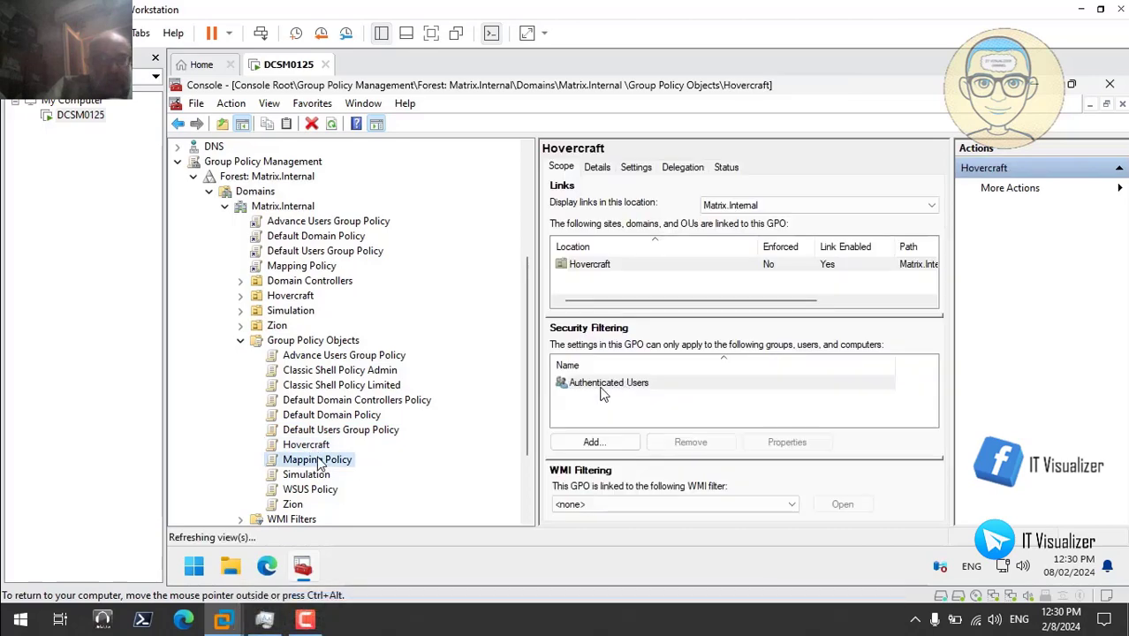
left_click(321, 476)
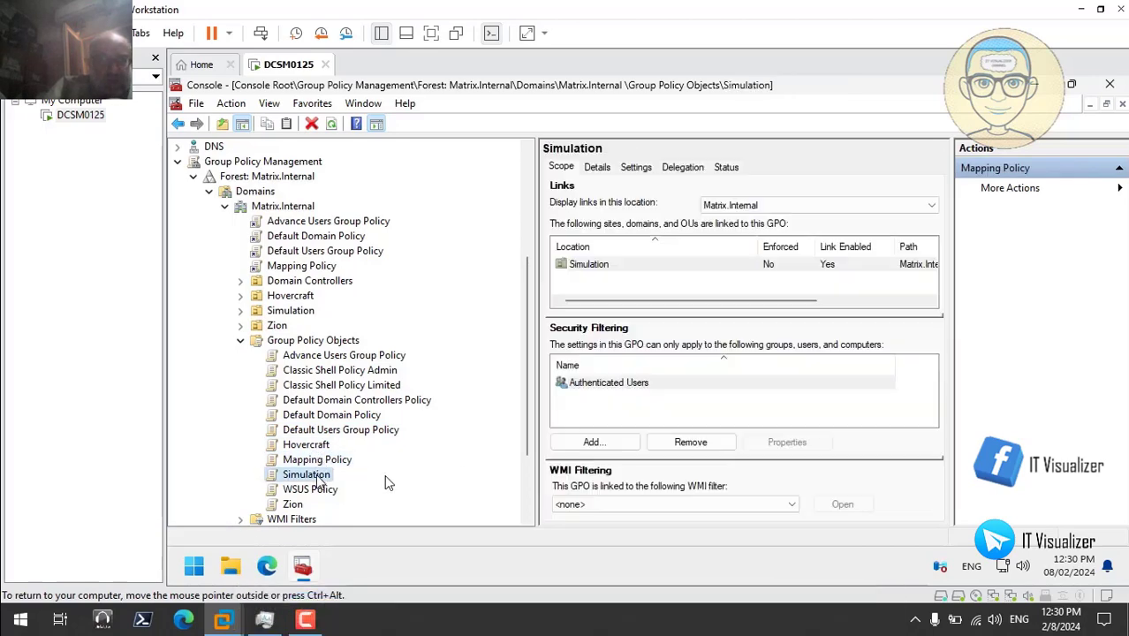
left_click(317, 492)
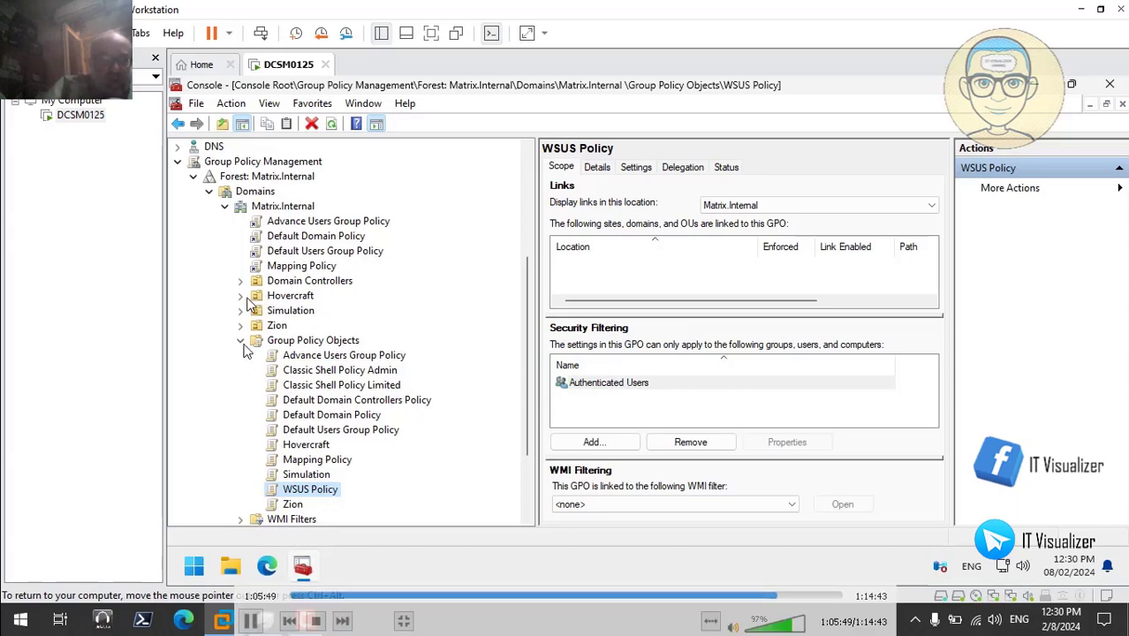
left_click(241, 340)
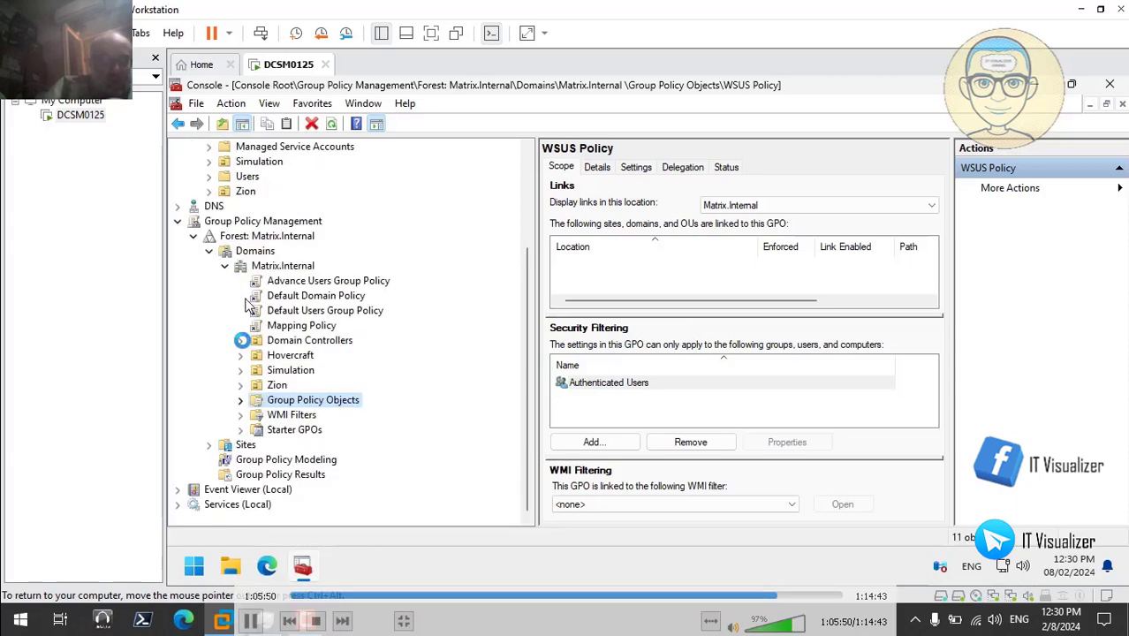
- Link WSUS Policy to the Terminals OU under Hovercraft
left_click(241, 355)
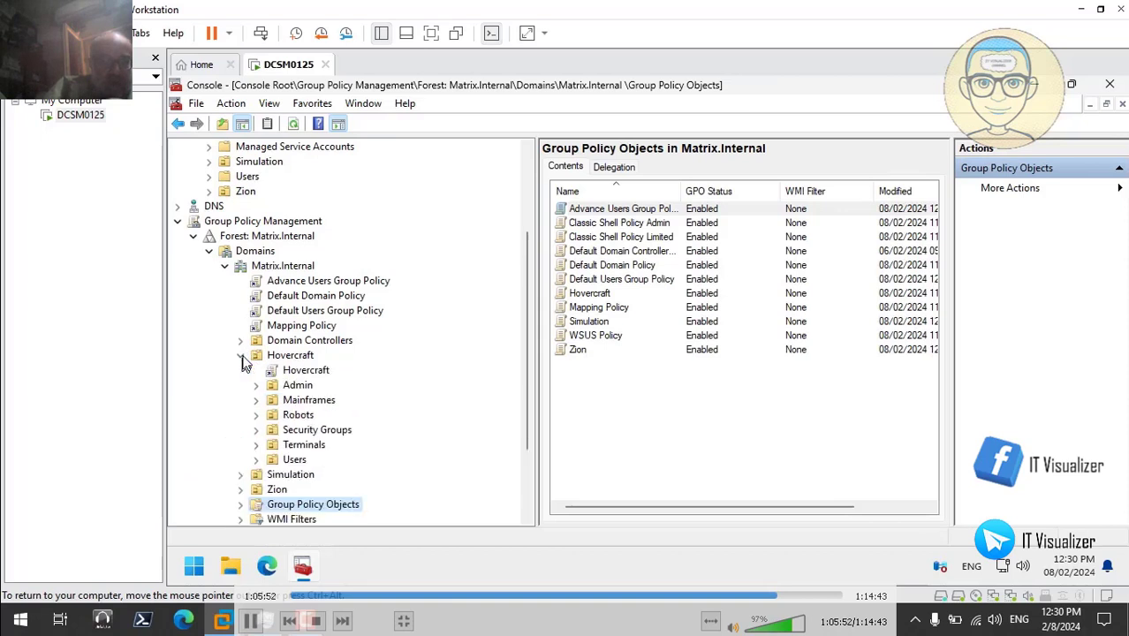
right_click(309, 445)
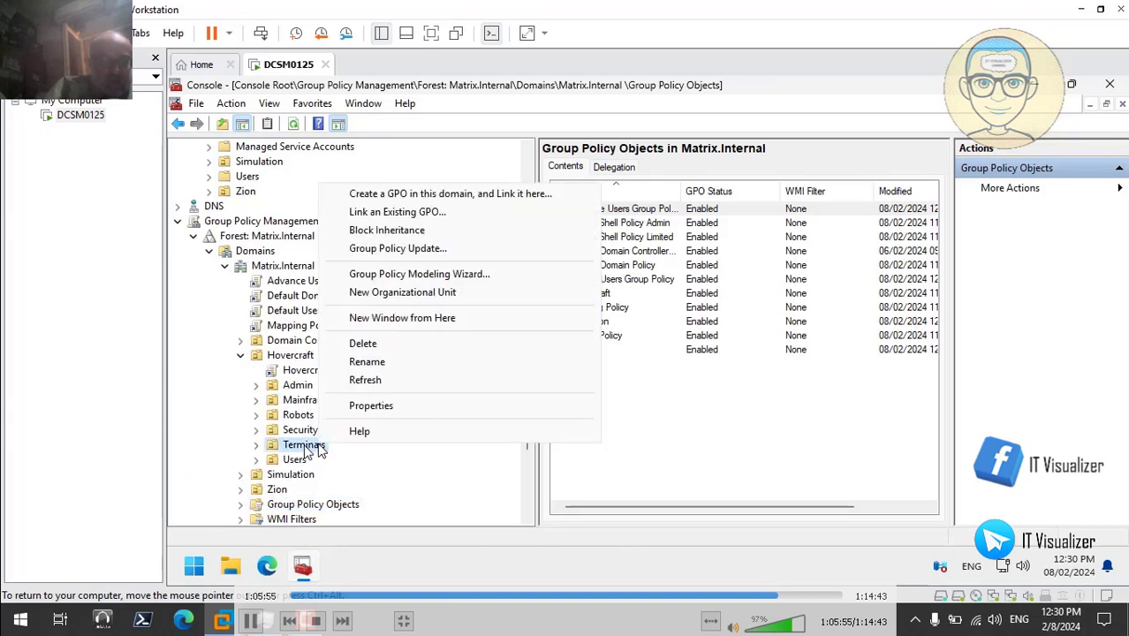
left_click(433, 211)
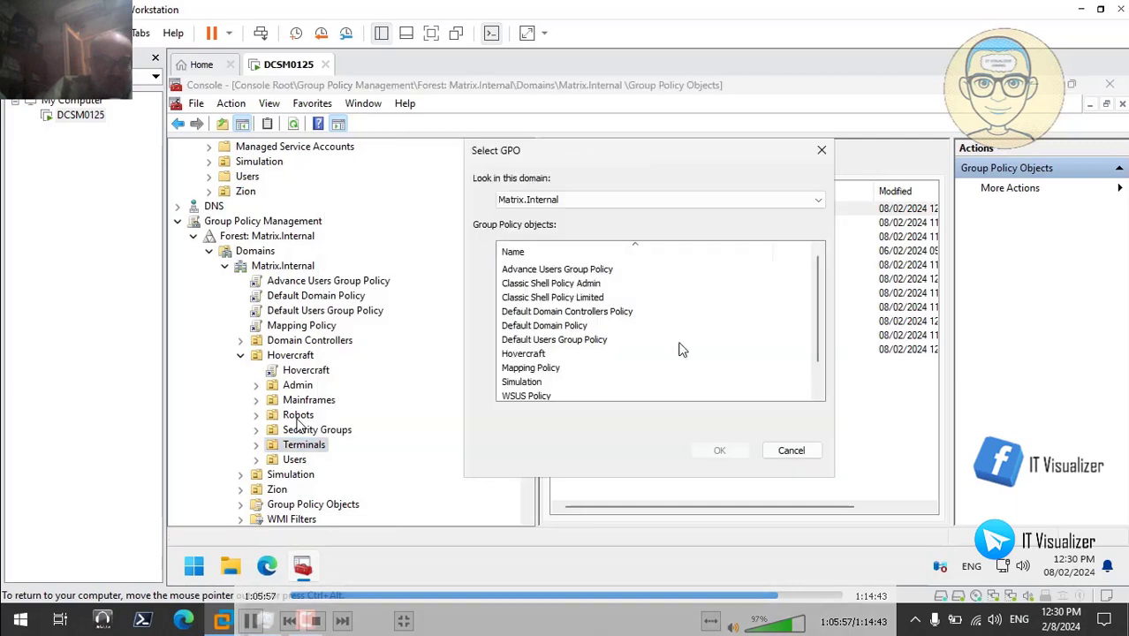
scroll(812, 380, "down", 1)
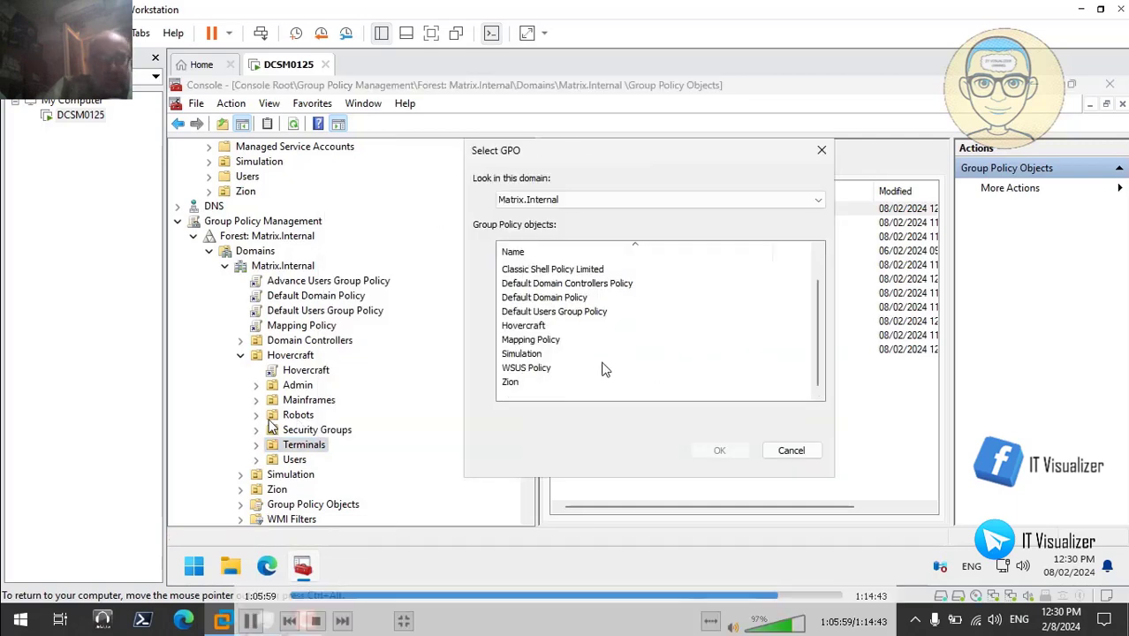
left_click(568, 370)
left_click(719, 450)
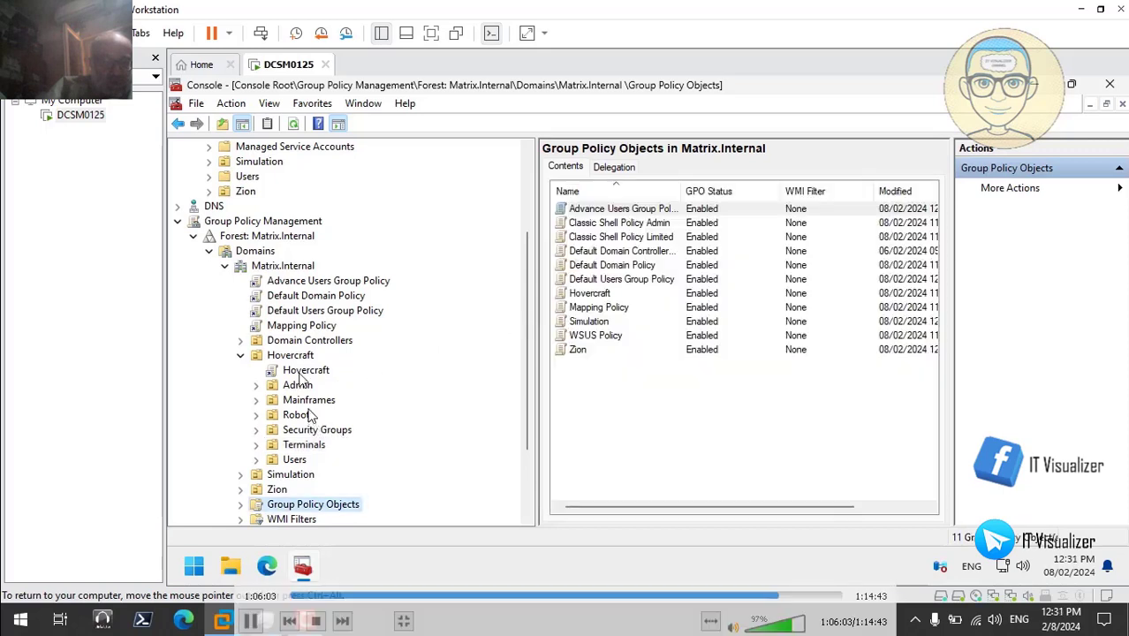
- Link WSUS Policy to the Terminals OU under Simulation
left_click(243, 356)
left_click(242, 371)
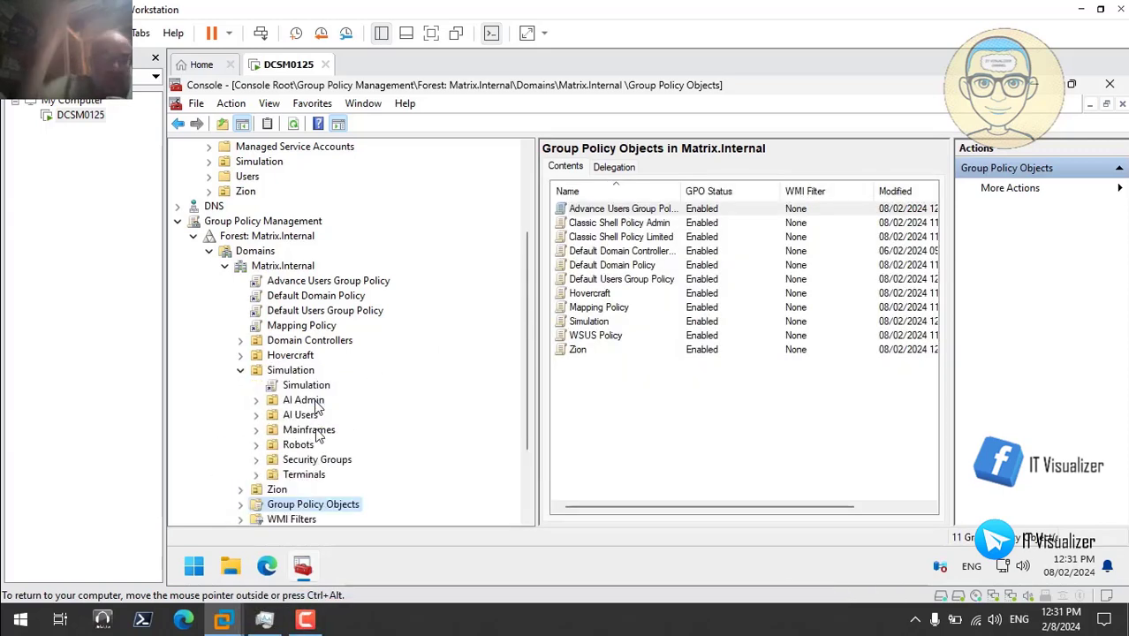
right_click(317, 475)
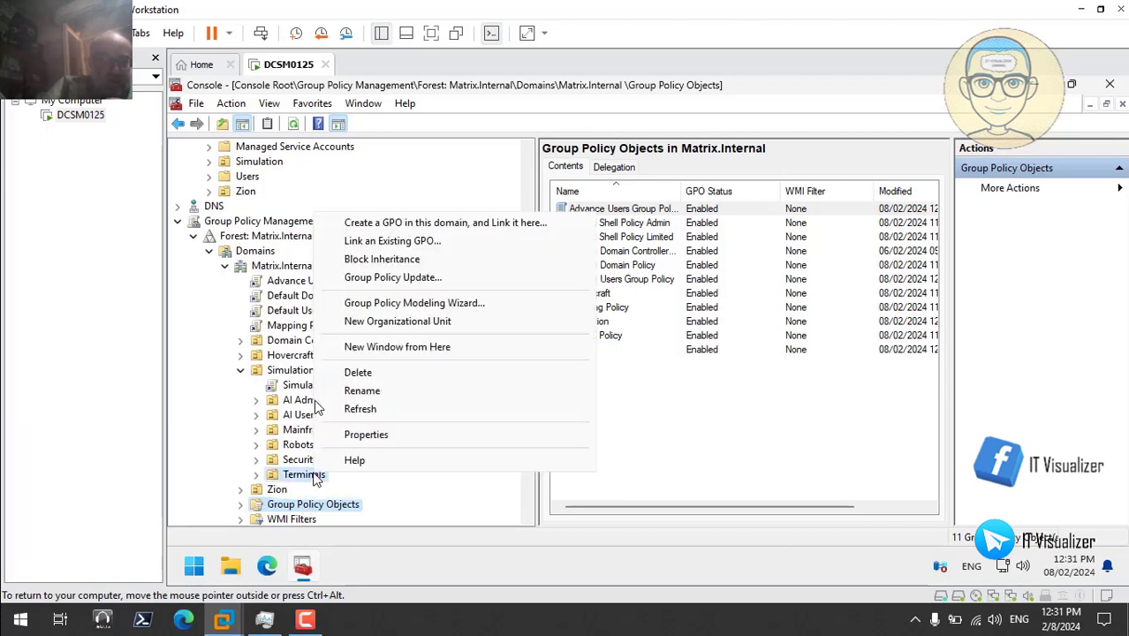
left_click(439, 245)
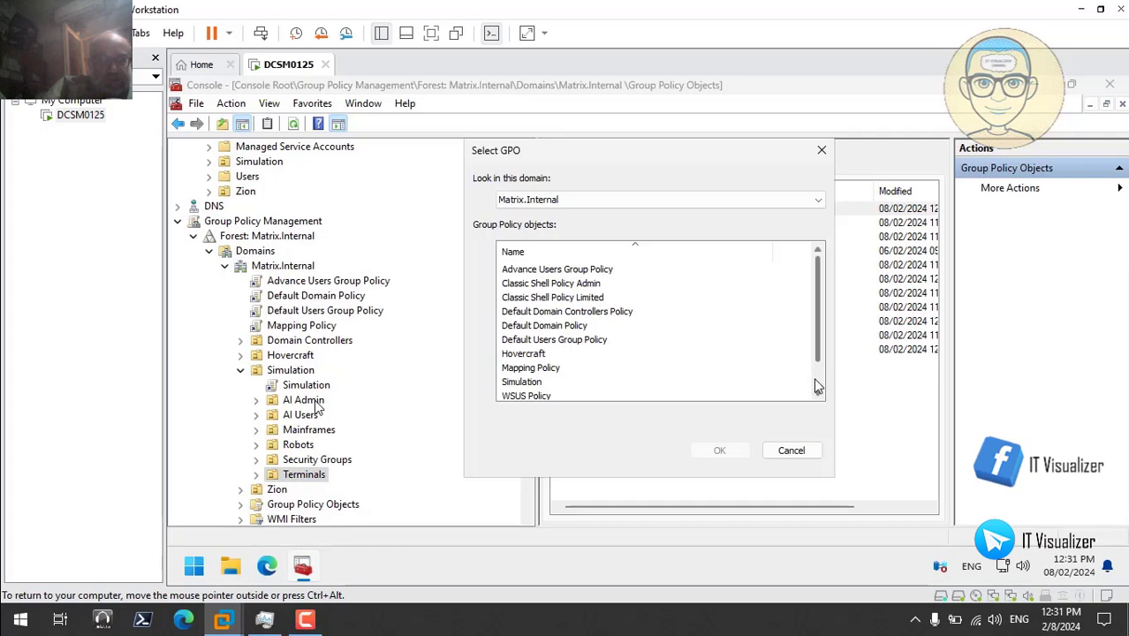
scroll(814, 379, "down", 1)
left_click(549, 371)
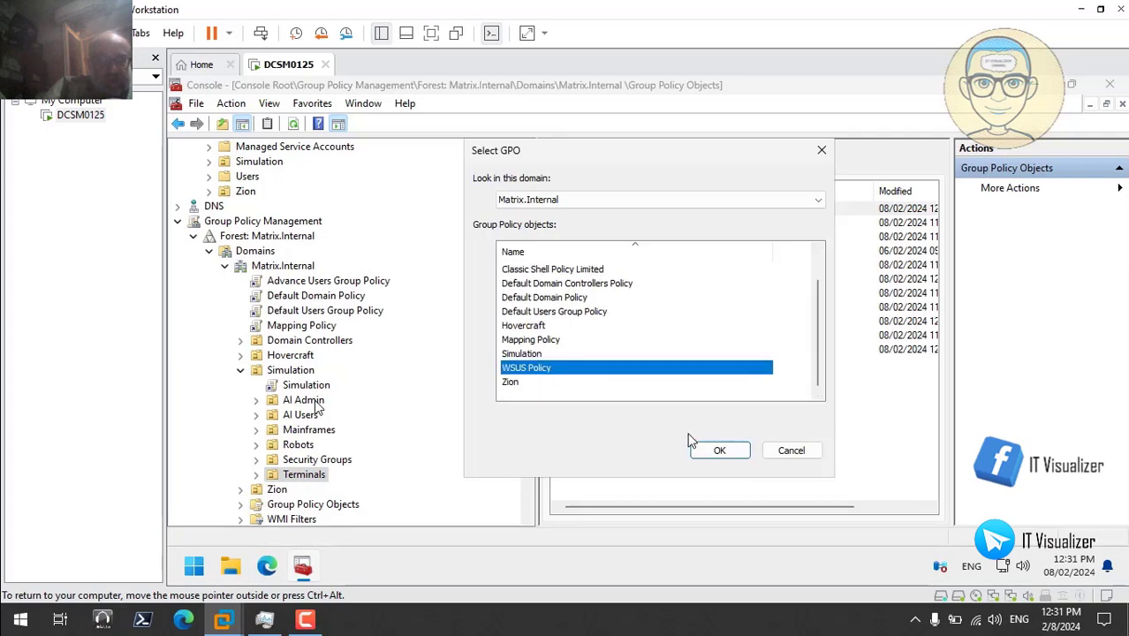
left_click(719, 450)
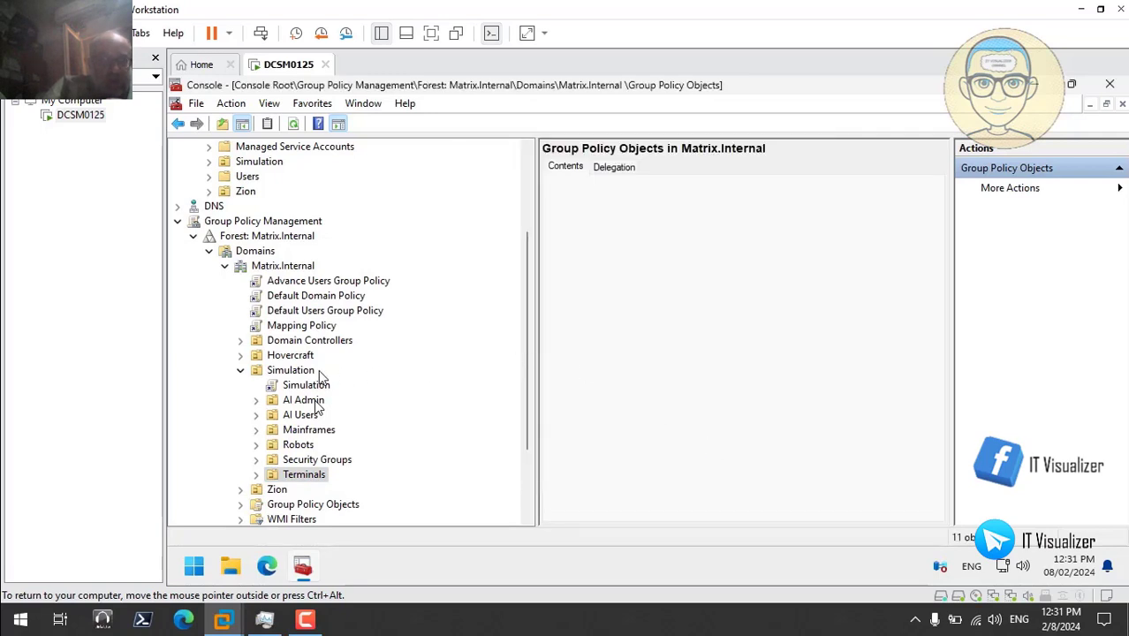
- Link WSUS Policy to the Terminals OU under Zion, then collapse Zion
left_click(242, 371)
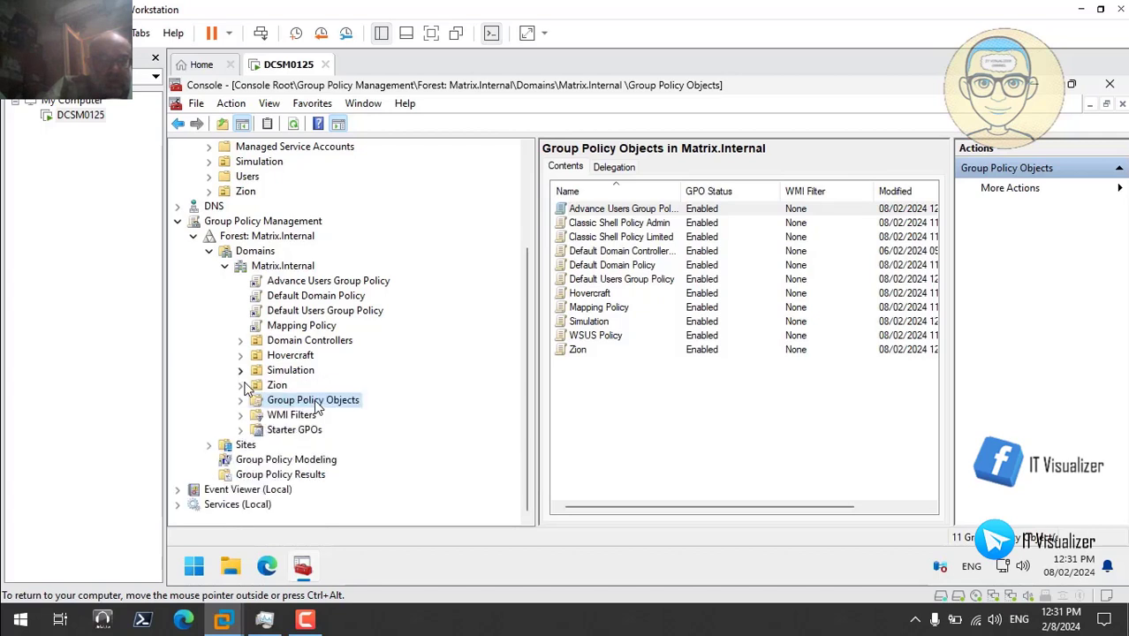
left_click(241, 387)
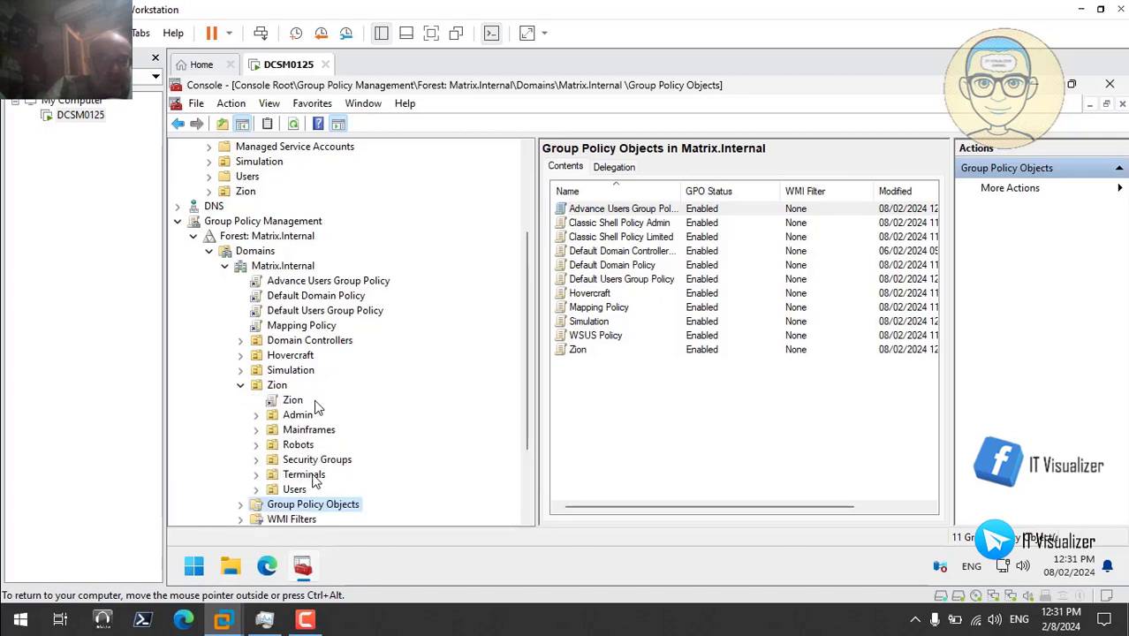
right_click(315, 477)
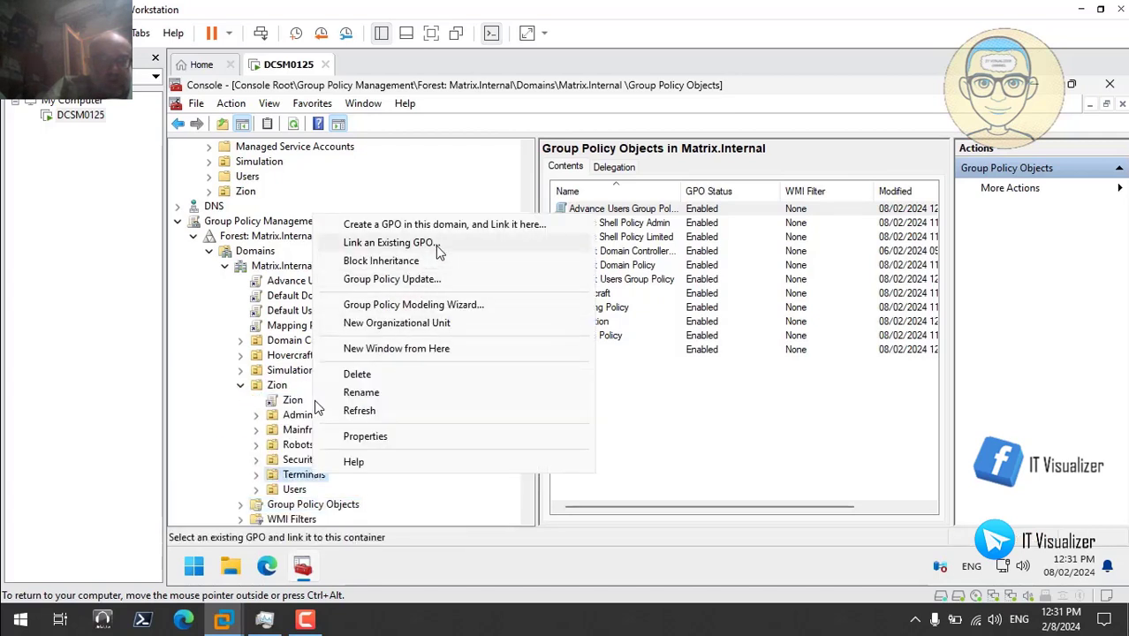
left_click(389, 242)
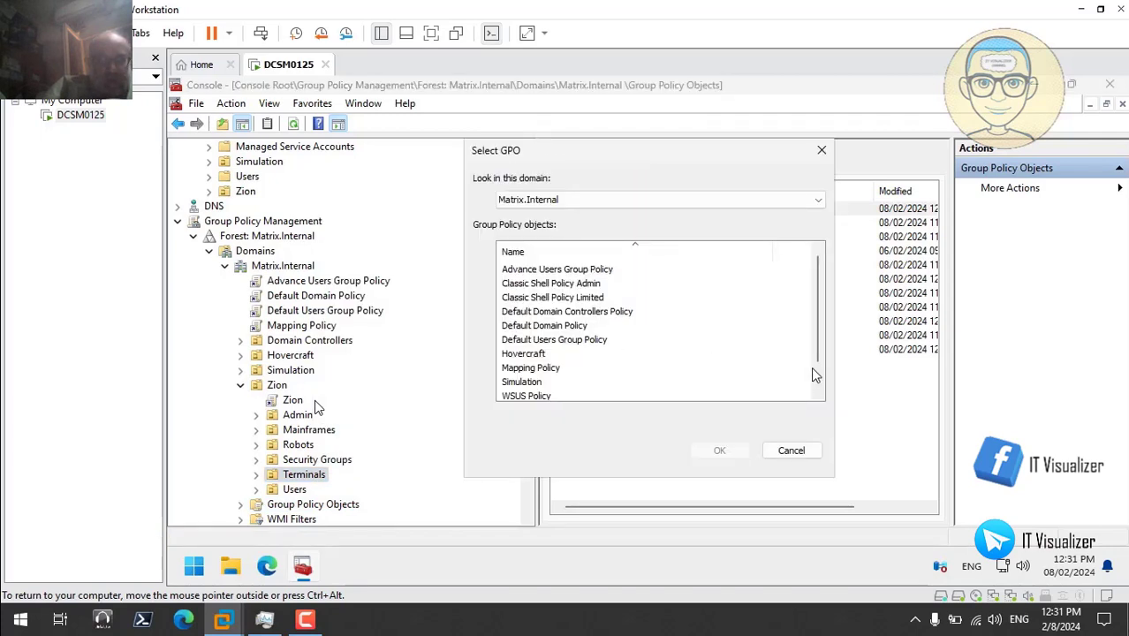
scroll(815, 382, "down", 1)
left_click(542, 369)
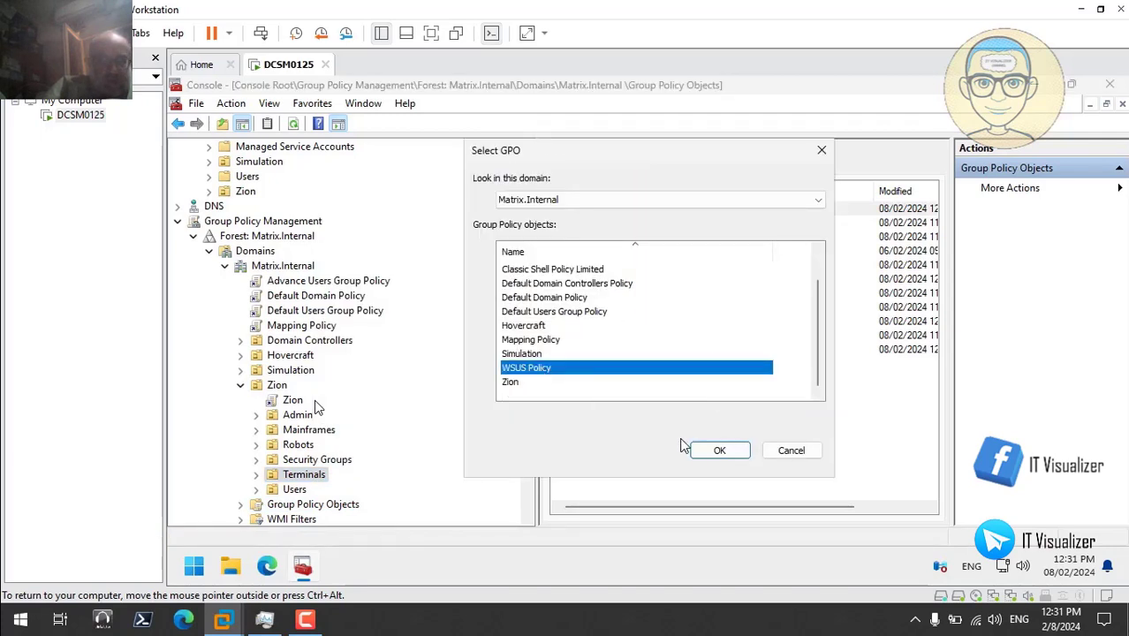
left_click(720, 452)
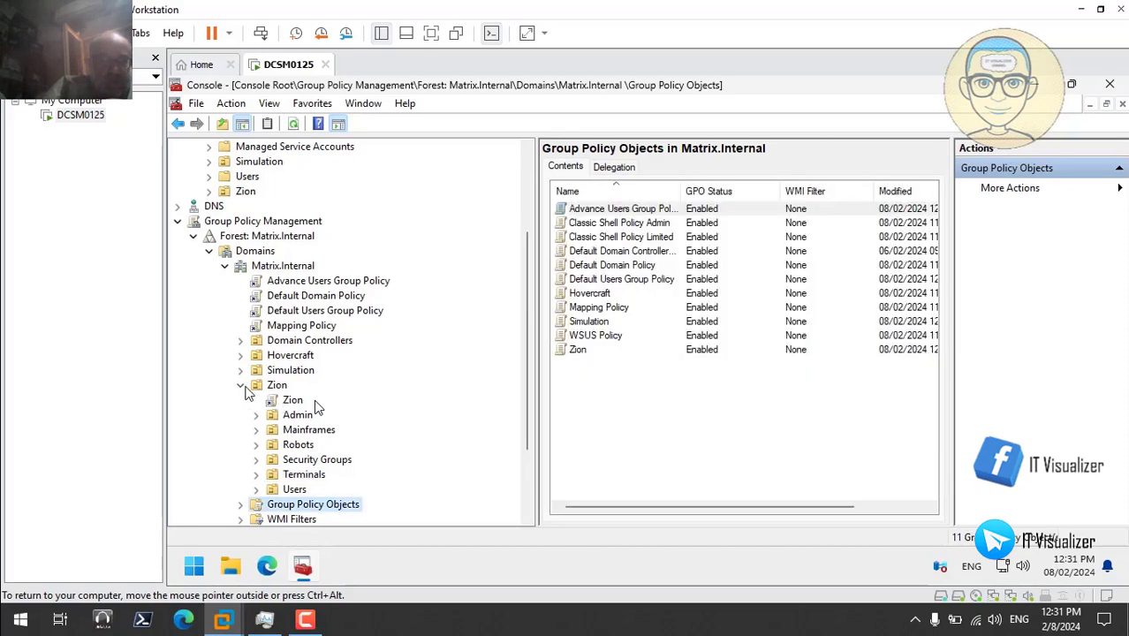
left_click(243, 386)
- Recheck the Scope tab of every GPO, from Advance Users Group Policy through the Zion GPO
left_click(241, 401)
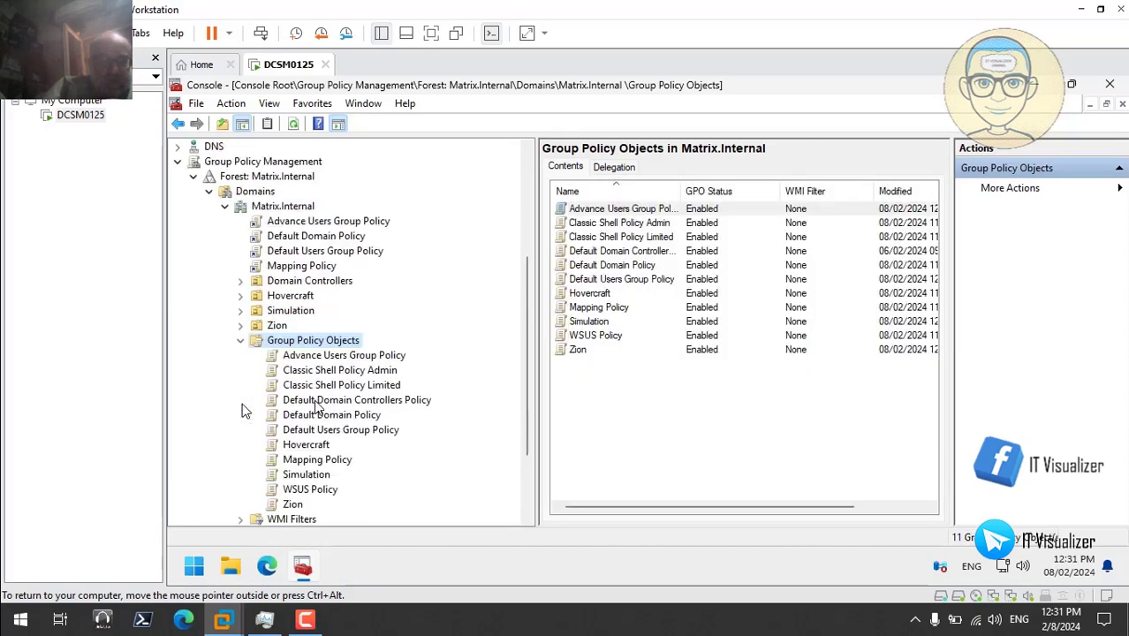
left_click(345, 356)
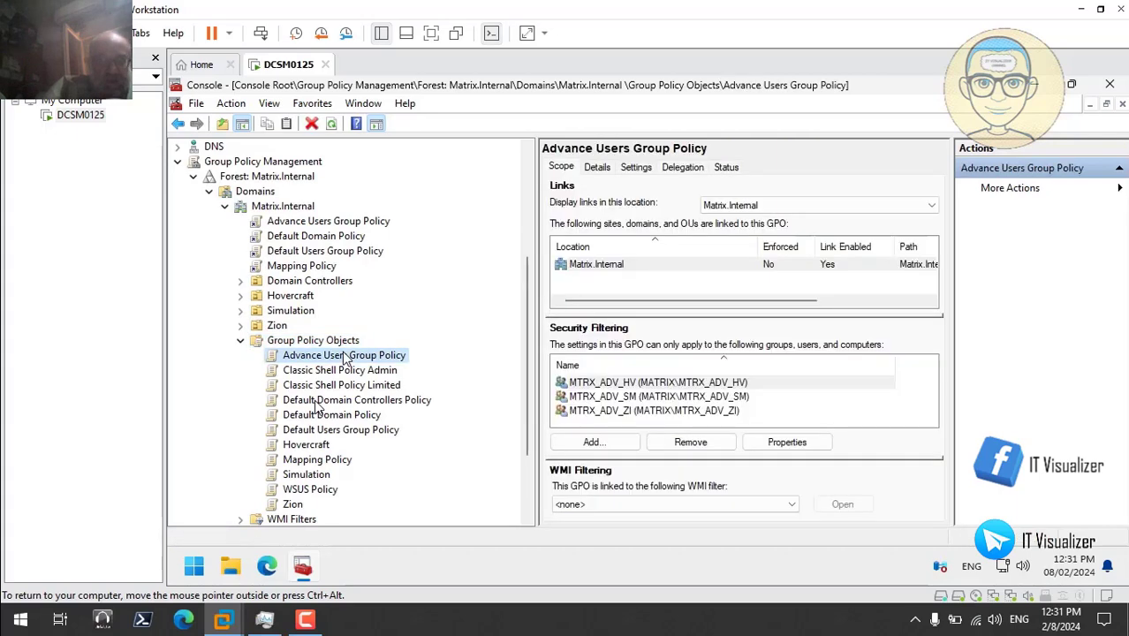
left_click(353, 372)
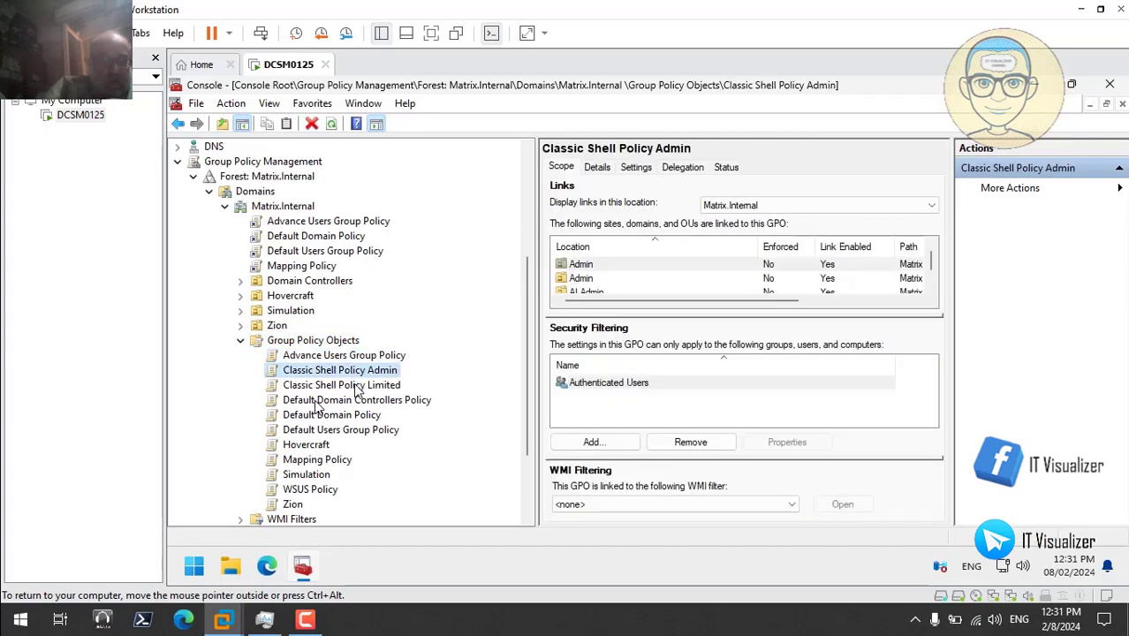
left_click(357, 387)
left_click(360, 402)
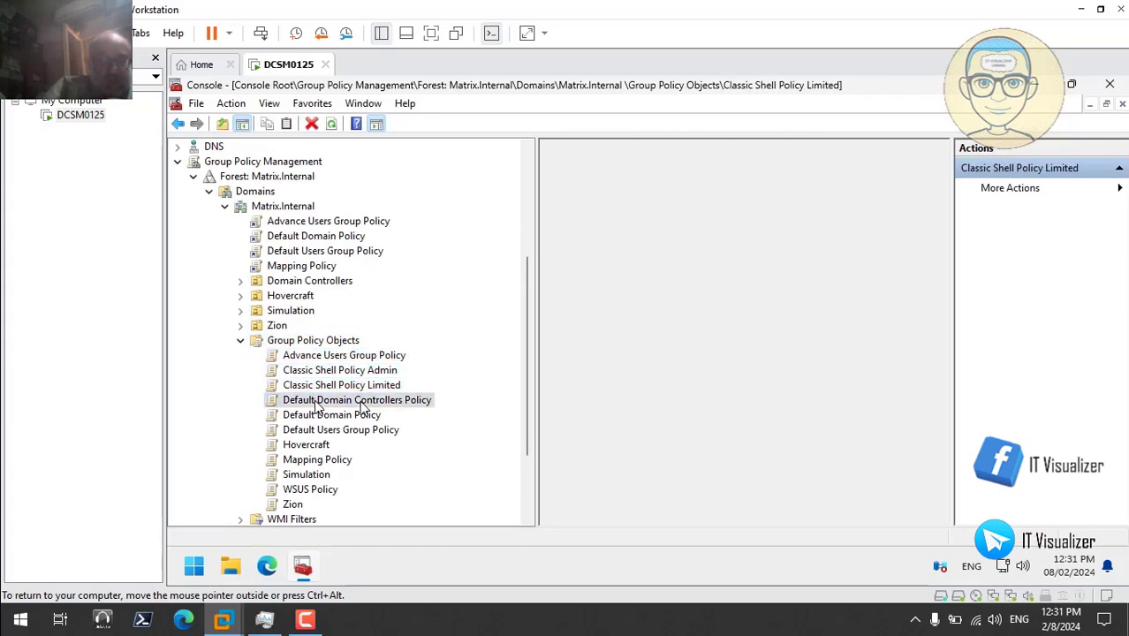
left_click(363, 418)
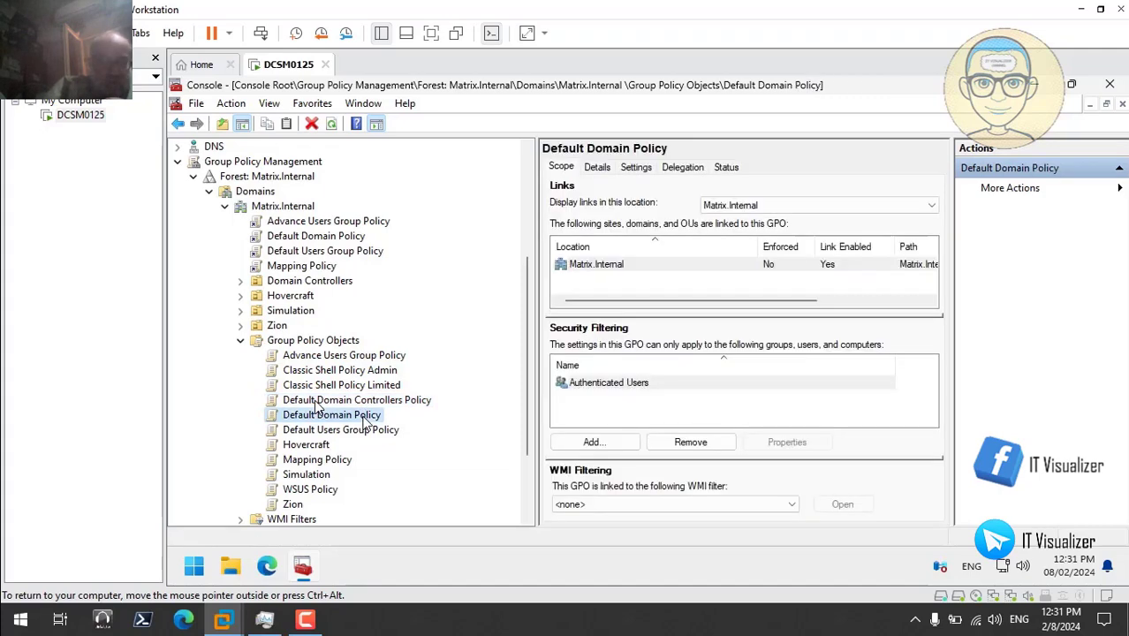
left_click(369, 433)
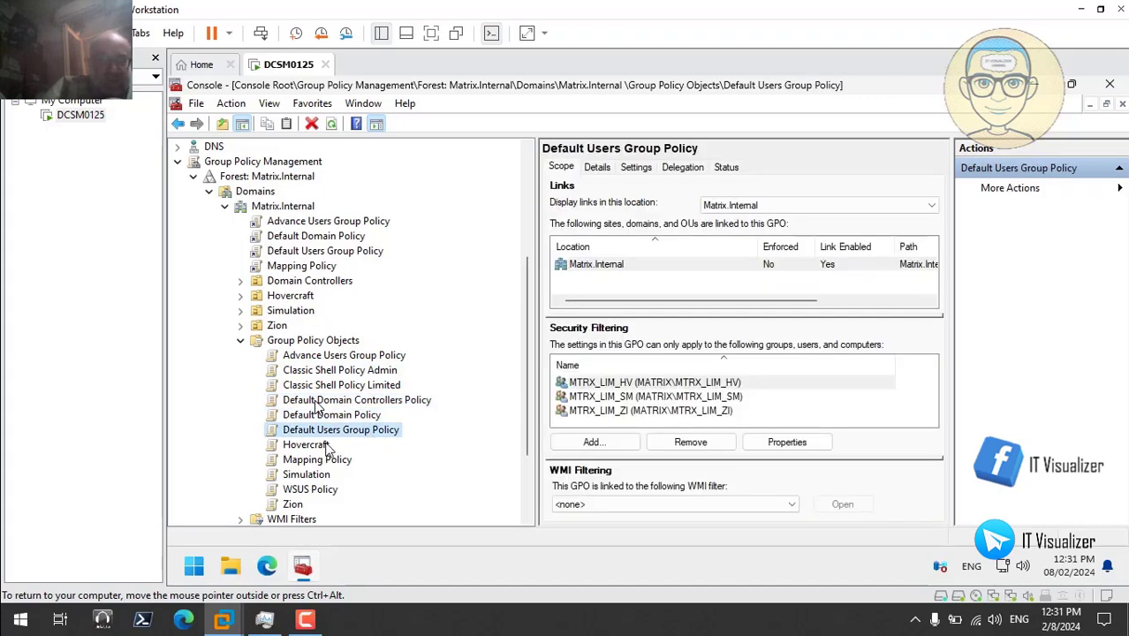
left_click(323, 446)
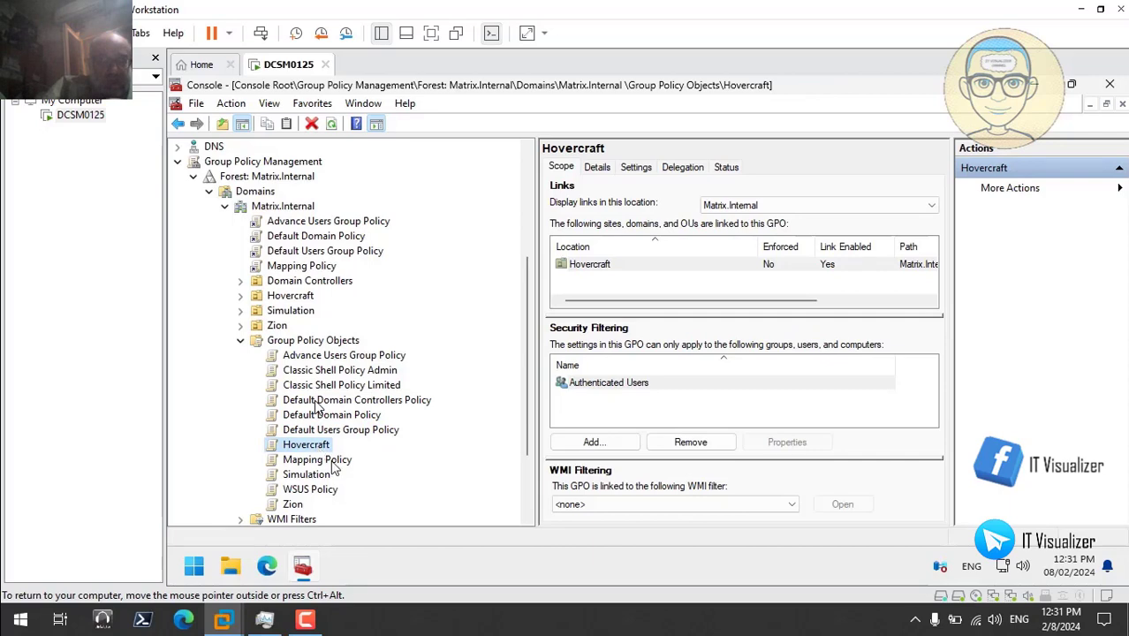
left_click(332, 463)
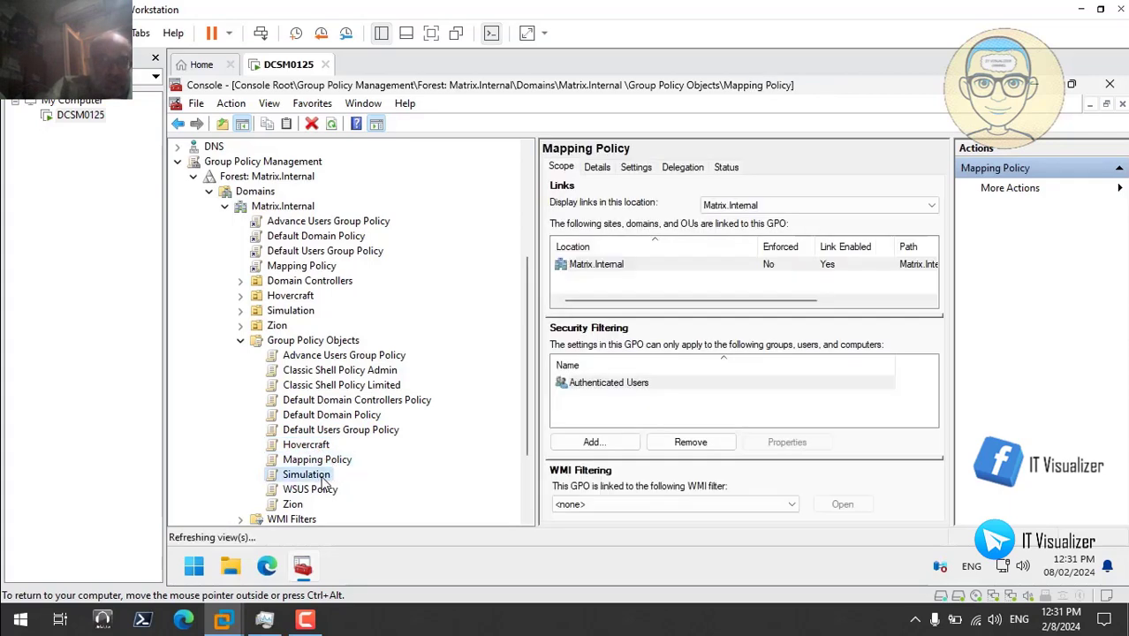
left_click(323, 491)
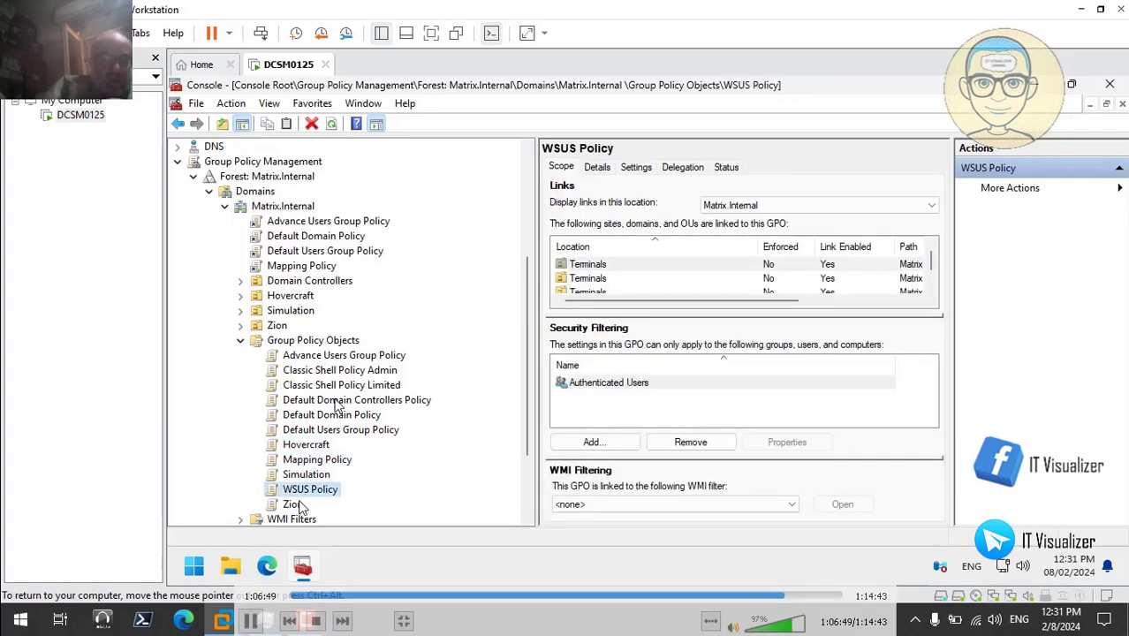
left_click(299, 505)
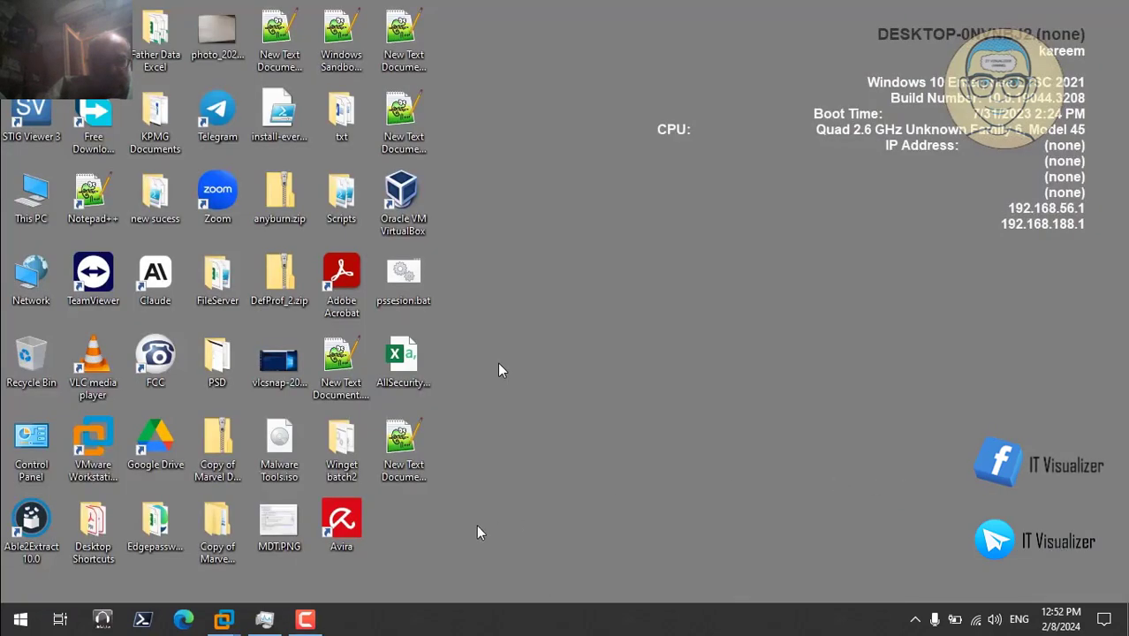
- Unlock the DCSM0125 VM with the account password, then close the console, saving its settings
mouse_move(224, 622)
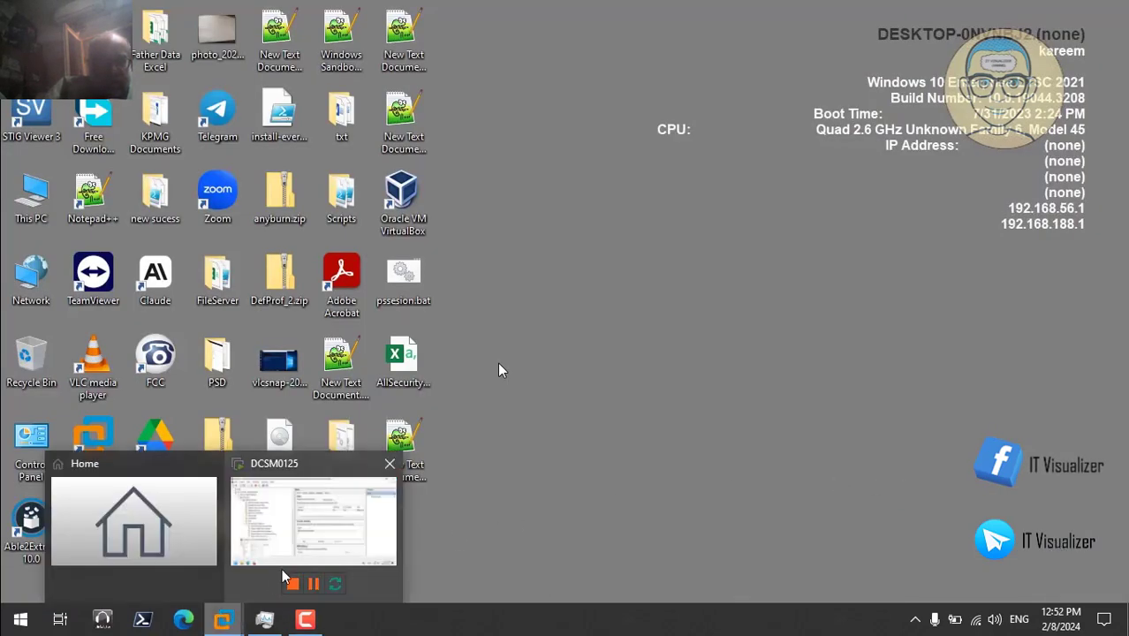
left_click(314, 530)
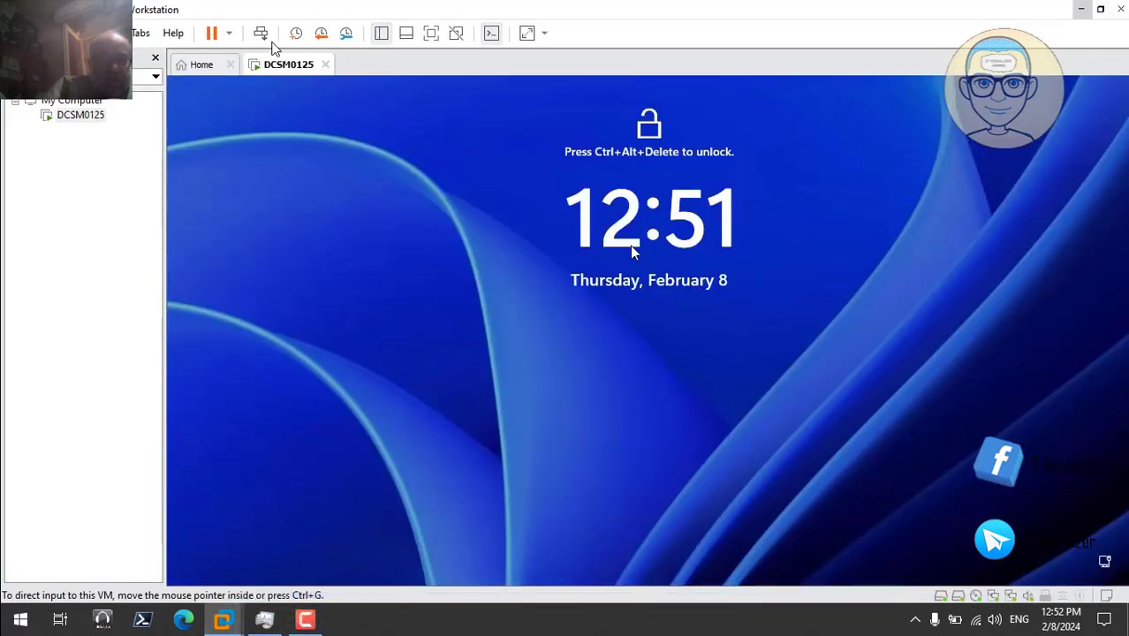
left_click(261, 33)
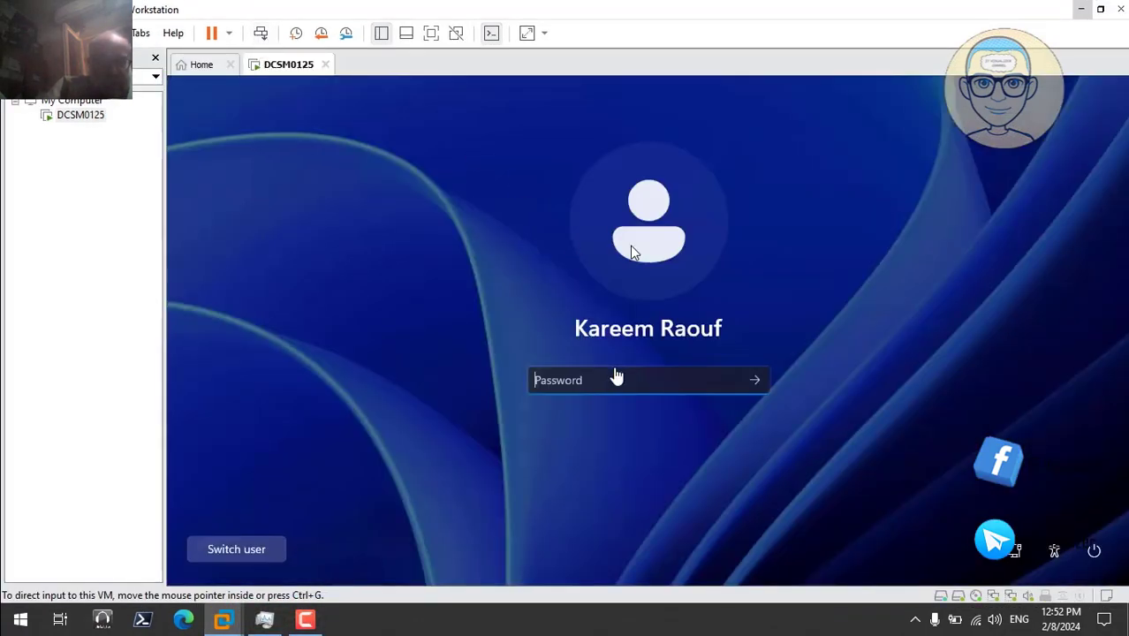
left_click(602, 381)
type("••")
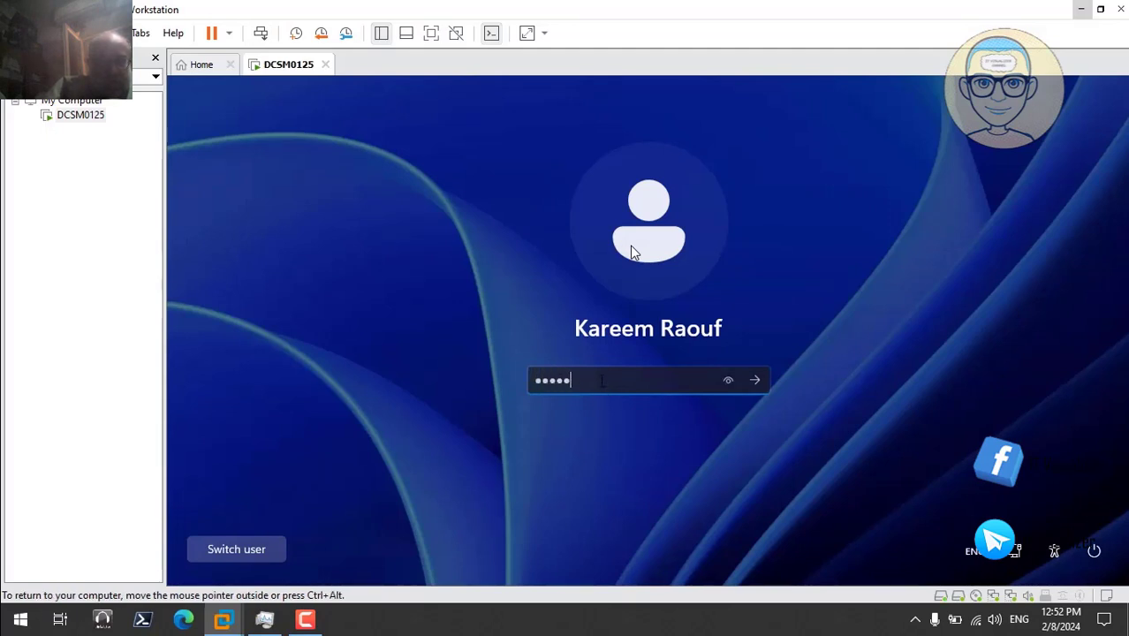
type("••••••••")
key("Return")
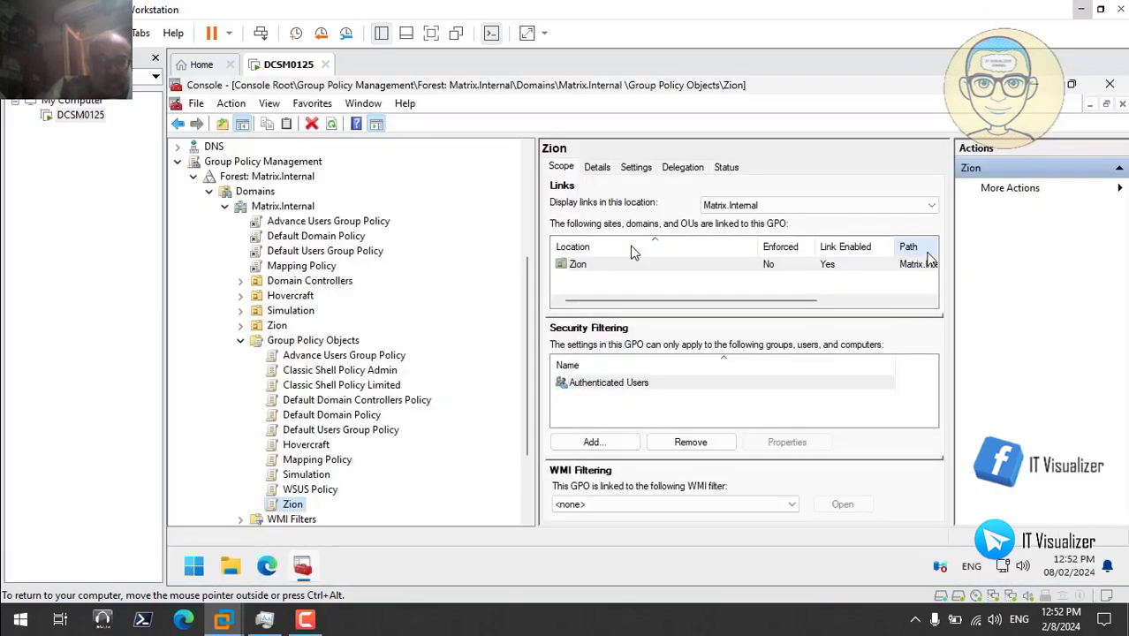
left_click(1111, 85)
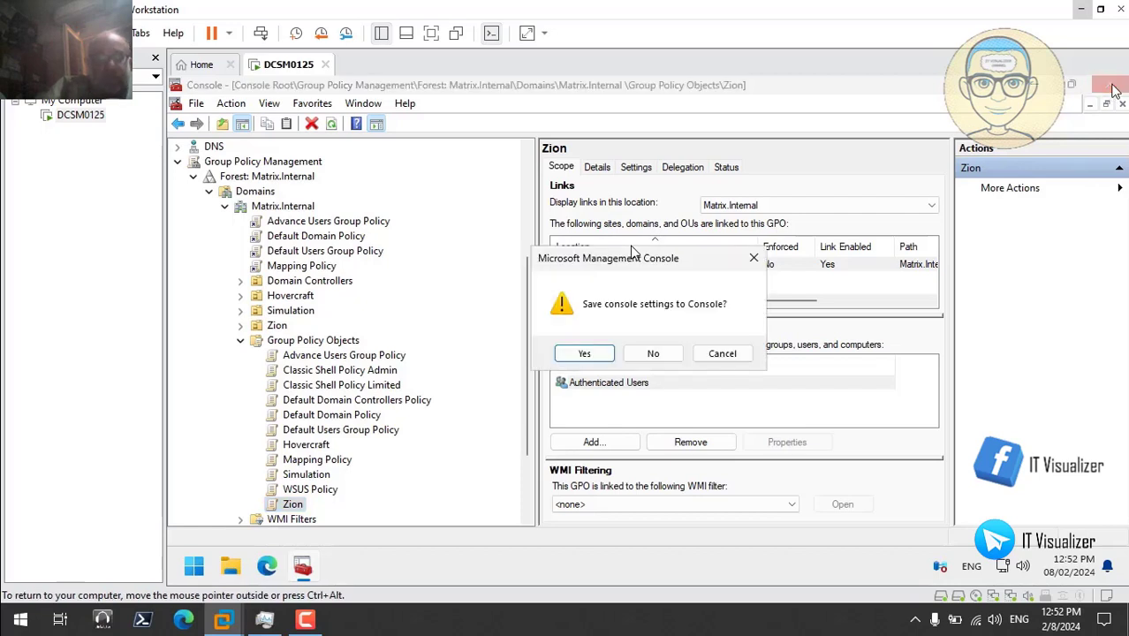
left_click(570, 360)
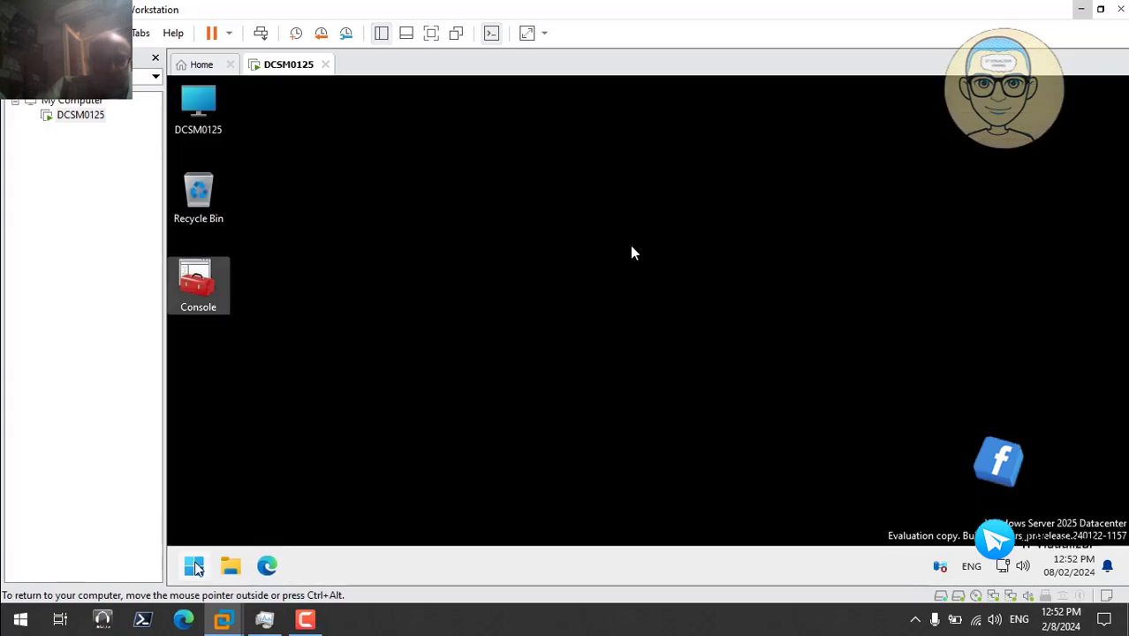
- Restart the server from the quick system menu with the default reason
right_click(195, 565)
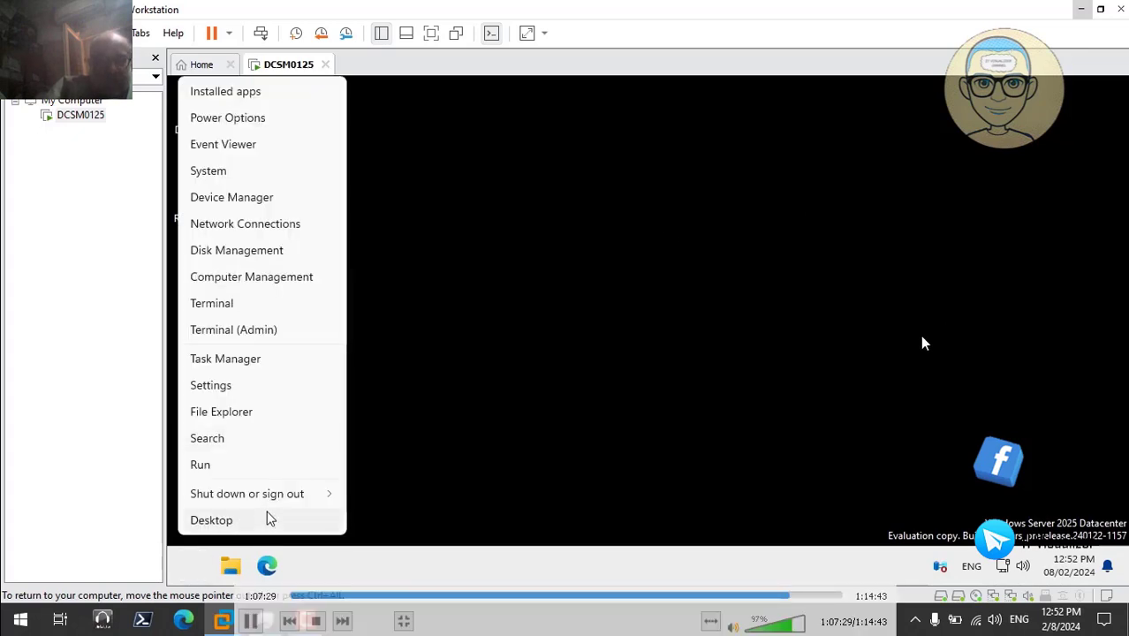
mouse_move(320, 494)
left_click(389, 495)
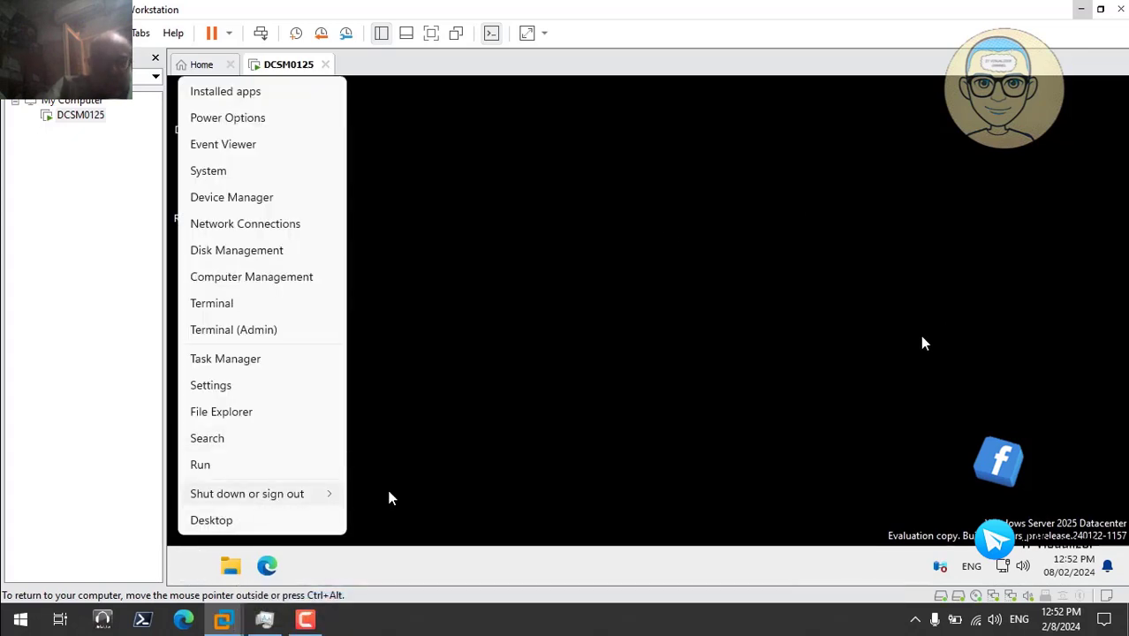
left_click(433, 513)
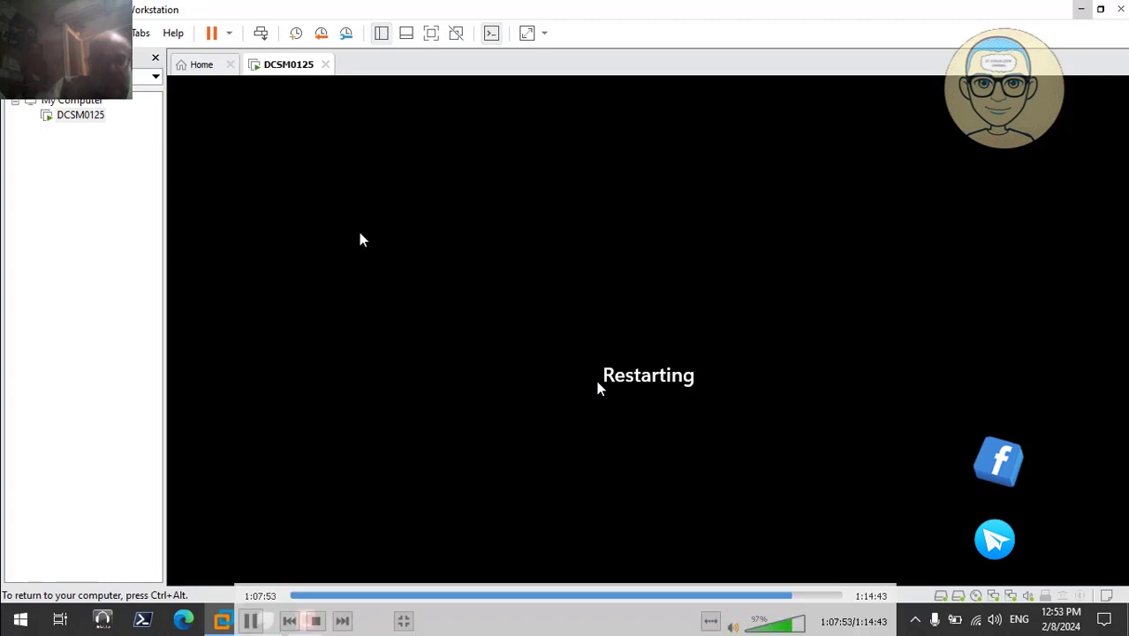
- Restart the guest from VMware's power options and skip ahead past the boot screen
key("ctrl+alt")
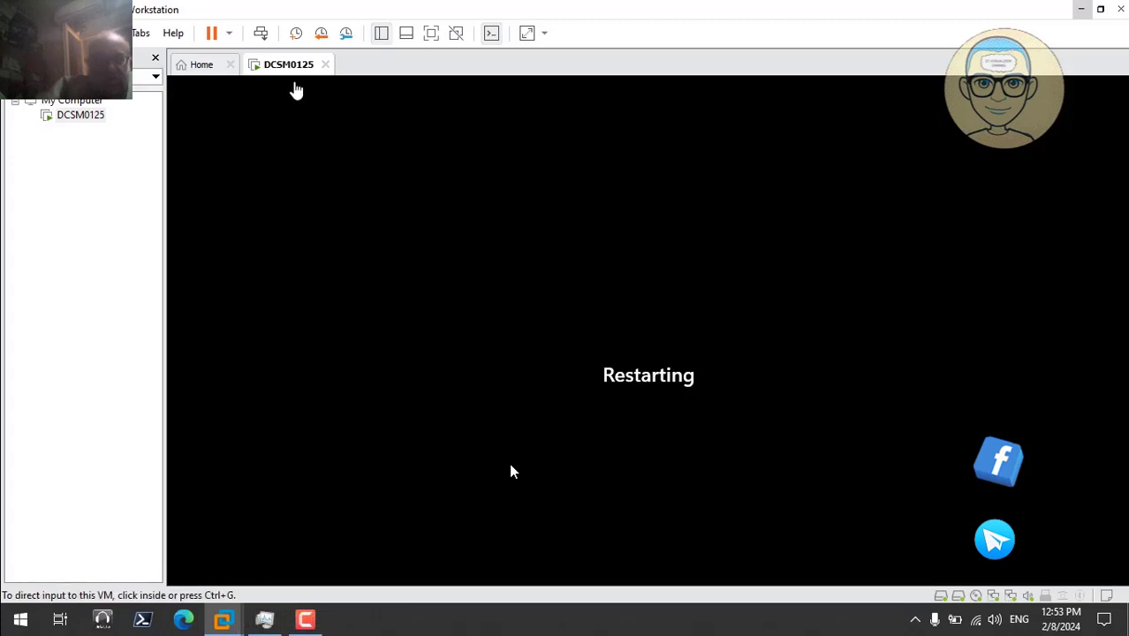
left_click(229, 36)
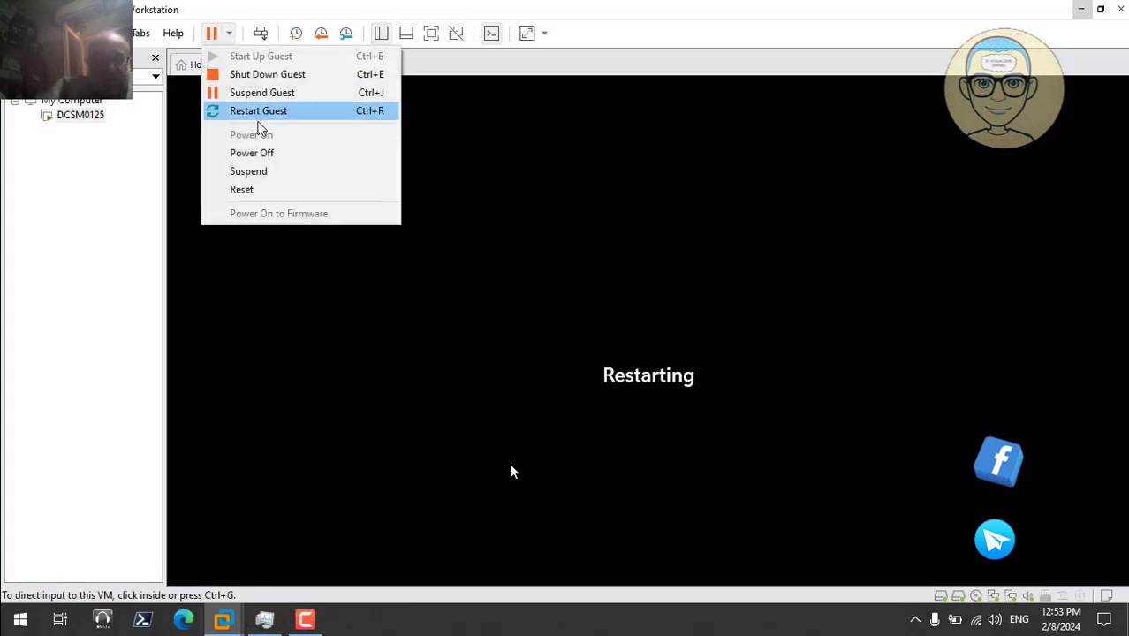
left_click(265, 110)
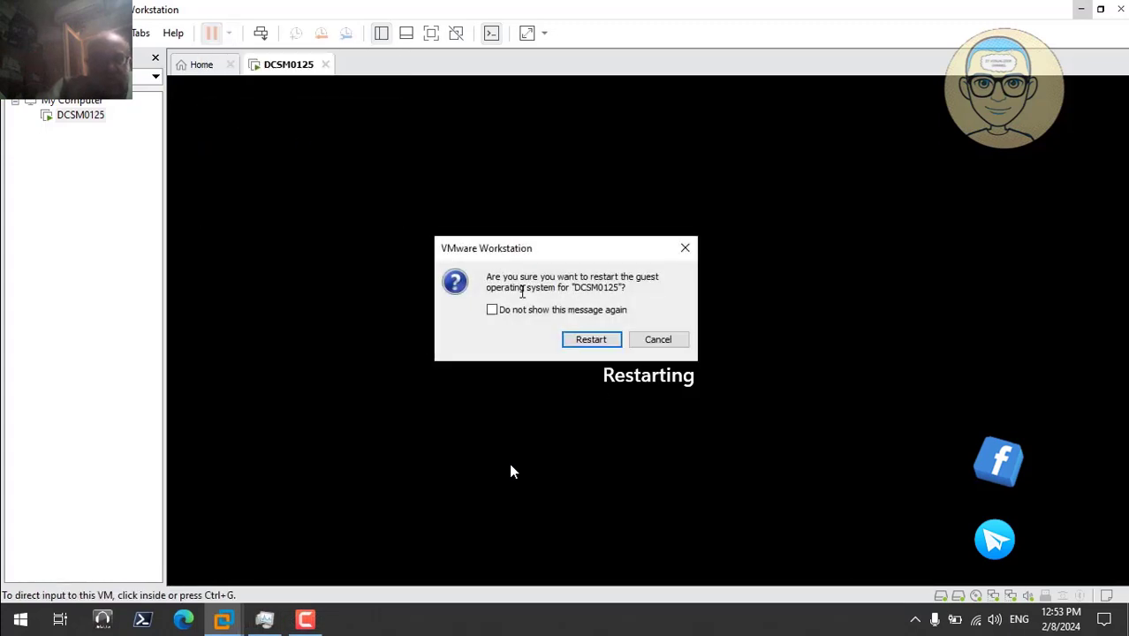
left_click(585, 341)
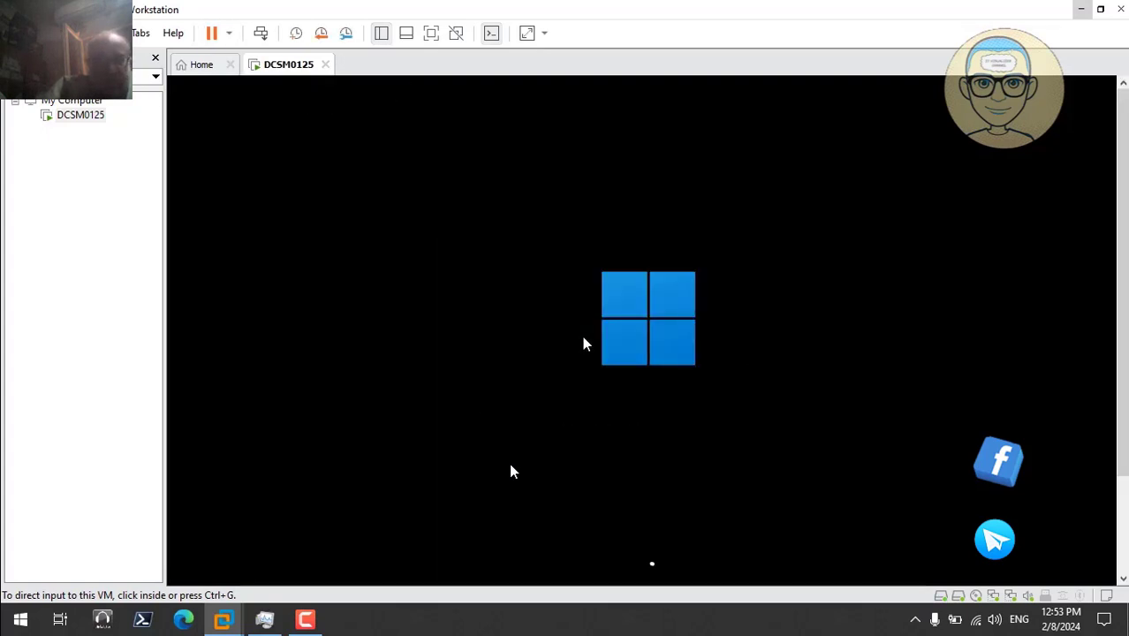
mouse_move(837, 618)
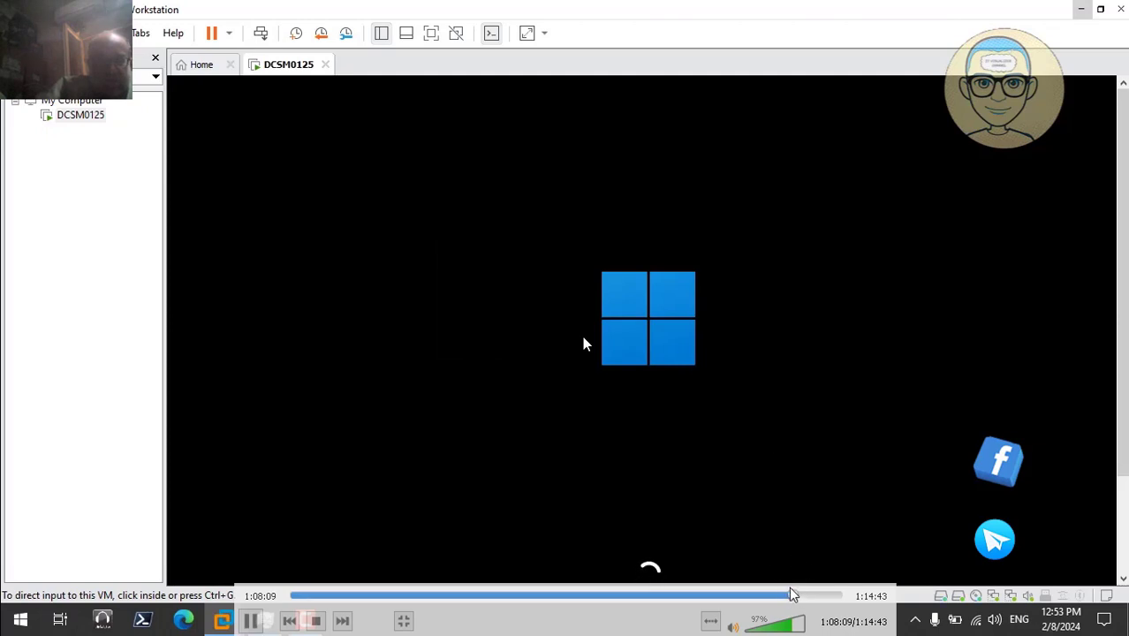
left_click(800, 594)
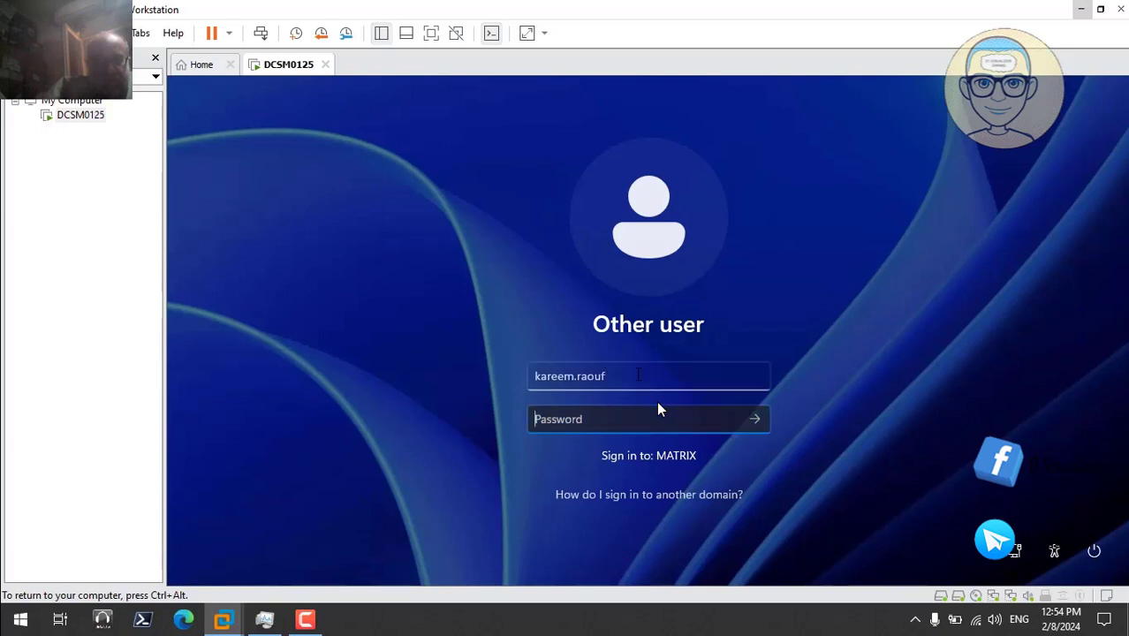
- Enter the domain user's password to sign in, then skip ahead while computer settings apply
type("••••••••••")
key("Return")
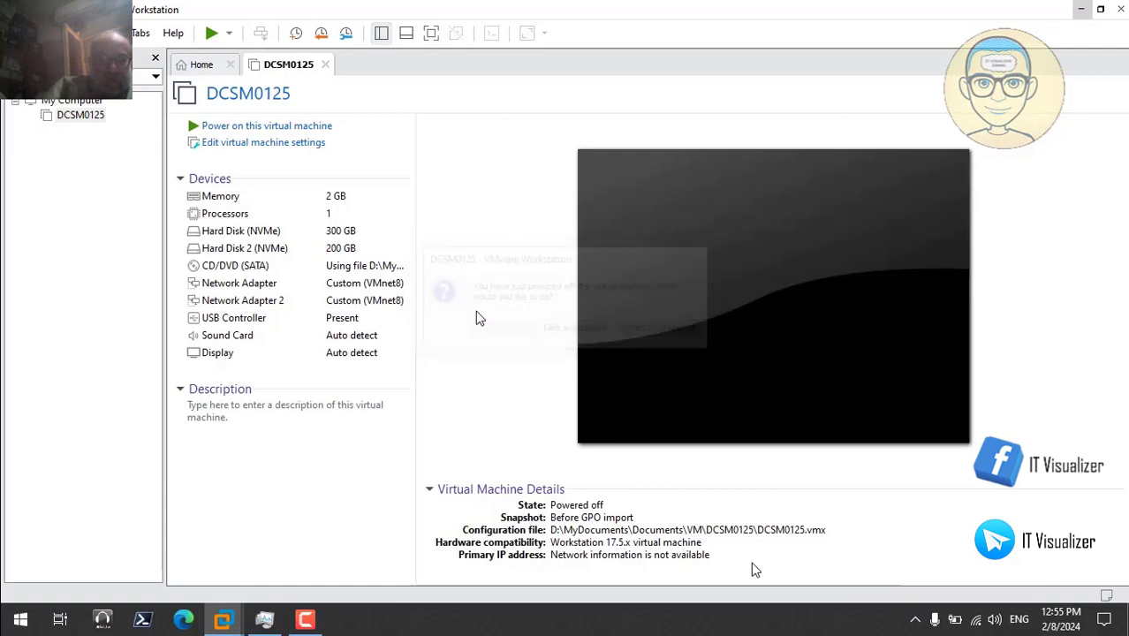
left_click(807, 596)
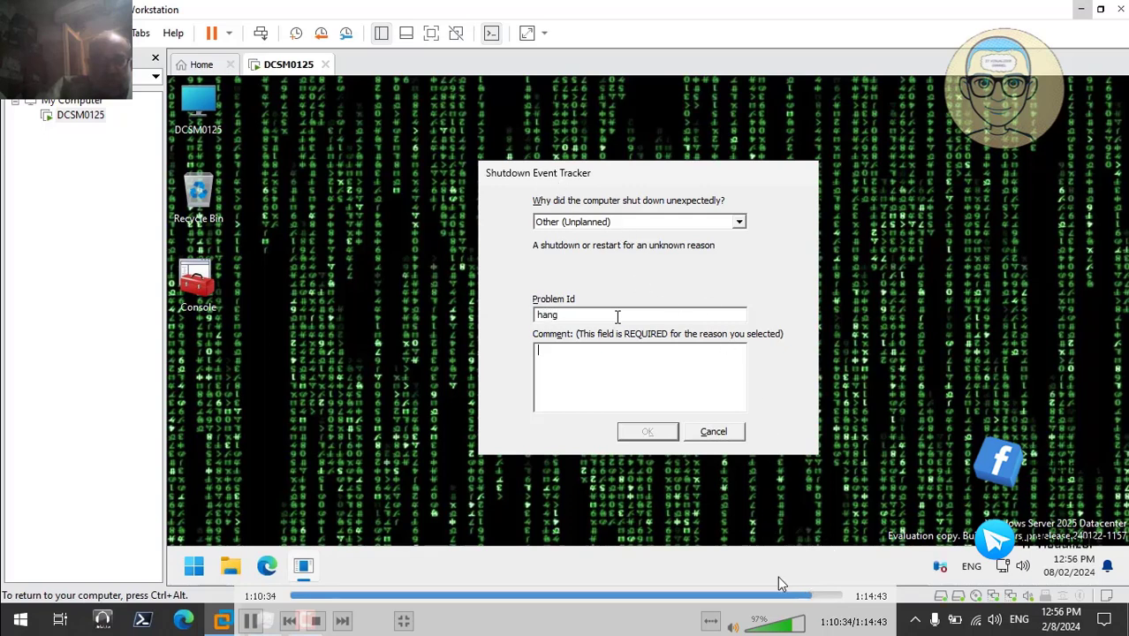
- Skip past the Shutdown Event Tracker and keyboard layout panel, then dismiss the About Windows box
left_click(819, 600)
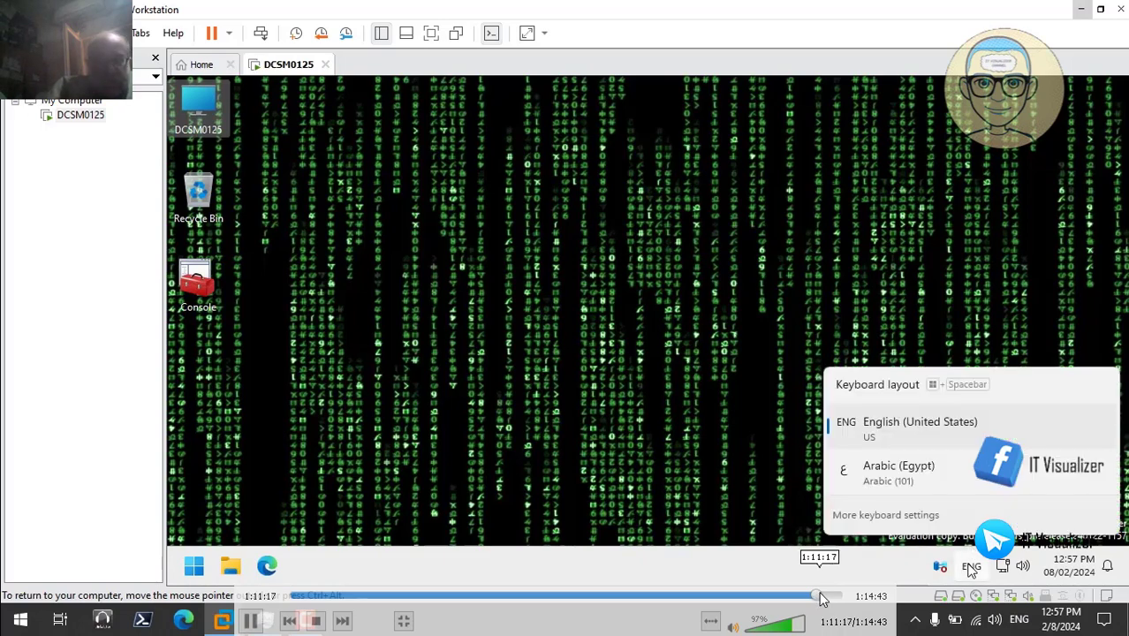
left_click(821, 594)
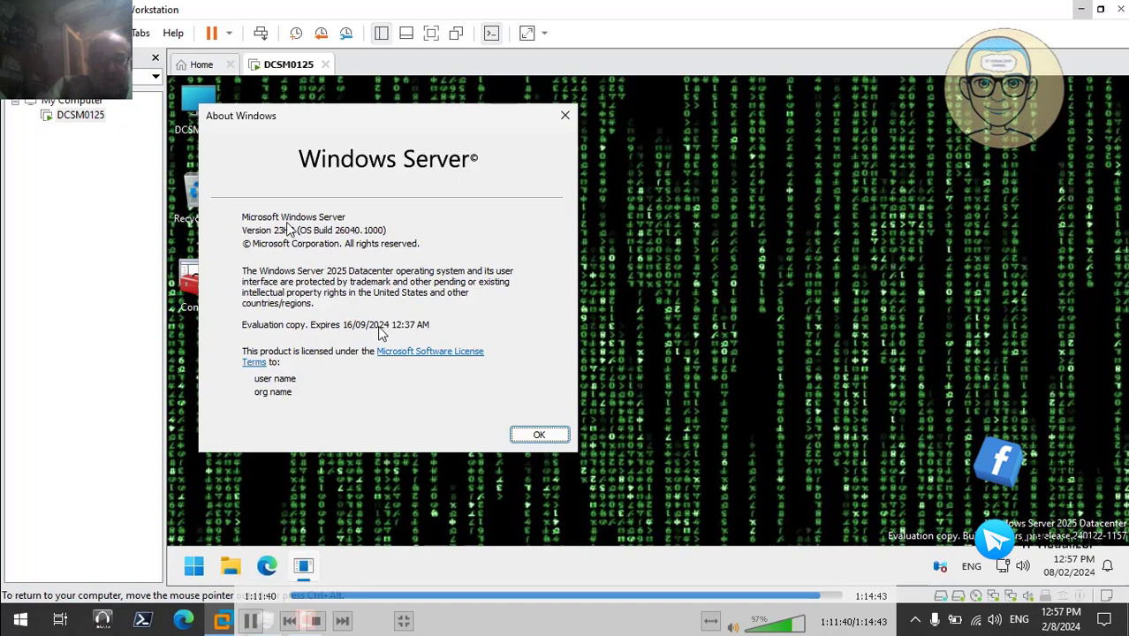
left_click(537, 435)
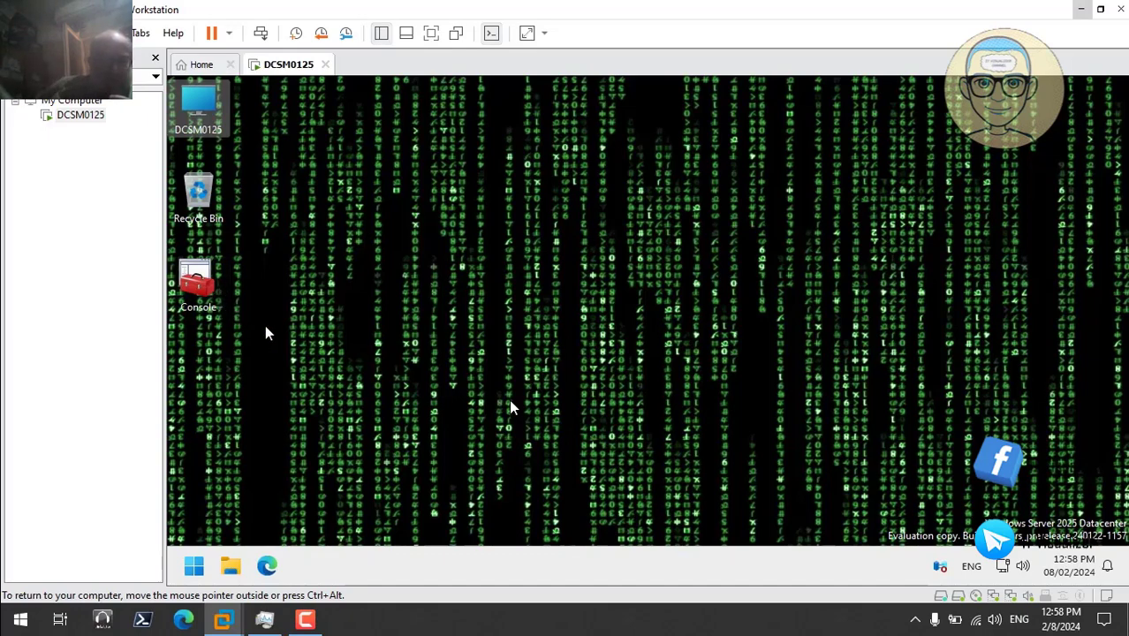
- Turn on the Control Panel and User's Files desktop icons via Themes' desktop icon settings, then close Settings
right_click(357, 209)
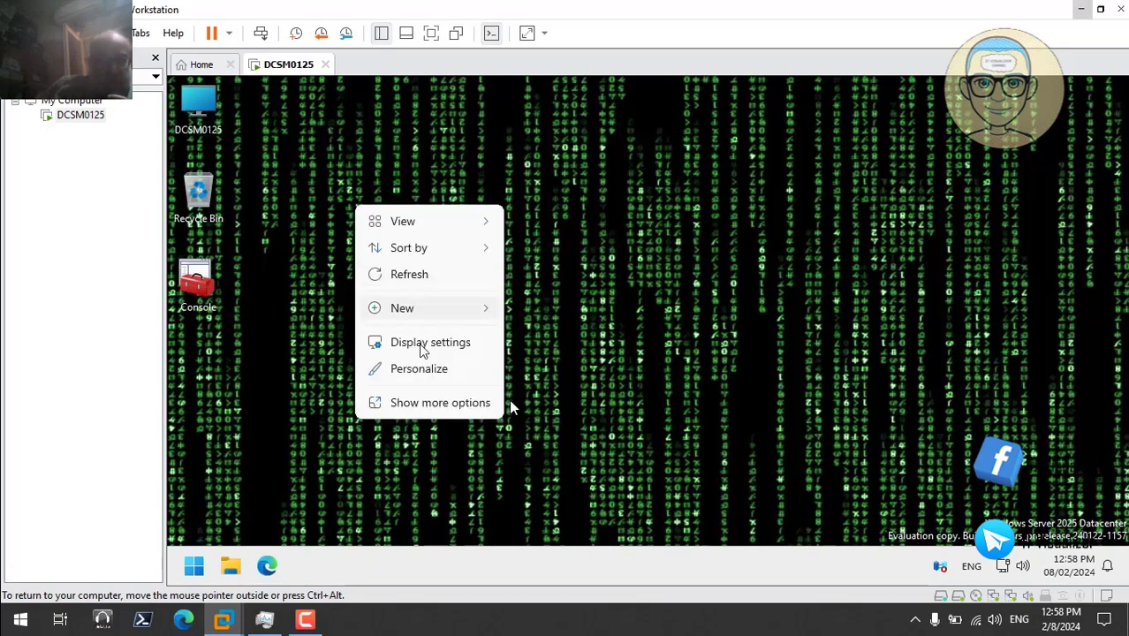
left_click(427, 371)
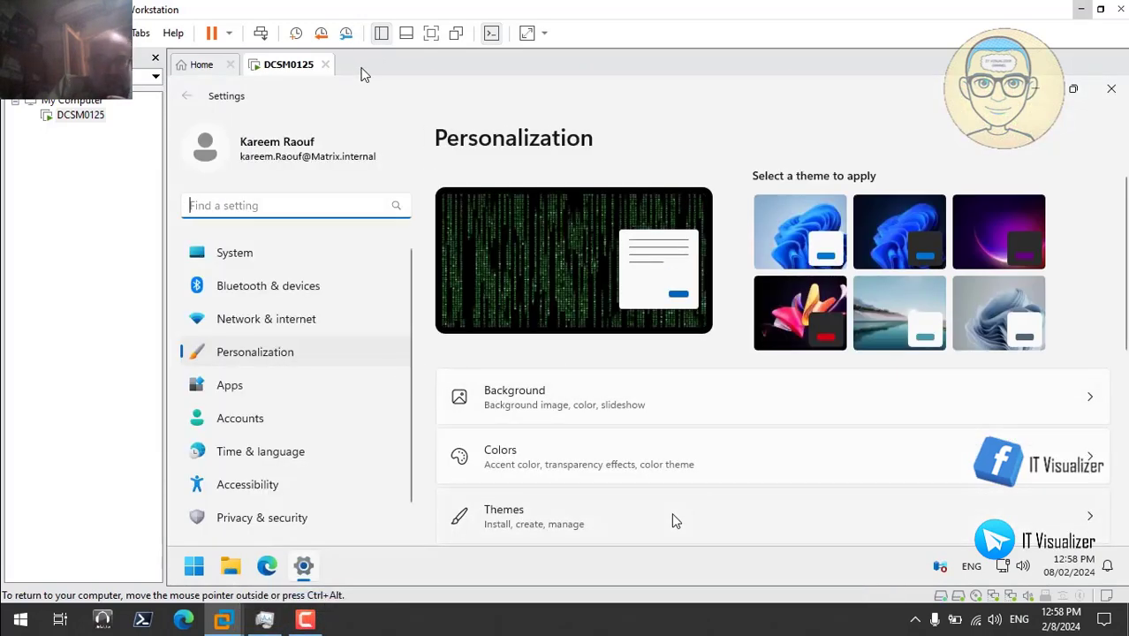
left_click(672, 515)
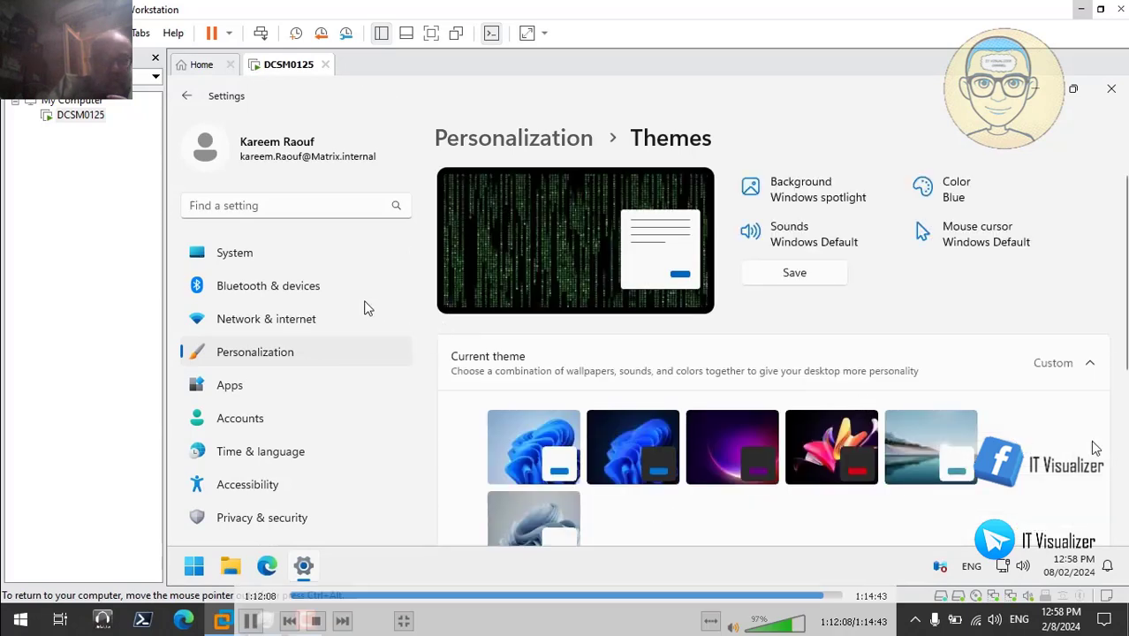
scroll(460, 230, "down", 4)
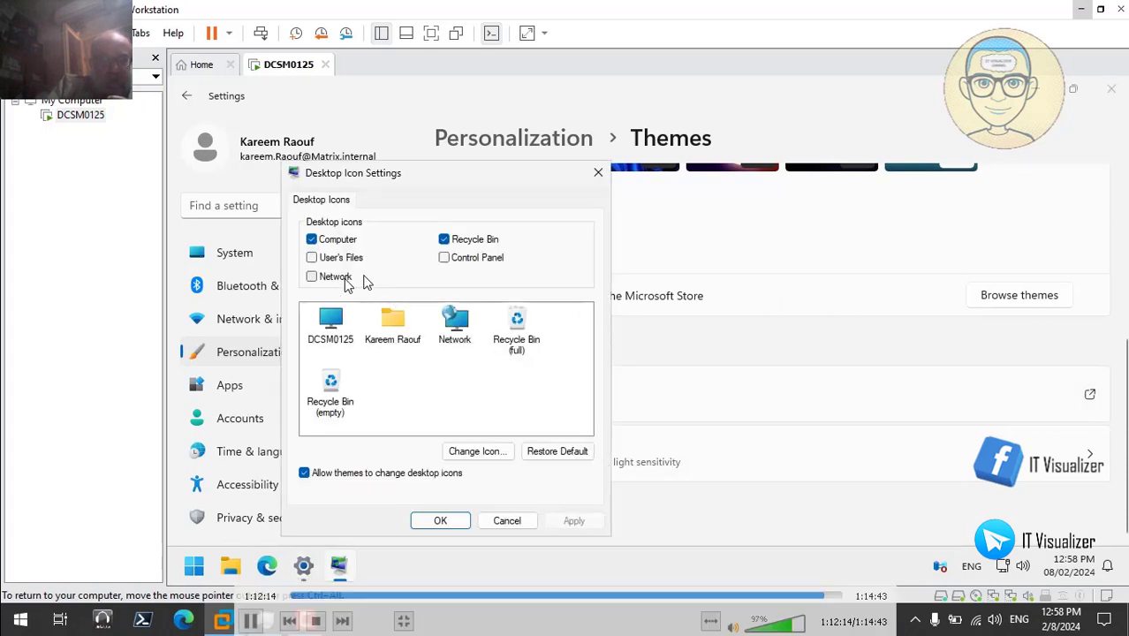
left_click(444, 257)
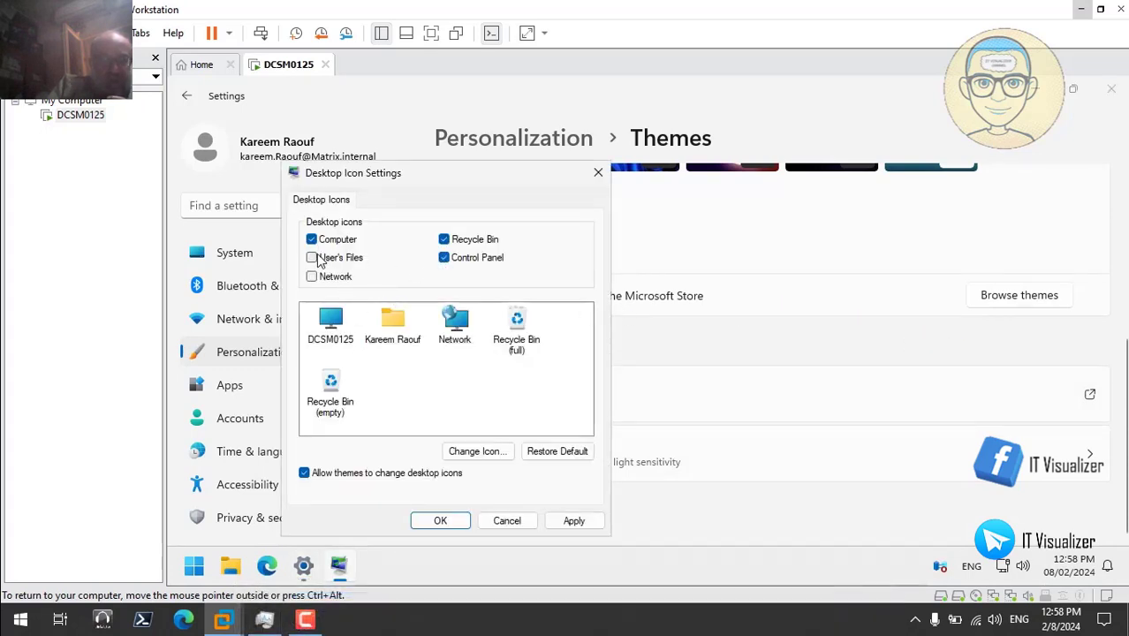
left_click(312, 257)
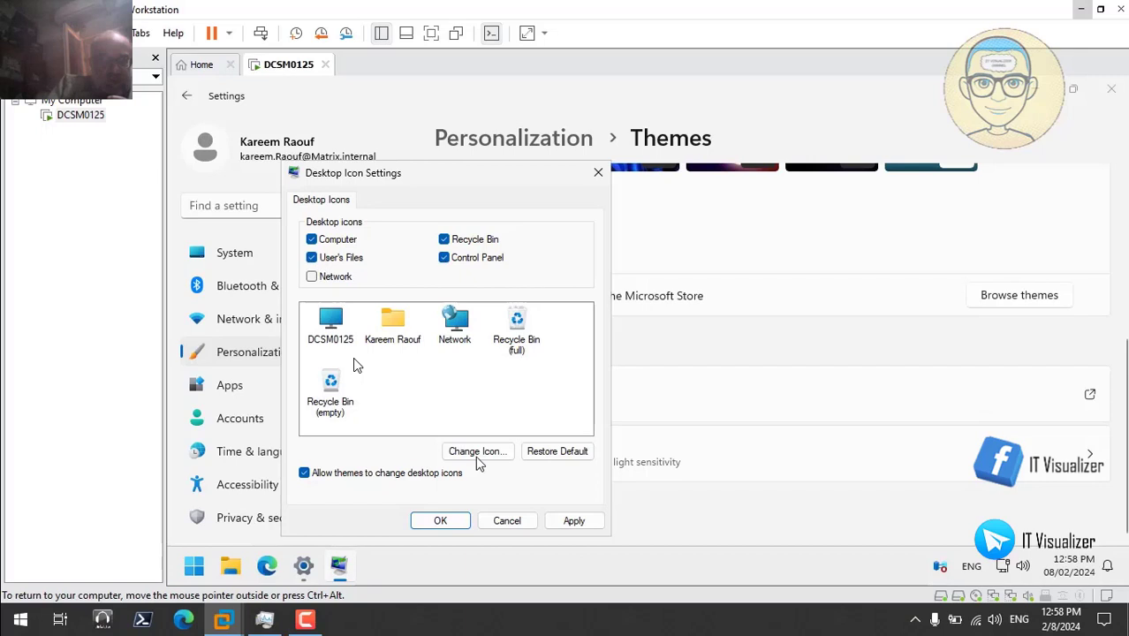
left_click(574, 521)
left_click(440, 521)
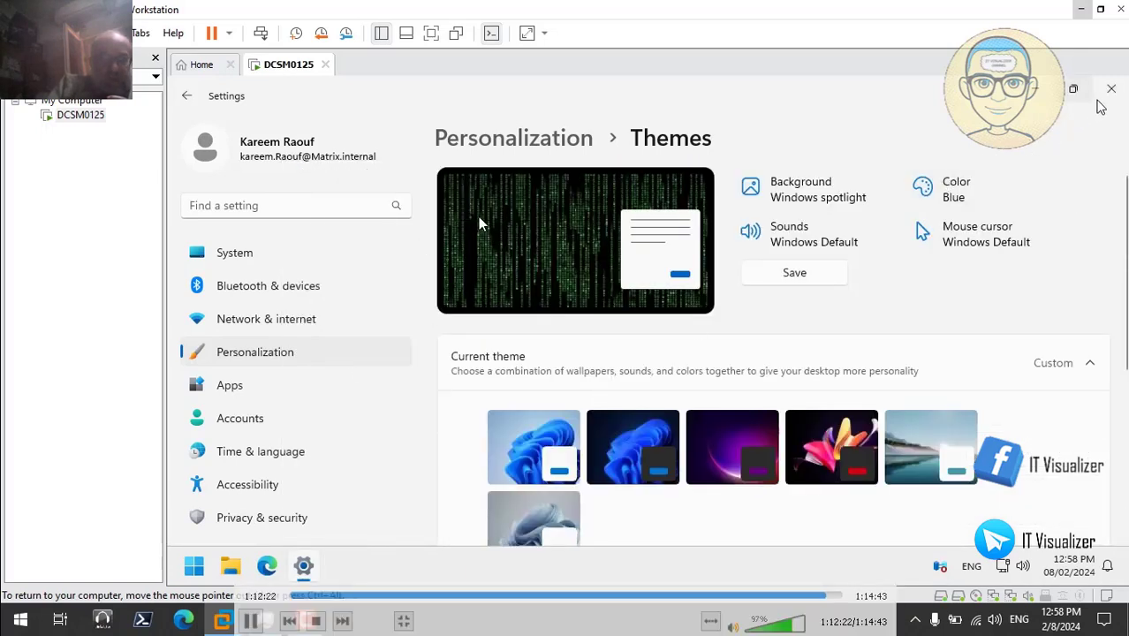
left_click(1110, 89)
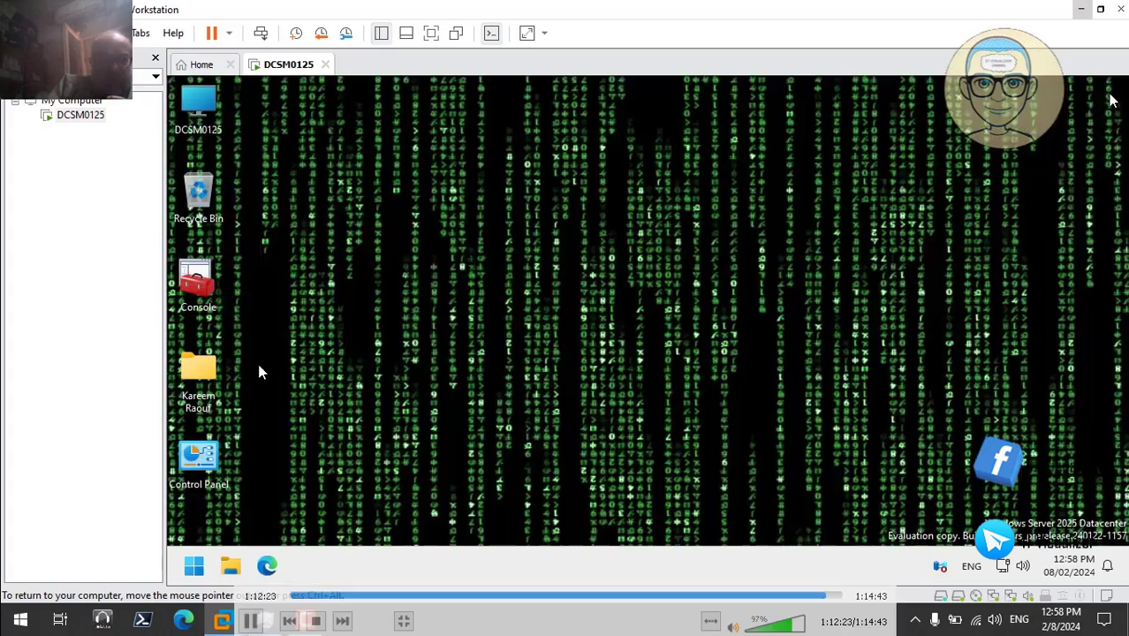
double_click(213, 460)
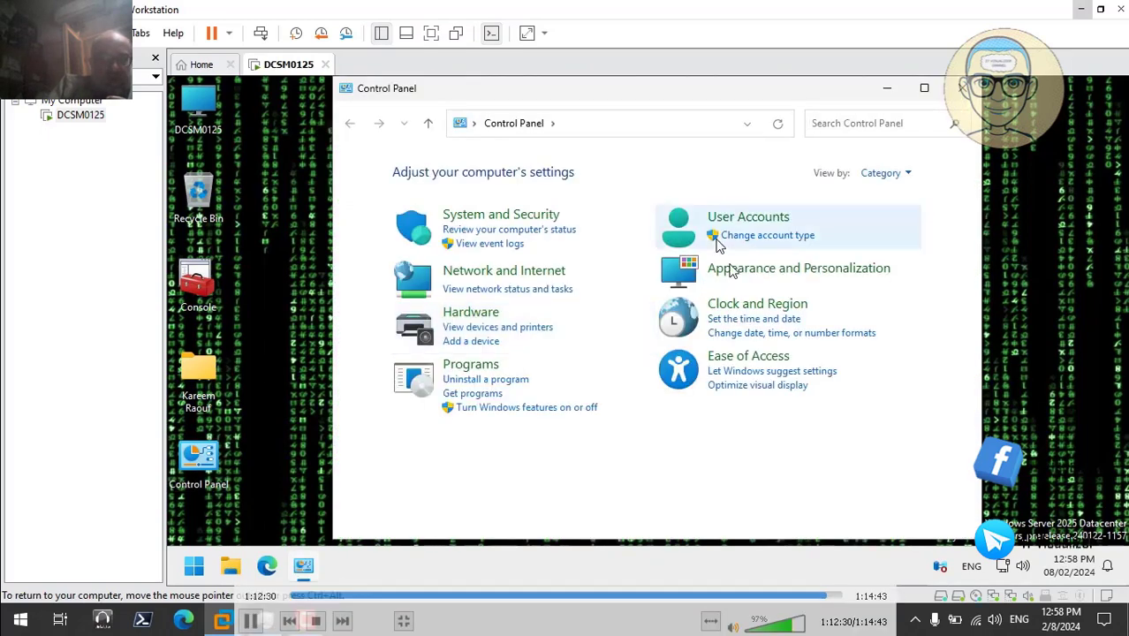
left_click(888, 174)
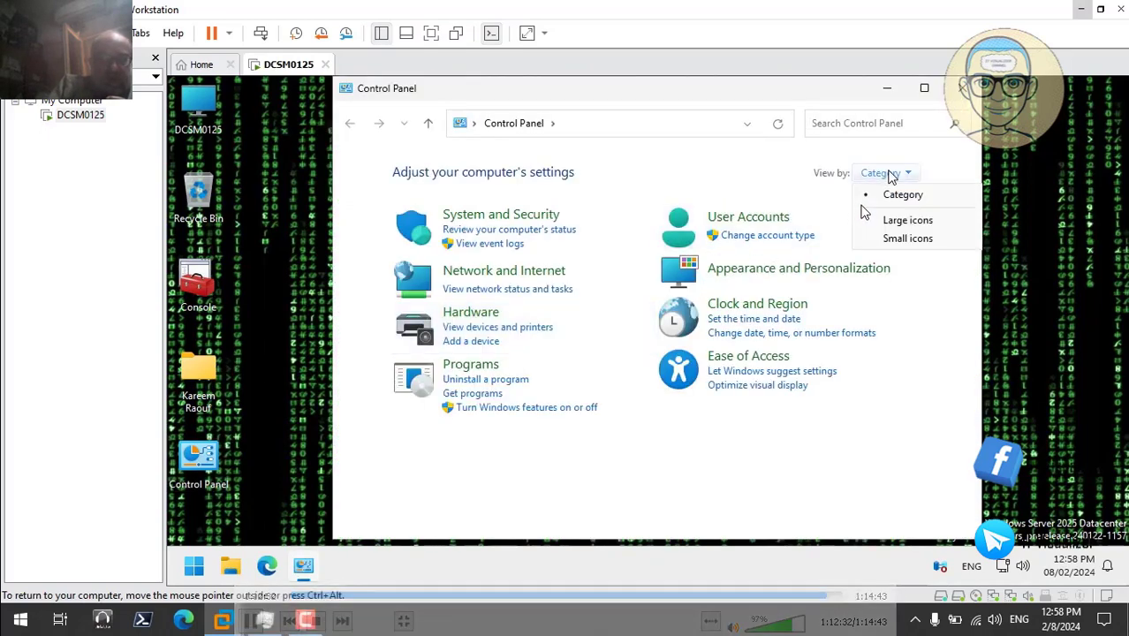
left_click(901, 237)
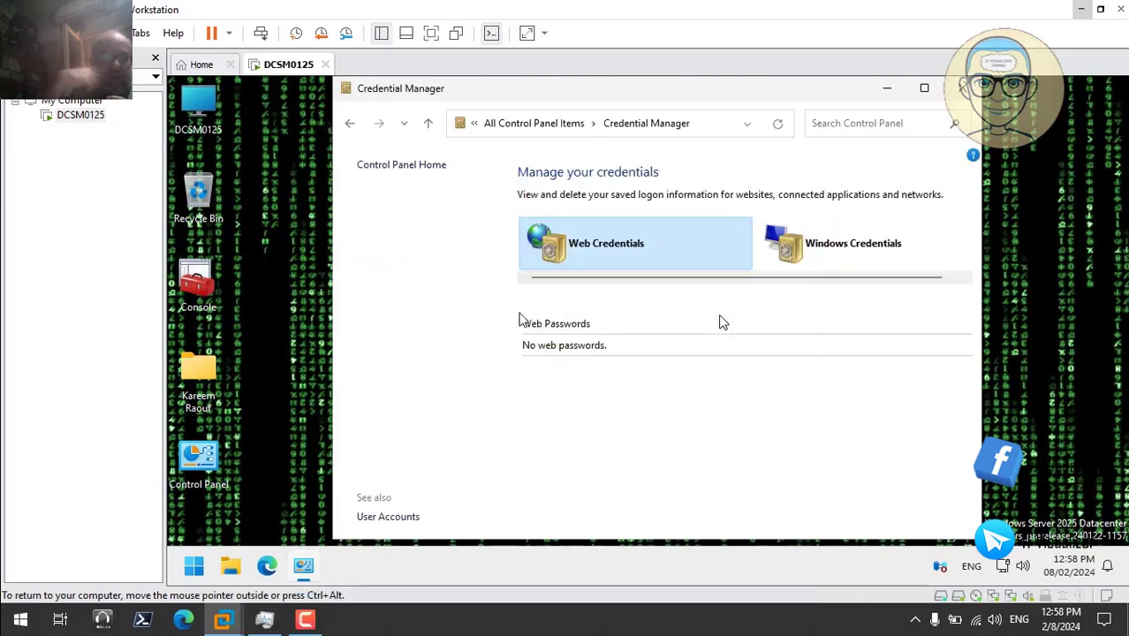
left_click(350, 125)
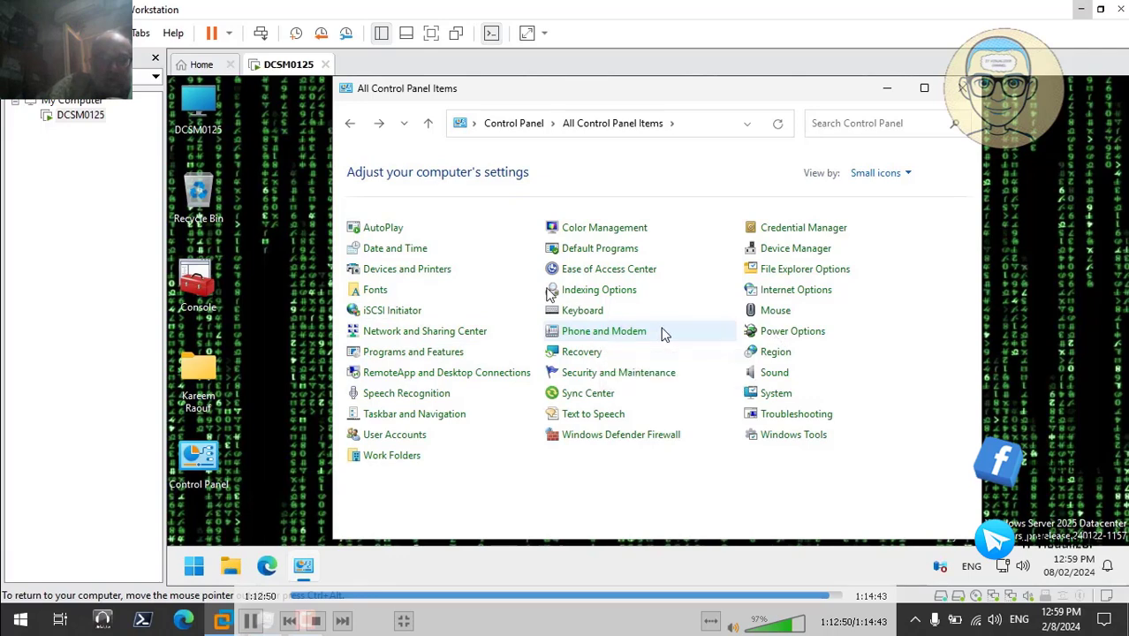
left_click(792, 332)
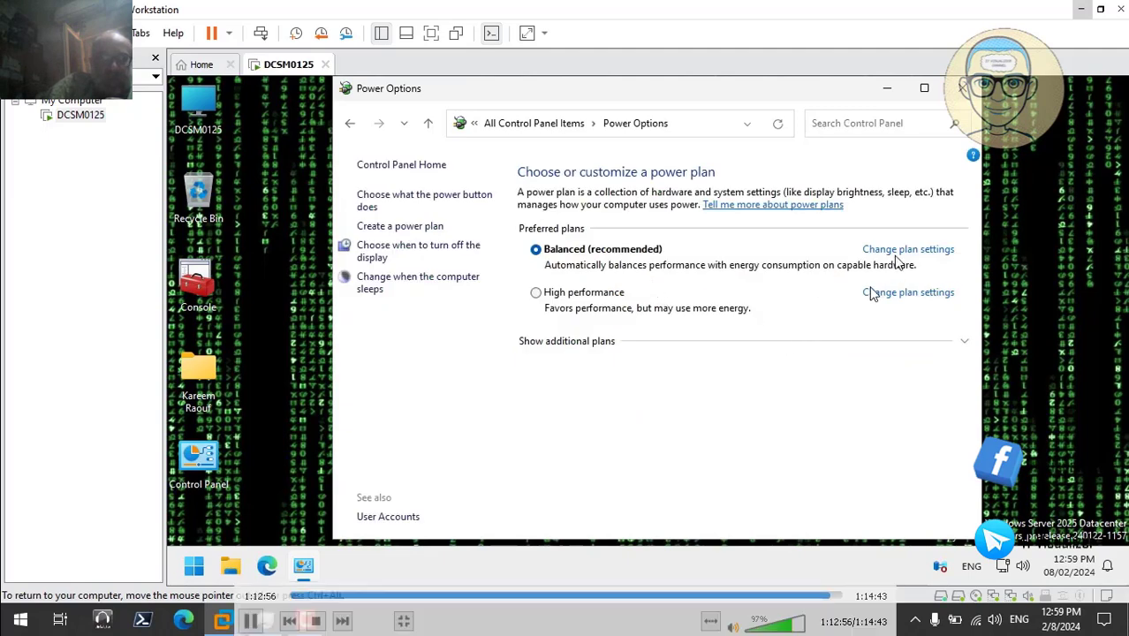
left_click(897, 251)
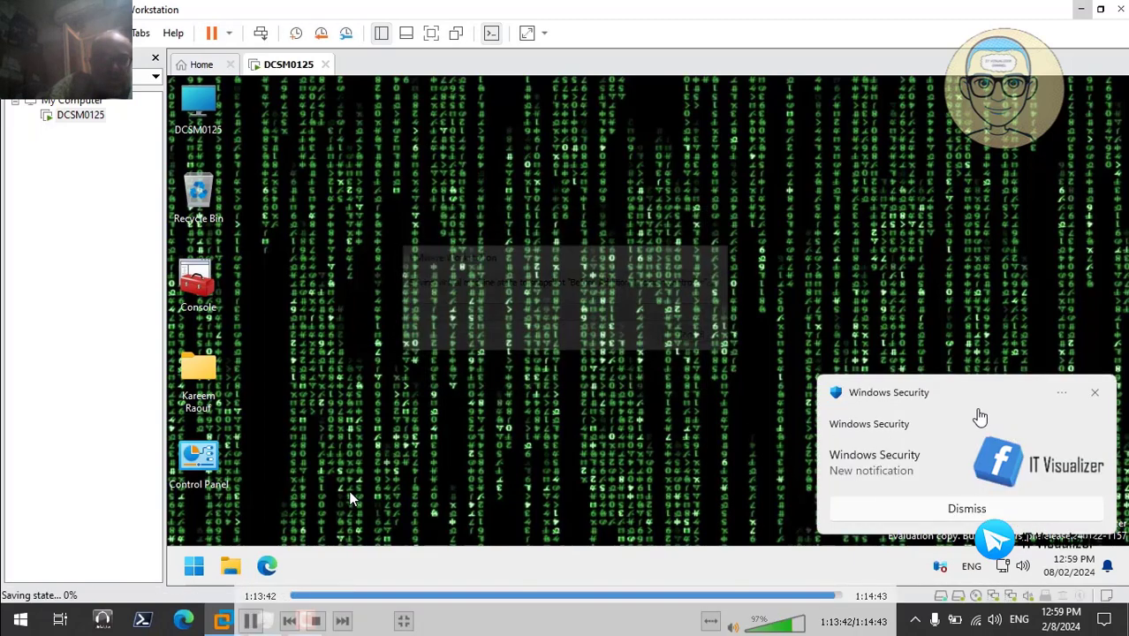
- Skip VLC to the end of the recording and close the player
left_click(844, 599)
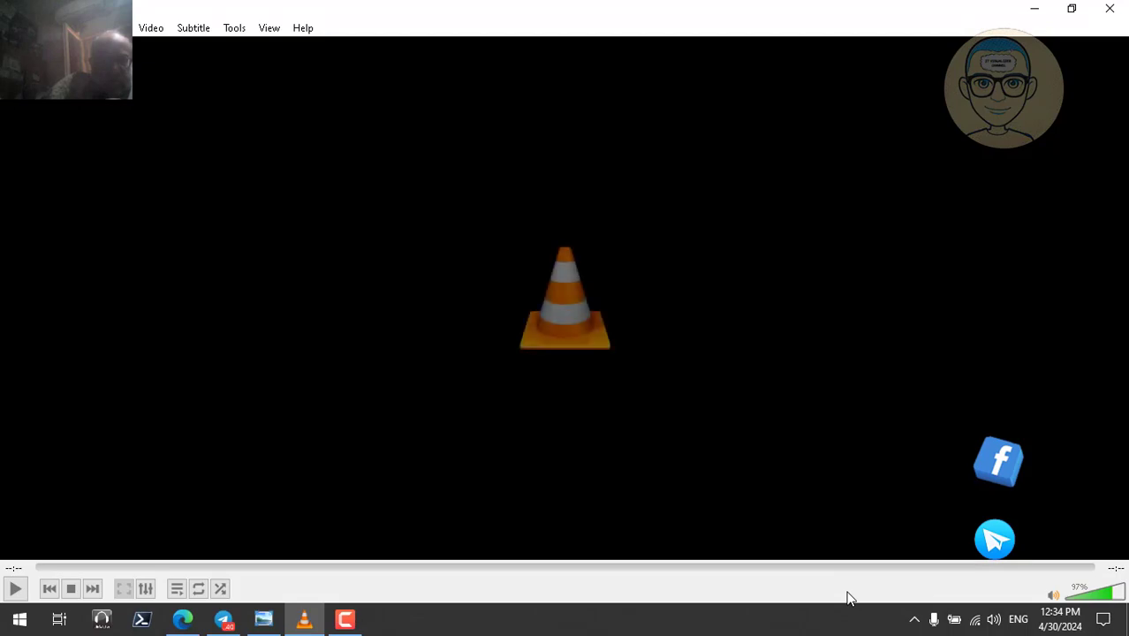
left_click(1111, 8)
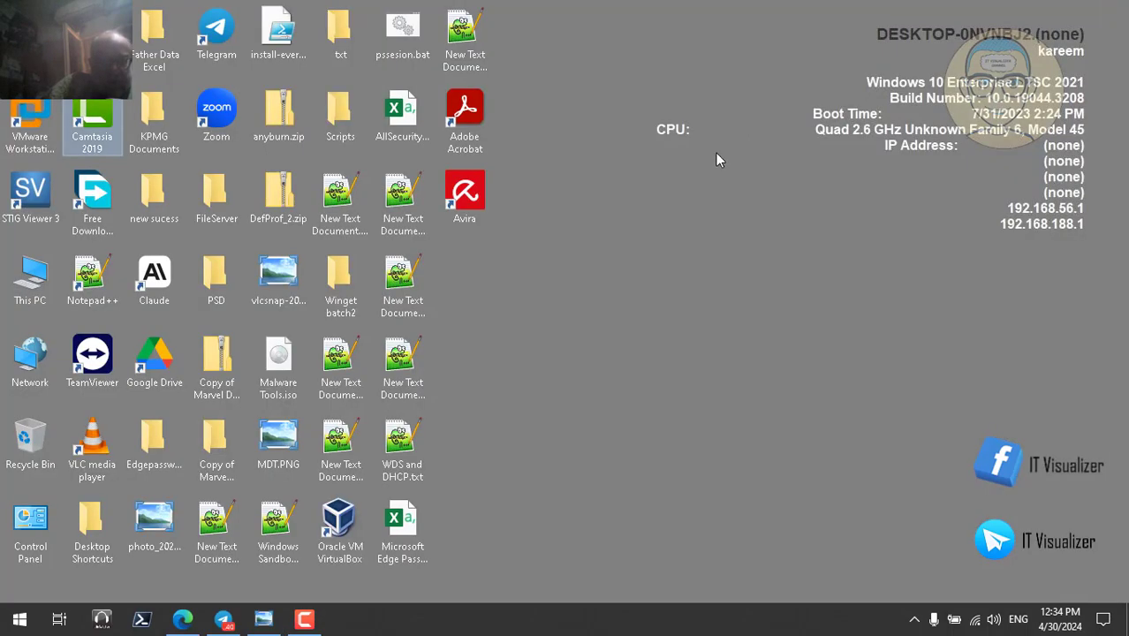